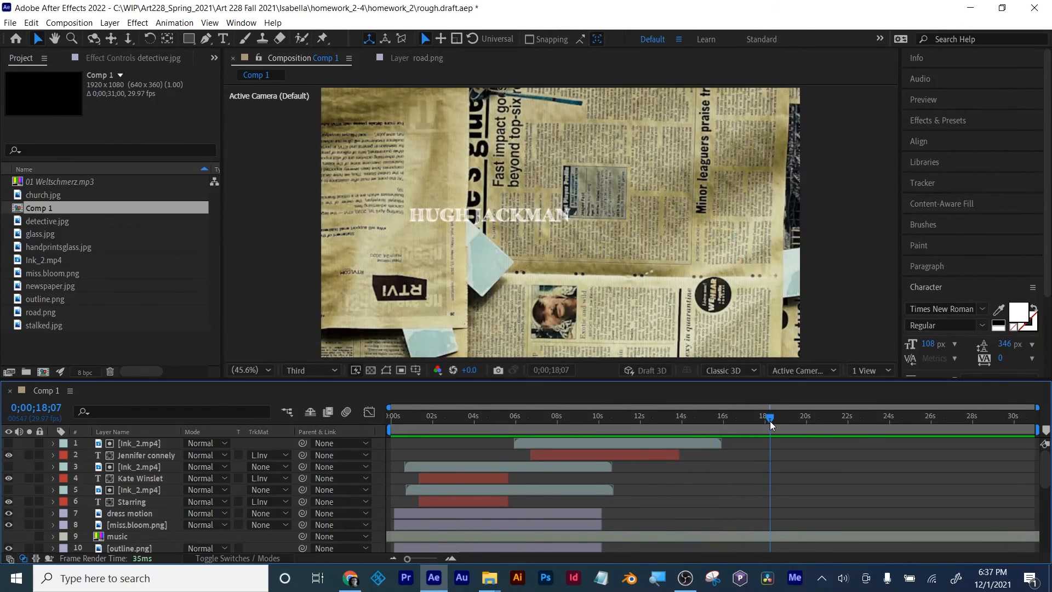
Step: Preview the composition, end the work area at about 30 seconds, and place the playhead at 0;00;00;05
{"action": "key", "text": "space"}
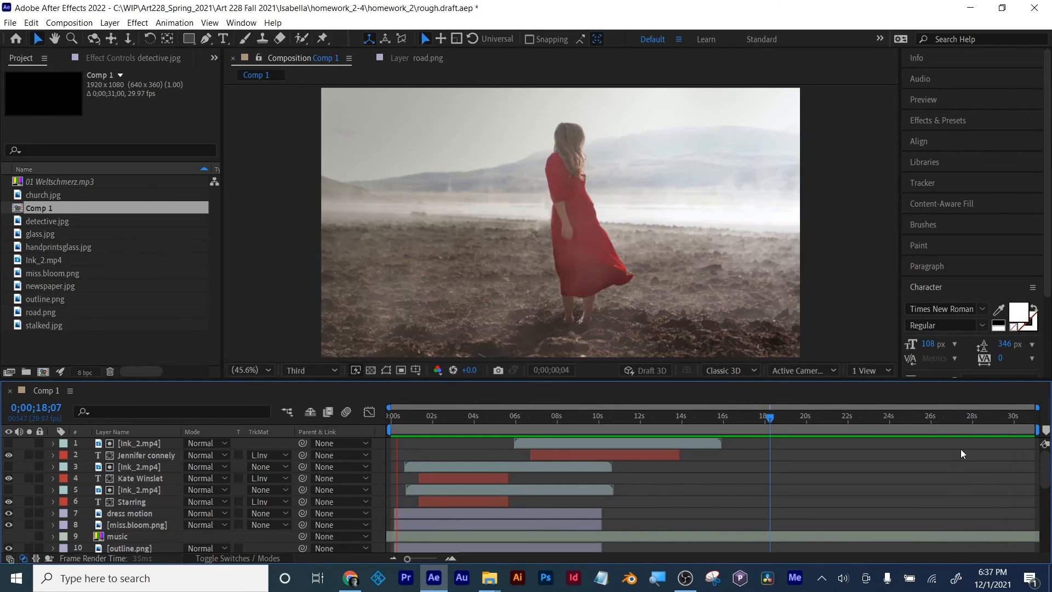
{"action": "left_click", "coordinate": [1032, 419]}
{"action": "key", "text": "h"}
{"action": "mouse_move", "coordinate": [1033, 419]}
{"action": "left_mouse_down"}
{"action": "mouse_move", "coordinate": [1013, 419]}
{"action": "mouse_move", "coordinate": [1035, 429]}
{"action": "mouse_move", "coordinate": [374, 414]}
{"action": "mouse_move", "coordinate": [396, 413]}
{"action": "left_mouse_up"}
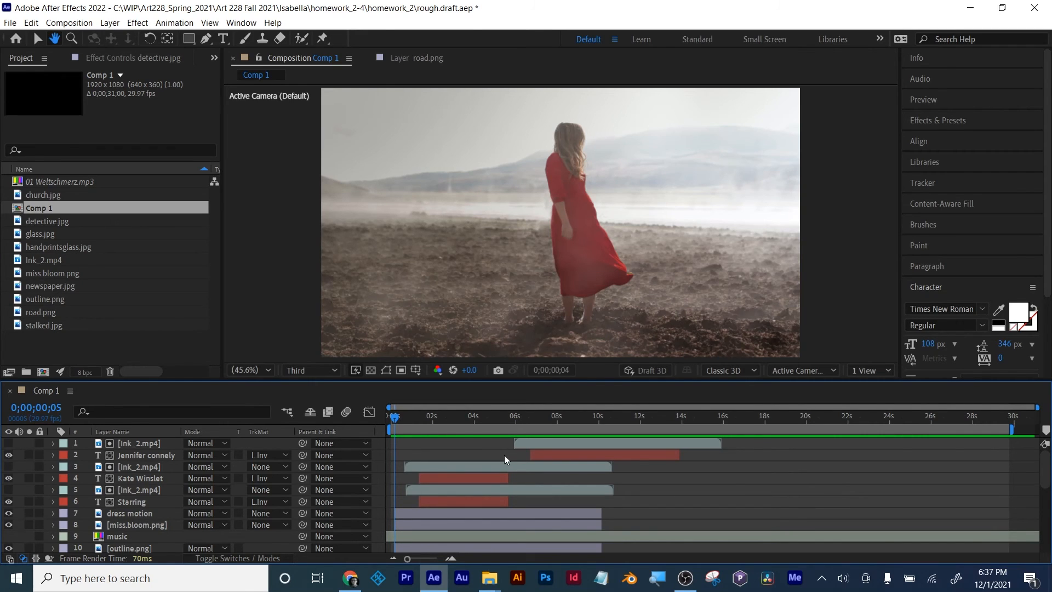
{"action": "key", "text": "v"}
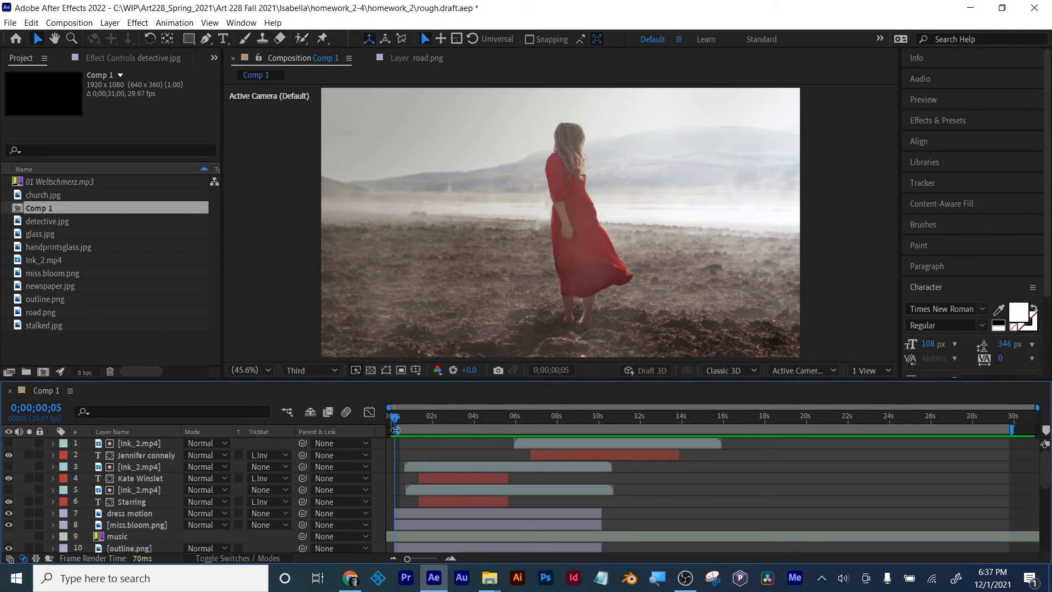
Step: Extend the Jennifer connely text layer to end at about 0;00;15;17, show its keyframes, and check the frame there
{"action": "left_click_drag", "start_coordinate": [396, 419], "coordinate": [685, 419]}
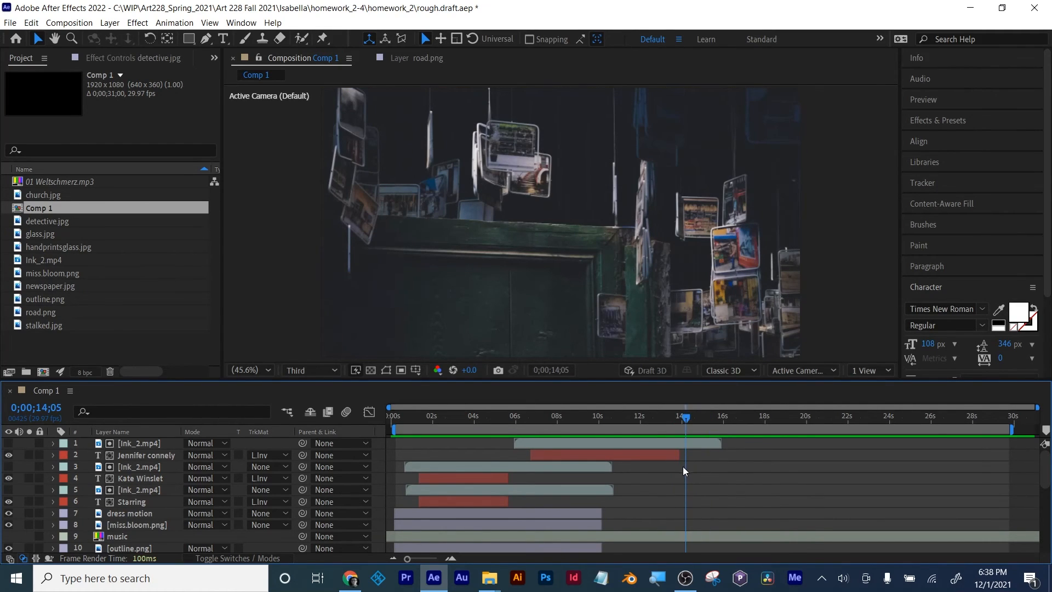
{"action": "left_click_drag", "start_coordinate": [679, 455], "coordinate": [715, 454]}
{"action": "key", "text": "u"}
{"action": "left_click_drag", "start_coordinate": [704, 419], "coordinate": [714, 421]}
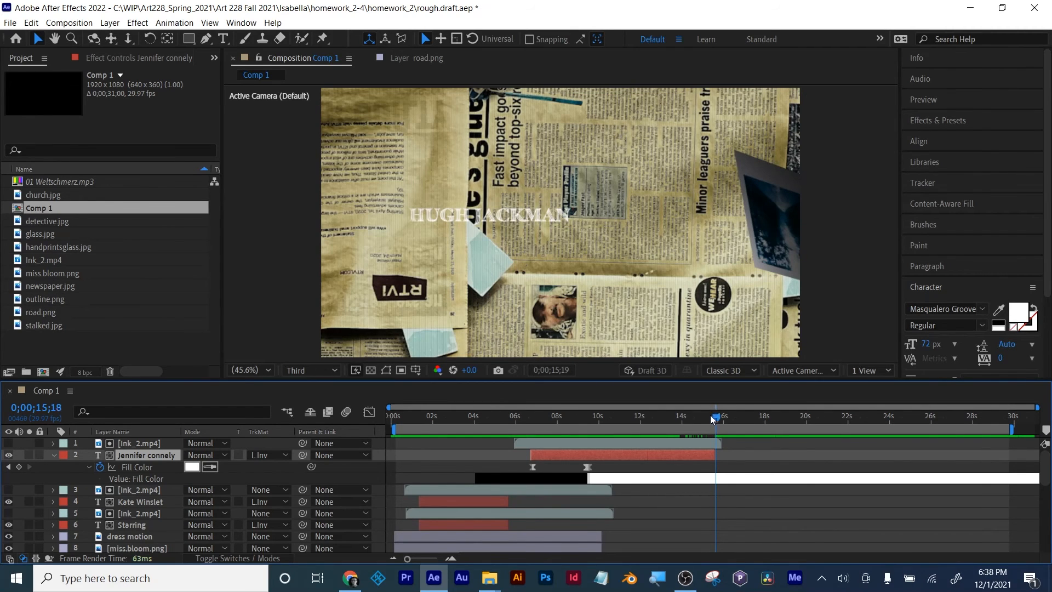
{"action": "left_click_drag", "start_coordinate": [712, 415], "coordinate": [714, 418]}
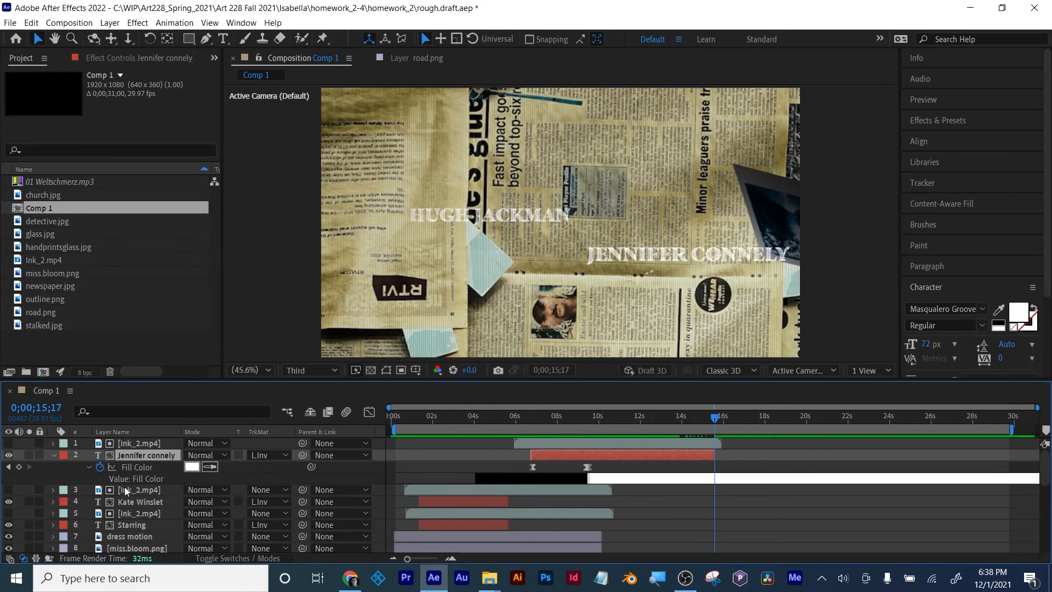
Step: Try to move the seven lowest layers, from newspaper.2 up to the Ink_2.mp4 above Miss Bloom, to the top of the stack
{"action": "scroll", "coordinate": [125, 490], "scroll_direction": "down", "scroll_amount": 5}
{"action": "left_click_drag", "start_coordinate": [177, 382], "coordinate": [181, 291]}
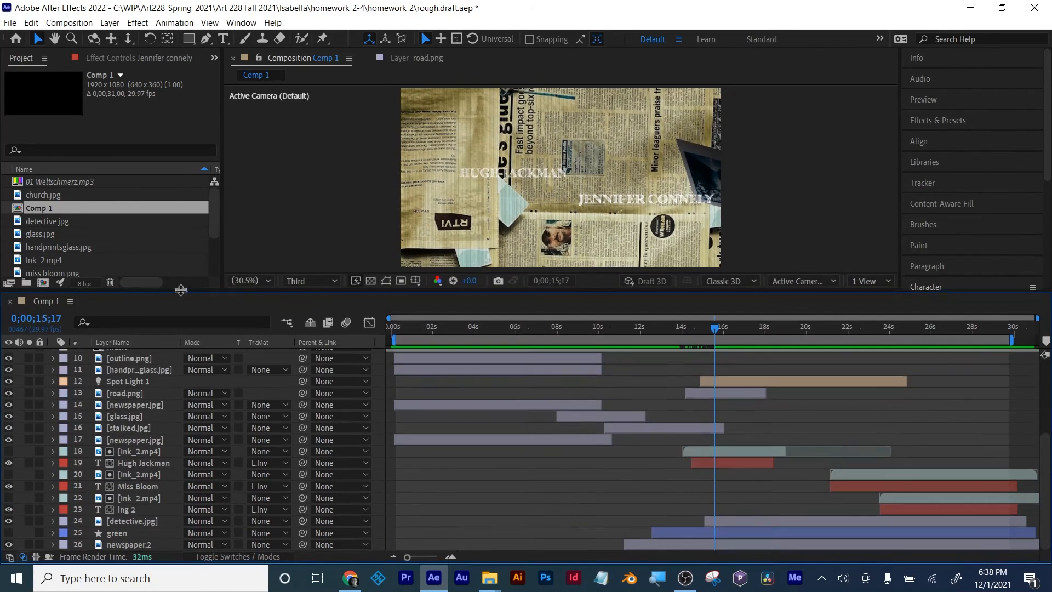
{"action": "scroll", "coordinate": [155, 481], "scroll_direction": "up", "scroll_amount": 4}
{"action": "scroll", "coordinate": [157, 482], "scroll_direction": "down", "scroll_amount": 4}
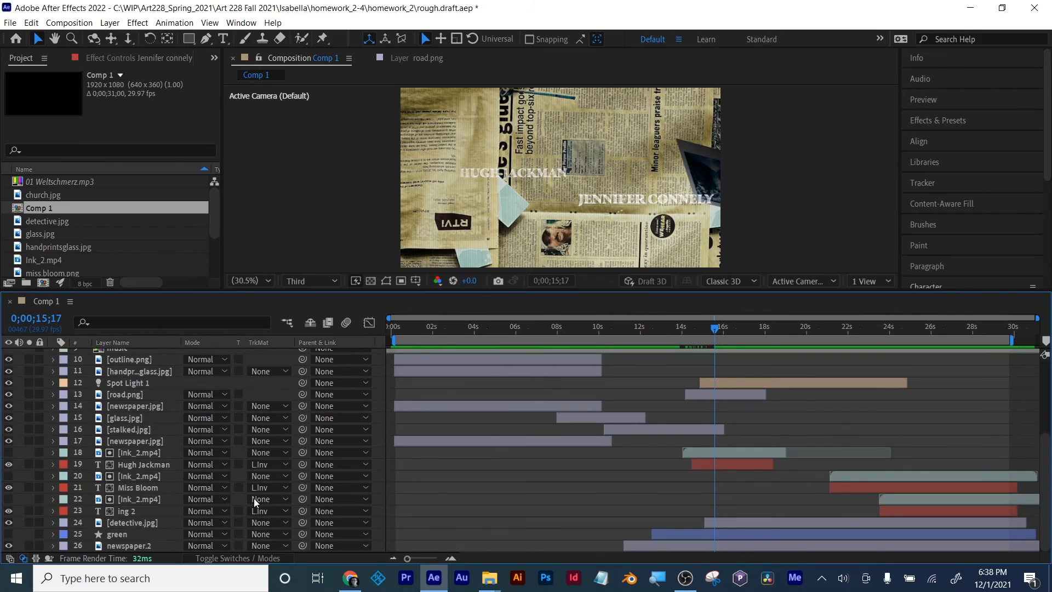
{"action": "left_click", "coordinate": [127, 545]}
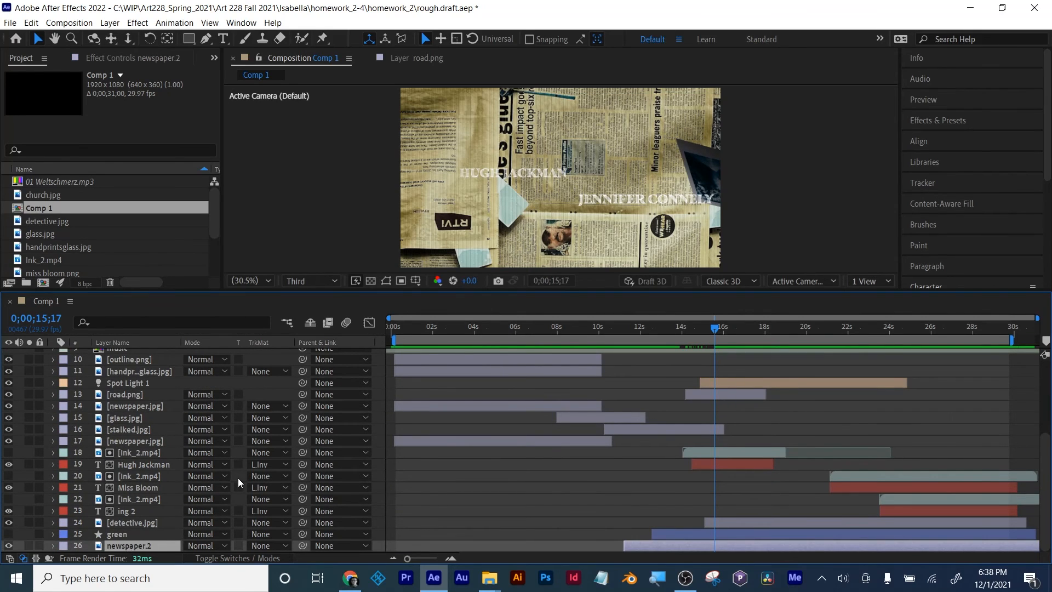
{"action": "scroll", "coordinate": [238, 478], "scroll_direction": "up", "scroll_amount": 4}
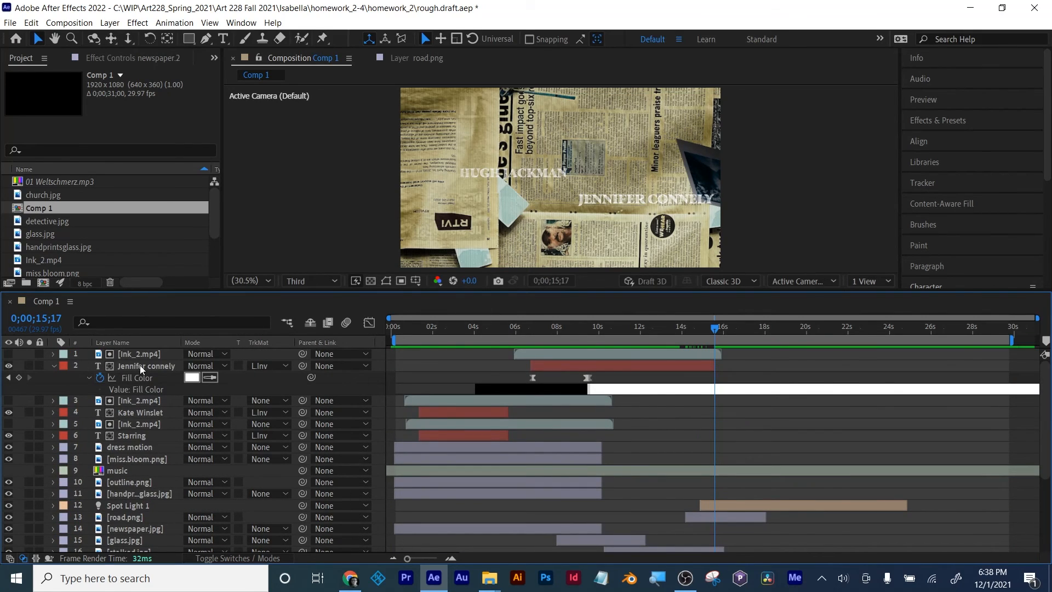
{"action": "scroll", "coordinate": [175, 425], "scroll_direction": "down", "scroll_amount": 5}
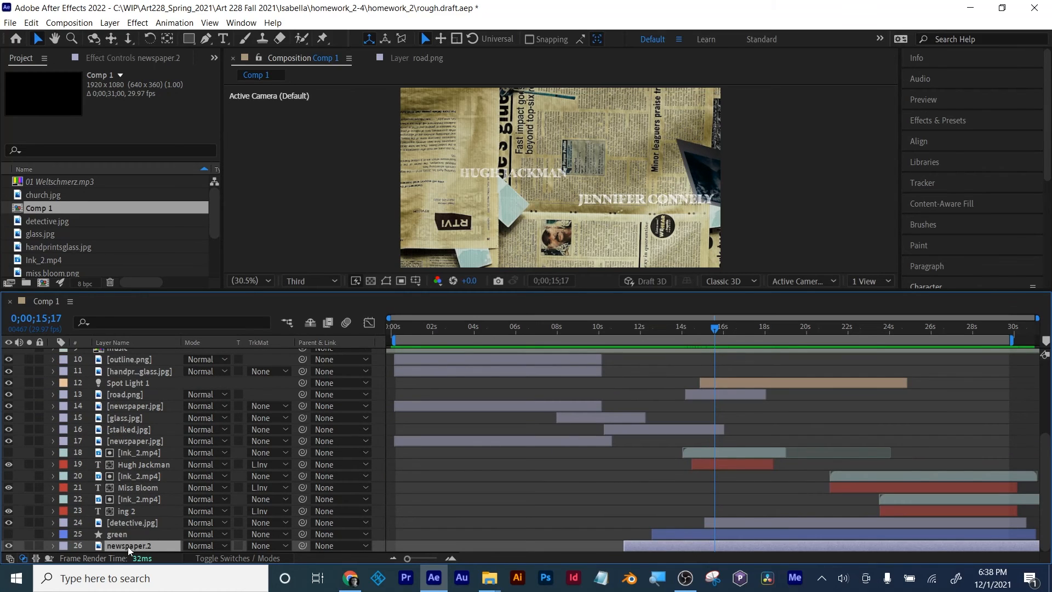
{"action": "left_click", "coordinate": [117, 534], "text": "shift"}
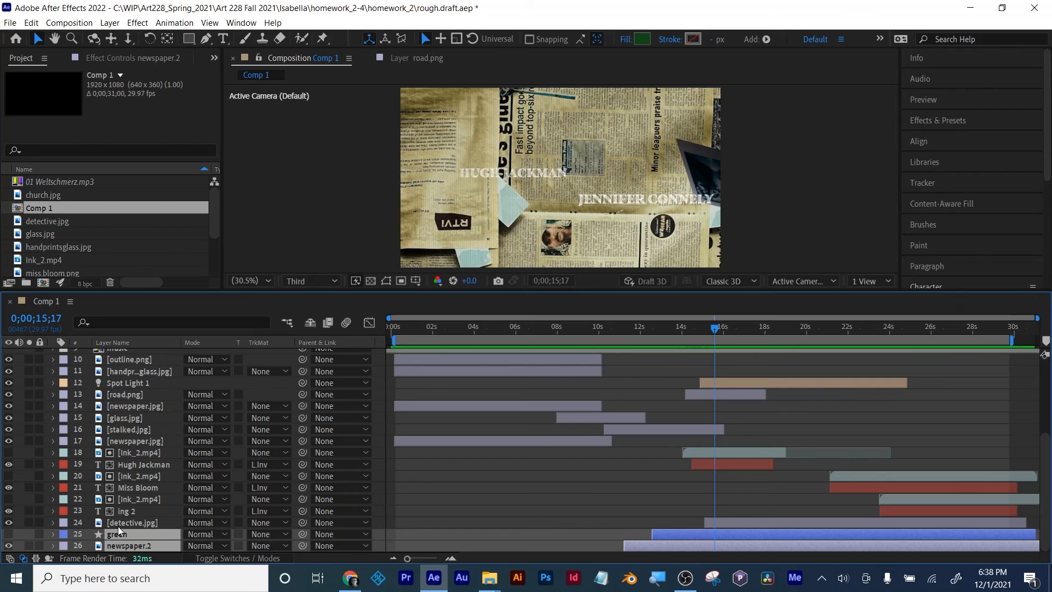
{"action": "left_click", "coordinate": [120, 520], "text": "shift"}
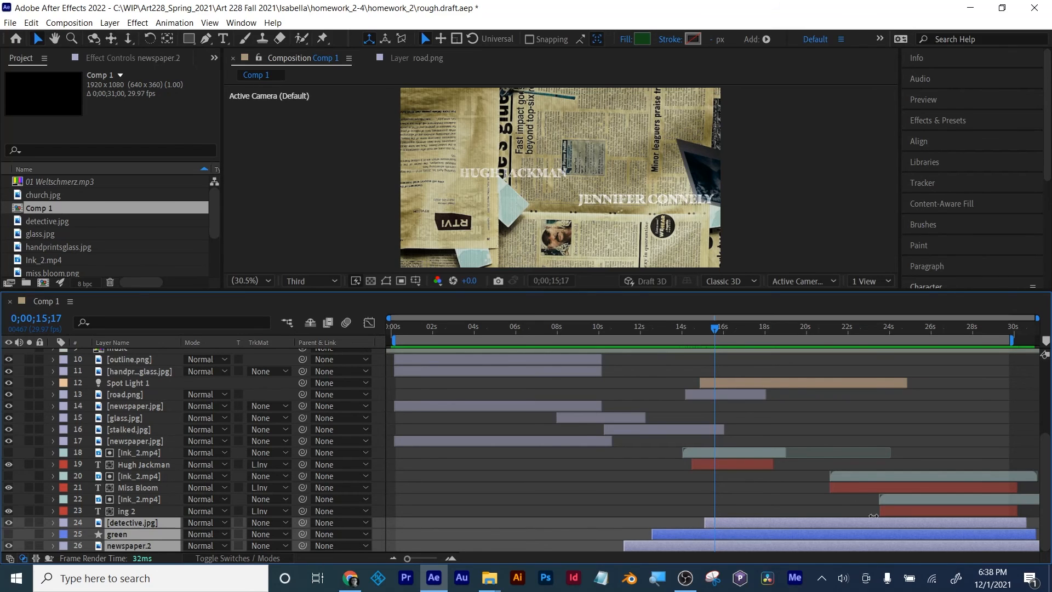
{"action": "left_click", "coordinate": [142, 489], "text": "shift"}
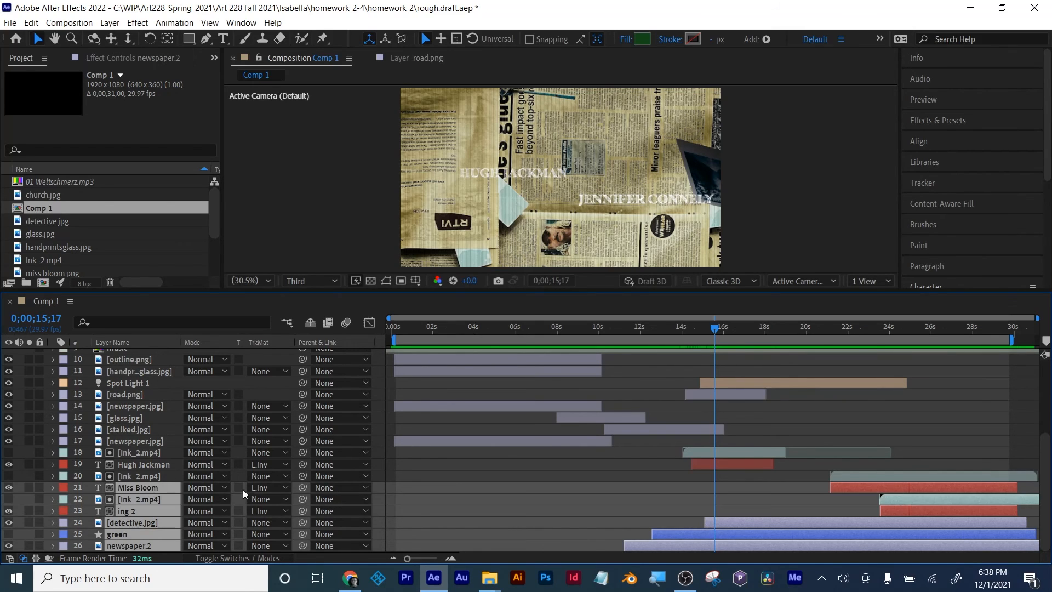
{"action": "left_click", "coordinate": [133, 475], "text": "shift"}
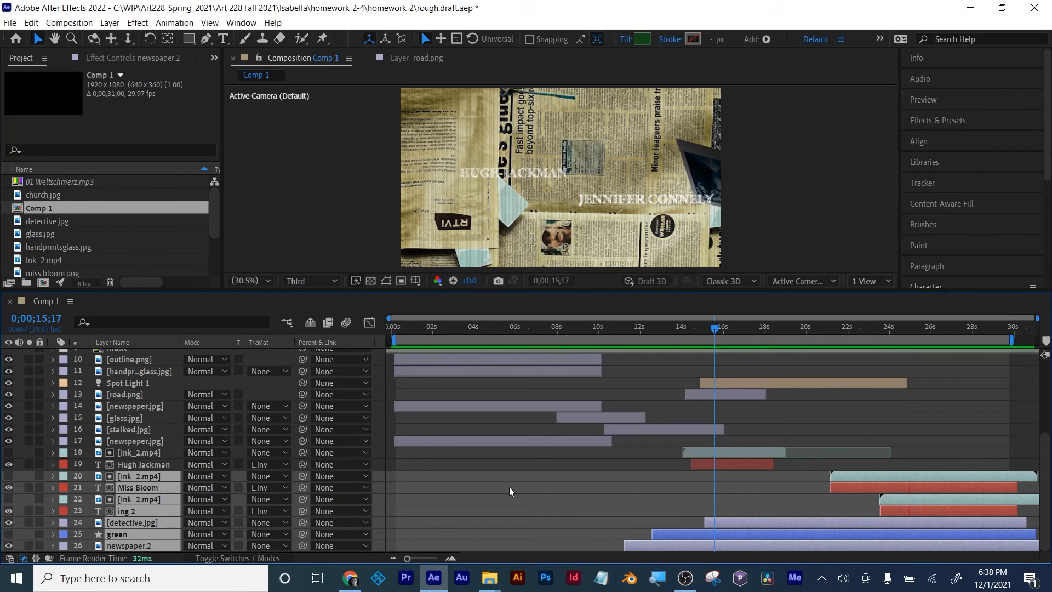
{"action": "left_click_drag", "start_coordinate": [141, 475], "coordinate": [150, 350]}
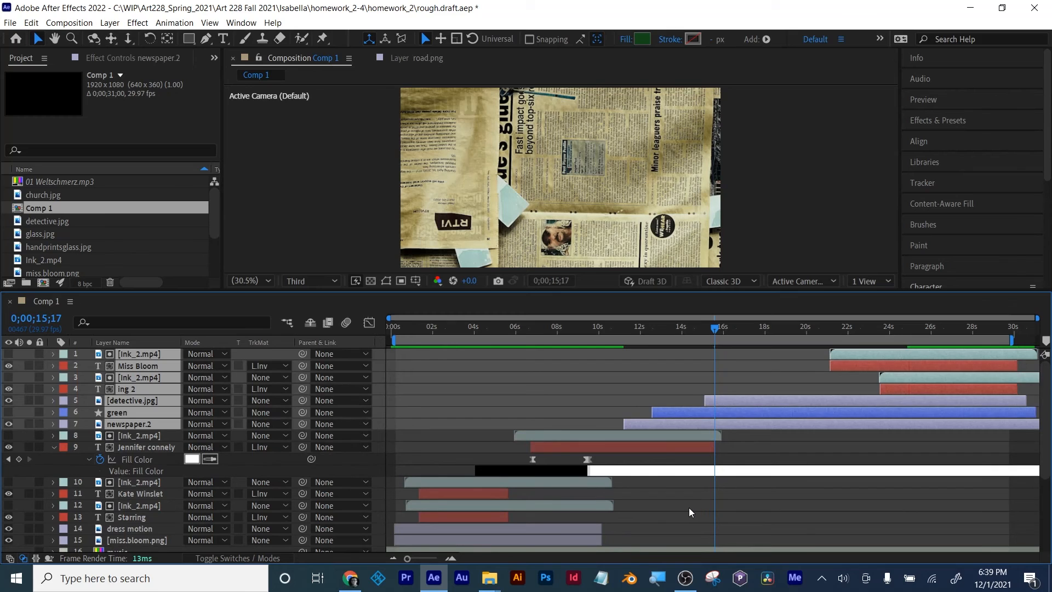
Step: Scrub through the frames around 0;00;11;18 to check the new layer order, and undo the reordering
{"action": "left_click", "coordinate": [689, 507]}
{"action": "left_click", "coordinate": [519, 328]}
{"action": "left_click_drag", "start_coordinate": [521, 332], "coordinate": [632, 334]}
{"action": "left_click", "coordinate": [558, 434]}
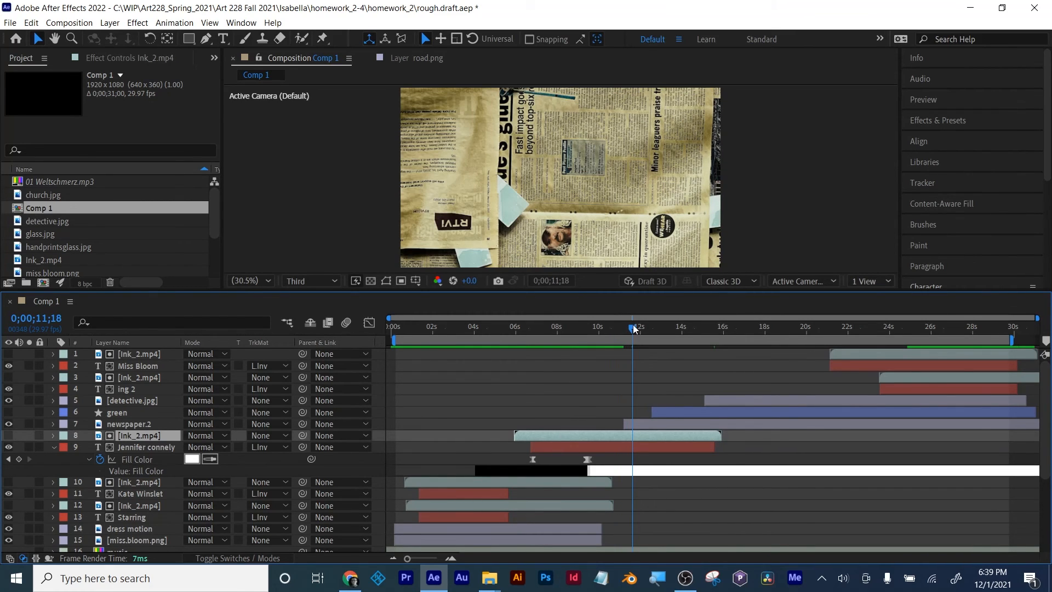
{"action": "mouse_move", "coordinate": [634, 328]}
{"action": "left_mouse_down"}
{"action": "mouse_move", "coordinate": [618, 330]}
{"action": "mouse_move", "coordinate": [629, 327]}
{"action": "left_mouse_up"}
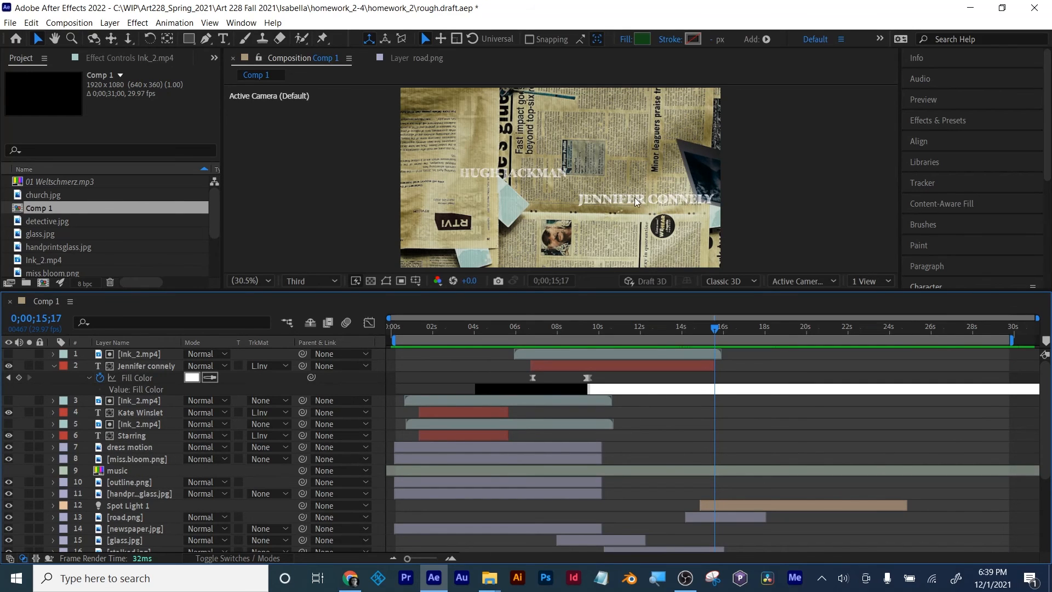
Step: Enlarge the composition view and move the playhead to the closing title at 0;00;28;29
{"action": "left_click_drag", "start_coordinate": [719, 328], "coordinate": [1009, 352]}
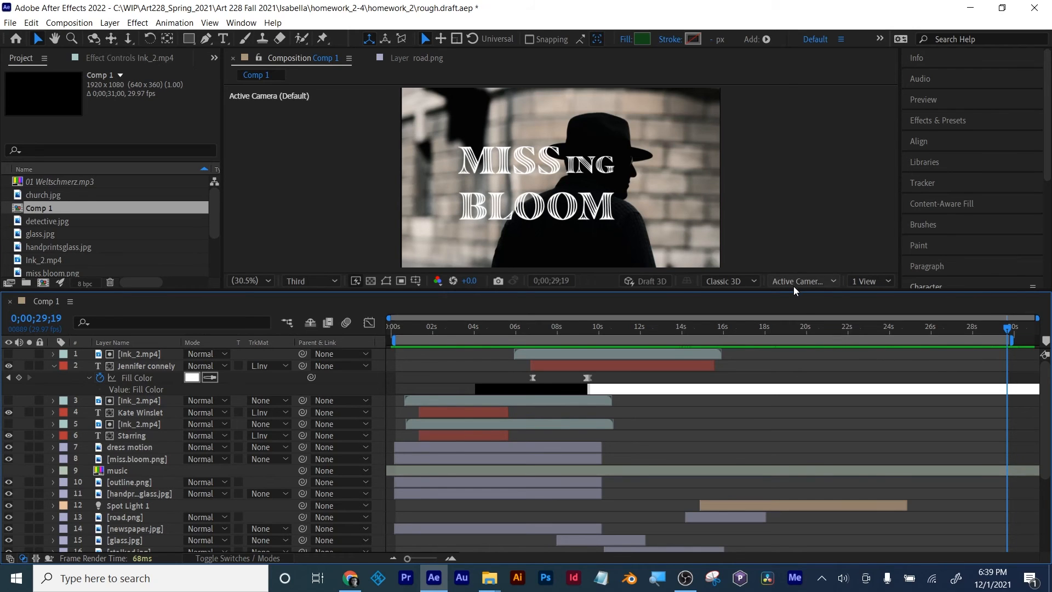
{"action": "left_click_drag", "start_coordinate": [799, 291], "coordinate": [799, 403]}
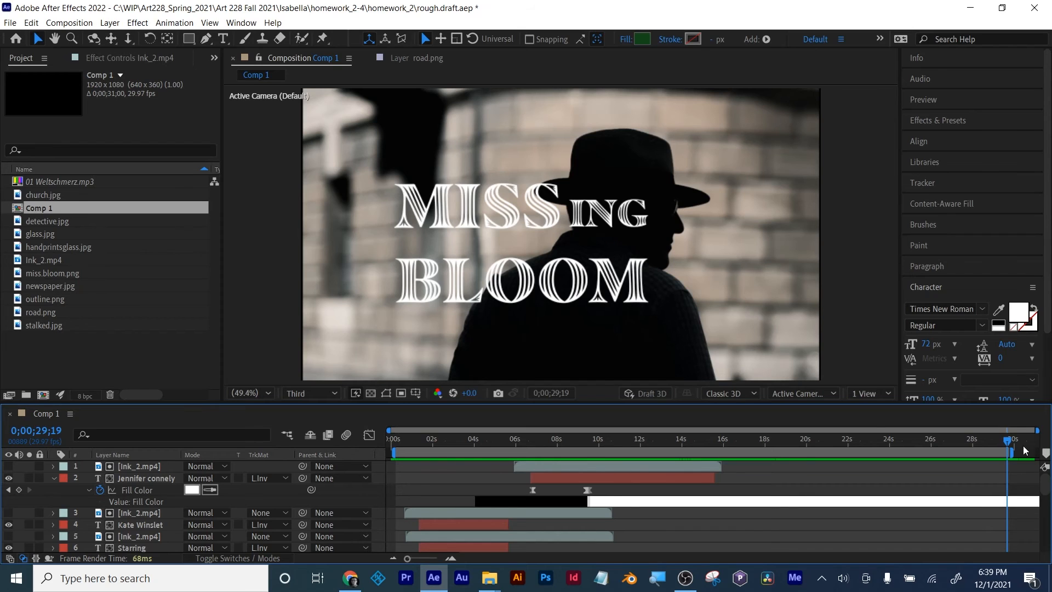
{"action": "mouse_move", "coordinate": [1008, 443]}
{"action": "left_mouse_down"}
{"action": "mouse_move", "coordinate": [954, 442]}
{"action": "mouse_move", "coordinate": [993, 442]}
{"action": "left_mouse_up"}
Step: Import the Flare_1 and Leak_17 clips from the Effects folder as footage
{"action": "left_click", "coordinate": [78, 349]}
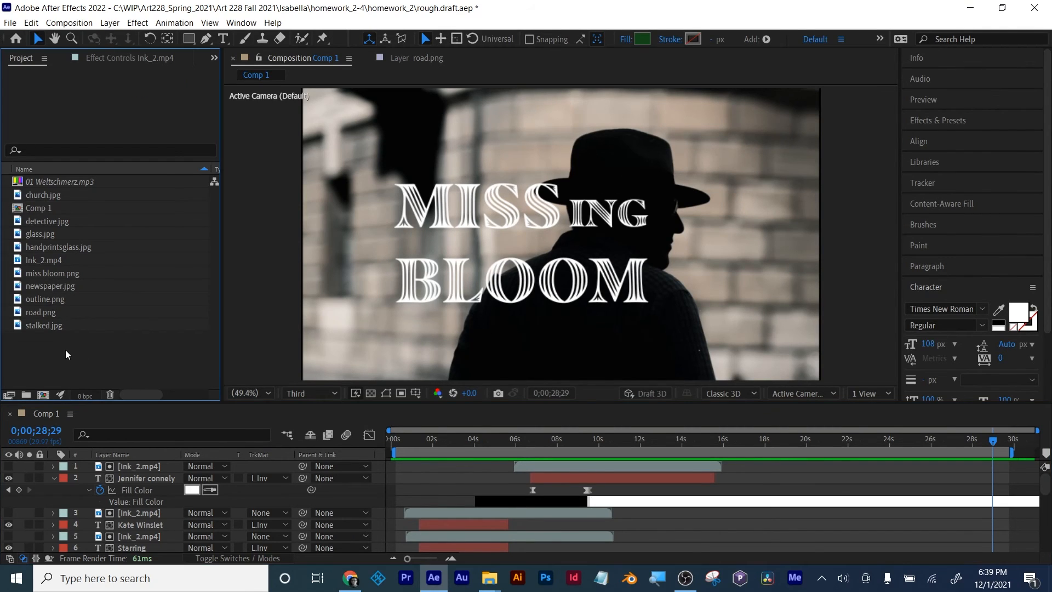
{"action": "double_click", "coordinate": [65, 349]}
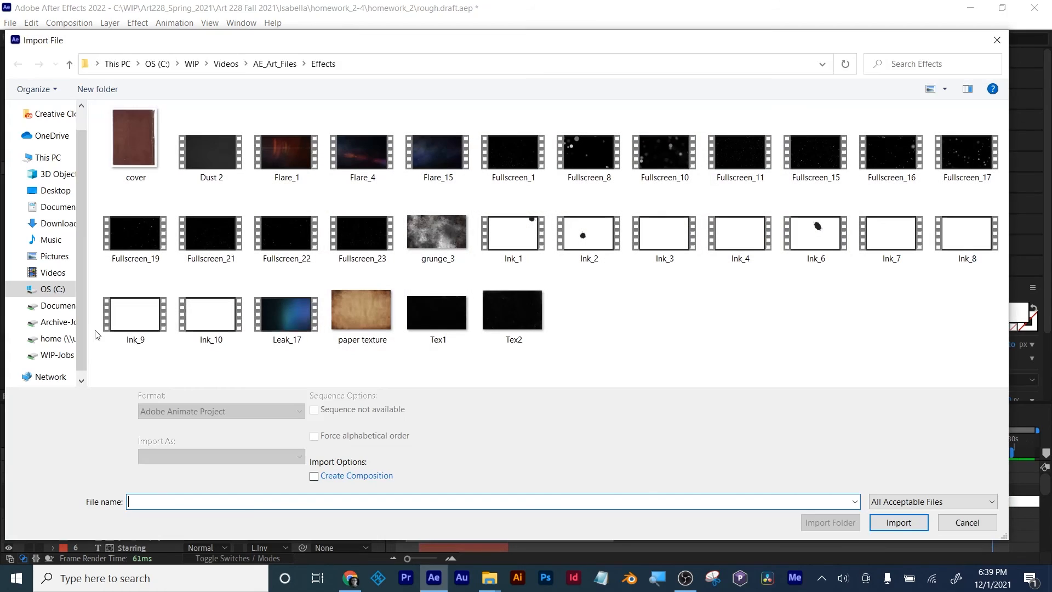
{"action": "left_click", "coordinate": [286, 152]}
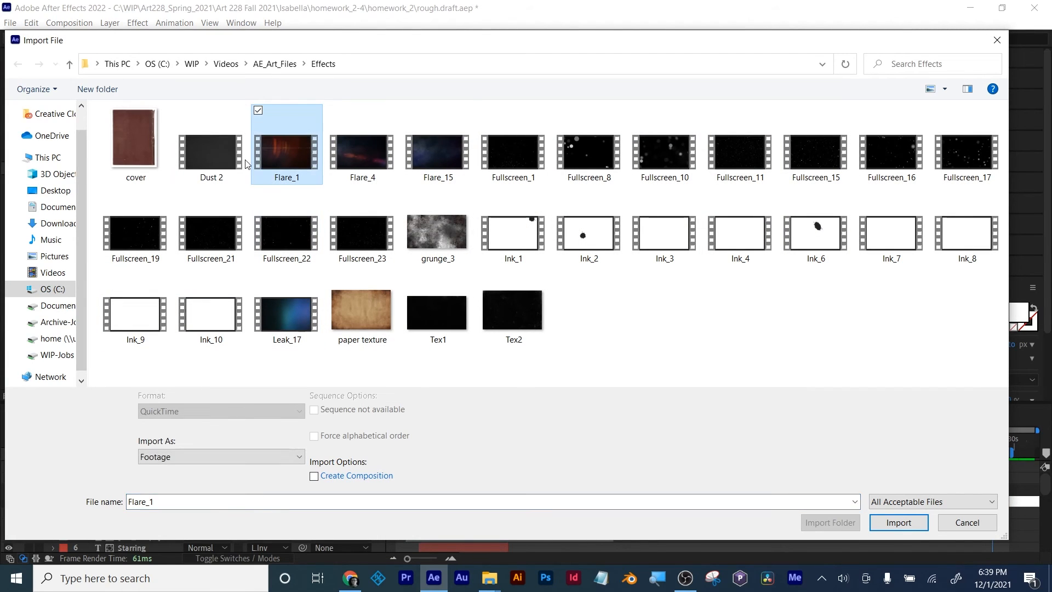
{"action": "left_click", "coordinate": [452, 156]}
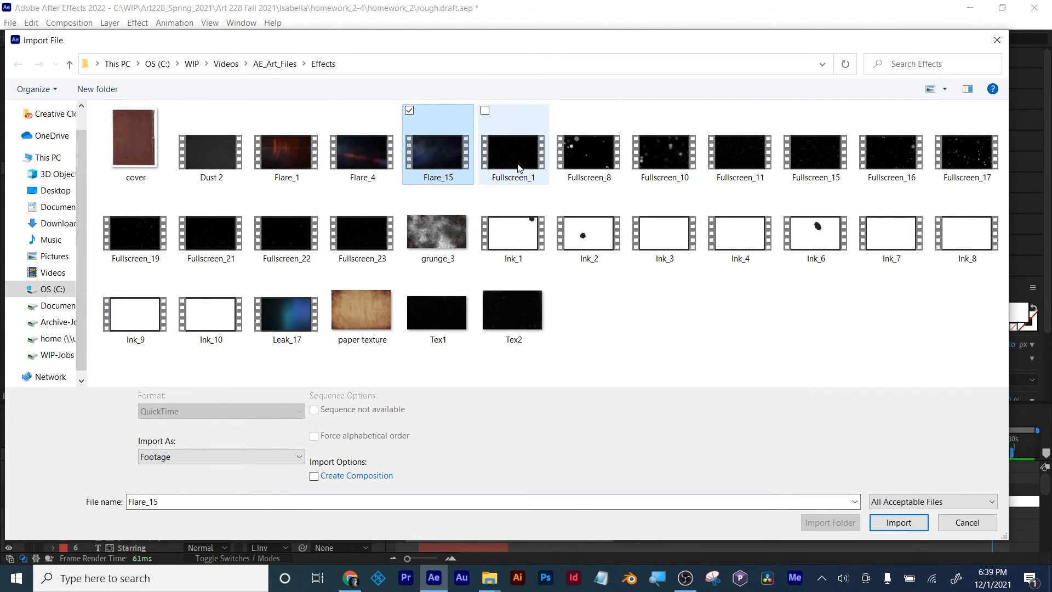
{"action": "left_click", "coordinate": [594, 161]}
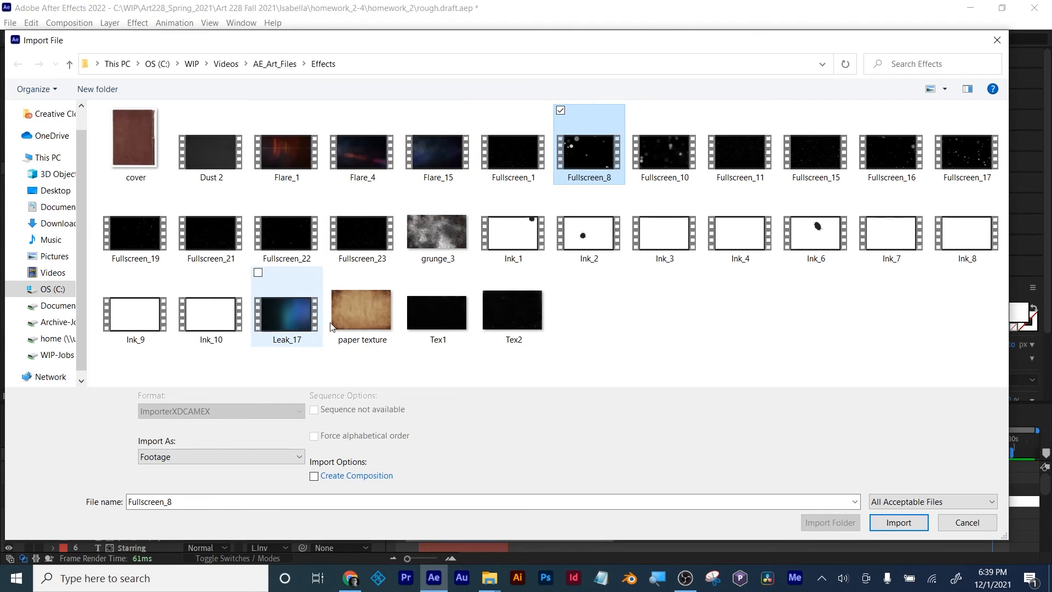
{"action": "left_click", "coordinate": [366, 166]}
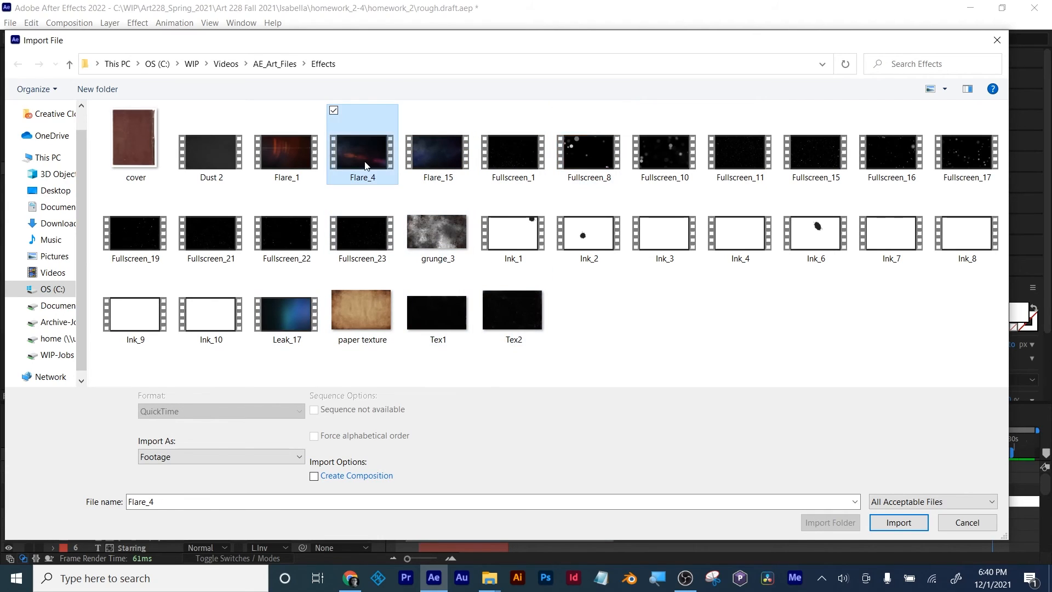
{"action": "left_click", "coordinate": [283, 149]}
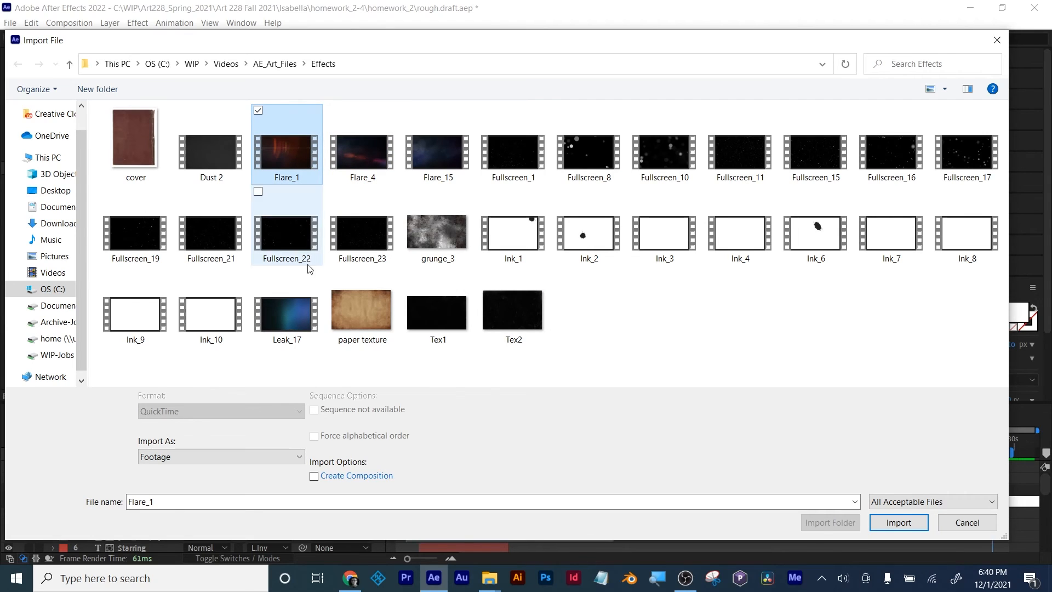
{"action": "left_click", "coordinate": [302, 320], "text": "ctrl"}
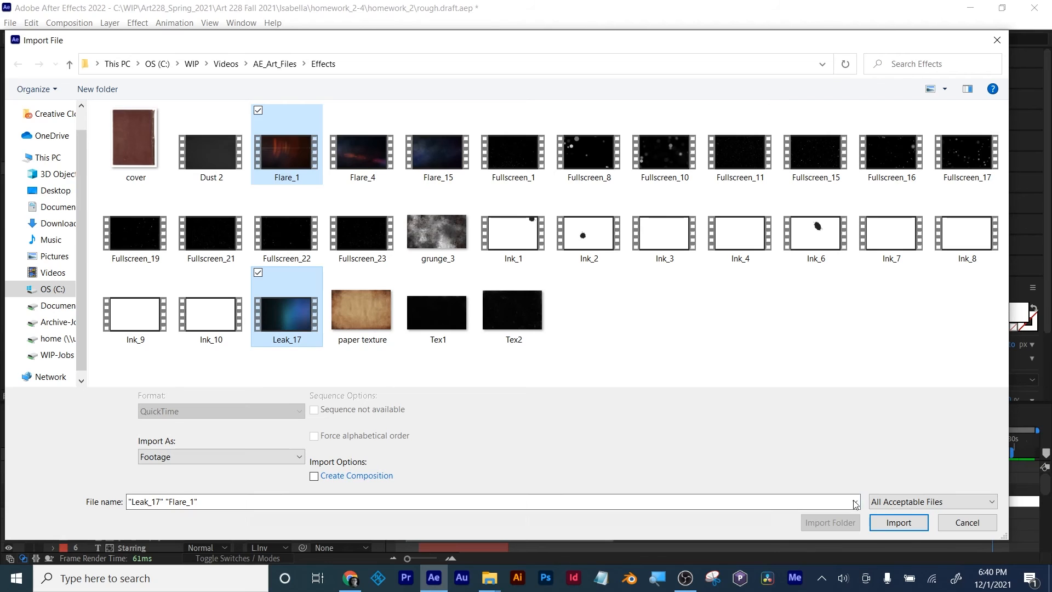
{"action": "left_click", "coordinate": [899, 522]}
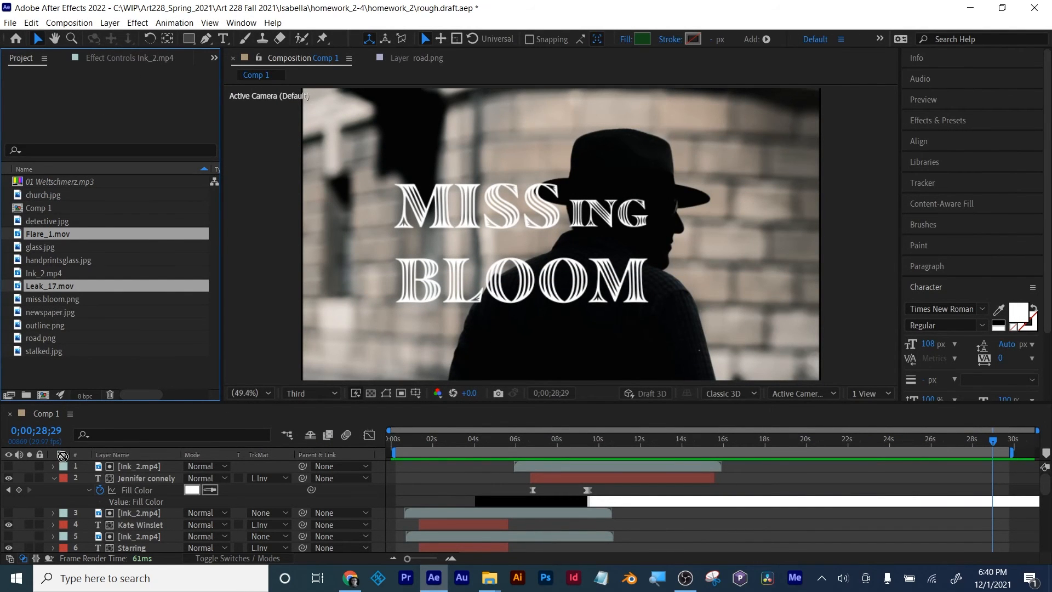
Step: Add Flare_1.mov and Leak_17.mov above all layers in Comp 1, both starting at 0;00;28;29
{"action": "mouse_move", "coordinate": [63, 456]}
{"action": "left_mouse_down"}
{"action": "mouse_move", "coordinate": [65, 475]}
{"action": "mouse_move", "coordinate": [62, 460]}
{"action": "left_mouse_up"}
{"action": "left_click_drag", "start_coordinate": [55, 288], "coordinate": [122, 462]}
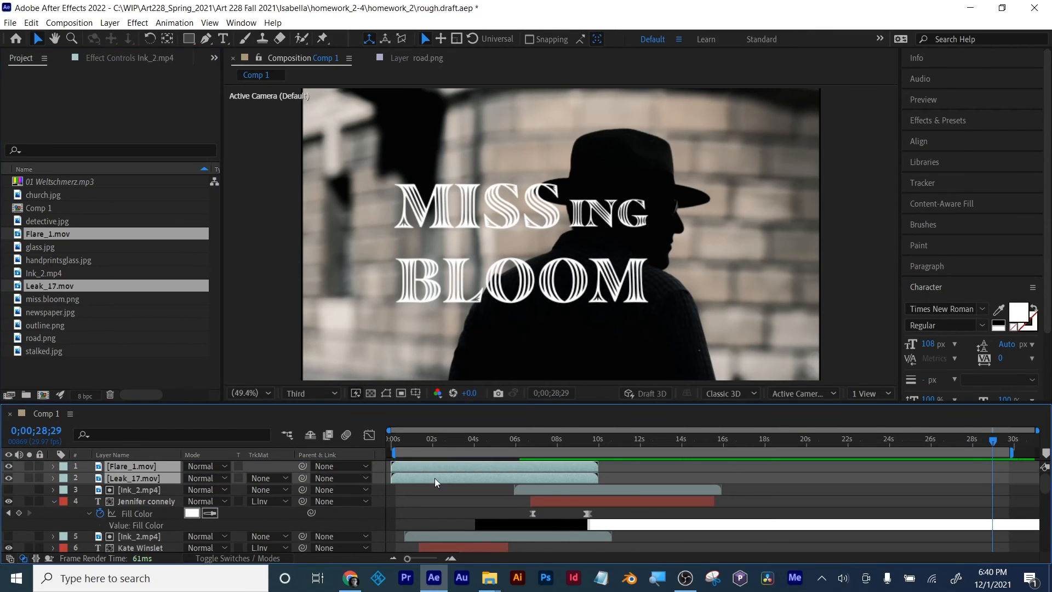
{"action": "left_click_drag", "start_coordinate": [435, 478], "coordinate": [1036, 492]}
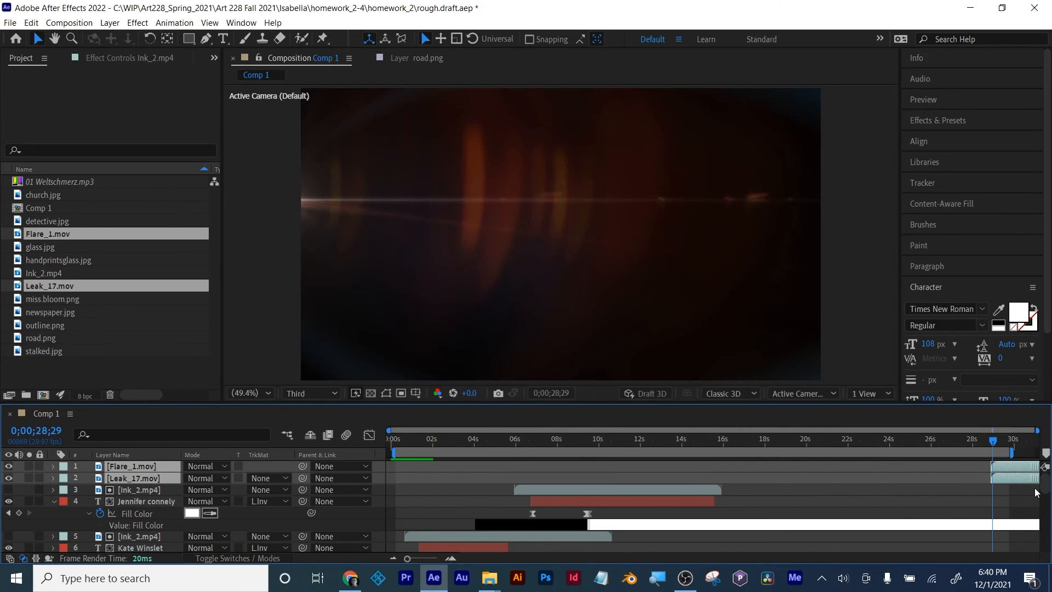
Step: Hide the Leak_17.mov layer and shift Flare_1.mov to start at 0;00;28;07
{"action": "left_click", "coordinate": [130, 489]}
{"action": "left_click", "coordinate": [116, 469]}
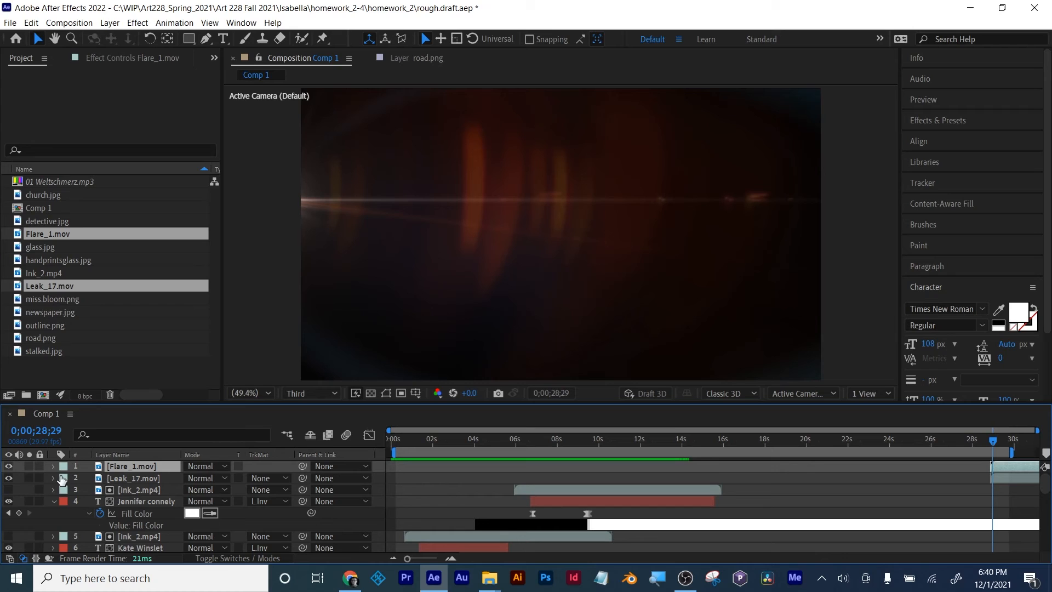
{"action": "left_click", "coordinate": [8, 478]}
{"action": "mouse_move", "coordinate": [992, 443]}
{"action": "left_mouse_down"}
{"action": "mouse_move", "coordinate": [958, 441]}
{"action": "mouse_move", "coordinate": [980, 441]}
{"action": "mouse_move", "coordinate": [997, 466]}
{"action": "mouse_move", "coordinate": [978, 441]}
{"action": "left_mouse_up"}
Step: Set the Flare_1.mov layer's blending mode to Screen and scrub back to 0;00;27;28 to check the flare over the title
{"action": "left_click", "coordinate": [203, 468]}
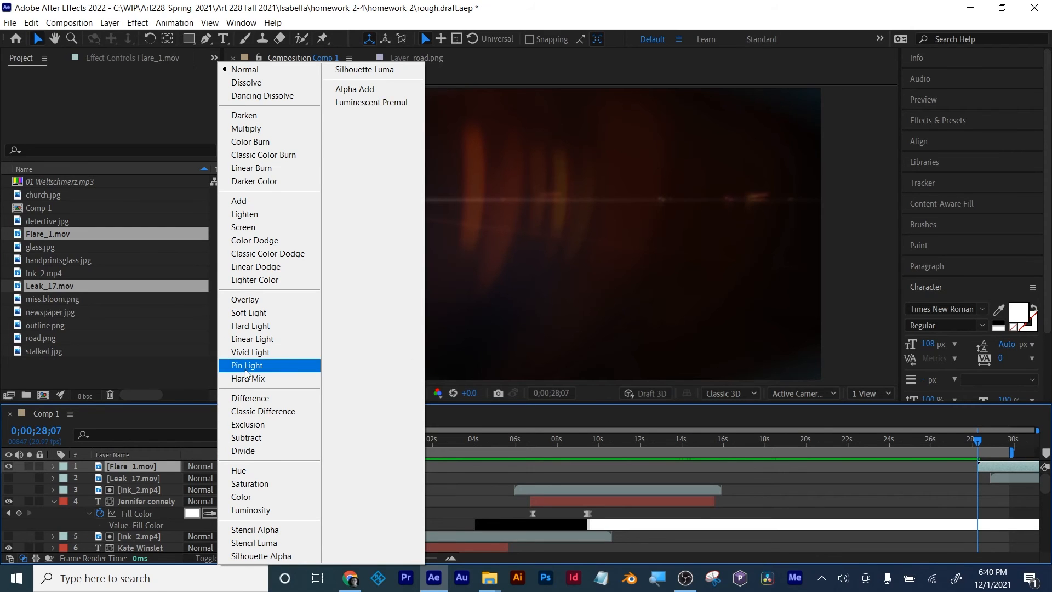
{"action": "left_click", "coordinate": [243, 227]}
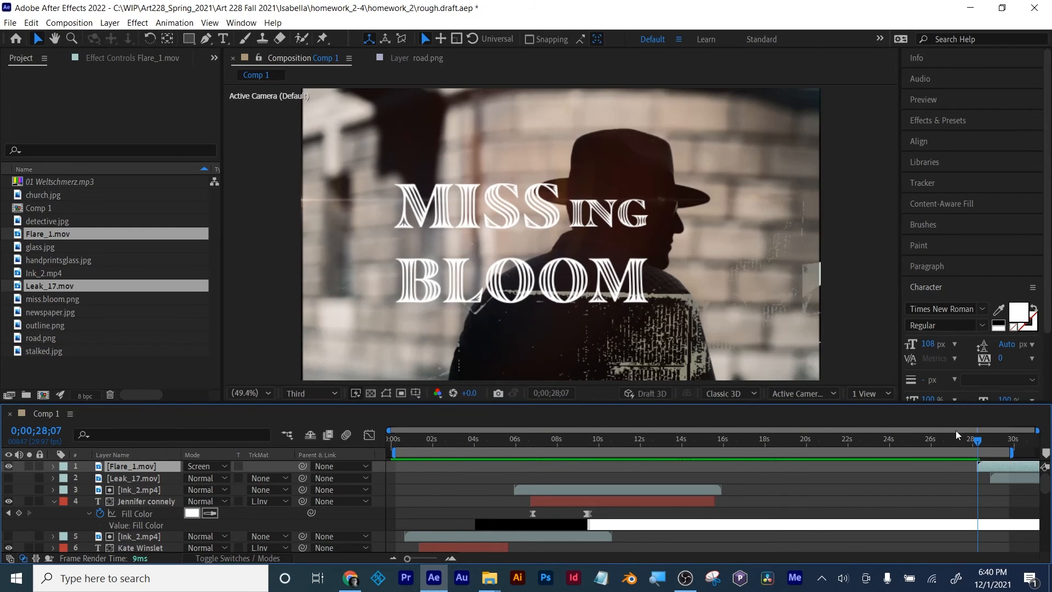
{"action": "left_click", "coordinate": [984, 442]}
{"action": "mouse_move", "coordinate": [983, 443]}
{"action": "left_mouse_down"}
{"action": "mouse_move", "coordinate": [1004, 434]}
{"action": "mouse_move", "coordinate": [969, 430]}
{"action": "left_mouse_up"}
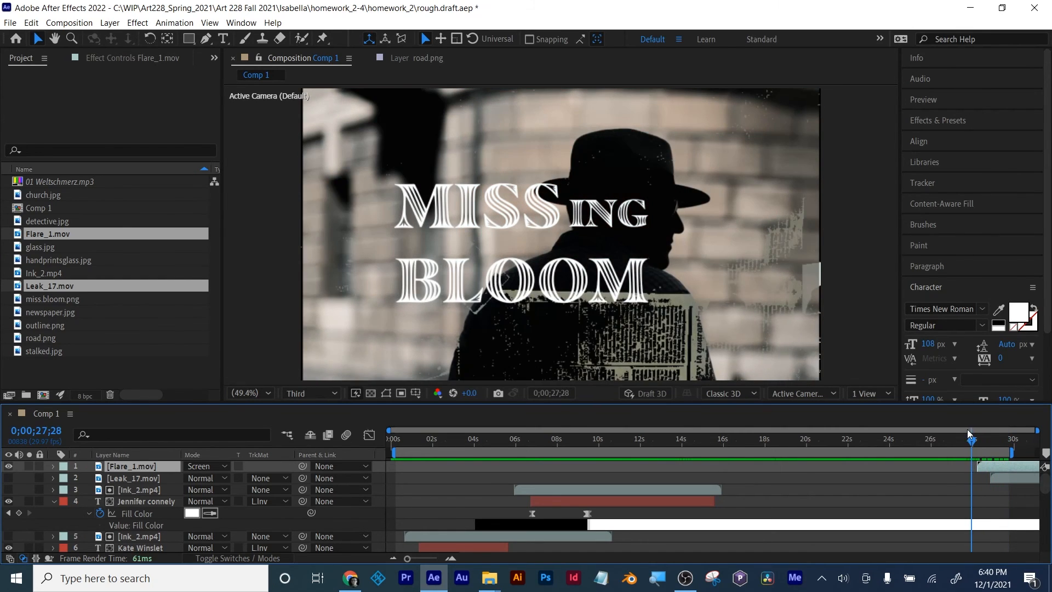
Step: Preview the flare over the title and shift Flare_1.mov earlier so it begins at about 26 seconds
{"action": "key", "text": "space"}
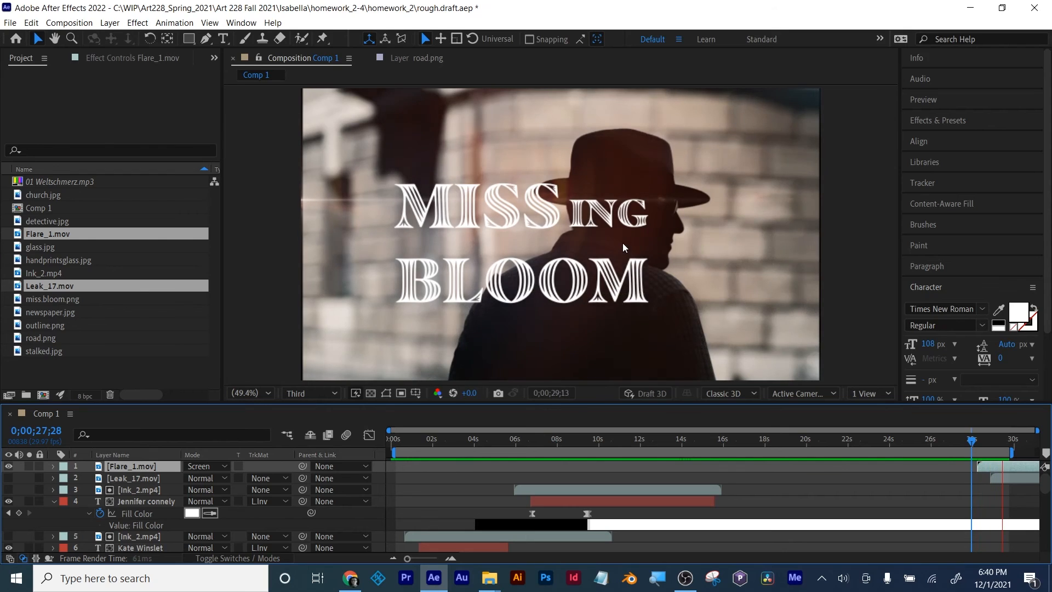
{"action": "left_click_drag", "start_coordinate": [980, 439], "coordinate": [997, 443]}
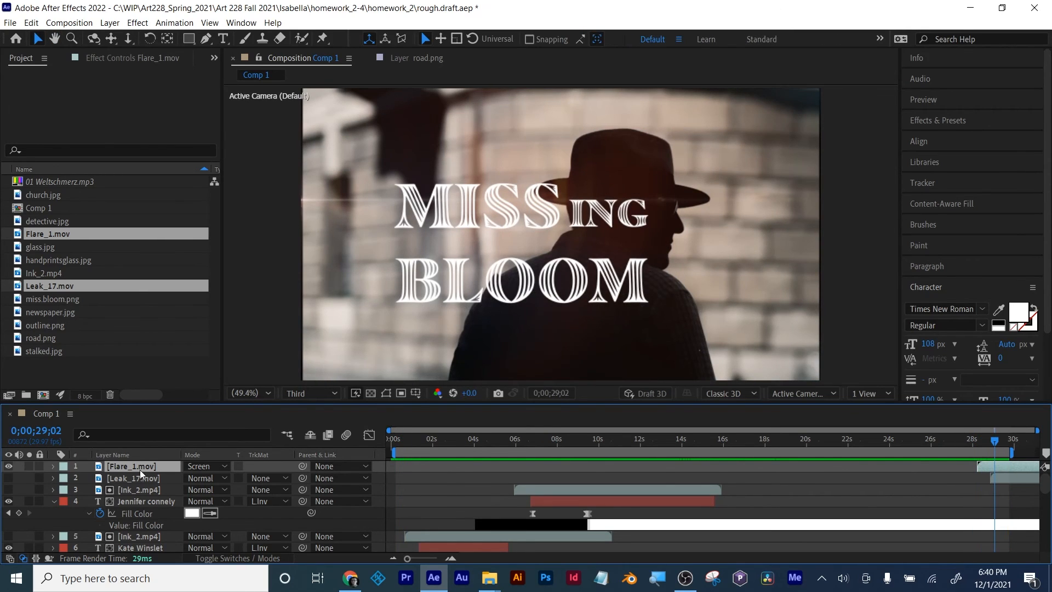
{"action": "left_click_drag", "start_coordinate": [1010, 465], "coordinate": [1004, 439]}
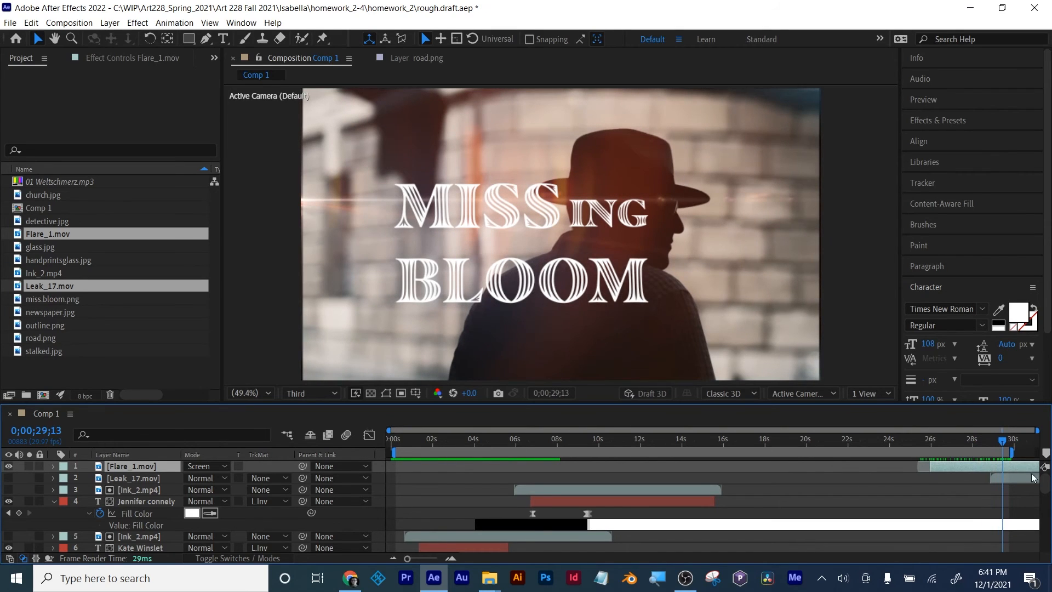
Step: Extend the ends of the Miss Bloom, ing 2, detective.jpg and green layers to the end of the composition
{"action": "scroll", "coordinate": [1045, 485], "scroll_direction": "down", "scroll_amount": 5}
{"action": "scroll", "coordinate": [1015, 499], "scroll_direction": "down", "scroll_amount": 3}
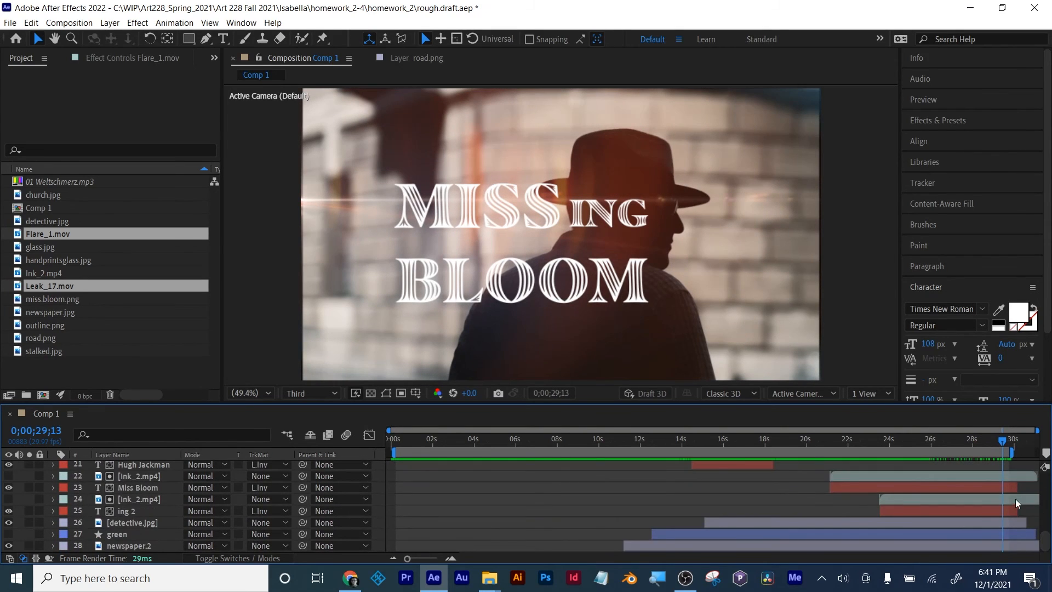
{"action": "left_click", "coordinate": [1015, 487]}
{"action": "left_click", "coordinate": [1021, 522]}
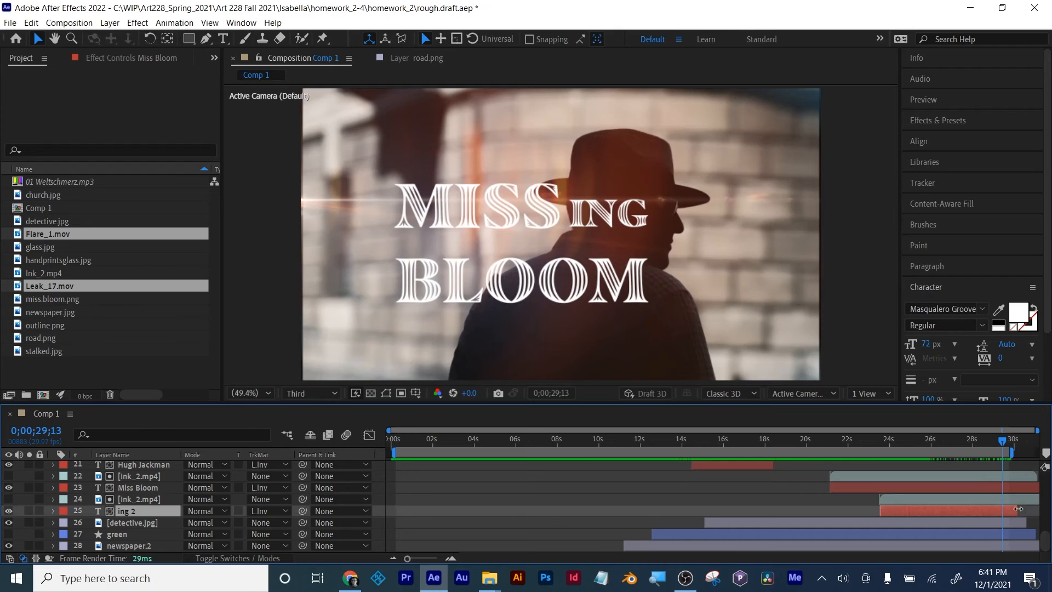
{"action": "left_click", "coordinate": [1033, 534]}
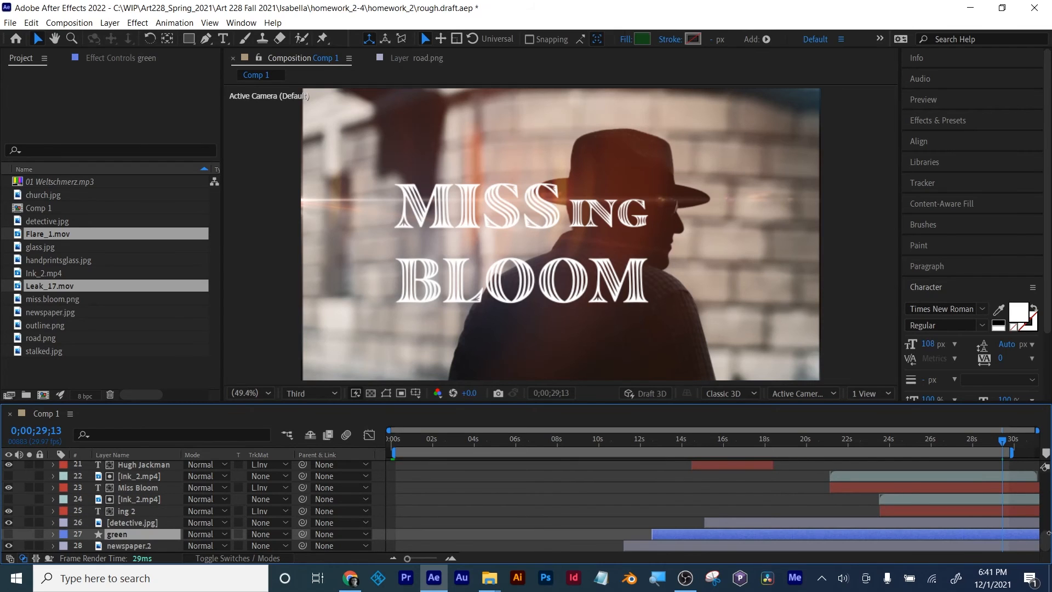
Step: Extend the work area to the end of the composition and preview the flare ending from 0;00;25;27
{"action": "scroll", "coordinate": [1030, 480], "scroll_direction": "up", "scroll_amount": 8}
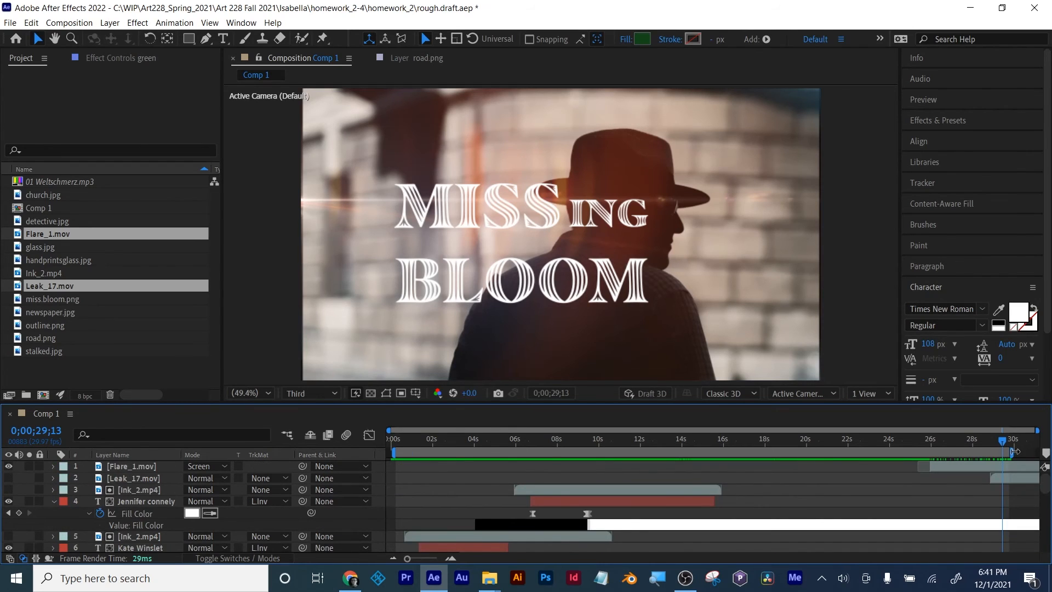
{"action": "left_click_drag", "start_coordinate": [1015, 451], "coordinate": [1045, 451]}
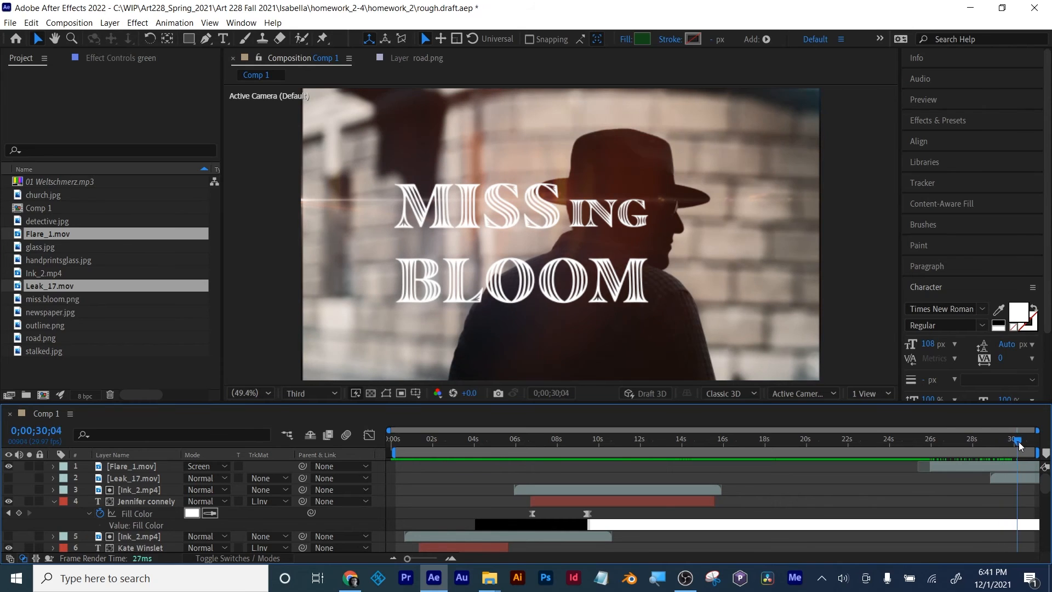
{"action": "left_click", "coordinate": [944, 445]}
{"action": "left_click_drag", "start_coordinate": [944, 447], "coordinate": [927, 447]}
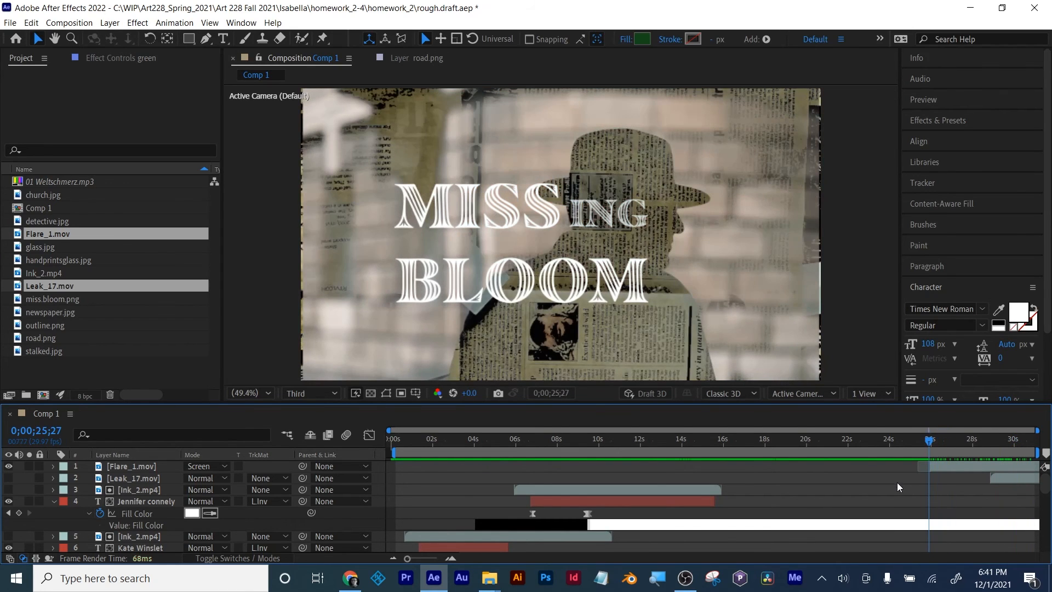
{"action": "key", "text": "space"}
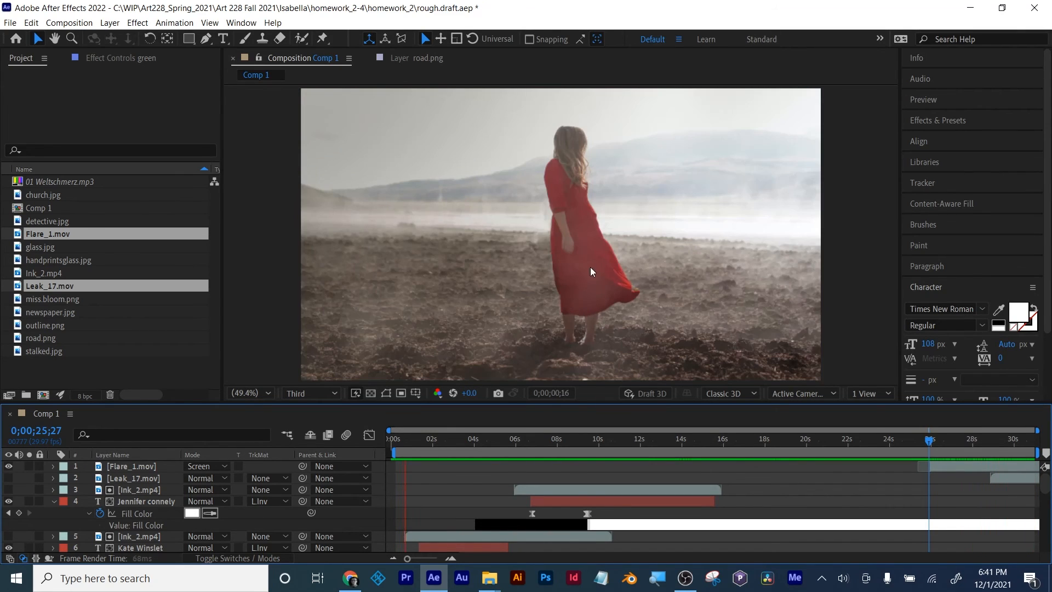
{"action": "key", "text": "space"}
Step: Hide Flare_1.mov, show Leak_17.mov in its place and shift Leak_17.mov to start at about 26 seconds
{"action": "left_click_drag", "start_coordinate": [940, 440], "coordinate": [991, 440]}
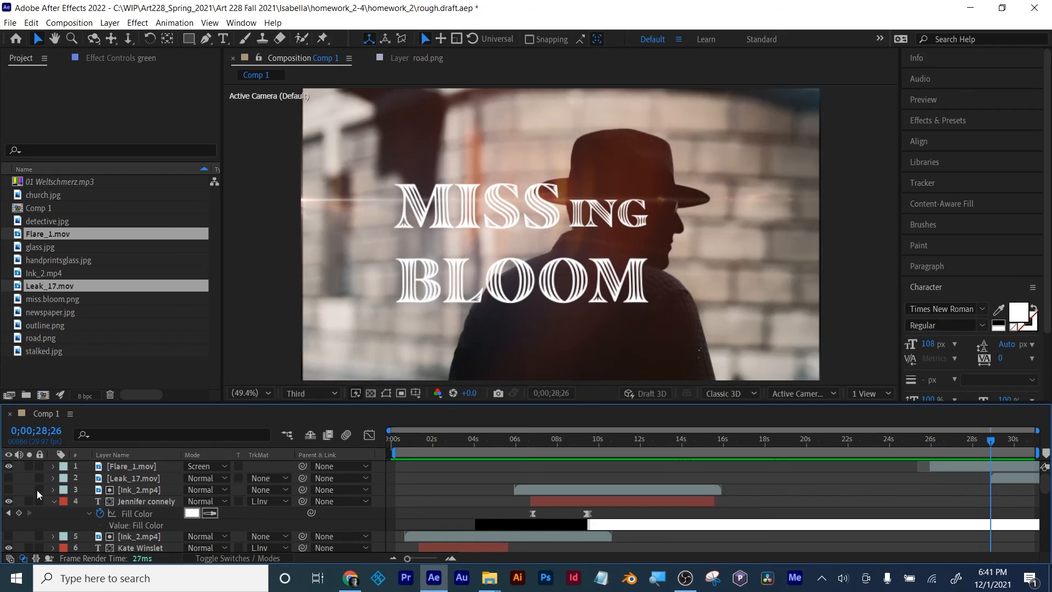
{"action": "left_click", "coordinate": [8, 466]}
{"action": "left_click", "coordinate": [8, 477]}
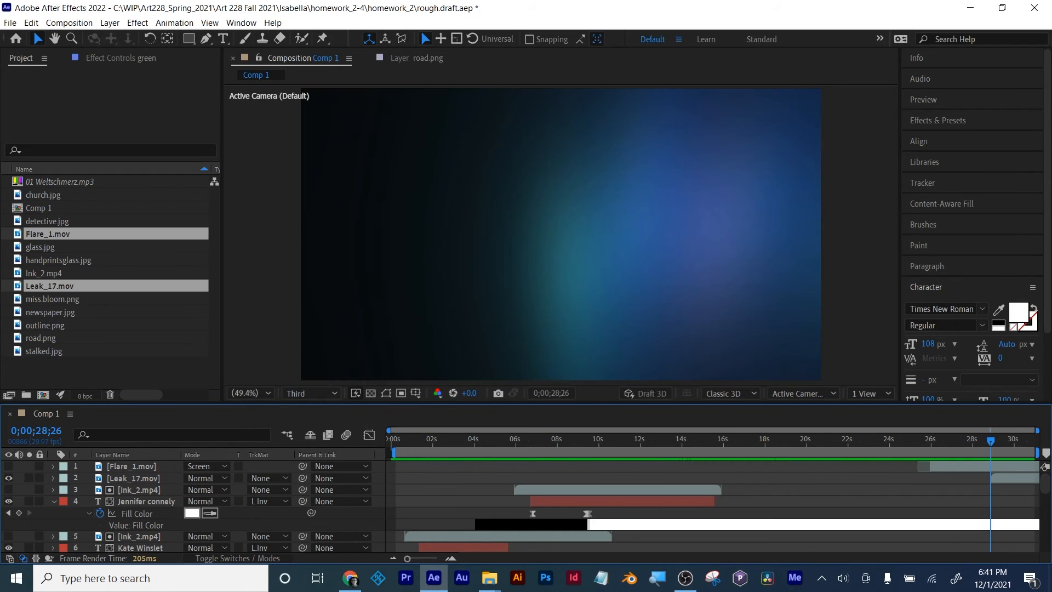
{"action": "left_click_drag", "start_coordinate": [1027, 475], "coordinate": [963, 469]}
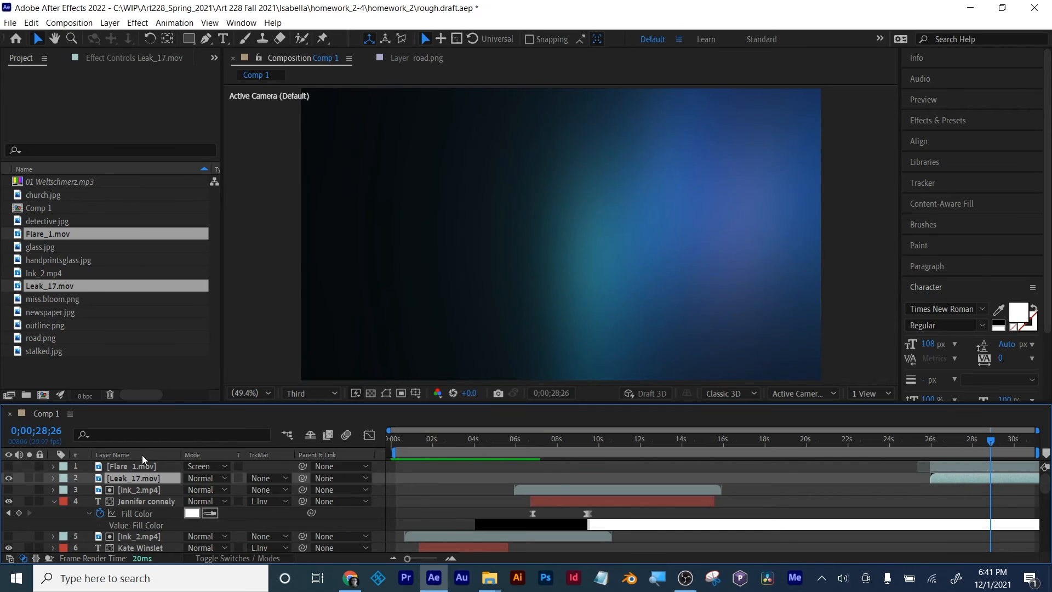
Step: Set the Leak_17.mov layer's blending mode to Screen and preview the blue leak over the title from 0;00;25;18
{"action": "left_click", "coordinate": [207, 482]}
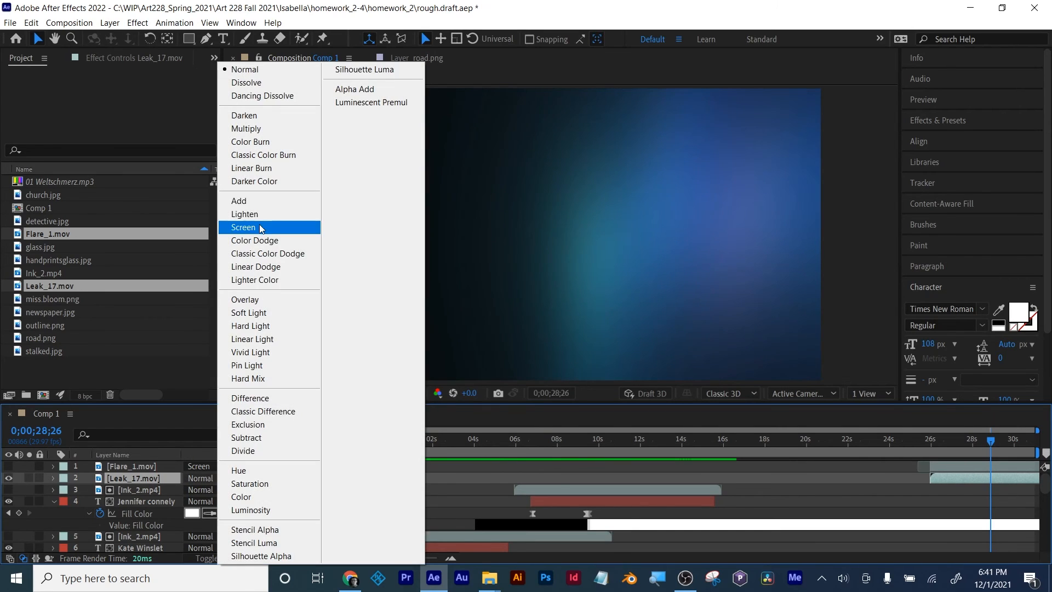
{"action": "left_click", "coordinate": [247, 228]}
{"action": "left_click_drag", "start_coordinate": [939, 443], "coordinate": [1036, 450]}
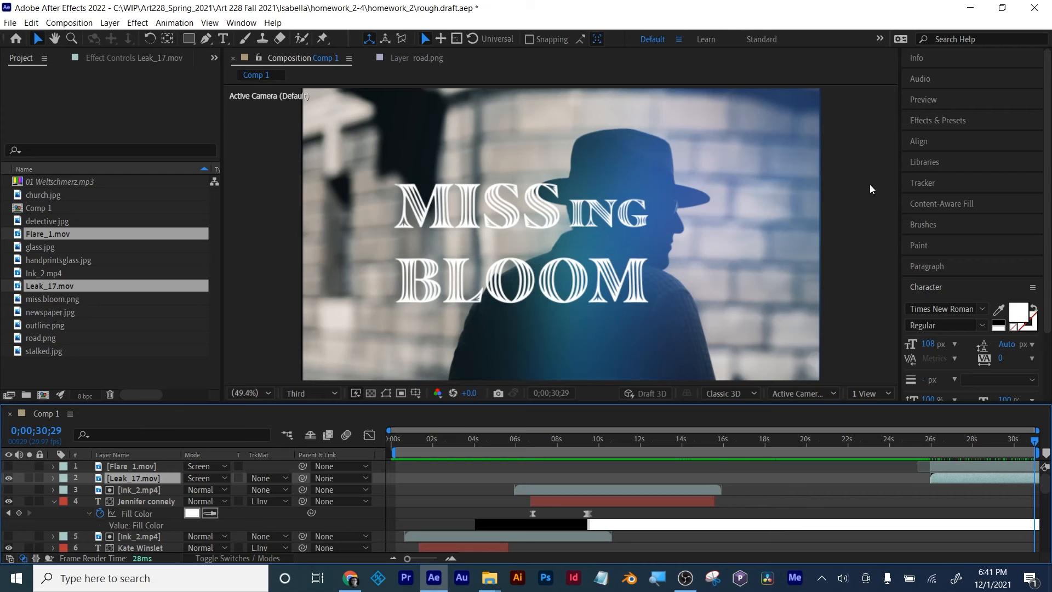
{"action": "left_click_drag", "start_coordinate": [988, 442], "coordinate": [923, 443]}
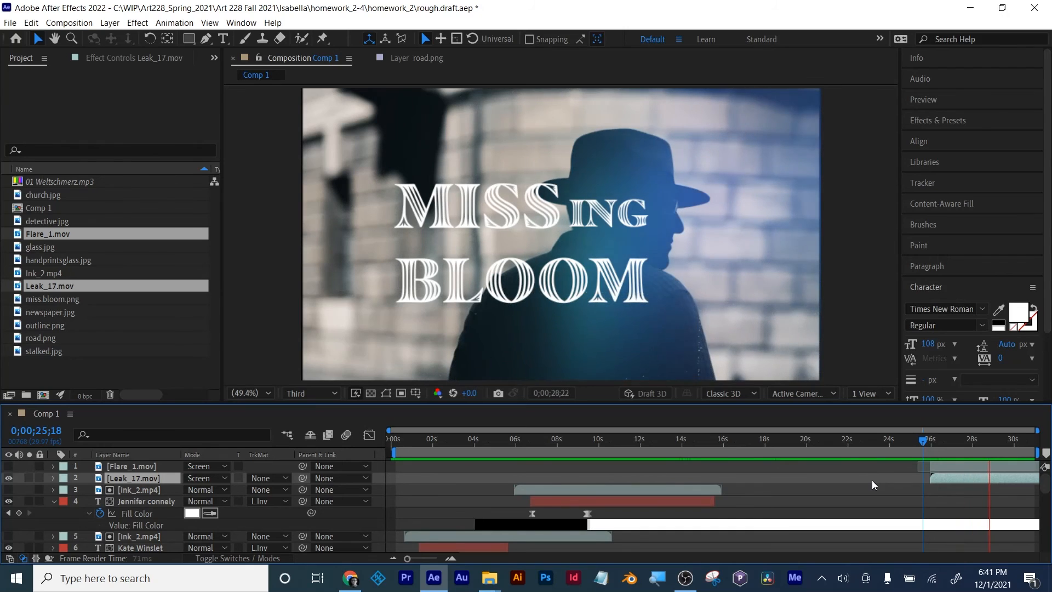
{"action": "key", "text": "space"}
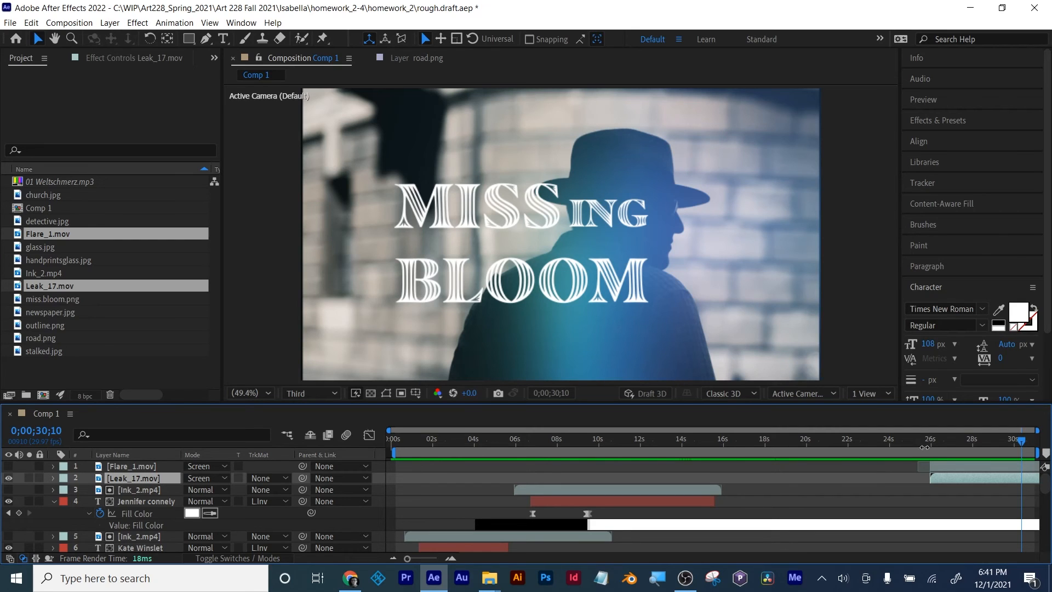
{"action": "left_click_drag", "start_coordinate": [936, 440], "coordinate": [1029, 443]}
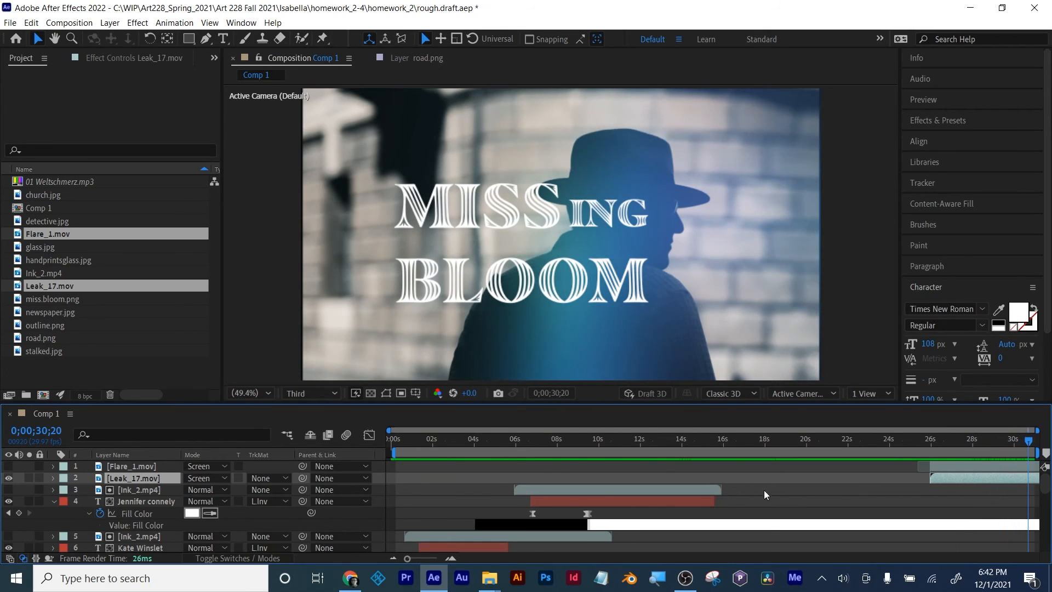
Step: Hide the Leak_17.mov layer and scrub back through the sequence to review the newspaper and handprint scenes around 6 to 9 seconds
{"action": "left_click", "coordinate": [10, 478]}
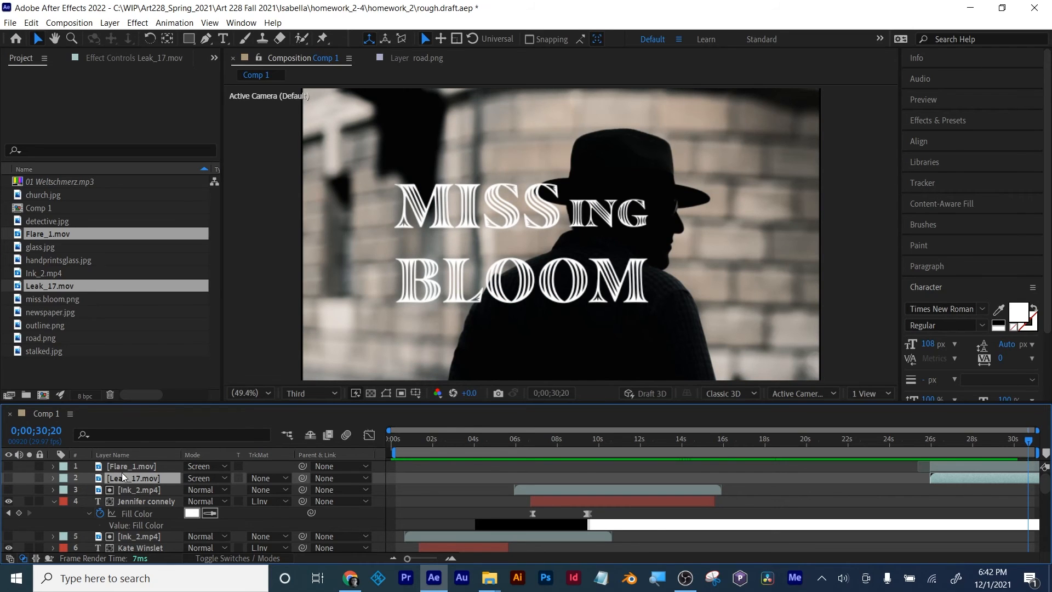
{"action": "left_click_drag", "start_coordinate": [998, 440], "coordinate": [974, 444]}
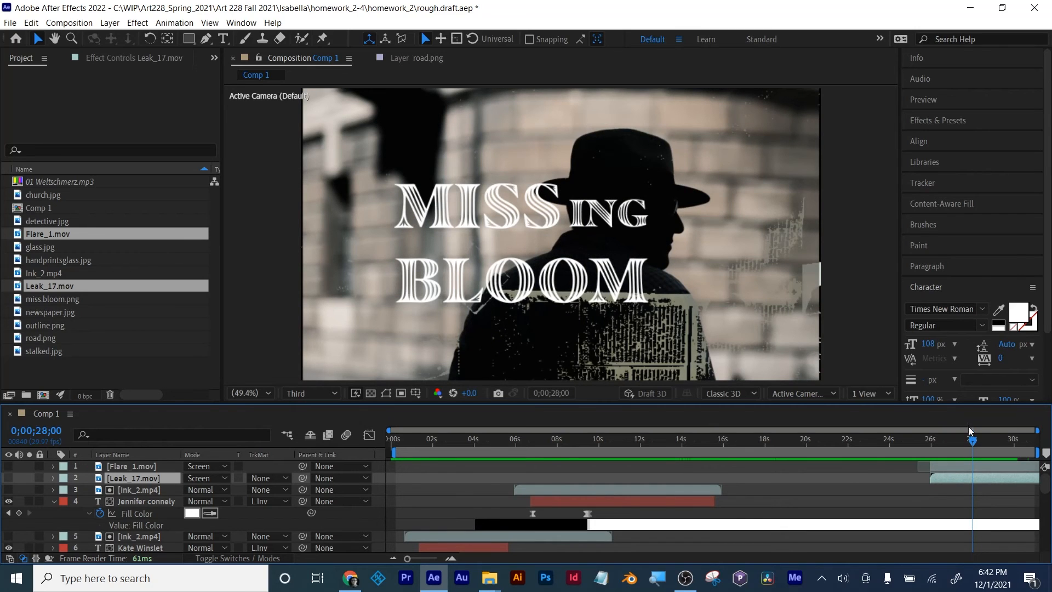
{"action": "left_click_drag", "start_coordinate": [969, 431], "coordinate": [707, 442]}
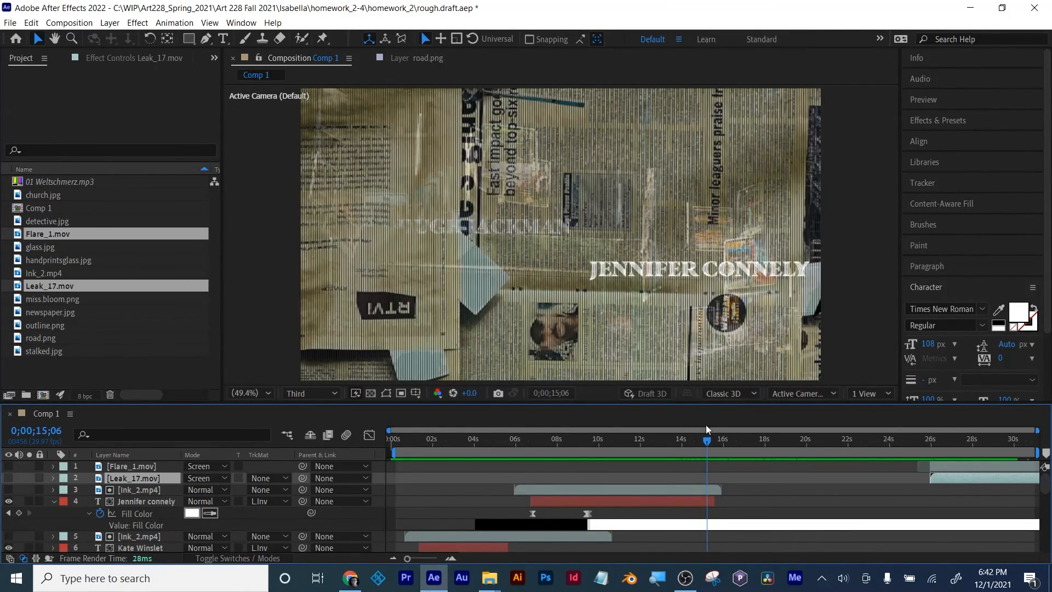
{"action": "left_click", "coordinate": [699, 441]}
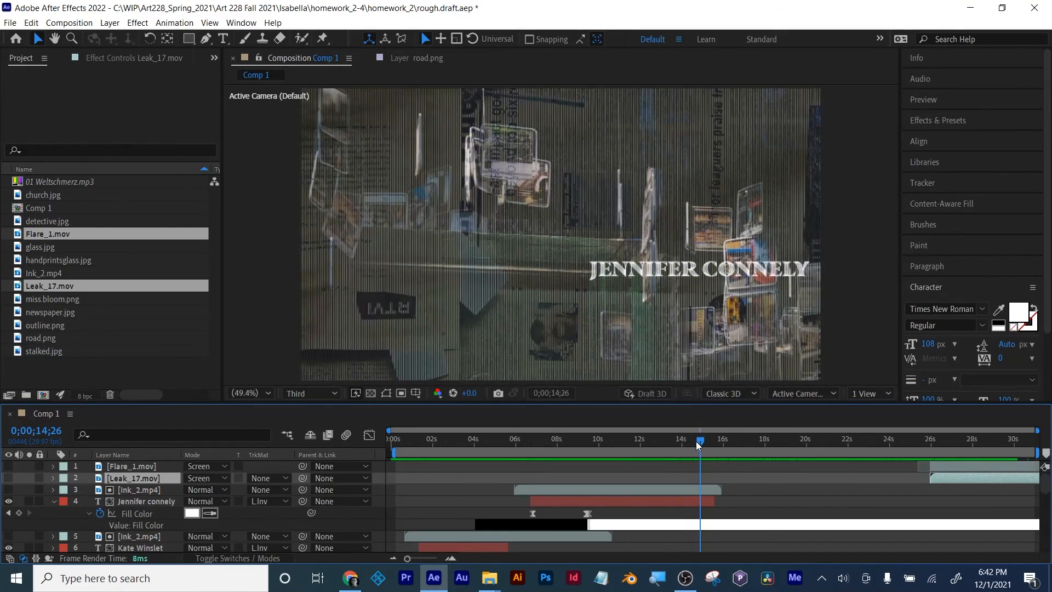
{"action": "left_click_drag", "start_coordinate": [696, 442], "coordinate": [523, 450]}
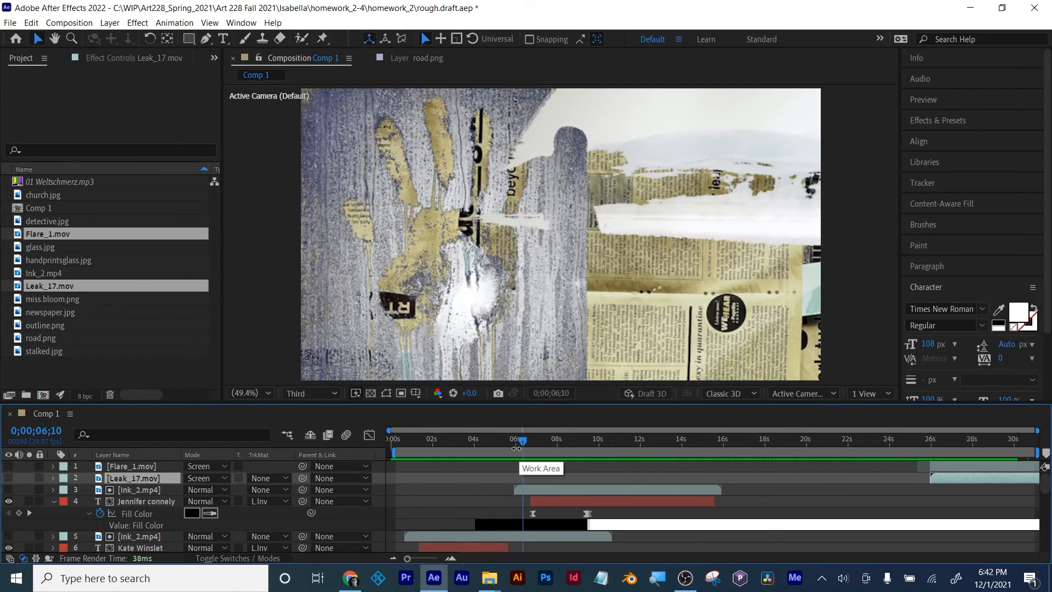
{"action": "left_click", "coordinate": [557, 443]}
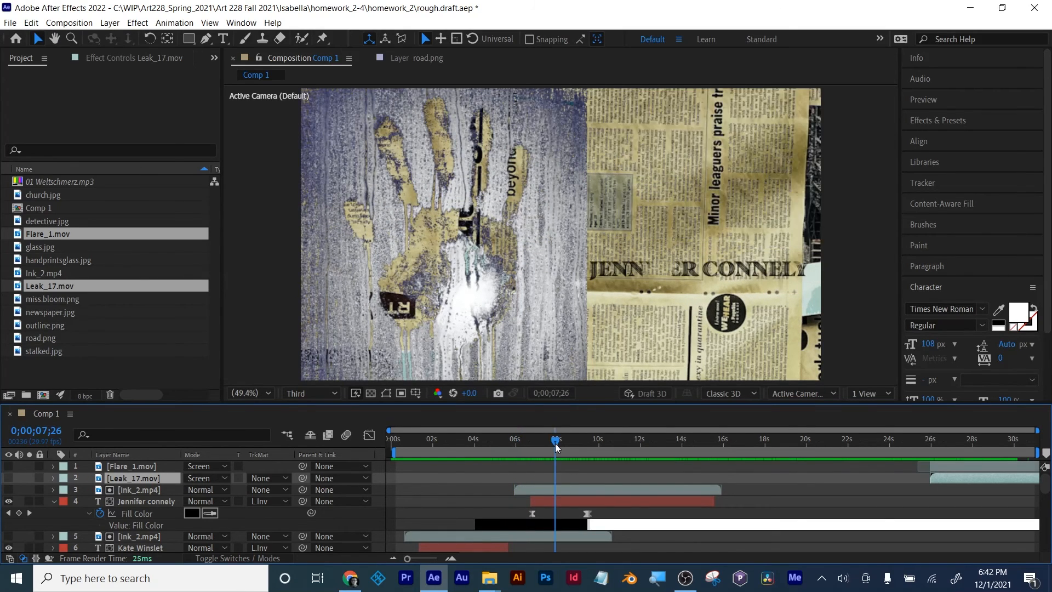
{"action": "left_click_drag", "start_coordinate": [556, 442], "coordinate": [578, 442]}
Step: Look through the layer stack, collapse the Fill Color properties of the Jennifer connely text layer, and scrub to 0;00;07;09
{"action": "scroll", "coordinate": [1047, 495], "scroll_direction": "down", "scroll_amount": 2}
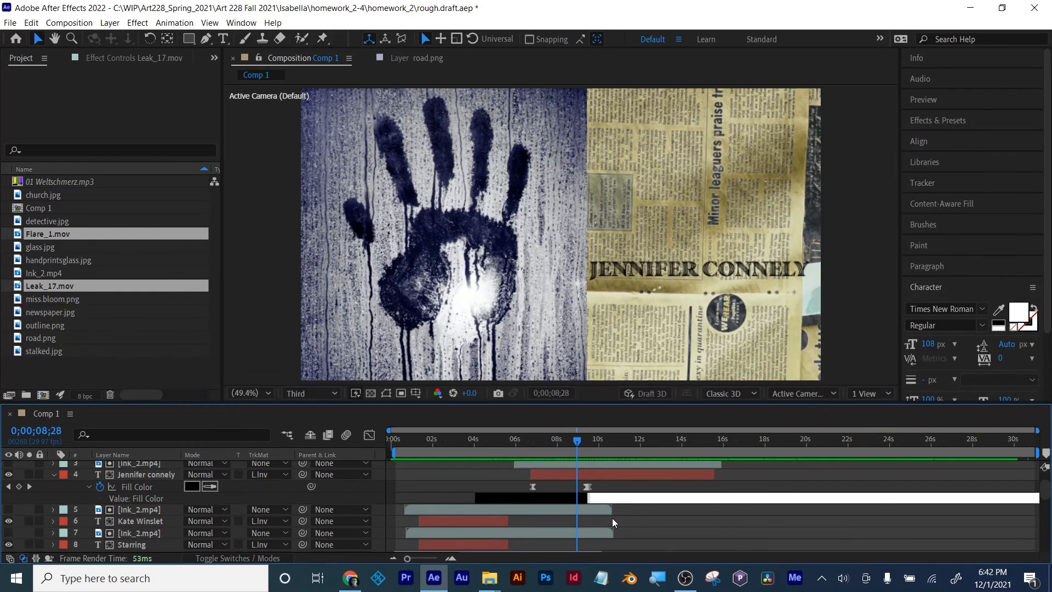
{"action": "scroll", "coordinate": [613, 518], "scroll_direction": "up", "scroll_amount": 2}
{"action": "scroll", "coordinate": [156, 506], "scroll_direction": "down", "scroll_amount": 10}
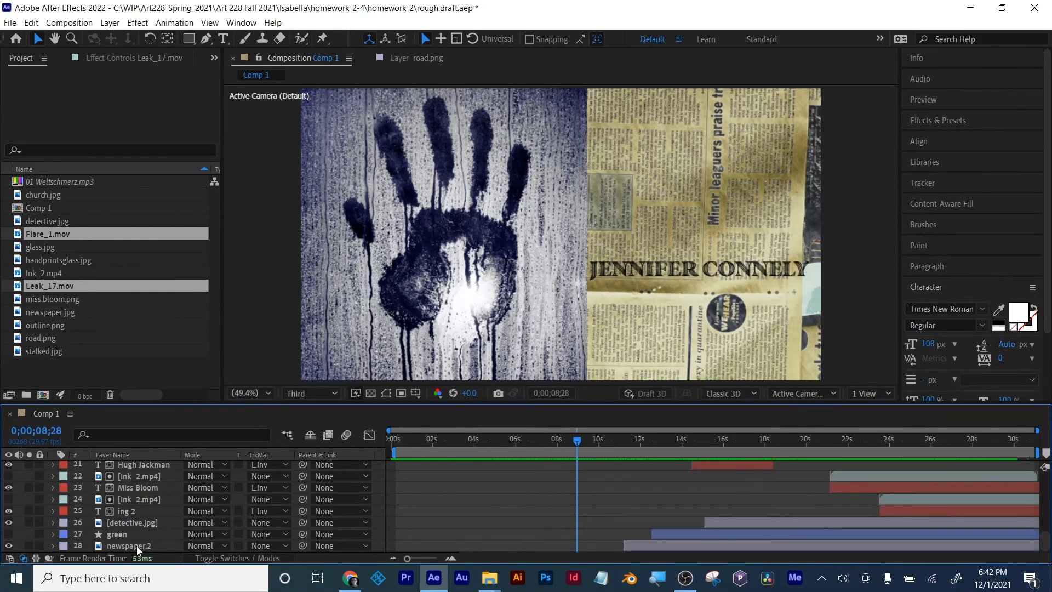
{"action": "scroll", "coordinate": [137, 546], "scroll_direction": "up", "scroll_amount": 3}
{"action": "scroll", "coordinate": [136, 546], "scroll_direction": "down", "scroll_amount": 3}
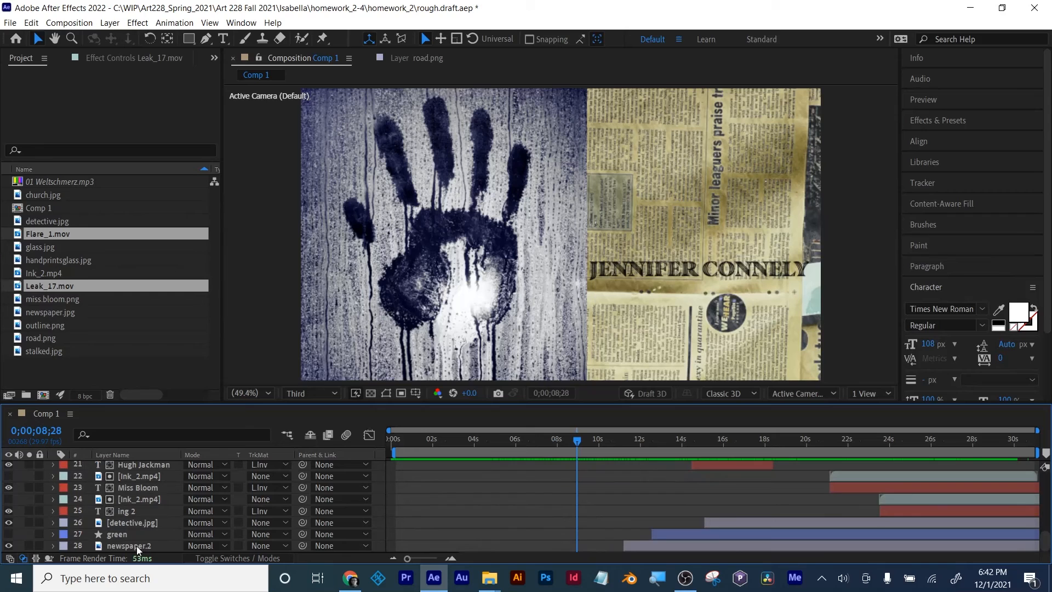
{"action": "left_click", "coordinate": [140, 500]}
{"action": "scroll", "coordinate": [139, 501], "scroll_direction": "up", "scroll_amount": 10}
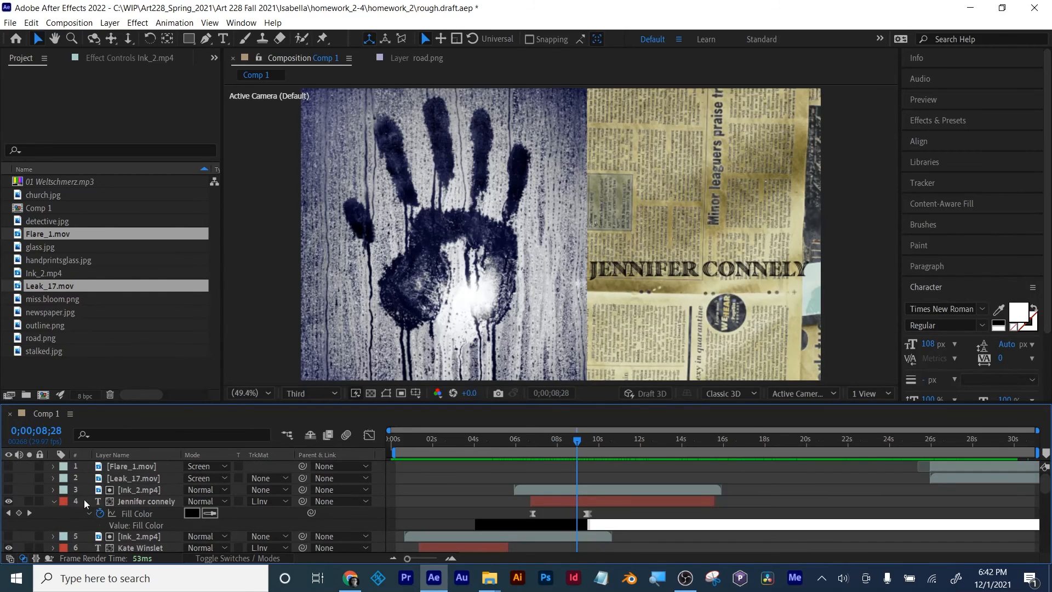
{"action": "left_click", "coordinate": [55, 504]}
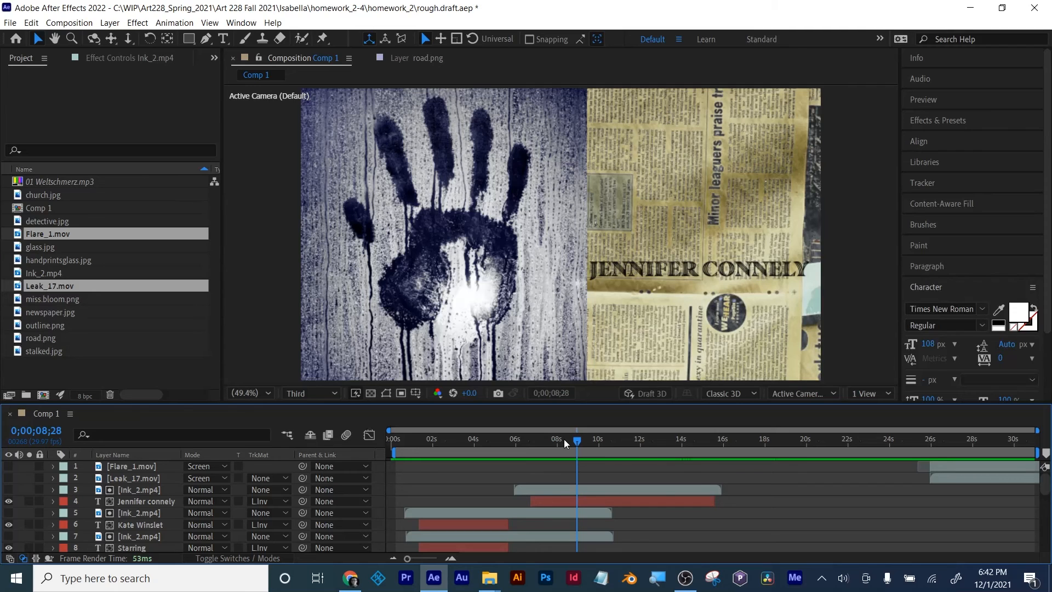
{"action": "left_click_drag", "start_coordinate": [579, 444], "coordinate": [546, 443]}
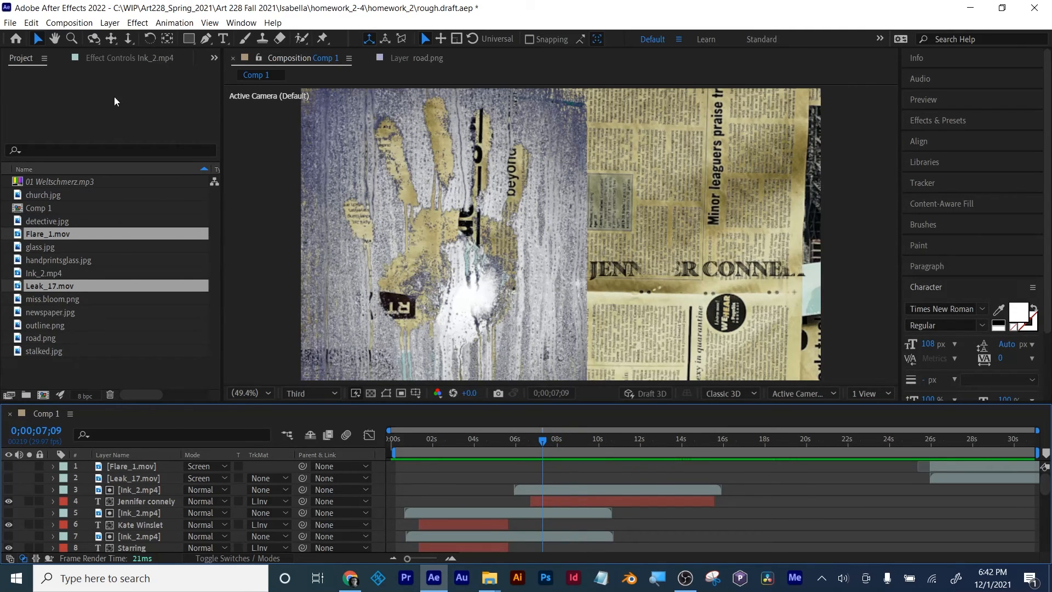
{"action": "left_click", "coordinate": [4, 23]}
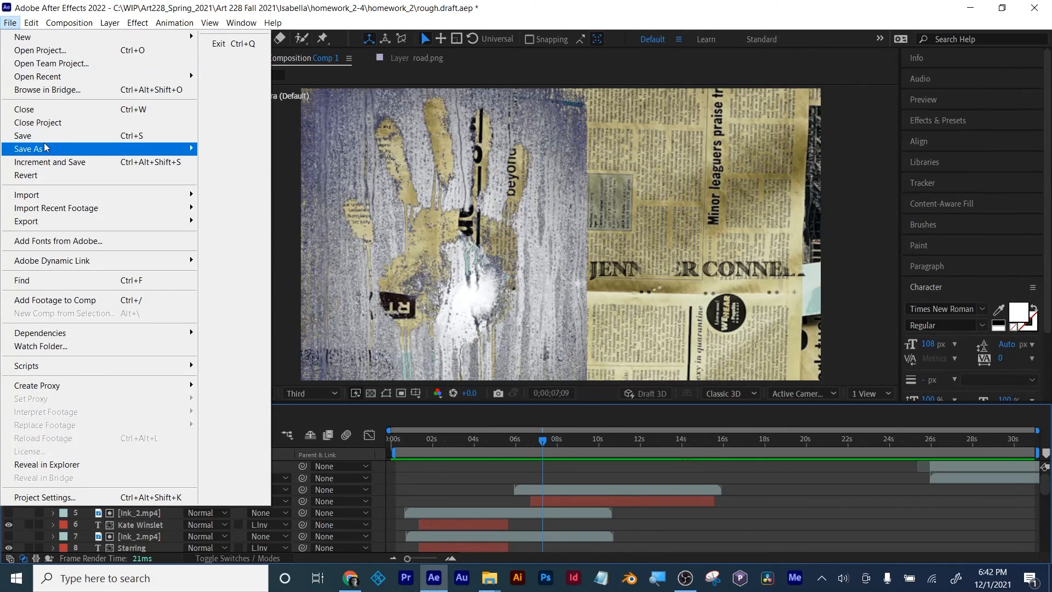
{"action": "mouse_move", "coordinate": [46, 150]}
{"action": "left_click", "coordinate": [160, 4]}
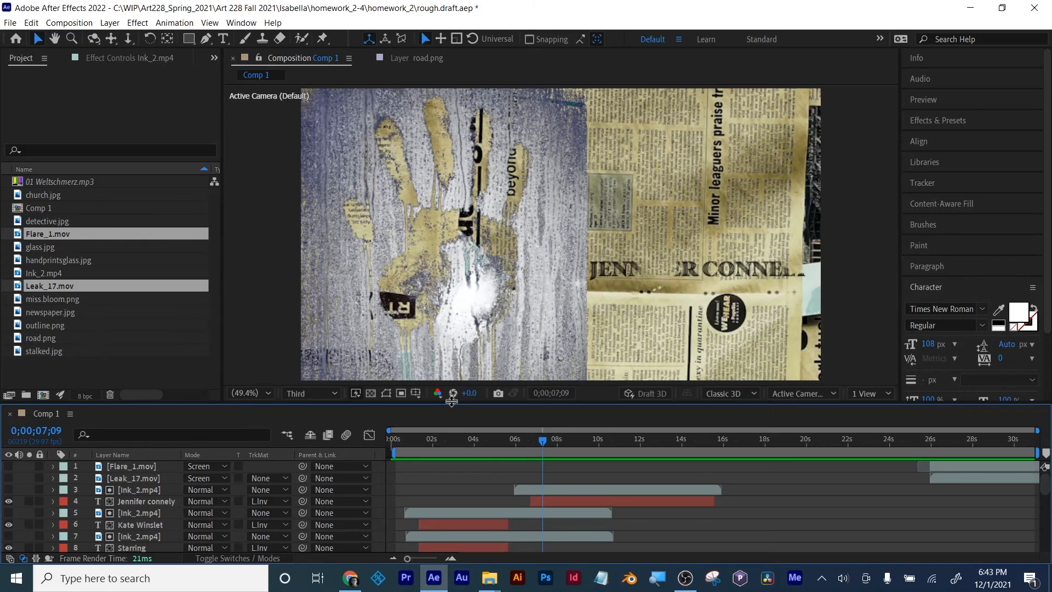
Step: Import Bay Street Billionaires - Squadda B.mp3 from the Videos > 00_Music > 09_YT_11_2021 folder
{"action": "left_click_drag", "start_coordinate": [447, 402], "coordinate": [447, 400]}
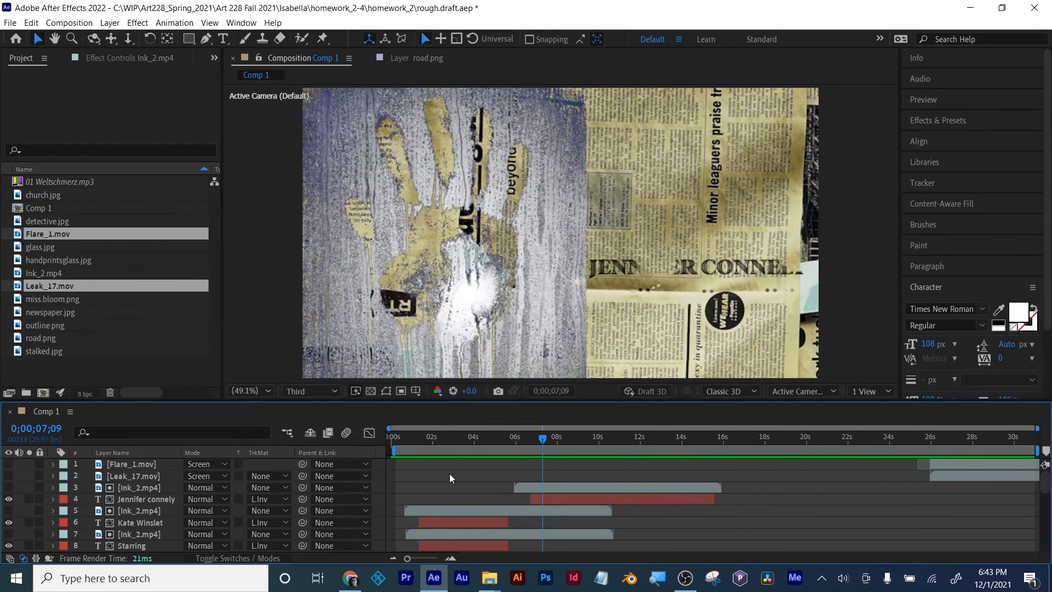
{"action": "left_click", "coordinate": [107, 366]}
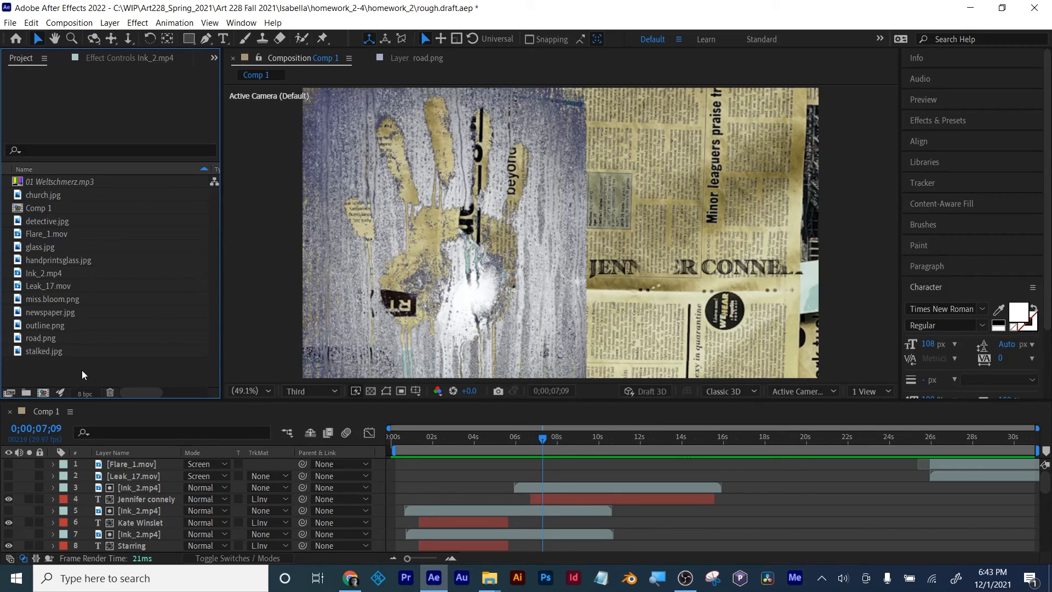
{"action": "left_click", "coordinate": [10, 22]}
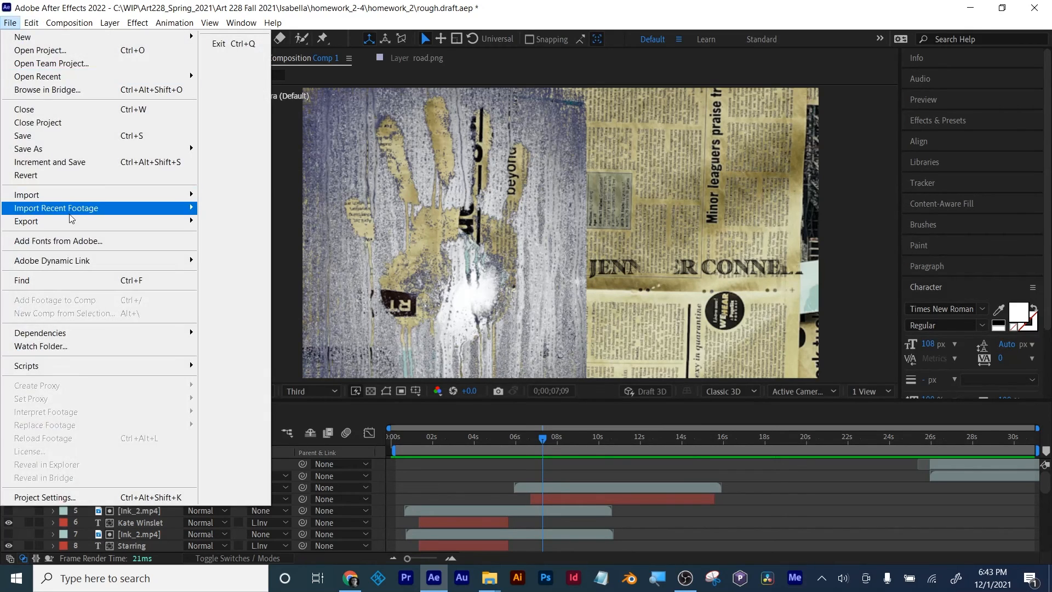
{"action": "mouse_move", "coordinate": [68, 197]}
{"action": "left_click", "coordinate": [235, 196]}
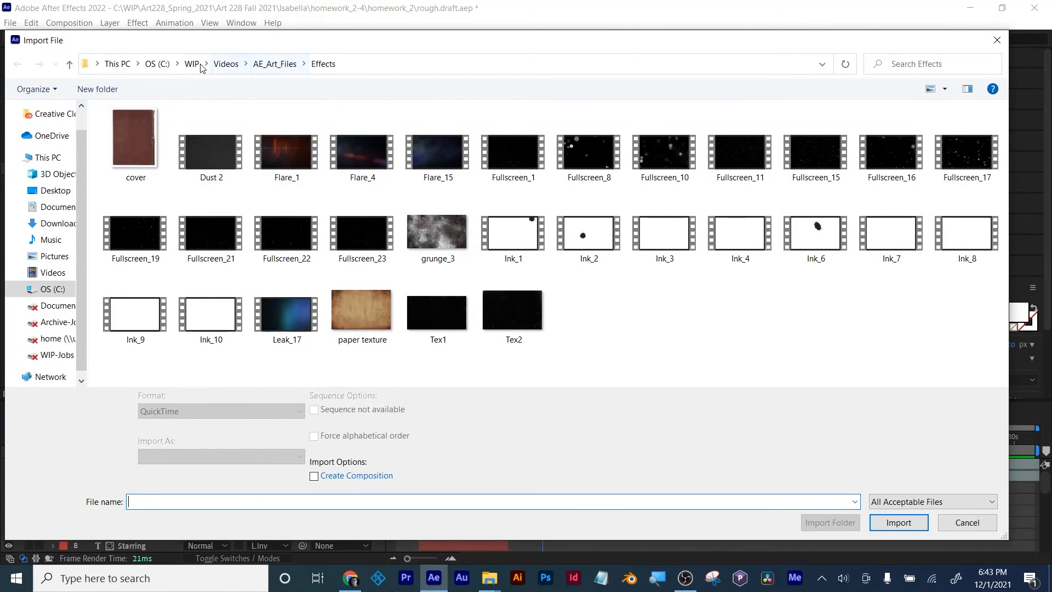
{"action": "left_click", "coordinate": [226, 64]}
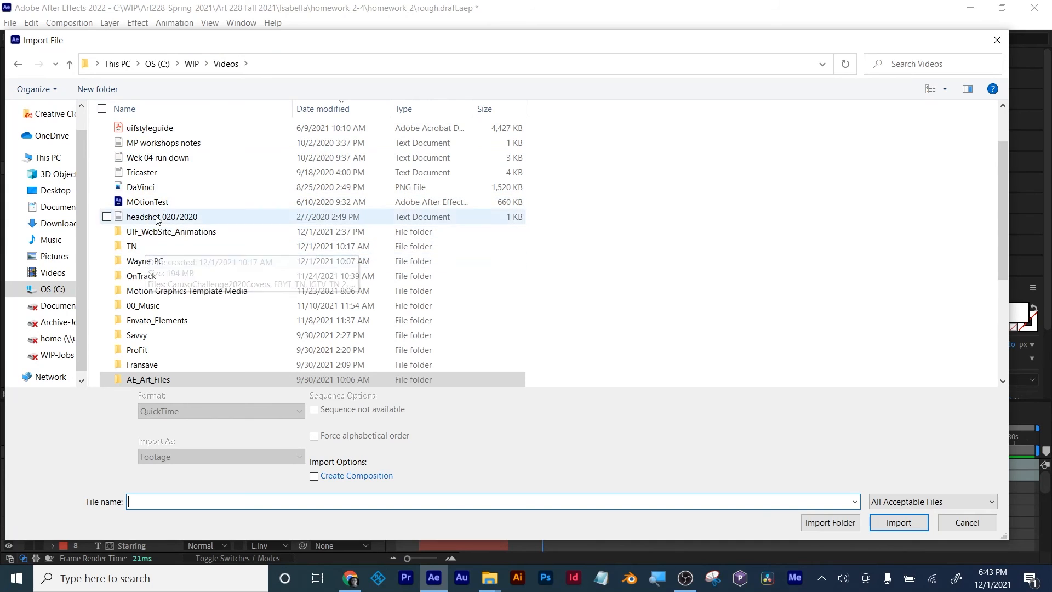
{"action": "double_click", "coordinate": [153, 311]}
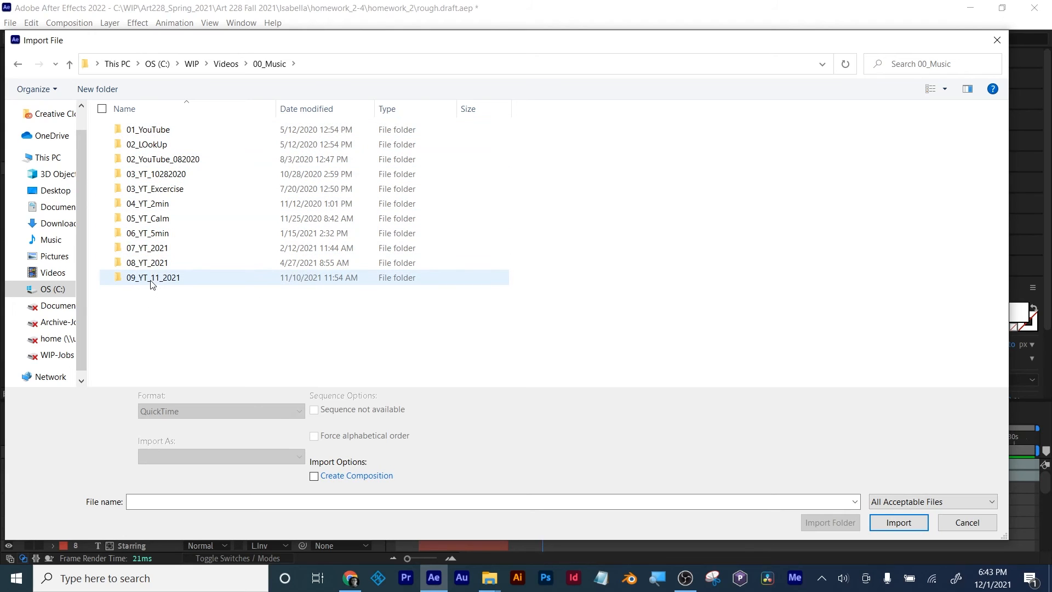
{"action": "double_click", "coordinate": [151, 282]}
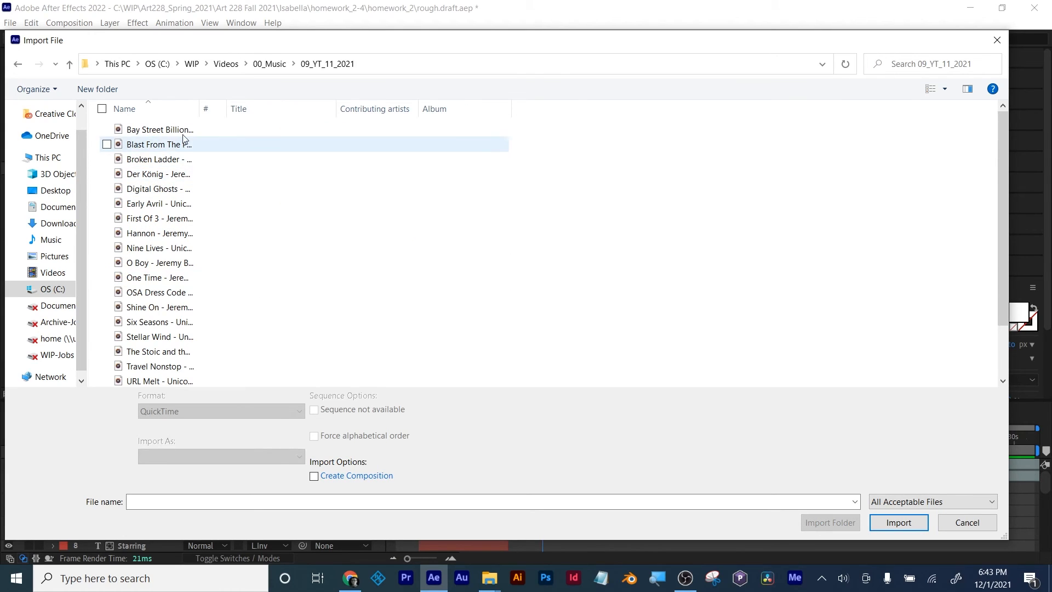
{"action": "left_click_drag", "start_coordinate": [202, 110], "coordinate": [366, 109]}
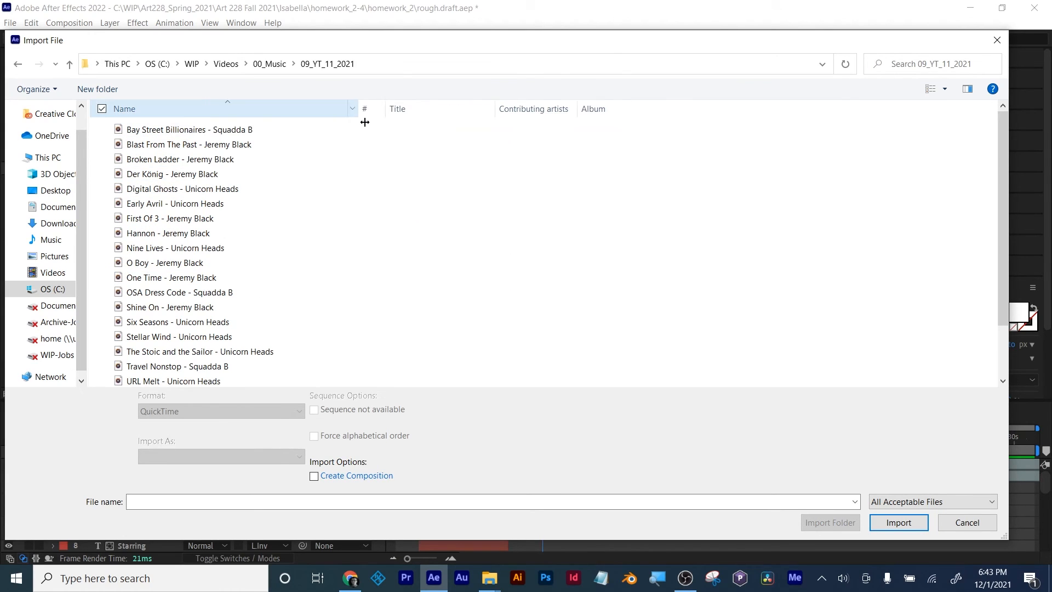
{"action": "left_click", "coordinate": [172, 131]}
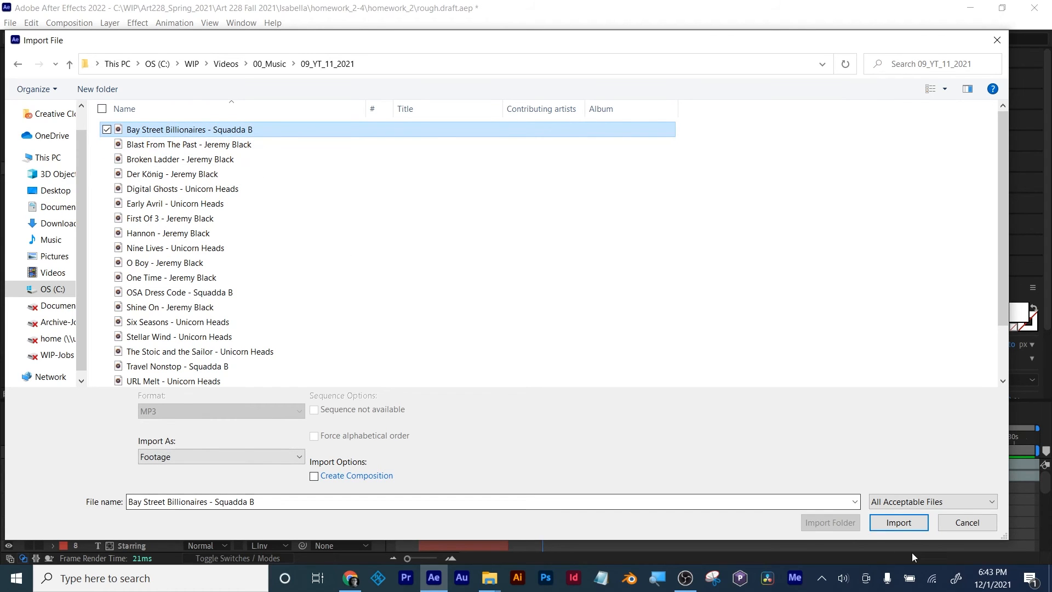
{"action": "left_click", "coordinate": [907, 528]}
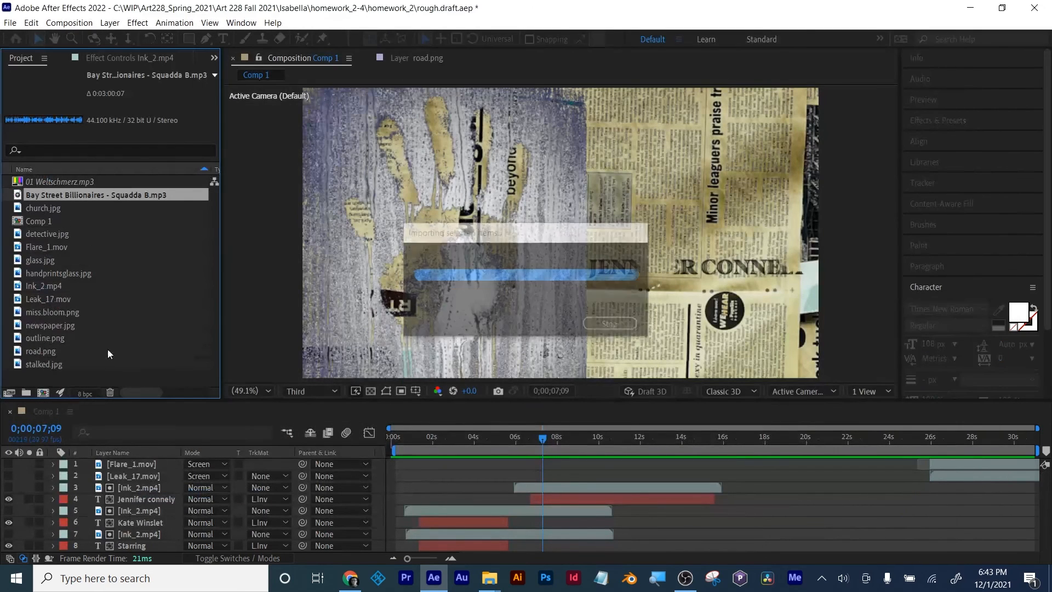
Step: Add the Bay Street Billionaires track as the top layer of Comp 1 and expand its audio waveform
{"action": "left_click_drag", "start_coordinate": [75, 194], "coordinate": [109, 459]}
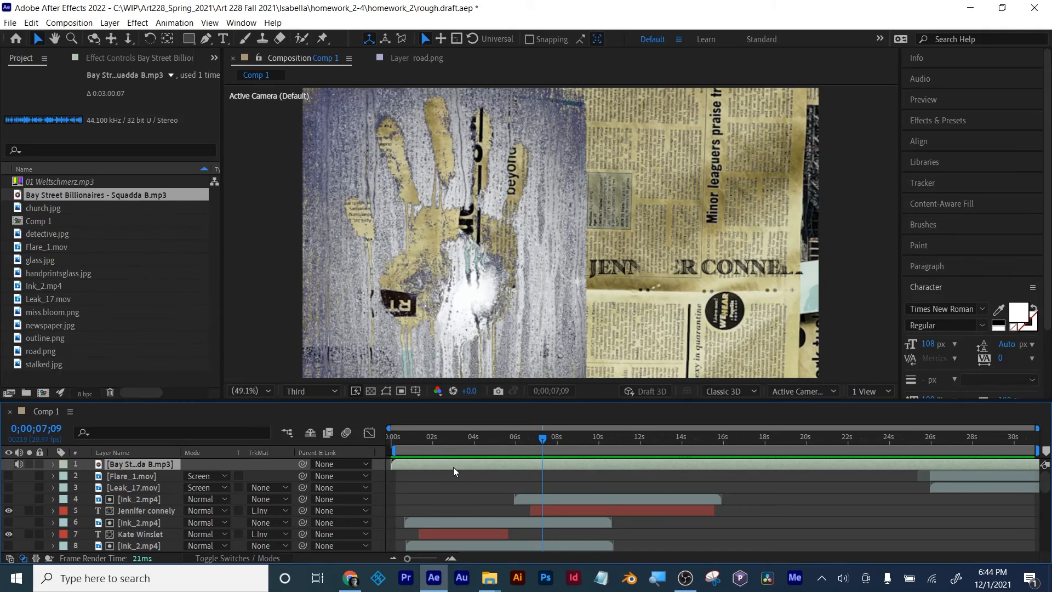
{"action": "left_click", "coordinate": [52, 464]}
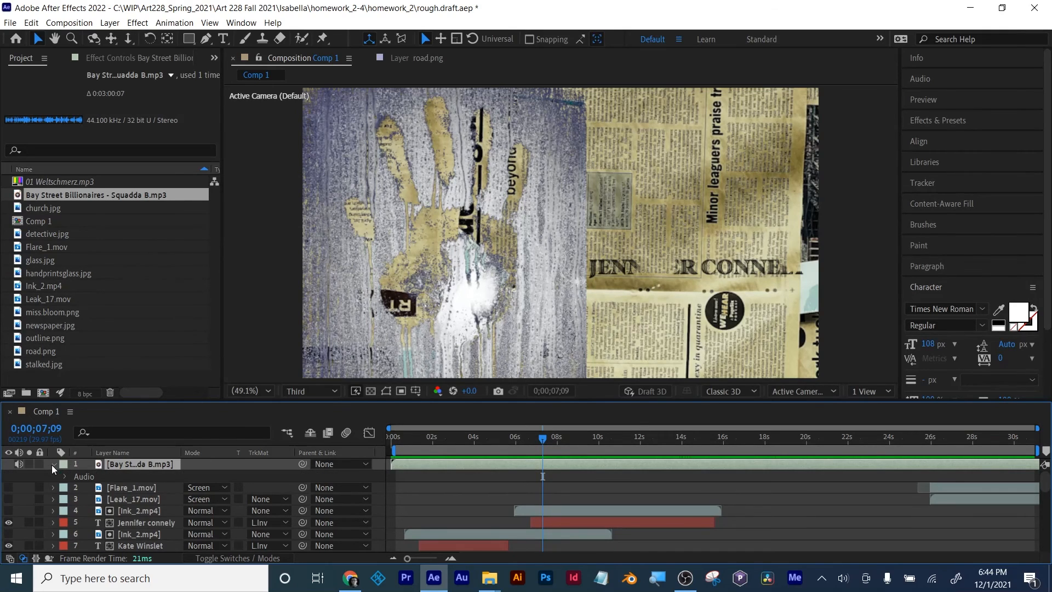
{"action": "left_click", "coordinate": [64, 477]}
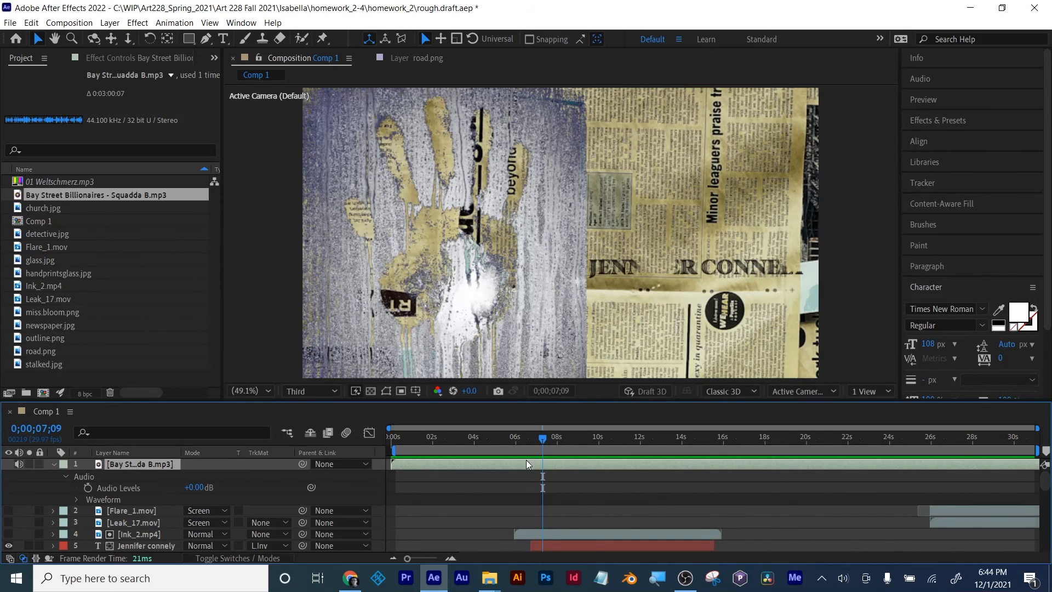
{"action": "left_click", "coordinate": [75, 498]}
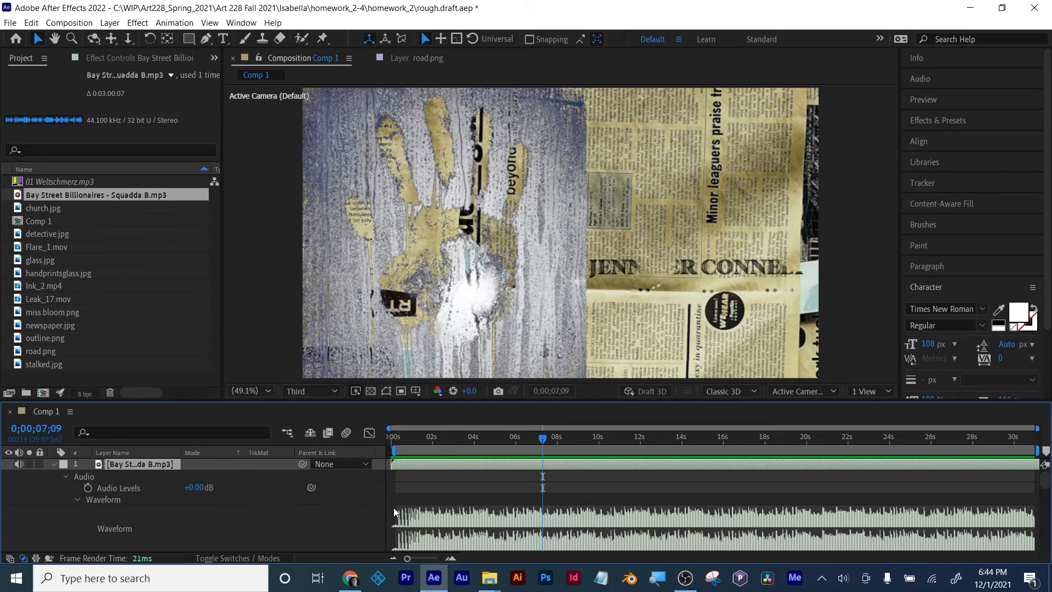
Step: Shift the Bay Street Billionaires audio layer slightly earlier and preview the sequence with music from 0;00;00;06
{"action": "left_click", "coordinate": [393, 443]}
{"action": "left_click_drag", "start_coordinate": [395, 446], "coordinate": [391, 447]}
{"action": "left_click_drag", "start_coordinate": [452, 465], "coordinate": [445, 465]}
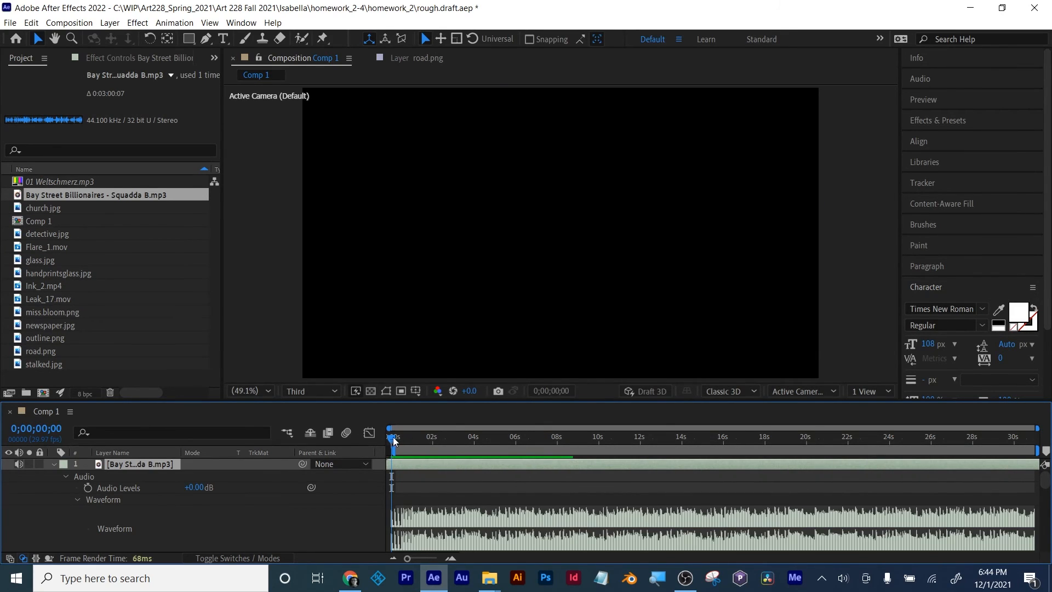
{"action": "mouse_move", "coordinate": [393, 436]}
{"action": "left_mouse_down"}
{"action": "mouse_move", "coordinate": [416, 442]}
{"action": "mouse_move", "coordinate": [398, 443]}
{"action": "left_mouse_up"}
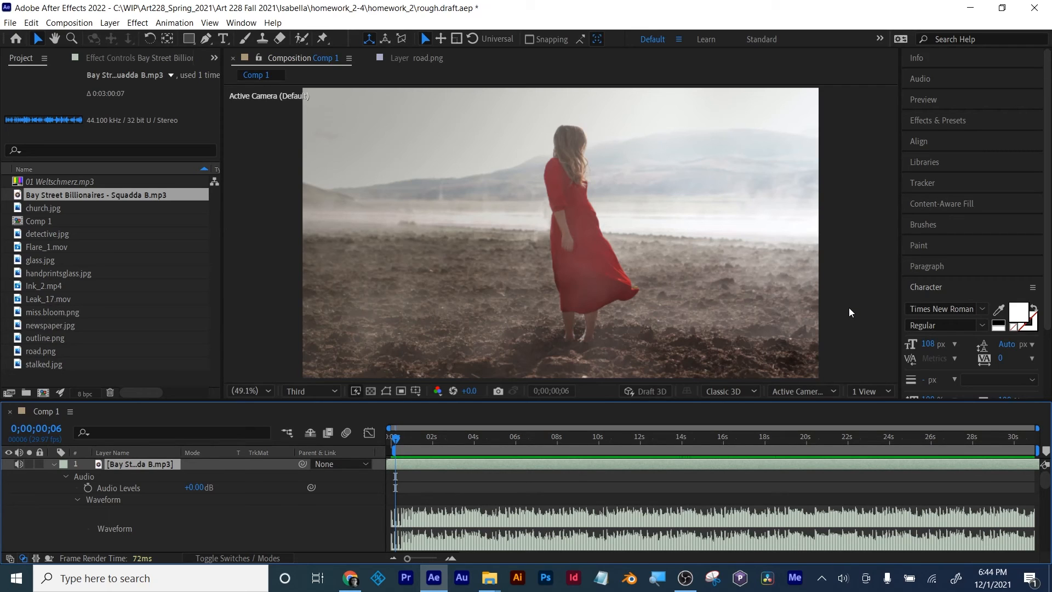
{"action": "key", "text": "space"}
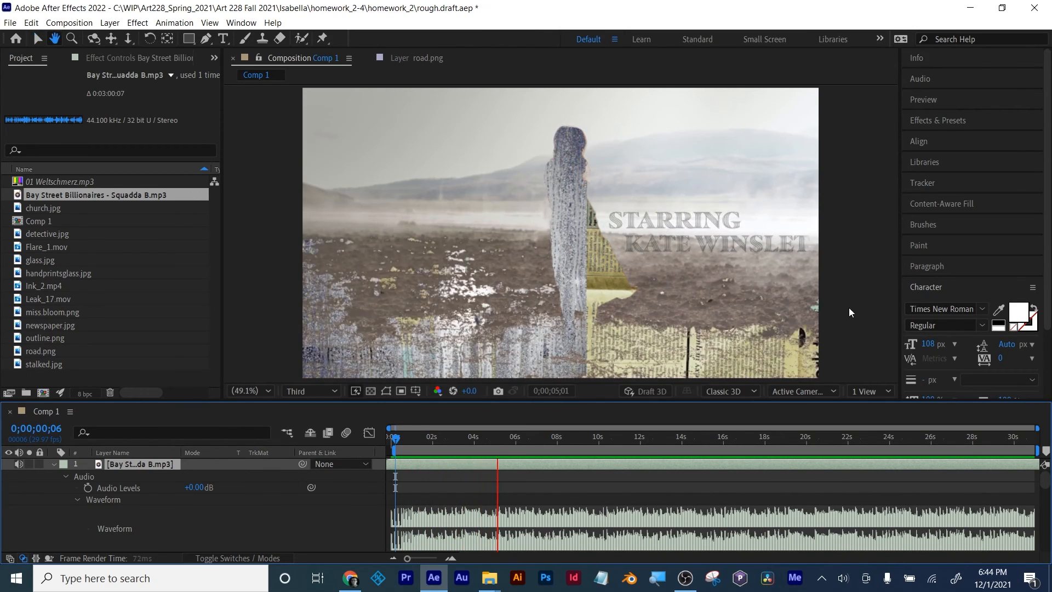
{"action": "key", "text": "space"}
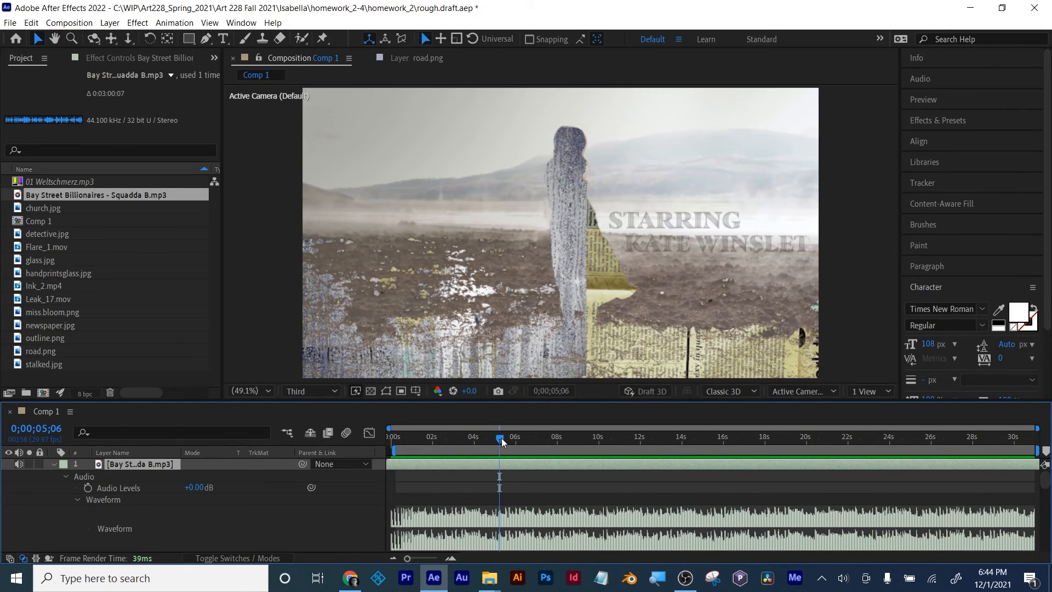
Step: Mute the Bay Street Billionaires layer, collapse its properties, and preview the opening titles without music from 0;00;00;18
{"action": "left_click_drag", "start_coordinate": [502, 438], "coordinate": [404, 443]}
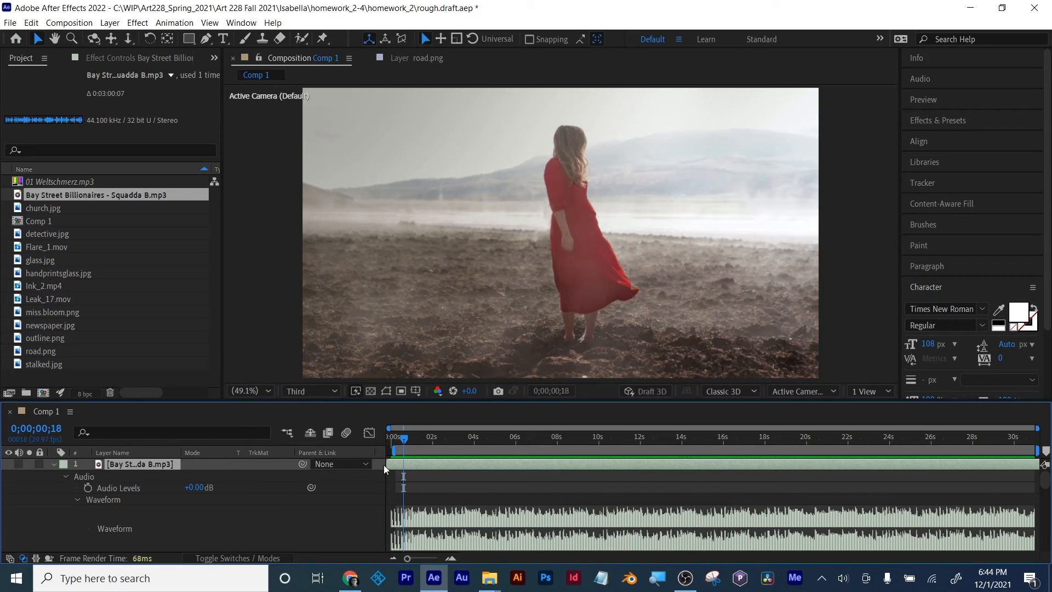
{"action": "left_click", "coordinate": [51, 464]}
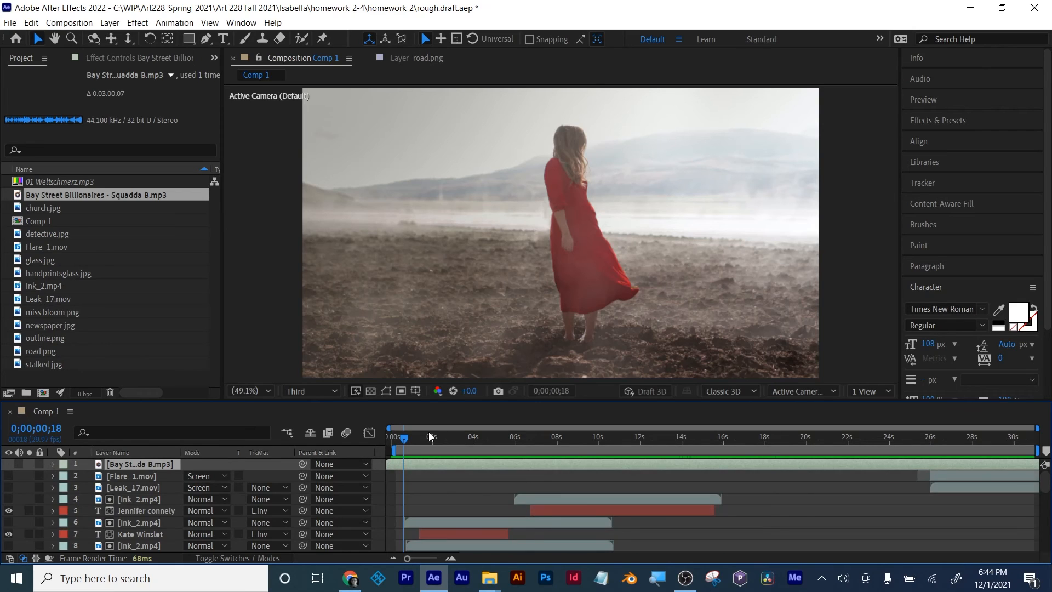
{"action": "key", "text": "space"}
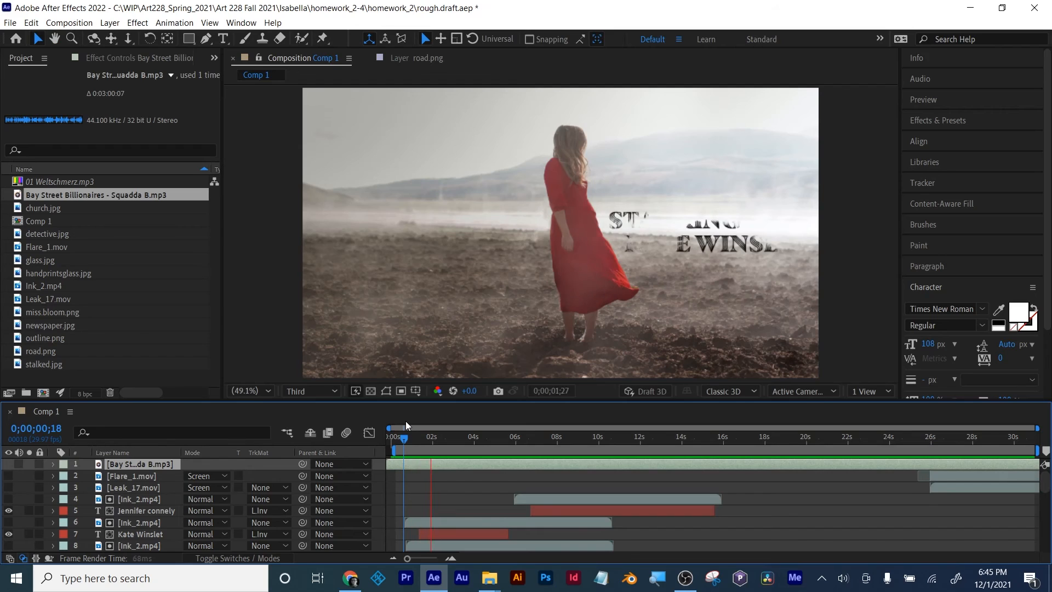
{"action": "key", "text": "space"}
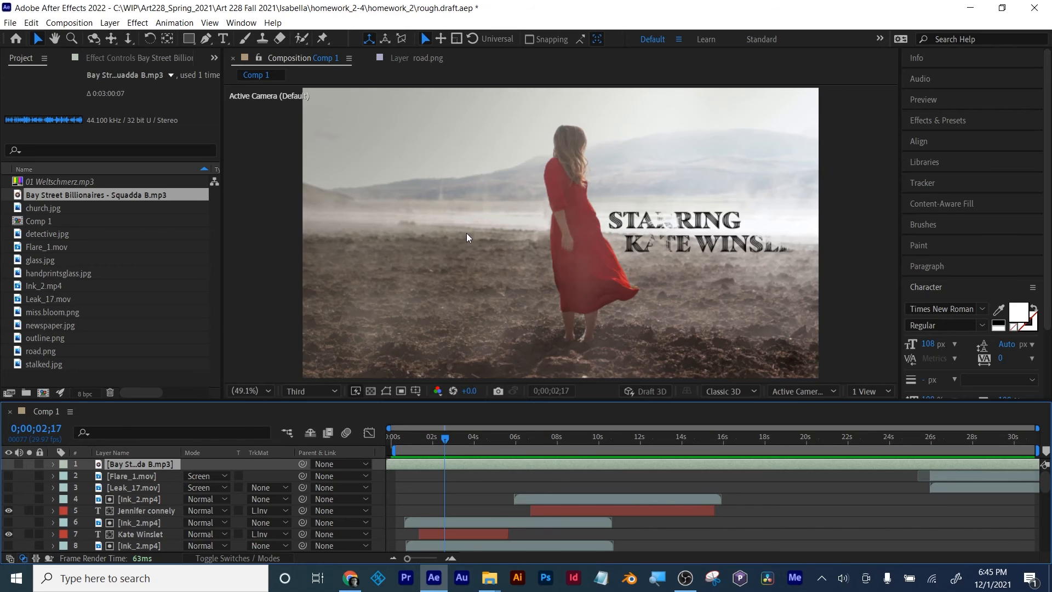
Step: Review the Memory & Performance preferences, switching Enable Multi-Frame Rendering on and back off before accepting the dialog
{"action": "left_click", "coordinate": [31, 23]}
{"action": "left_click", "coordinate": [31, 23]}
{"action": "left_click", "coordinate": [31, 23]}
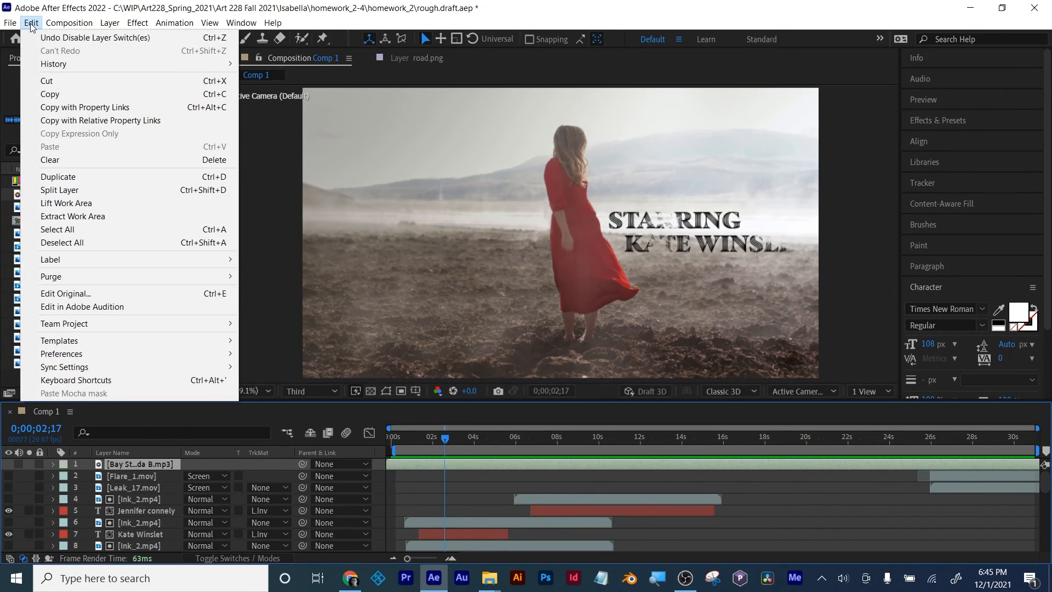
{"action": "mouse_move", "coordinate": [68, 356]}
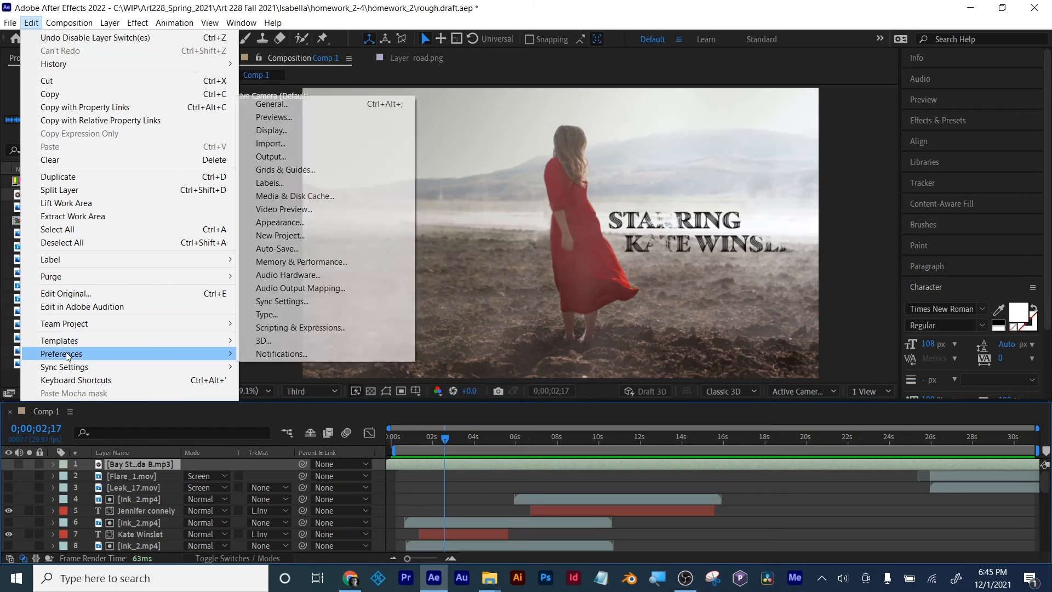
{"action": "left_click", "coordinate": [325, 263]}
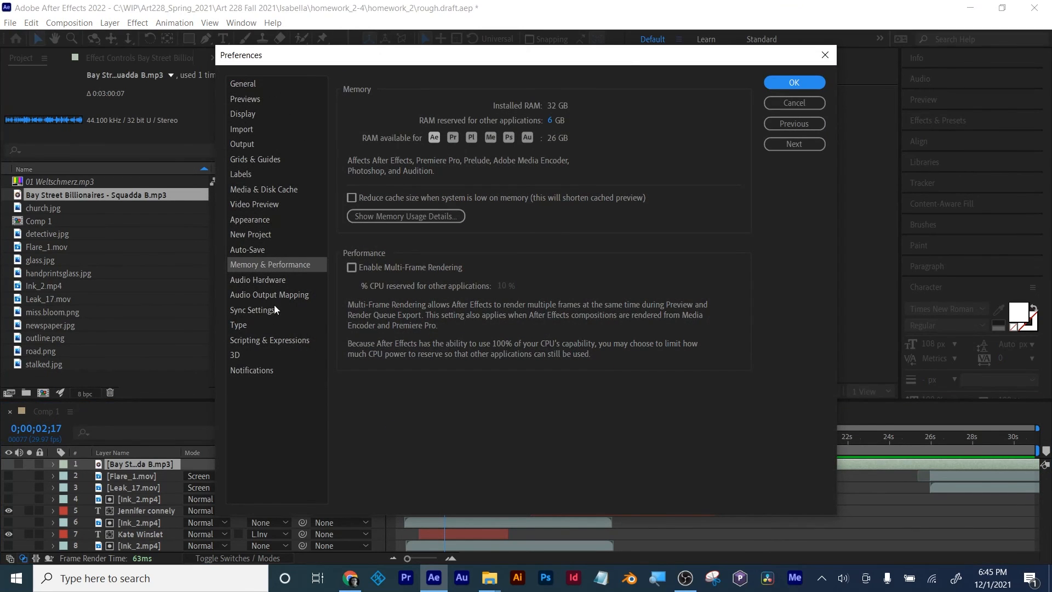
{"action": "left_click", "coordinate": [287, 267]}
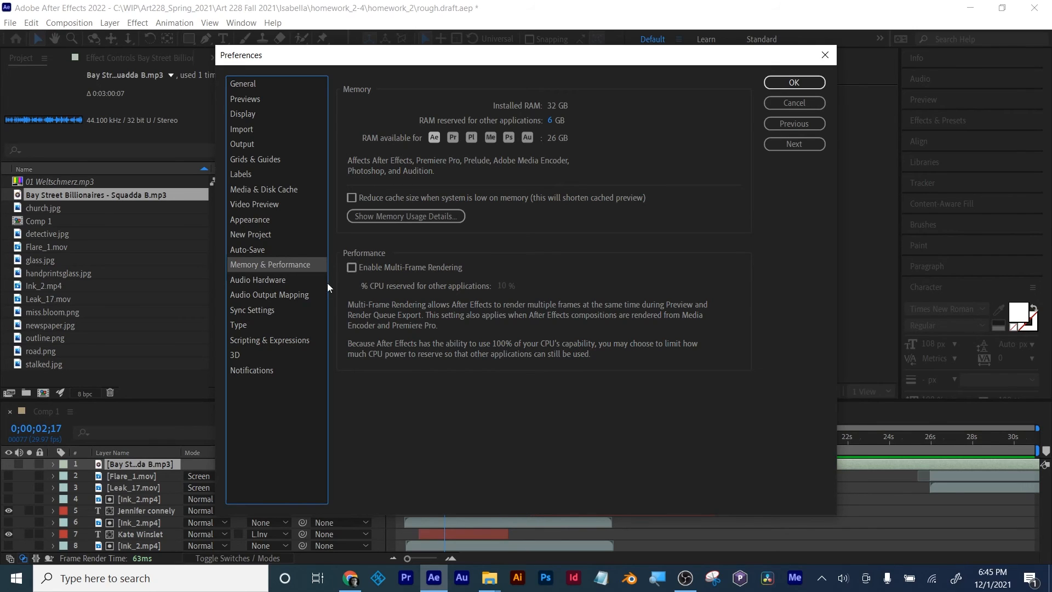
{"action": "left_click", "coordinate": [352, 267]}
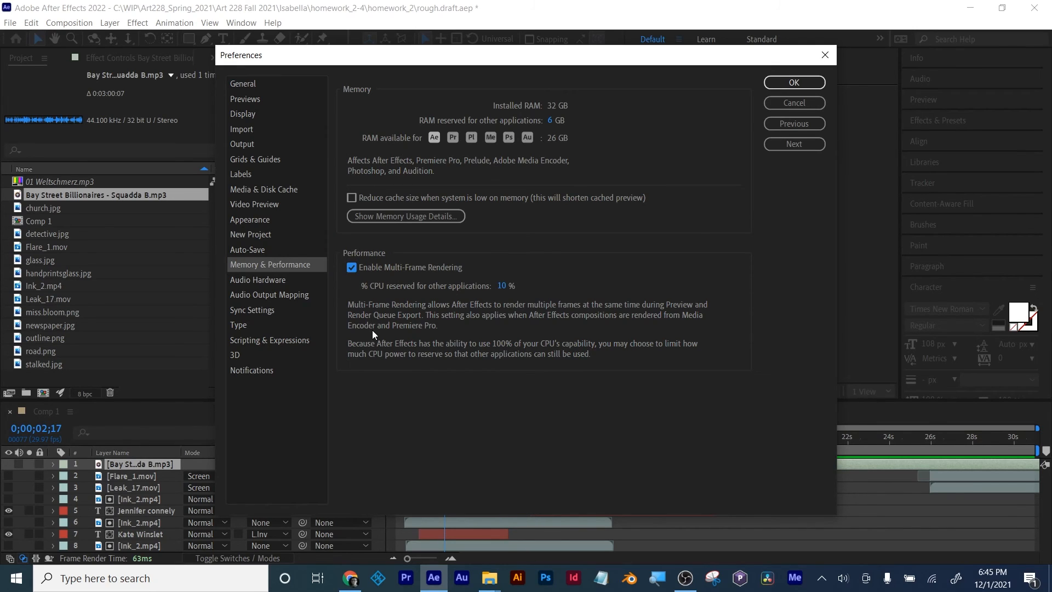
{"action": "left_click", "coordinate": [352, 268]}
{"action": "left_click", "coordinate": [797, 84]}
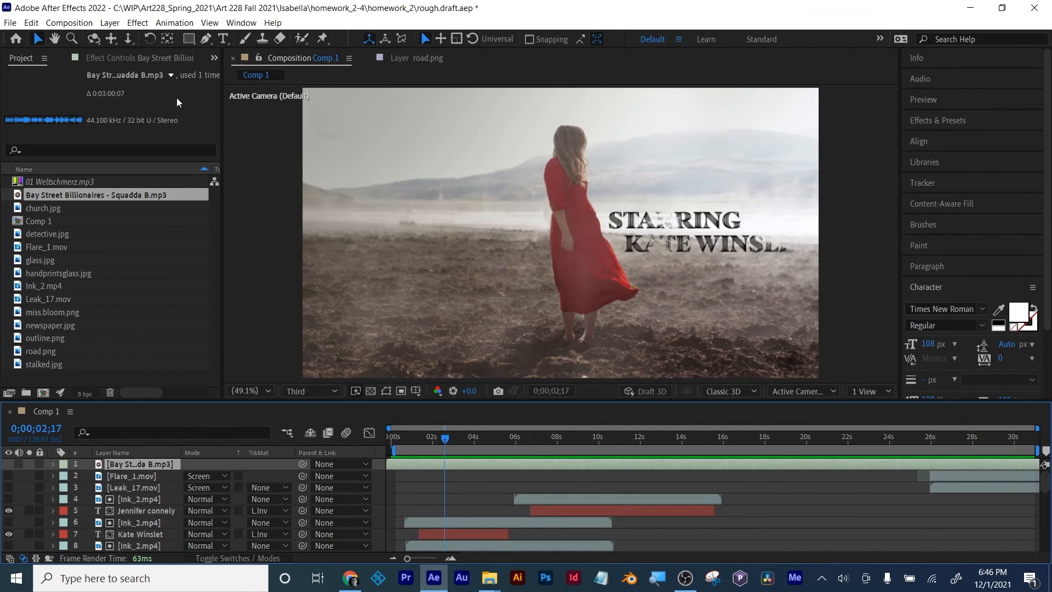
Step: Add Comp 1 to the render queue and set its output module format to QuickTime
{"action": "left_click", "coordinate": [80, 24]}
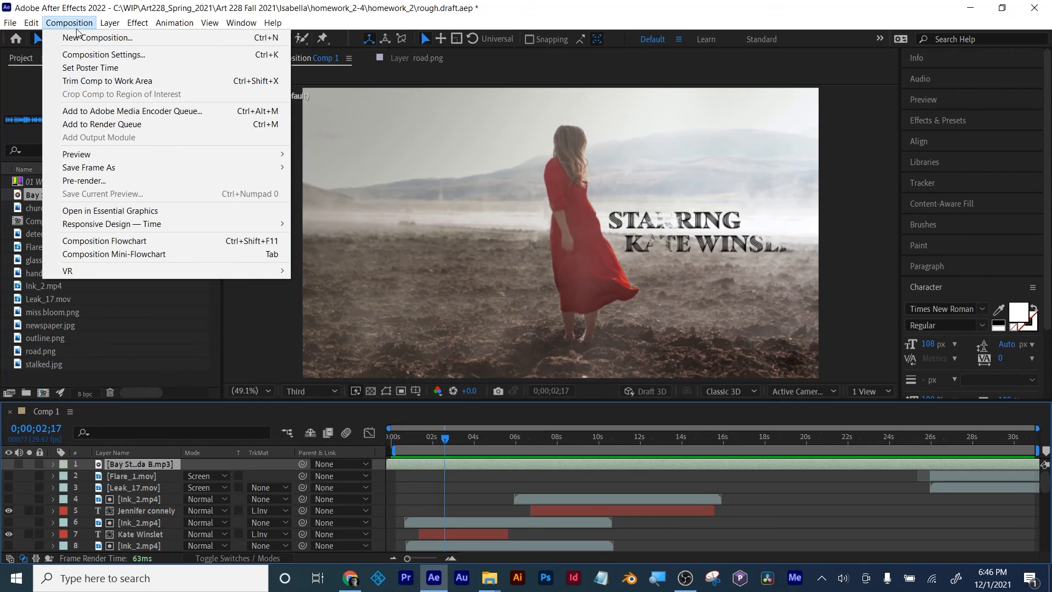
{"action": "left_click", "coordinate": [102, 124]}
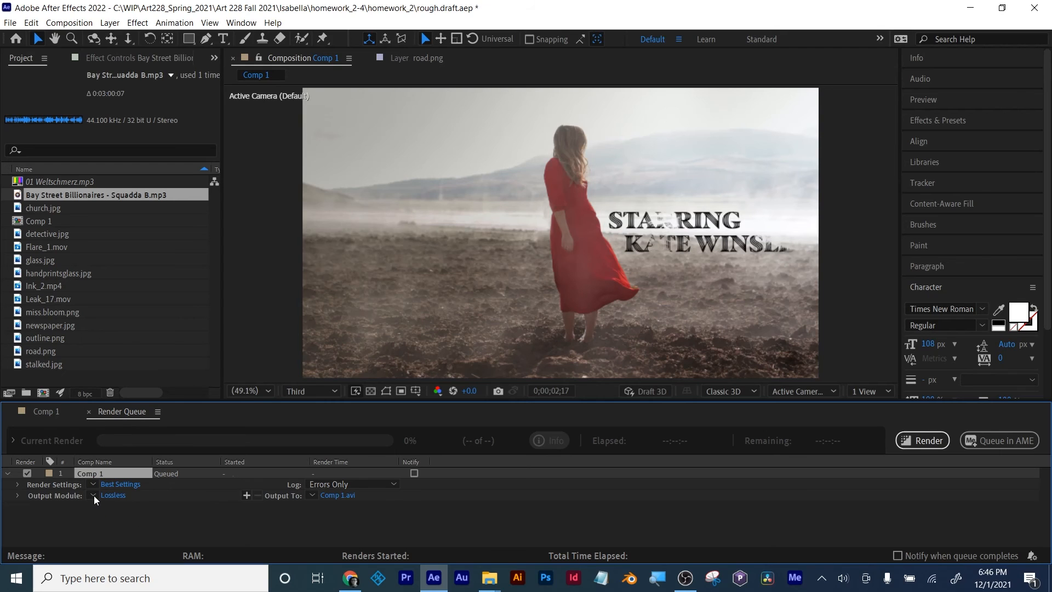
{"action": "left_click", "coordinate": [117, 495]}
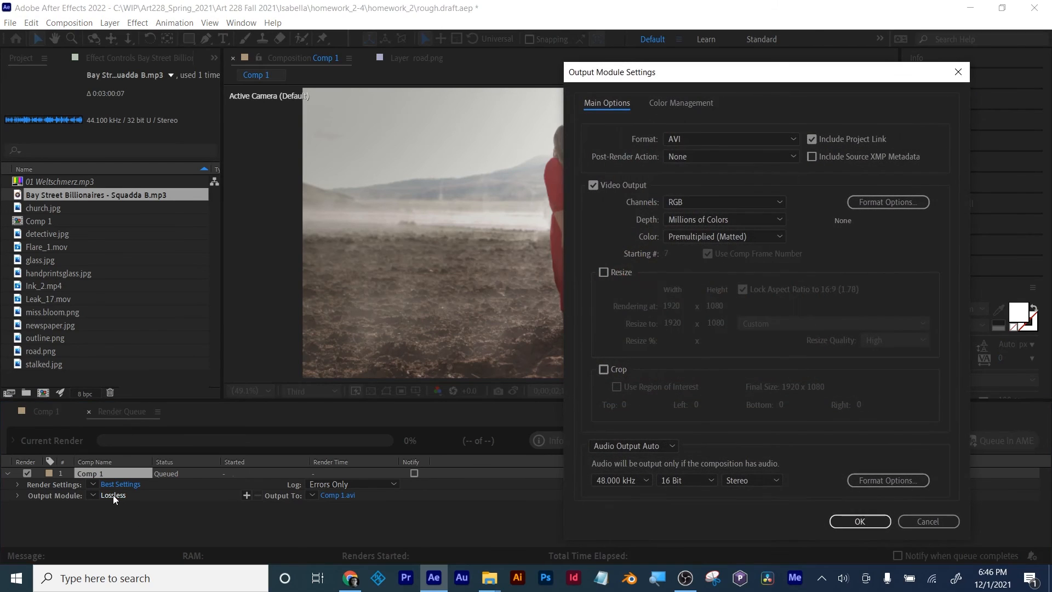
{"action": "left_click", "coordinate": [784, 141]}
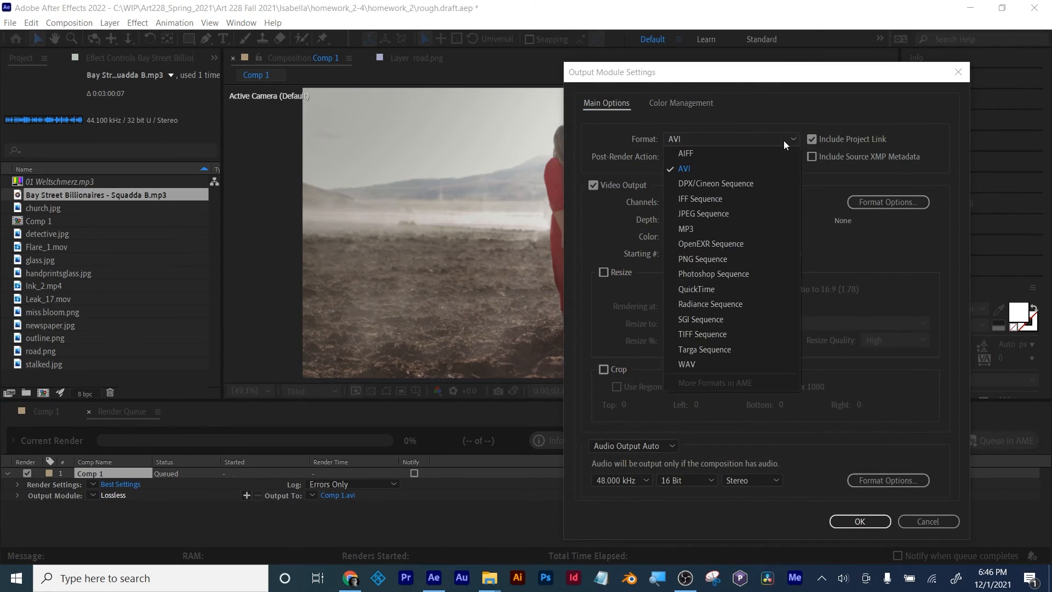
{"action": "left_click", "coordinate": [729, 287]}
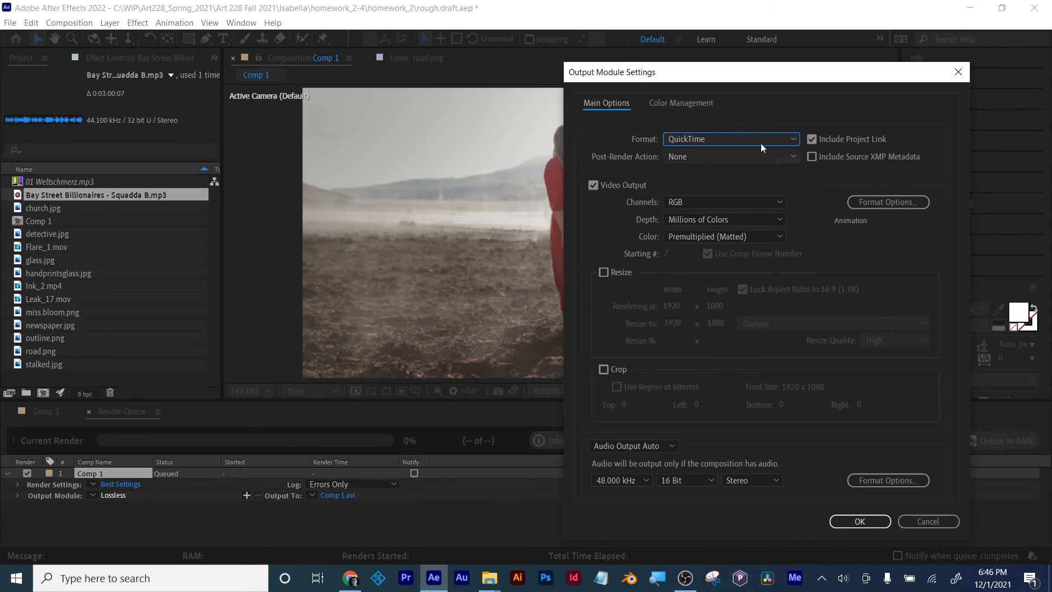
{"action": "left_click", "coordinate": [858, 521]}
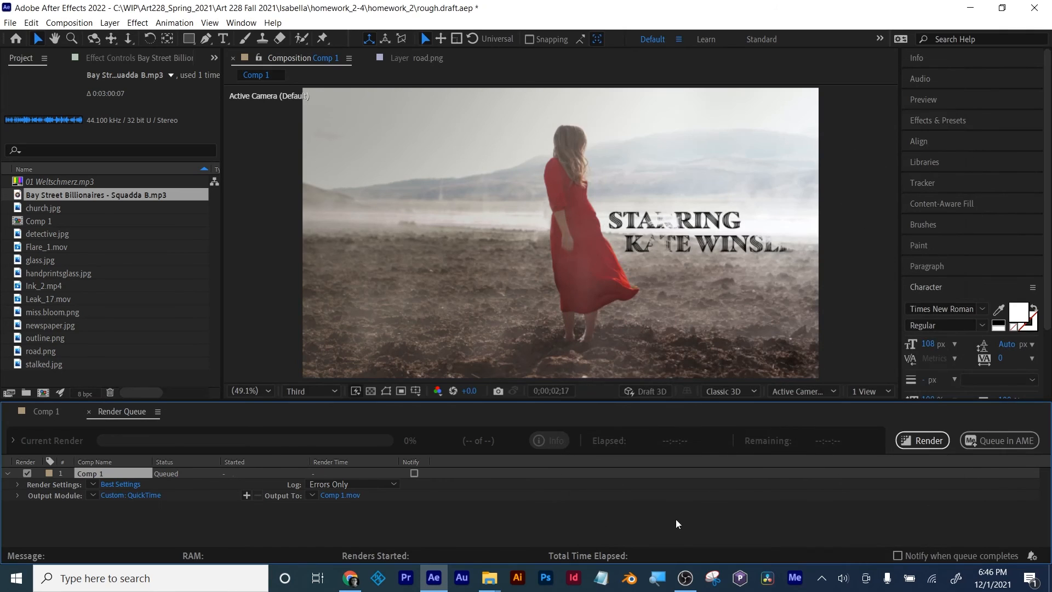
Step: Name the output movie Test AE in the Desktop folder and start rendering Comp 1
{"action": "left_click", "coordinate": [350, 495]}
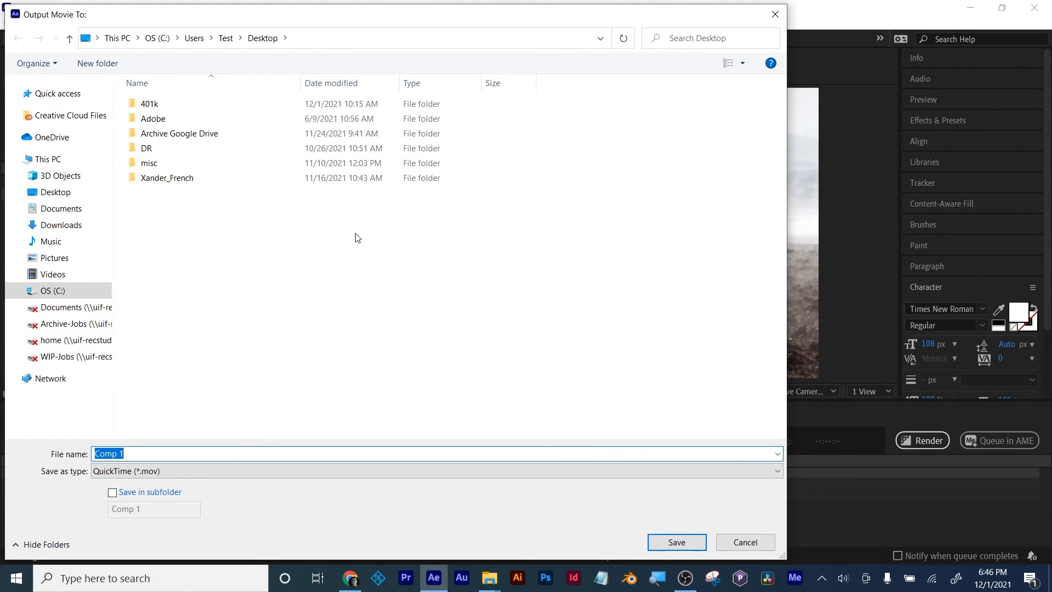
{"action": "type", "text": "Test AE"}
{"action": "left_click", "coordinate": [686, 542]}
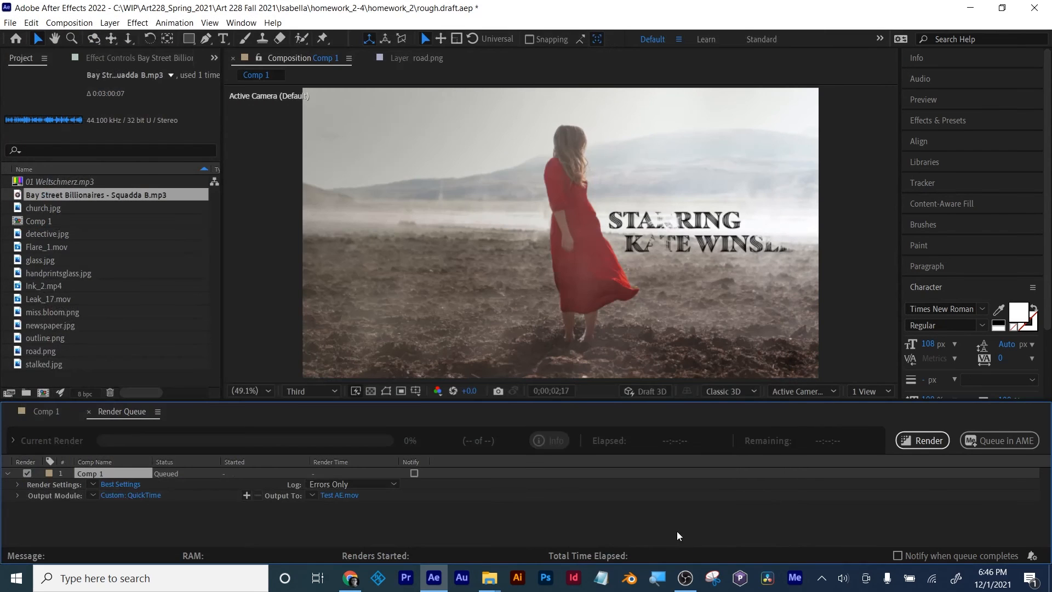
{"action": "left_click", "coordinate": [921, 444]}
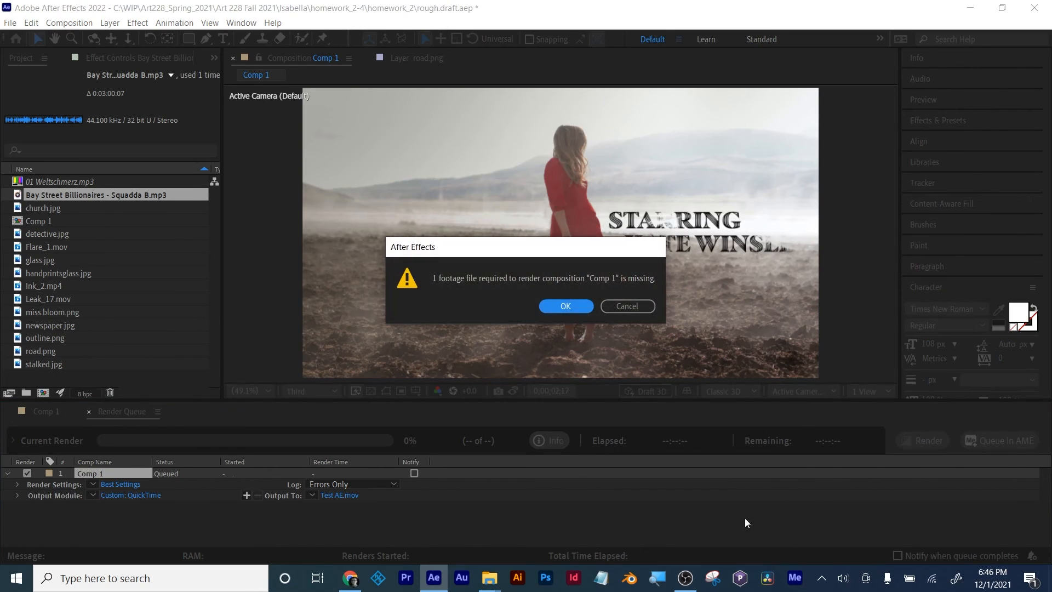
{"action": "left_click", "coordinate": [566, 305]}
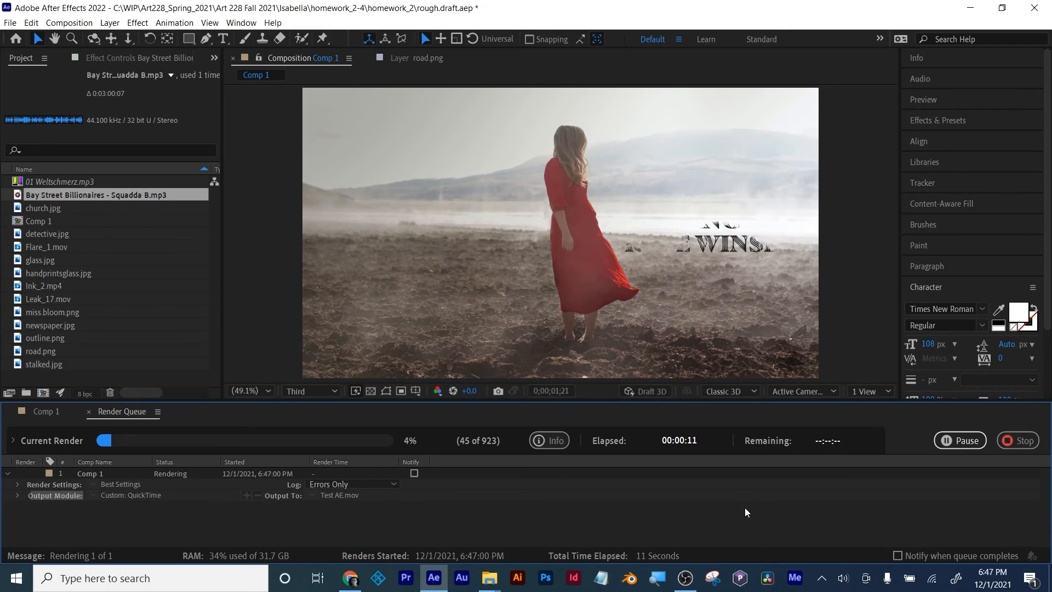
Step: Stop the running render and remove Comp 1 from the render queue
{"action": "left_click", "coordinate": [1015, 440]}
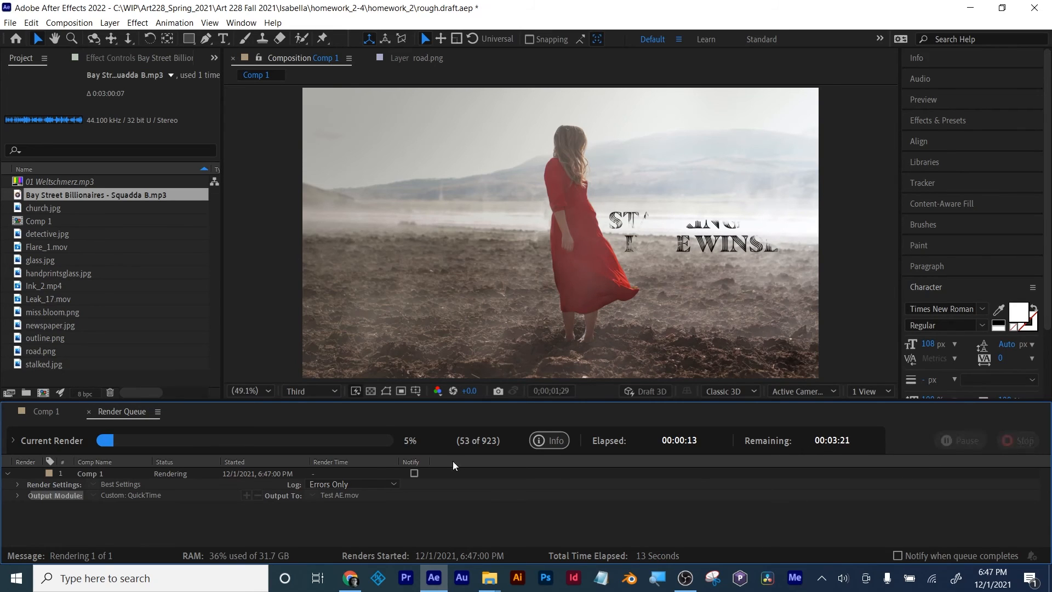
{"action": "left_click", "coordinate": [85, 472]}
{"action": "key", "text": "Delete"}
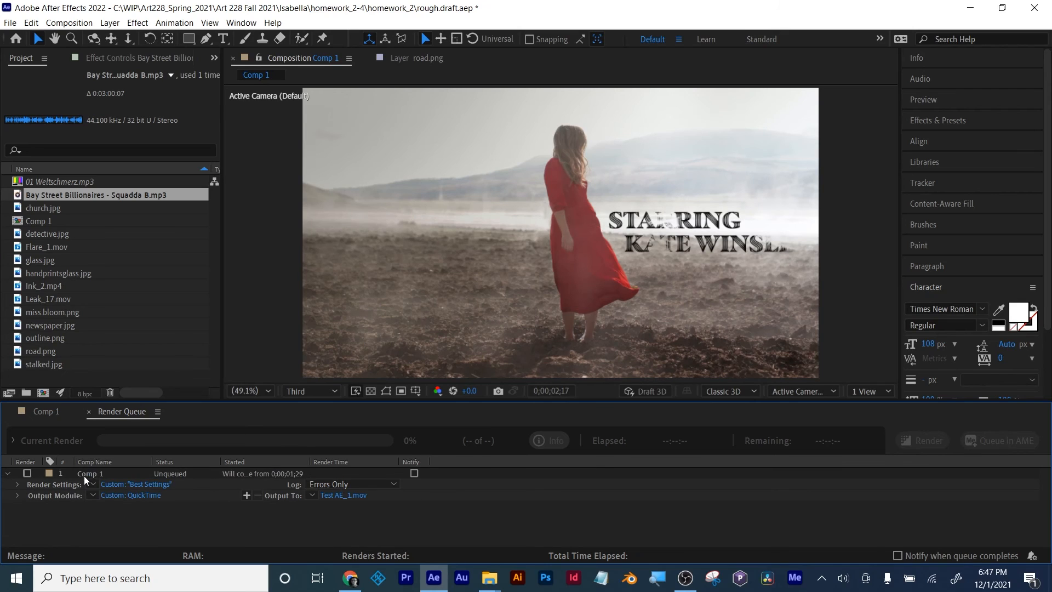
{"action": "left_click", "coordinate": [84, 475]}
{"action": "key", "text": "Delete"}
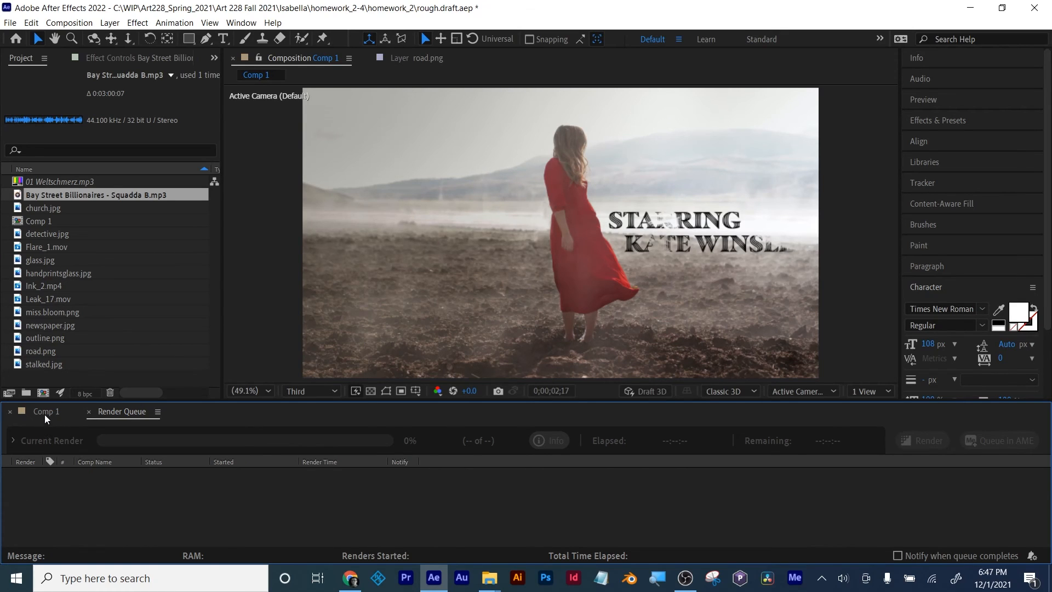
Step: Shorten Comp 1's work area to end at about 0;00;02;17 and add the comp to the Adobe Media Encoder queue
{"action": "left_click", "coordinate": [44, 413]}
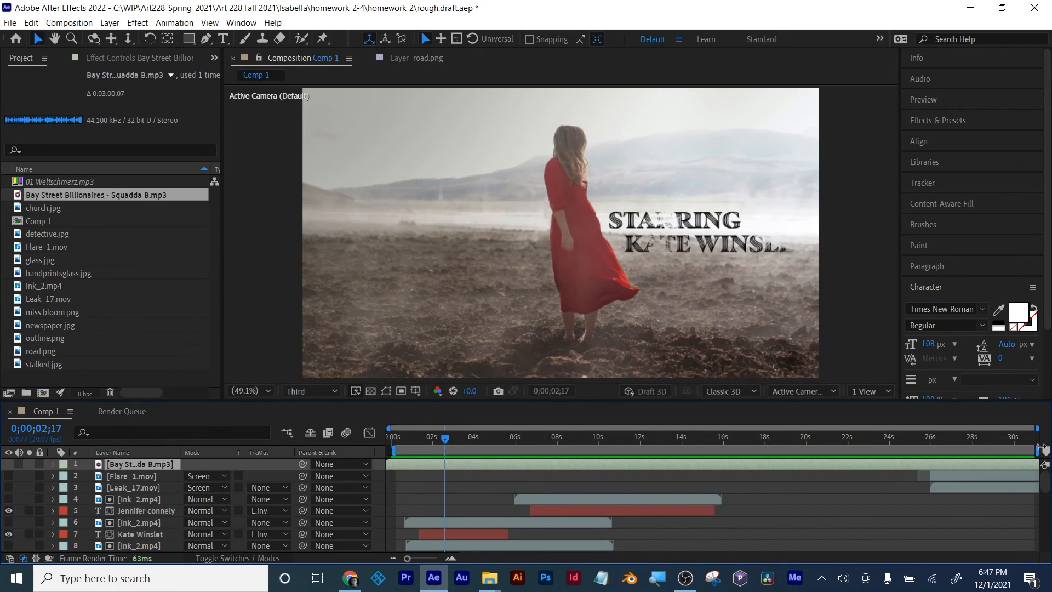
{"action": "left_click_drag", "start_coordinate": [1037, 450], "coordinate": [398, 440]}
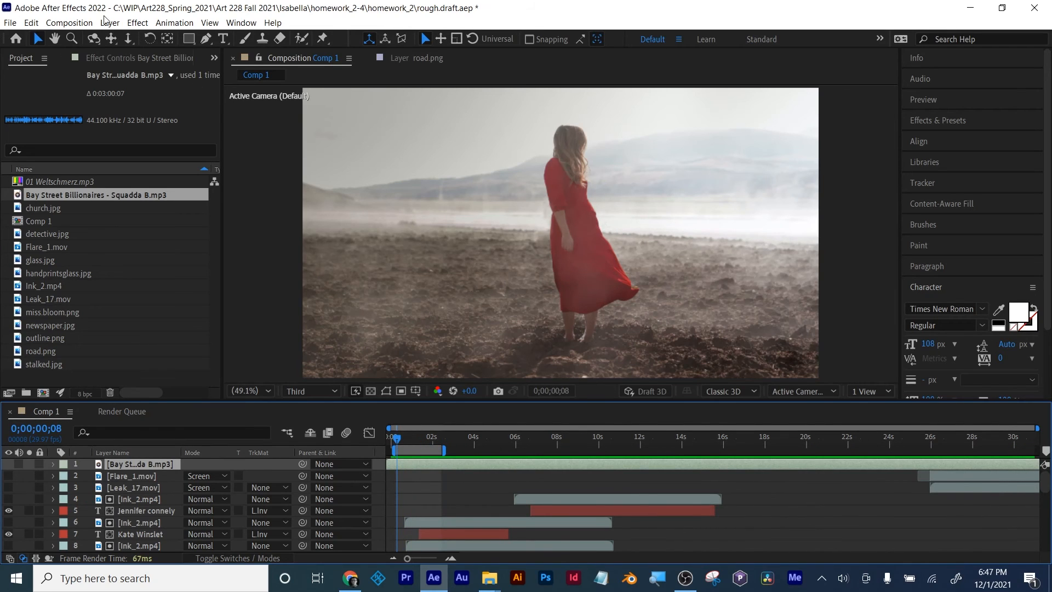
{"action": "left_click", "coordinate": [85, 22]}
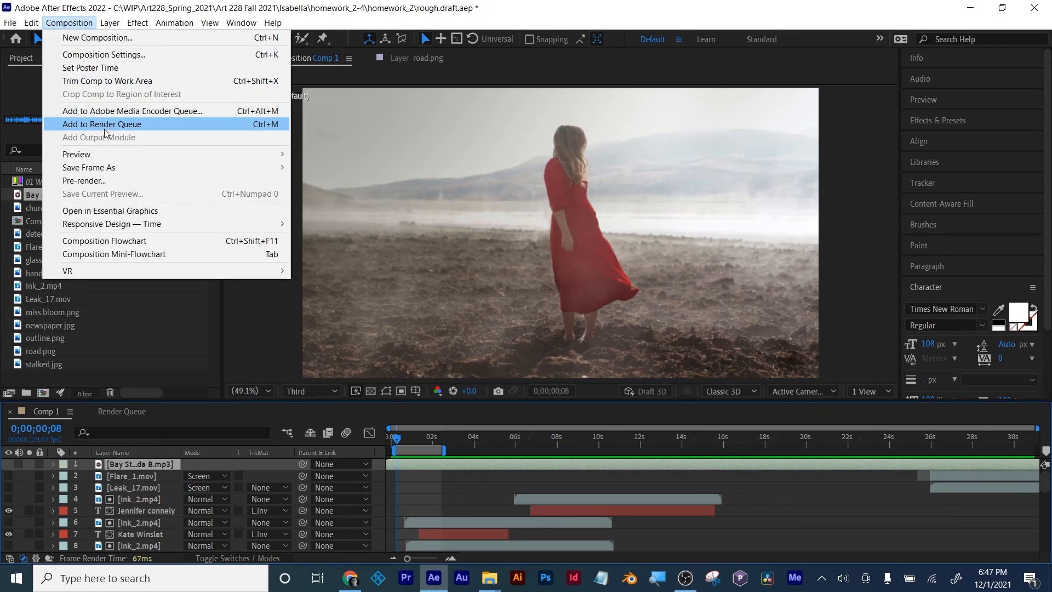
{"action": "left_click", "coordinate": [106, 112]}
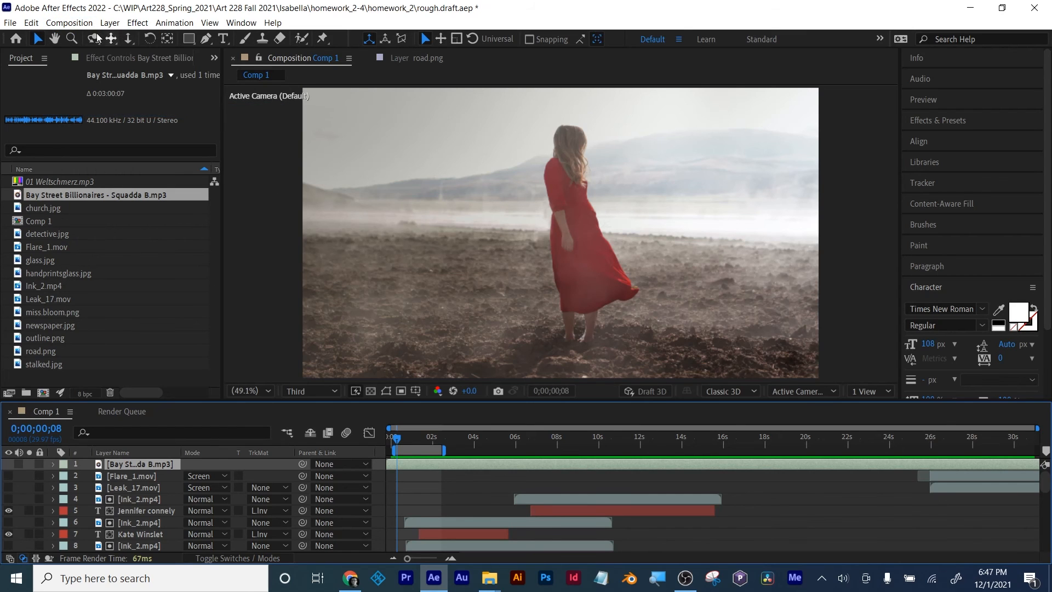
Step: Add the shortened Comp 1 to the render queue and set its output module format to QuickTime
{"action": "left_click", "coordinate": [83, 23]}
{"action": "left_click", "coordinate": [105, 124]}
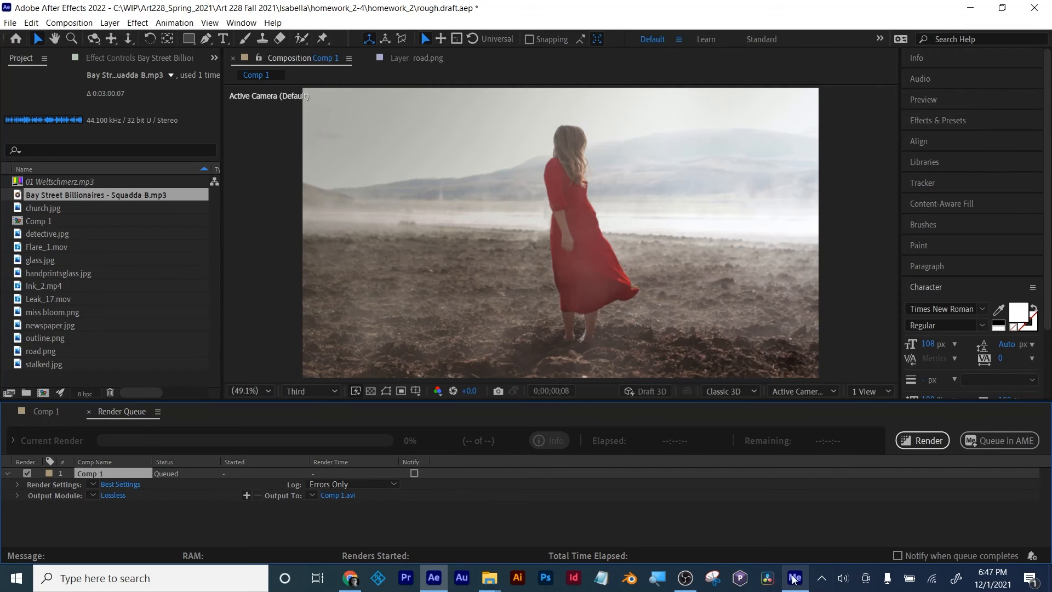
{"action": "left_click", "coordinate": [107, 497]}
{"action": "left_click", "coordinate": [708, 139]}
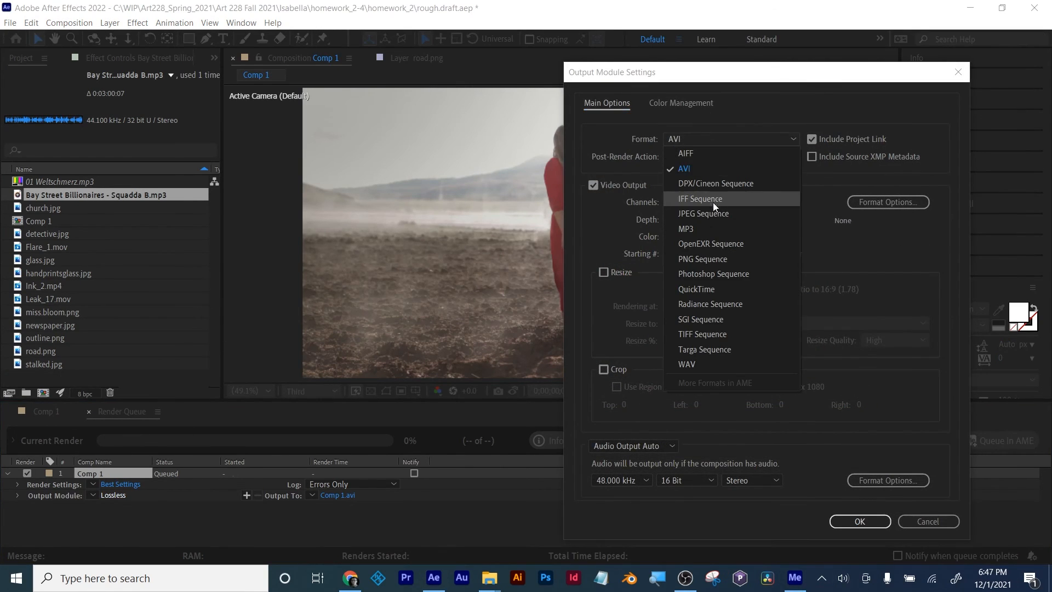
{"action": "left_click", "coordinate": [710, 287]}
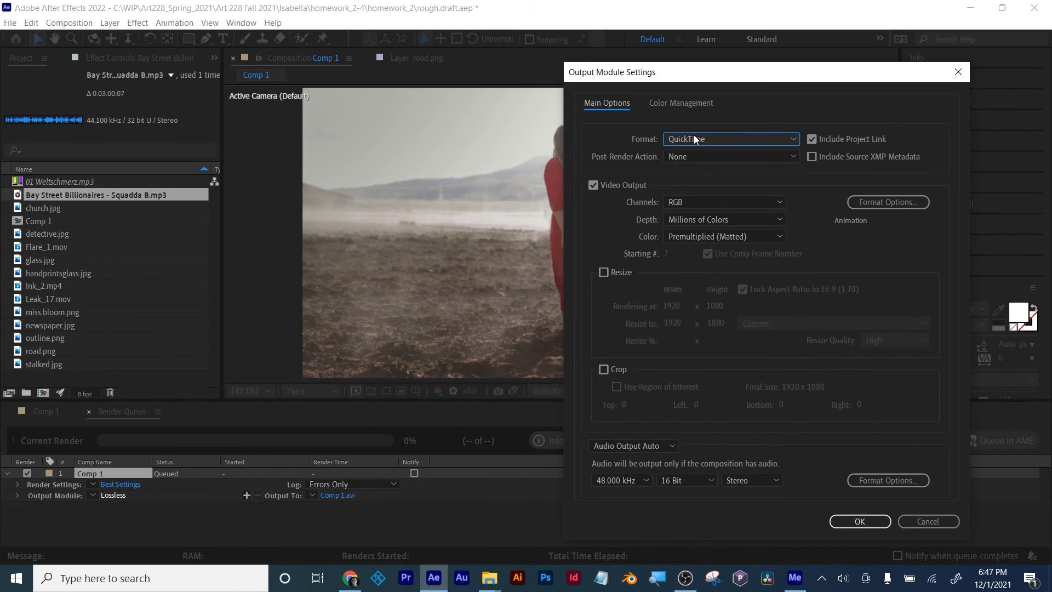
{"action": "left_click", "coordinate": [847, 521]}
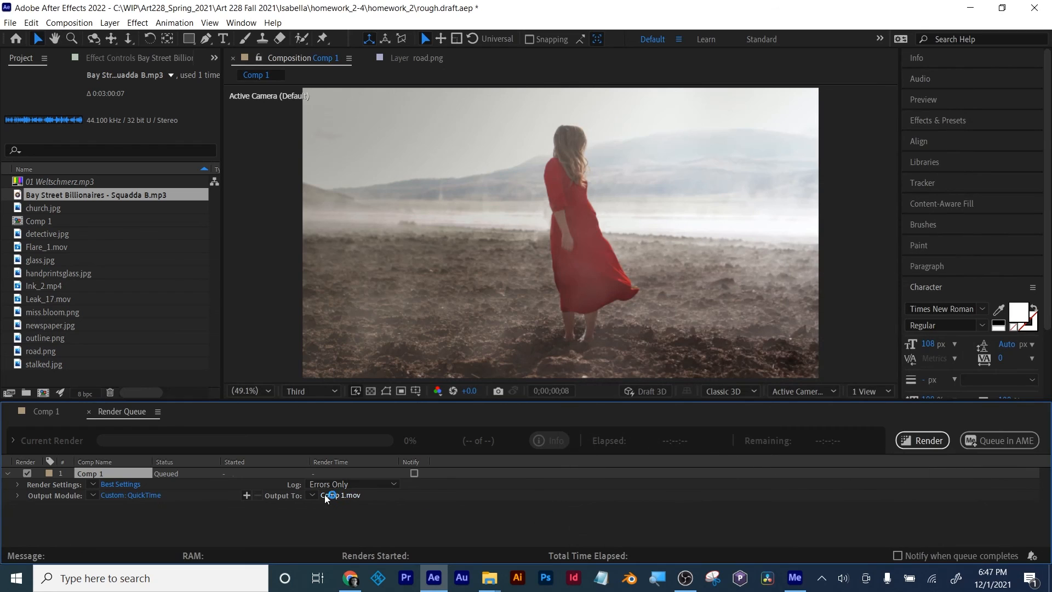
Step: Set the output movie's file name to Test AE 2 in the Desktop folder
{"action": "left_click", "coordinate": [333, 494]}
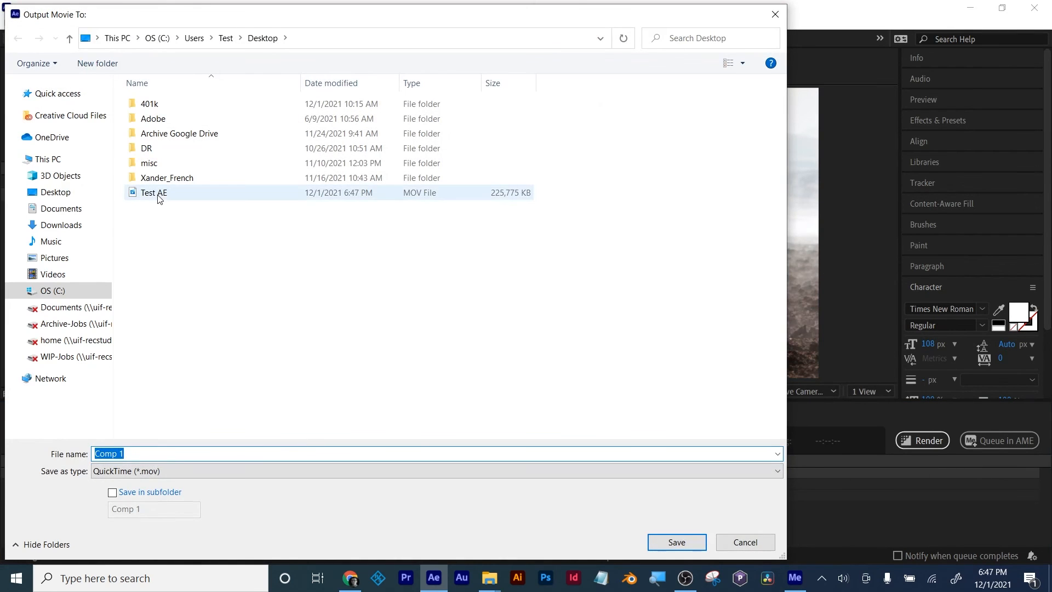
{"action": "left_click", "coordinate": [157, 194]}
{"action": "triple_click", "coordinate": [176, 454]}
{"action": "key", "text": "BackSpace"}
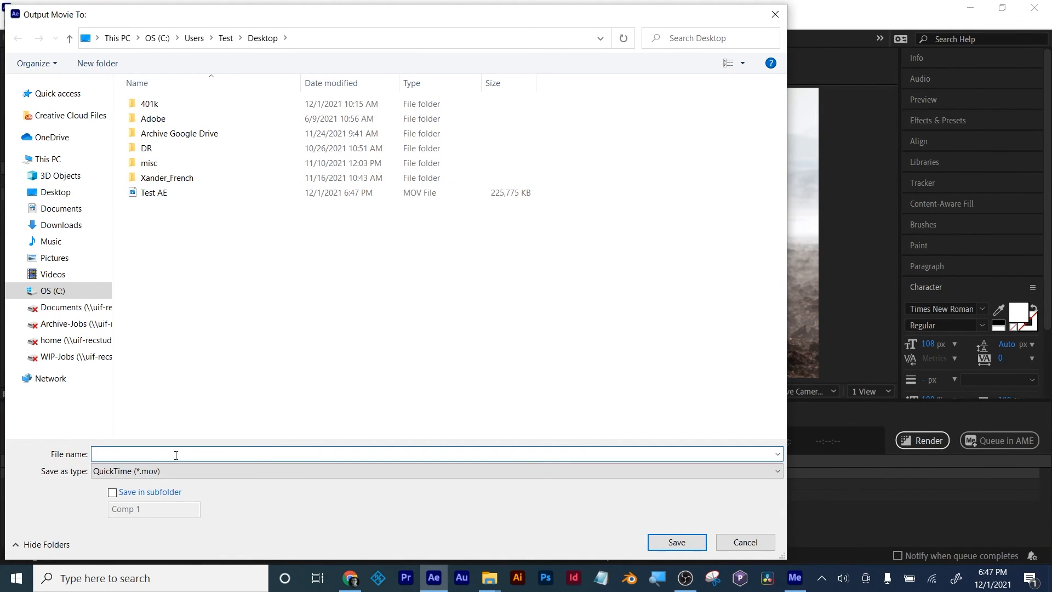
{"action": "left_click", "coordinate": [155, 193]}
{"action": "triple_click", "coordinate": [169, 451]}
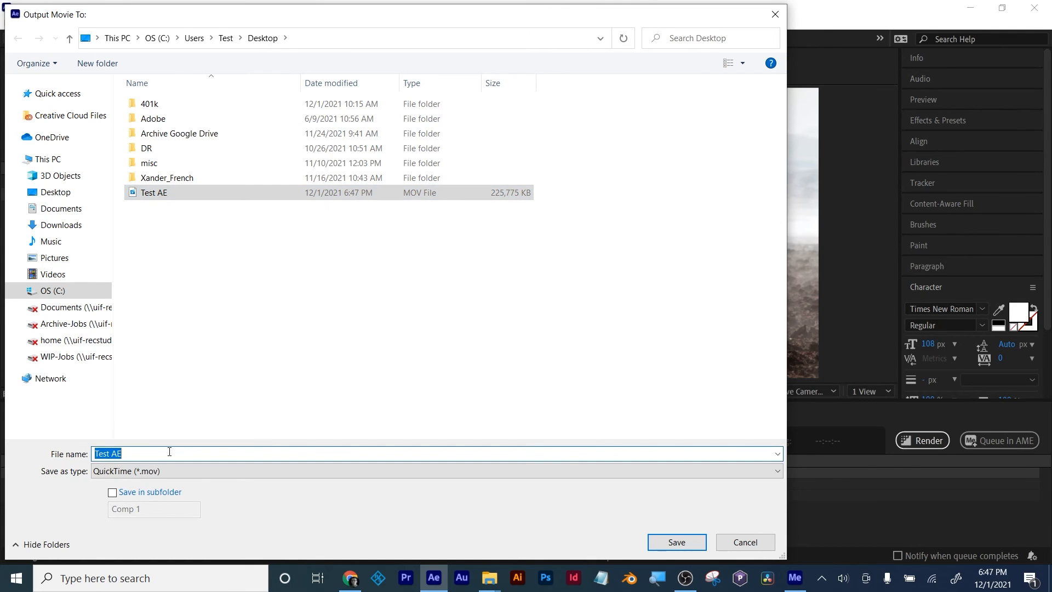
{"action": "left_click", "coordinate": [169, 456]}
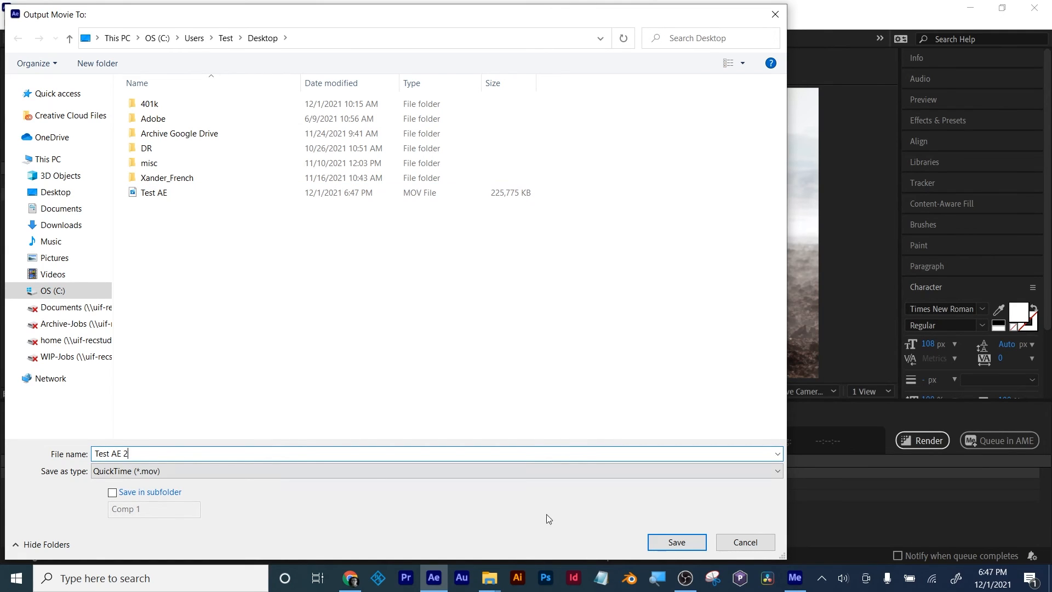
{"action": "type", "text": "2"}
{"action": "left_click", "coordinate": [677, 542]}
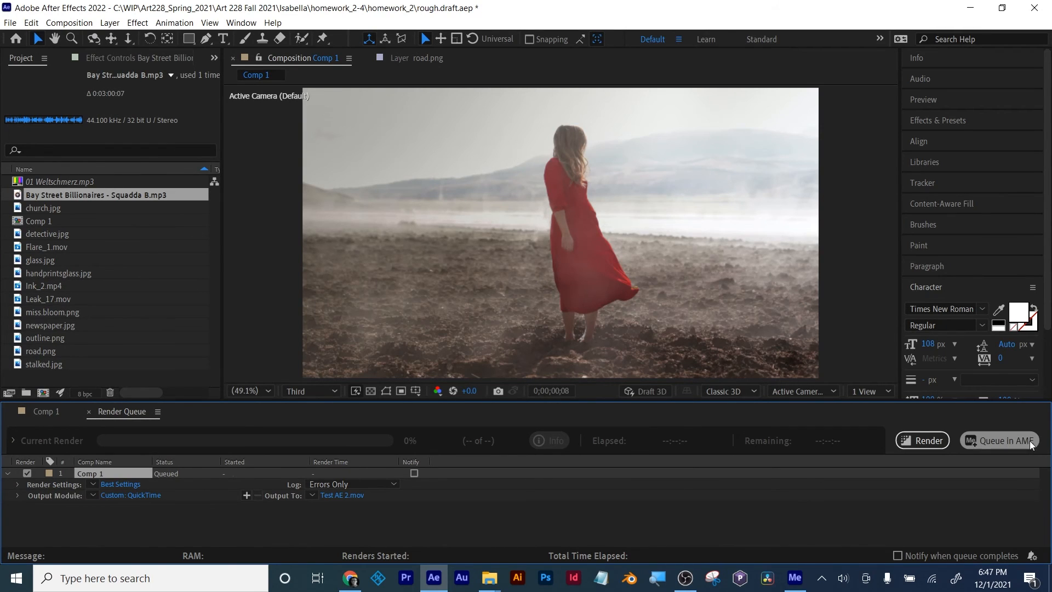
Step: Open Media Encoder from the render queue and remove the Comp 1 job there before returning to After Effects
{"action": "left_click", "coordinate": [999, 441]}
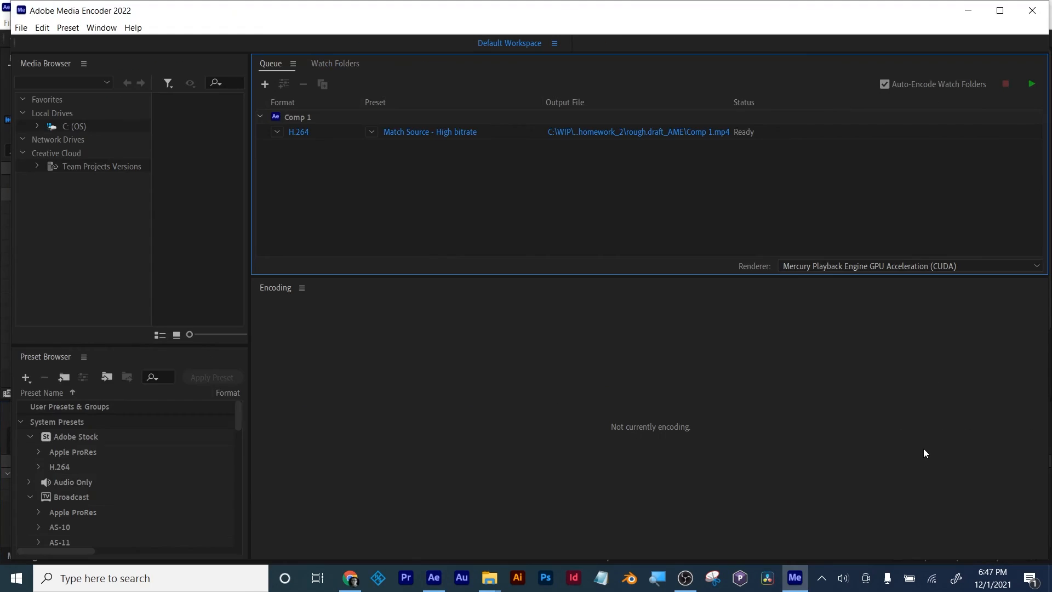
{"action": "left_click", "coordinate": [293, 116]}
{"action": "key", "text": "Delete"}
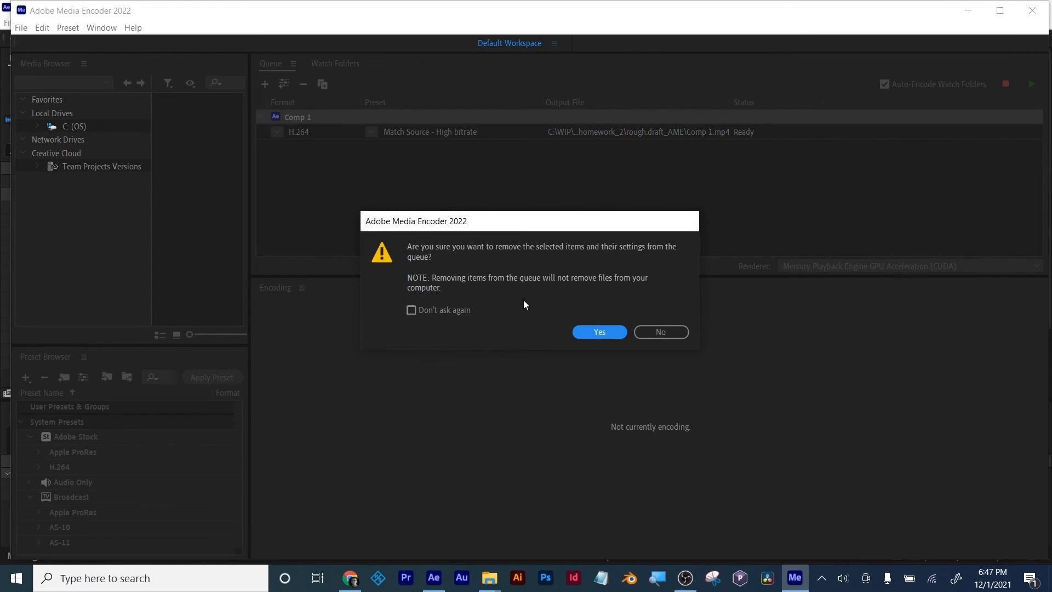
{"action": "left_click", "coordinate": [613, 331]}
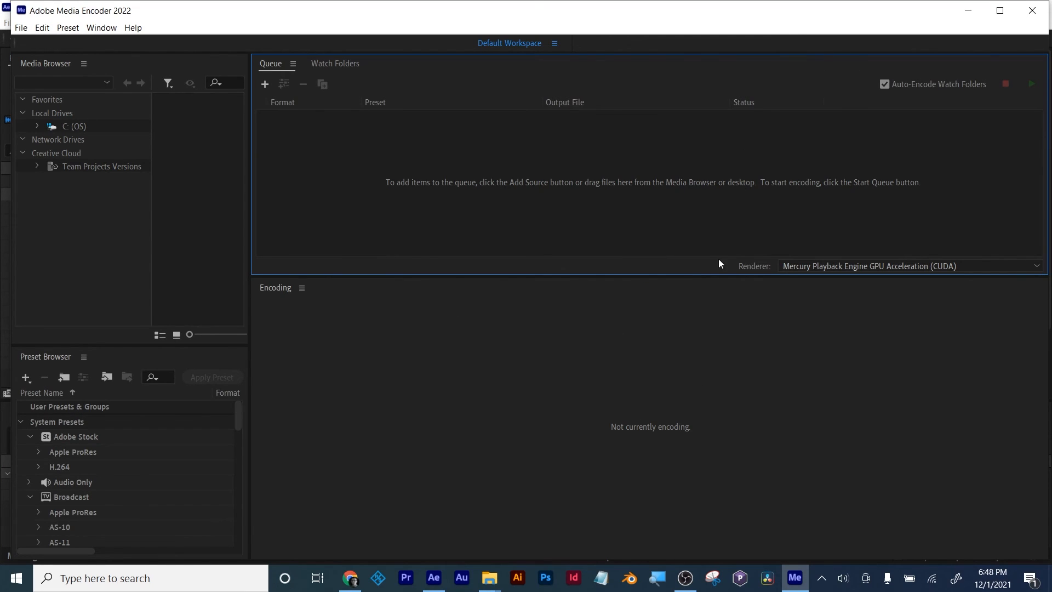
{"action": "left_click", "coordinate": [970, 10]}
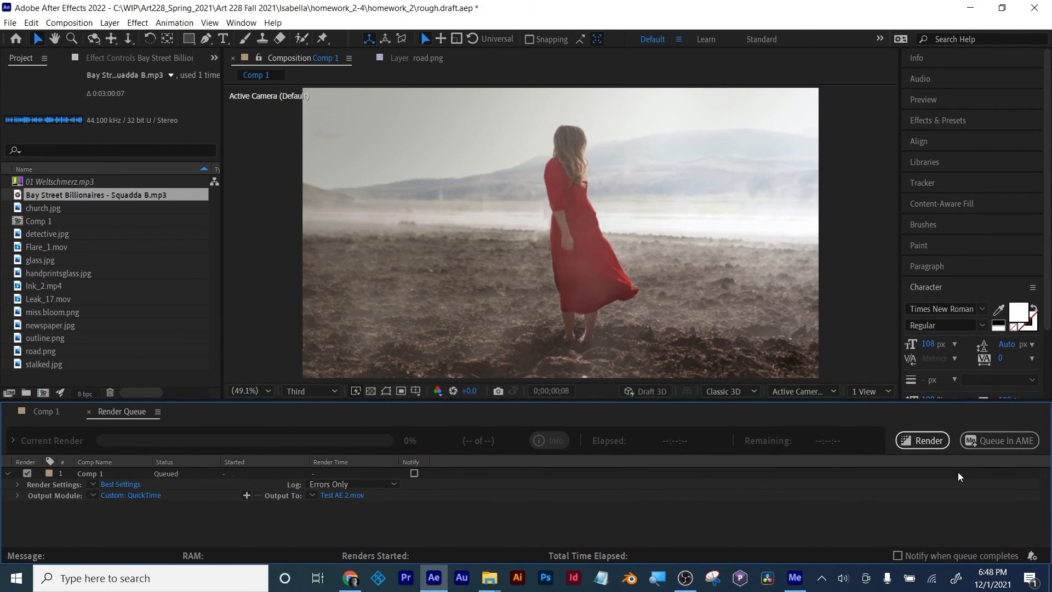
Step: Render Comp 1 to Test AE 2.mov despite the missing footage, and remove the finished item from the render queue
{"action": "left_click", "coordinate": [923, 440]}
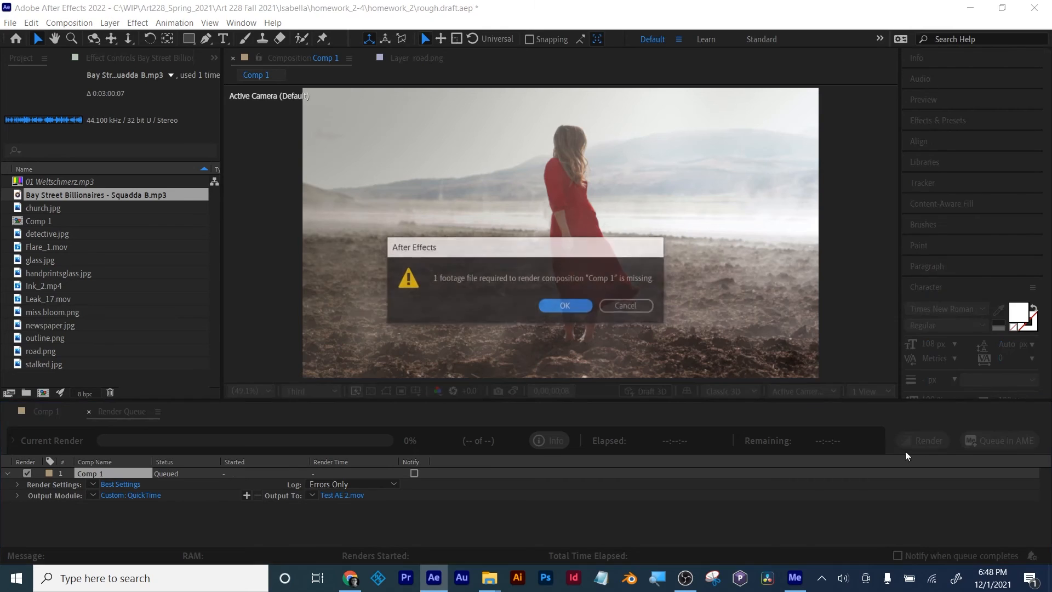
{"action": "left_click", "coordinate": [564, 307]}
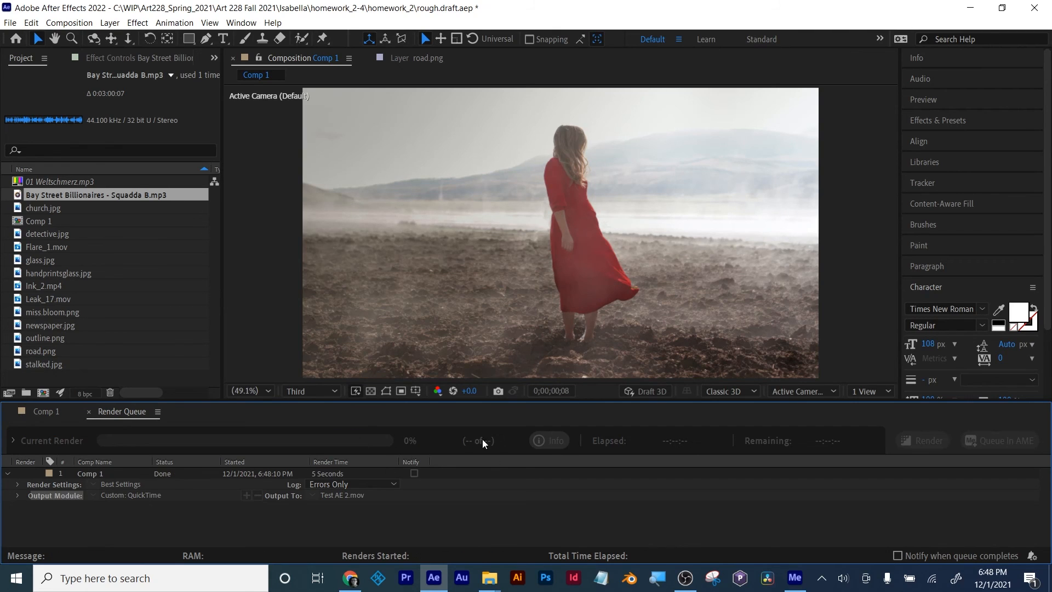
{"action": "left_click", "coordinate": [85, 475]}
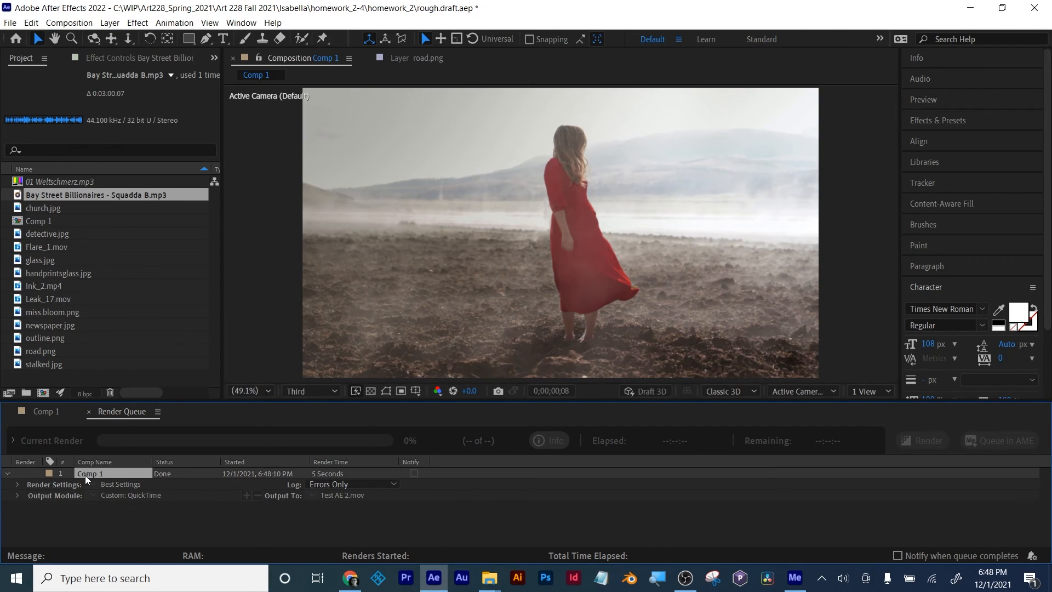
{"action": "key", "text": "Delete"}
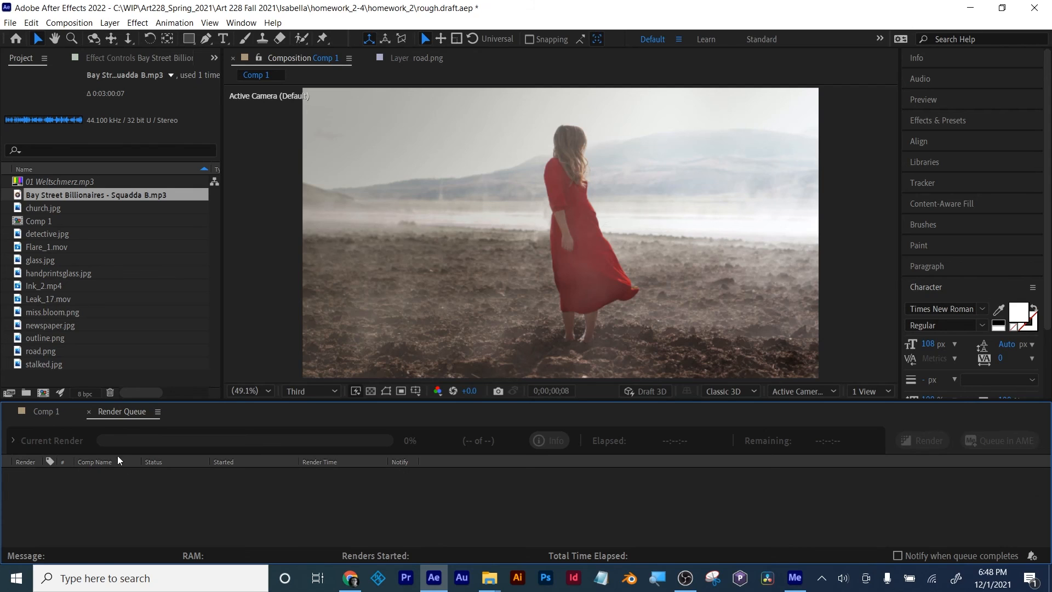
Step: Switch to Adobe Media Encoder and add Test AE 2.mov from the Desktop to the encoding queue
{"action": "left_click", "coordinate": [971, 7]}
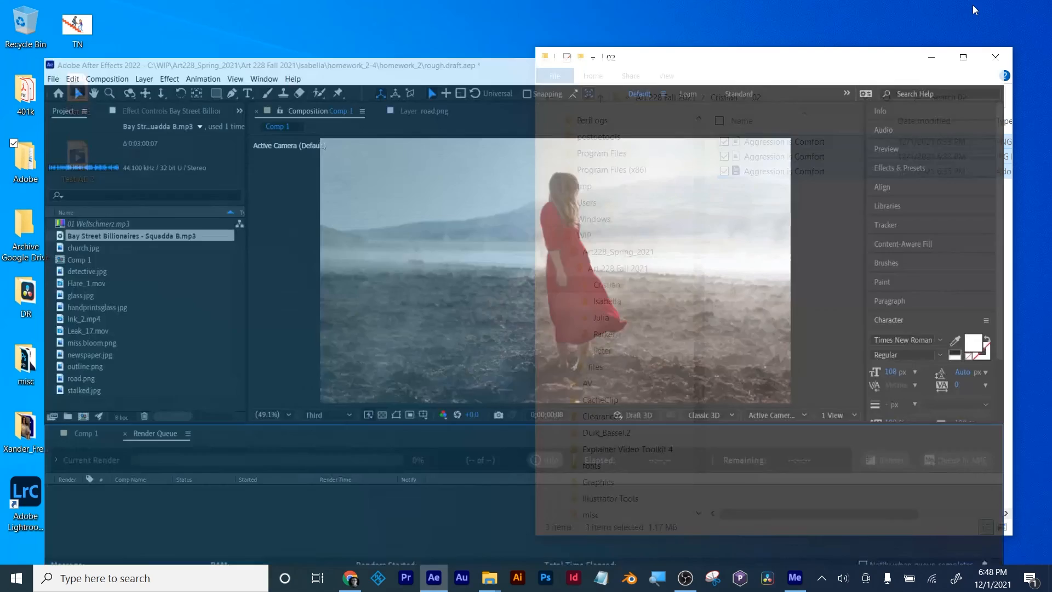
{"action": "left_click", "coordinate": [798, 576]}
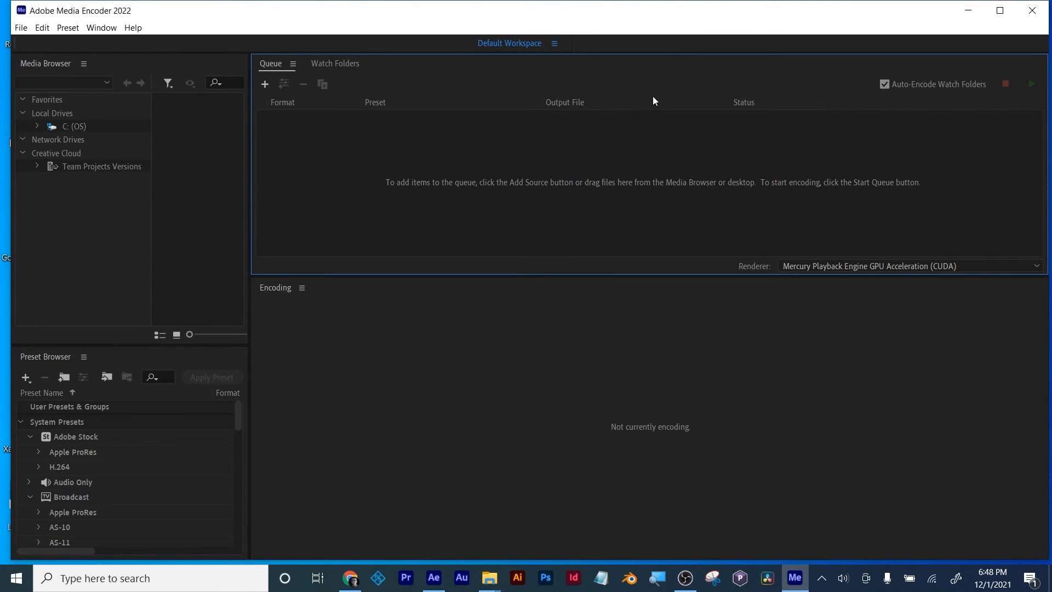
{"action": "left_click", "coordinate": [263, 84]}
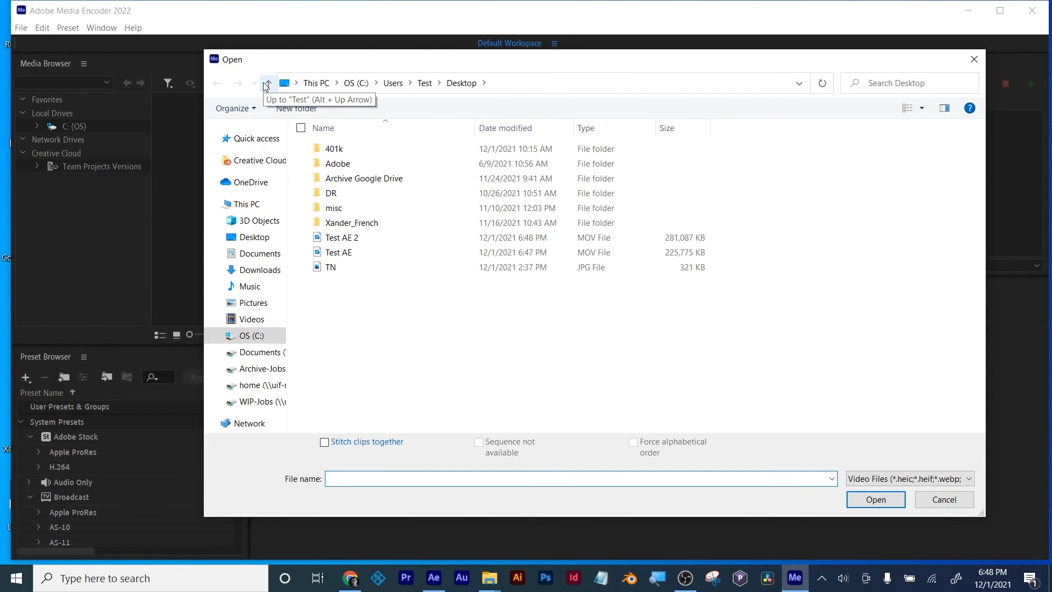
{"action": "left_click", "coordinate": [355, 242]}
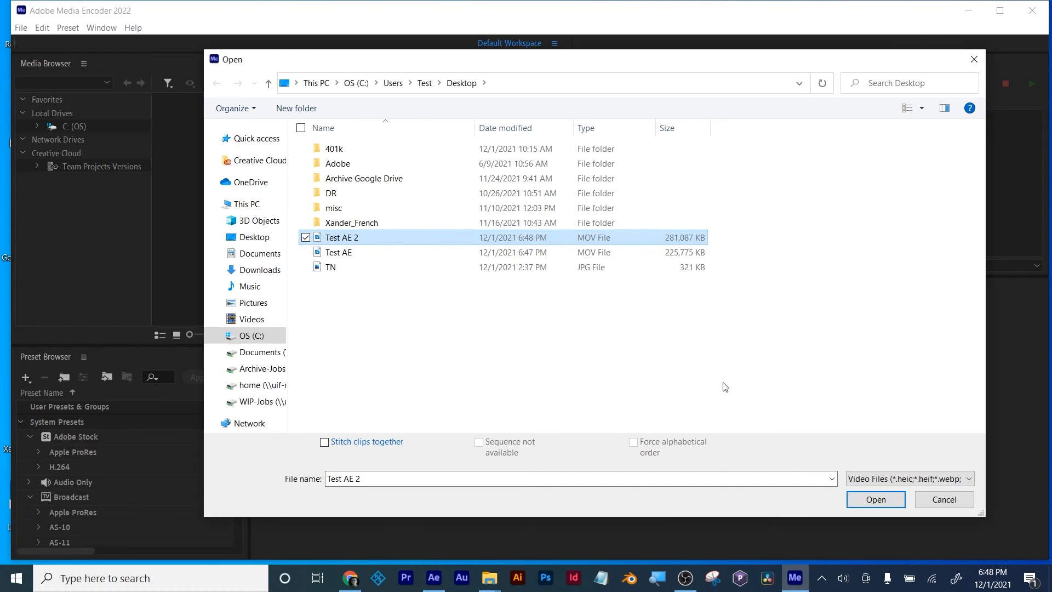
{"action": "left_click", "coordinate": [871, 503]}
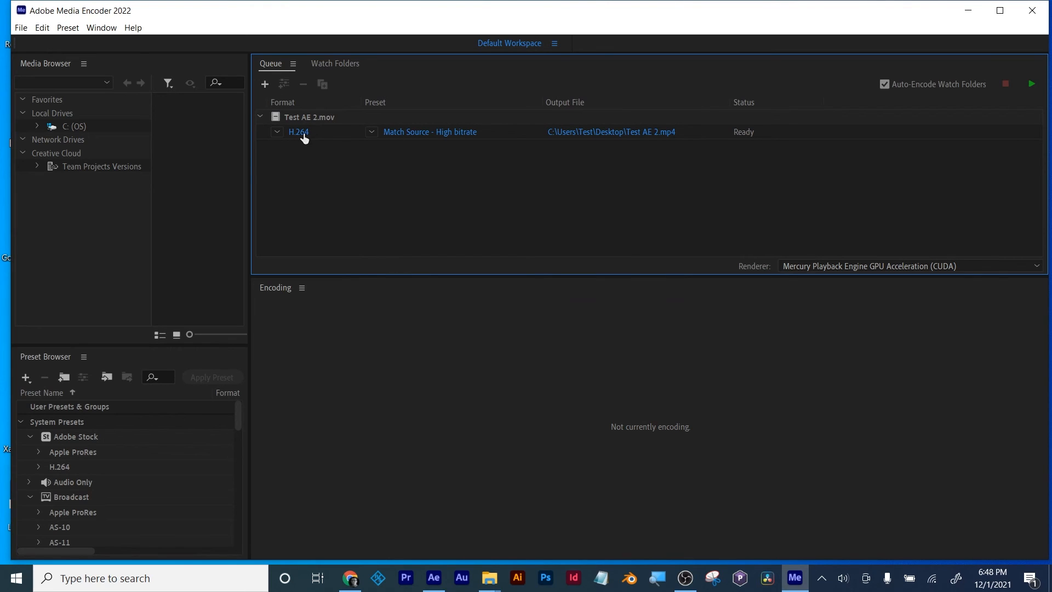
Step: Choose the H.264 format and the Match Source - High bitrate preset for Test AE 2.mov
{"action": "left_click", "coordinate": [371, 132]}
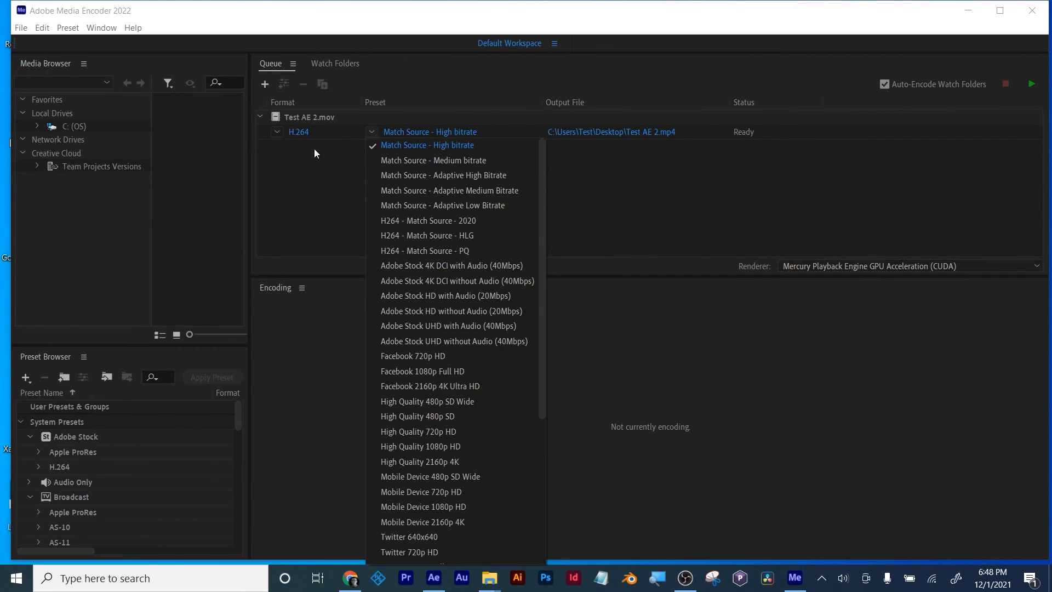
{"action": "left_click", "coordinate": [277, 133]}
{"action": "left_click", "coordinate": [277, 133]}
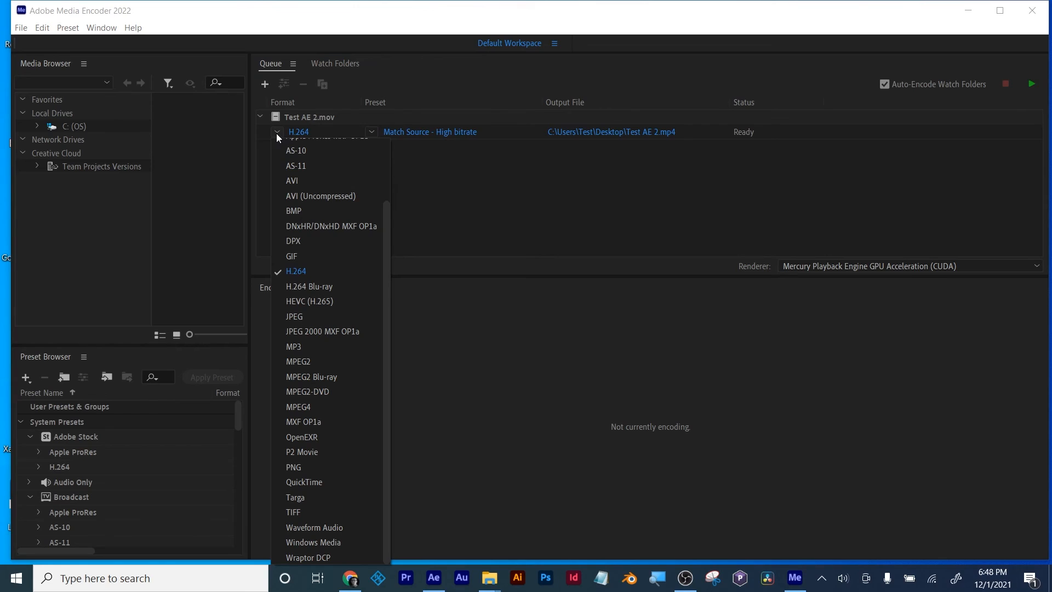
{"action": "left_click", "coordinate": [304, 272]}
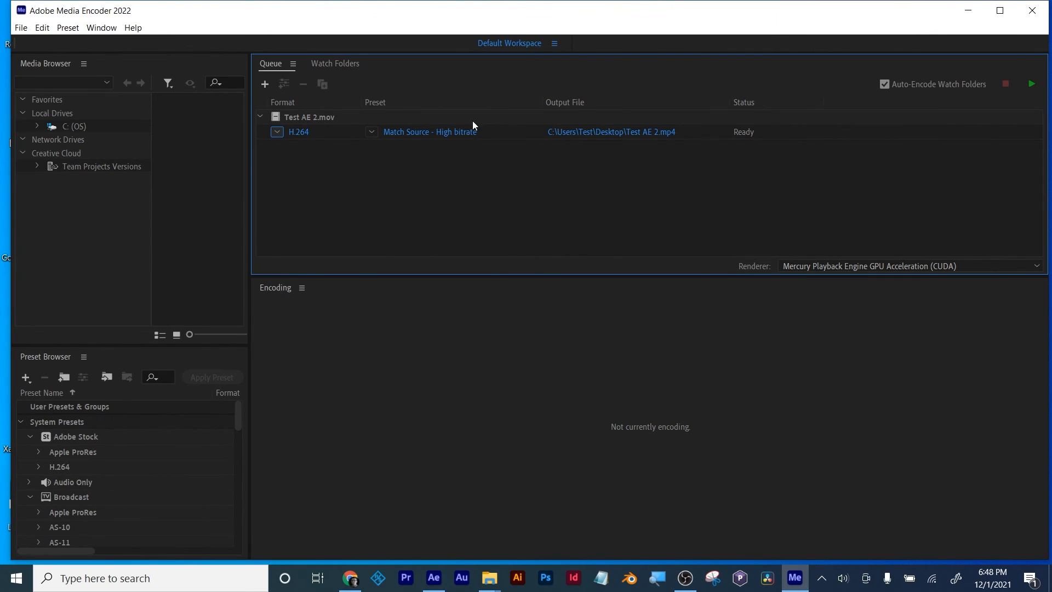
{"action": "left_click", "coordinate": [371, 132]}
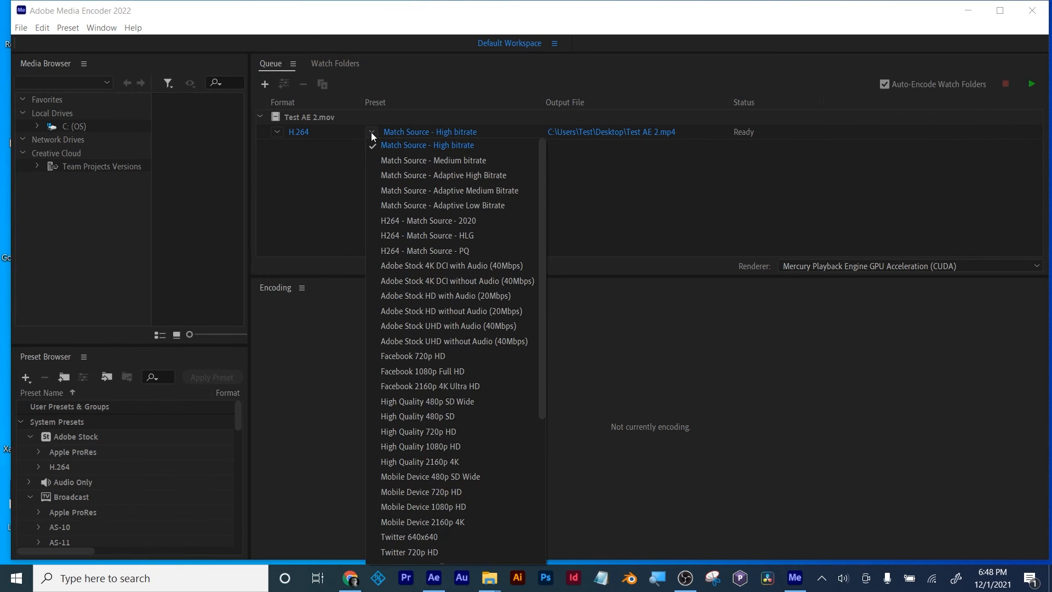
{"action": "left_click", "coordinate": [410, 138]}
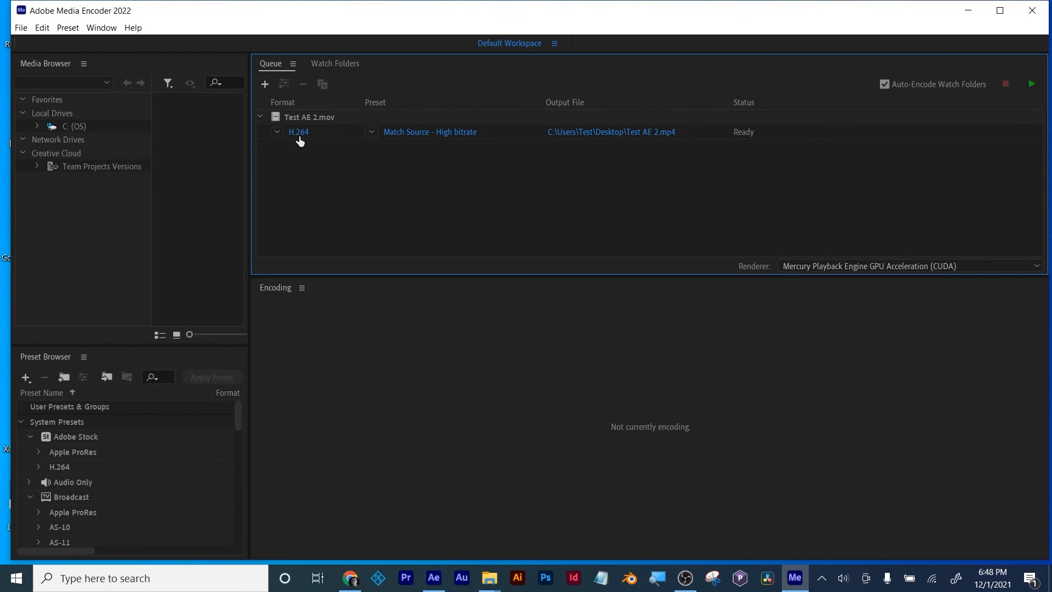
Step: Name the output file Test AE 2 compressed in the Desktop folder and start encoding the queue
{"action": "left_click", "coordinate": [661, 135]}
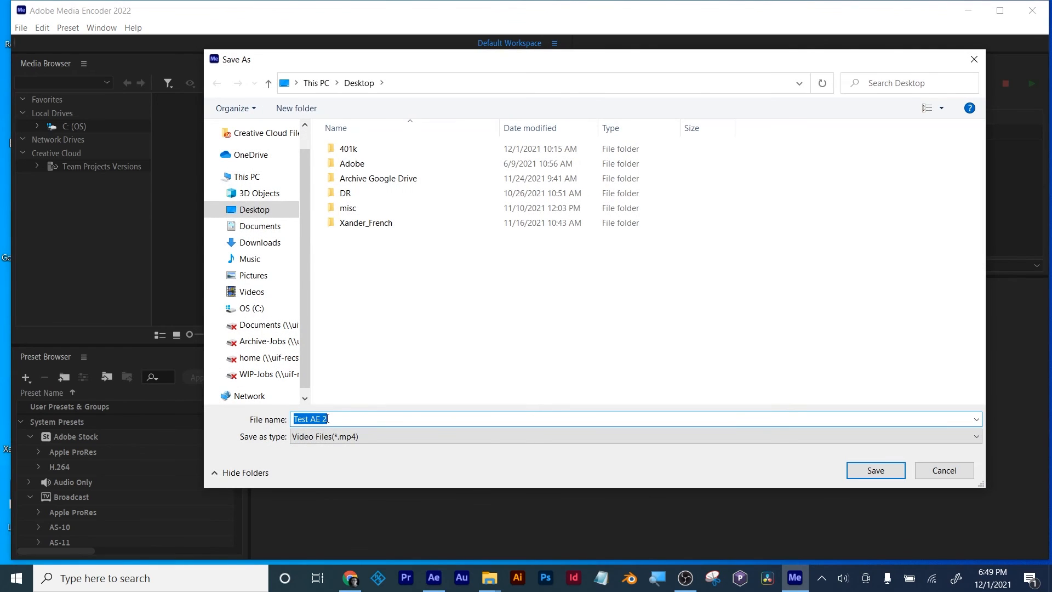
{"action": "left_click", "coordinate": [353, 420]}
{"action": "type", "text": "compressed"}
{"action": "left_click", "coordinate": [858, 472]}
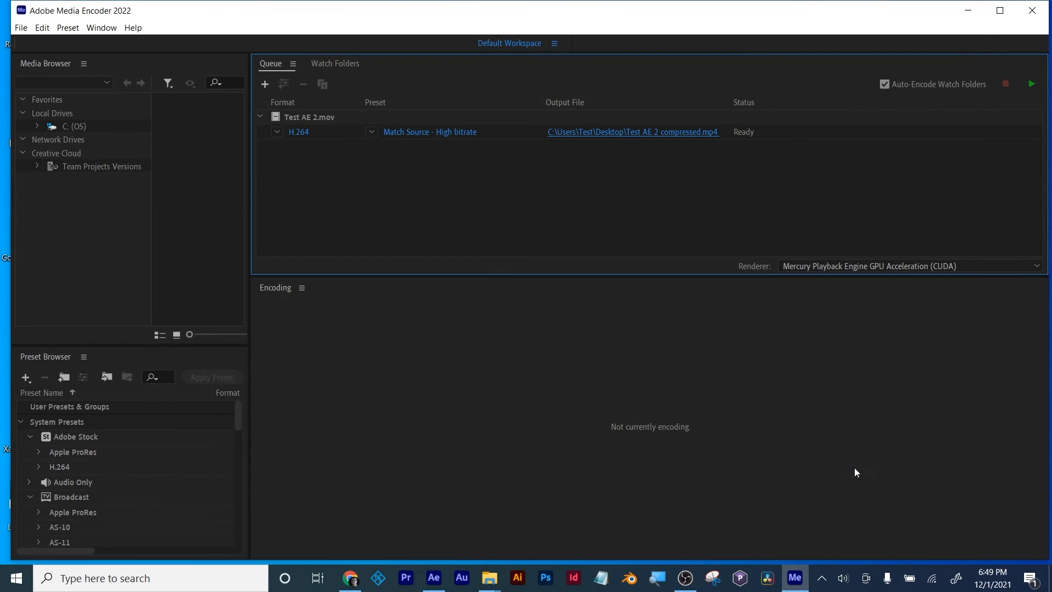
{"action": "left_click", "coordinate": [1032, 84]}
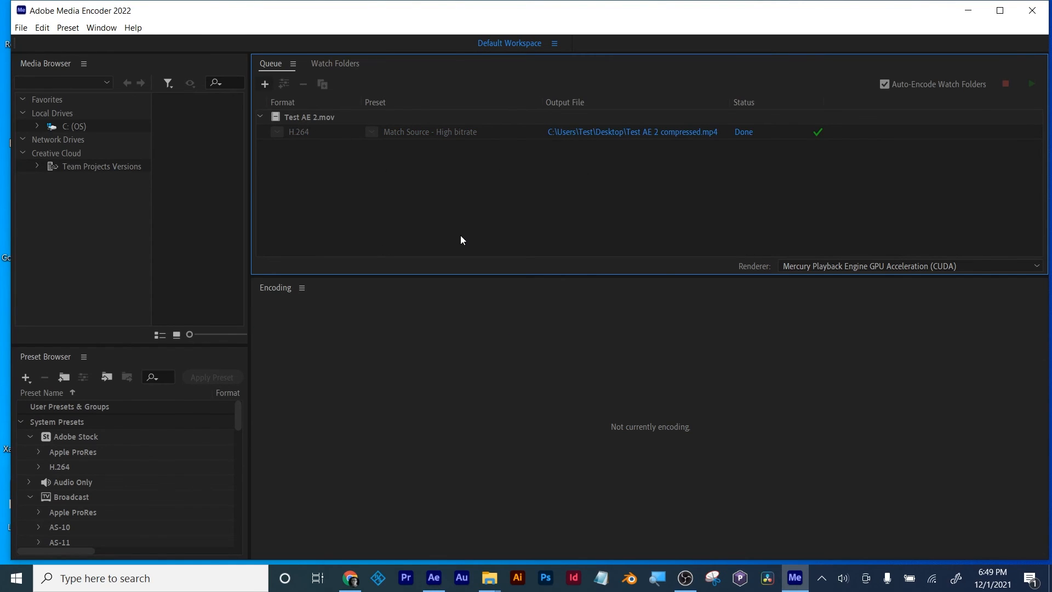
Step: Remove the finished Test AE 2.mov job from the encoding queue and confirm the removal
{"action": "left_click", "coordinate": [310, 111]}
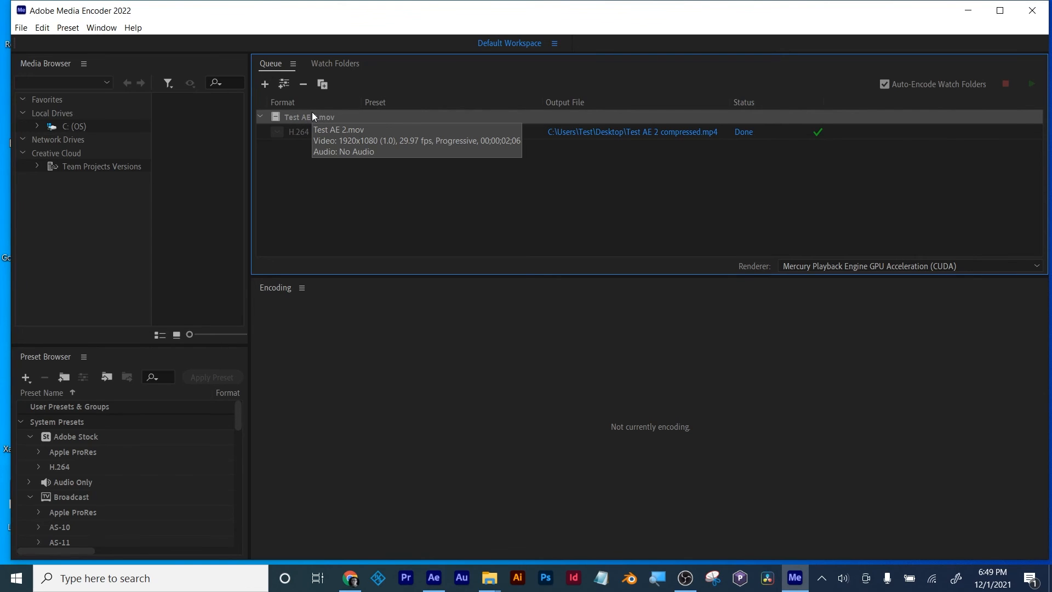
{"action": "key", "text": "Delete"}
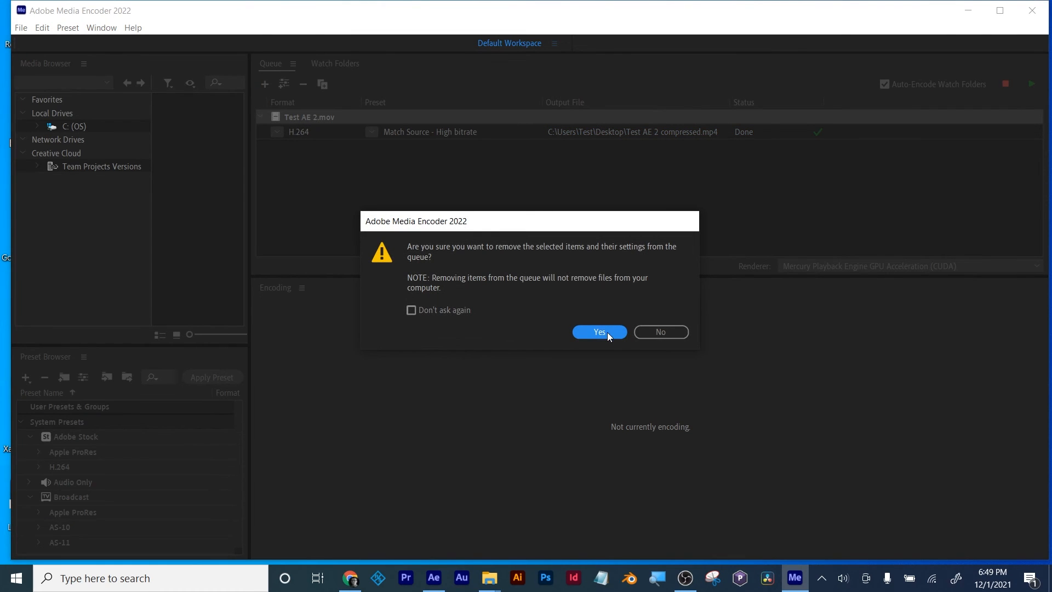
{"action": "left_click", "coordinate": [600, 332]}
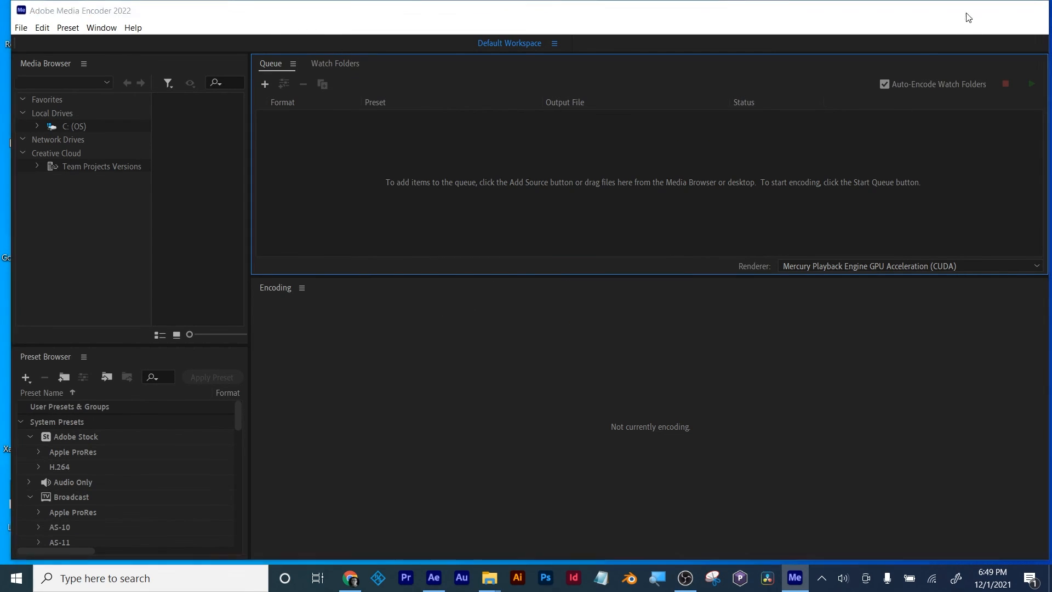
Step: Minimize Media Encoder and locate the Test AE 2 compressed file on the desktop
{"action": "left_click", "coordinate": [968, 11]}
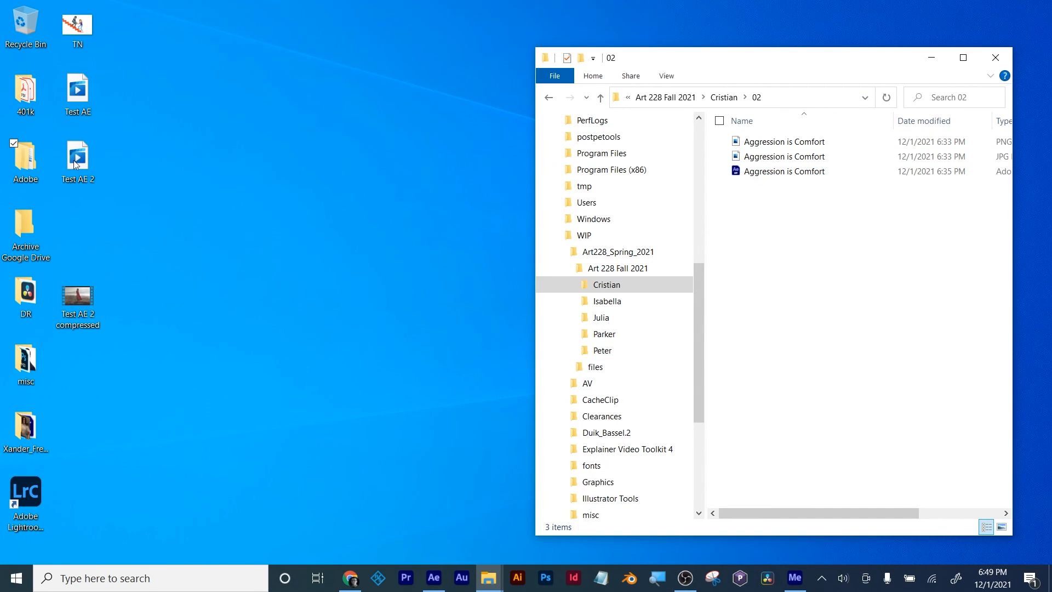
{"action": "left_click", "coordinate": [81, 298]}
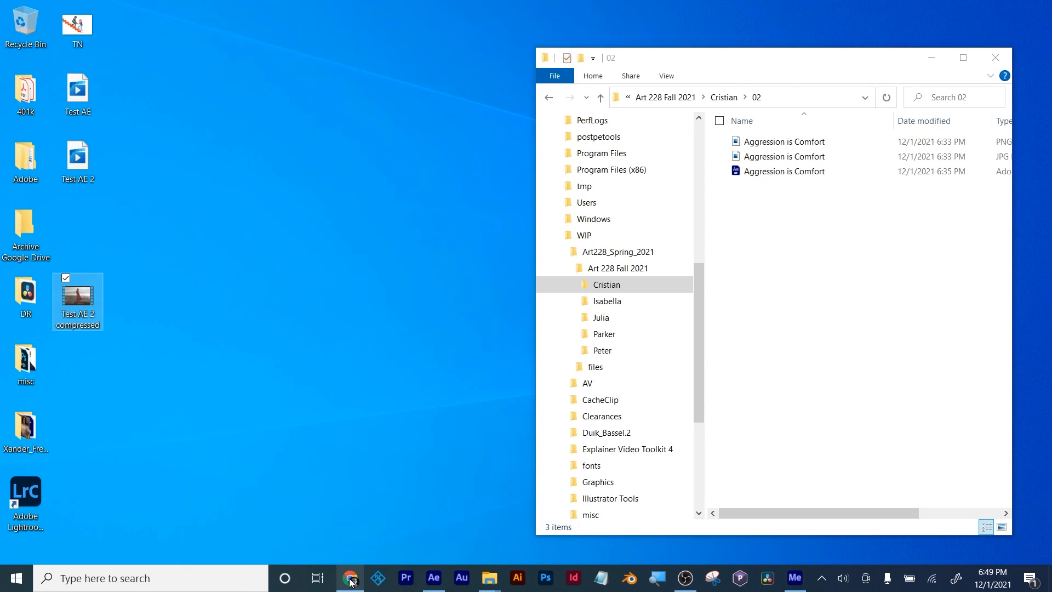
{"action": "mouse_move", "coordinate": [437, 581]}
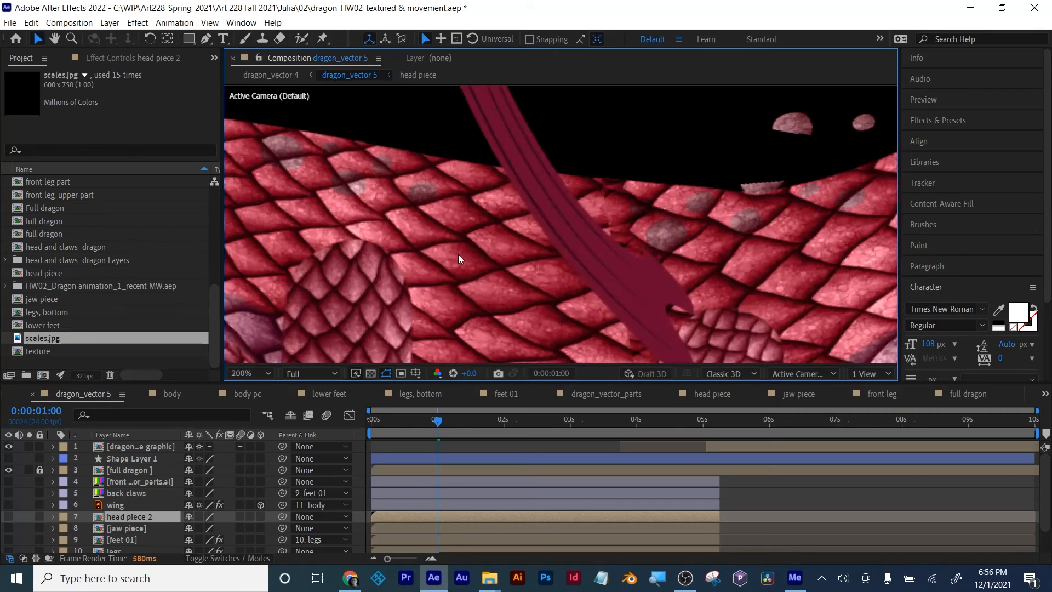
Step: Examine the scale-textured dragon in After Effects' dragon_vector 5 composition and preview its motion around the one-second mark
{"action": "scroll", "coordinate": [458, 254], "scroll_direction": "down", "scroll_amount": 1}
{"action": "left_click_drag", "start_coordinate": [441, 254], "coordinate": [524, 252]}
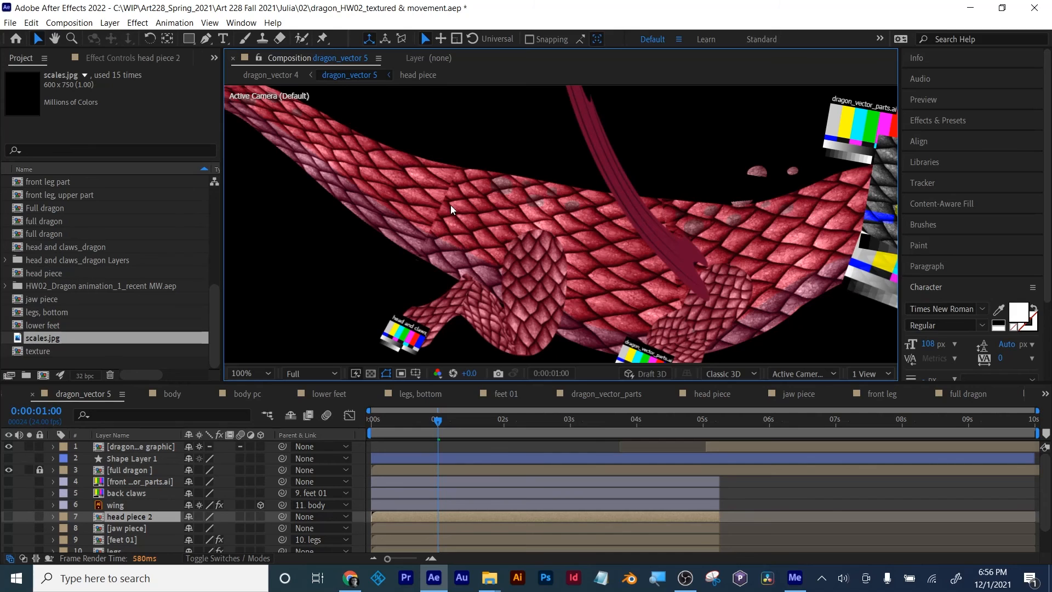
{"action": "scroll", "coordinate": [467, 225], "scroll_direction": "down", "scroll_amount": 1}
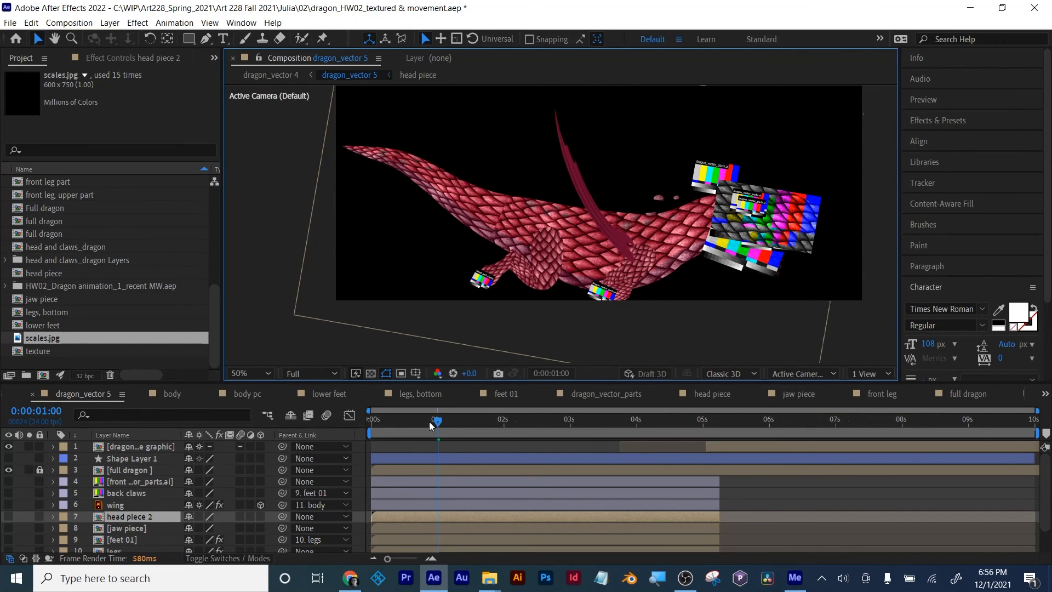
{"action": "mouse_move", "coordinate": [429, 422]}
{"action": "left_mouse_down"}
{"action": "mouse_move", "coordinate": [389, 425]}
{"action": "mouse_move", "coordinate": [437, 421]}
{"action": "left_mouse_up"}
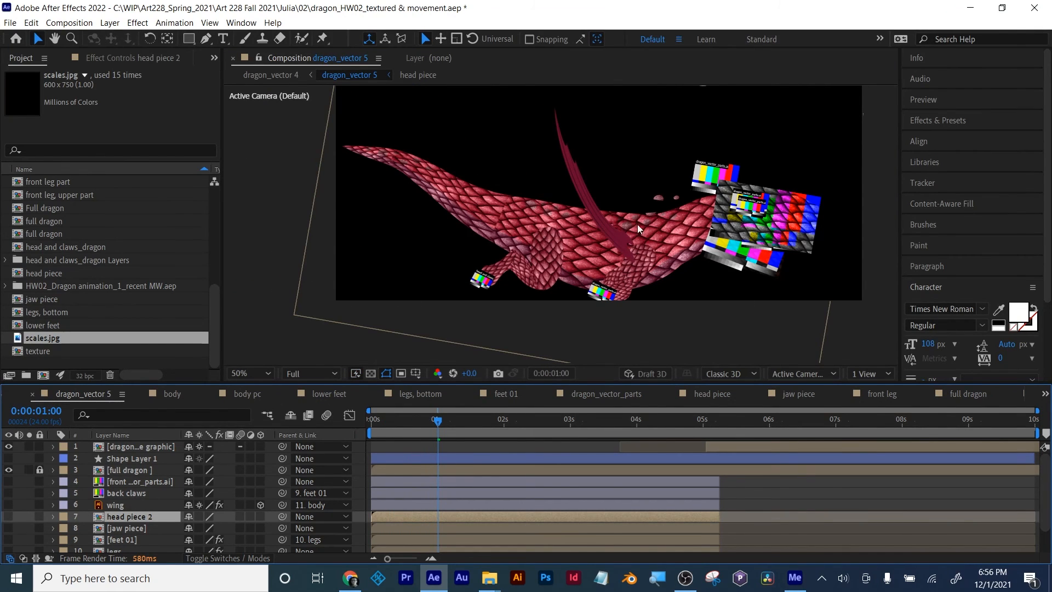
{"action": "key", "text": "space"}
{"action": "left_click_drag", "start_coordinate": [381, 433], "coordinate": [442, 425]}
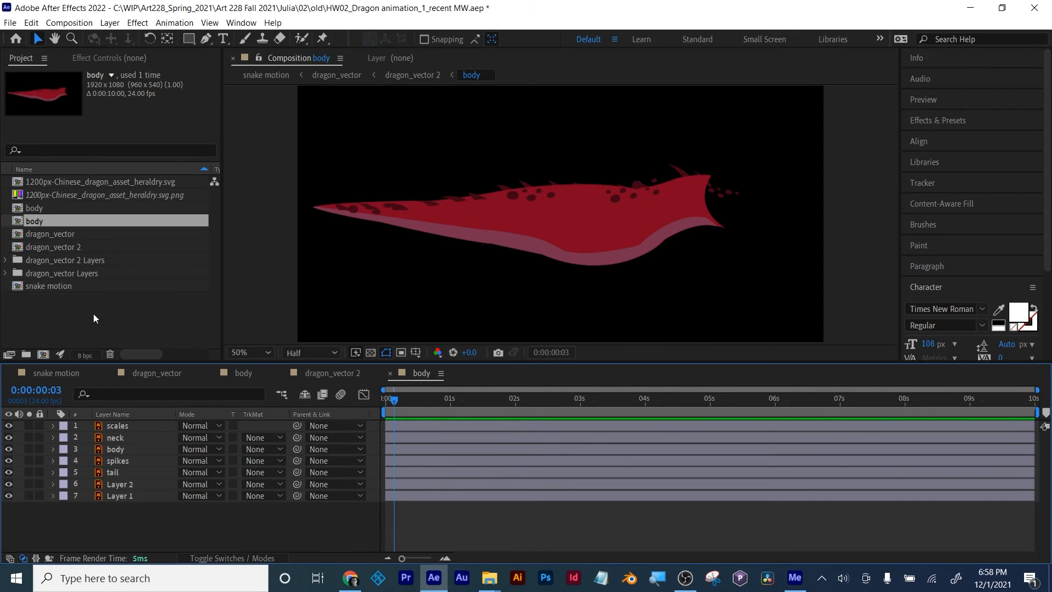
Step: Import the scales image from the 02 folder and add it as the top layer of the body composition
{"action": "left_click", "coordinate": [94, 312]}
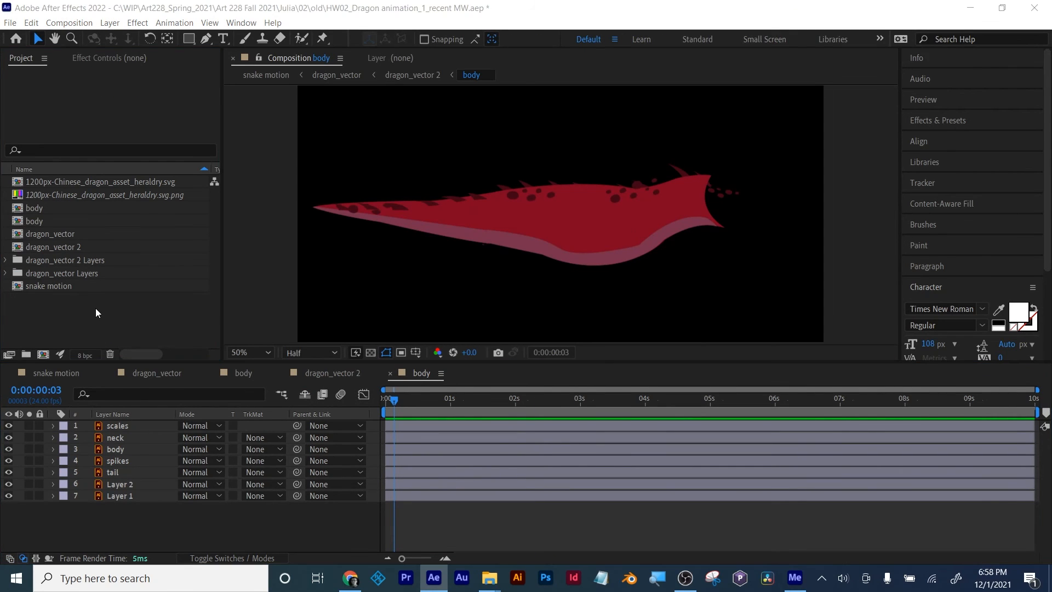
{"action": "double_click", "coordinate": [95, 308]}
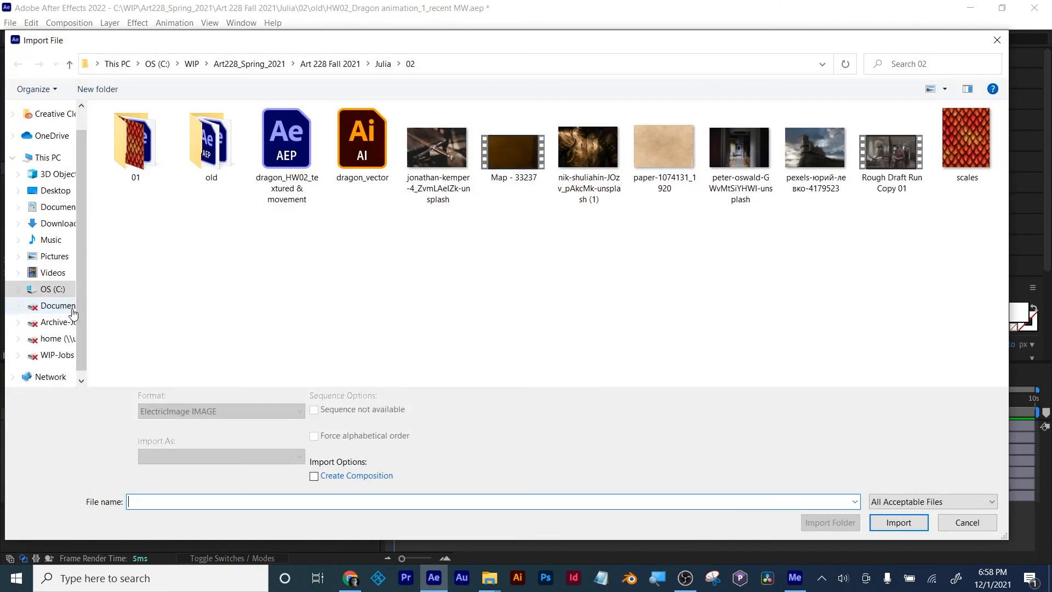
{"action": "double_click", "coordinate": [973, 132]}
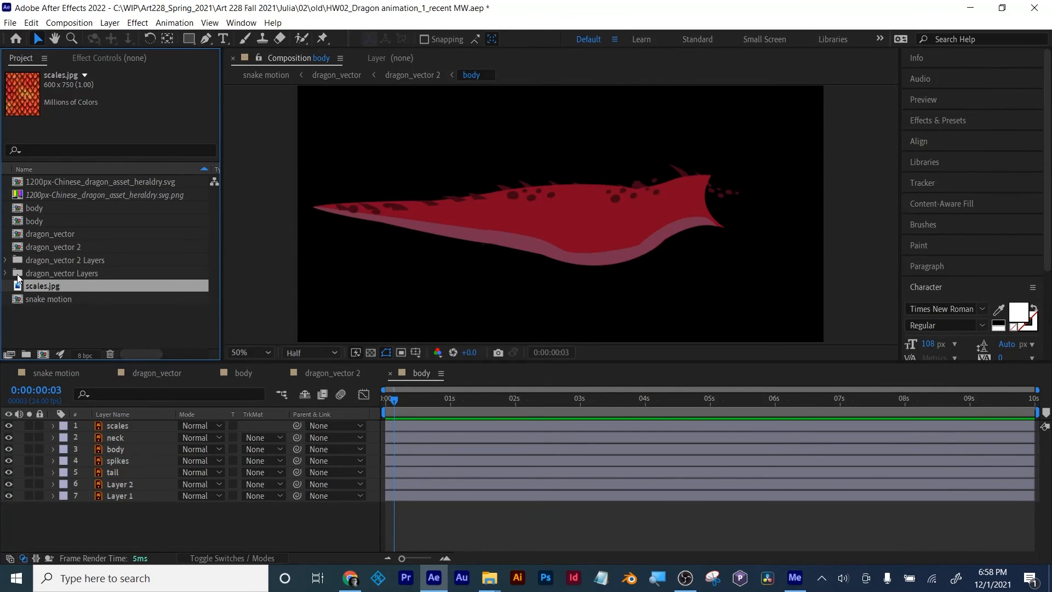
{"action": "left_click_drag", "start_coordinate": [38, 287], "coordinate": [123, 425]}
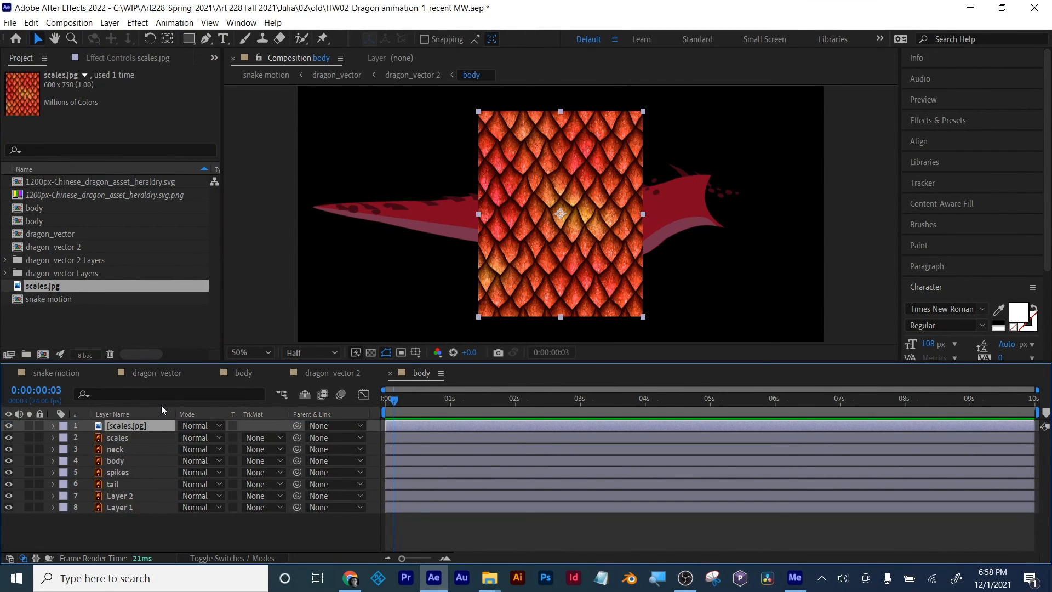
Step: Rotate the scales.jpg layer 90° and scale it down to 49%
{"action": "key", "text": "t"}
{"action": "key", "text": "r"}
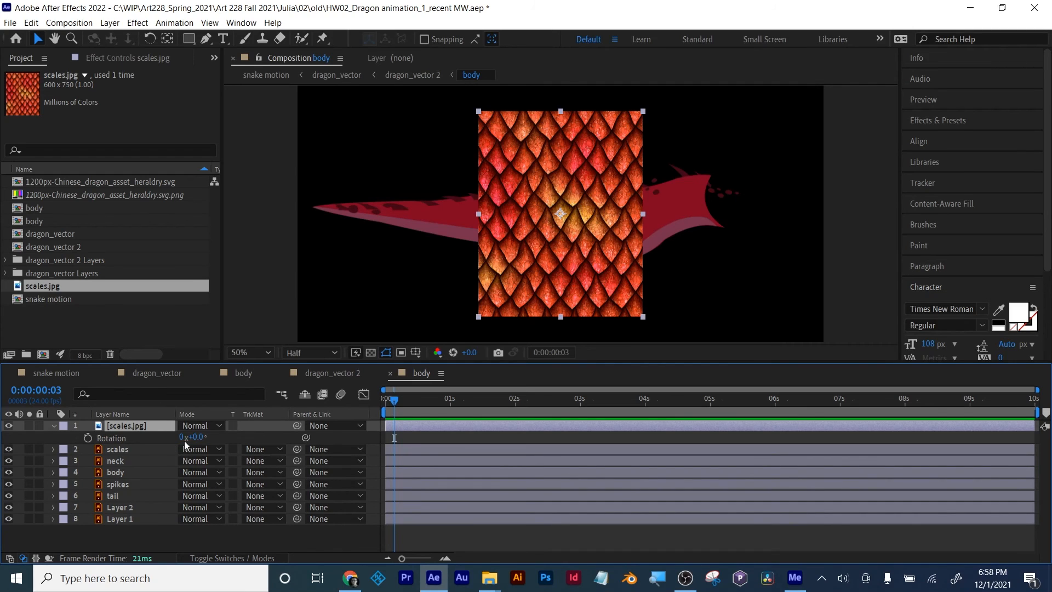
{"action": "left_click_drag", "start_coordinate": [198, 437], "coordinate": [264, 439]}
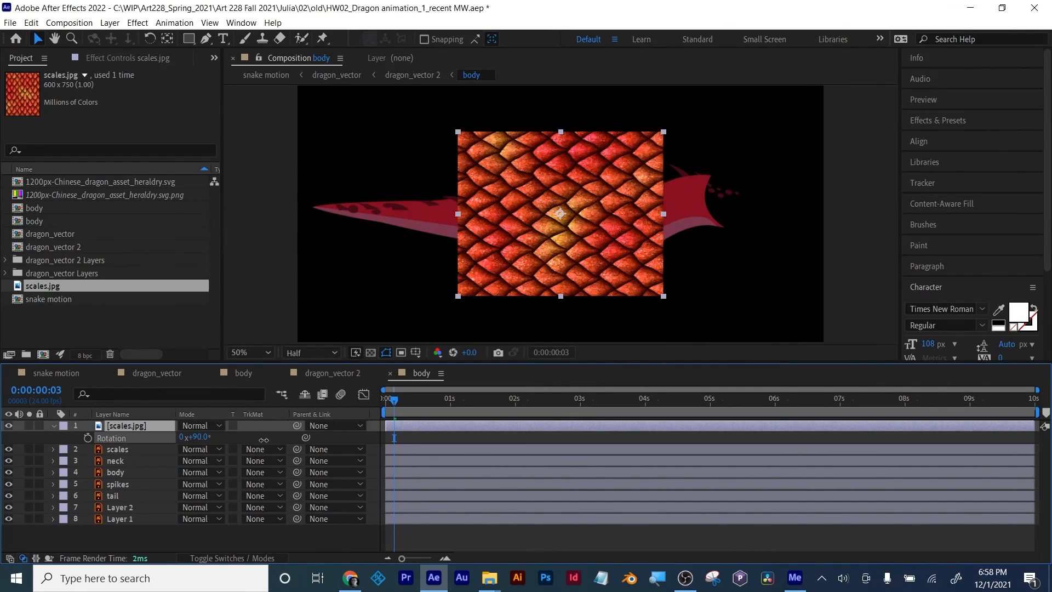
{"action": "key", "text": "s"}
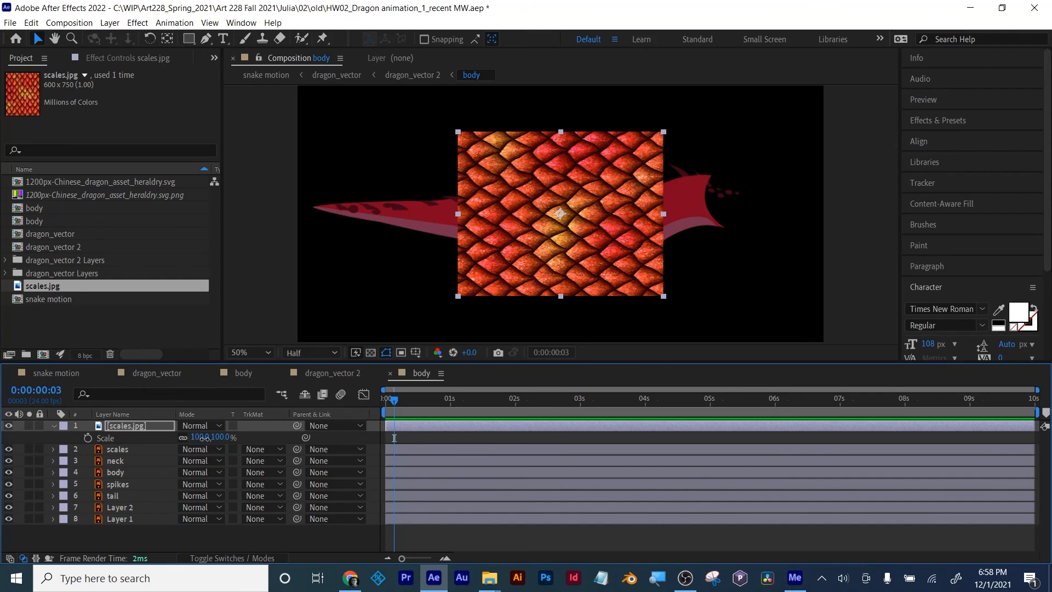
{"action": "left_click_drag", "start_coordinate": [200, 437], "coordinate": [181, 460]}
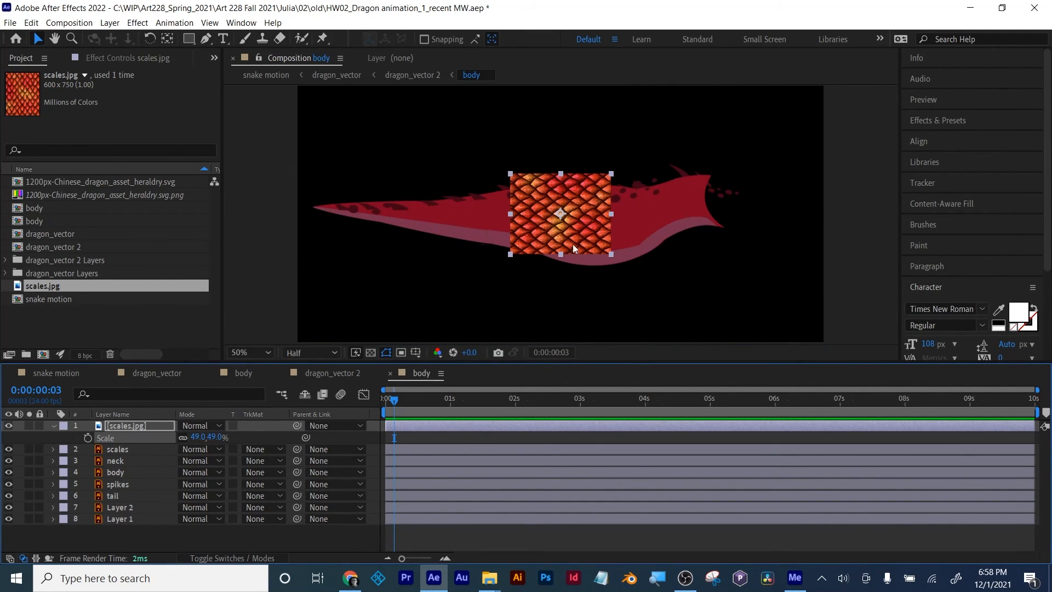
Step: Position the scales.jpg layer over the neck end of the dragon's body
{"action": "left_click_drag", "start_coordinate": [573, 245], "coordinate": [695, 230]}
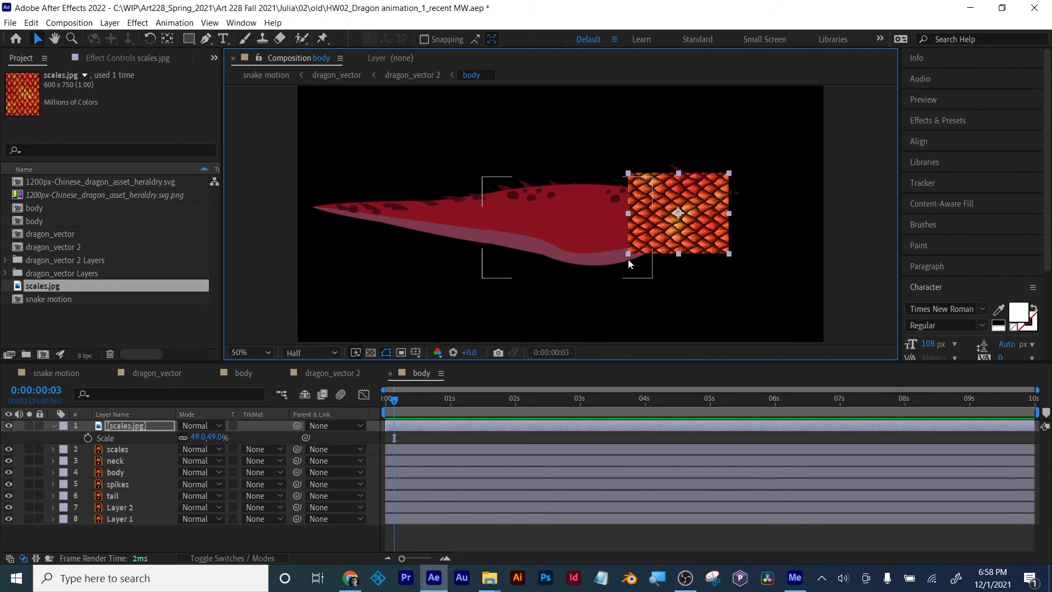
{"action": "left_click", "coordinate": [481, 545]}
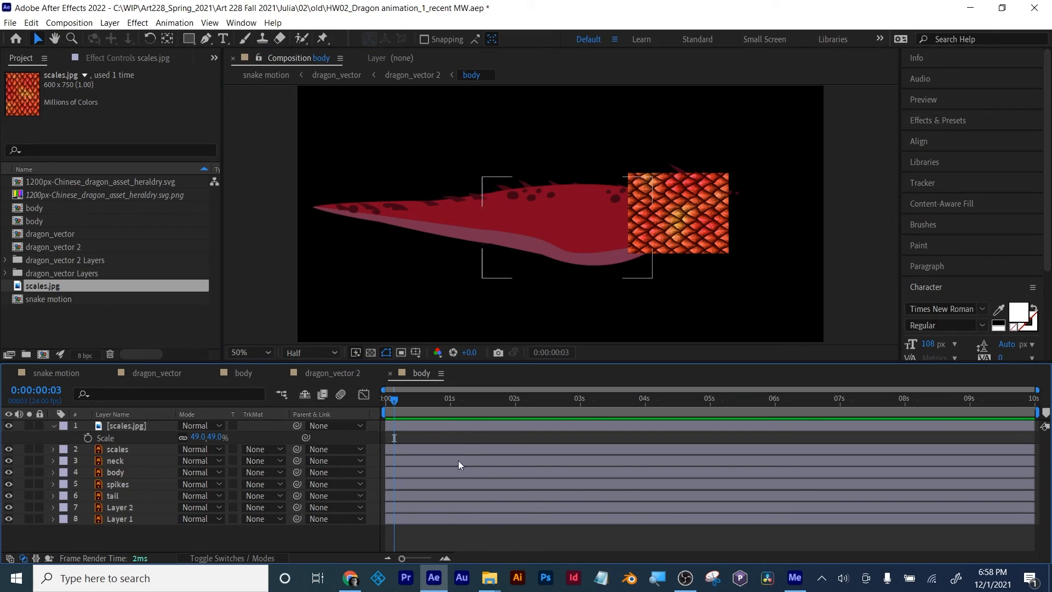
{"action": "left_click", "coordinate": [473, 428]}
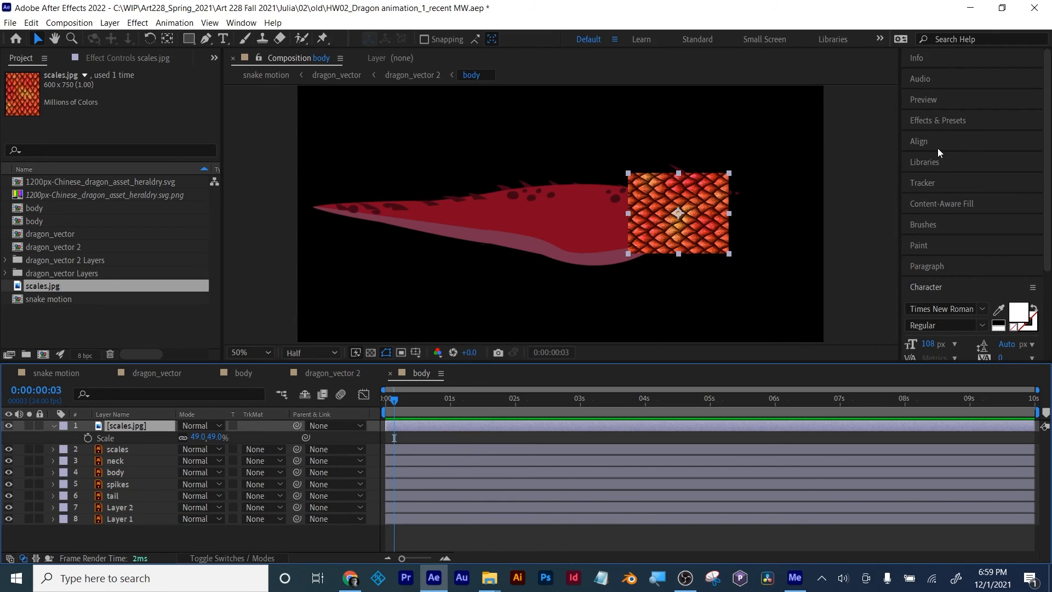
{"action": "left_click", "coordinate": [499, 548]}
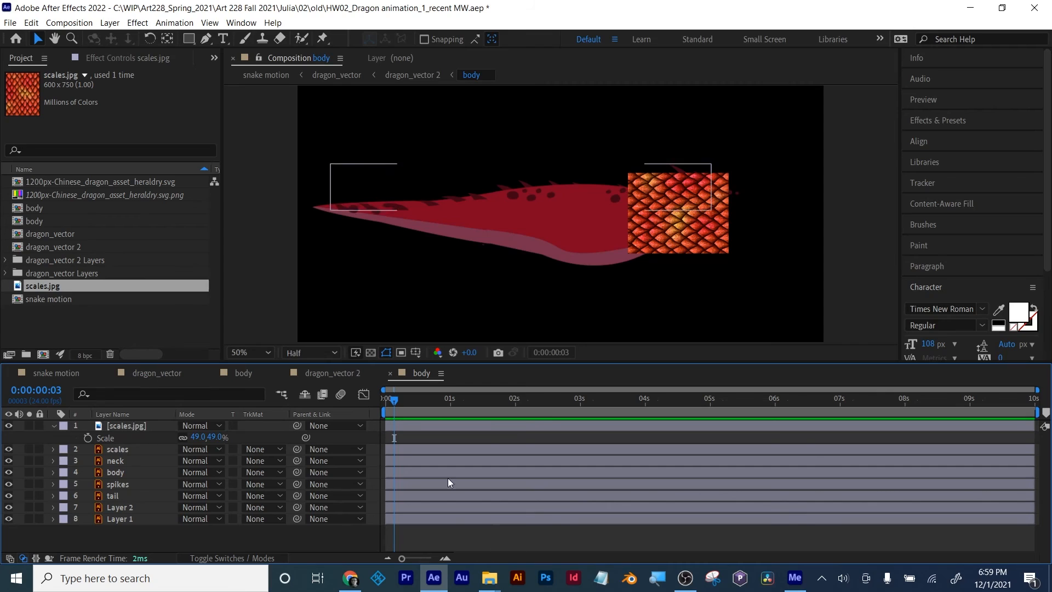
{"action": "left_click", "coordinate": [453, 425]}
{"action": "left_click_drag", "start_coordinate": [686, 242], "coordinate": [691, 248]}
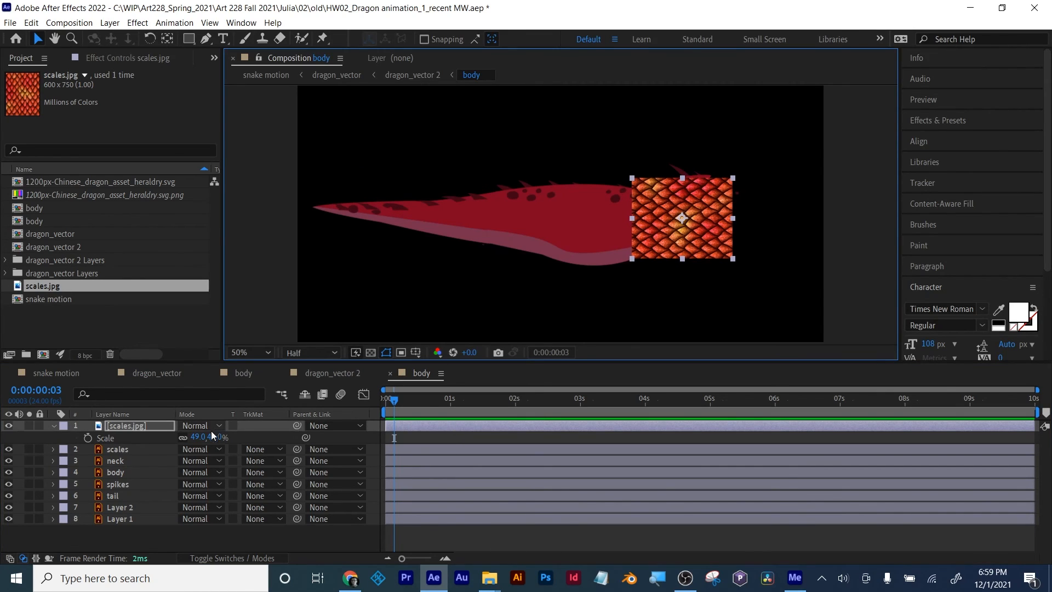
Step: Scale the scales.jpg layer to 66% and shift it slightly toward the tail to cover the neck end
{"action": "left_click_drag", "start_coordinate": [213, 435], "coordinate": [514, 282]}
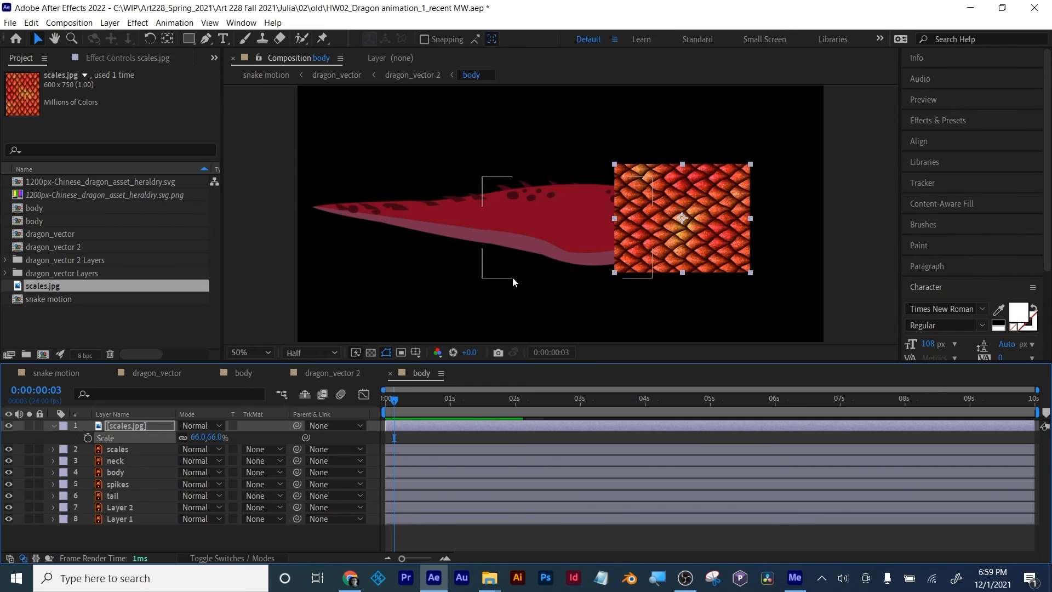
{"action": "mouse_move", "coordinate": [675, 237]}
{"action": "left_mouse_down"}
{"action": "mouse_move", "coordinate": [612, 237]}
{"action": "mouse_move", "coordinate": [656, 239]}
{"action": "left_mouse_up"}
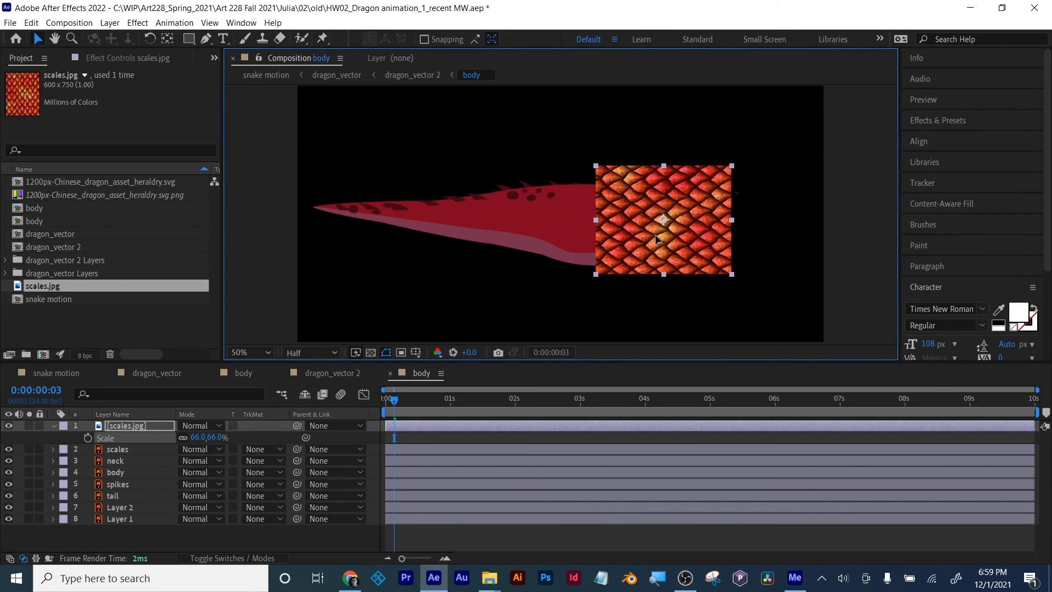
{"action": "left_click", "coordinate": [143, 426]}
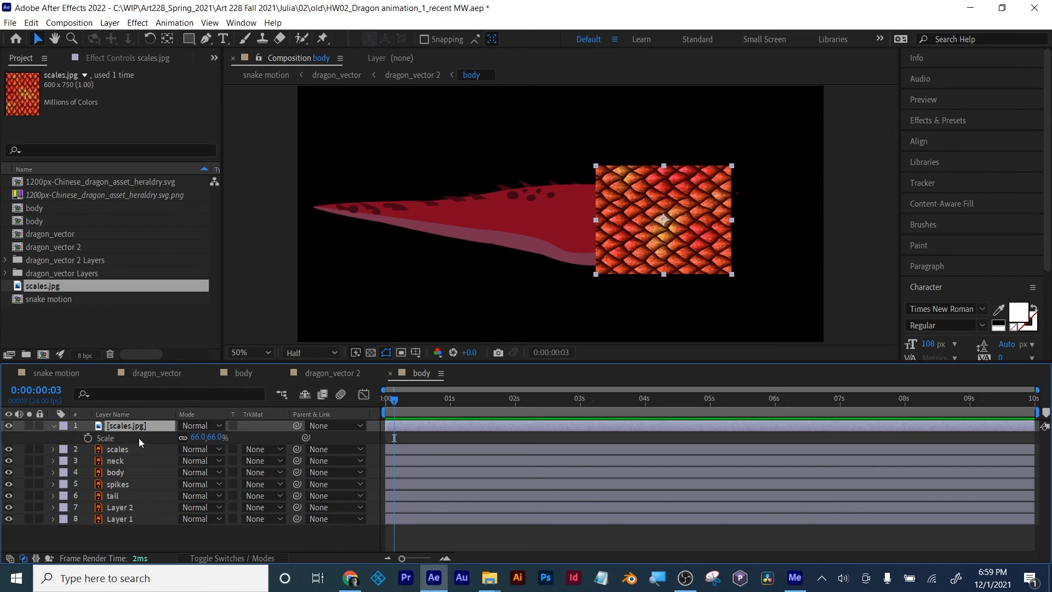
Step: Duplicate the scales.jpg layer and move the copy toward the tail, slightly overlapping the original
{"action": "left_click", "coordinate": [133, 532]}
{"action": "left_click", "coordinate": [134, 437]}
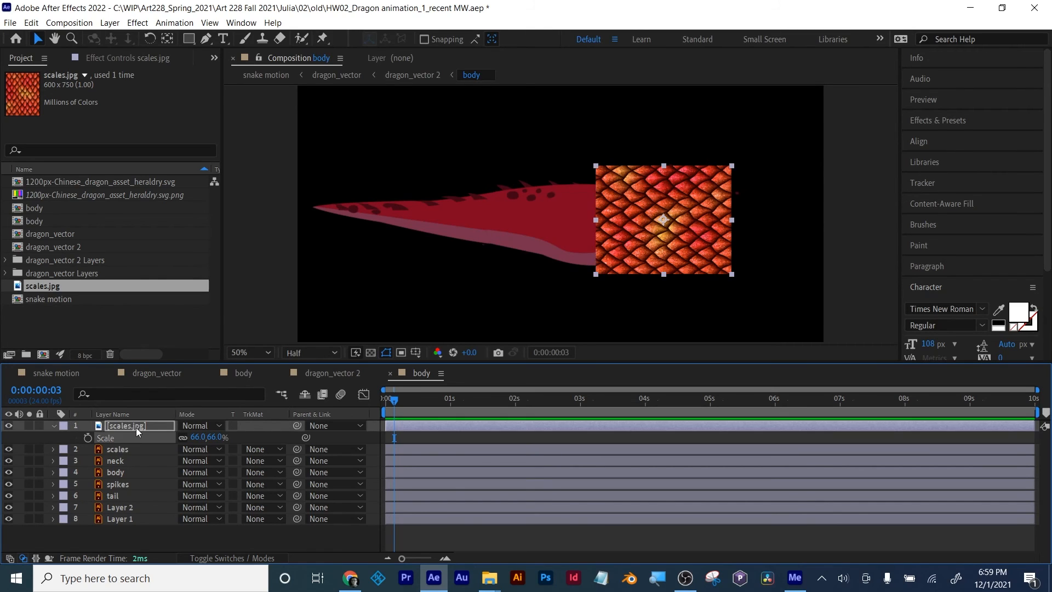
{"action": "key", "text": "ctrl+d"}
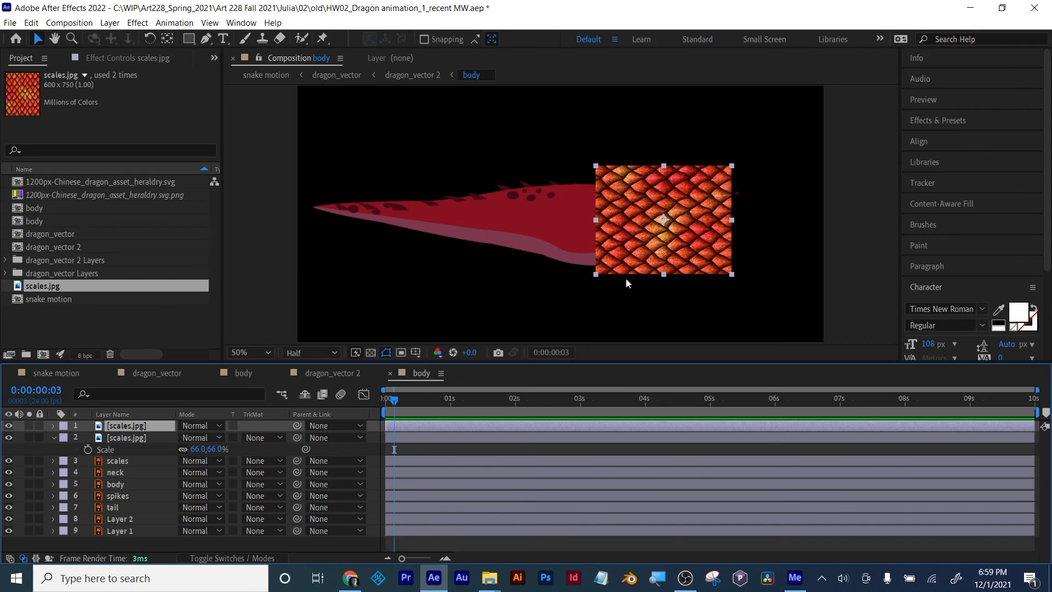
{"action": "left_click_drag", "start_coordinate": [701, 252], "coordinate": [592, 255]}
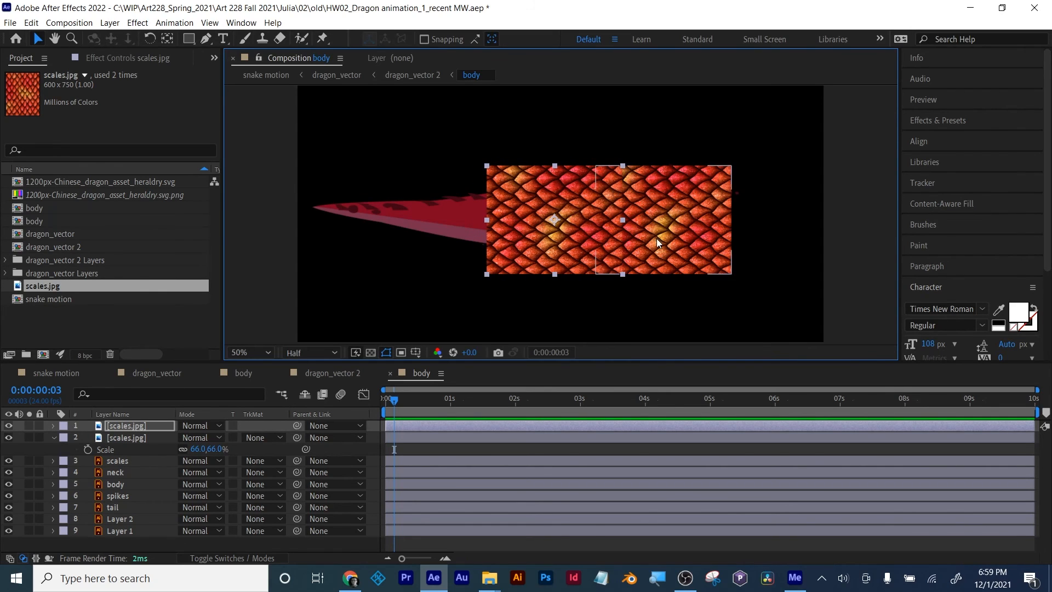
Step: Draw a narrow, tall rectangular mask over the overlap on the duplicated scales layer and set its mode to Subtract
{"action": "key", "text": "period"}
{"action": "key", "text": "comma"}
{"action": "left_click", "coordinate": [189, 39]}
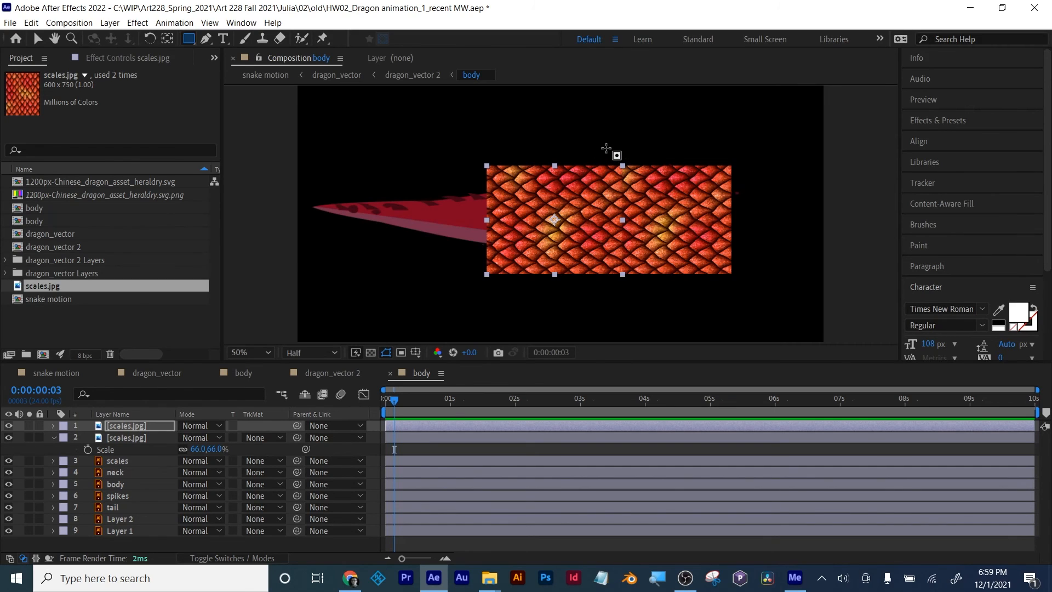
{"action": "left_click_drag", "start_coordinate": [611, 148], "coordinate": [641, 303]}
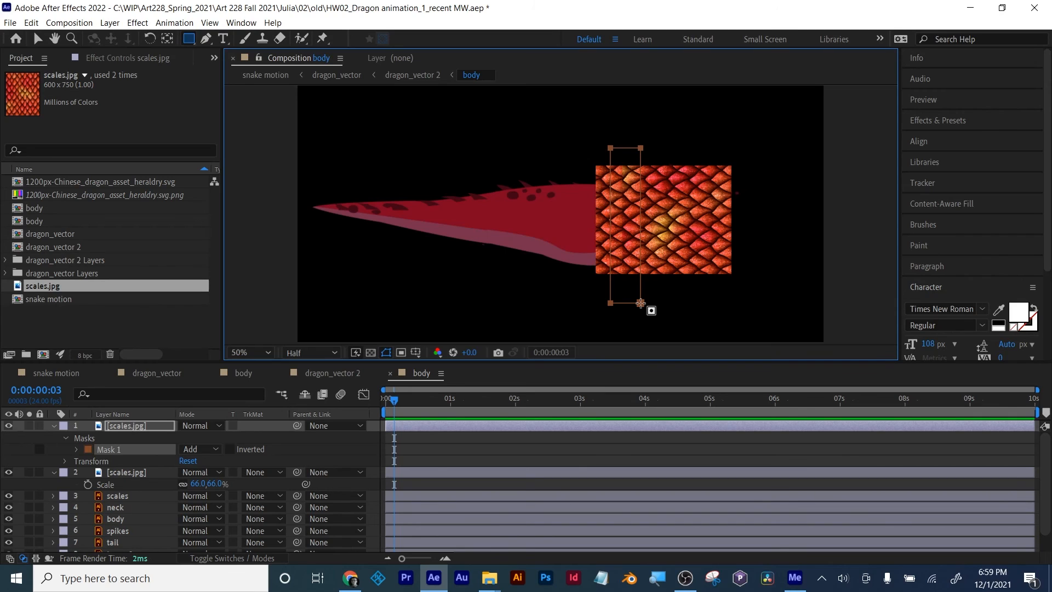
{"action": "left_click", "coordinate": [200, 449]}
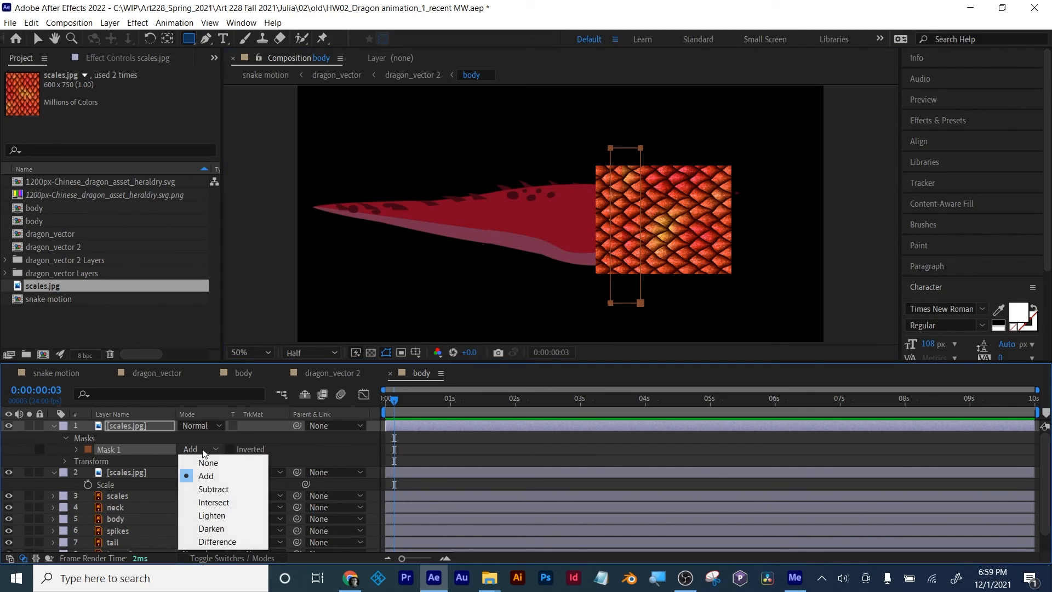
{"action": "left_click", "coordinate": [209, 495]}
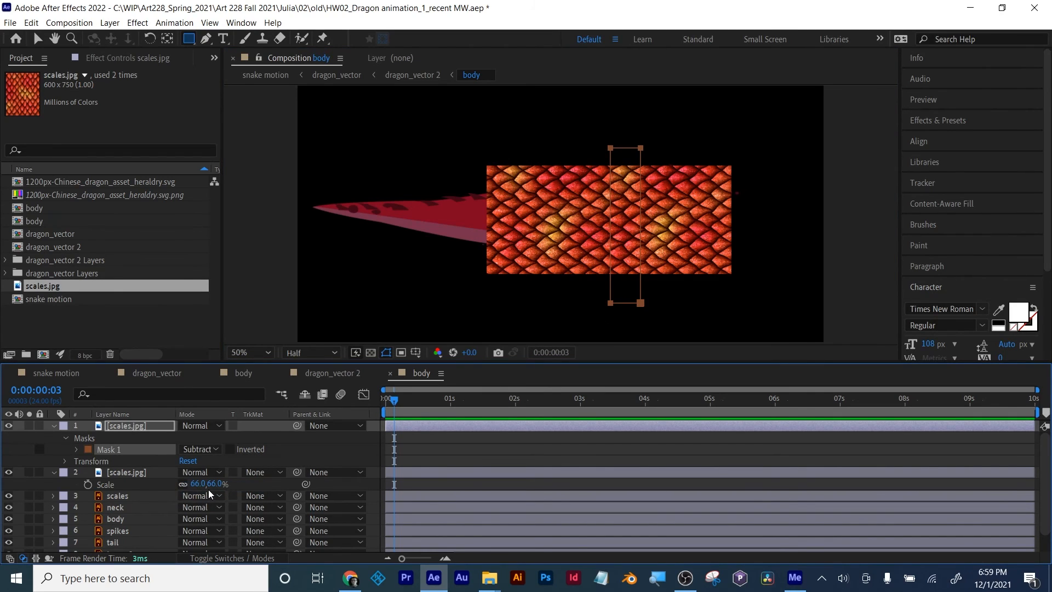
Step: Feather the subtracting mask by 39 pixels and check the seam with the duplicated scales layer hidden and shown
{"action": "key", "text": "f"}
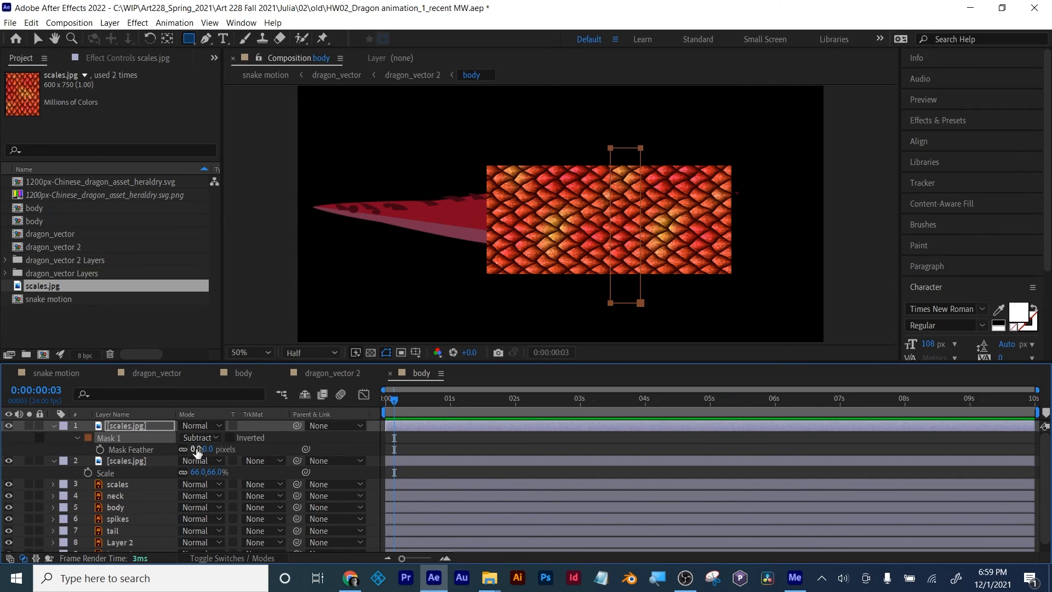
{"action": "left_click_drag", "start_coordinate": [198, 451], "coordinate": [220, 450]}
{"action": "scroll", "coordinate": [642, 259], "scroll_direction": "up", "scroll_amount": 3}
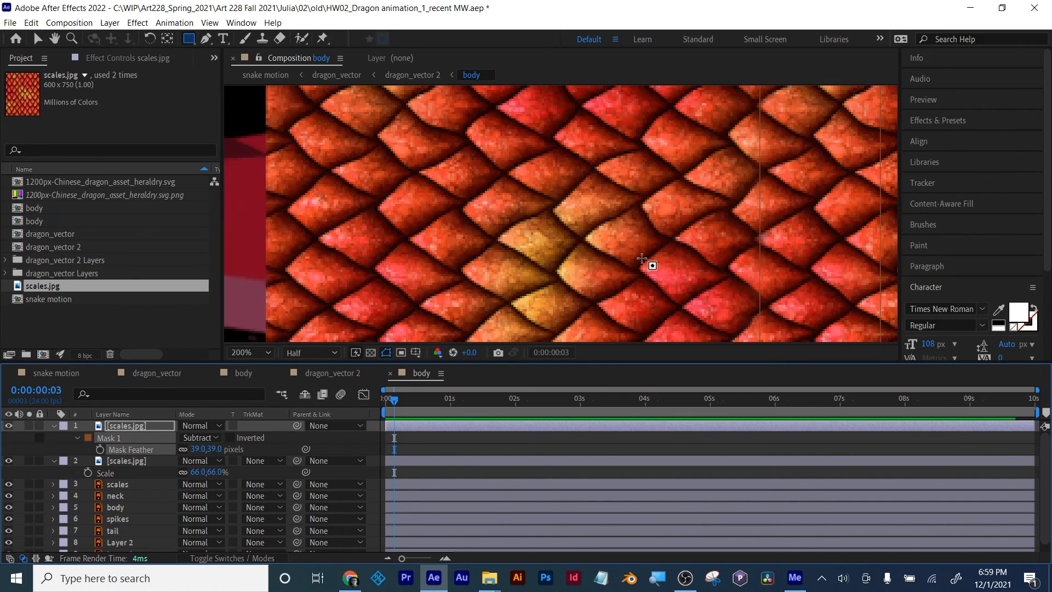
{"action": "scroll", "coordinate": [643, 258], "scroll_direction": "down", "scroll_amount": 2}
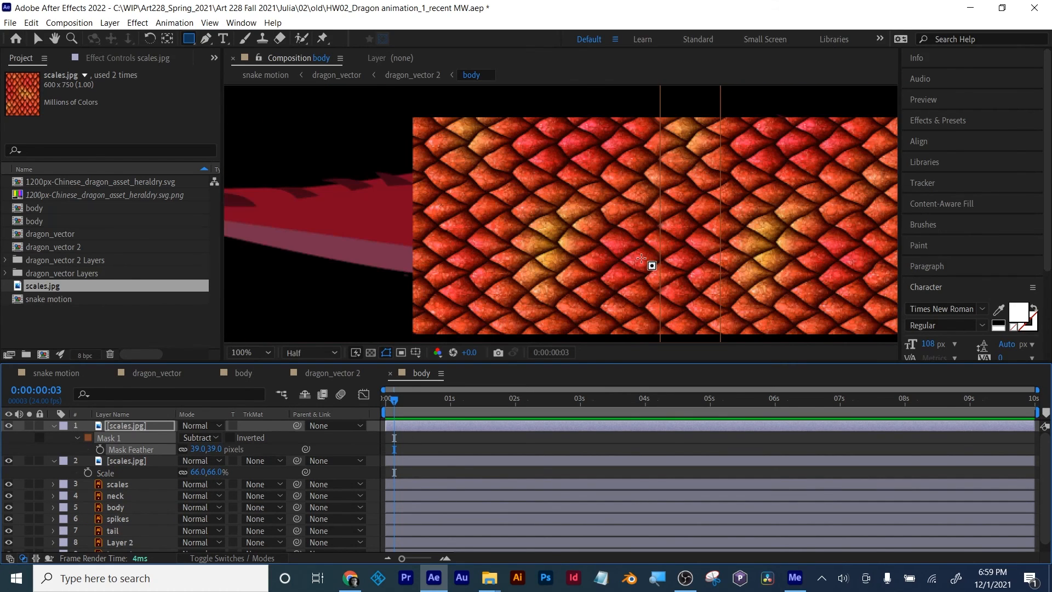
{"action": "left_click", "coordinate": [8, 429]}
{"action": "left_click", "coordinate": [9, 429]}
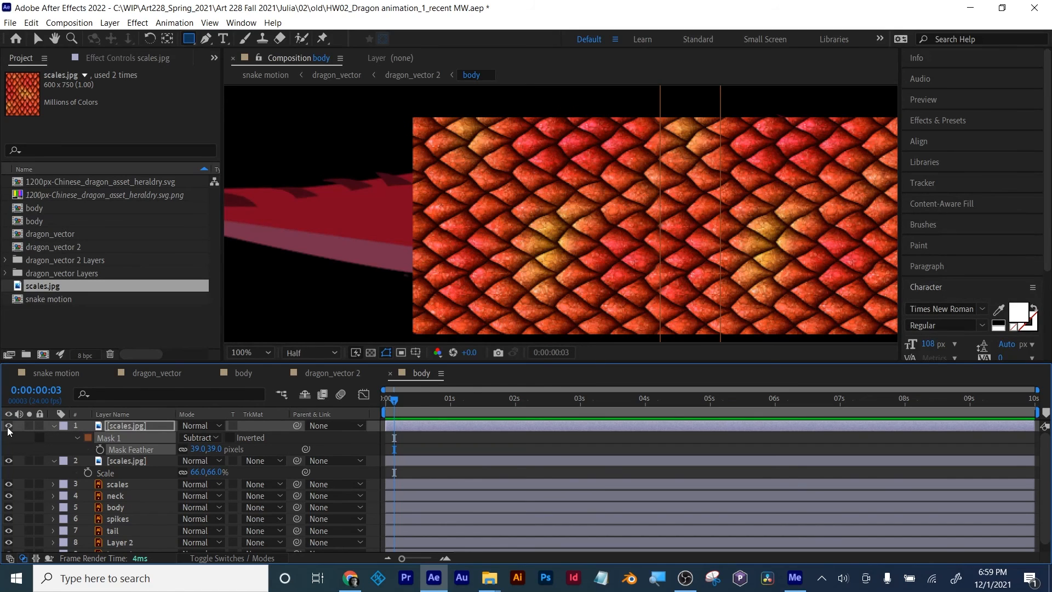
{"action": "left_click", "coordinate": [599, 445]}
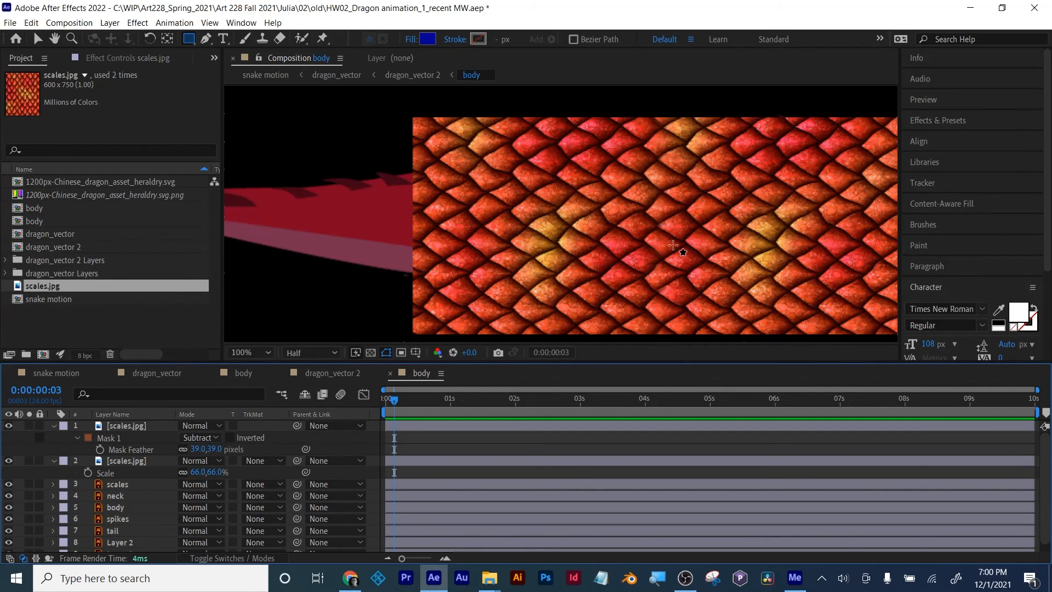
{"action": "scroll", "coordinate": [570, 256], "scroll_direction": "down", "scroll_amount": 1}
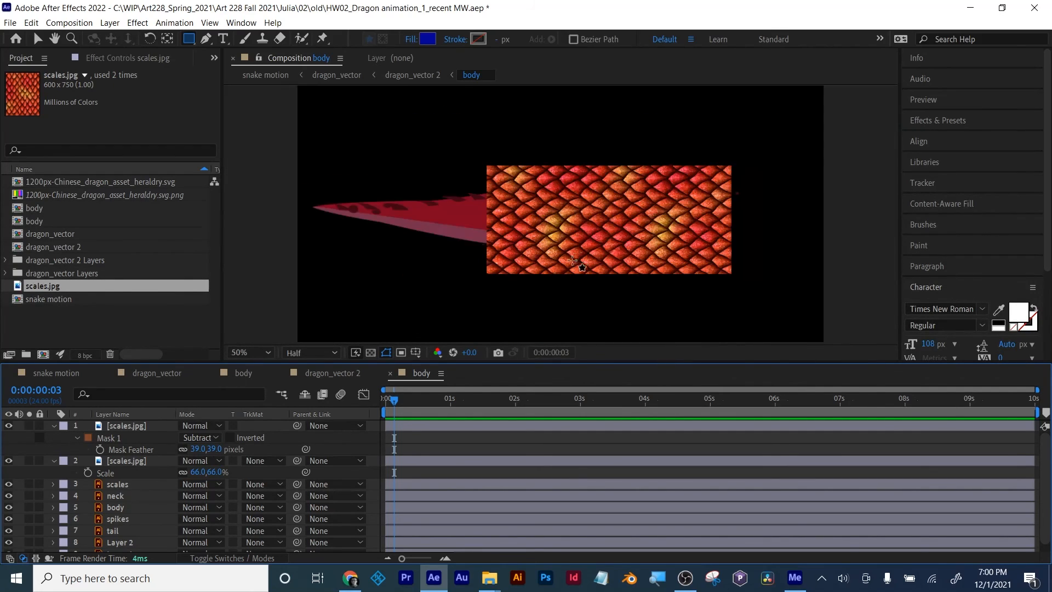
Step: Duplicate the masked scales layer and move the copy further toward the tail so the pattern continues with a slight overlap
{"action": "left_click", "coordinate": [130, 426]}
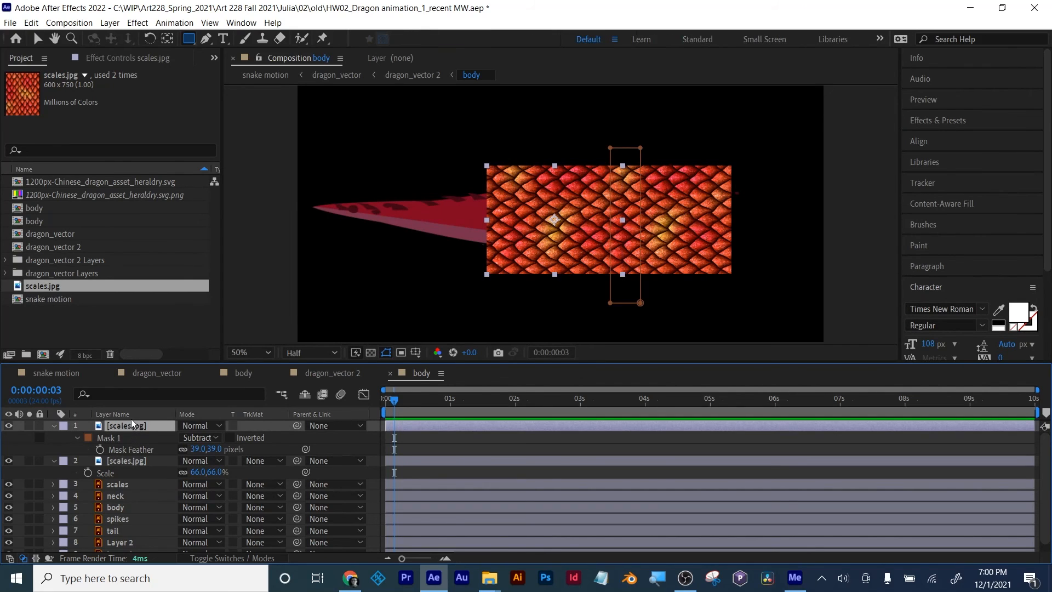
{"action": "key", "text": "ctrl+d"}
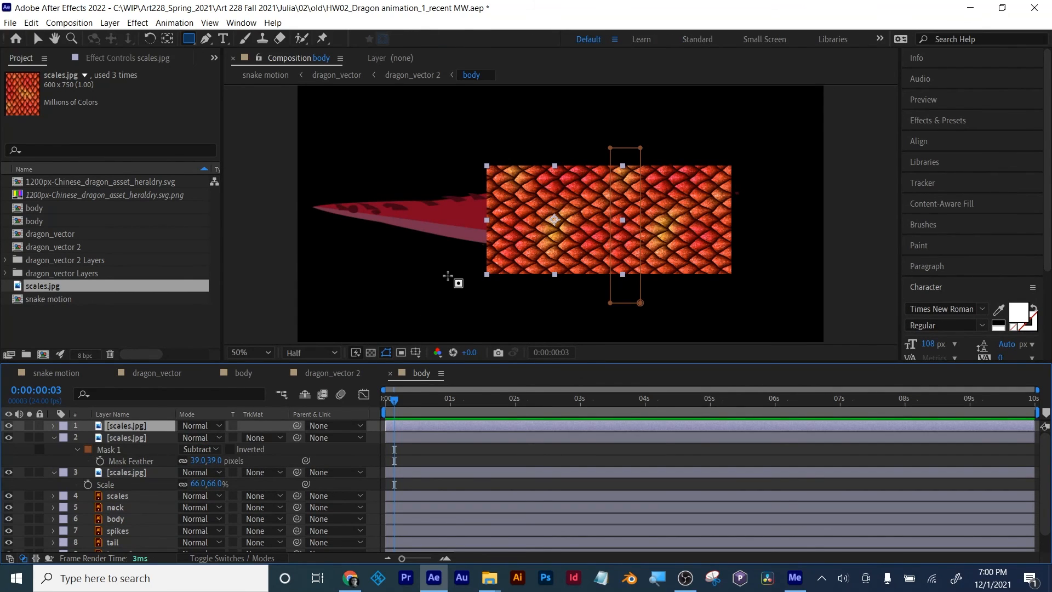
{"action": "left_click", "coordinate": [34, 38]}
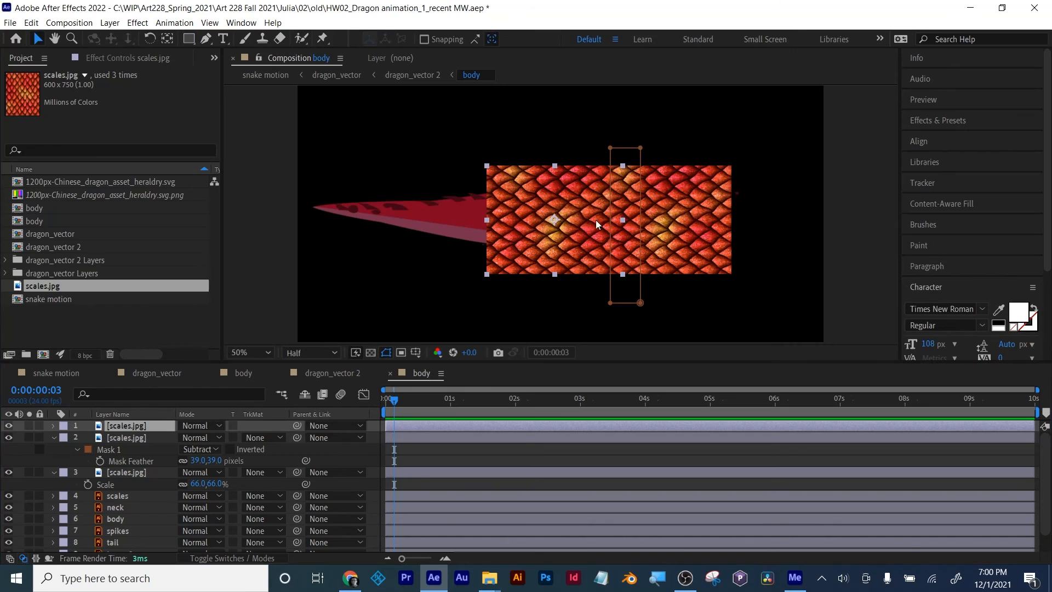
{"action": "left_click_drag", "start_coordinate": [571, 236], "coordinate": [464, 239]}
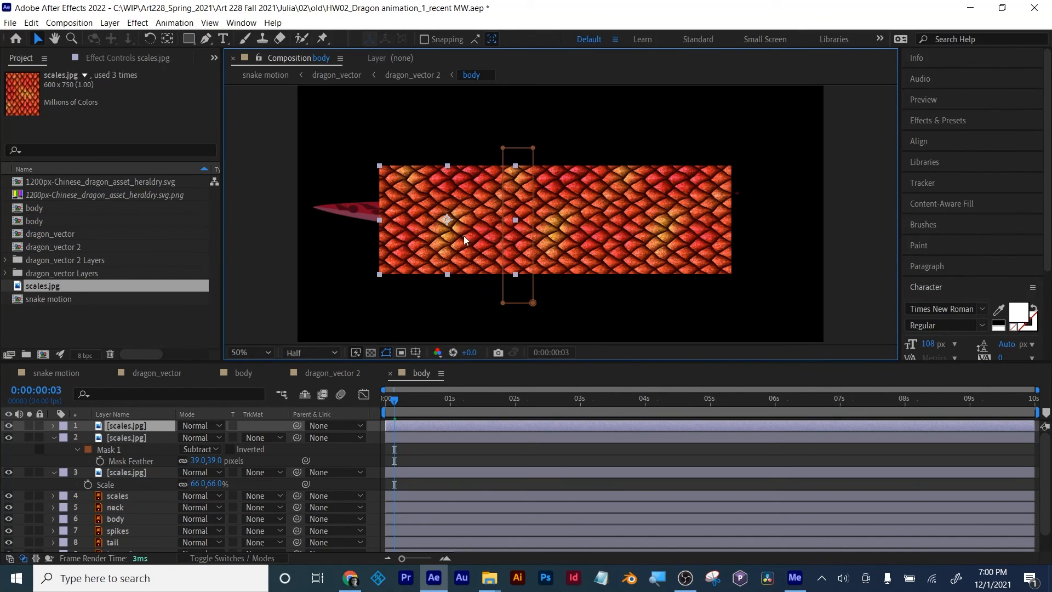
{"action": "left_click", "coordinate": [511, 448]}
{"action": "scroll", "coordinate": [464, 294], "scroll_direction": "up", "scroll_amount": 1}
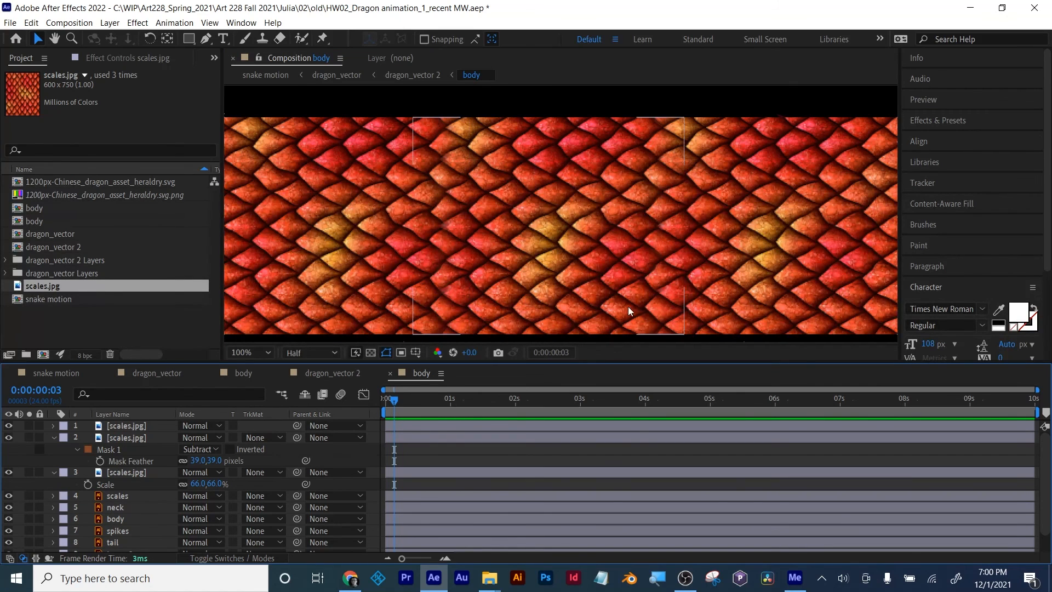
{"action": "scroll", "coordinate": [547, 272], "scroll_direction": "down", "scroll_amount": 1}
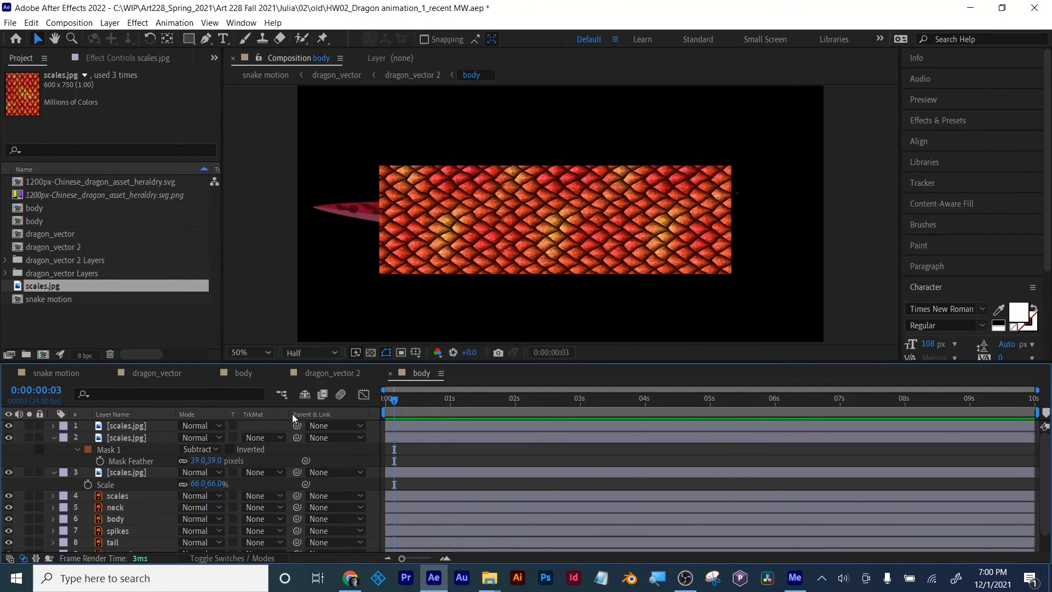
Step: Collapse the expanded scales layers, duplicate the topmost one and move the copy over the tip of the tail
{"action": "left_click", "coordinate": [54, 439]}
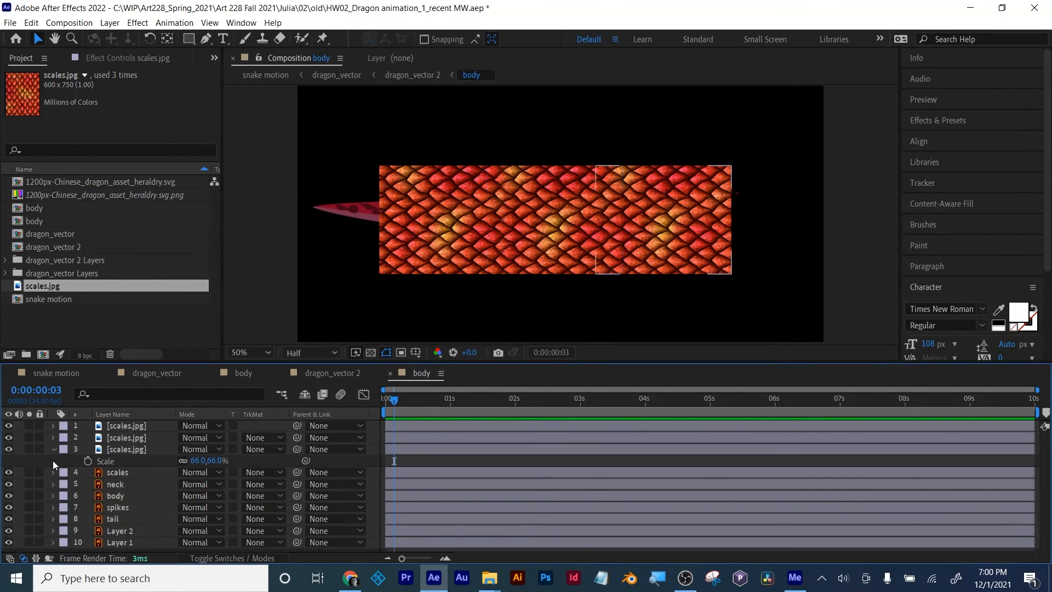
{"action": "left_click", "coordinate": [53, 450]}
{"action": "left_click", "coordinate": [133, 425]}
{"action": "key", "text": "ctrl+d"}
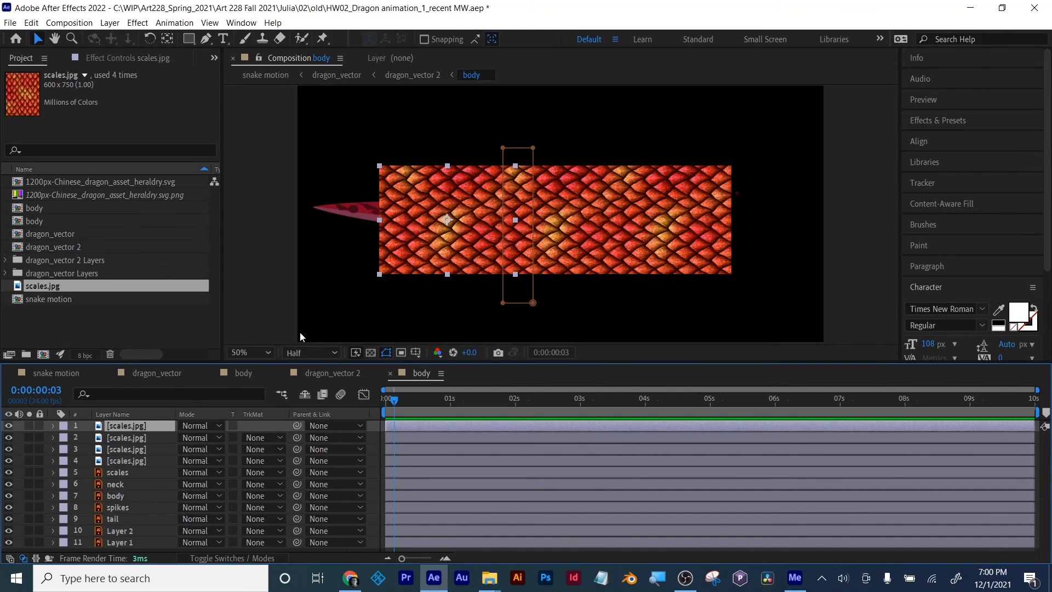
{"action": "left_click_drag", "start_coordinate": [464, 271], "coordinate": [380, 269]}
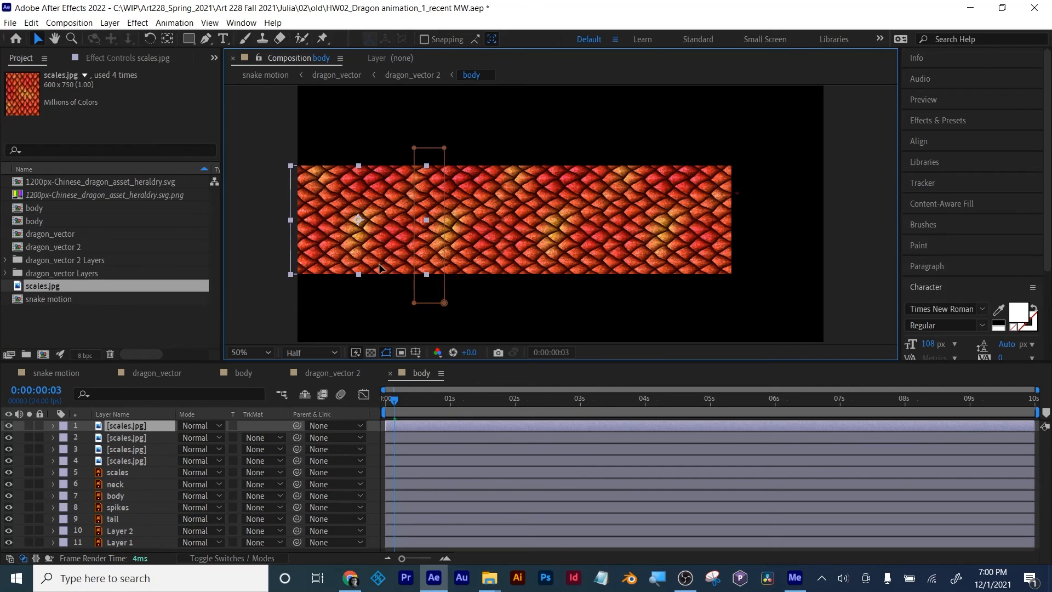
Step: Pre-compose the four scales.jpg layers as txtr, moving all attributes into the new composition
{"action": "left_click", "coordinate": [128, 461], "text": "shift"}
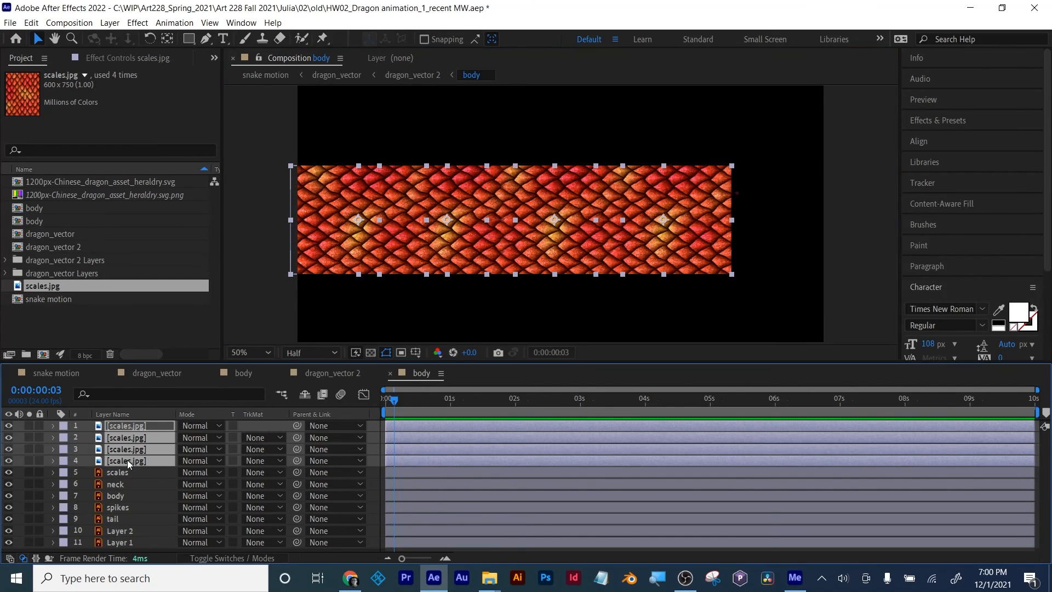
{"action": "right_click", "coordinate": [127, 461]}
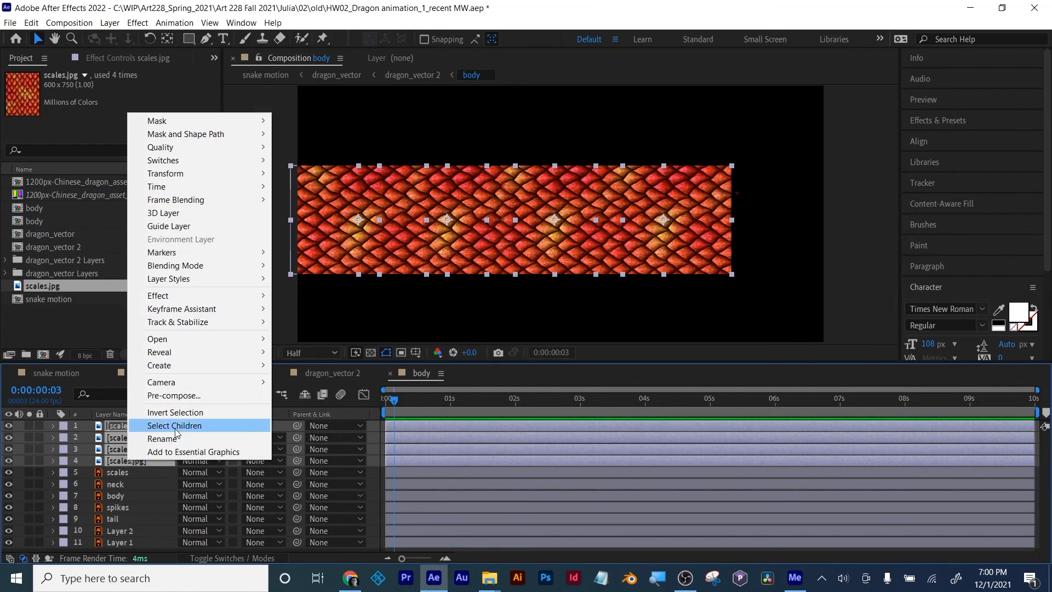
{"action": "left_click", "coordinate": [175, 396]}
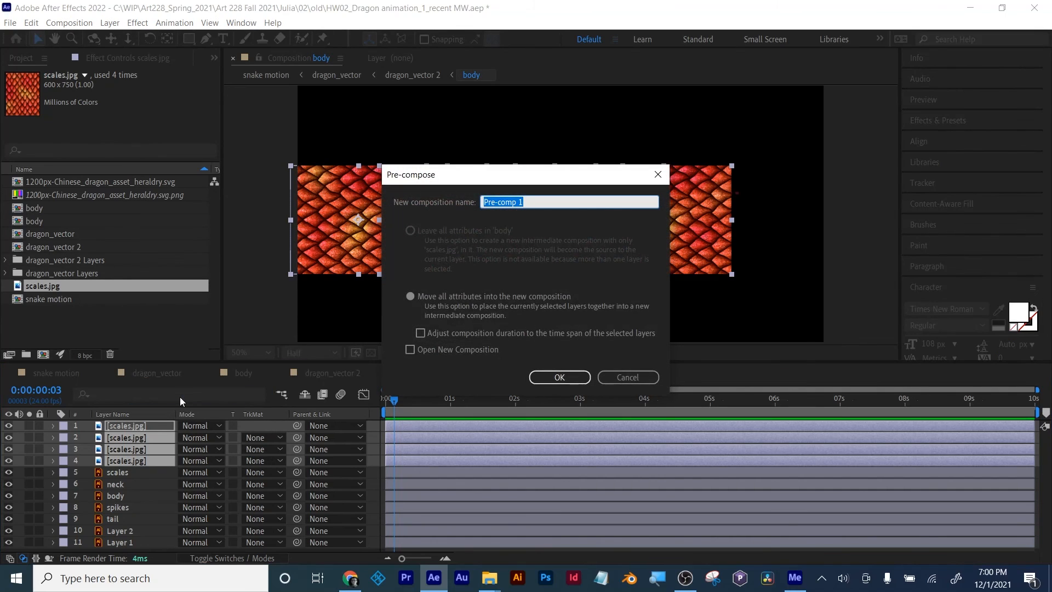
{"action": "type", "text": "txtr"}
{"action": "left_click", "coordinate": [478, 296]}
{"action": "left_click", "coordinate": [553, 376]}
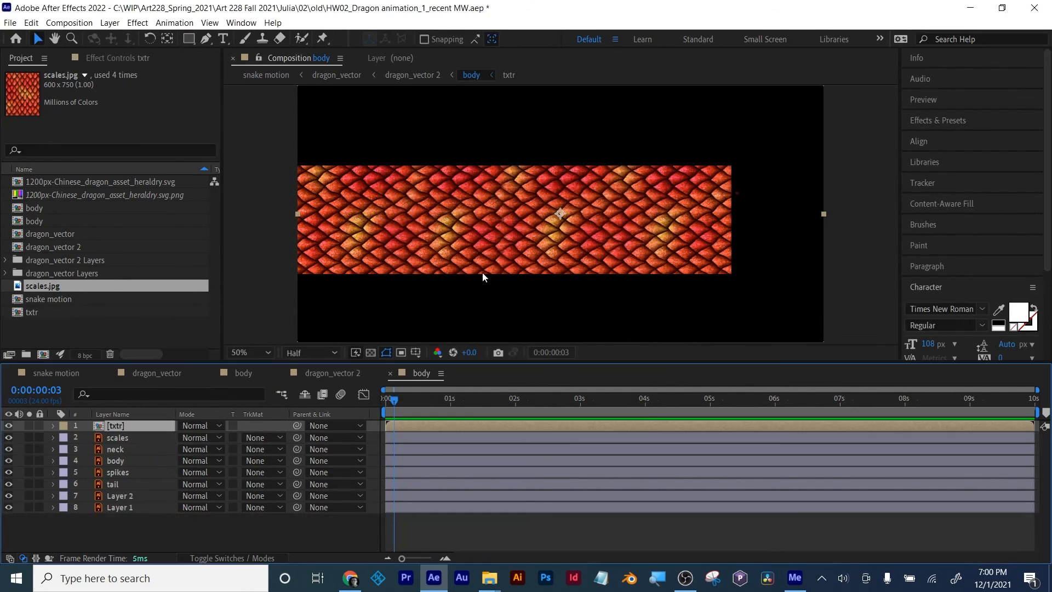
Step: Shift the txtr layer horizontally toward the neck end, setting its position to 1002, 540
{"action": "key", "text": "p"}
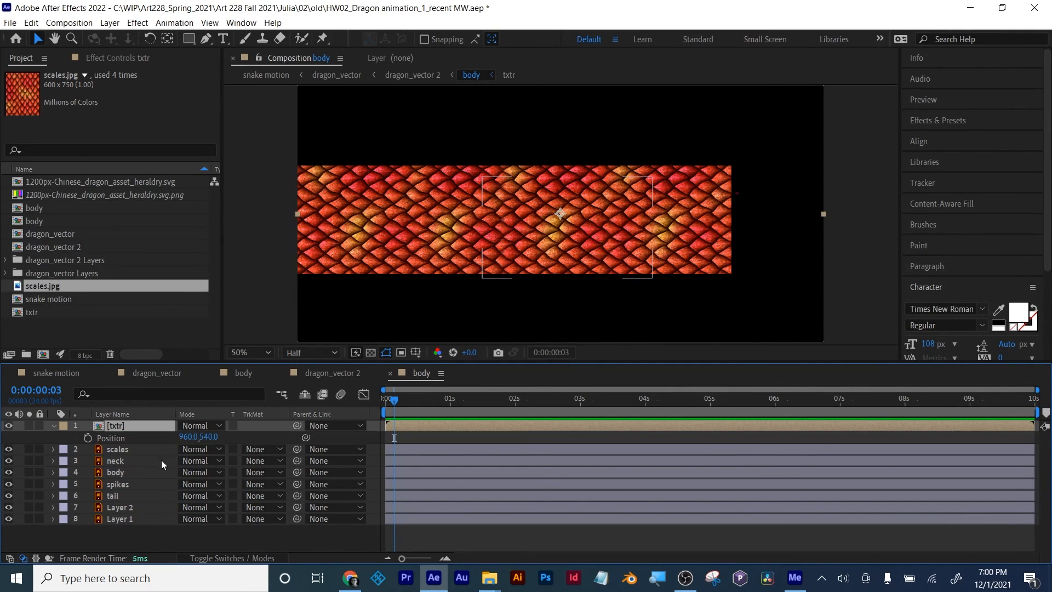
{"action": "mouse_move", "coordinate": [189, 437]}
{"action": "left_mouse_down"}
{"action": "mouse_move", "coordinate": [224, 431]}
{"action": "mouse_move", "coordinate": [206, 427]}
{"action": "left_mouse_up"}
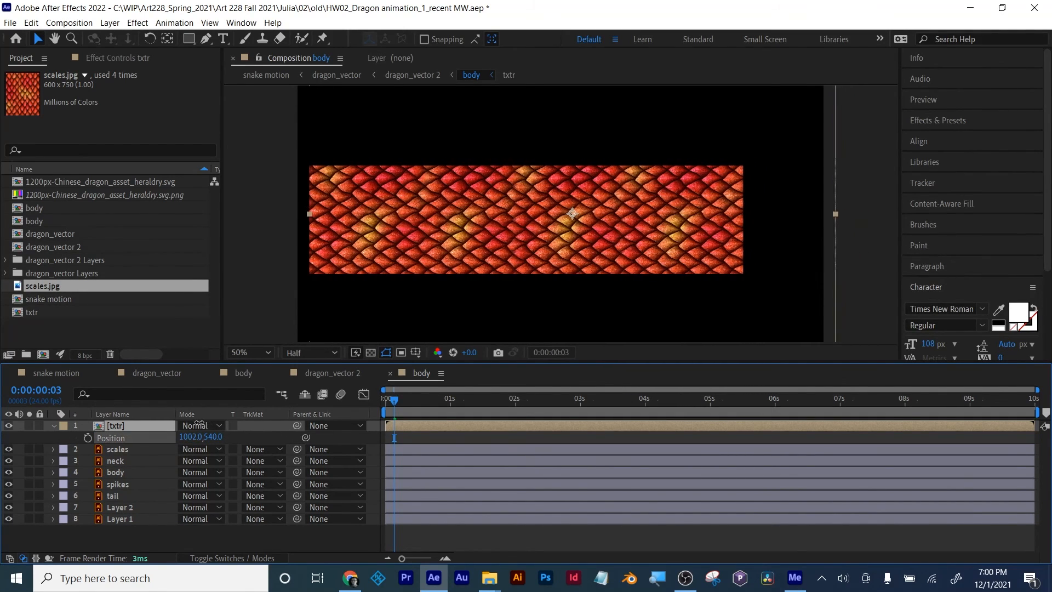
{"action": "left_click", "coordinate": [123, 537]}
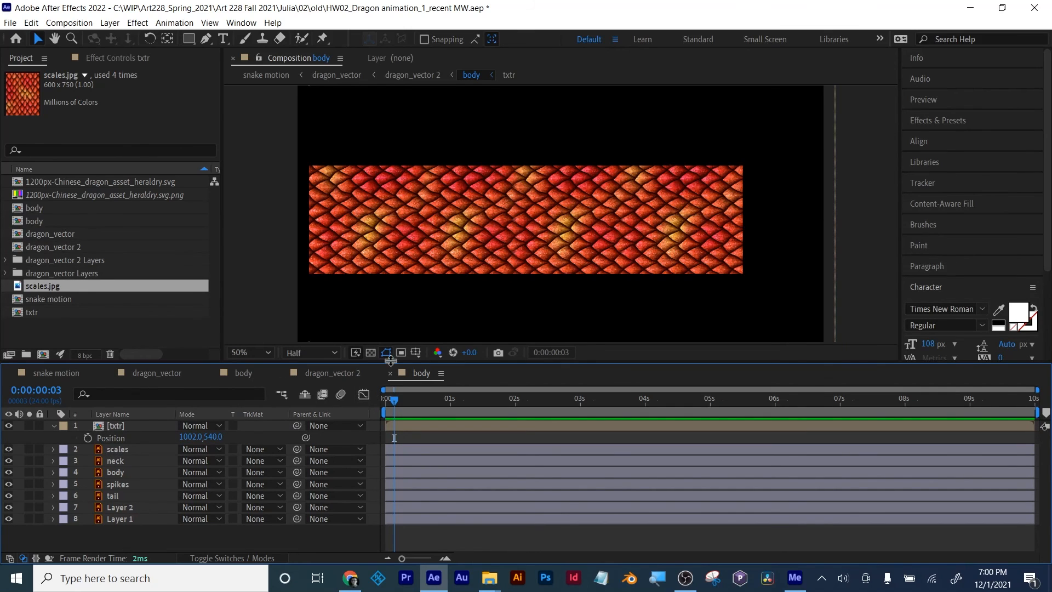
Step: Pre-compose all the dragon artwork layers below txtr as Dragon body Matte, moving all attributes, and collapse the txtr layer's properties
{"action": "left_click", "coordinate": [116, 450]}
{"action": "left_click", "coordinate": [122, 520], "text": "shift"}
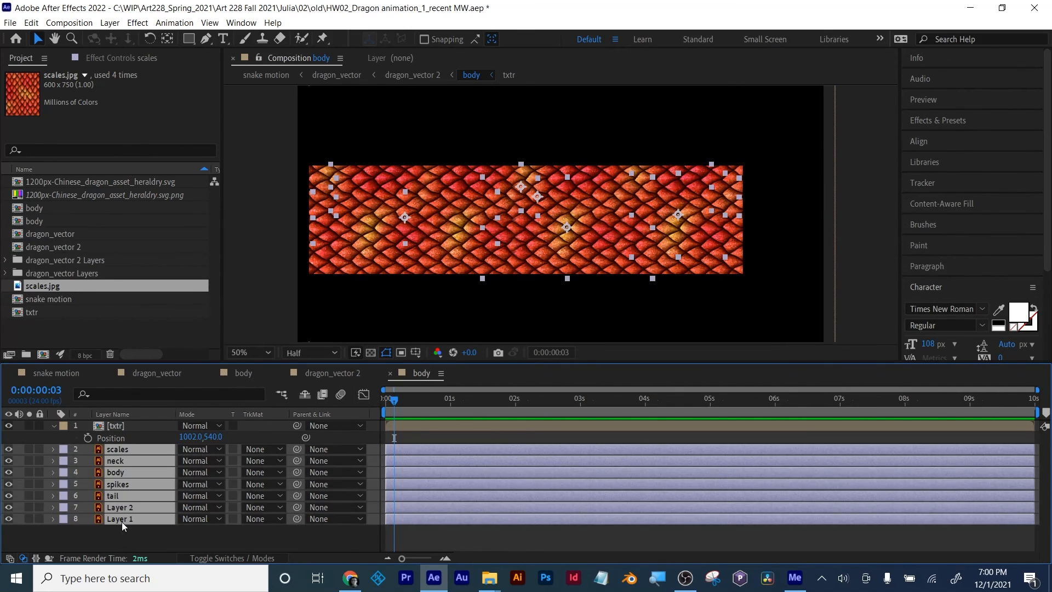
{"action": "right_click", "coordinate": [122, 522]}
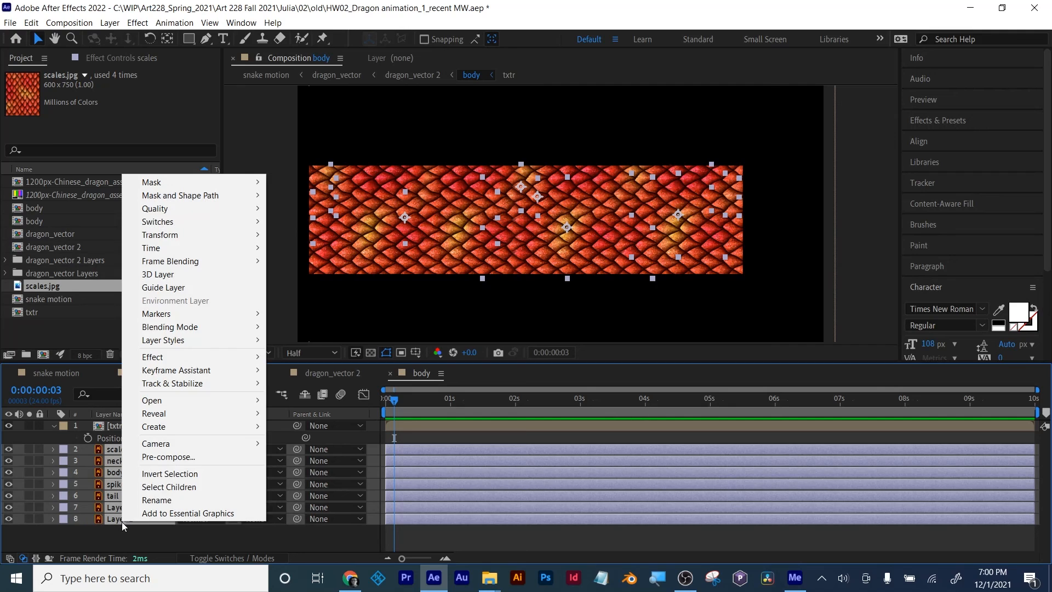
{"action": "left_click", "coordinate": [163, 457]}
{"action": "type", "text": "Dragon body Matte"}
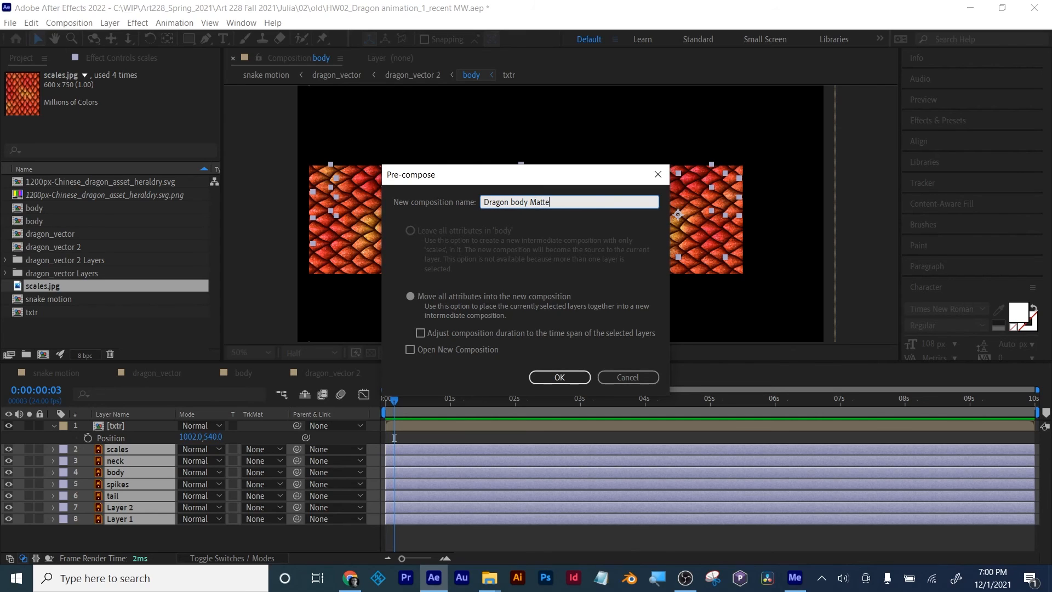
{"action": "left_click", "coordinate": [410, 296]}
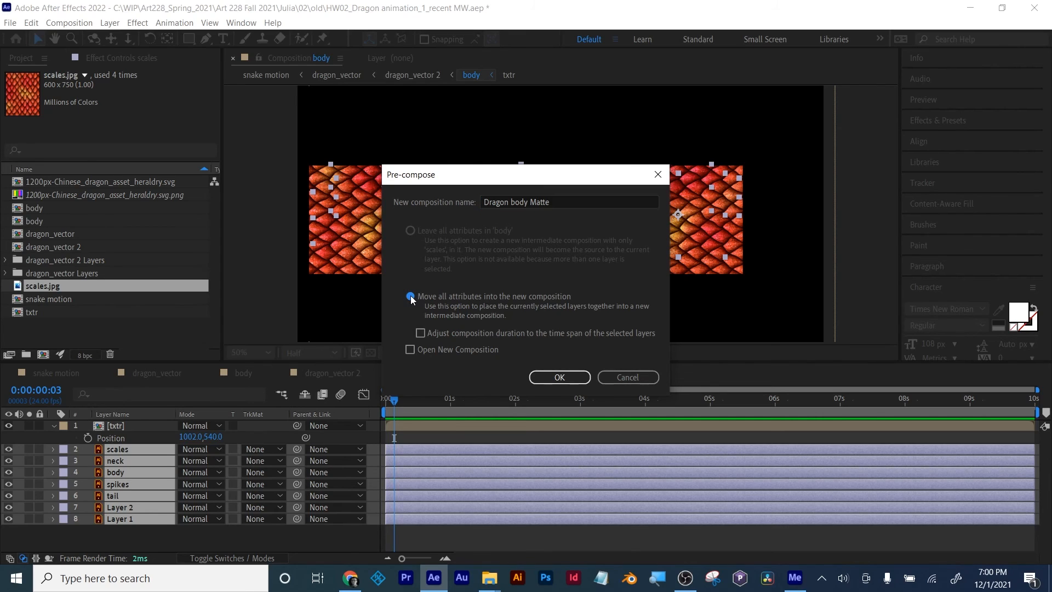
{"action": "left_click", "coordinate": [565, 378]}
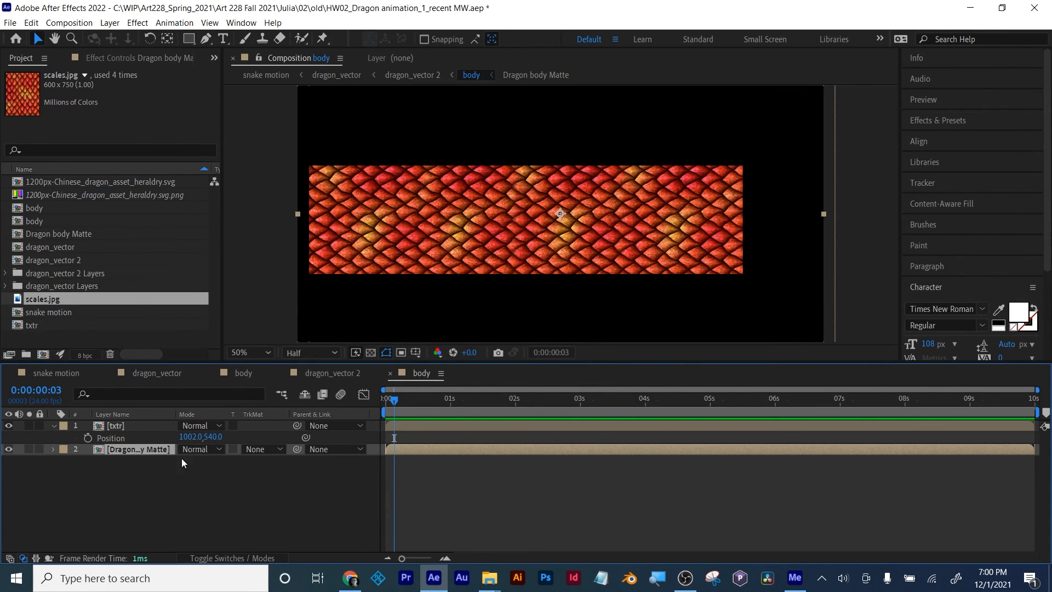
{"action": "left_click", "coordinate": [128, 459]}
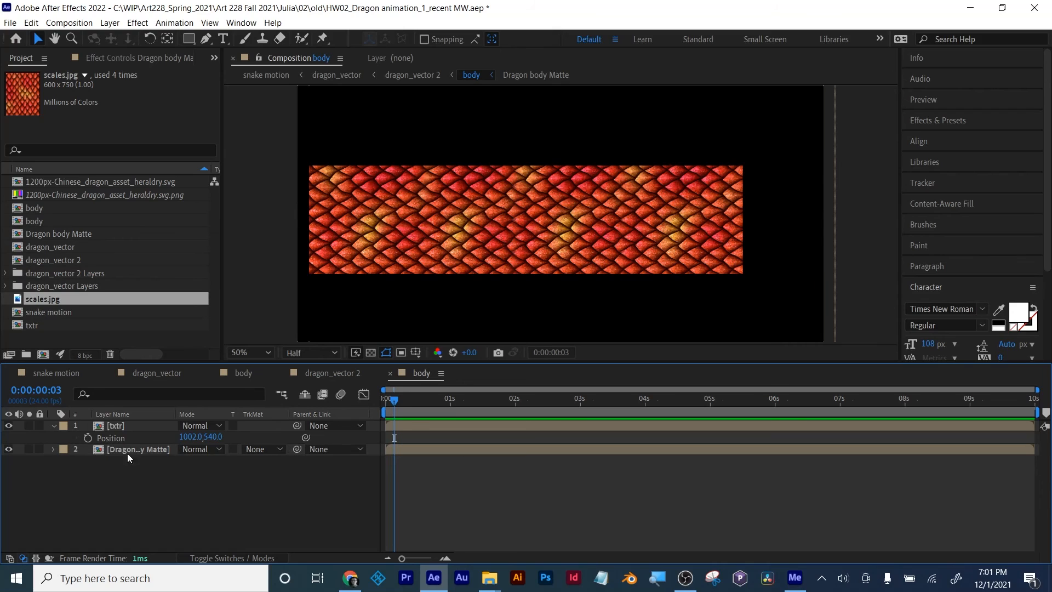
{"action": "left_click", "coordinate": [53, 426]}
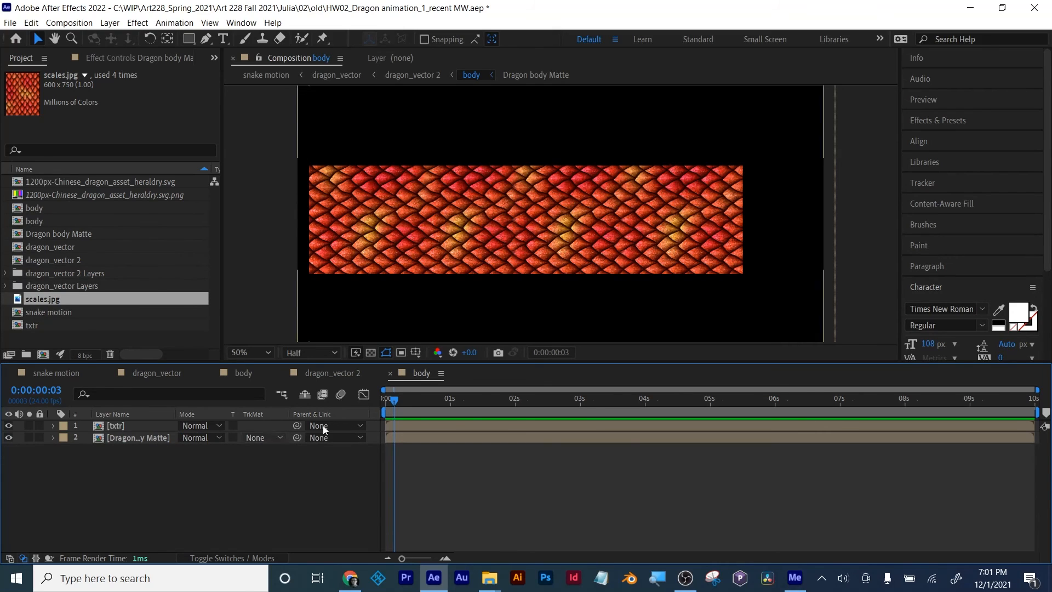
Step: Duplicate the Dragon body Matte layer and move the copy above the txtr layer
{"action": "left_click", "coordinate": [121, 440]}
{"action": "key", "text": "ctrl+d"}
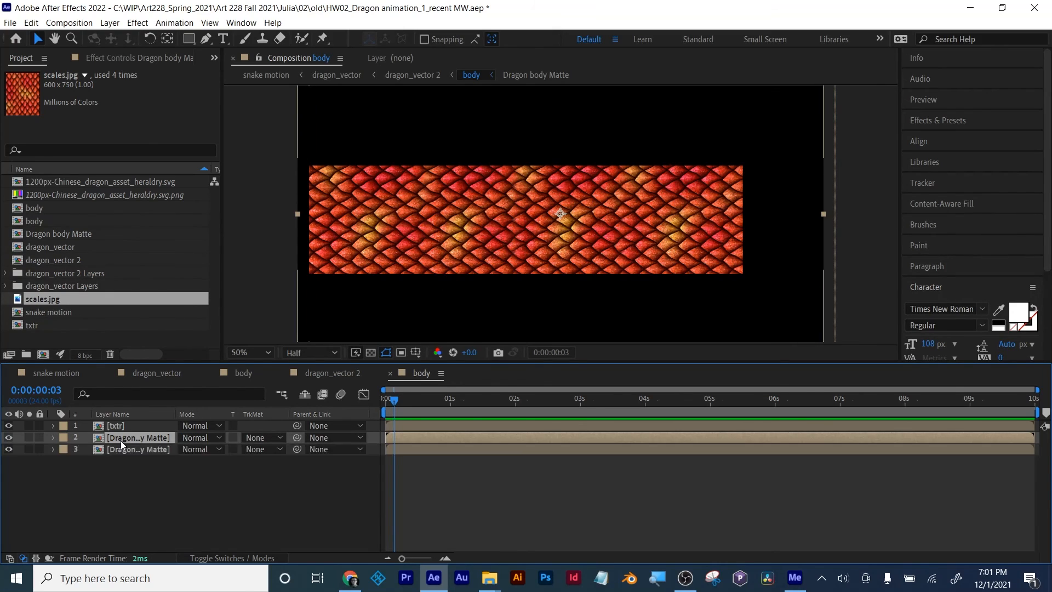
{"action": "left_click_drag", "start_coordinate": [120, 440], "coordinate": [123, 423]}
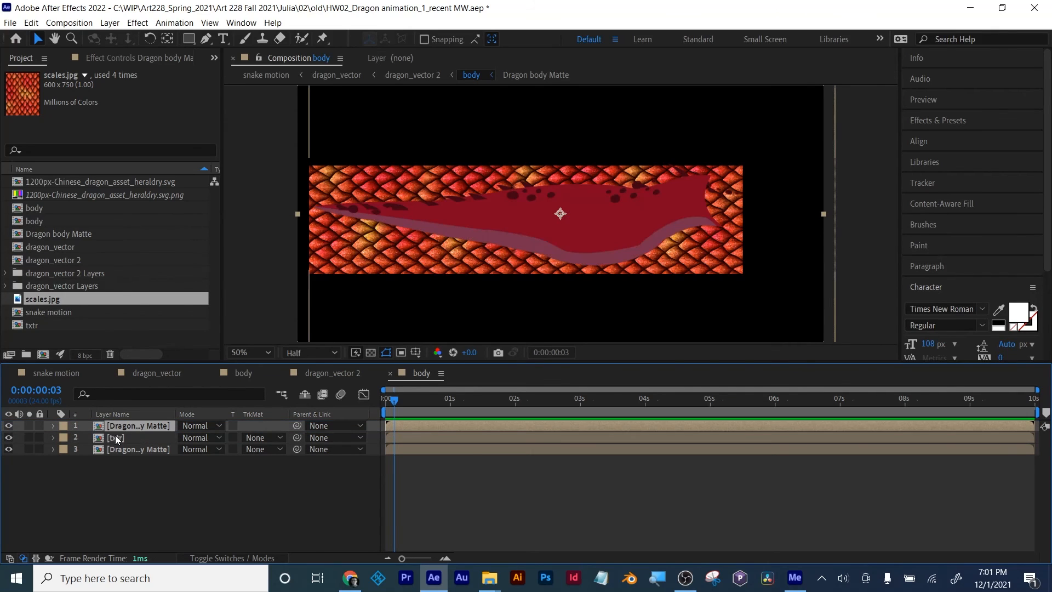
Step: Set the txtr layer's track matte to Alpha Matte using the Dragon body Matte layer directly above it
{"action": "left_click", "coordinate": [114, 439]}
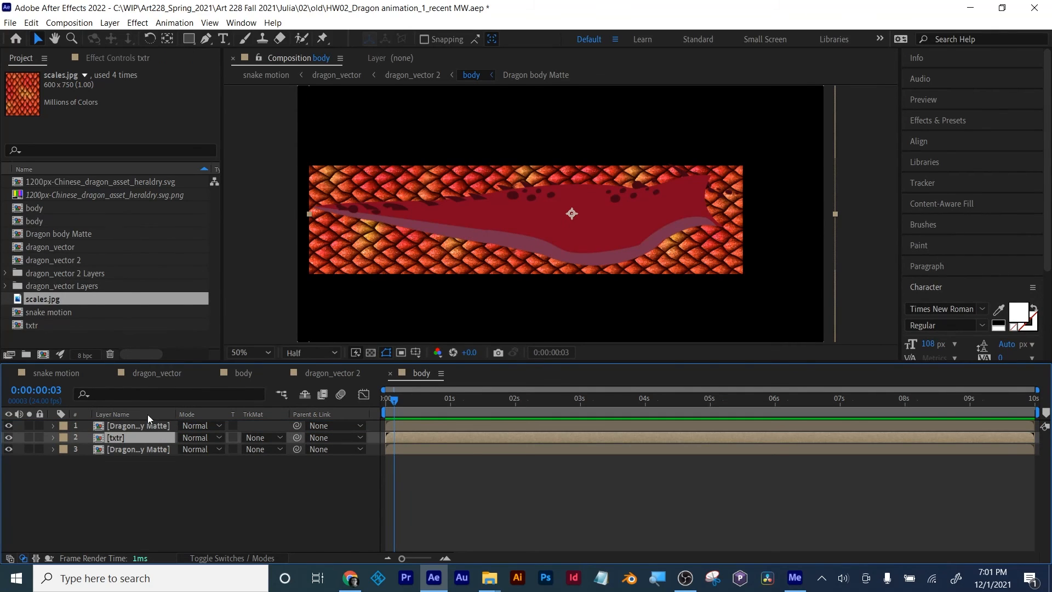
{"action": "left_click", "coordinate": [114, 425]}
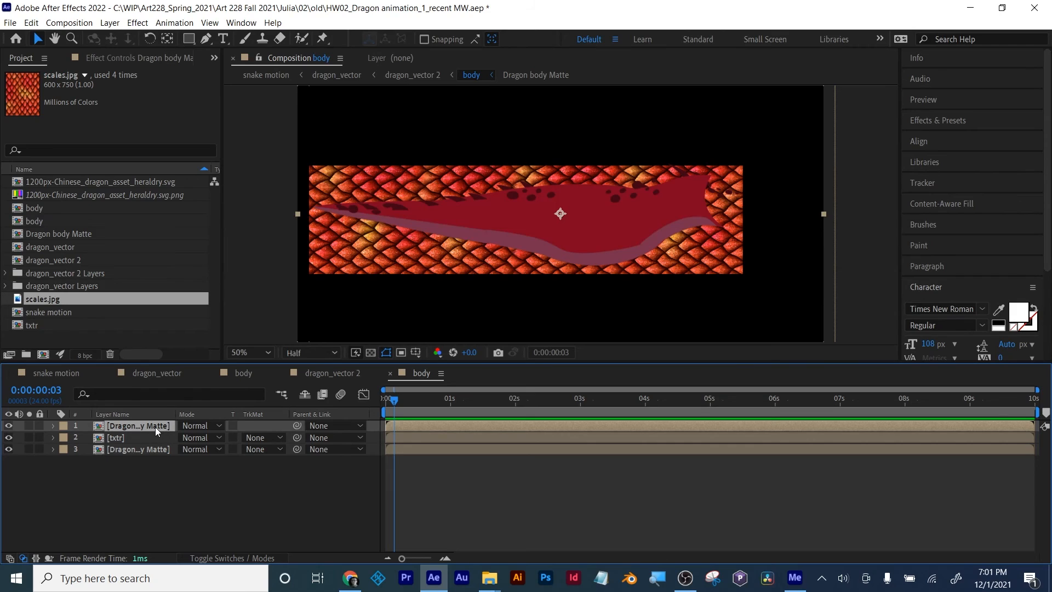
{"action": "left_click", "coordinate": [114, 438]}
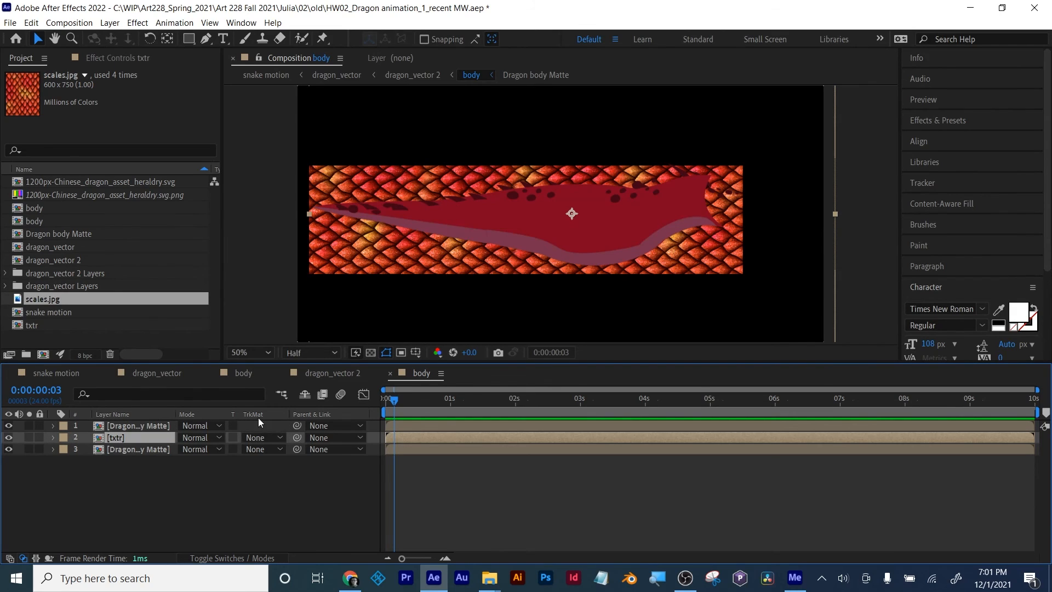
{"action": "left_click", "coordinate": [238, 559]}
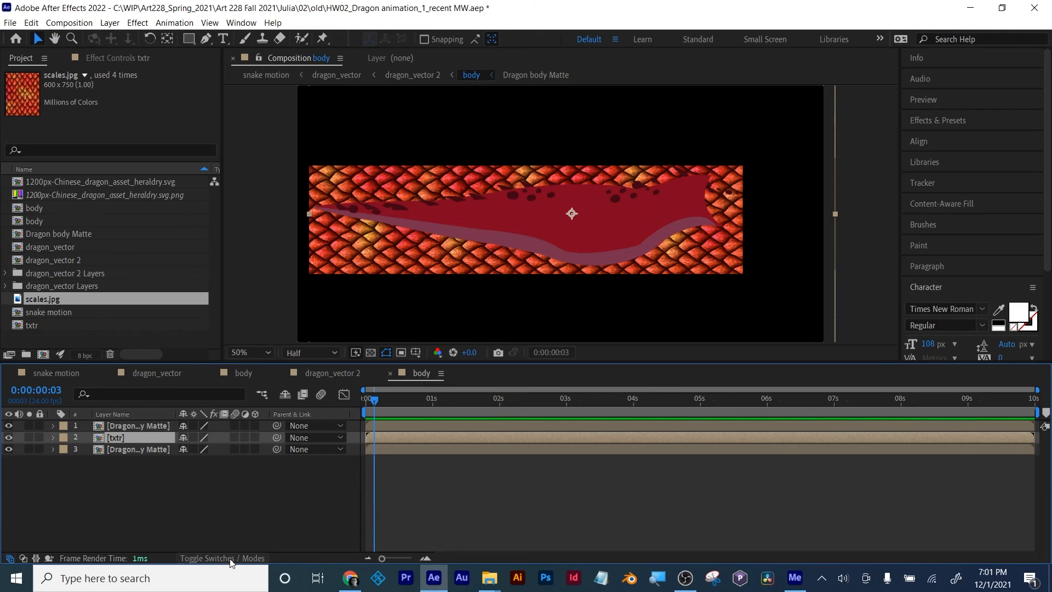
{"action": "left_click", "coordinate": [241, 558]}
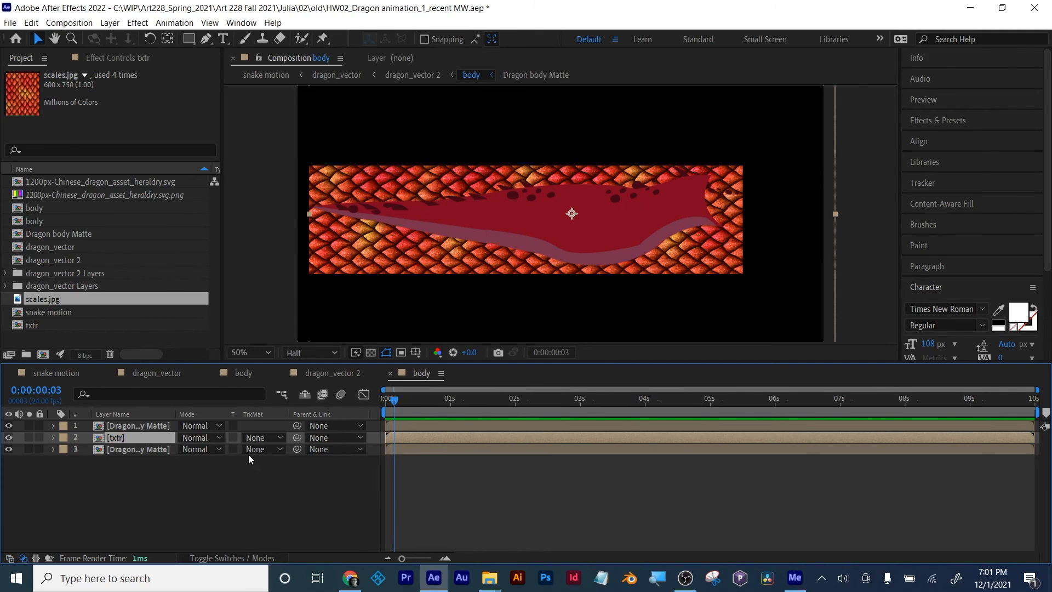
{"action": "left_click", "coordinate": [120, 426]}
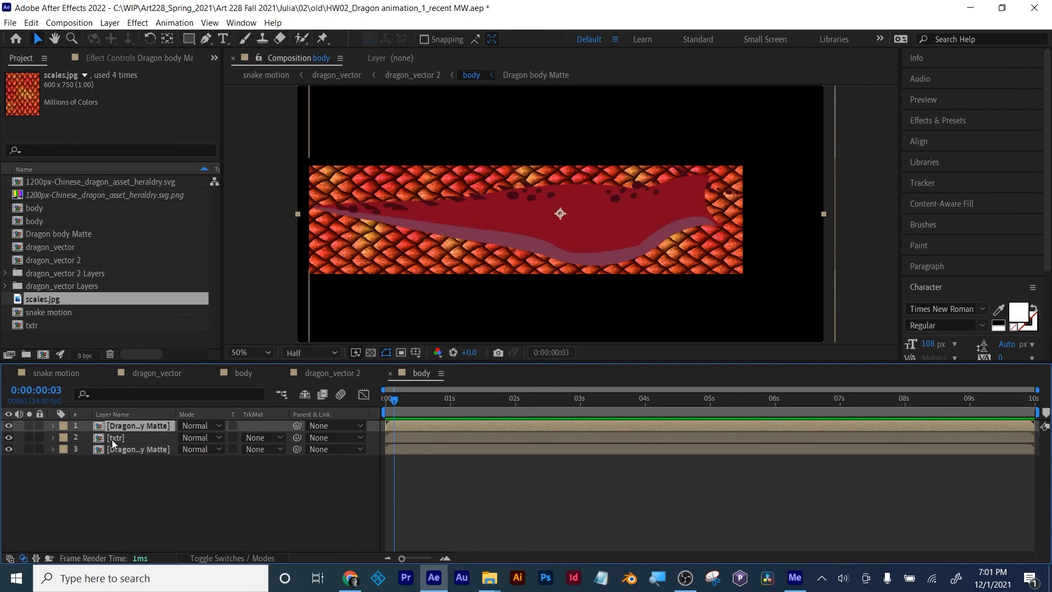
{"action": "left_click", "coordinate": [113, 439]}
{"action": "left_click", "coordinate": [259, 439]}
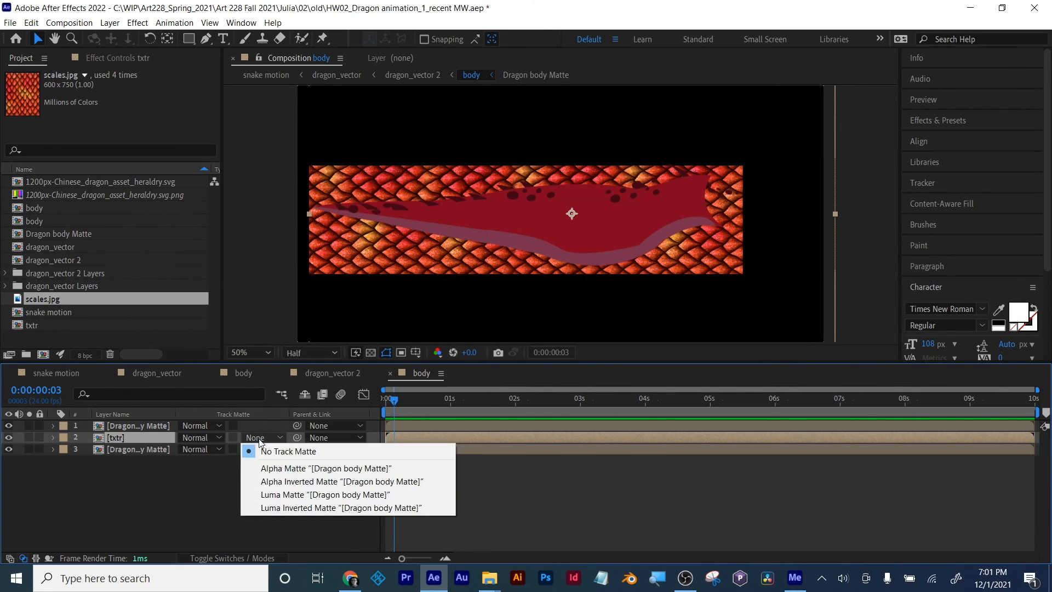
{"action": "left_click", "coordinate": [275, 469]}
{"action": "left_click", "coordinate": [274, 466]}
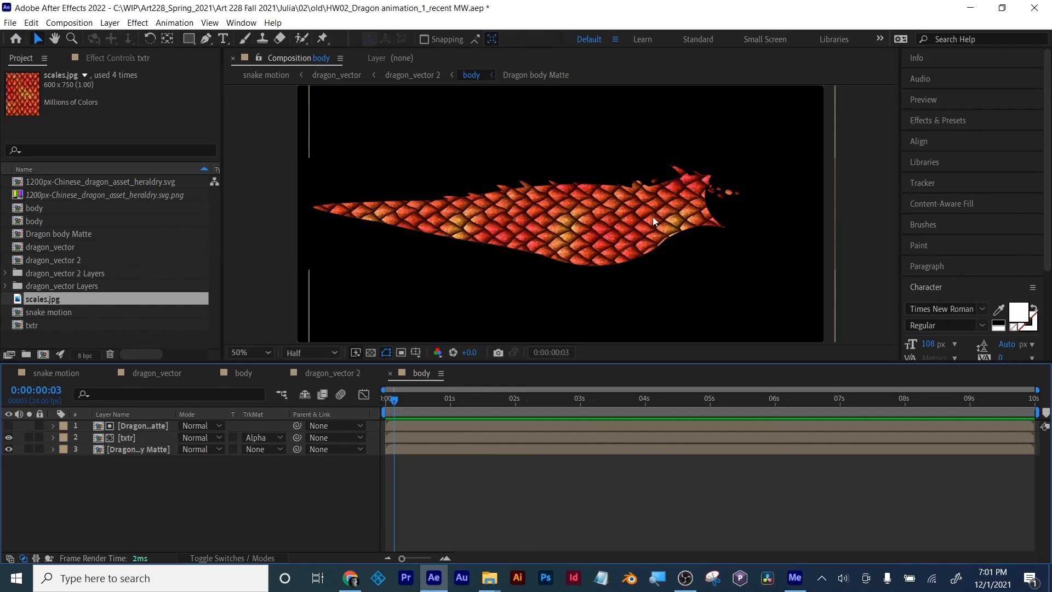
Step: Try the Screen, Color Burn and Multiply blending modes on the txtr layer
{"action": "left_click", "coordinate": [124, 440]}
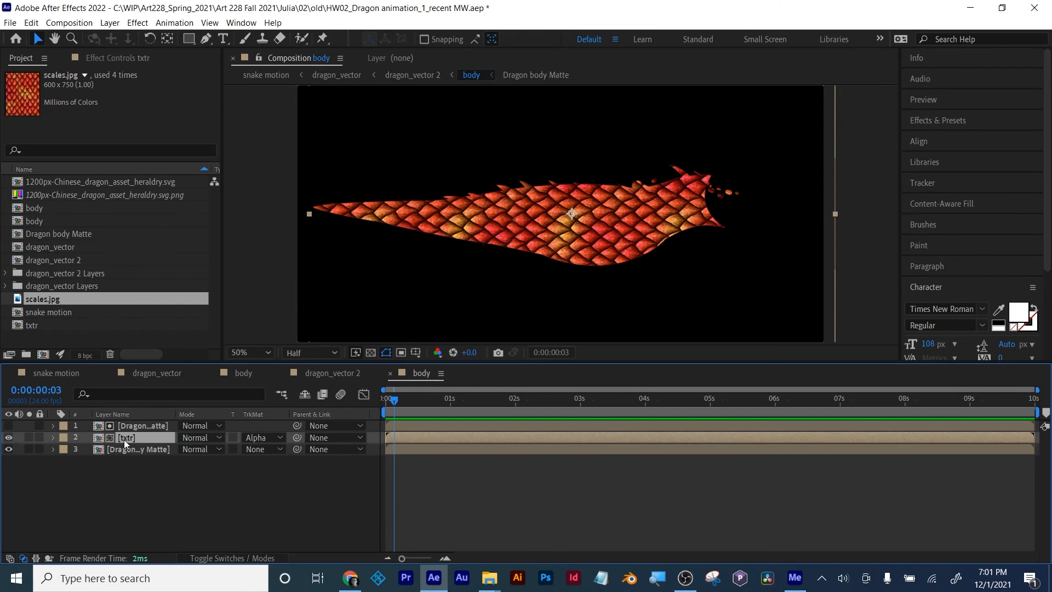
{"action": "left_click", "coordinate": [196, 443]}
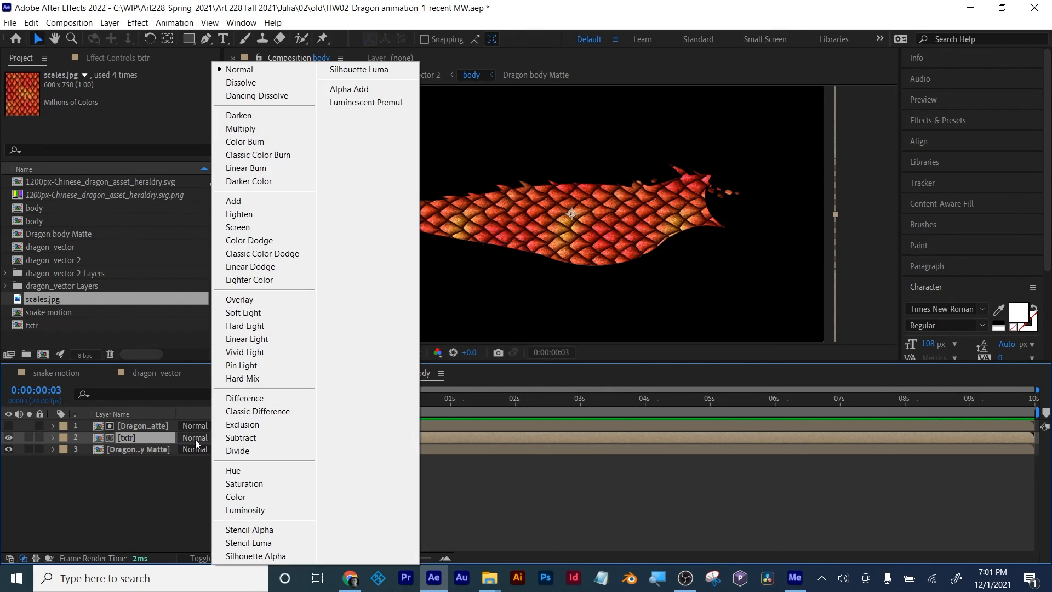
{"action": "left_click", "coordinate": [241, 232]}
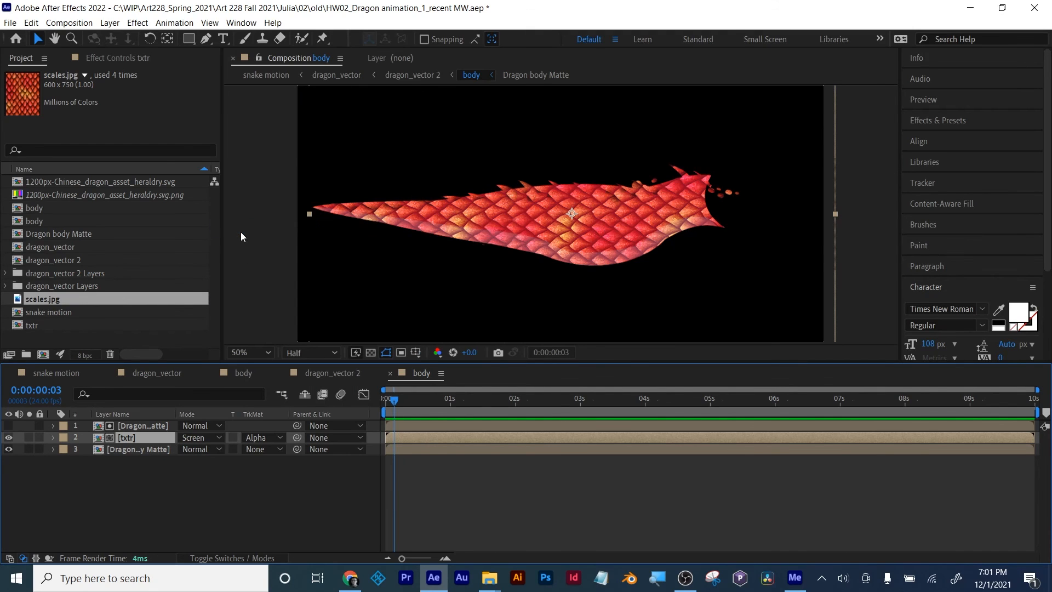
{"action": "left_click", "coordinate": [201, 440]}
{"action": "left_click", "coordinate": [227, 143]}
{"action": "left_click", "coordinate": [211, 437]}
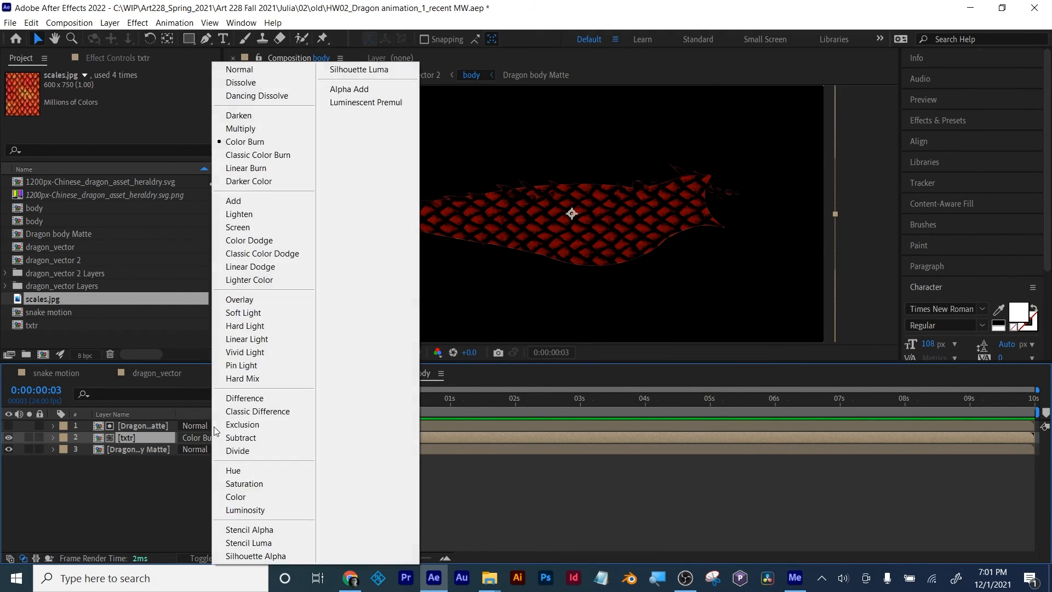
{"action": "left_click", "coordinate": [258, 129]}
Step: Set the txtr layer's blending mode to Overlay and deselect the layer
{"action": "left_click", "coordinate": [209, 437]}
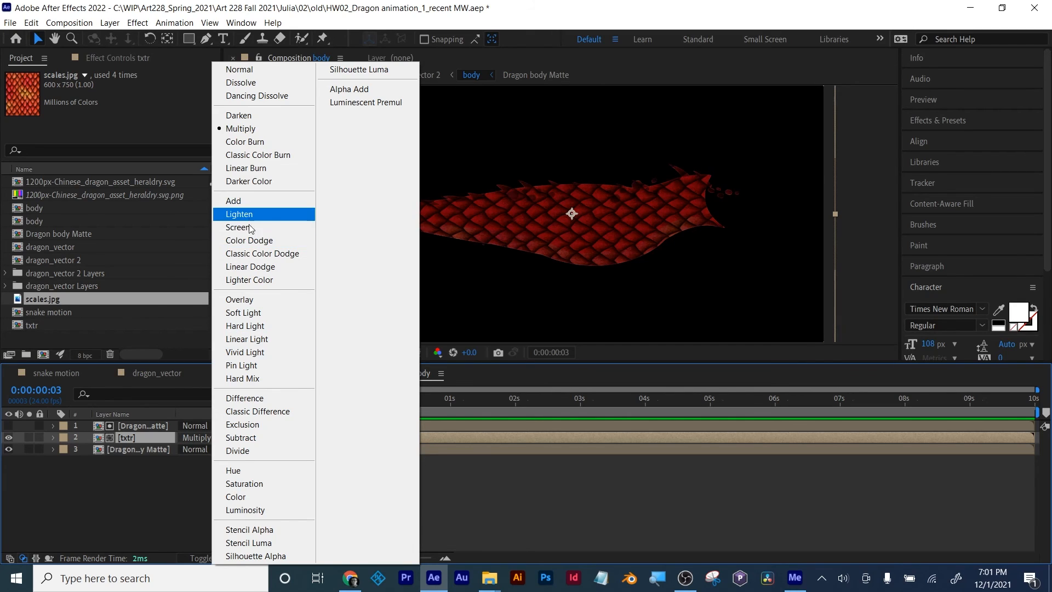
{"action": "left_click", "coordinate": [239, 301]}
{"action": "left_click", "coordinate": [245, 492]}
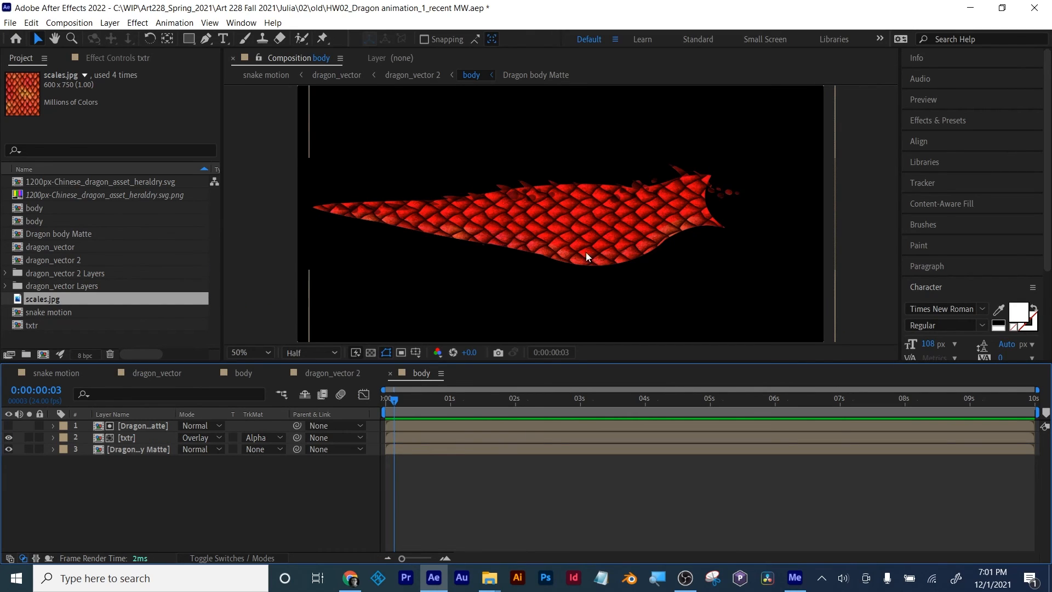
Step: Check the snake motion, dragon_vector and older body compositions for the scales texture, ending in dragon_vector 2
{"action": "left_click", "coordinate": [49, 373]}
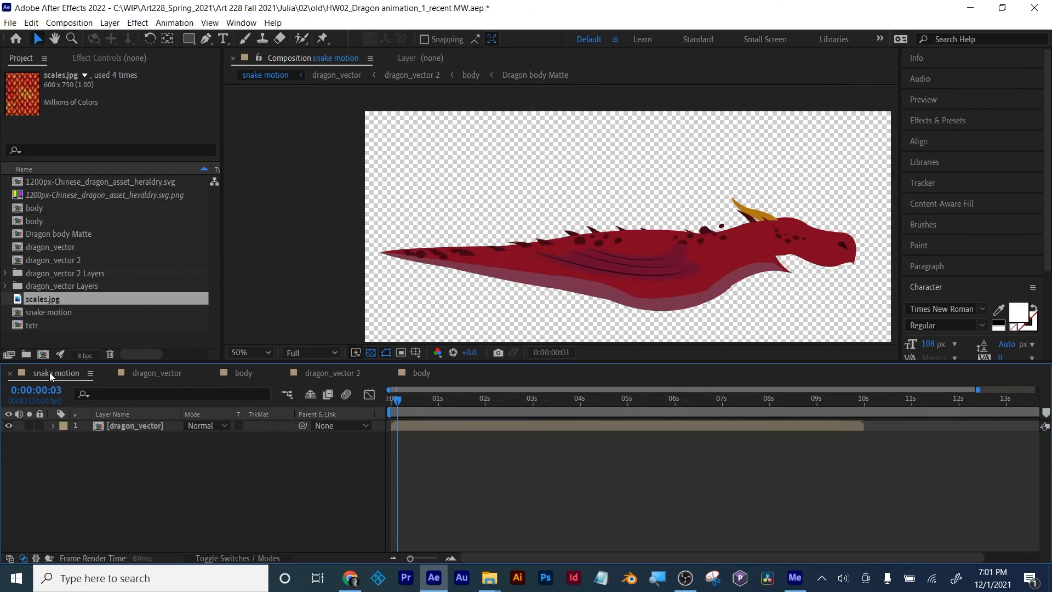
{"action": "left_click", "coordinate": [140, 374]}
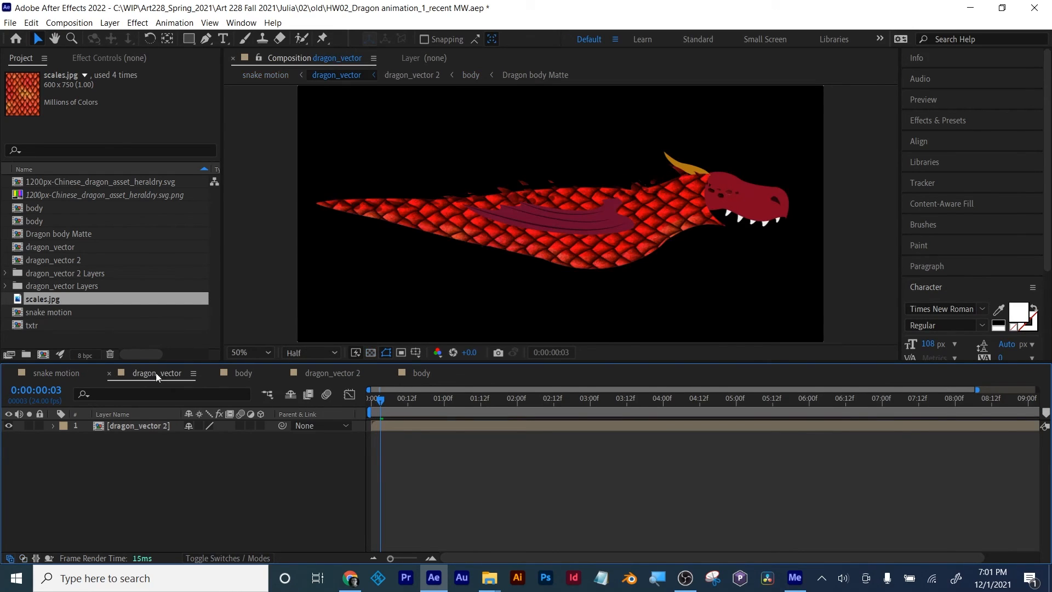
{"action": "left_click", "coordinate": [238, 373]}
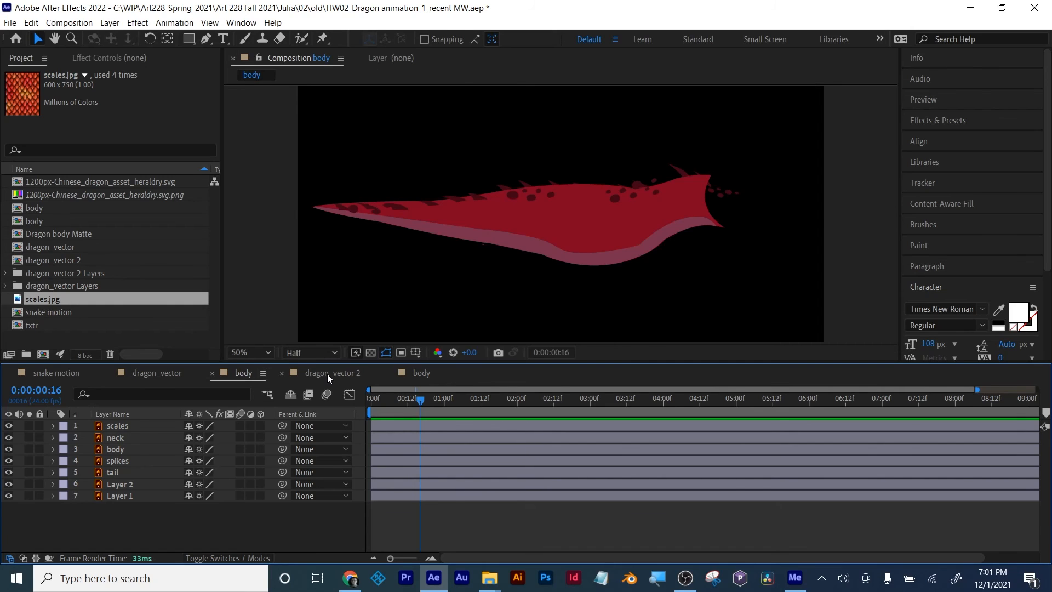
{"action": "left_click", "coordinate": [328, 374]}
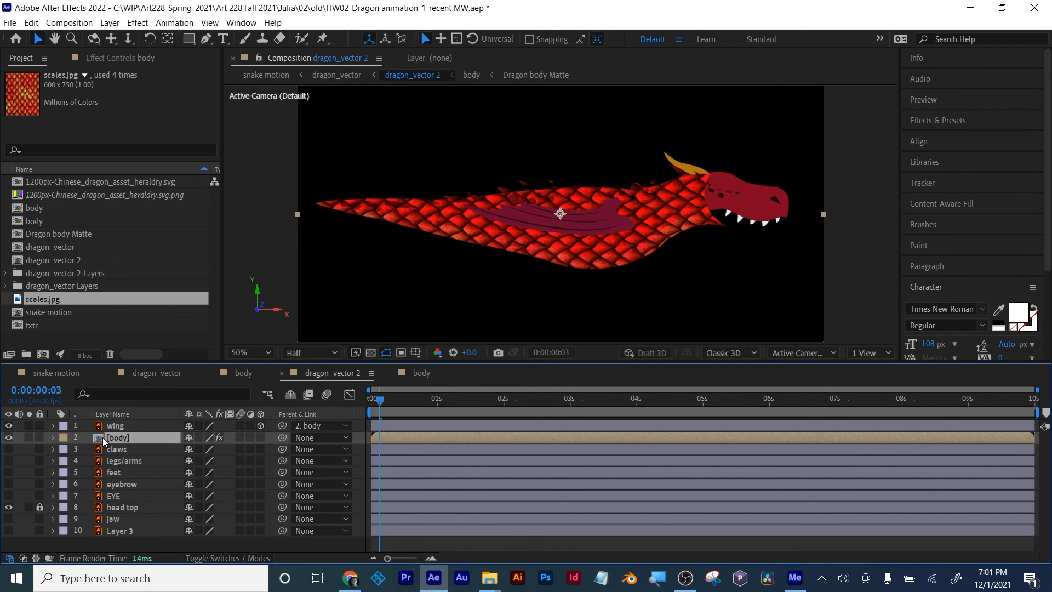
Step: Reveal and collapse the body layer's puppet keyframes, and scrub through the first seconds to preview the textured body's motion
{"action": "key", "text": "u"}
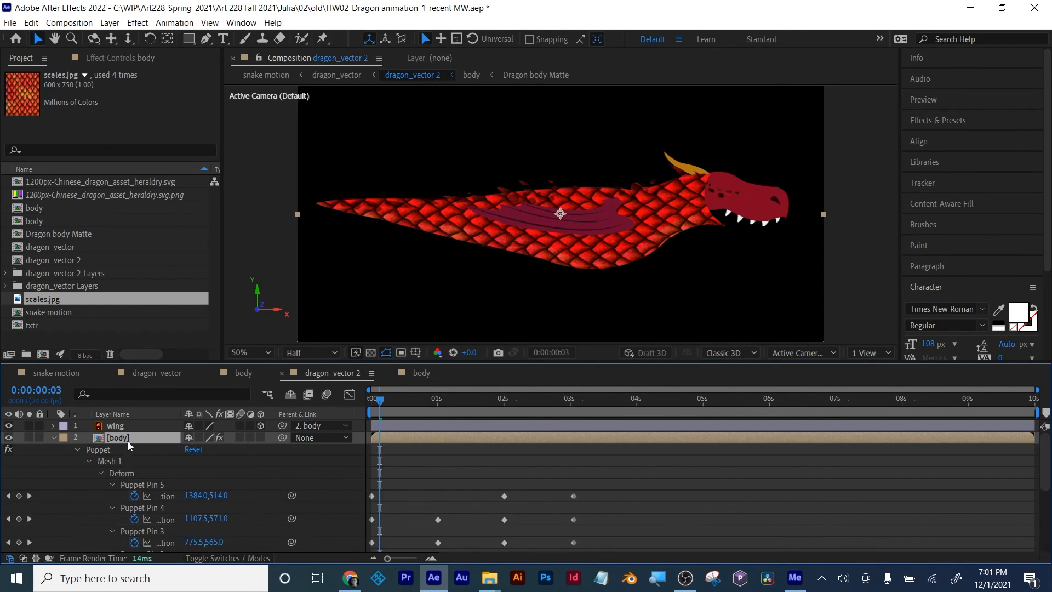
{"action": "key", "text": "u"}
{"action": "left_click_drag", "start_coordinate": [382, 402], "coordinate": [639, 402]}
{"action": "mouse_move", "coordinate": [548, 409]}
{"action": "left_mouse_down"}
{"action": "mouse_move", "coordinate": [365, 419]}
{"action": "mouse_move", "coordinate": [559, 407]}
{"action": "left_mouse_up"}
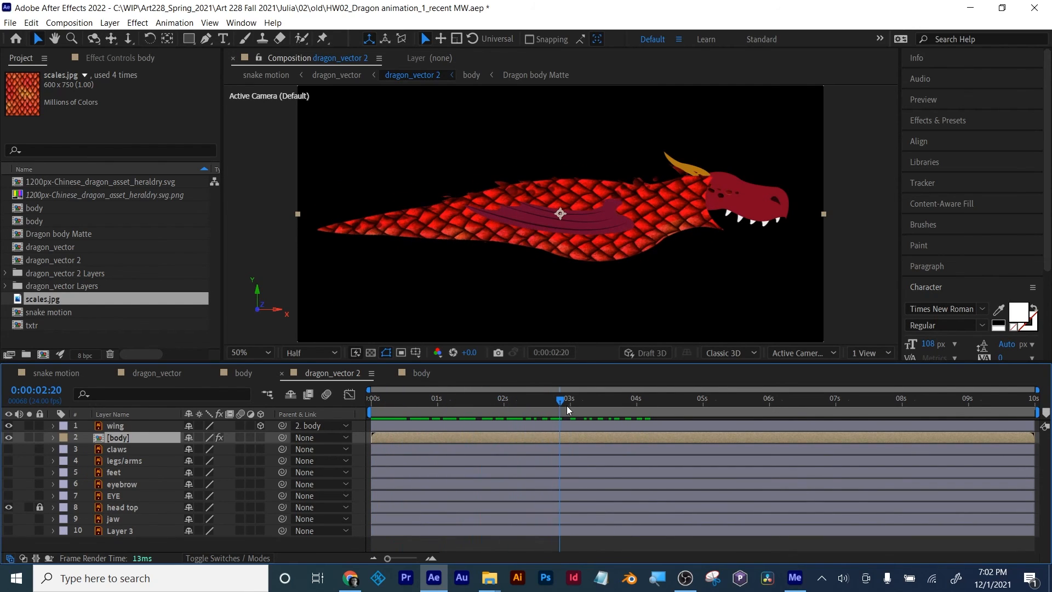
Step: Save the project as an incremented version, HW02_Dragon animation_1_recent MW 2.aep, and inspect the scales up close
{"action": "key", "text": "ctrl+alt+shift+s"}
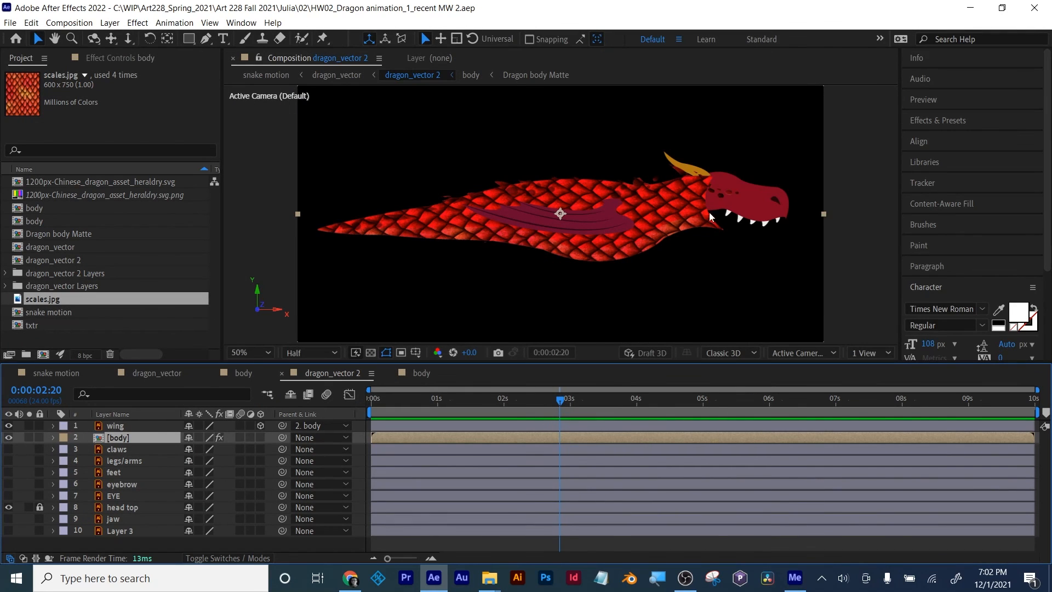
{"action": "key", "text": "period"}
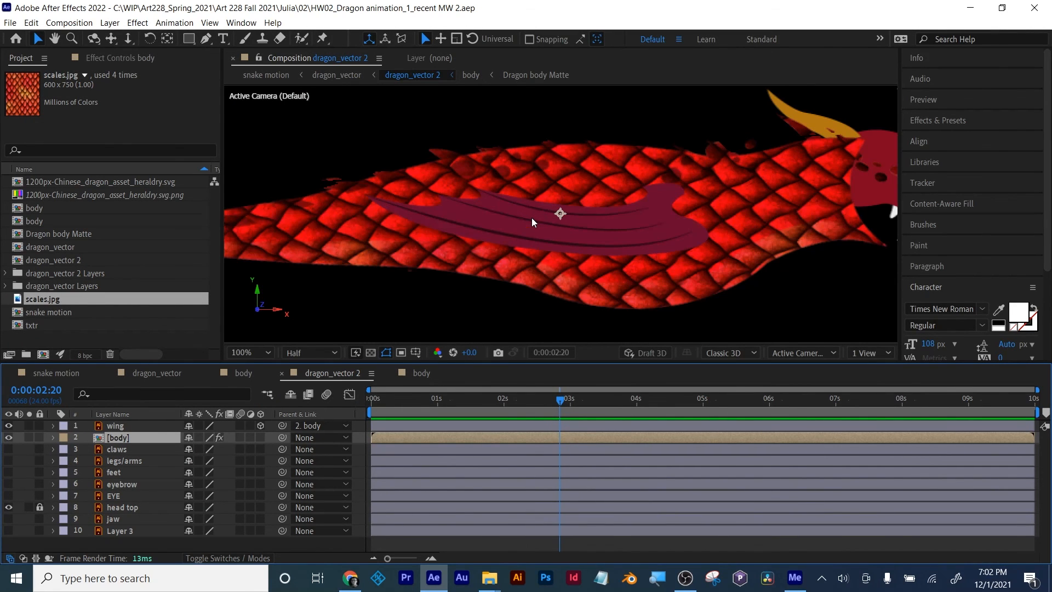
{"action": "key", "text": "comma"}
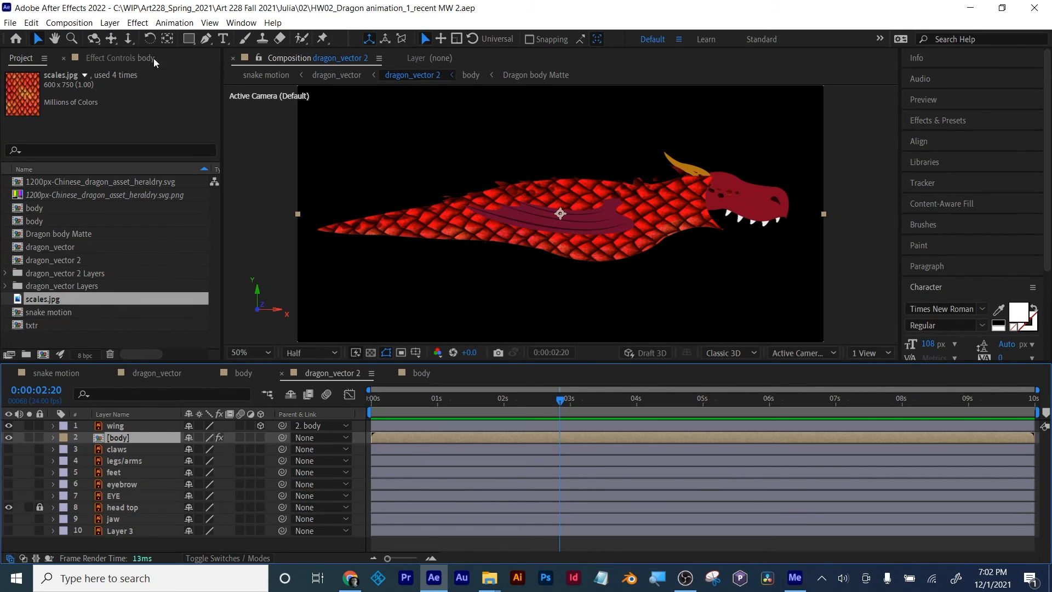
Step: Open the existing project dragon_HW02_textured & movement.aep with its dragon_vector 5 composition
{"action": "left_click", "coordinate": [11, 24]}
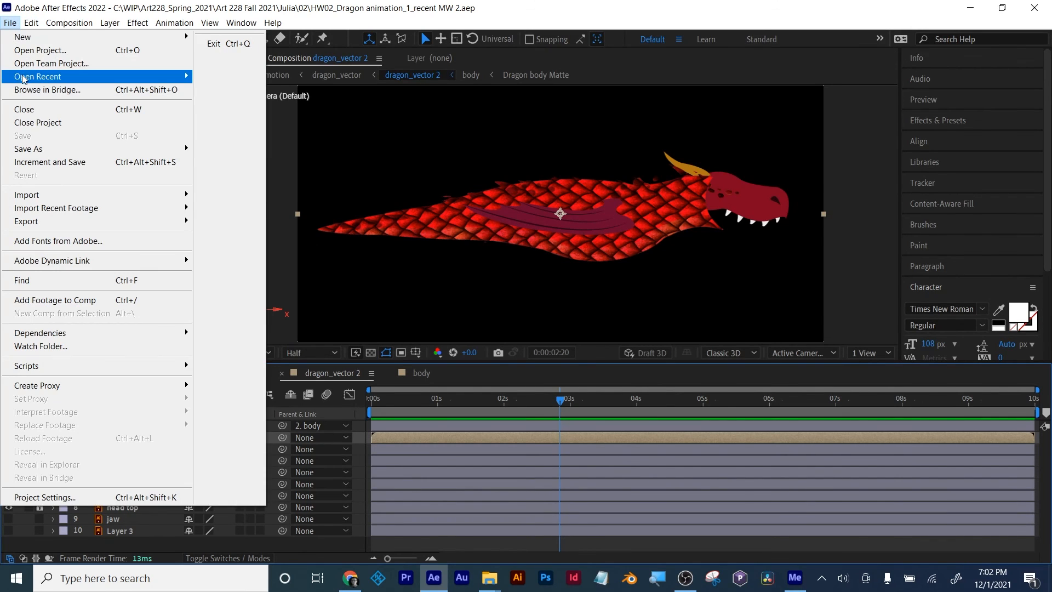
{"action": "mouse_move", "coordinate": [26, 71]}
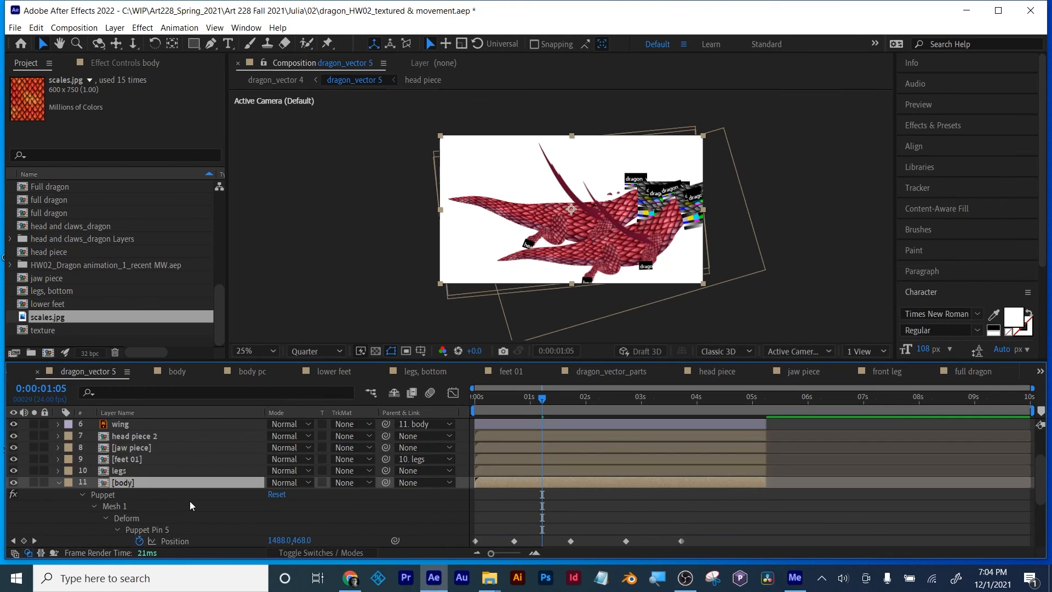
{"action": "scroll", "coordinate": [190, 501], "scroll_direction": "down", "scroll_amount": 5}
{"action": "scroll", "coordinate": [232, 506], "scroll_direction": "up", "scroll_amount": 5}
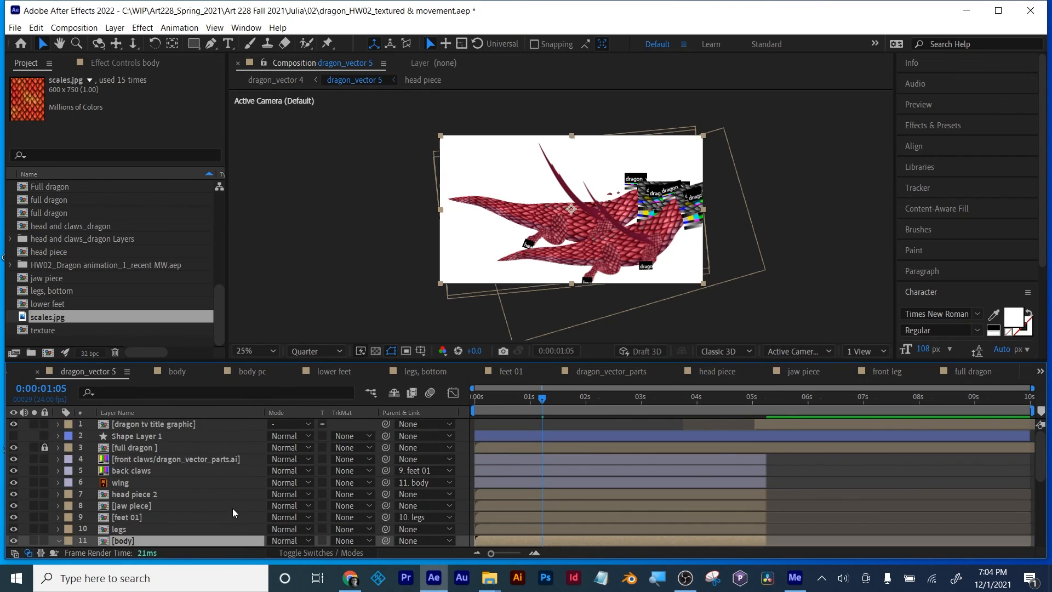
Step: Collapse the body layer's properties in dragon_vector 5 and hide the locked full dragon layer
{"action": "scroll", "coordinate": [155, 525], "scroll_direction": "down", "scroll_amount": 3}
{"action": "left_click", "coordinate": [57, 470]}
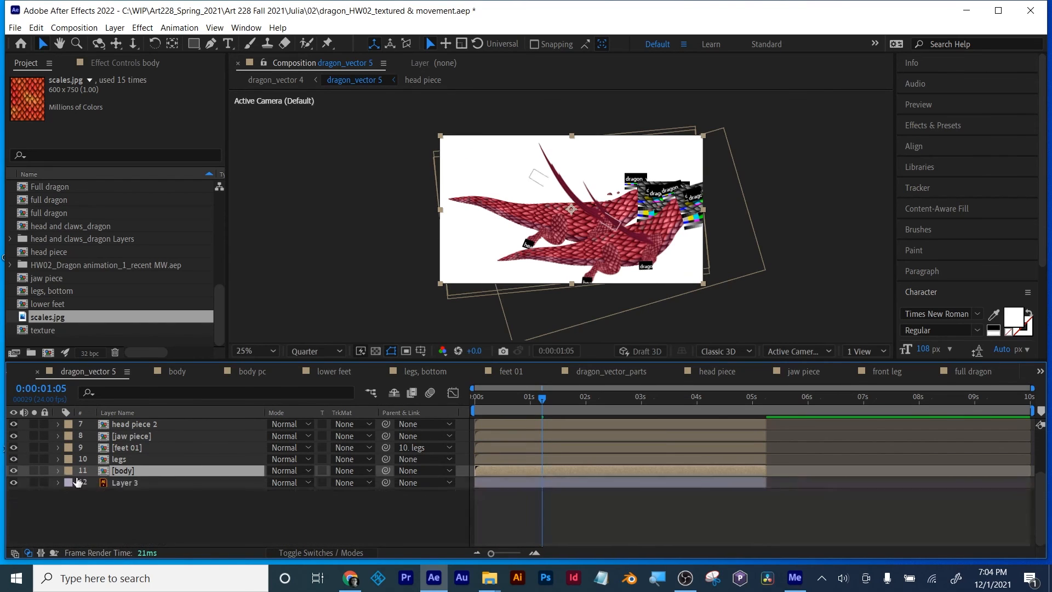
{"action": "scroll", "coordinate": [153, 505], "scroll_direction": "up", "scroll_amount": 3}
{"action": "left_click", "coordinate": [127, 438]}
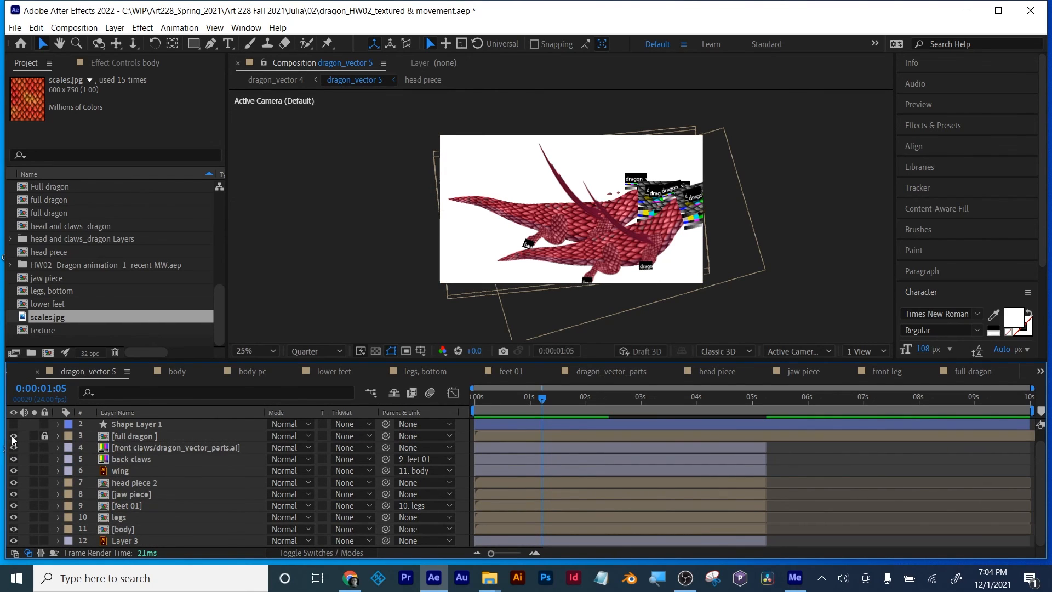
{"action": "left_click", "coordinate": [13, 436]}
Step: Scrub through dragon_vector 5 to preview the textured dragon's movement, and inspect its body, legs and wing up close
{"action": "left_click_drag", "start_coordinate": [534, 403], "coordinate": [728, 407]}
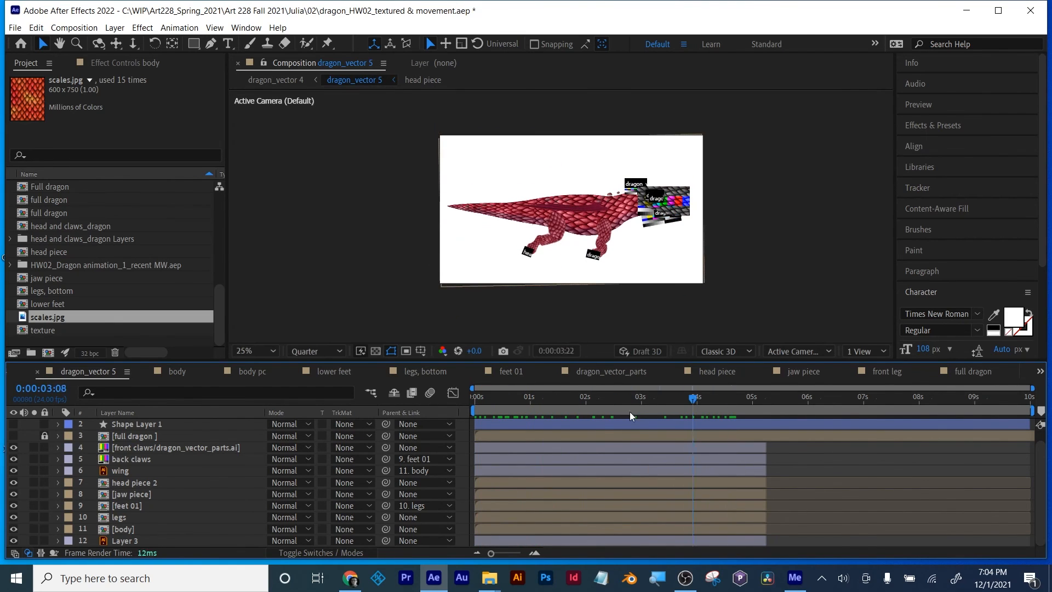
{"action": "left_click_drag", "start_coordinate": [630, 412], "coordinate": [697, 415]}
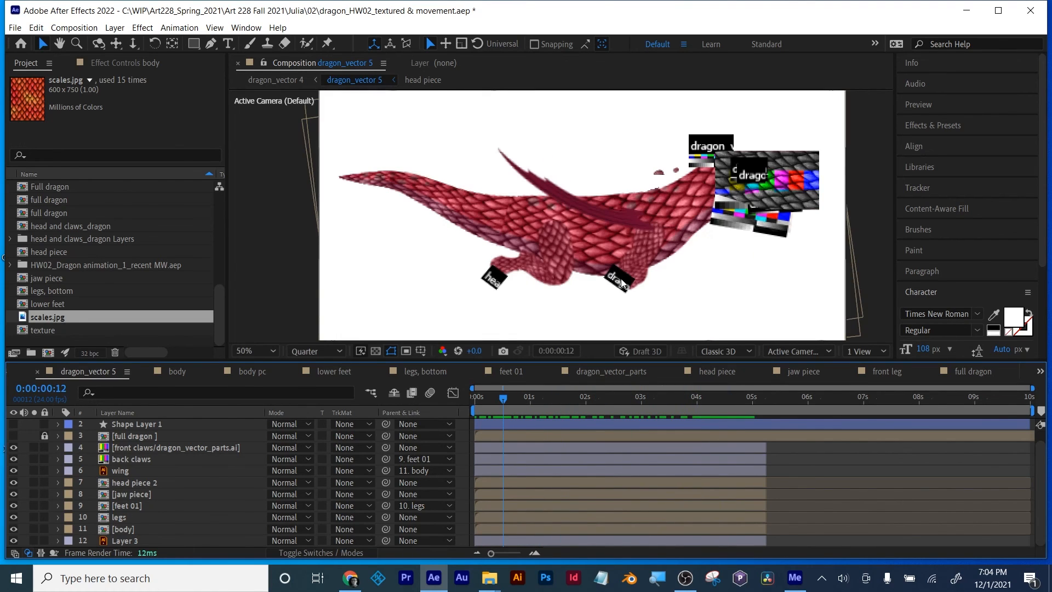
{"action": "scroll", "coordinate": [586, 211], "scroll_direction": "up", "scroll_amount": 2}
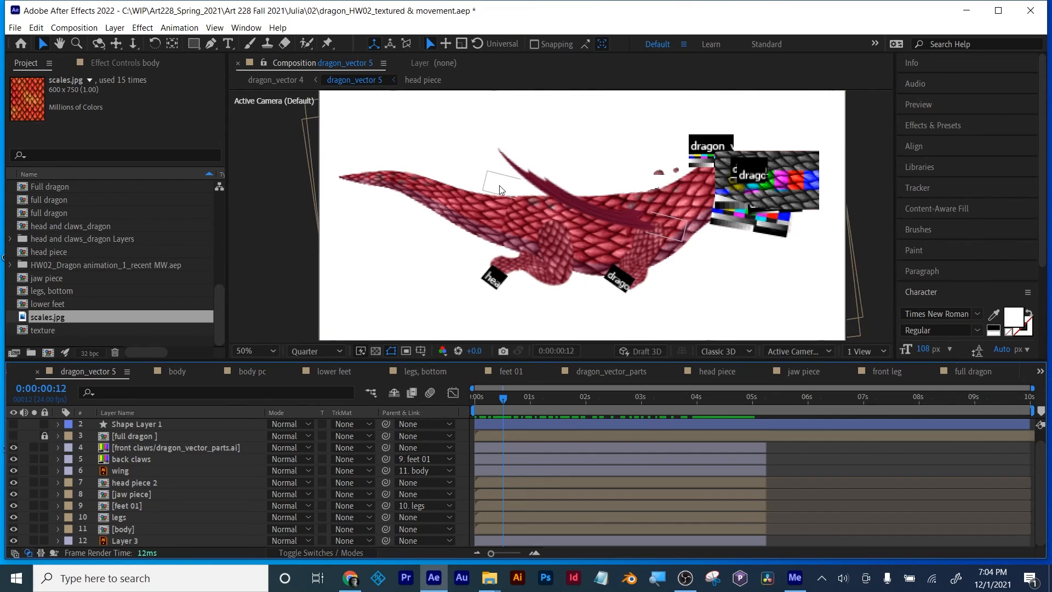
Step: Examine the body composition's matte and texture layers and its nested body pc artwork, and return to body
{"action": "double_click", "coordinate": [122, 529]}
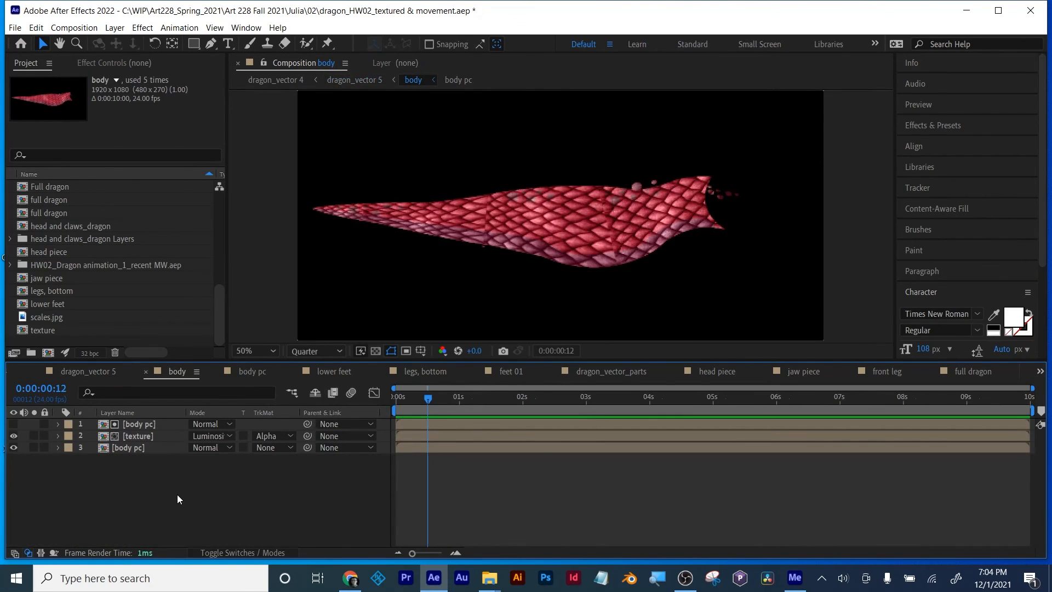
{"action": "double_click", "coordinate": [119, 449]}
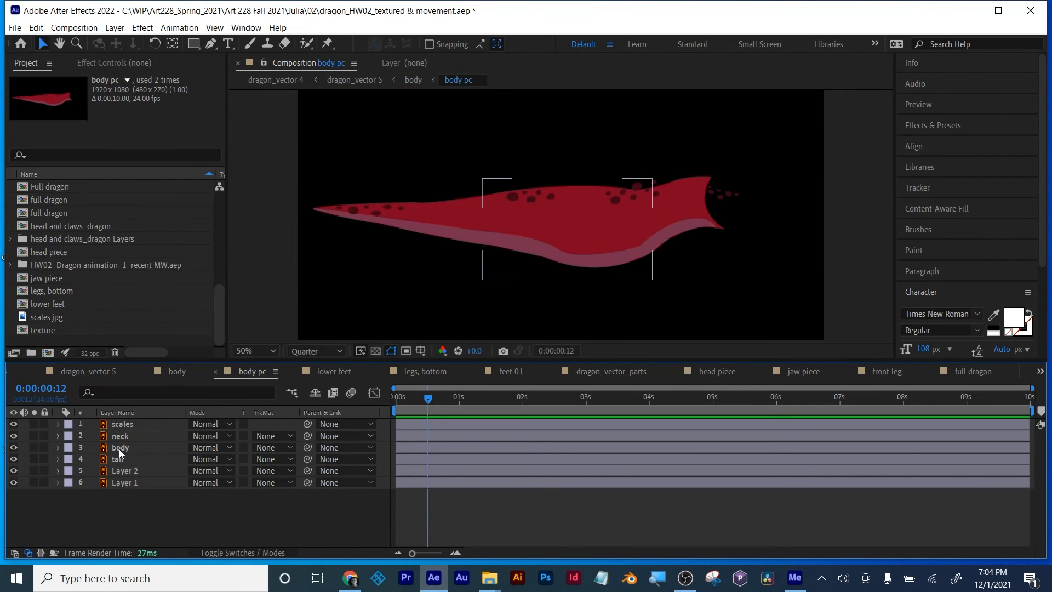
{"action": "left_click", "coordinate": [180, 373]}
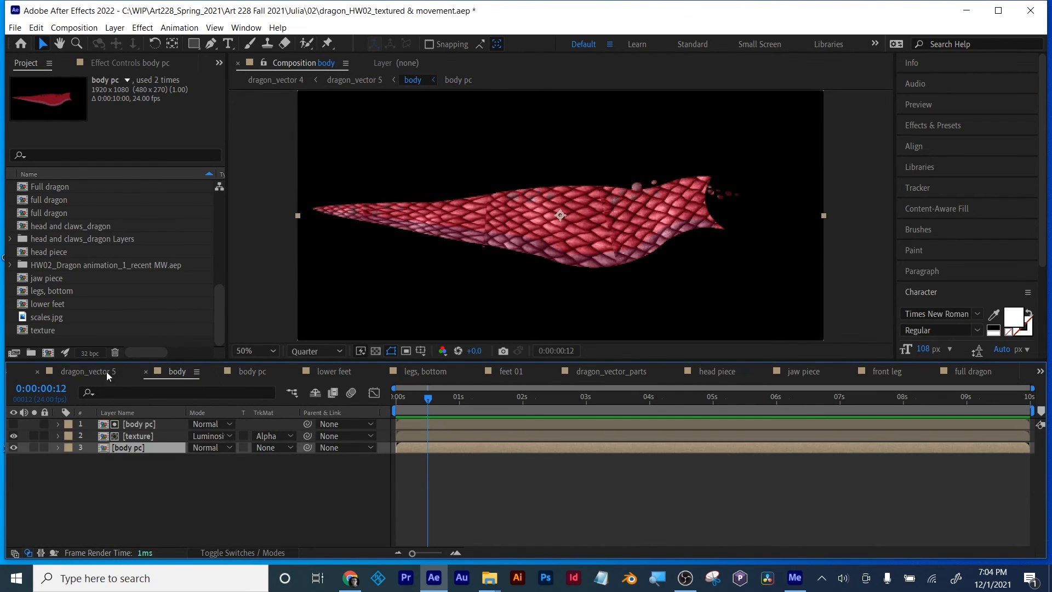
Step: Return to dragon_vector 5, play its animation, and bring the playhead back to the first frame
{"action": "left_click", "coordinate": [92, 371]}
{"action": "key", "text": "space"}
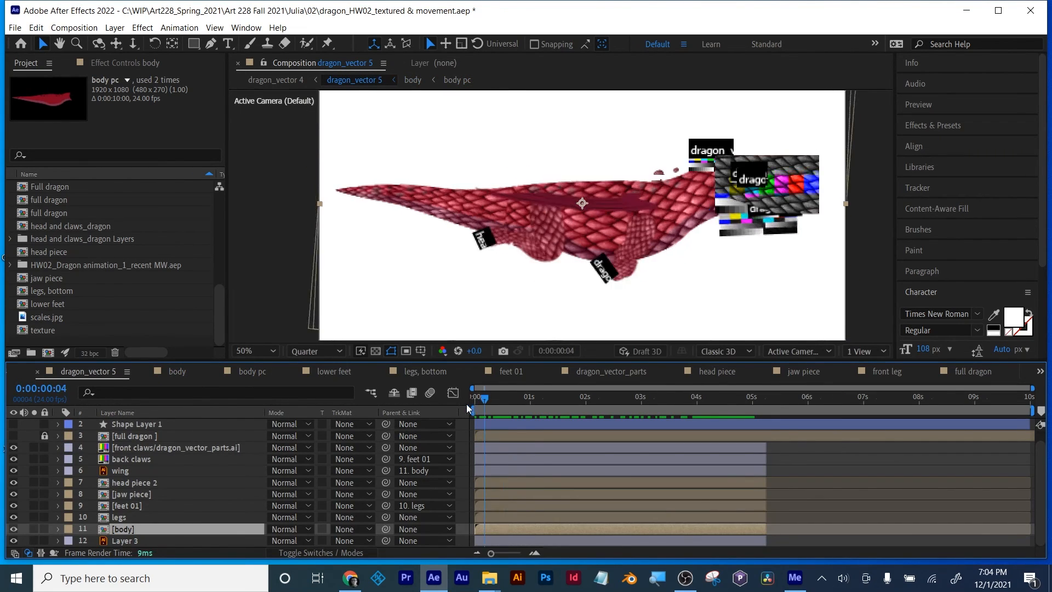
{"action": "left_click_drag", "start_coordinate": [578, 411], "coordinate": [460, 423]}
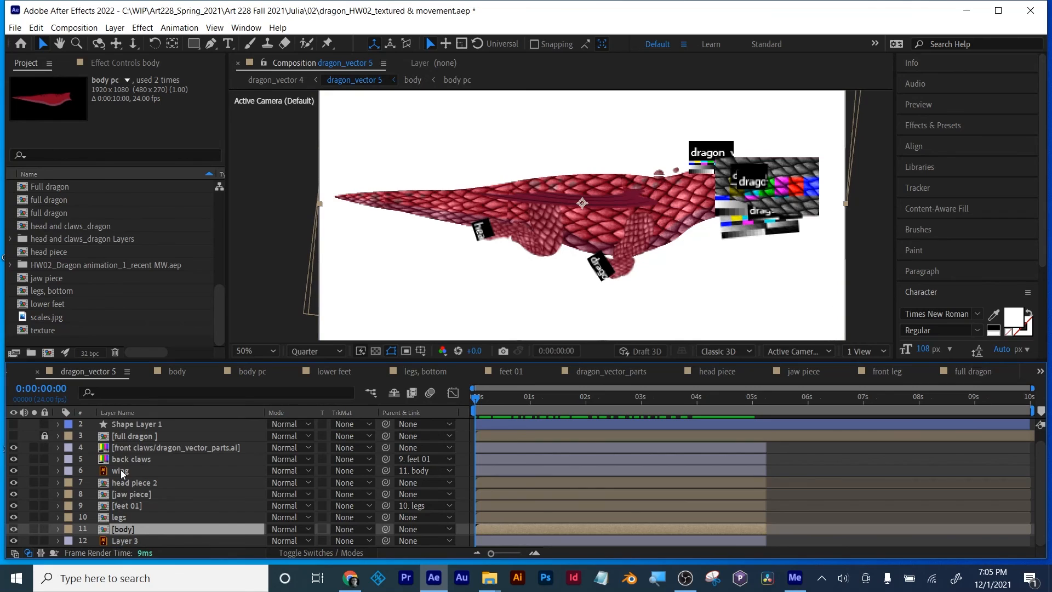
Step: Open the nested full dragon composition from dragon_vector 5 and preview the assembled dragon's movement from the first frame
{"action": "left_click", "coordinate": [124, 438]}
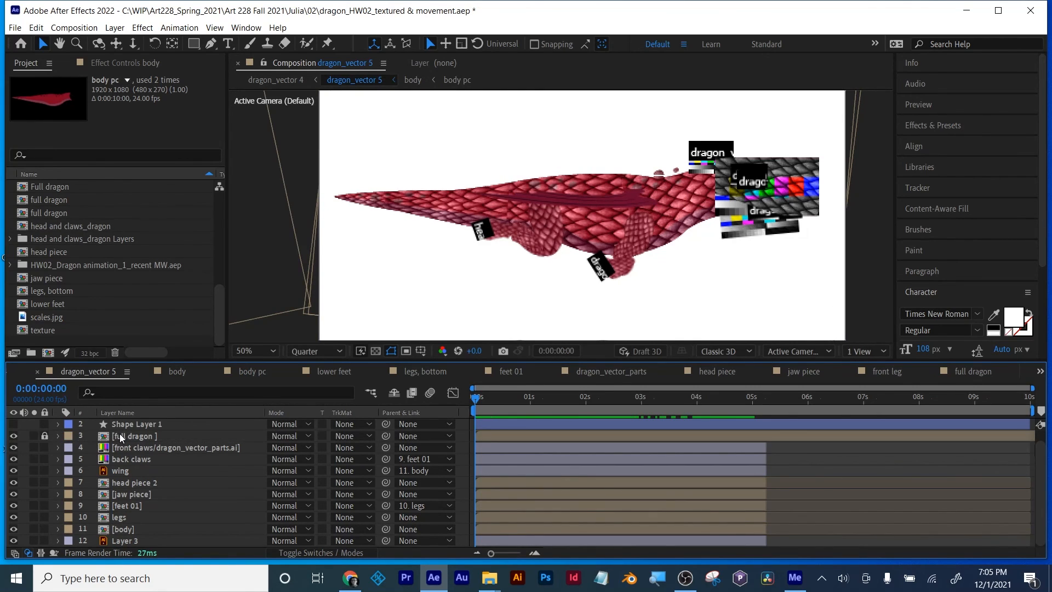
{"action": "double_click", "coordinate": [148, 436]}
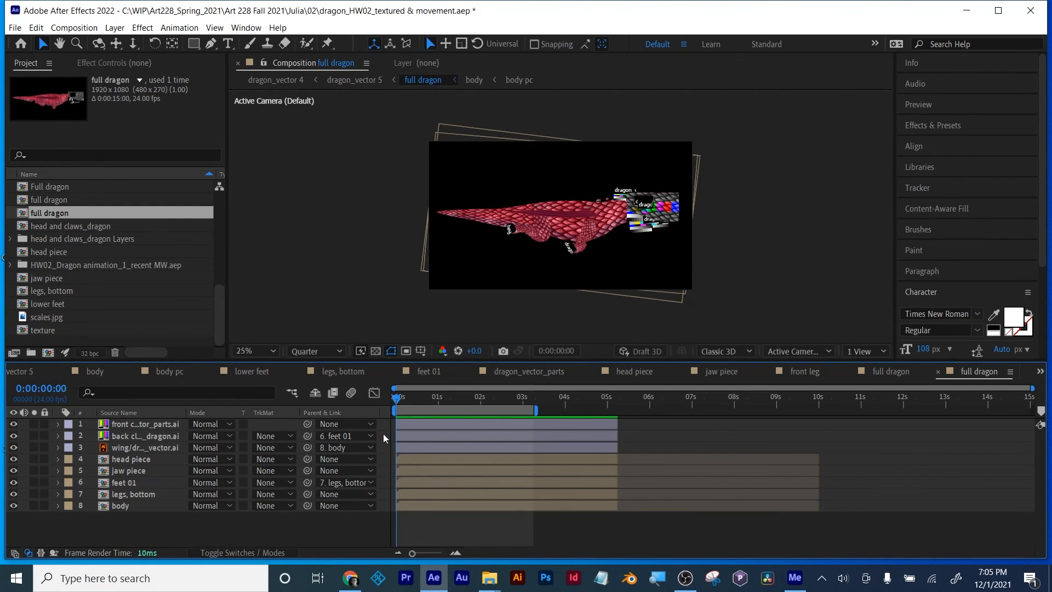
{"action": "left_click_drag", "start_coordinate": [406, 399], "coordinate": [377, 400]}
{"action": "key", "text": "space"}
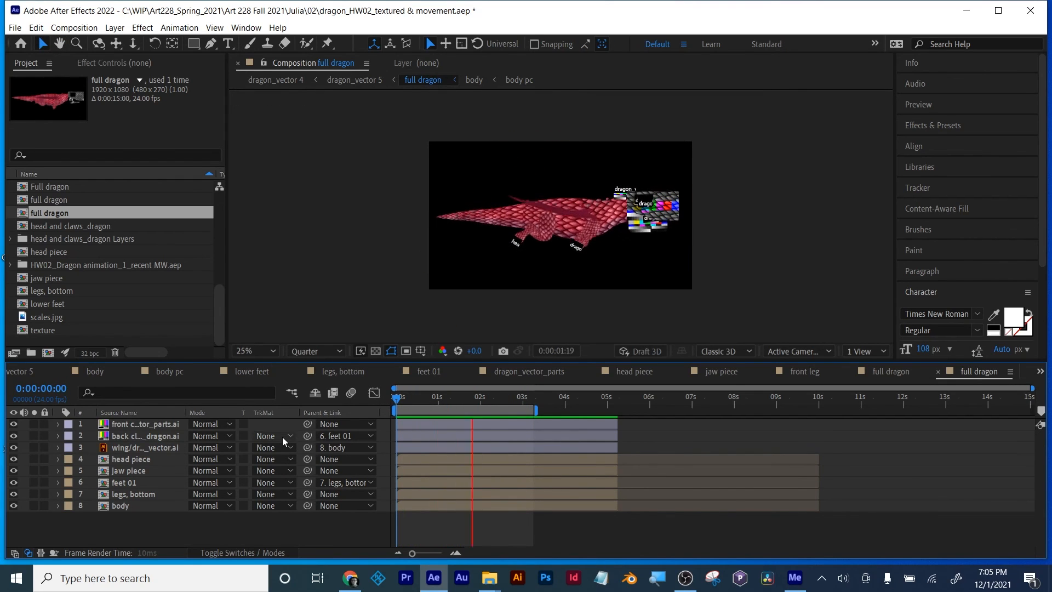
{"action": "key", "text": "space"}
Step: Return to dragon_vector 5 and show the Layer 3 background behind the full dragon layer
{"action": "left_click", "coordinate": [25, 373]}
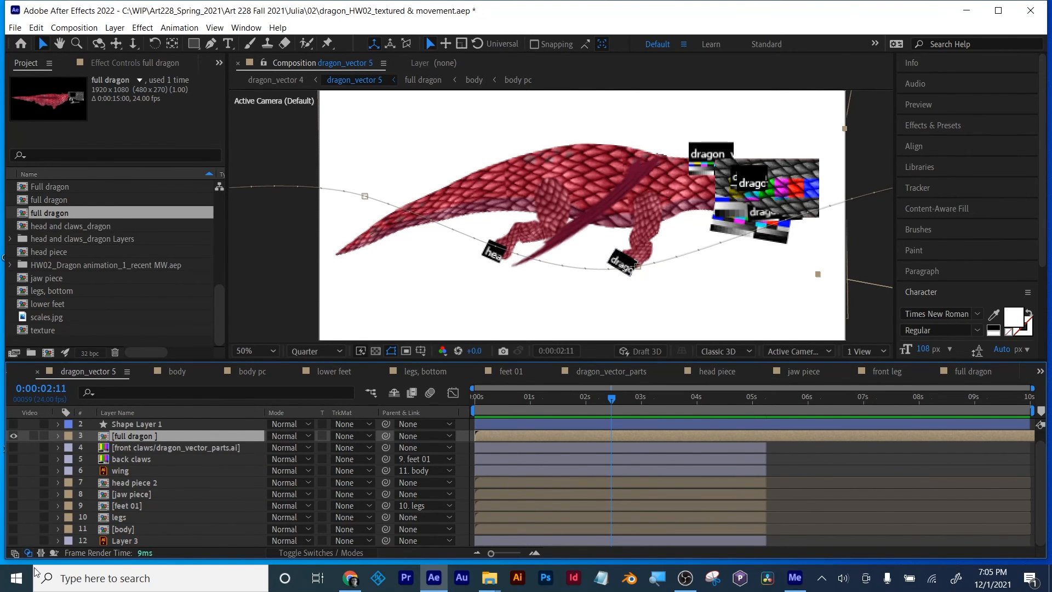
{"action": "left_click_drag", "start_coordinate": [34, 568], "coordinate": [34, 570]}
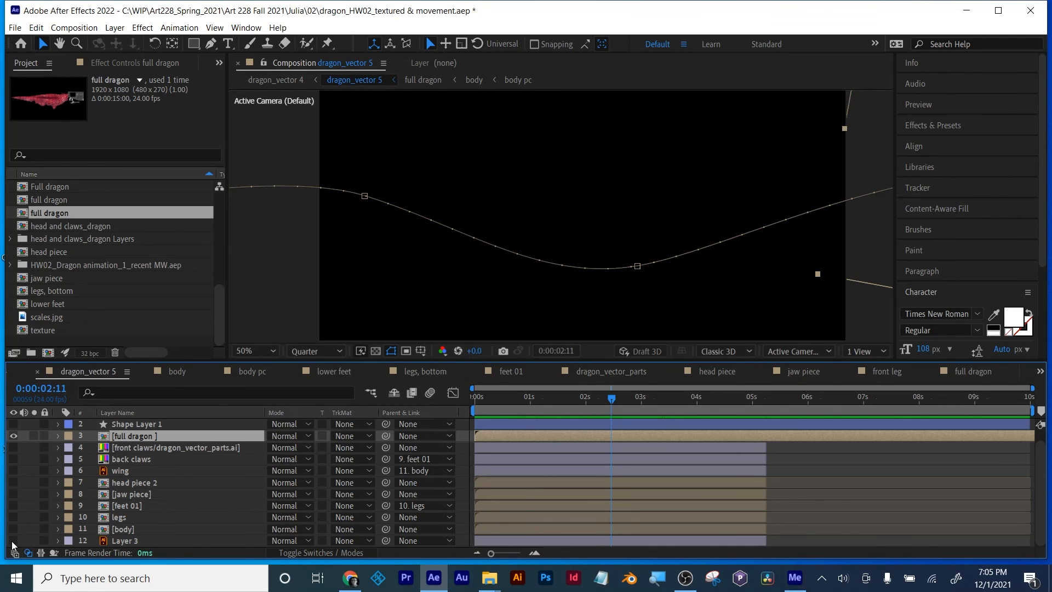
{"action": "left_click", "coordinate": [13, 541]}
Step: Examine the full dragon layer's travel along its motion path together with its Position keyframes
{"action": "left_click_drag", "start_coordinate": [483, 403], "coordinate": [544, 398]}
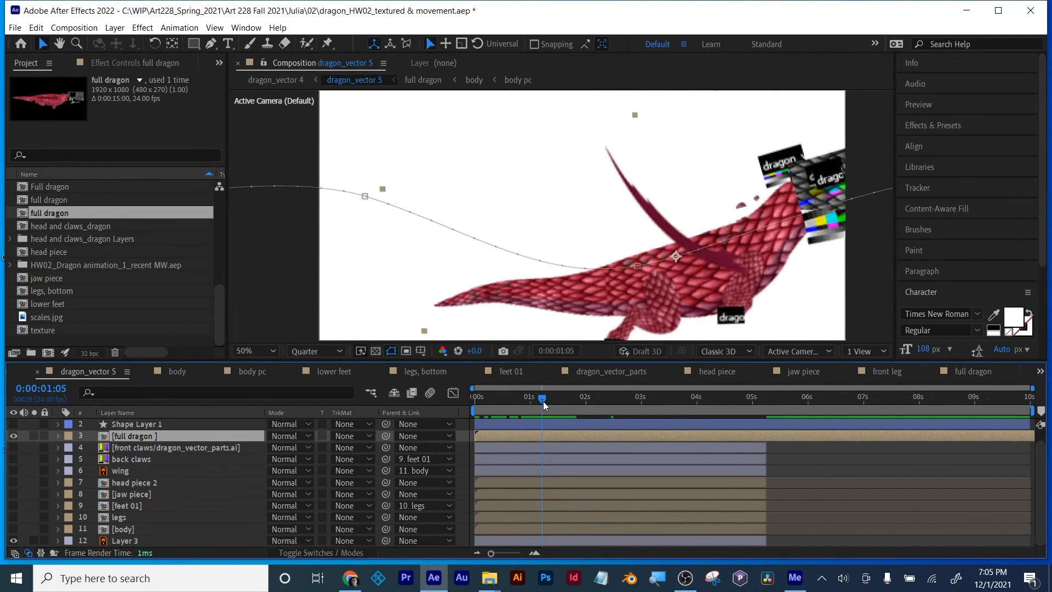
{"action": "key", "text": "p"}
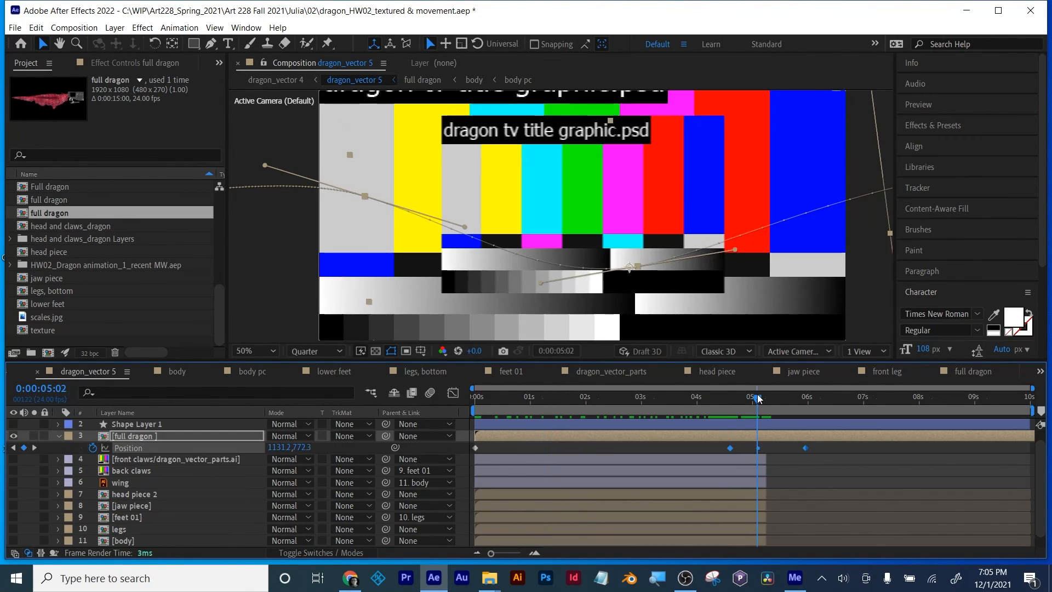
{"action": "left_click_drag", "start_coordinate": [758, 400], "coordinate": [469, 402]}
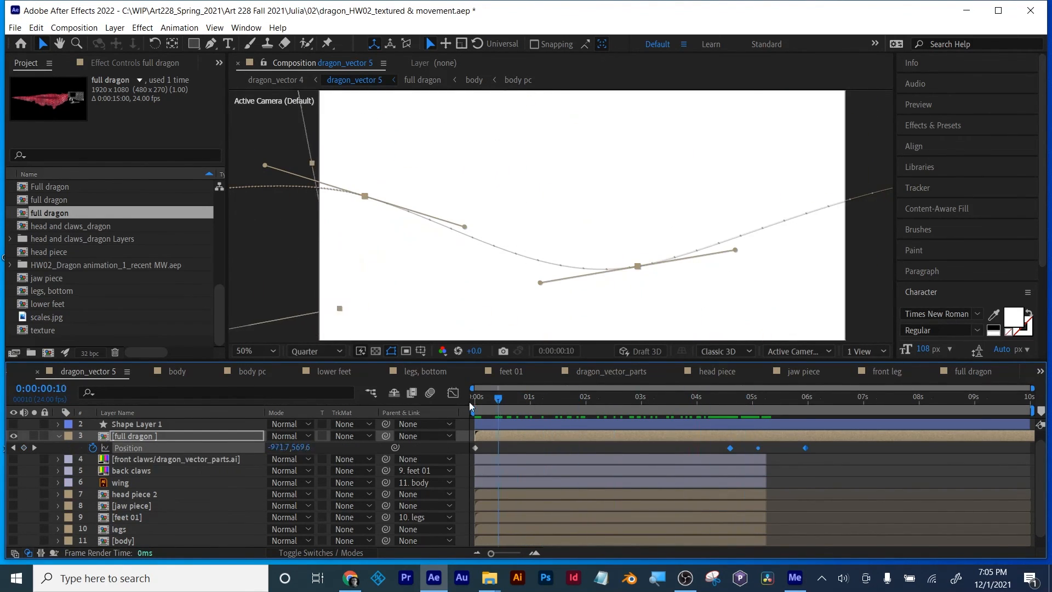
Step: Hide the full dragon layer in dragon_vector 5 and scrub the timeline to check the view without it
{"action": "left_click", "coordinate": [13, 436]}
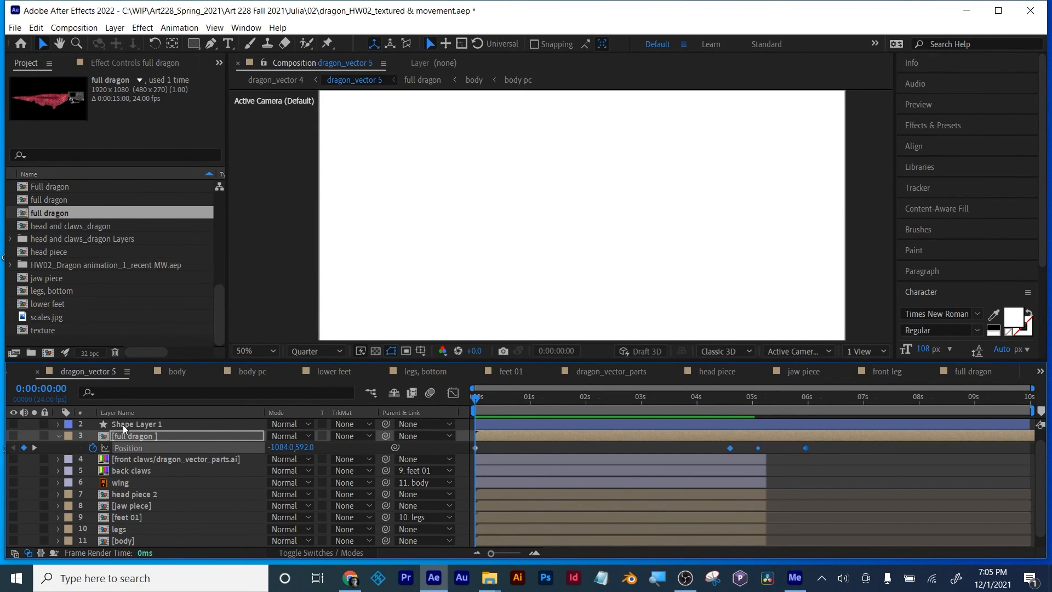
{"action": "left_click_drag", "start_coordinate": [570, 399], "coordinate": [684, 432]}
Step: Create a 15-second composition named test with the HDTV 1080 24 preset
{"action": "key", "text": "ctrl+n"}
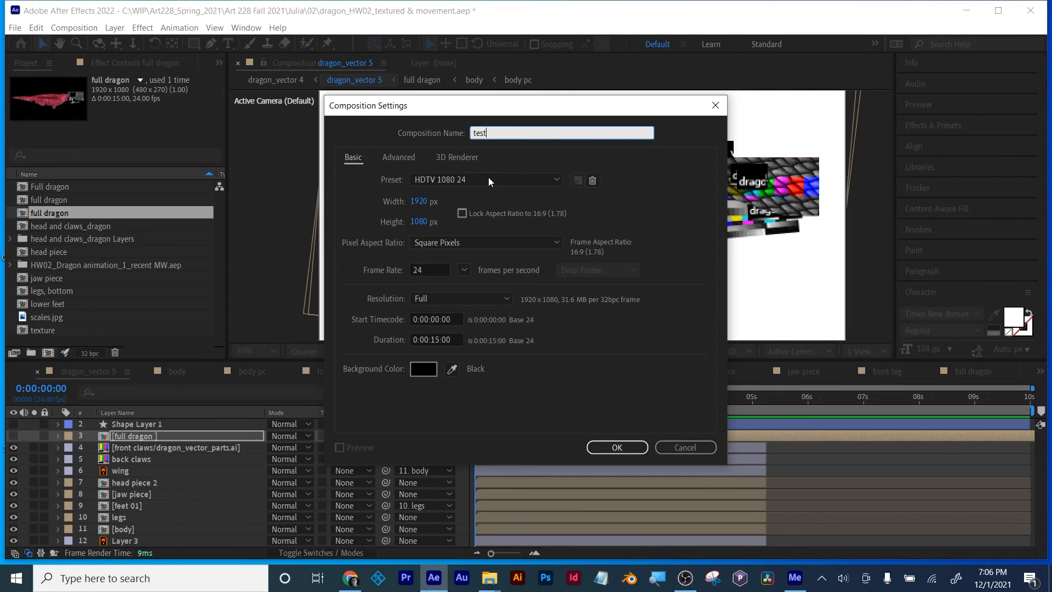
{"action": "left_click", "coordinate": [612, 447]}
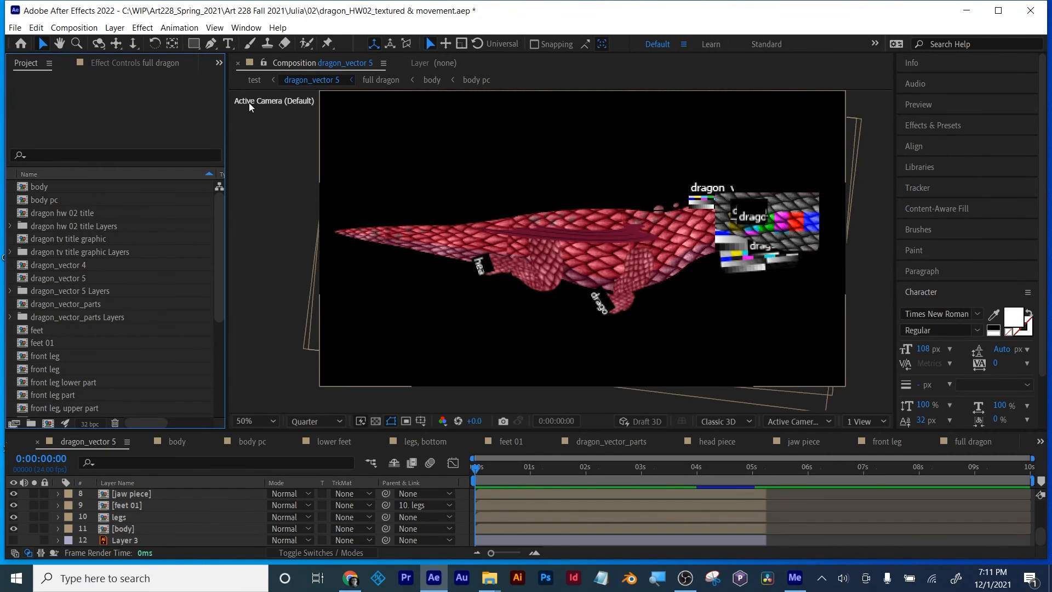
Step: Start another new composition and set its width to 1920*4 px, keeping the height at 1080 px
{"action": "left_click", "coordinate": [74, 27]}
{"action": "left_click", "coordinate": [78, 42]}
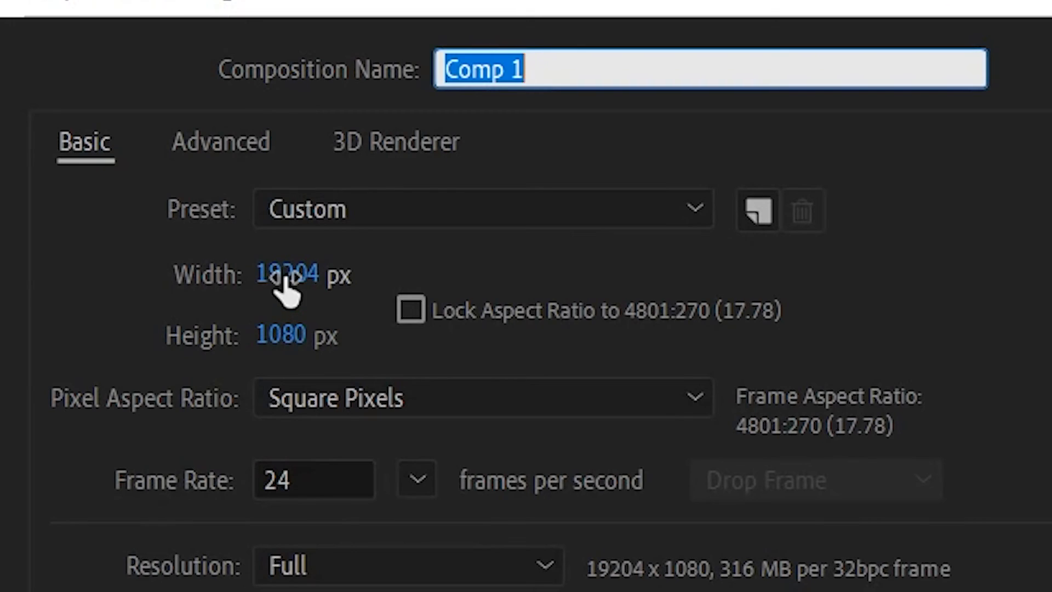
{"action": "left_click", "coordinate": [409, 198]}
{"action": "left_click_drag", "start_coordinate": [311, 274], "coordinate": [332, 271]}
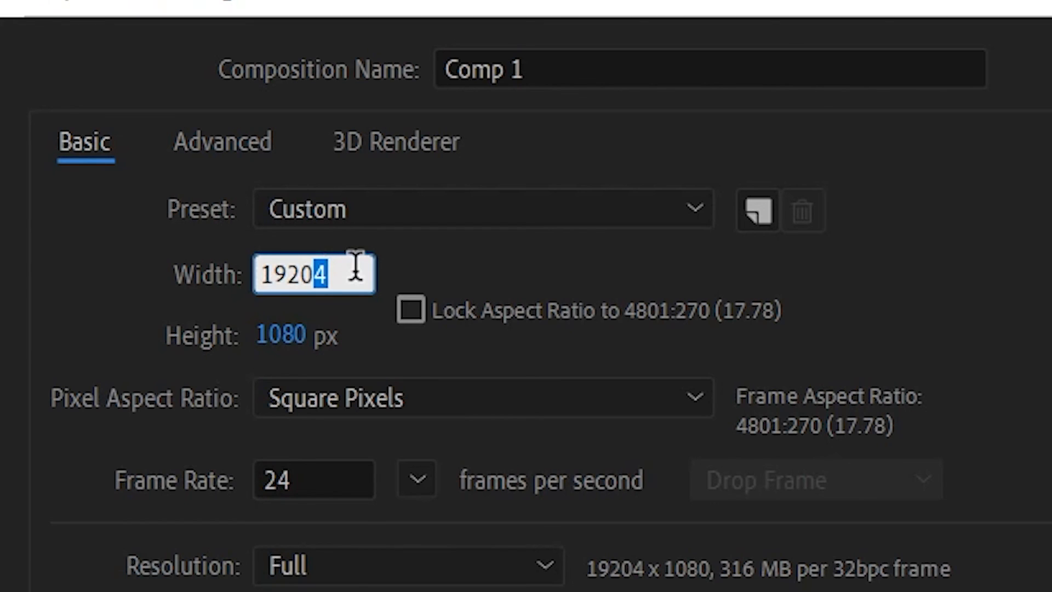
{"action": "type", "text": "*4"}
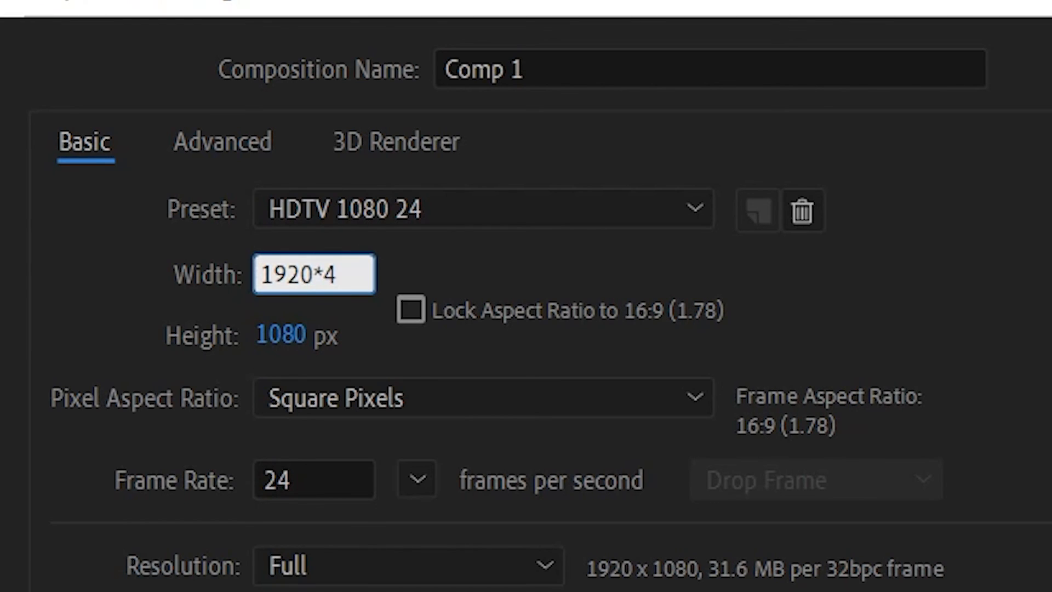
{"action": "key", "text": "Return"}
{"action": "left_click", "coordinate": [292, 277]}
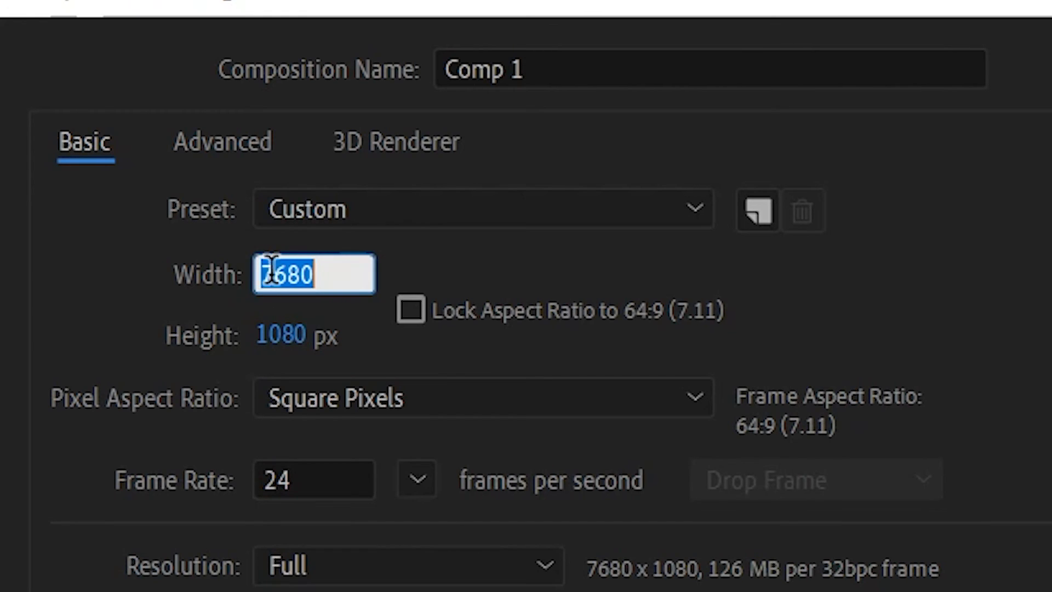
{"action": "left_click", "coordinate": [356, 350]}
{"action": "type", "text": "*"}
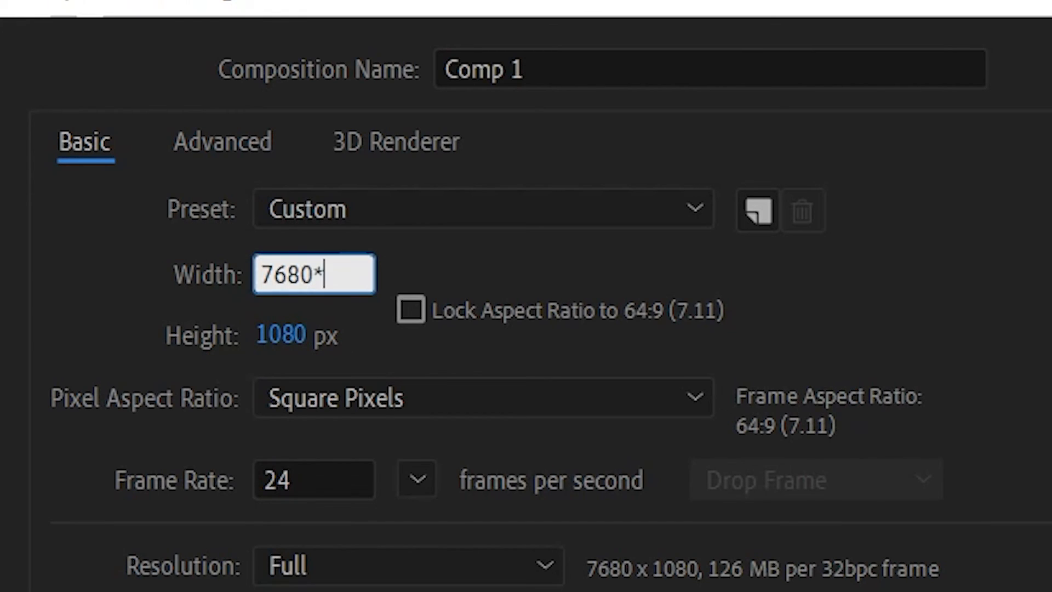
{"action": "type", "text": "4"}
{"action": "key", "text": "BackSpace"}
{"action": "key", "text": "BackSpace"}
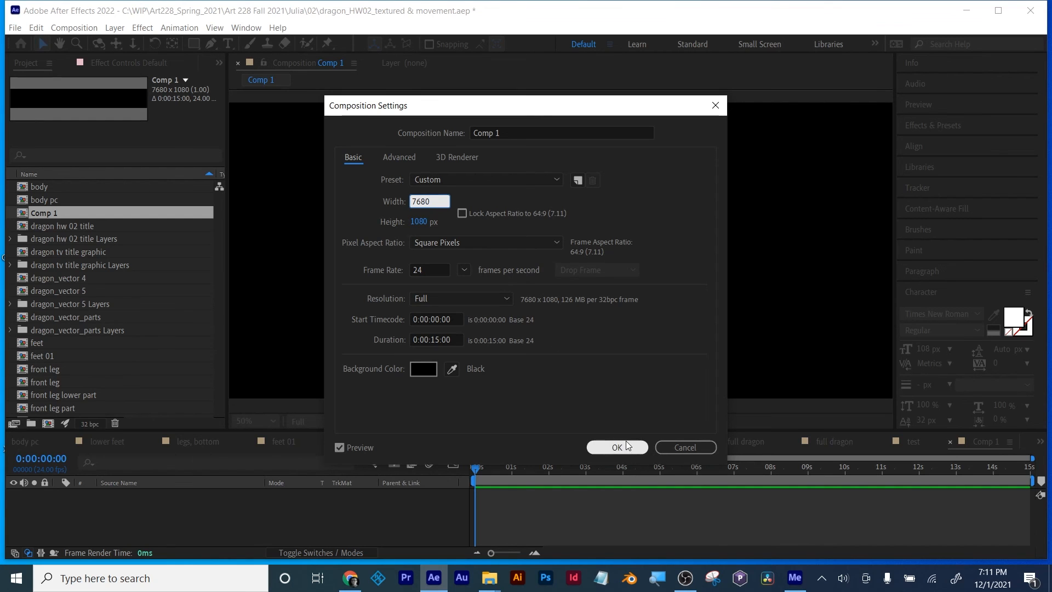
Step: Create the 7680 × 1080 composition with these settings and add a deep red solid at full composition size
{"action": "left_click", "coordinate": [628, 447]}
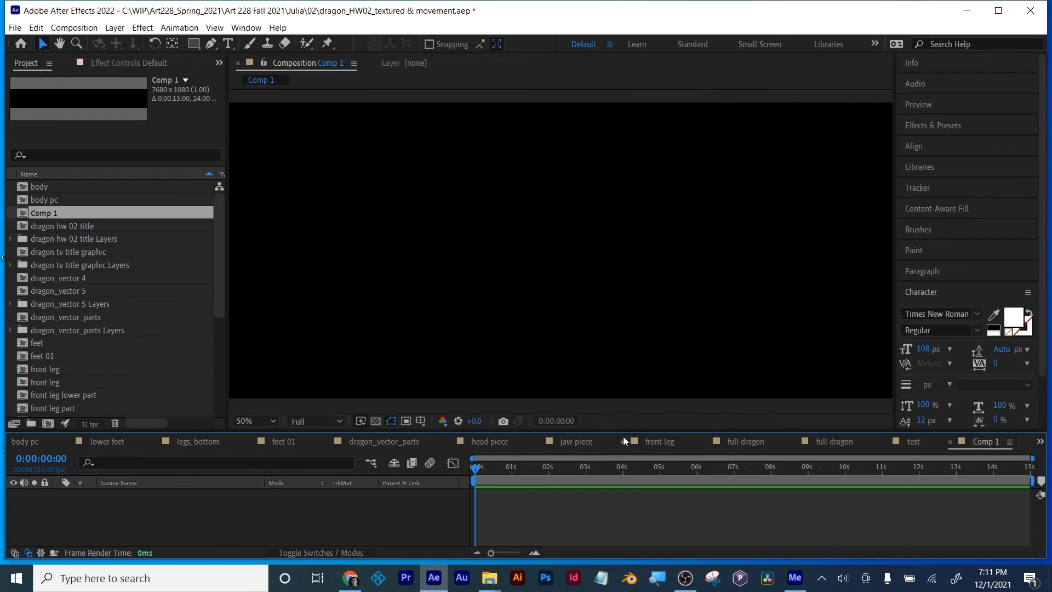
{"action": "scroll", "coordinate": [417, 306], "scroll_direction": "down", "scroll_amount": 4}
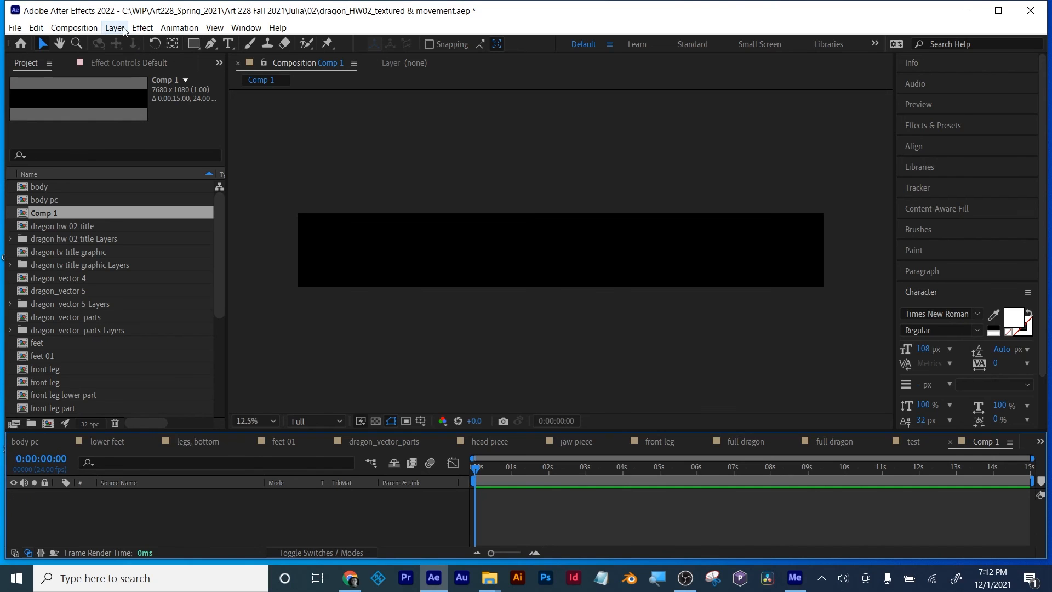
{"action": "left_click", "coordinate": [76, 27]}
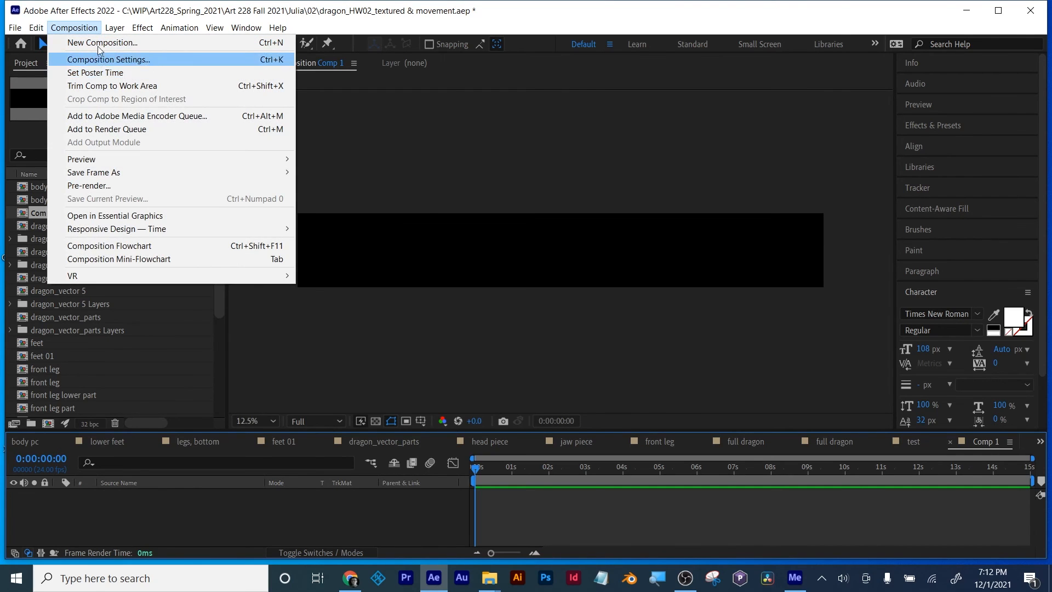
{"action": "mouse_move", "coordinate": [114, 27]}
{"action": "mouse_move", "coordinate": [195, 42]}
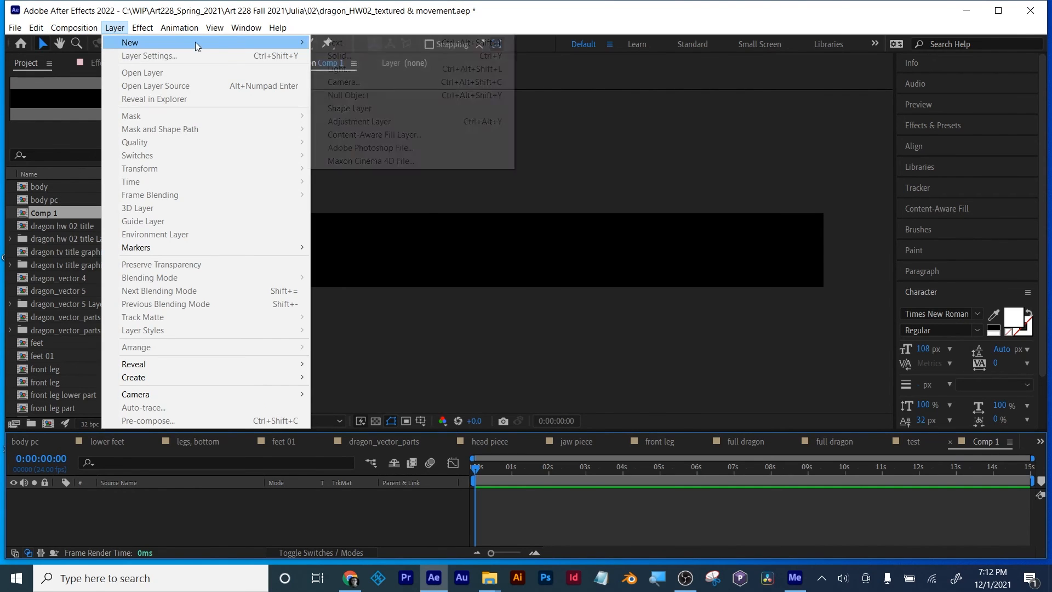
{"action": "left_click", "coordinate": [340, 55]}
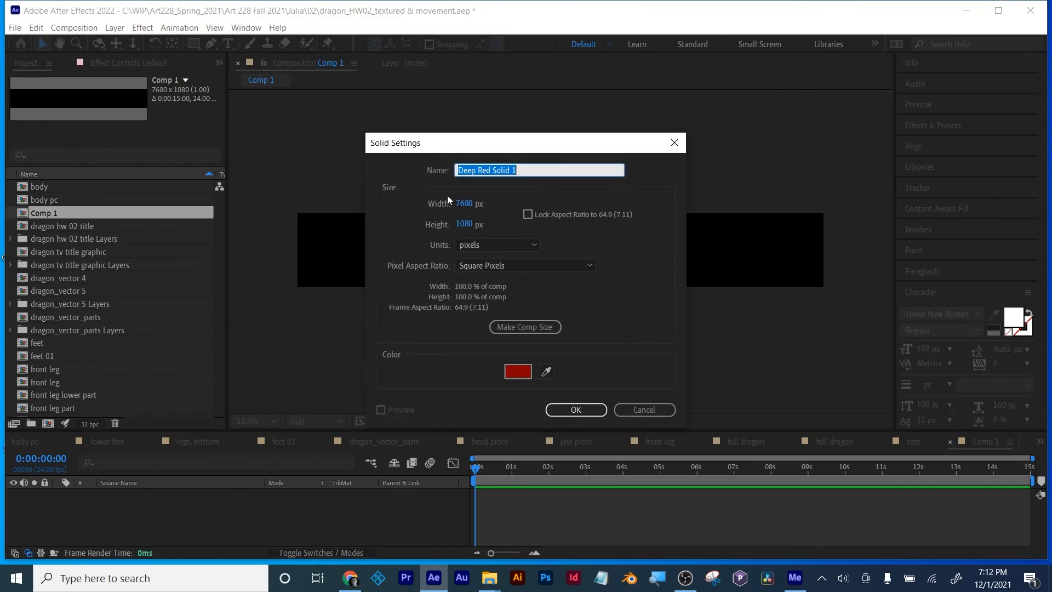
{"action": "left_click", "coordinate": [574, 410]}
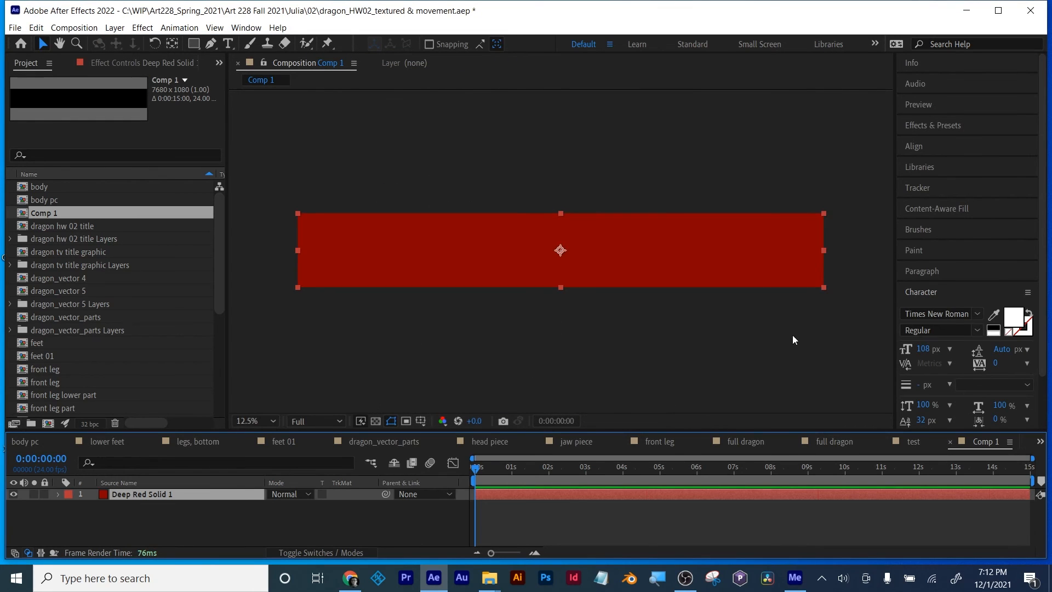
Step: Find the noise effects and apply Turbulent Noise to the deep red solid in Comp 1
{"action": "left_click", "coordinate": [934, 127]}
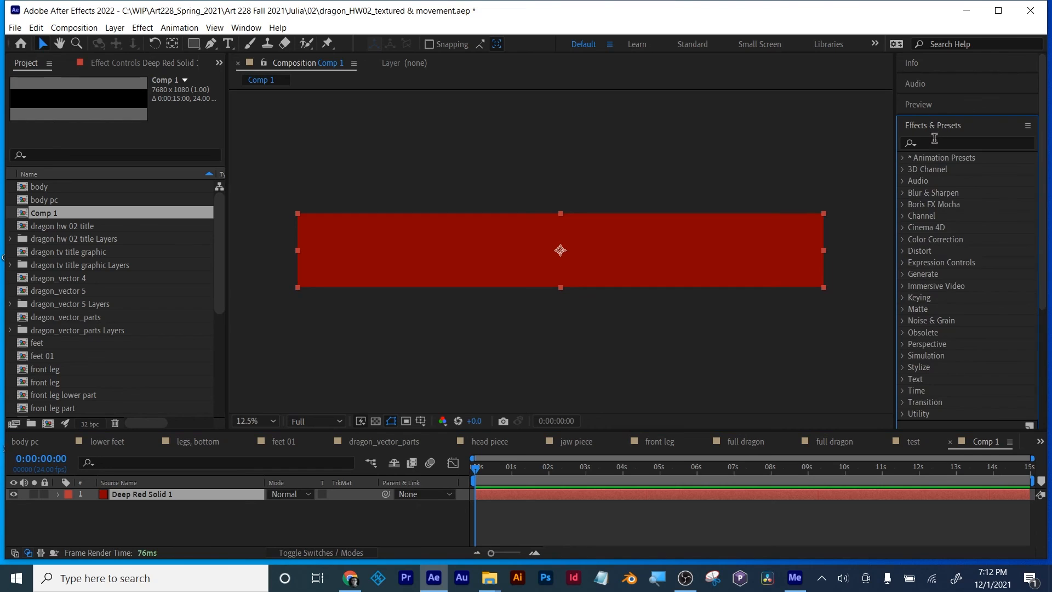
{"action": "left_click", "coordinate": [936, 142]}
{"action": "type", "text": "noise"}
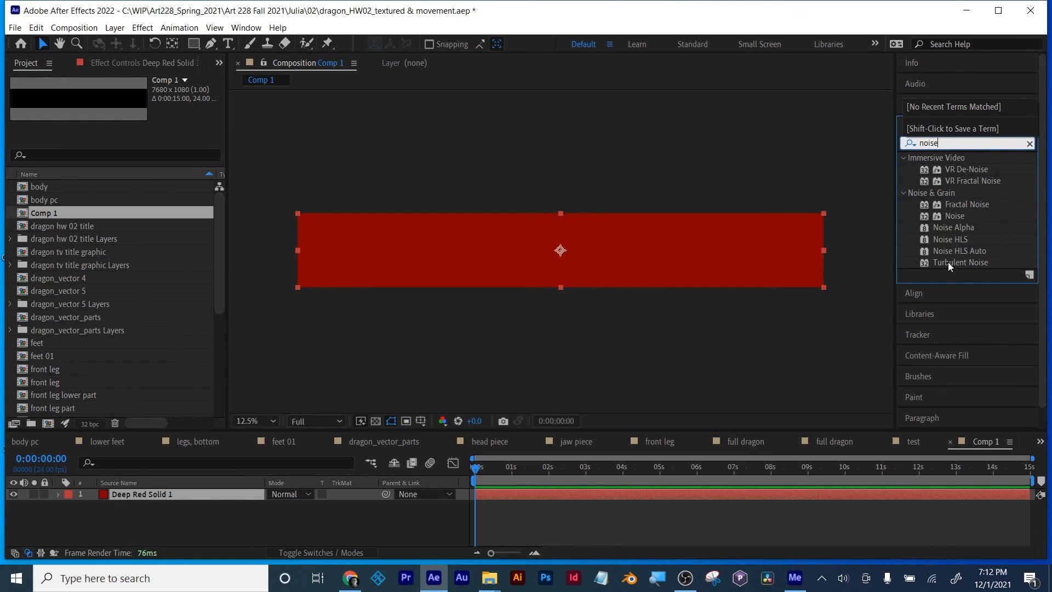
{"action": "left_click_drag", "start_coordinate": [950, 266], "coordinate": [640, 493]}
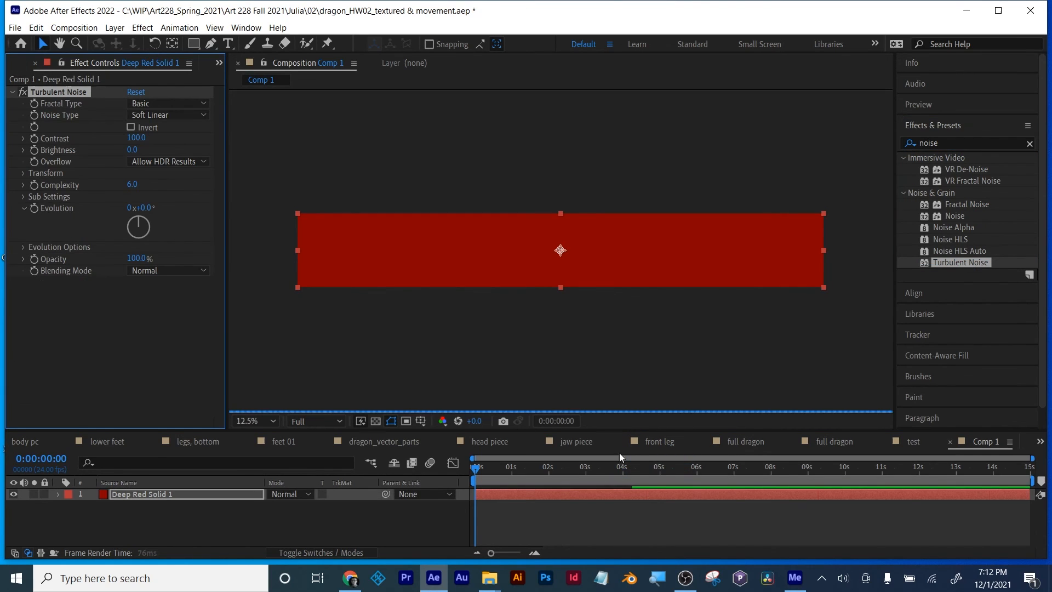
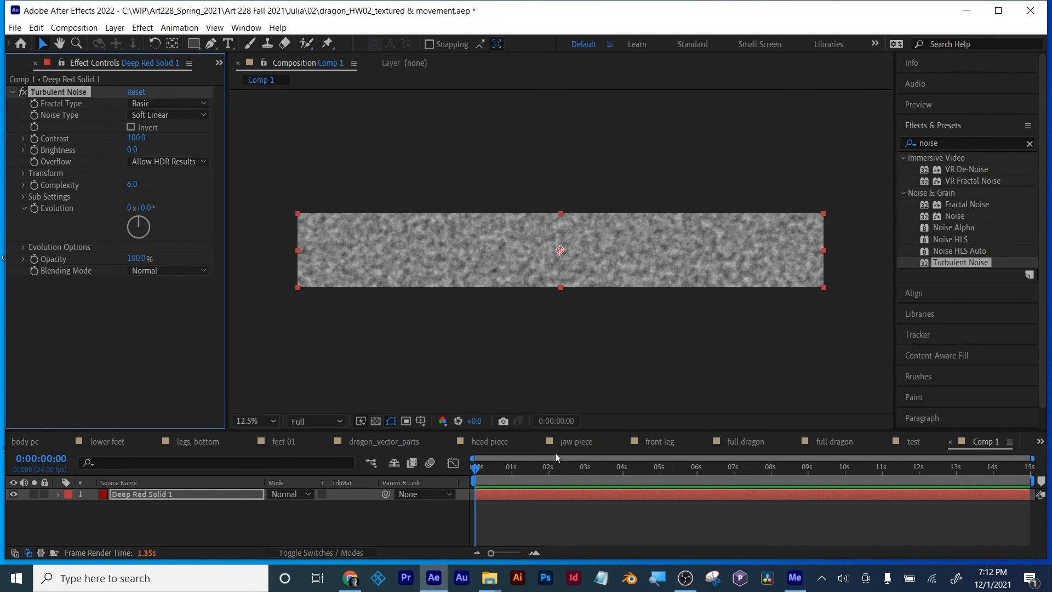
Step: Open the dragon_vector 5 composition and add Comp 1 as a layer directly beneath the body layer
{"action": "left_click", "coordinate": [1040, 442]}
{"action": "left_click", "coordinate": [987, 228]}
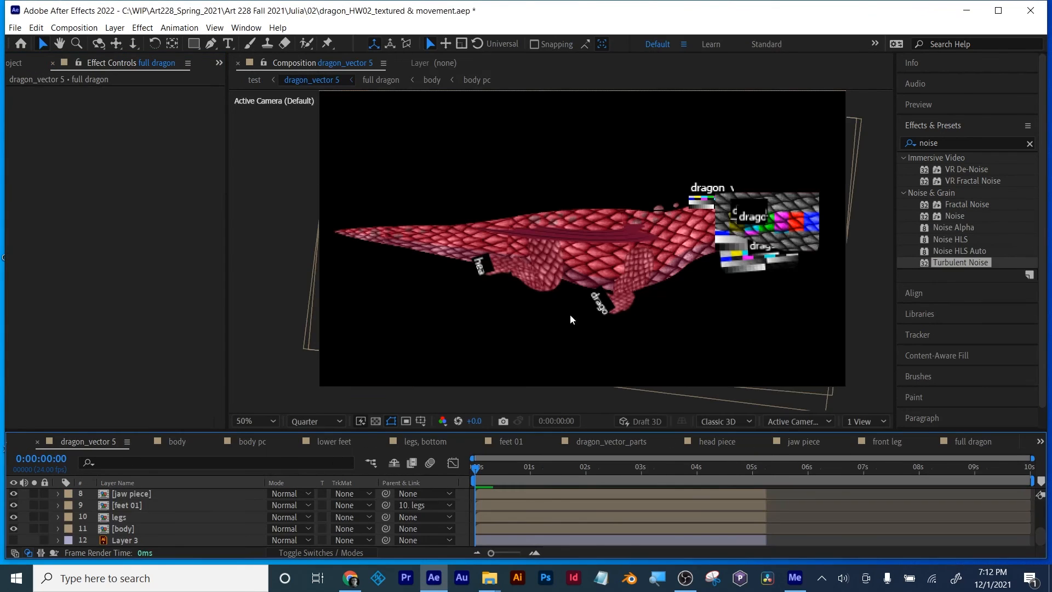
{"action": "left_click", "coordinate": [13, 64]}
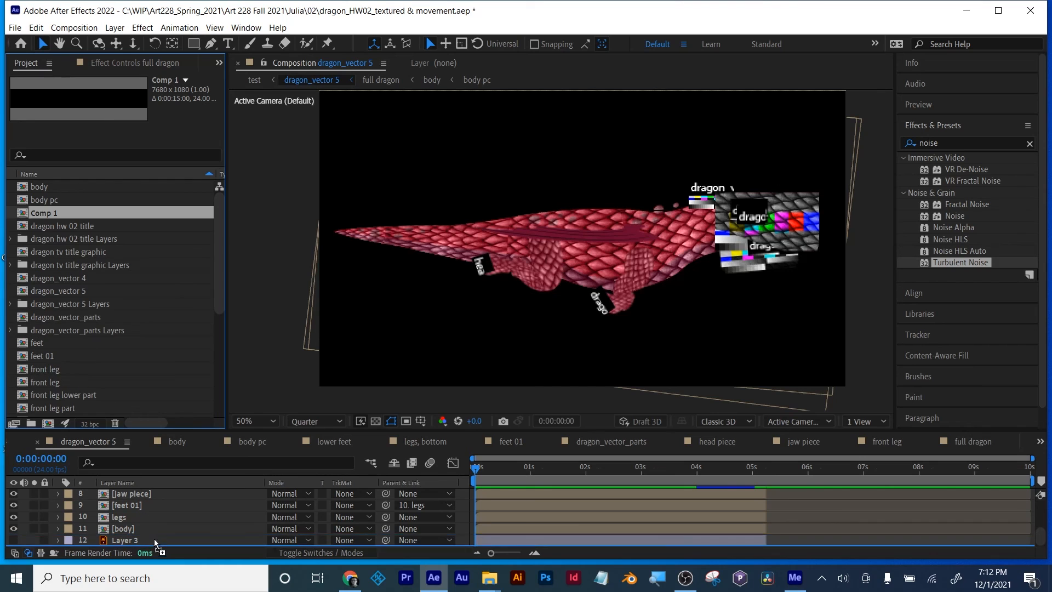
{"action": "left_click_drag", "start_coordinate": [164, 542], "coordinate": [167, 533]}
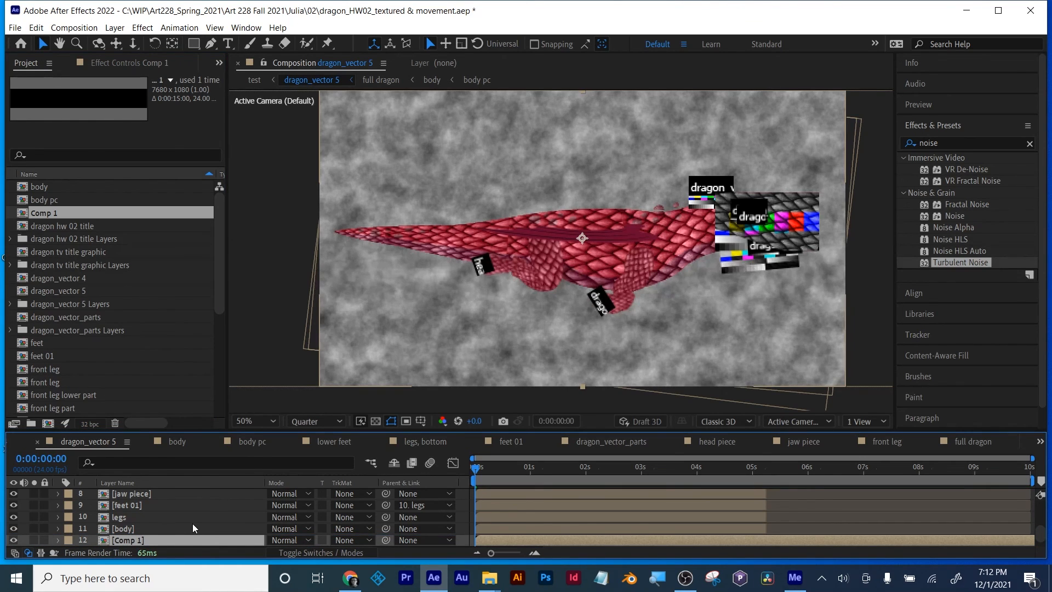
Step: Keyframe the Comp 1 layer's Position at 3790, 540 at the start of the timeline
{"action": "key", "text": "p"}
{"action": "left_click_drag", "start_coordinate": [287, 541], "coordinate": [963, 458]}
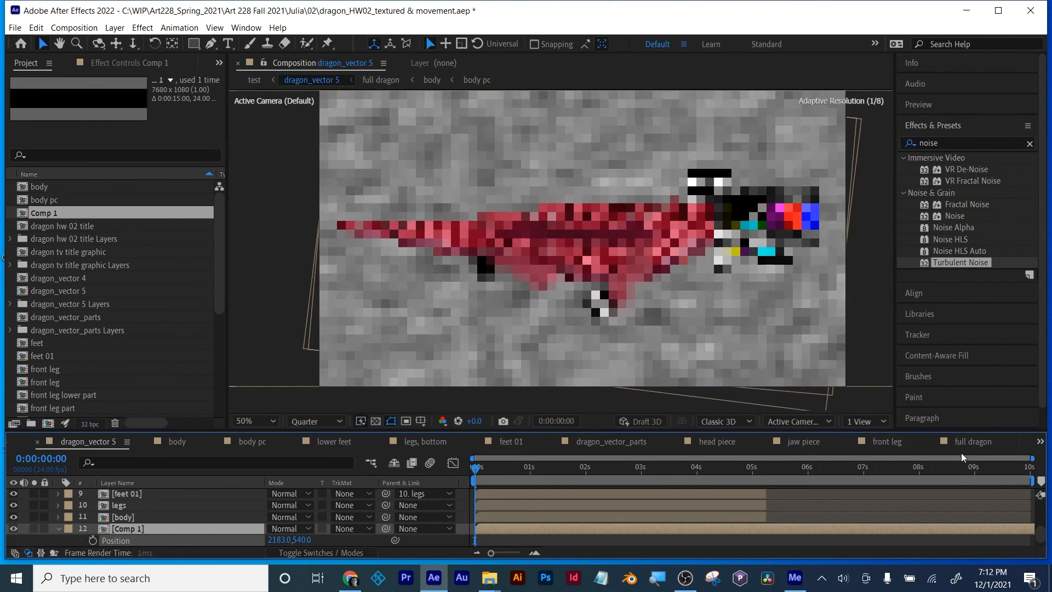
{"action": "scroll", "coordinate": [556, 255], "scroll_direction": "down", "scroll_amount": 2}
{"action": "left_click_drag", "start_coordinate": [283, 540], "coordinate": [547, 529]}
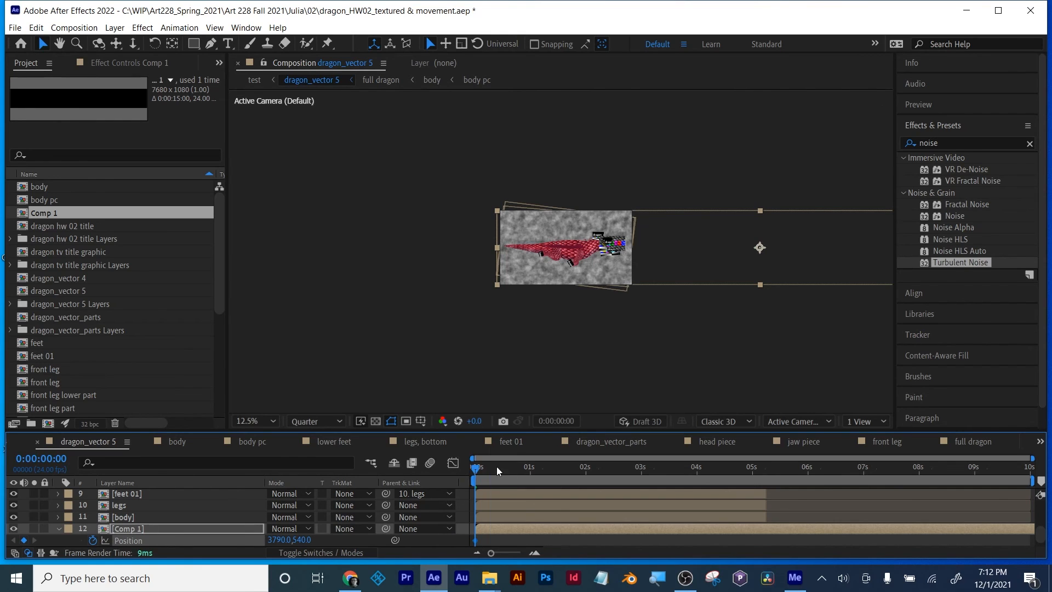
Step: At 0:00:05:00, move the Comp 1 layer horizontally to Position -1882, 540 to keyframe the end of the background's travel
{"action": "left_click_drag", "start_coordinate": [496, 466], "coordinate": [752, 466]}
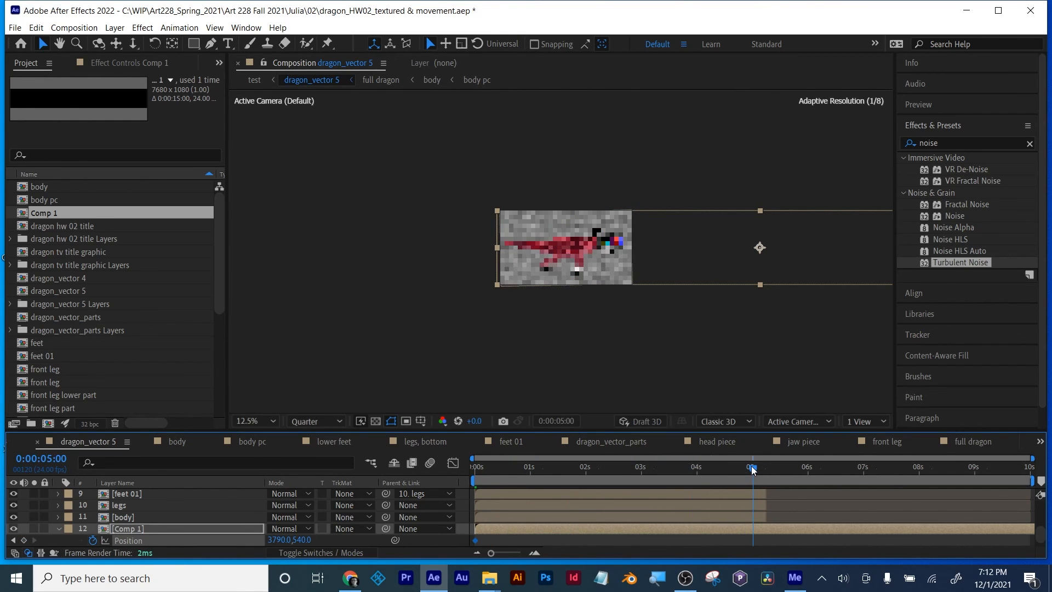
{"action": "left_click_drag", "start_coordinate": [277, 541], "coordinate": [57, 541]}
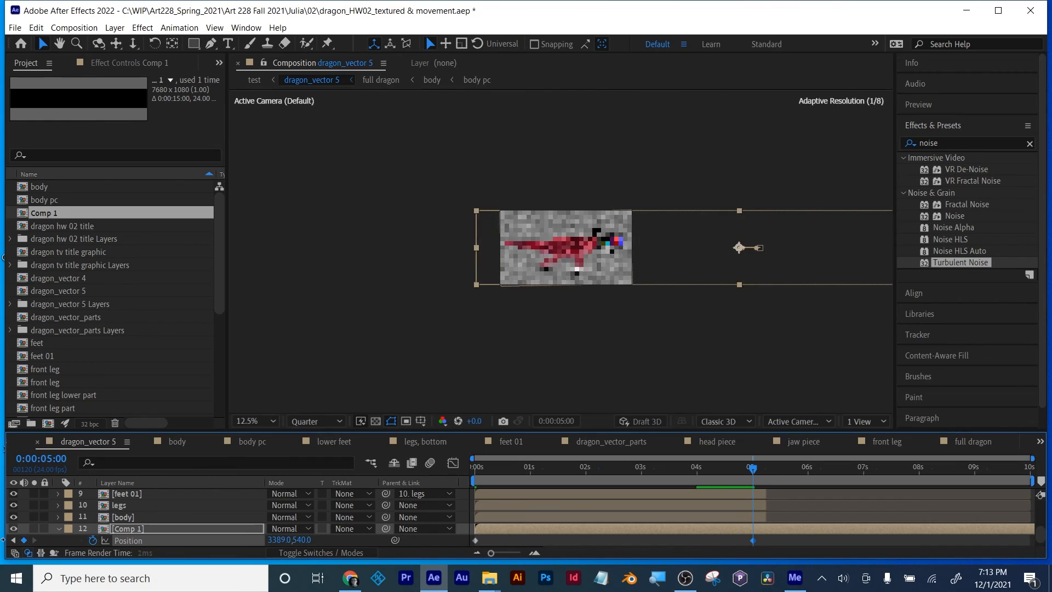
{"action": "left_click_drag", "start_coordinate": [834, 269], "coordinate": [473, 260]}
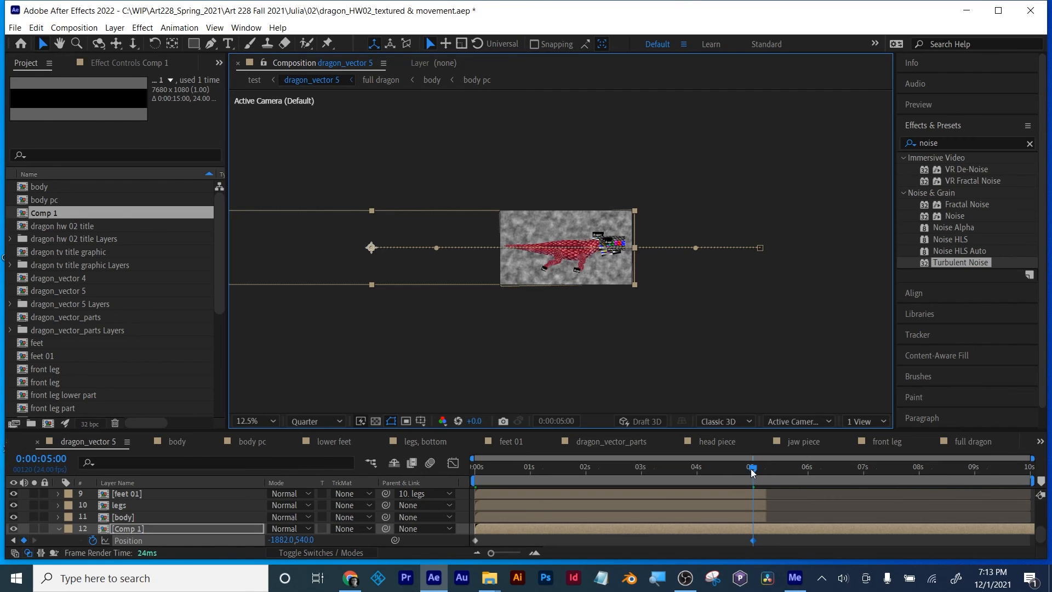
Step: Preview the dragon against the moving noise background from the start and return to the first frame
{"action": "left_click_drag", "start_coordinate": [751, 468], "coordinate": [442, 466]}
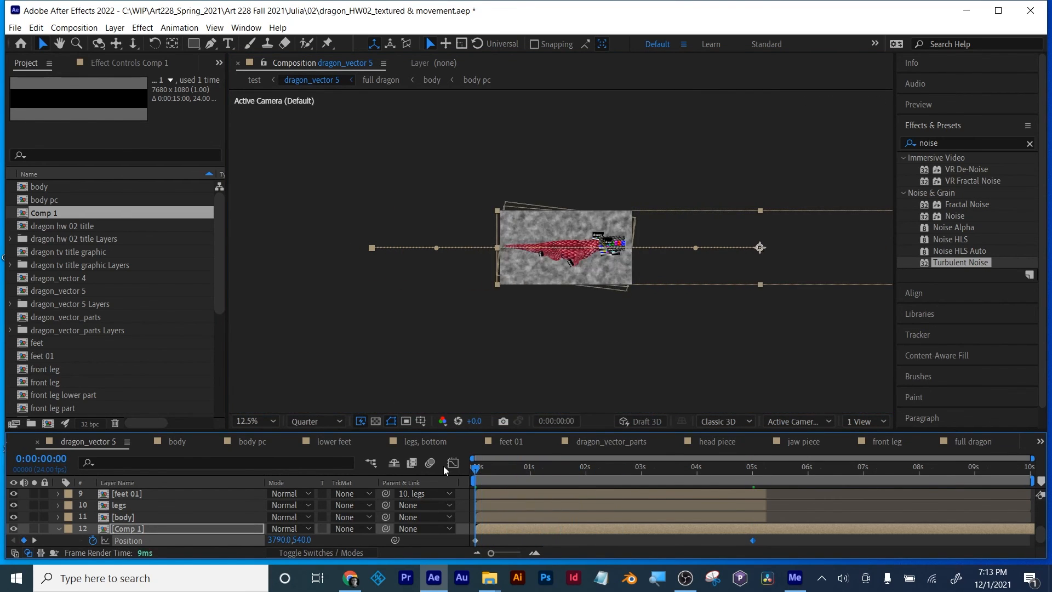
{"action": "scroll", "coordinate": [563, 259], "scroll_direction": "up", "scroll_amount": 1}
{"action": "scroll", "coordinate": [589, 338], "scroll_direction": "up", "scroll_amount": 1}
{"action": "scroll", "coordinate": [590, 338], "scroll_direction": "down", "scroll_amount": 1}
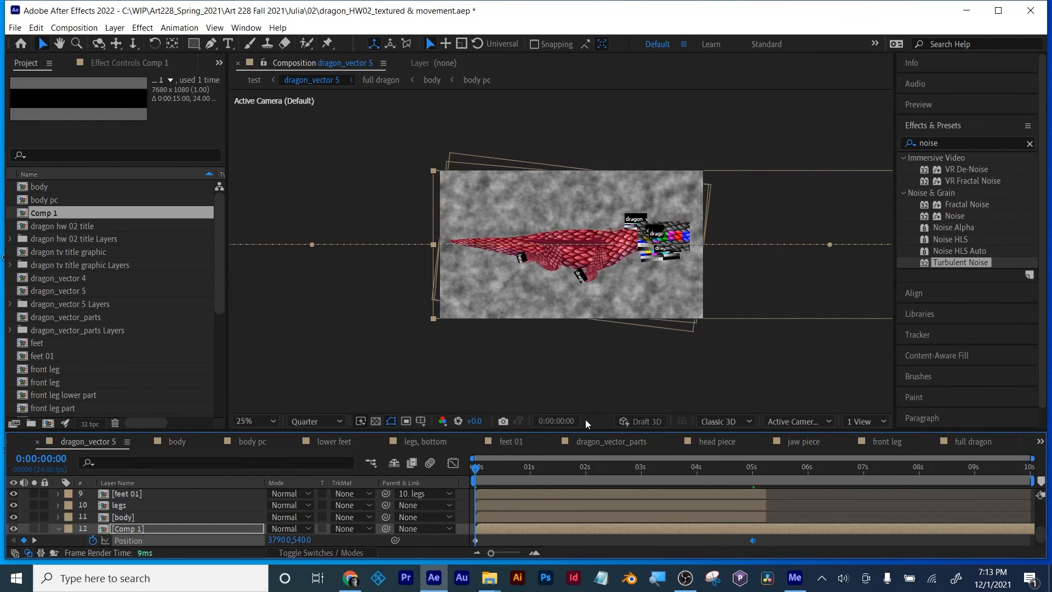
{"action": "key", "text": "space"}
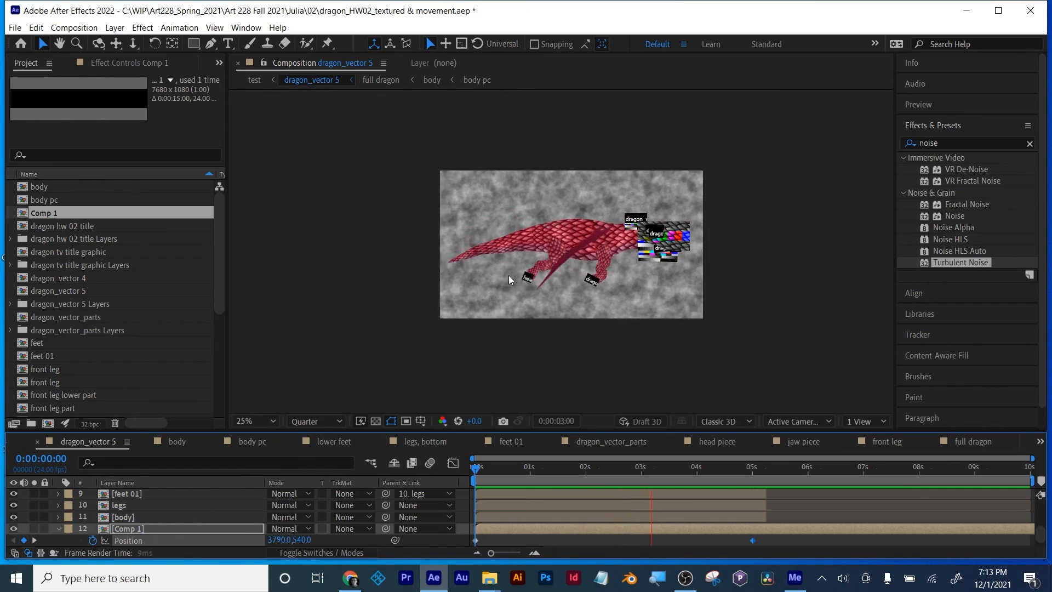
{"action": "key", "text": "space"}
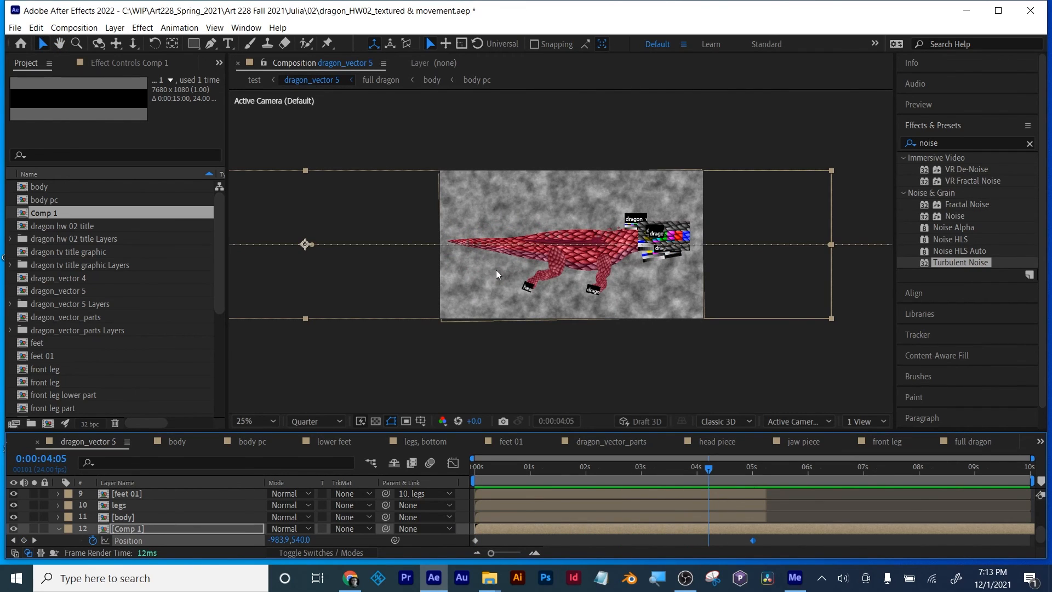
{"action": "left_click_drag", "start_coordinate": [709, 469], "coordinate": [443, 475]}
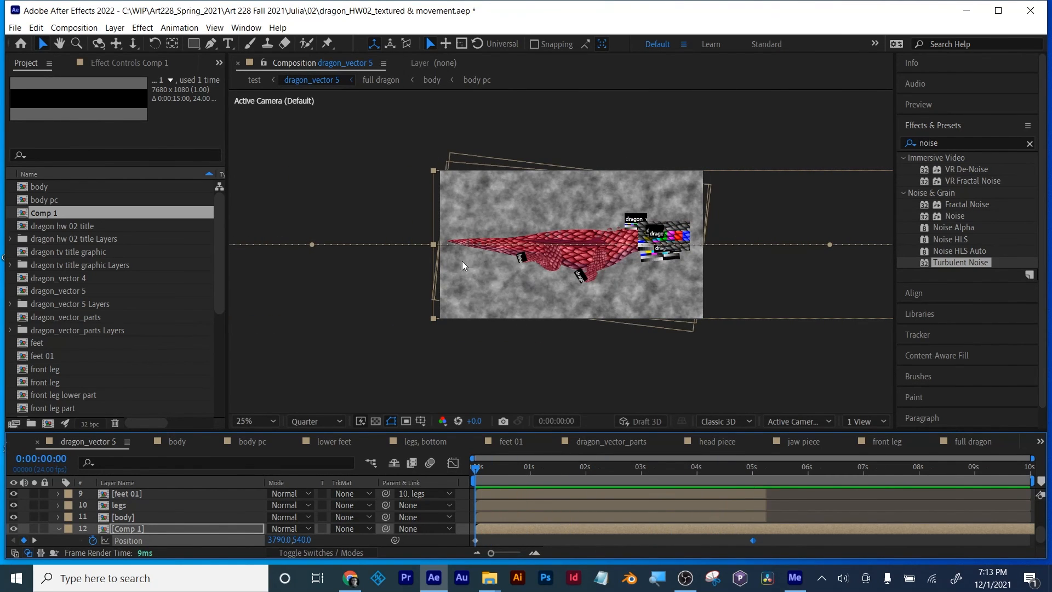
{"action": "left_click_drag", "start_coordinate": [478, 470], "coordinate": [452, 482]}
Step: Pre-compose the dragon part layers from front claws through body as TEst 2, moving all attributes into the new composition
{"action": "left_click_drag", "start_coordinate": [201, 432], "coordinate": [201, 387]}
{"action": "scroll", "coordinate": [170, 483], "scroll_direction": "up", "scroll_amount": 5}
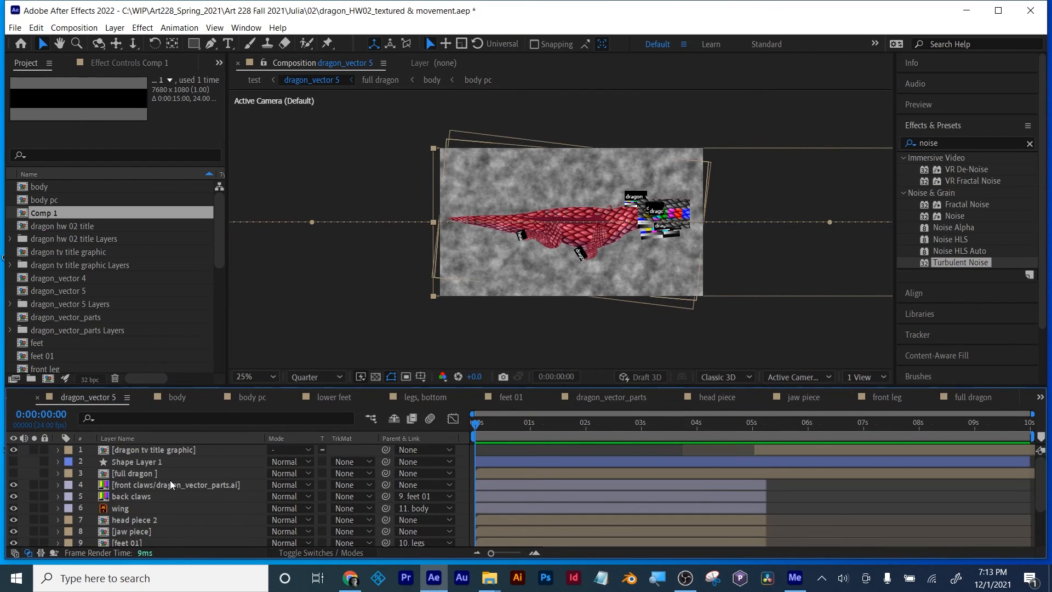
{"action": "left_click", "coordinate": [130, 482]}
{"action": "scroll", "coordinate": [135, 492], "scroll_direction": "down", "scroll_amount": 3}
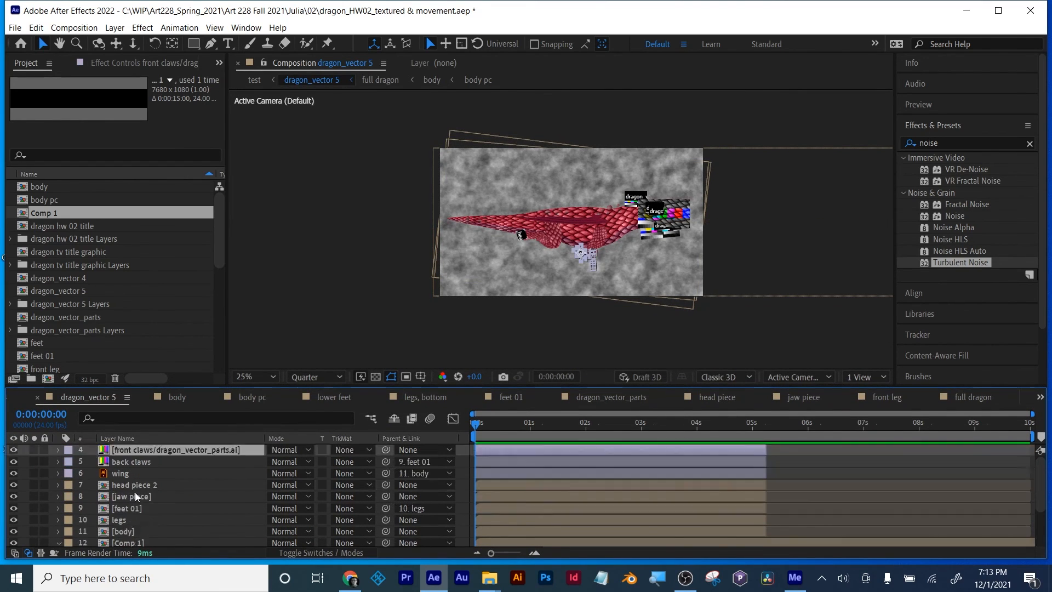
{"action": "scroll", "coordinate": [135, 492], "scroll_direction": "down", "scroll_amount": 2}
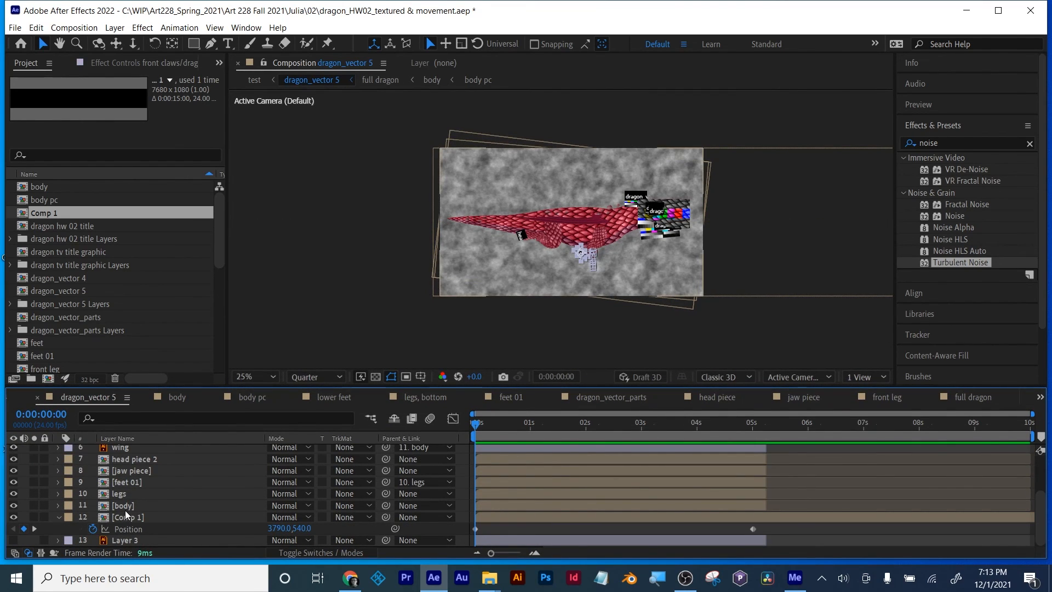
{"action": "left_click", "coordinate": [125, 509], "text": "shift"}
{"action": "scroll", "coordinate": [163, 489], "scroll_direction": "up", "scroll_amount": 5}
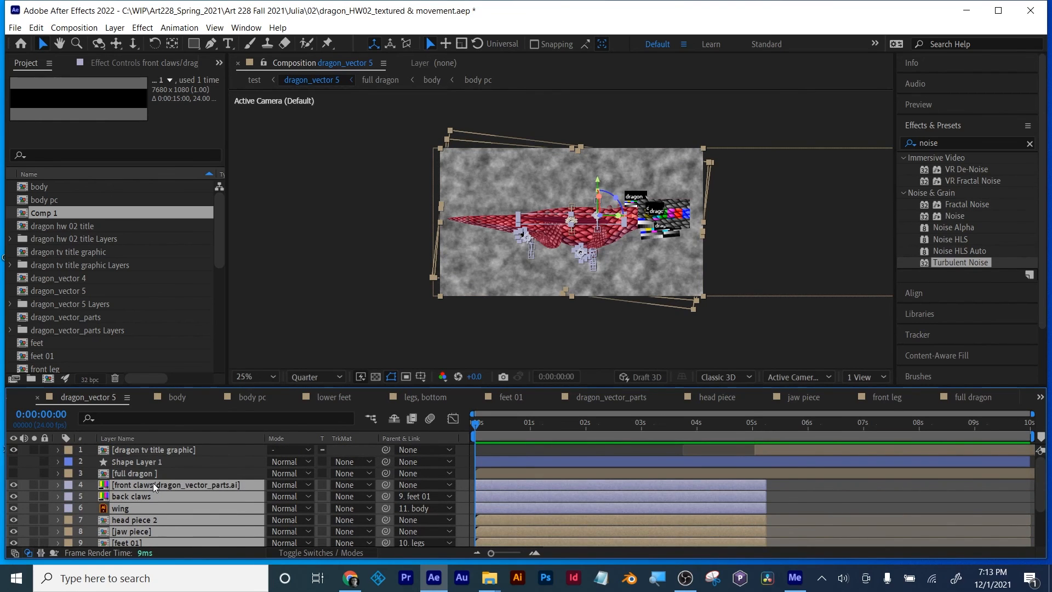
{"action": "right_click", "coordinate": [154, 484]}
{"action": "left_click", "coordinate": [191, 418]}
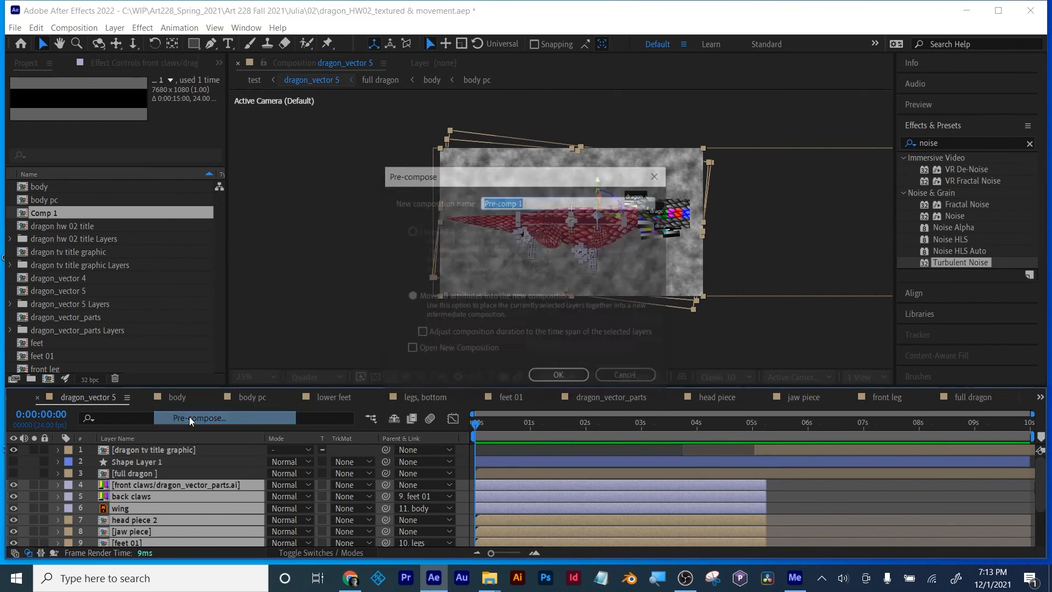
{"action": "type", "text": "TEst 2"}
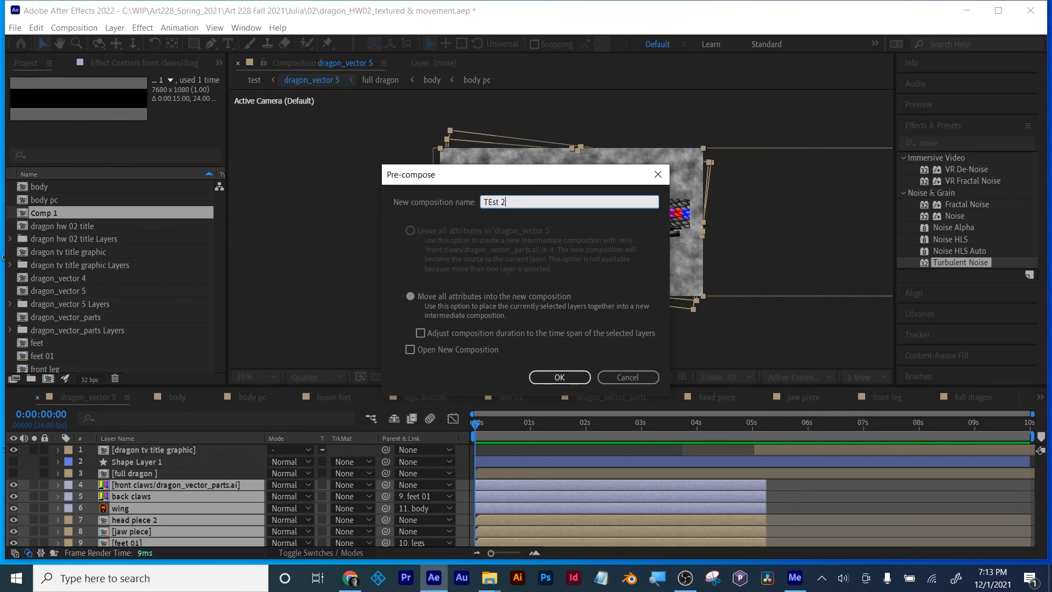
{"action": "left_click", "coordinate": [480, 317]}
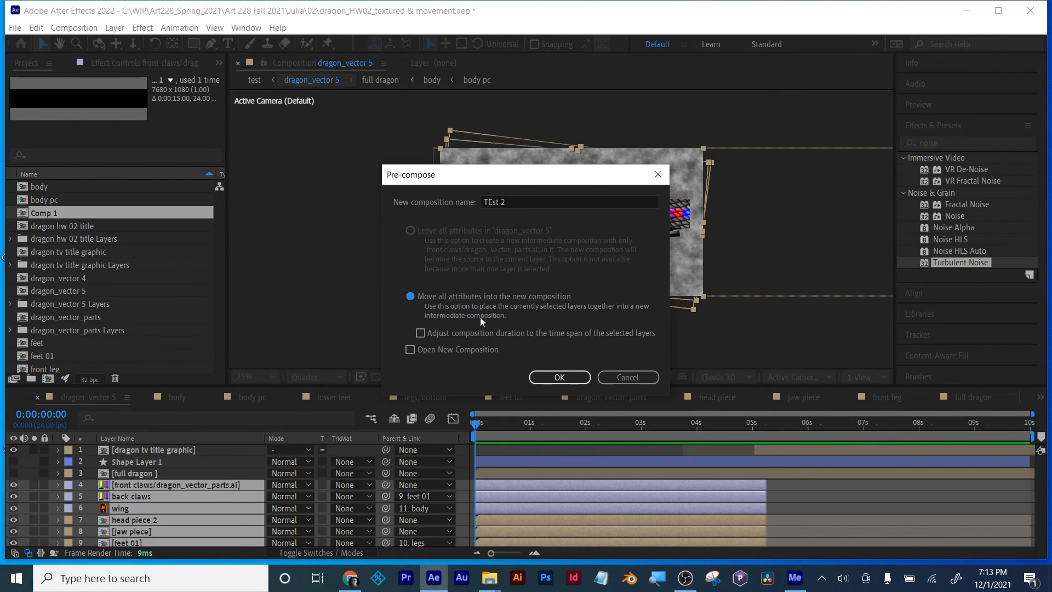
{"action": "left_click", "coordinate": [559, 377]}
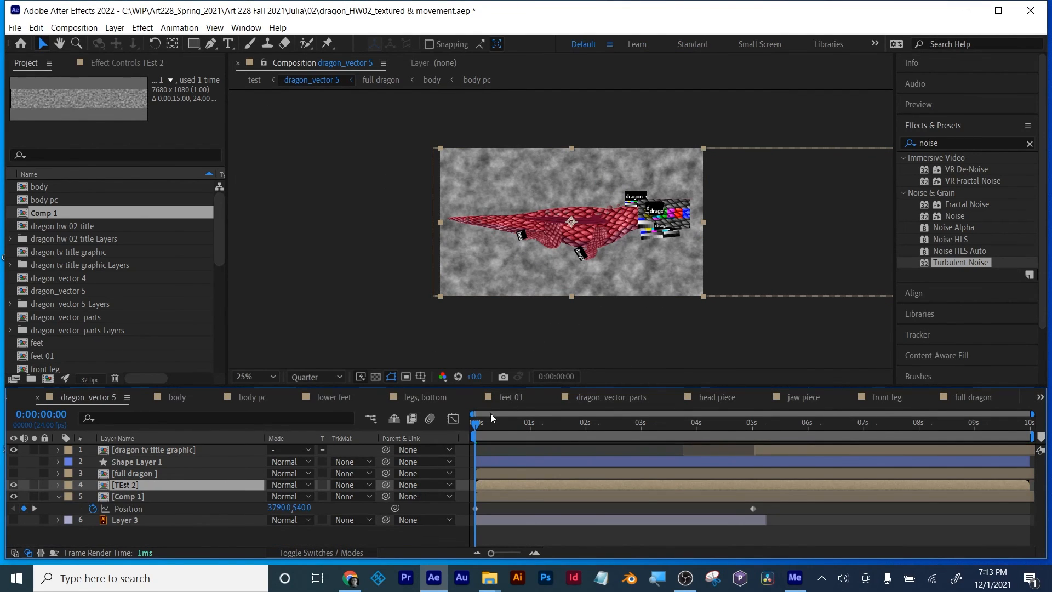
Step: Reveal the TEst 2 layer's Position at the first frame and separate its dimensions into X and Y
{"action": "left_click_drag", "start_coordinate": [475, 425], "coordinate": [452, 435]}
{"action": "key", "text": "p"}
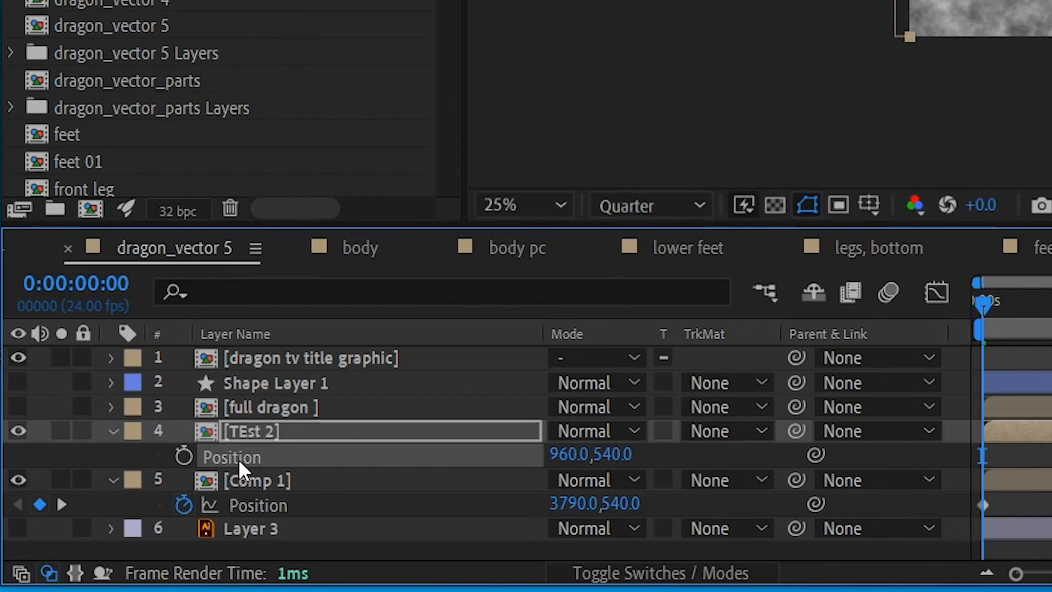
{"action": "right_click", "coordinate": [119, 499]}
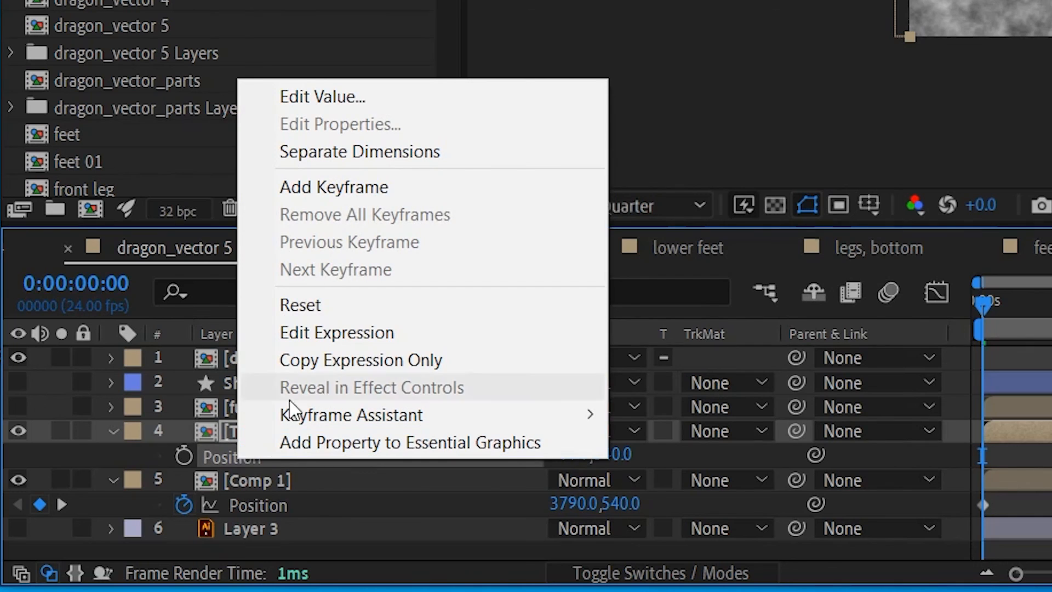
{"action": "left_click", "coordinate": [340, 149]}
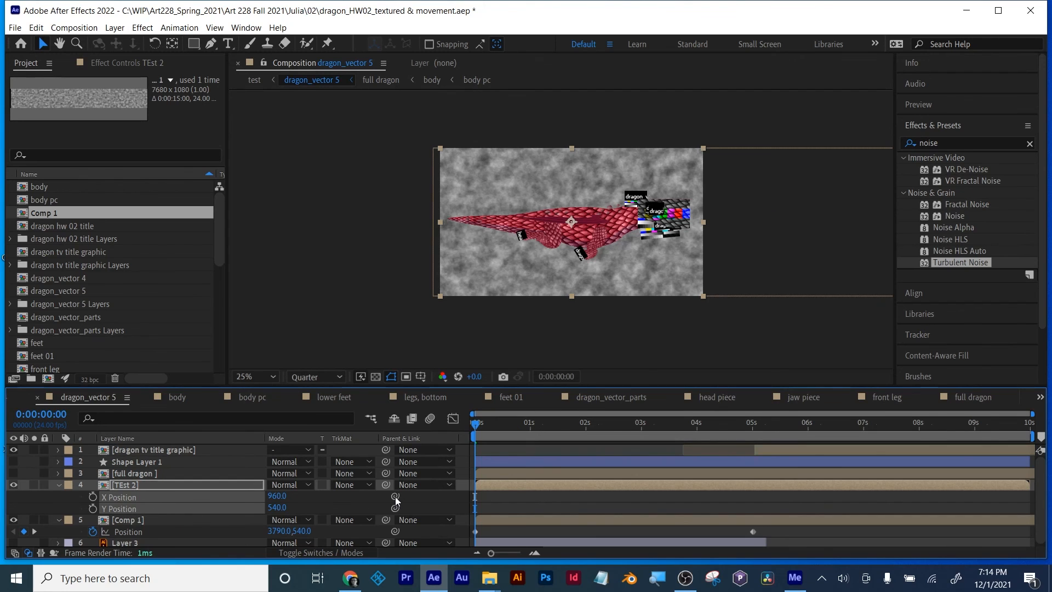
Step: Add the expression wiggle(2,200) to the TEst 2 layer's Y Position
{"action": "left_click", "coordinate": [667, 486]}
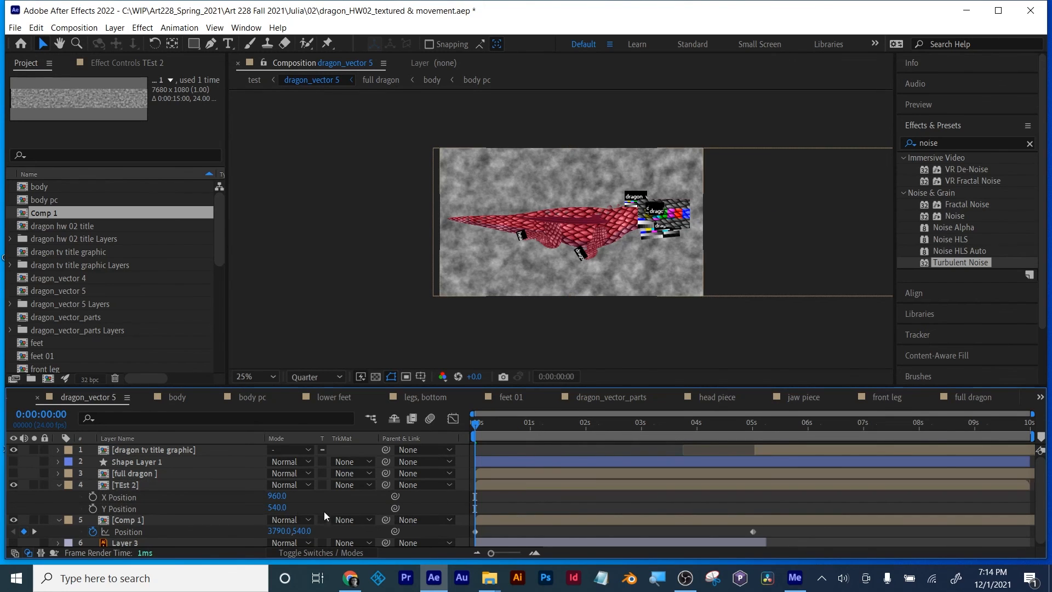
{"action": "left_click", "coordinate": [93, 509], "text": "alt"}
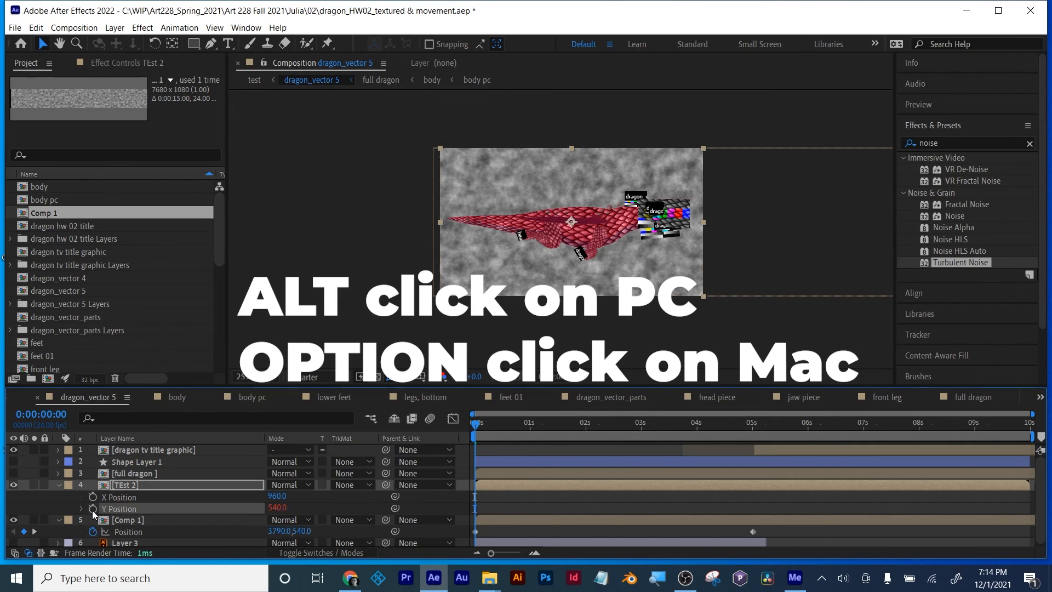
{"action": "type", "text": "wigg"}
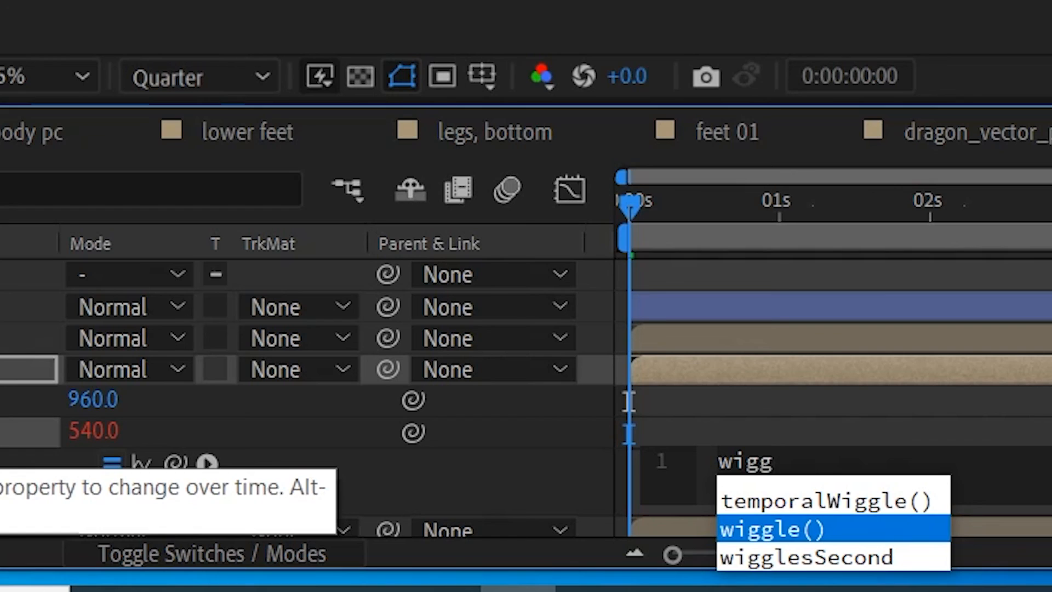
{"action": "left_click", "coordinate": [770, 509]}
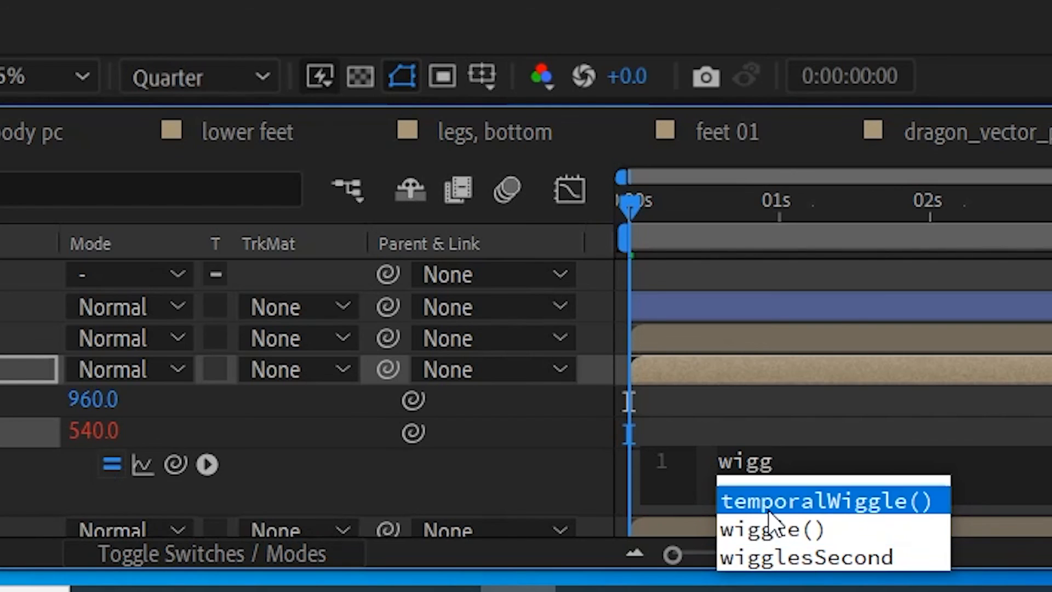
{"action": "left_click", "coordinate": [770, 530]}
{"action": "double_click", "coordinate": [770, 530]}
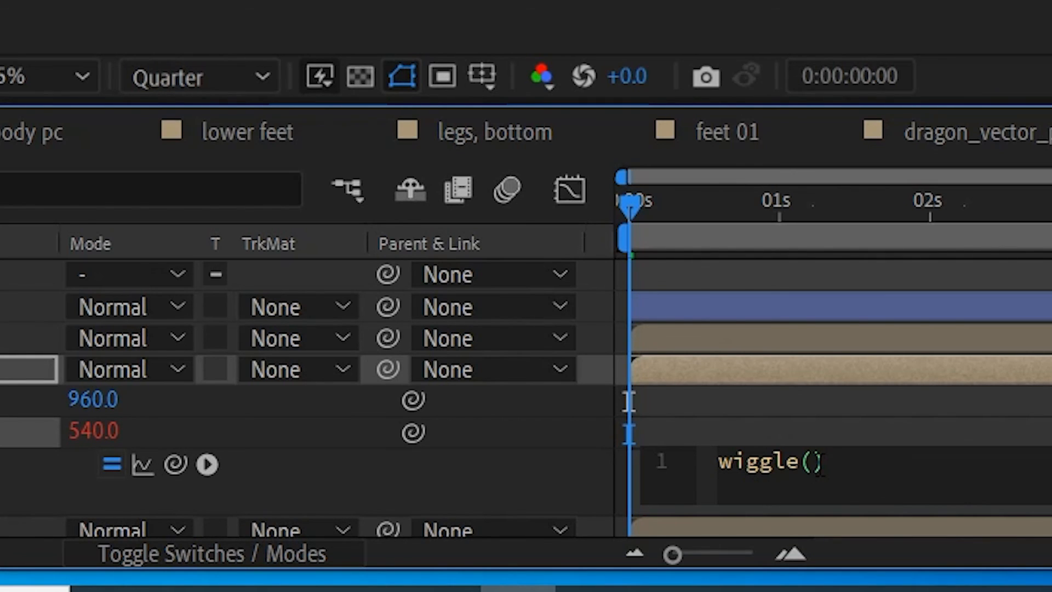
{"action": "type", "text": "2,"}
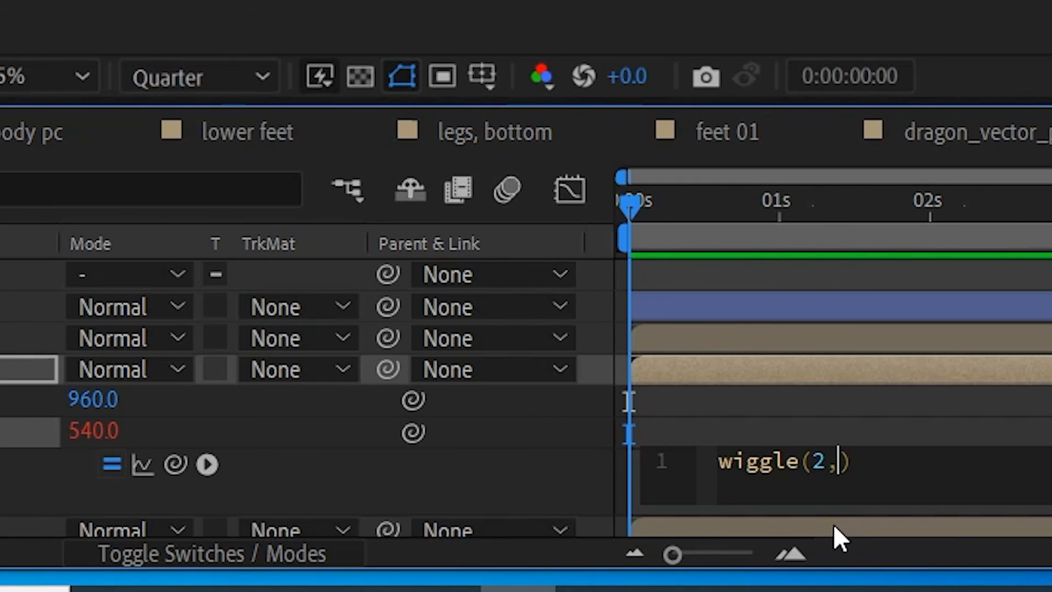
{"action": "type", "text": "200"}
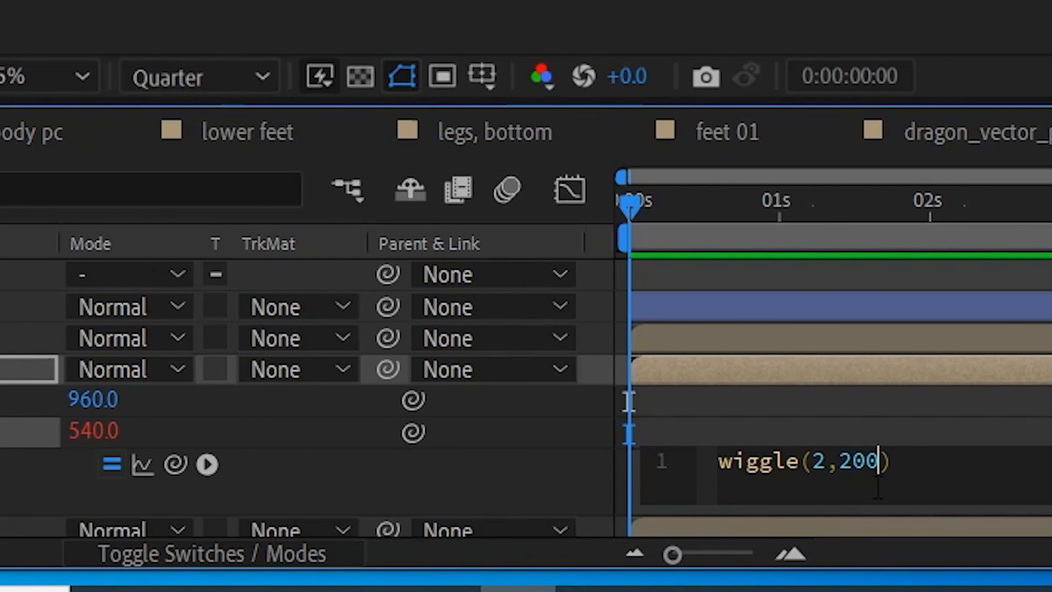
{"action": "left_click", "coordinate": [882, 407]}
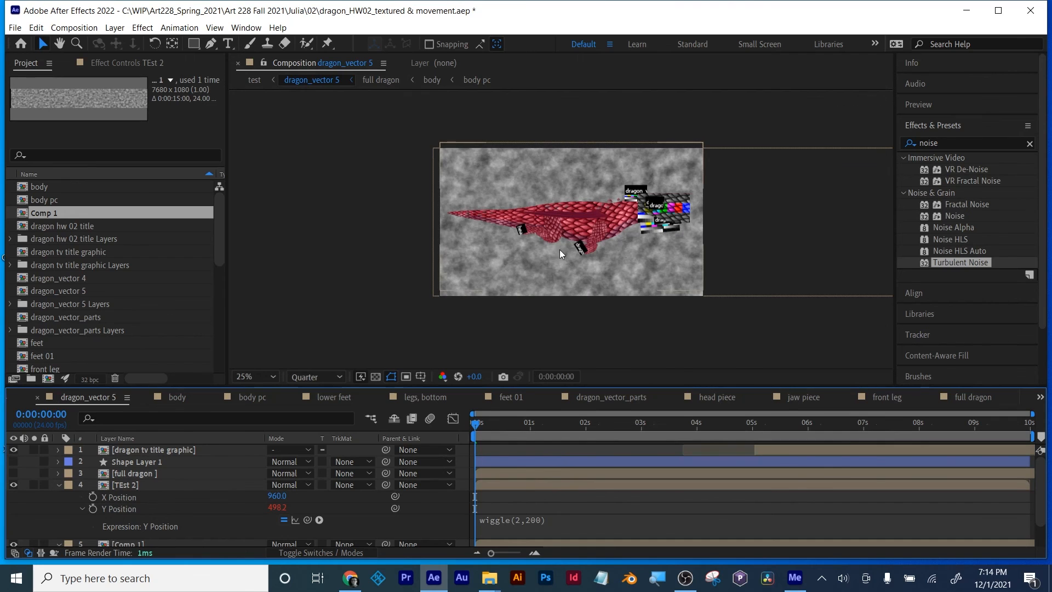
Step: Preview the wiggling dragon and trim the end of the work area to 0:00:04:22
{"action": "key", "text": "space"}
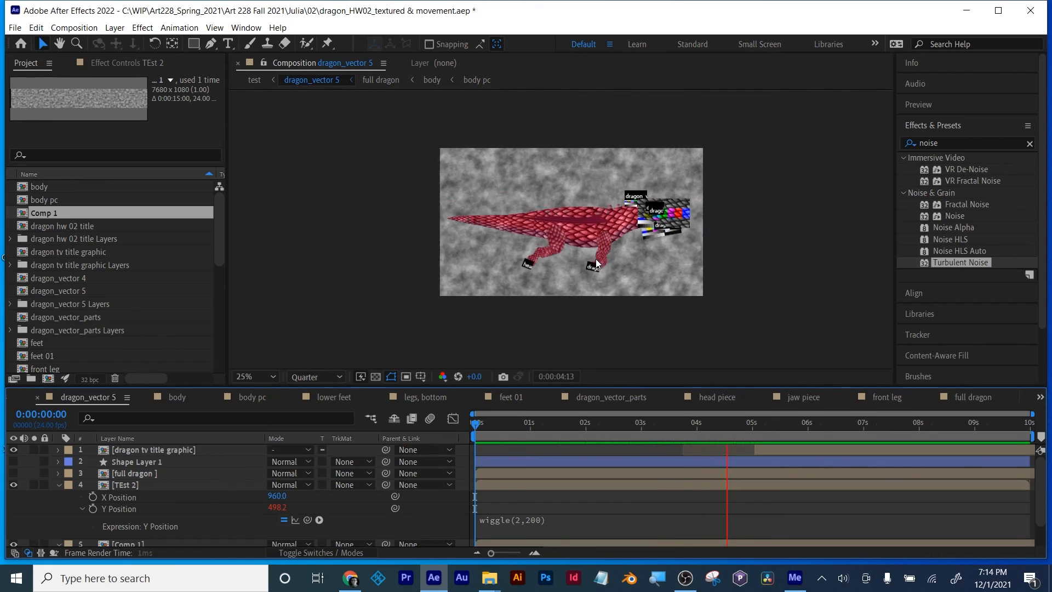
{"action": "left_click_drag", "start_coordinate": [670, 429], "coordinate": [749, 428]}
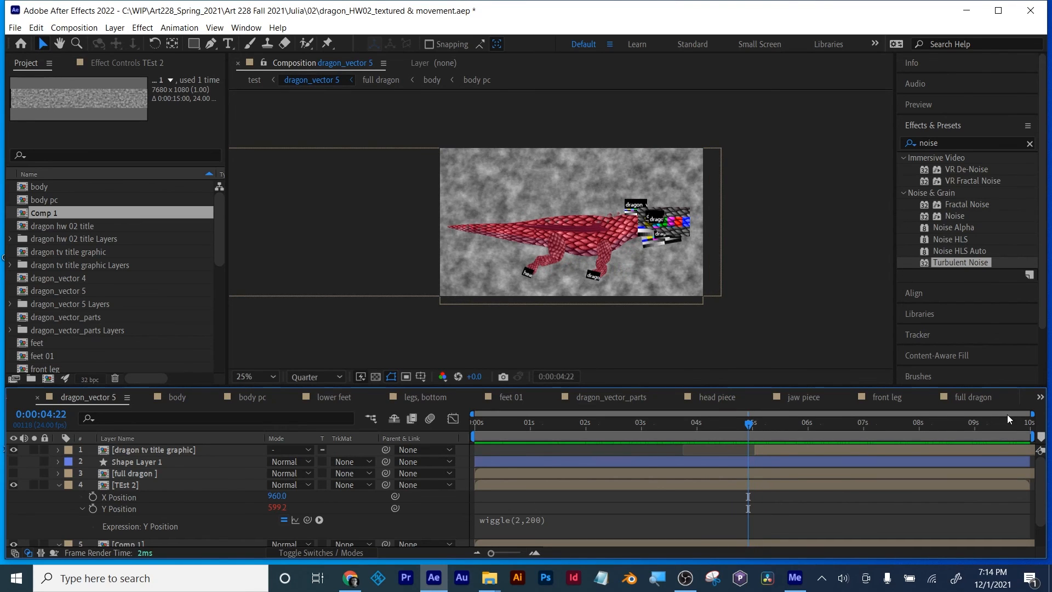
{"action": "left_click_drag", "start_coordinate": [1030, 436], "coordinate": [749, 436]}
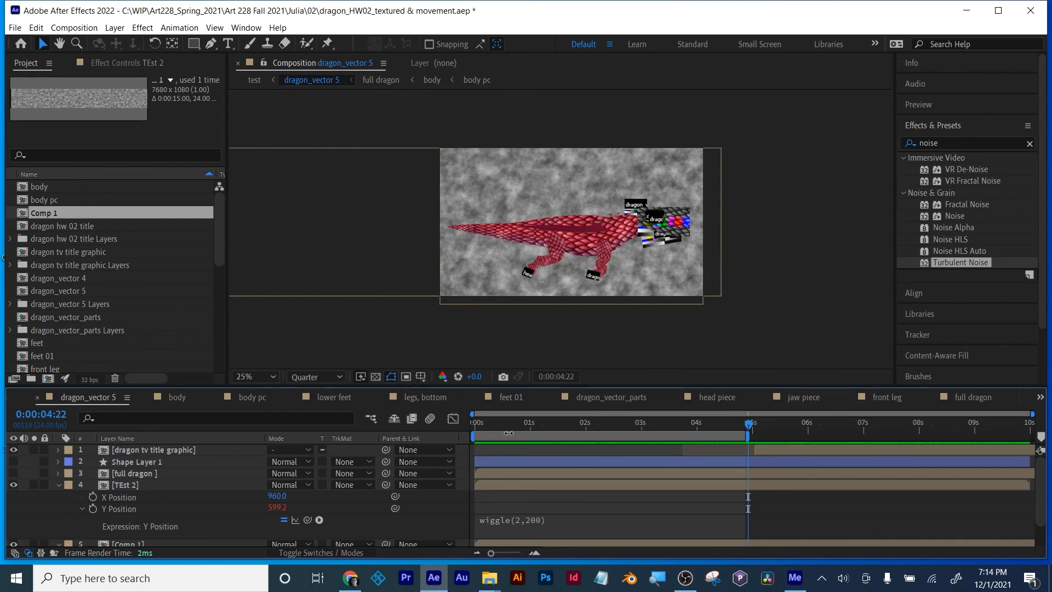
Step: Preview the dragon's wiggle motion from the first frame of the dragon_vector 5 composition
{"action": "key", "text": "Home"}
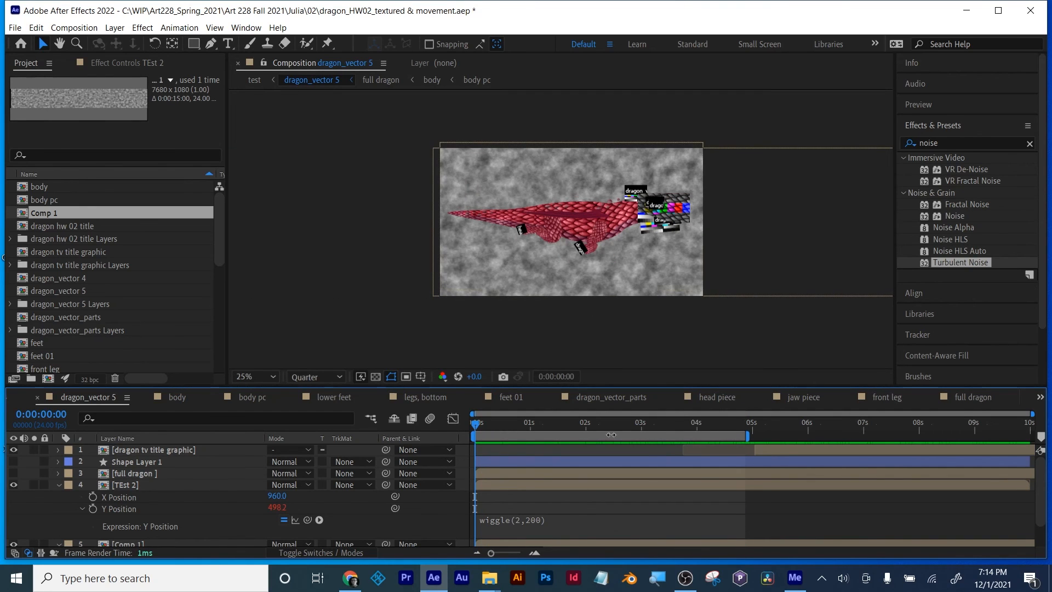
{"action": "key", "text": "space"}
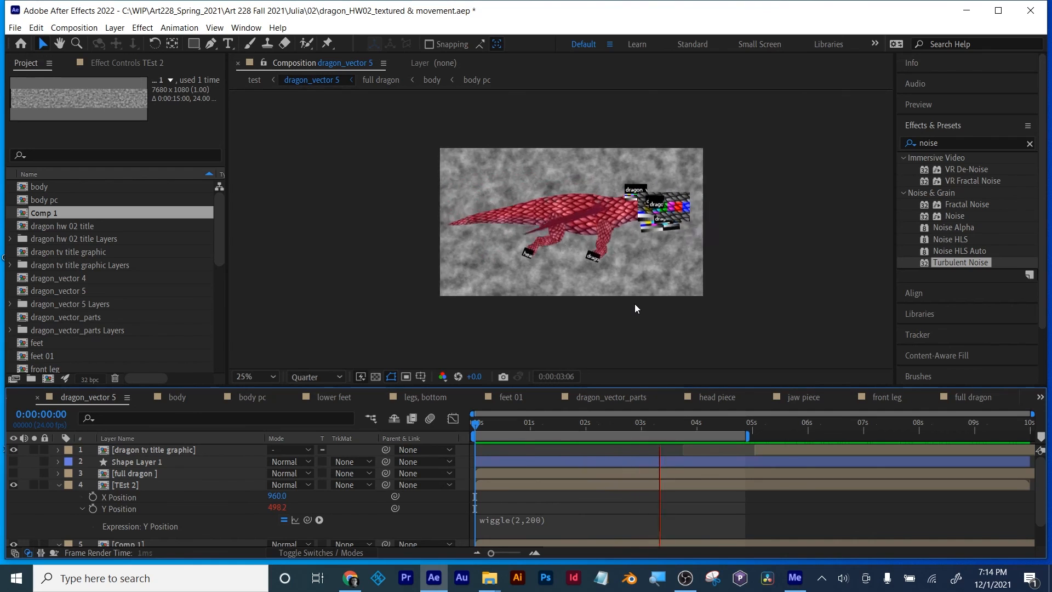
{"action": "key", "text": "space"}
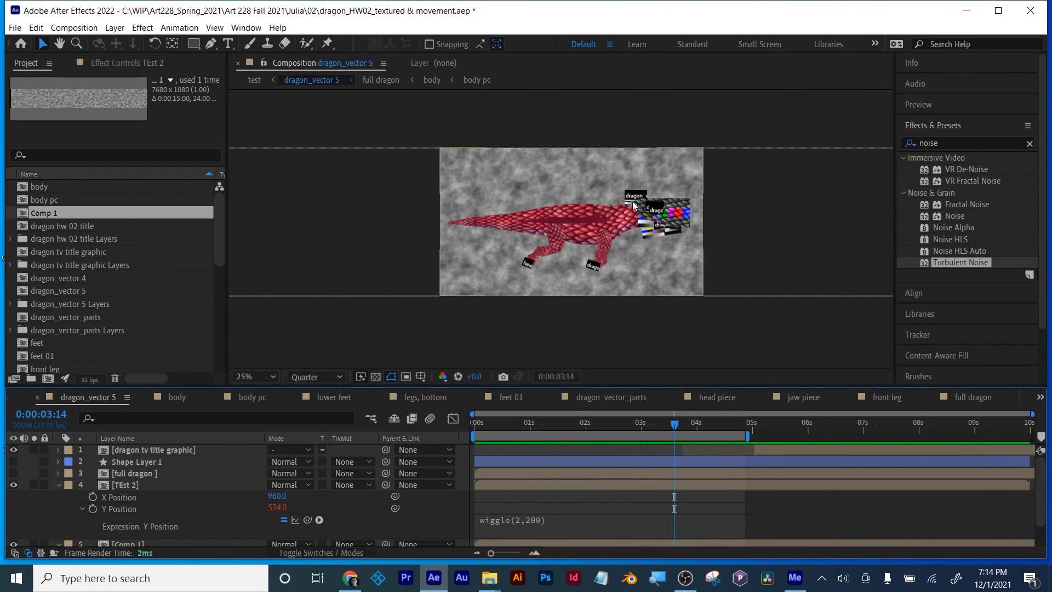
Step: Create a new composition 1920 px wide and 1080 px high at 24 frames per second
{"action": "left_click", "coordinate": [564, 328]}
{"action": "left_click", "coordinate": [74, 28]}
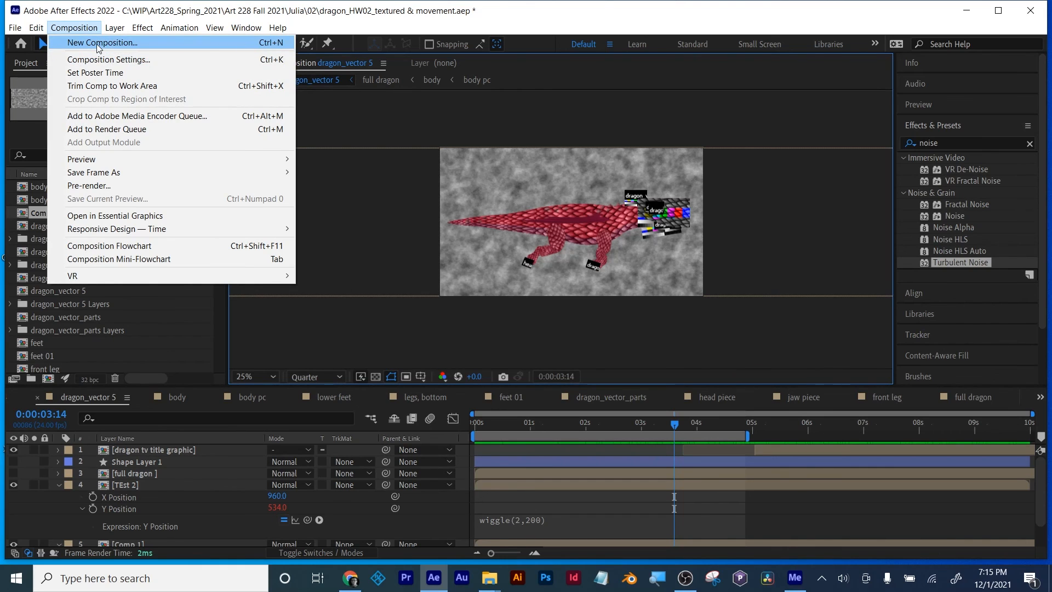
{"action": "left_click", "coordinate": [91, 44]}
{"action": "left_click", "coordinate": [420, 202]}
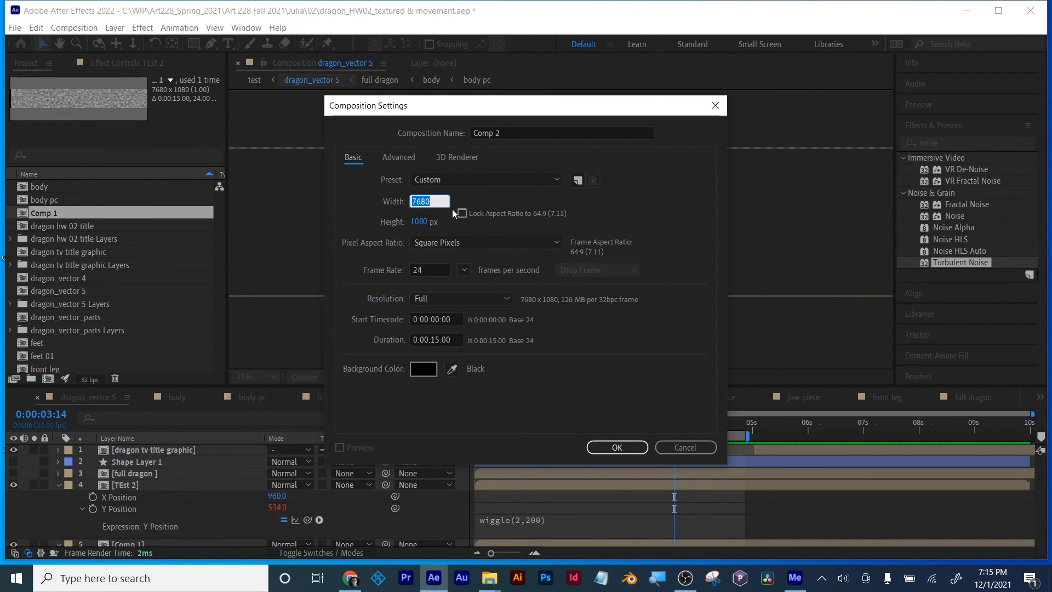
{"action": "type", "text": "1920"}
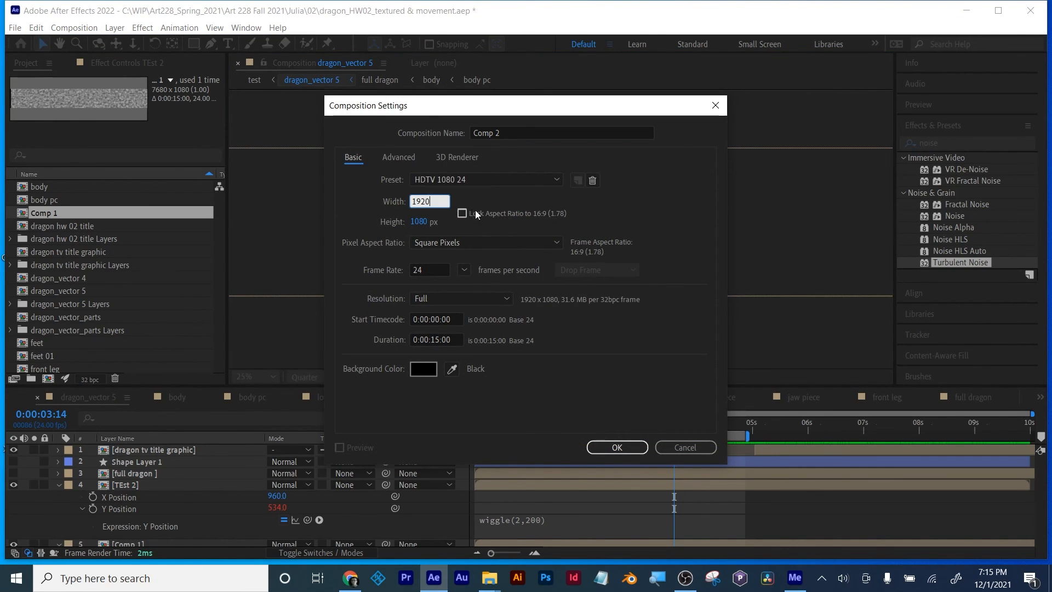
{"action": "key", "text": "Return"}
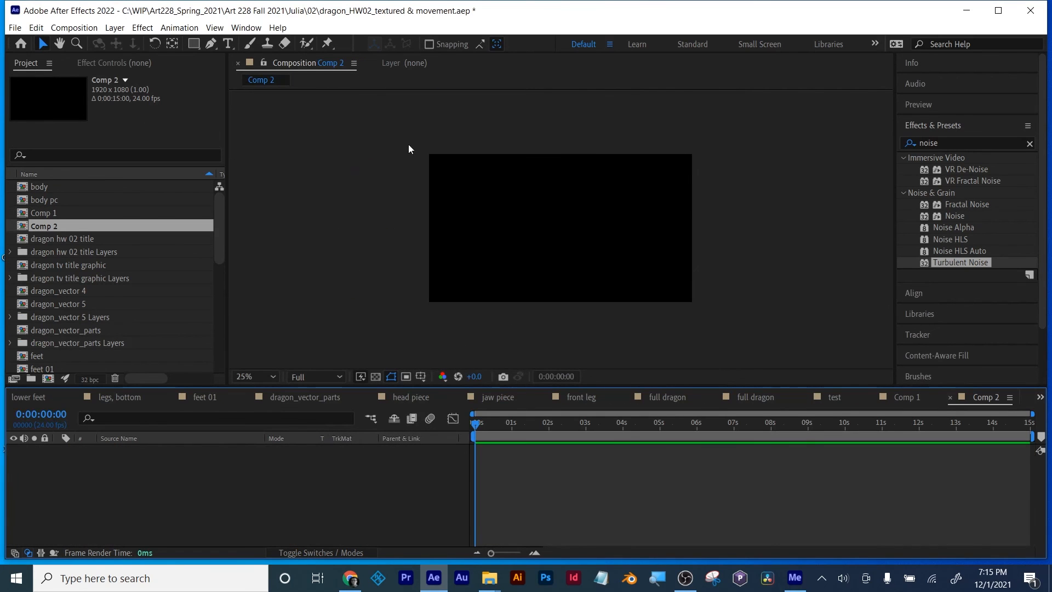
Step: Change the width of Comp 2 to 15360 px in its composition settings
{"action": "left_click", "coordinate": [74, 27]}
{"action": "left_click", "coordinate": [106, 57]}
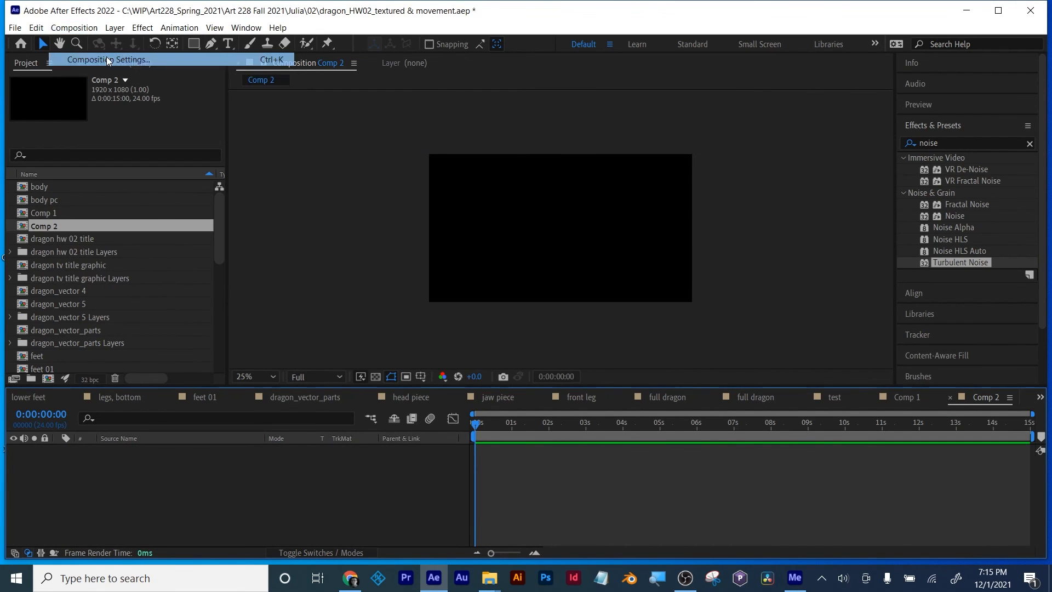
{"action": "left_click", "coordinate": [421, 202]}
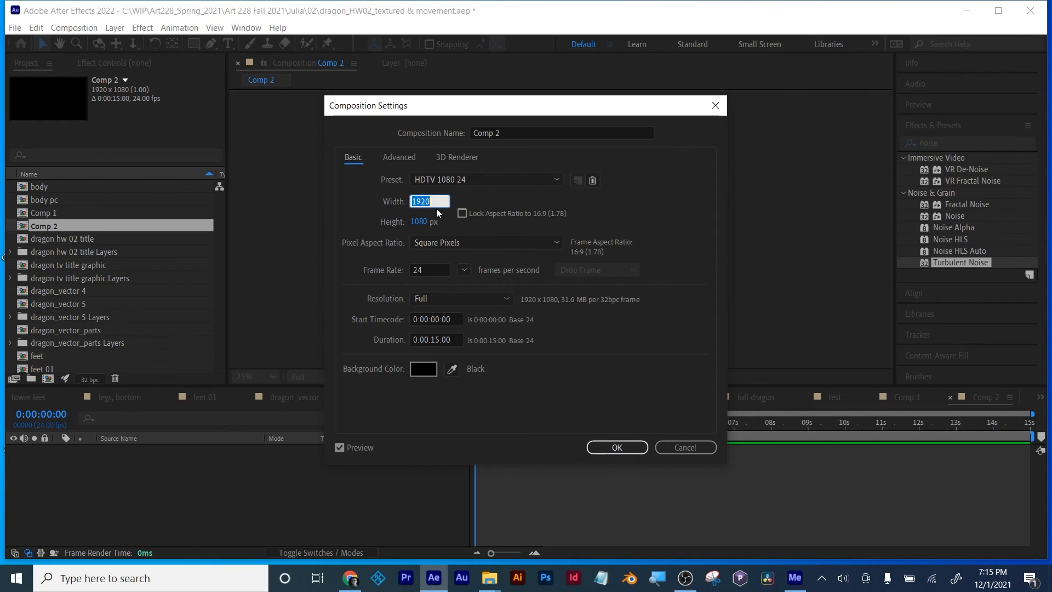
{"action": "left_click", "coordinate": [435, 199]}
{"action": "key", "text": "Return"}
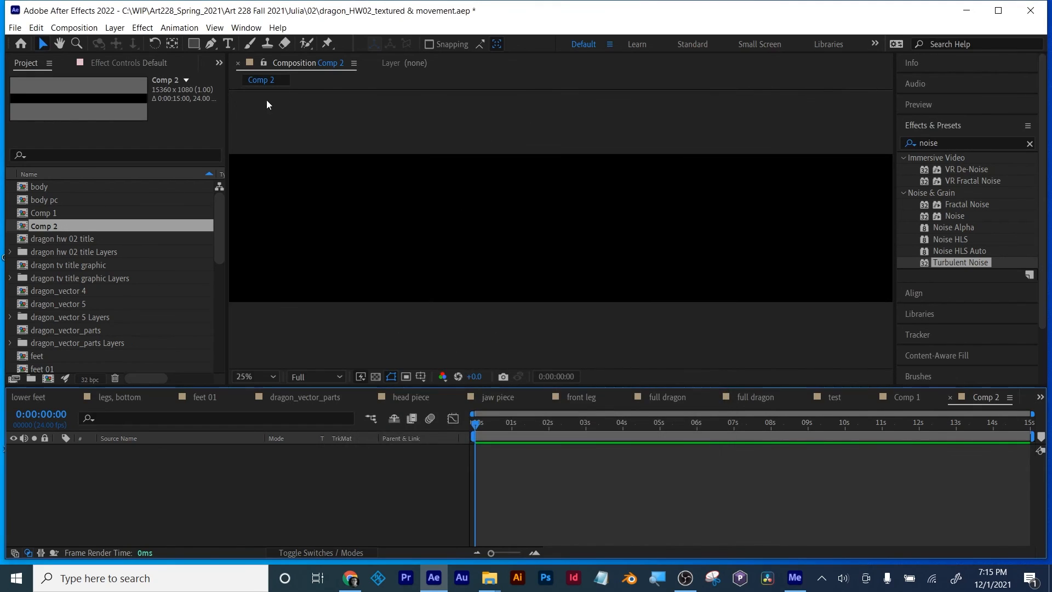
Step: Review Comp 2's dimensions in its composition settings without changes and view the full width of its frame
{"action": "left_click", "coordinate": [82, 29]}
{"action": "left_click", "coordinate": [111, 58]}
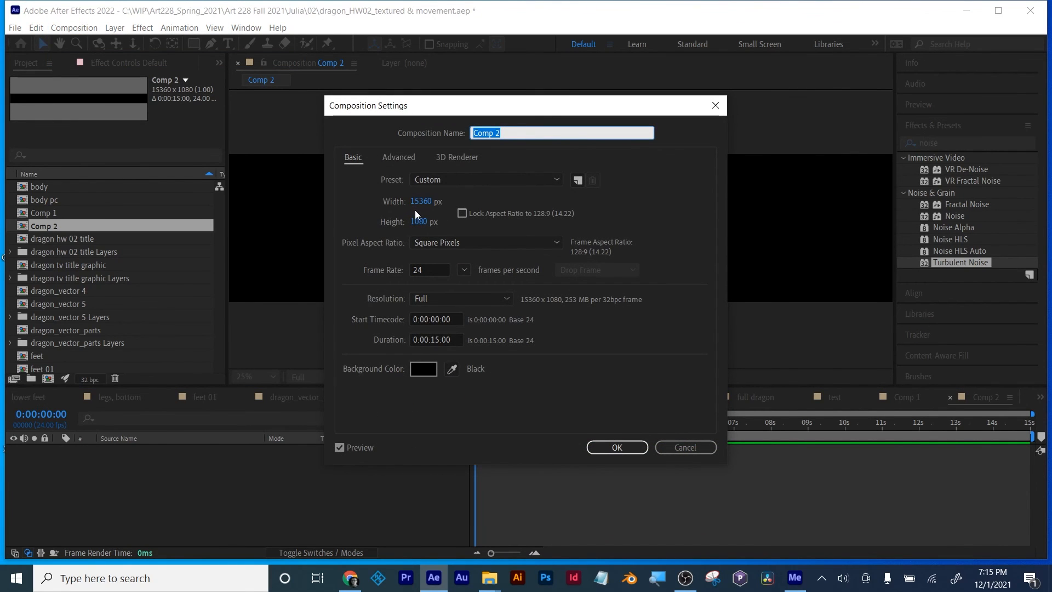
{"action": "left_click", "coordinate": [661, 445]}
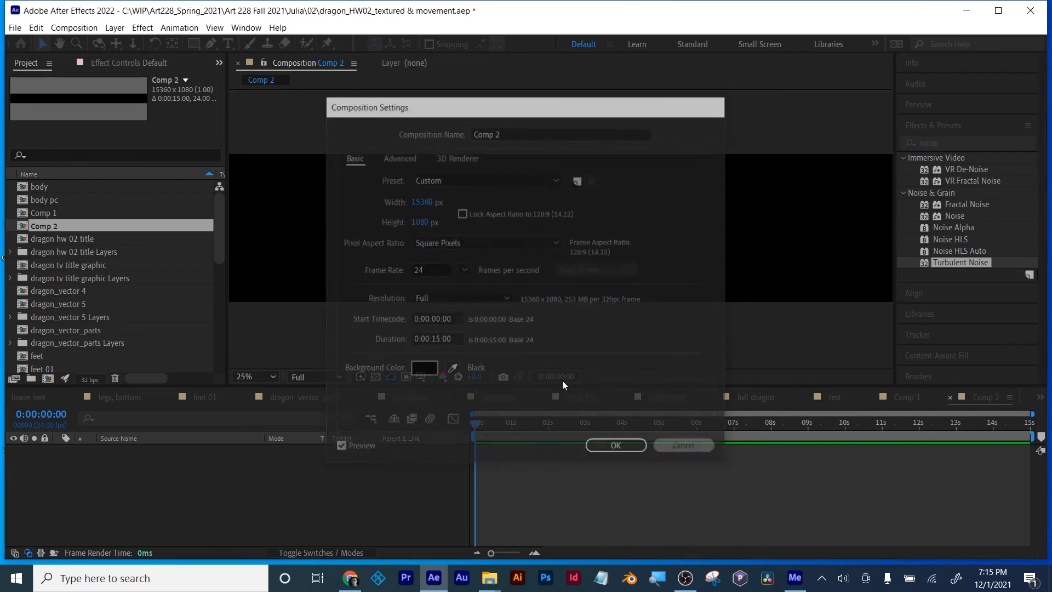
{"action": "scroll", "coordinate": [391, 307], "scroll_direction": "down", "scroll_amount": 3}
{"action": "scroll", "coordinate": [391, 306], "scroll_direction": "up", "scroll_amount": 1}
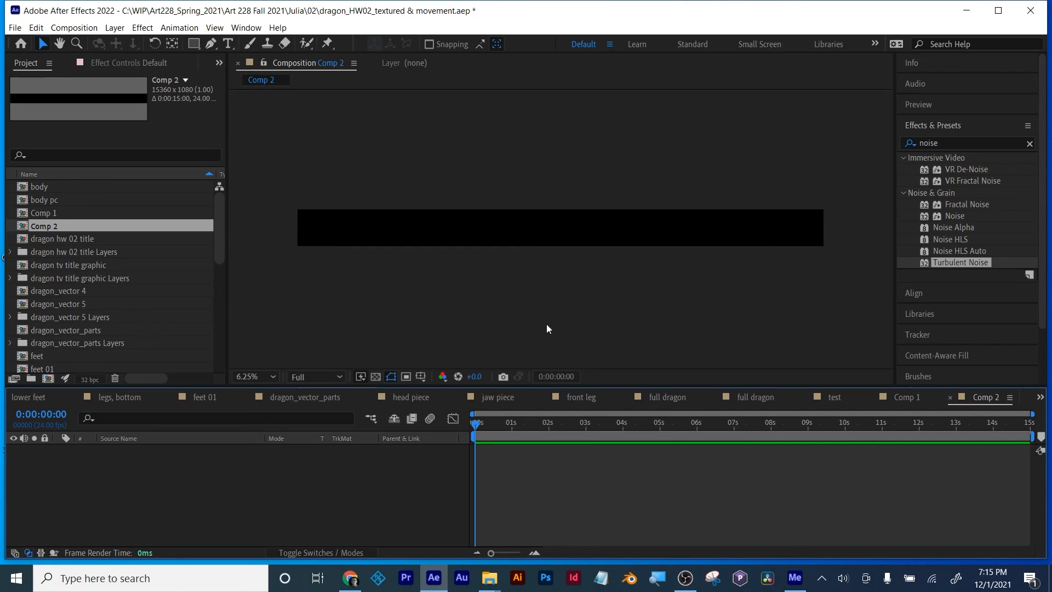
{"action": "left_click", "coordinate": [952, 398]}
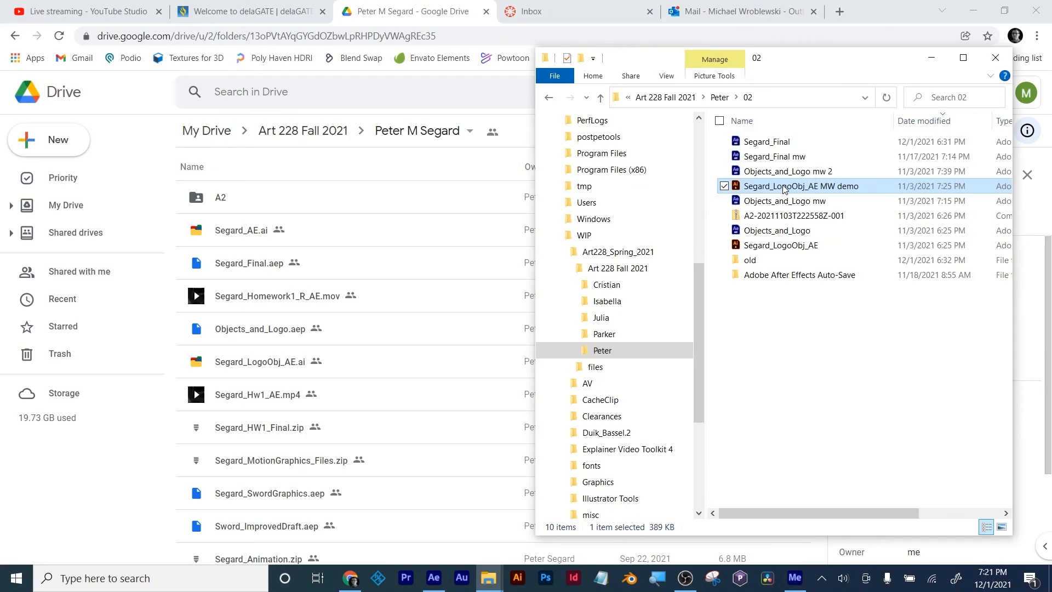
Step: Upload the LogoObj_AE MW demo Illustrator file to the student's shared Drive folder and switch to After Effects
{"action": "left_click_drag", "start_coordinate": [767, 183], "coordinate": [327, 313]}
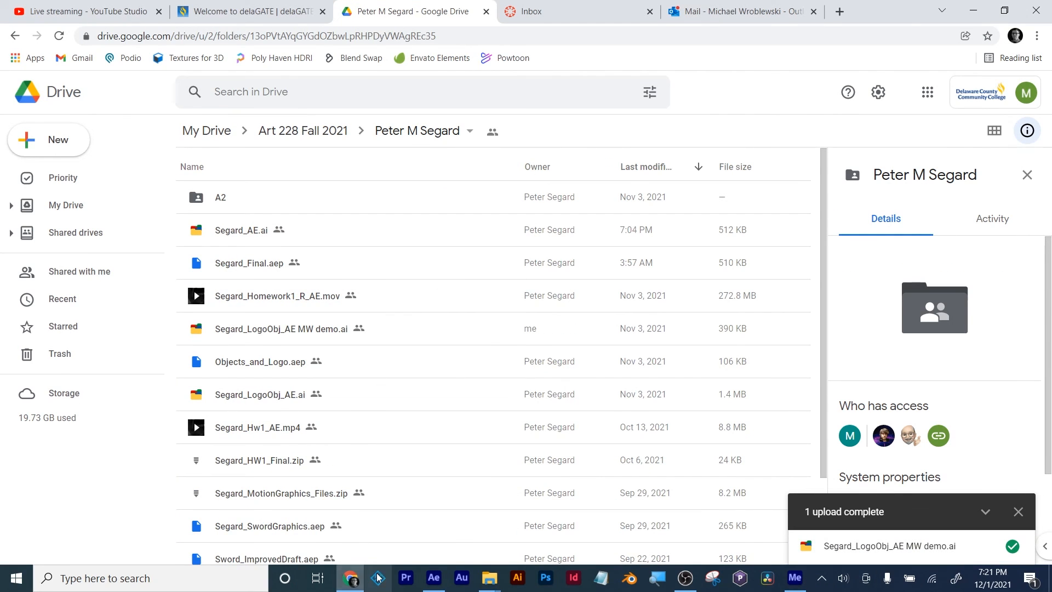
{"action": "left_click", "coordinate": [436, 580]}
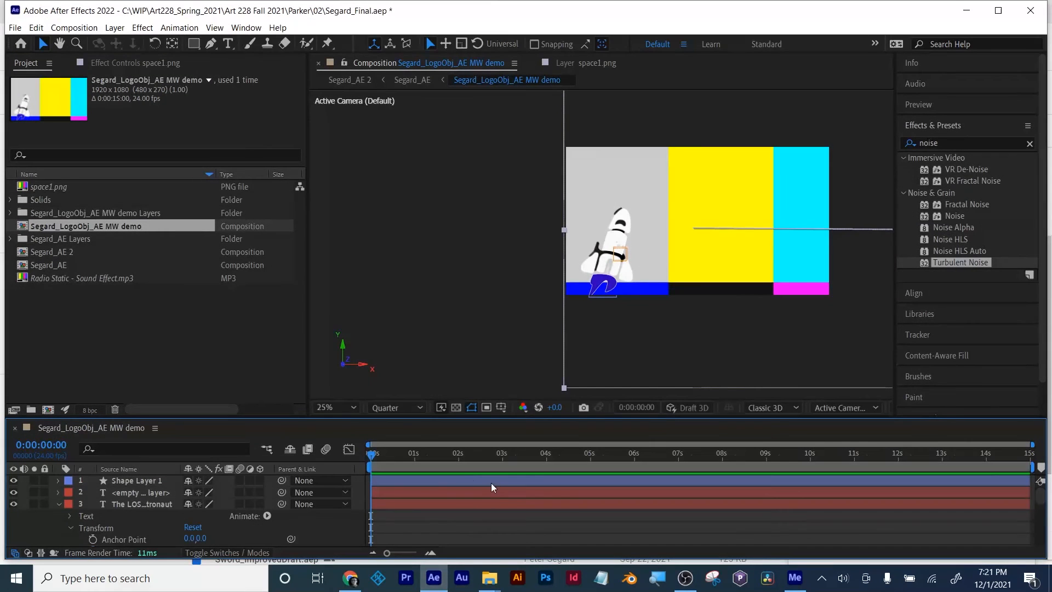
Step: Move to 0:00:07:05 and locate the missing space1.png background layer in the timeline of the MW demo composition
{"action": "left_click_drag", "start_coordinate": [382, 457], "coordinate": [649, 450]}
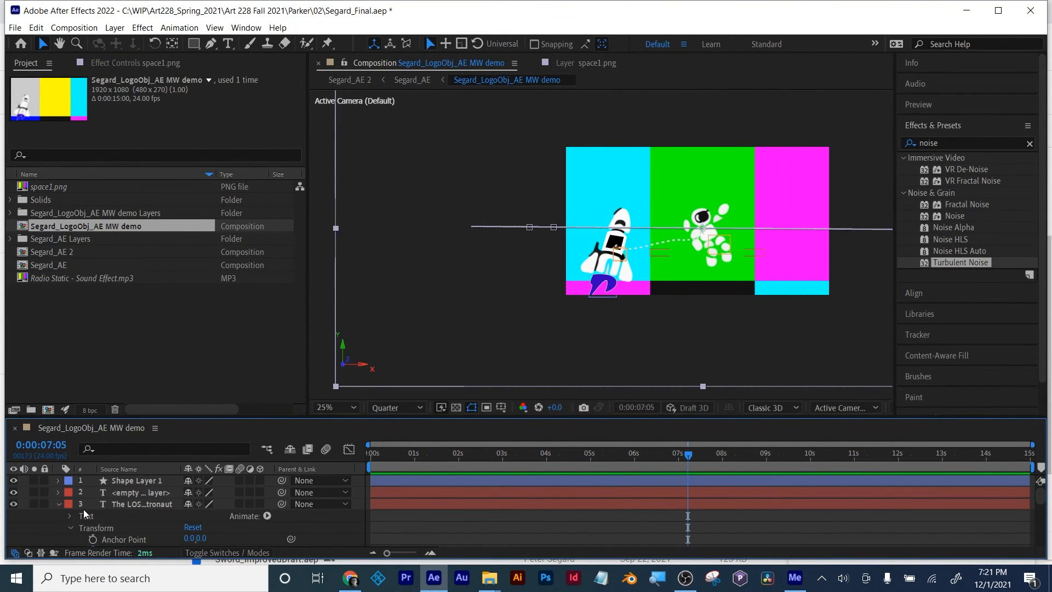
{"action": "left_click", "coordinate": [59, 502]}
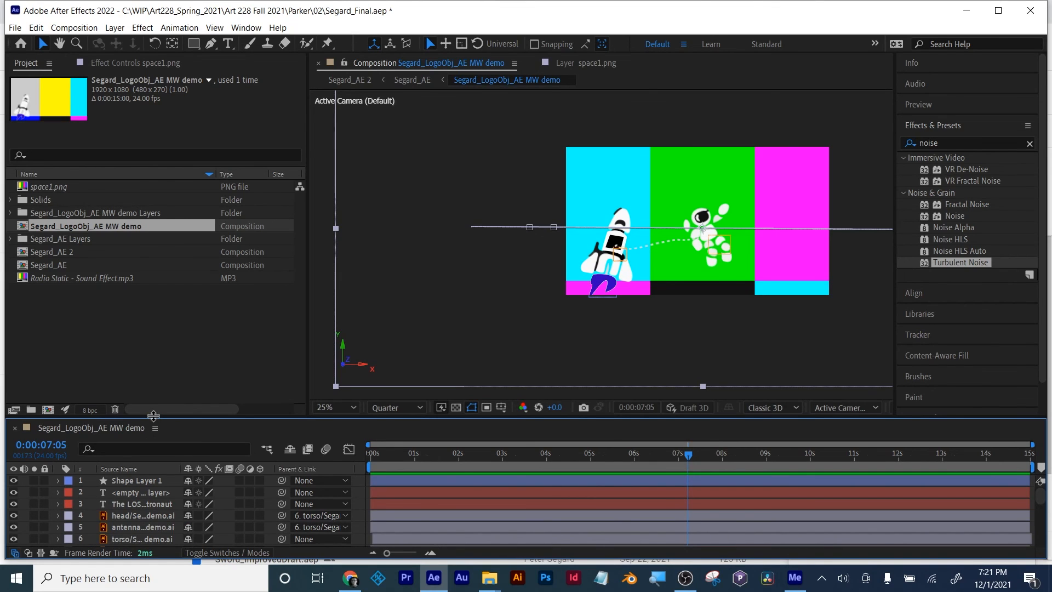
{"action": "left_click_drag", "start_coordinate": [153, 416], "coordinate": [151, 287]}
{"action": "scroll", "coordinate": [144, 410], "scroll_direction": "down", "scroll_amount": 5}
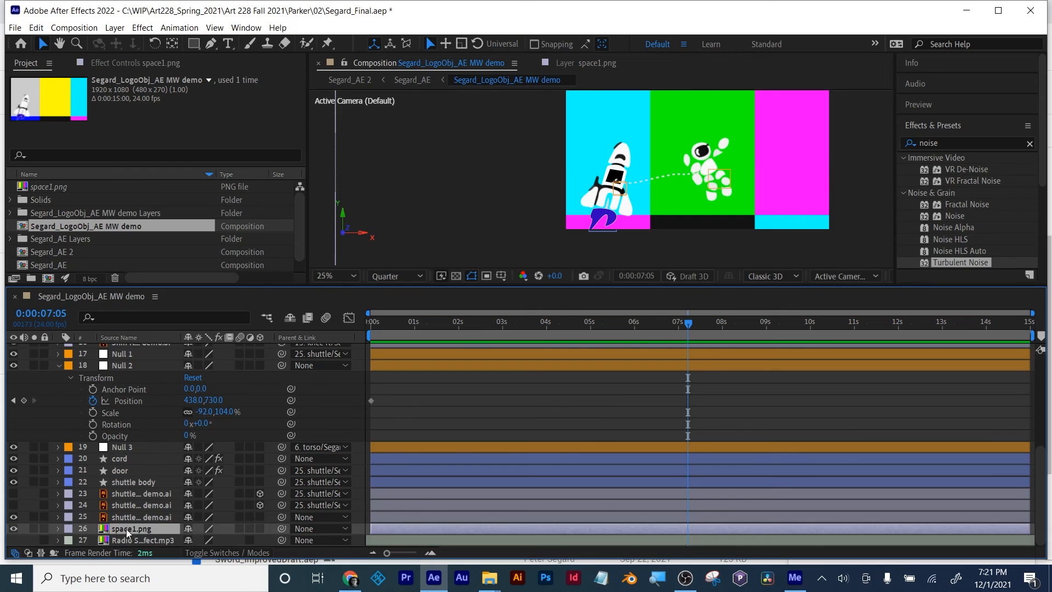
{"action": "left_click_drag", "start_coordinate": [115, 283], "coordinate": [101, 358]}
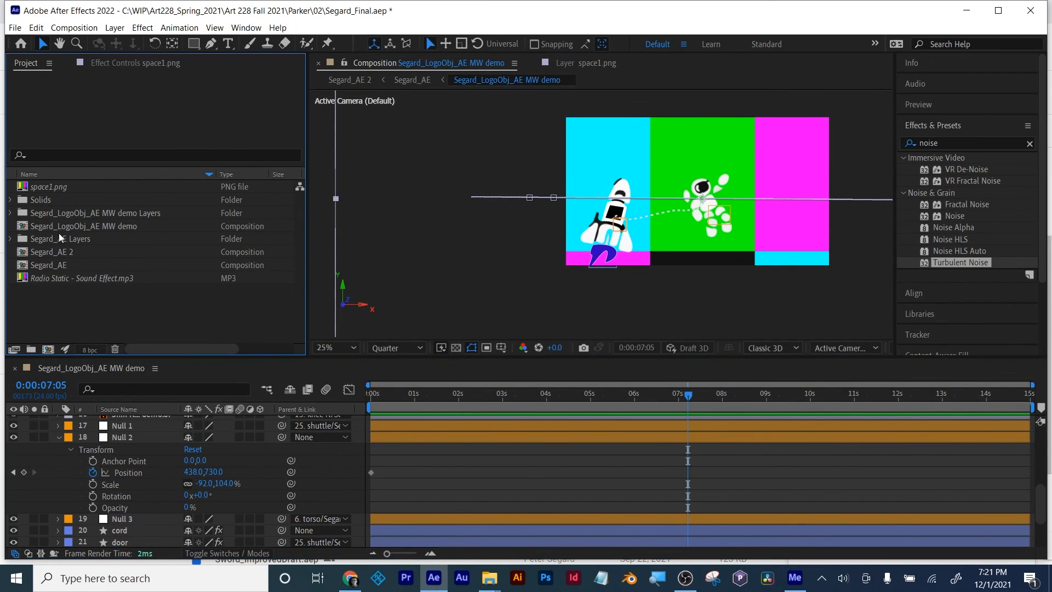
Step: Inspect the space1.png footage item in the project and collapse the Null 2 layer's properties in the timeline
{"action": "left_click", "coordinate": [46, 188]}
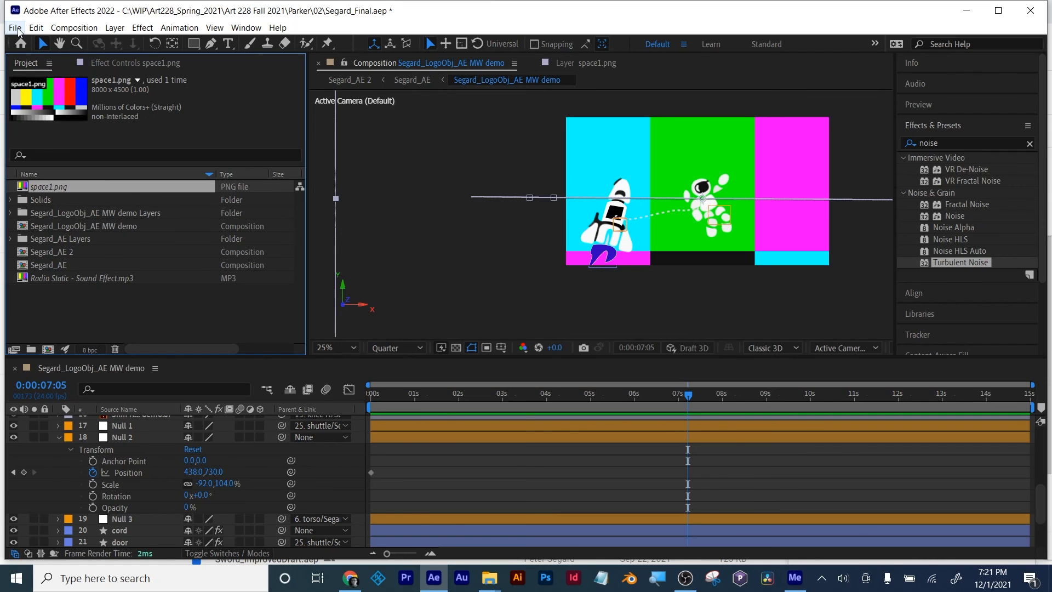
{"action": "scroll", "coordinate": [156, 476], "scroll_direction": "up", "scroll_amount": 3}
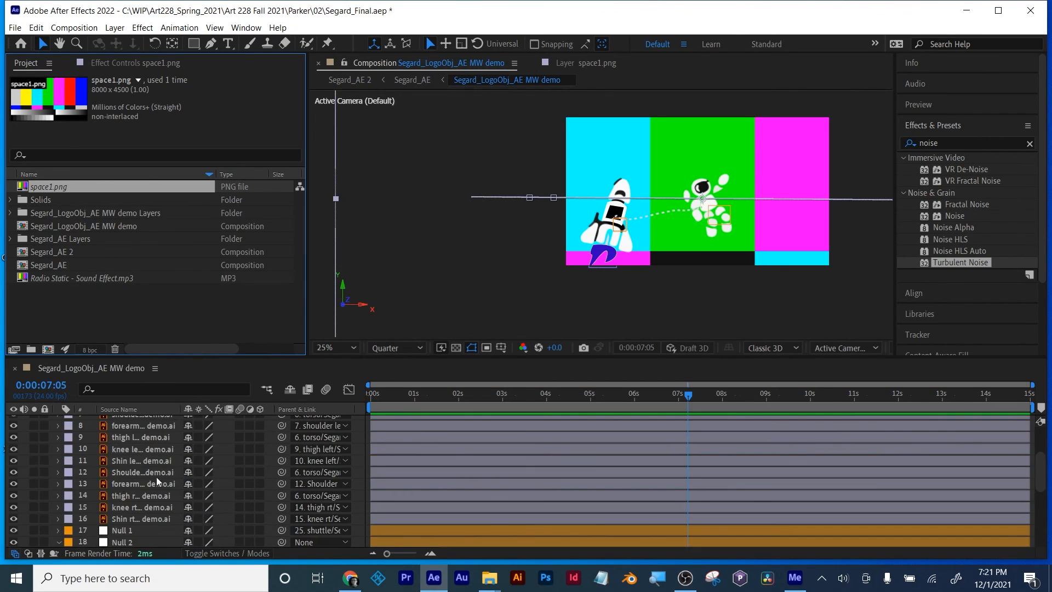
{"action": "scroll", "coordinate": [85, 483], "scroll_direction": "down", "scroll_amount": 4}
{"action": "scroll", "coordinate": [66, 471], "scroll_direction": "up", "scroll_amount": 7}
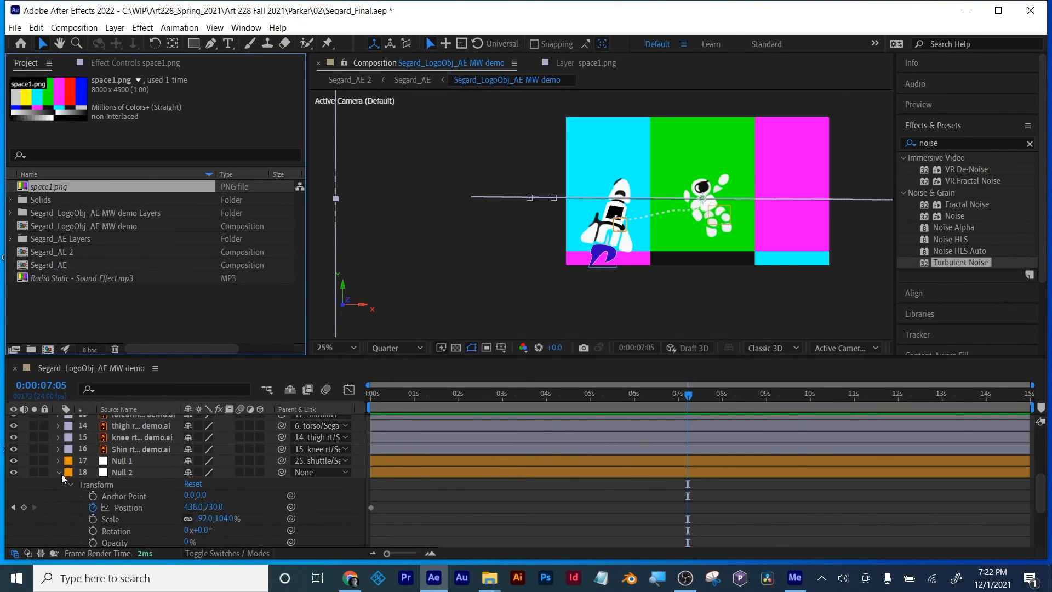
{"action": "scroll", "coordinate": [160, 478], "scroll_direction": "down", "scroll_amount": 5}
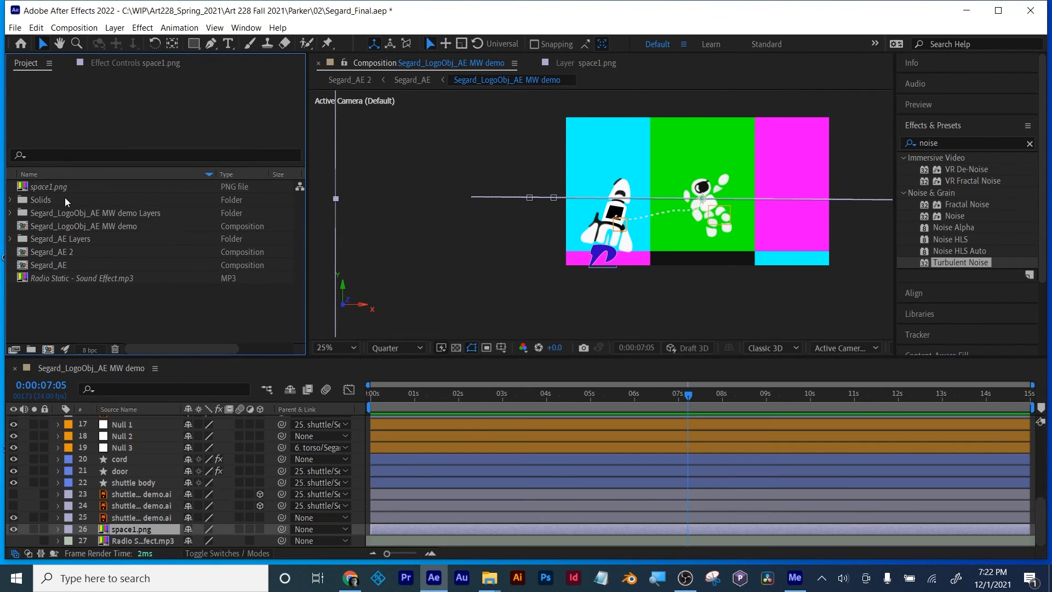
Step: Replace the missing space1.png footage with the Space layer of the LogoObj_AE MW demo Illustrator file, using document size
{"action": "right_click", "coordinate": [58, 186]}
{"action": "mouse_move", "coordinate": [132, 287]}
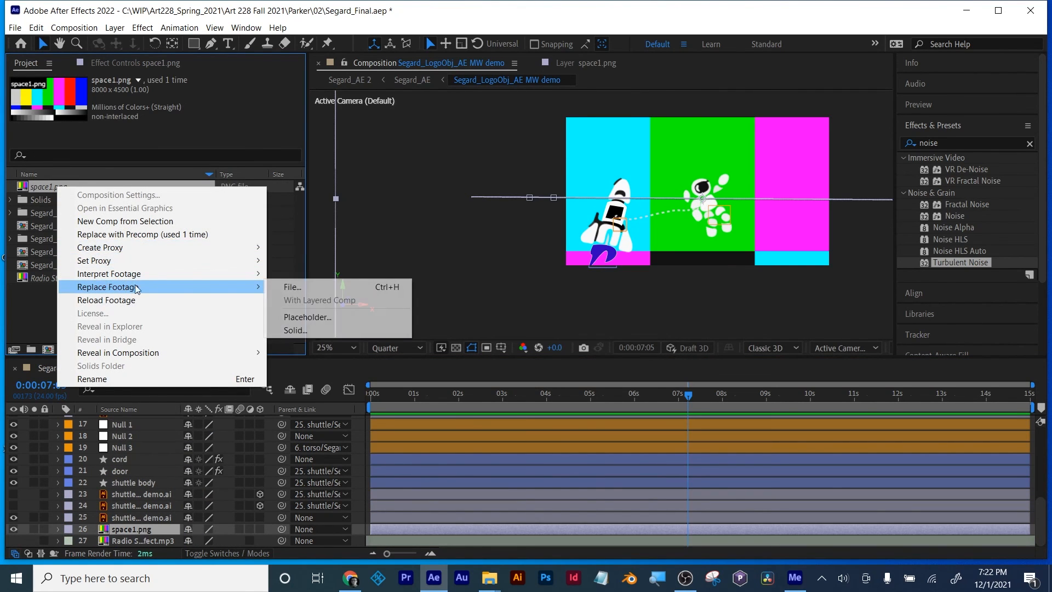
{"action": "left_click", "coordinate": [295, 285]}
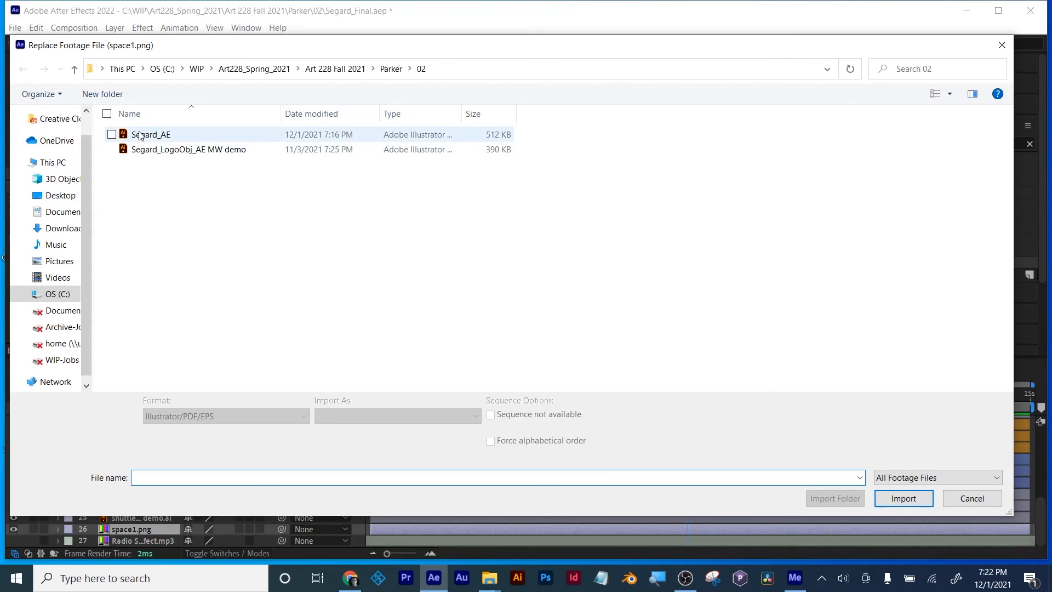
{"action": "left_click", "coordinate": [164, 149]}
{"action": "left_click", "coordinate": [902, 498]}
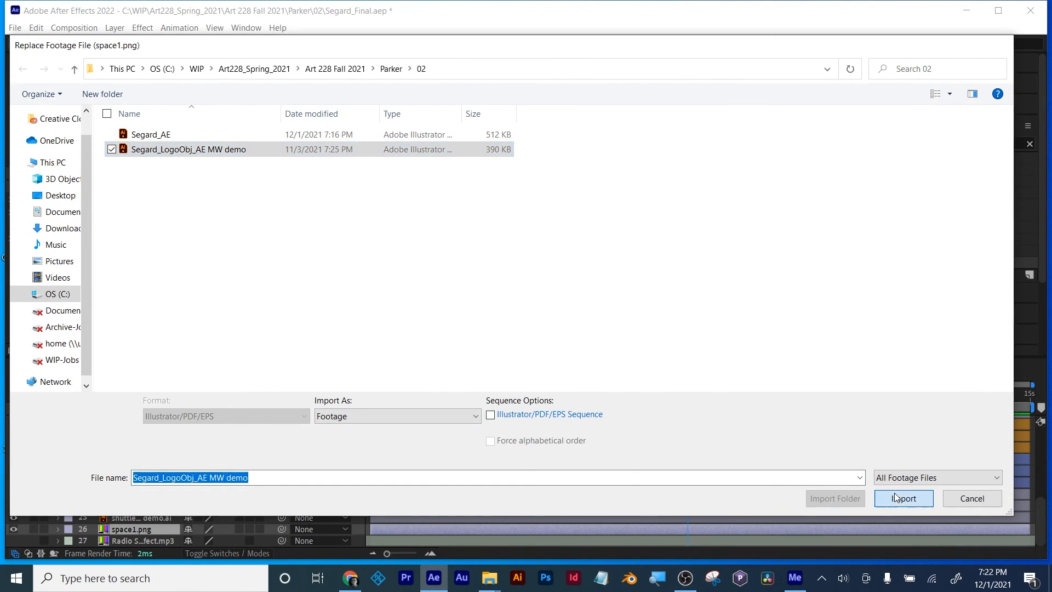
{"action": "left_click", "coordinate": [443, 289]}
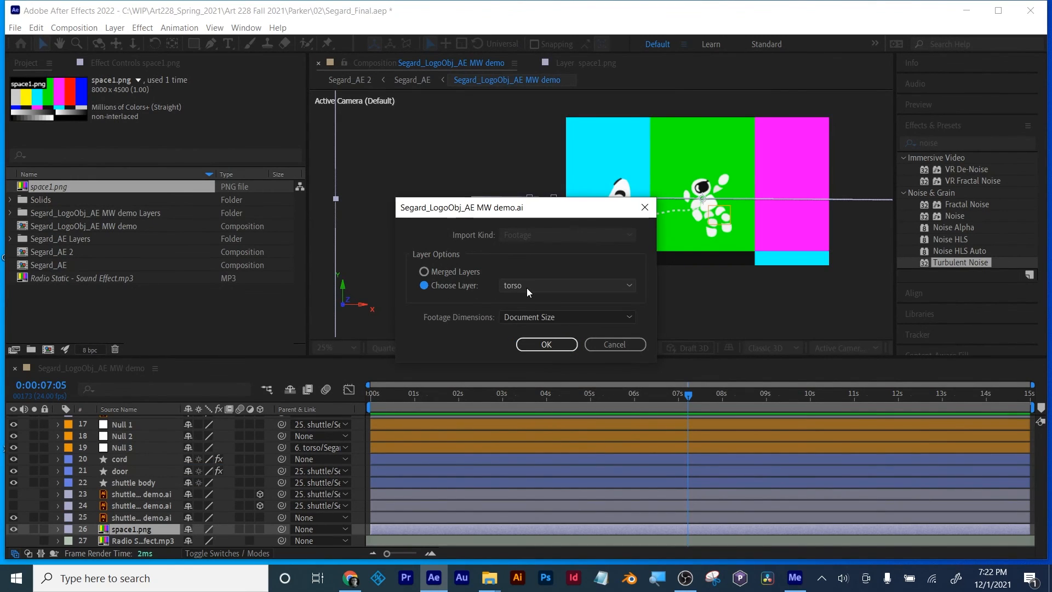
{"action": "left_click", "coordinate": [527, 286]}
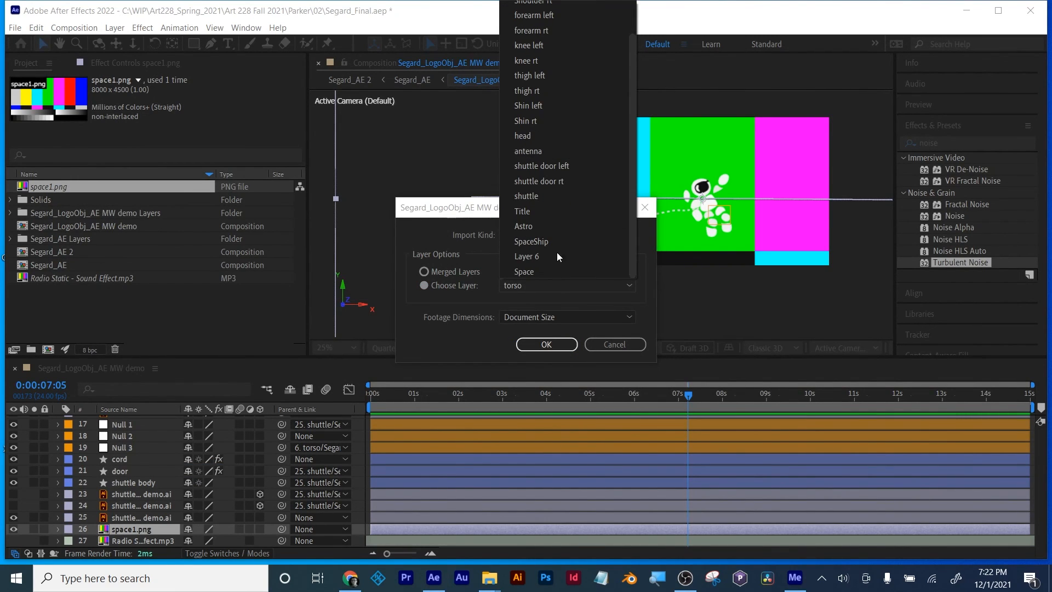
{"action": "left_click", "coordinate": [533, 270]}
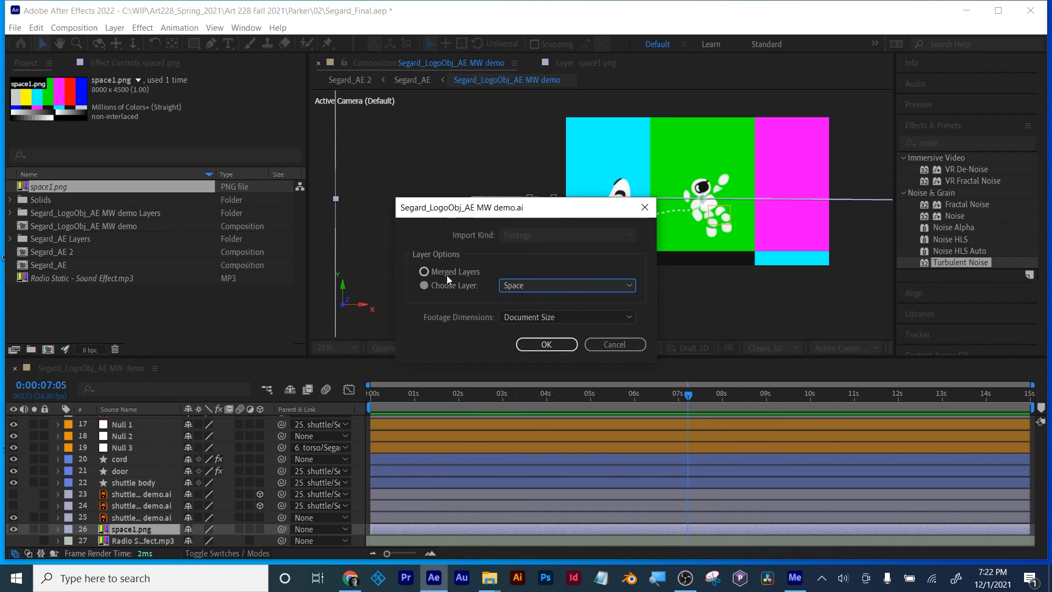
{"action": "left_click", "coordinate": [546, 344]}
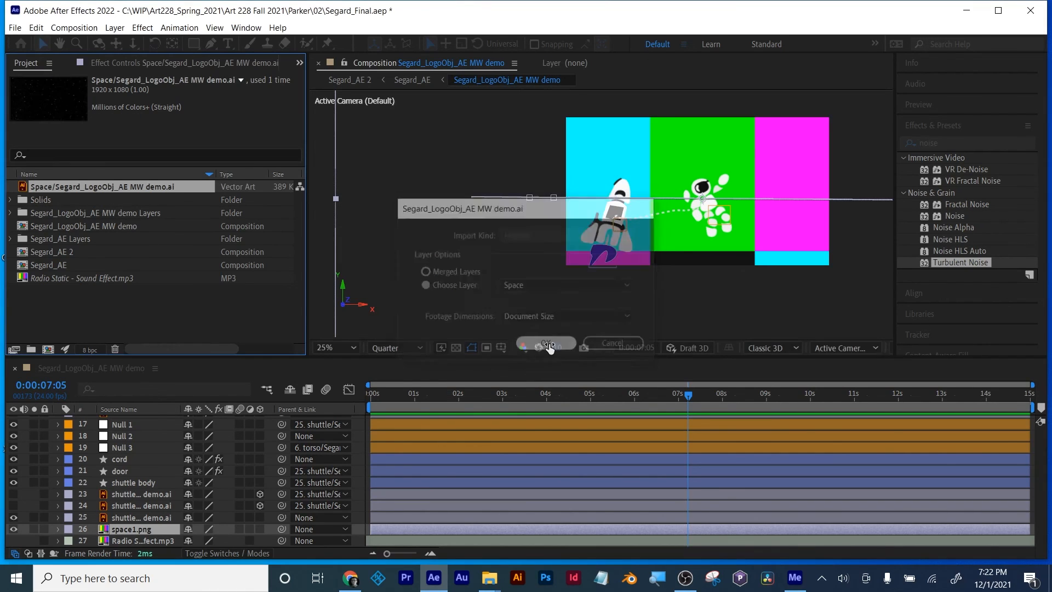
{"action": "left_click", "coordinate": [489, 303]}
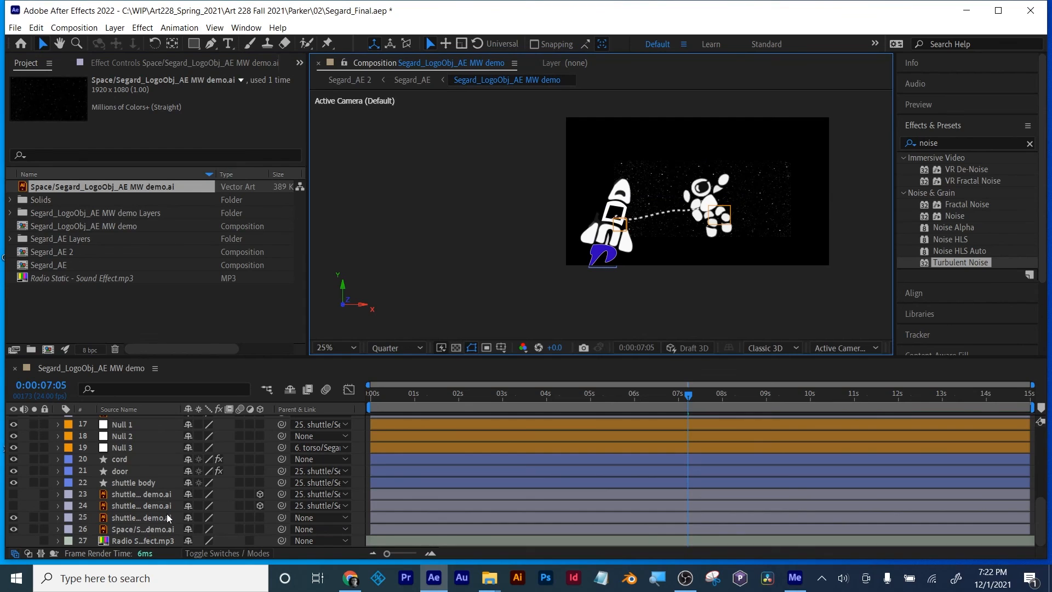
Step: Scale the Space background layer to 301.0, 230.4% so the stars fill the frame, checking coverage across the timeline
{"action": "scroll", "coordinate": [156, 510], "scroll_direction": "up", "scroll_amount": 5}
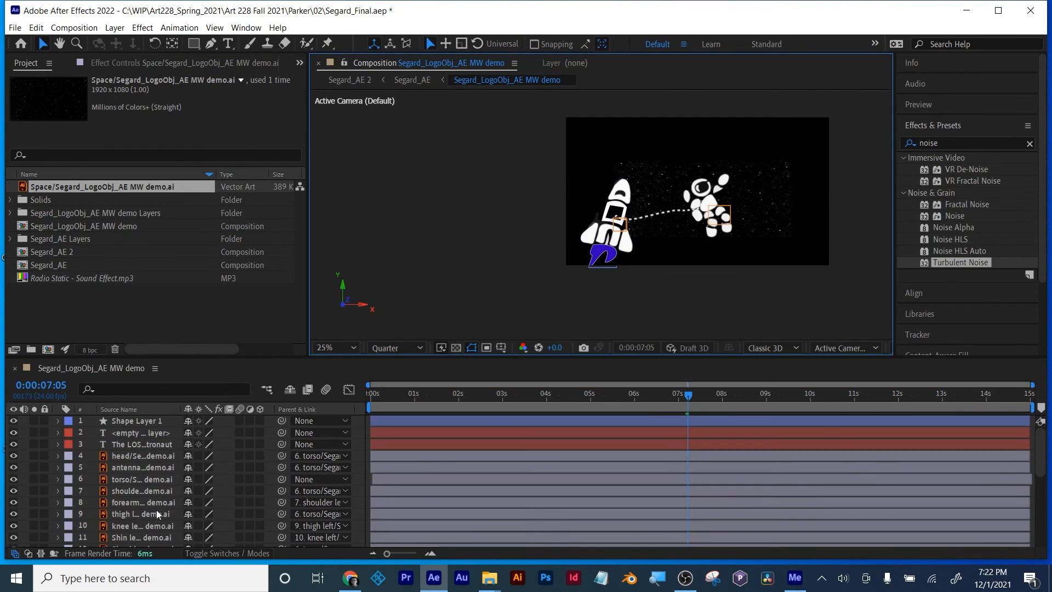
{"action": "left_click", "coordinate": [769, 201]}
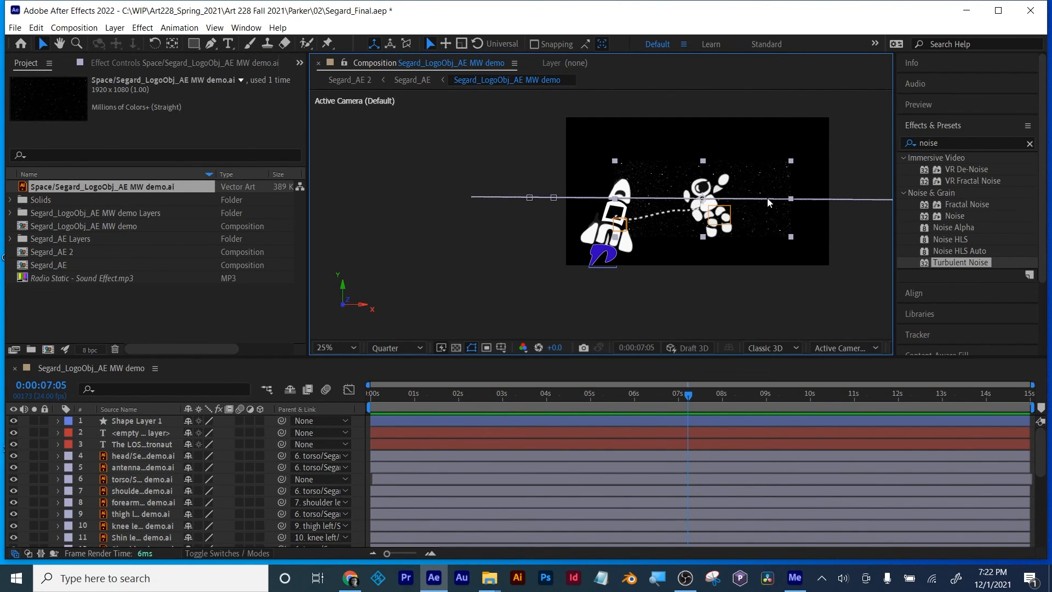
{"action": "scroll", "coordinate": [121, 500], "scroll_direction": "down", "scroll_amount": 5}
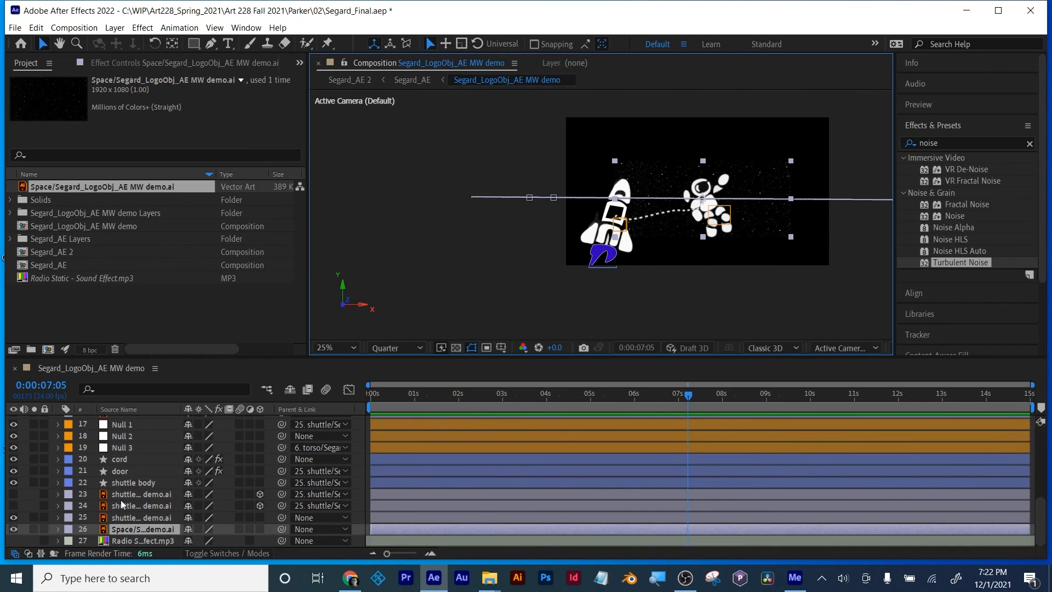
{"action": "left_click", "coordinate": [199, 530]}
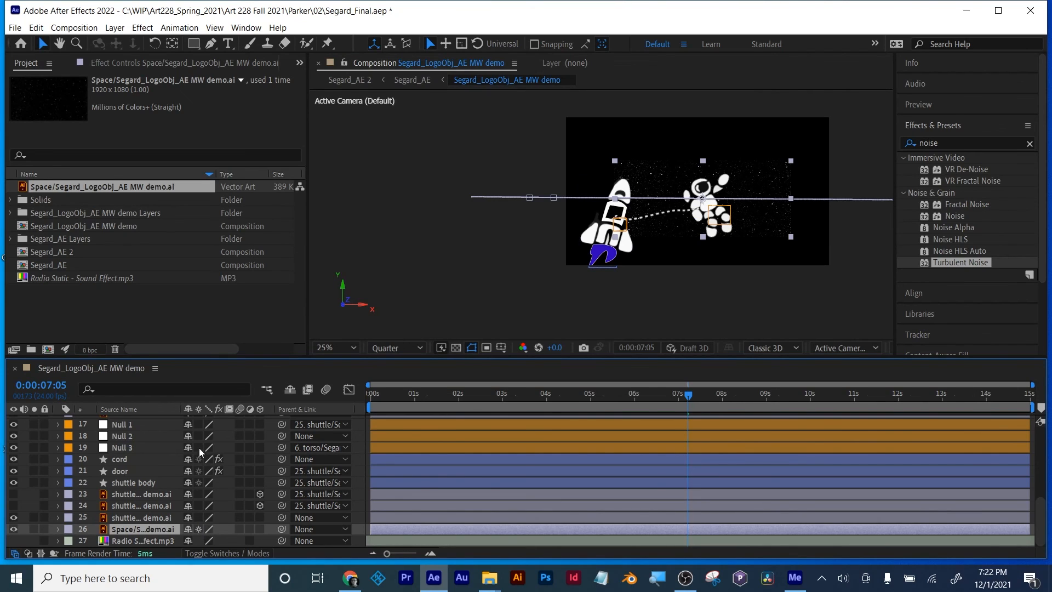
{"action": "key", "text": "s"}
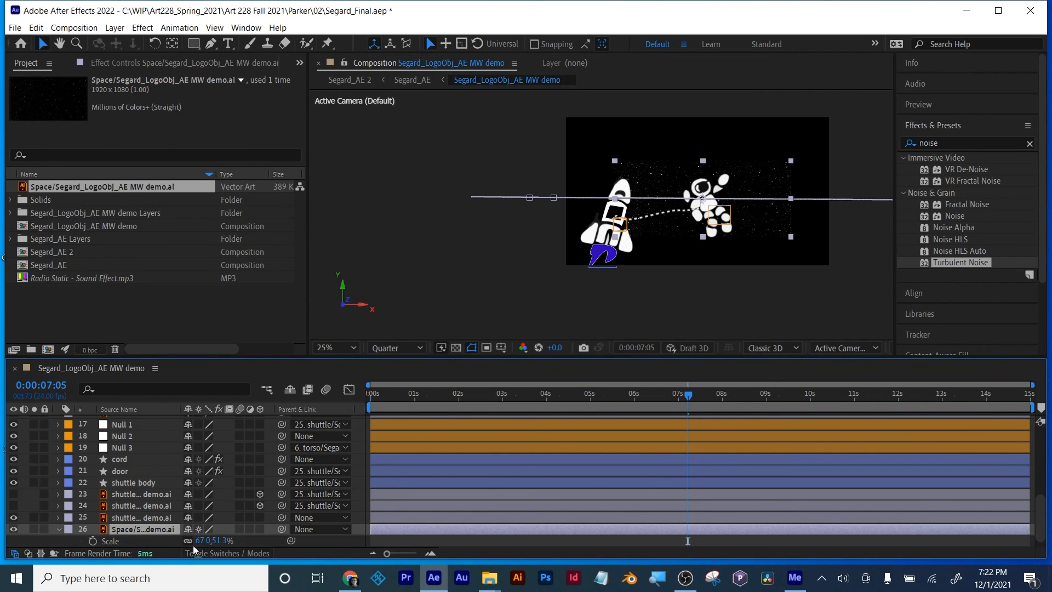
{"action": "left_click_drag", "start_coordinate": [205, 543], "coordinate": [268, 530]}
{"action": "left_click_drag", "start_coordinate": [391, 397], "coordinate": [829, 382]}
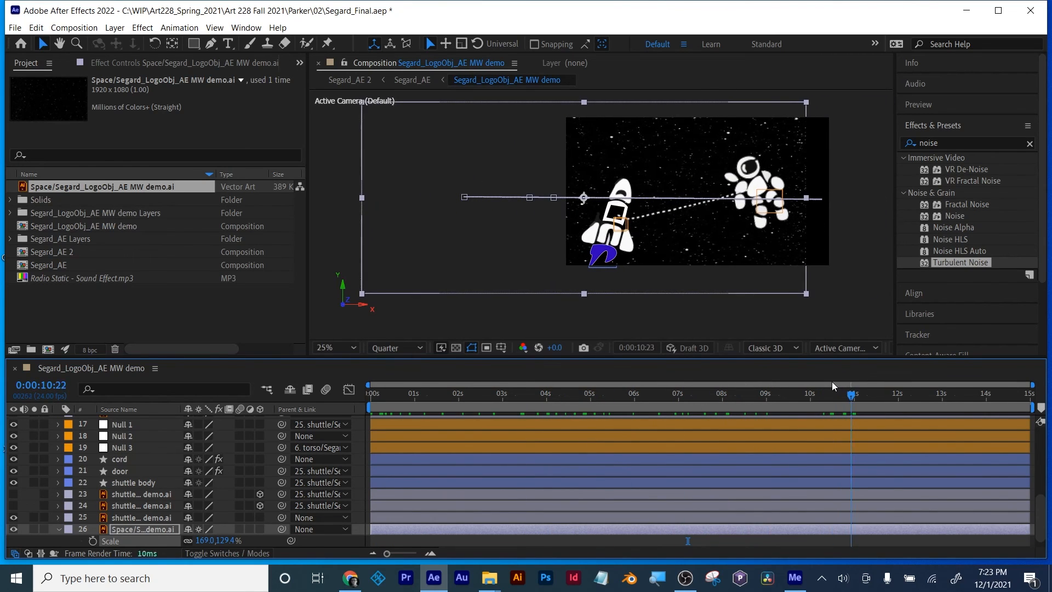
{"action": "left_click_drag", "start_coordinate": [206, 542], "coordinate": [238, 536]}
{"action": "left_click_drag", "start_coordinate": [393, 397], "coordinate": [345, 404]}
{"action": "left_click_drag", "start_coordinate": [205, 542], "coordinate": [245, 540]}
{"action": "left_click_drag", "start_coordinate": [364, 399], "coordinate": [952, 394]}
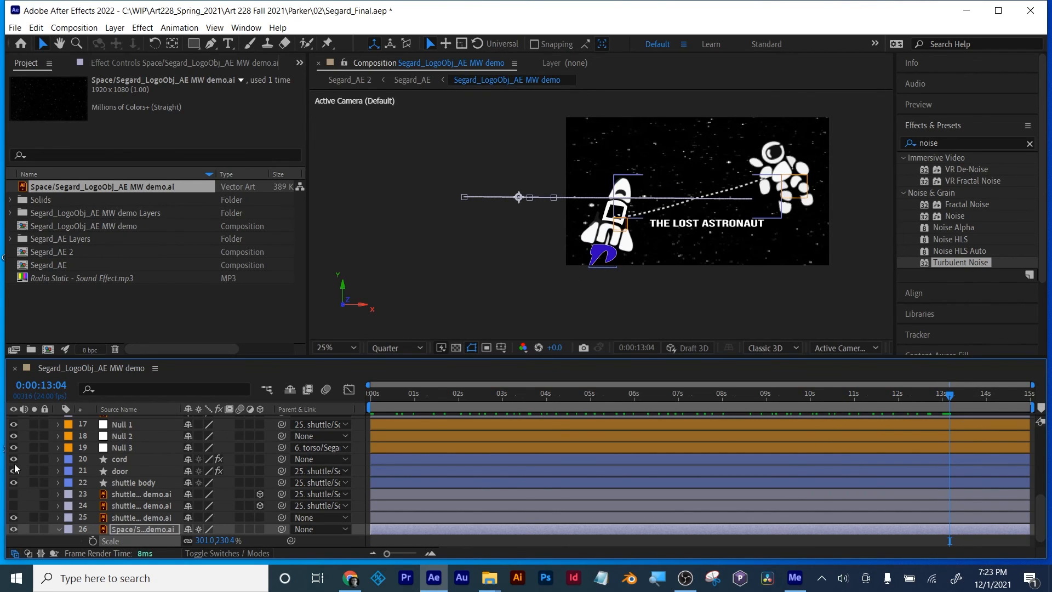
Step: Preview the space animation from the start to check the enlarged star background
{"action": "scroll", "coordinate": [108, 459], "scroll_direction": "up", "scroll_amount": 5}
{"action": "left_click_drag", "start_coordinate": [397, 400], "coordinate": [373, 393]}
{"action": "key", "text": "space"}
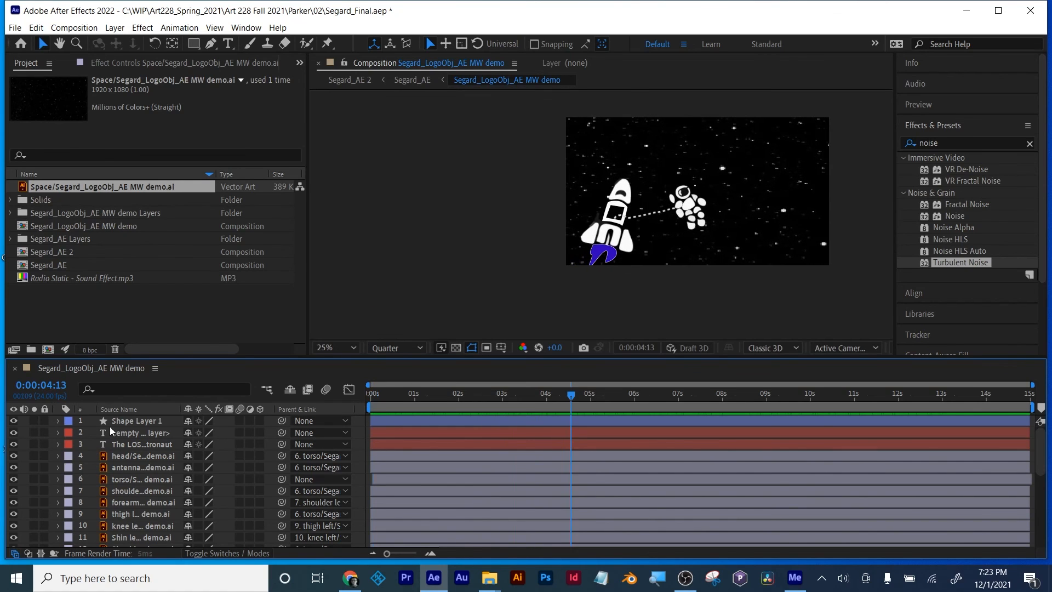
{"action": "key", "text": "space"}
Step: Hide Shape Layer 1, return to the first frame, and save the project
{"action": "left_click", "coordinate": [14, 421]}
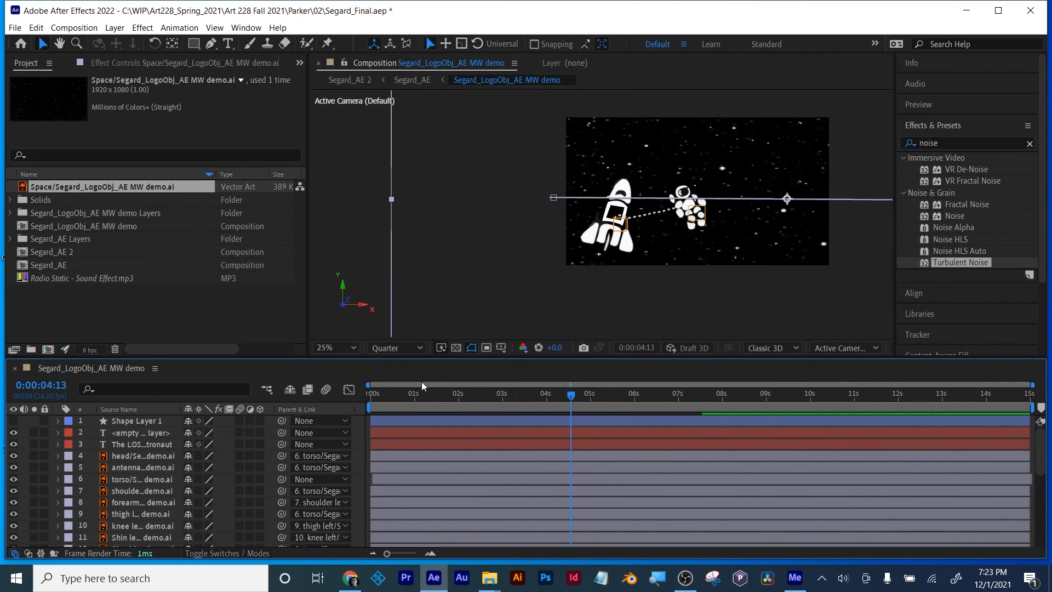
{"action": "left_click", "coordinate": [375, 405]}
{"action": "left_click_drag", "start_coordinate": [375, 405], "coordinate": [314, 403]}
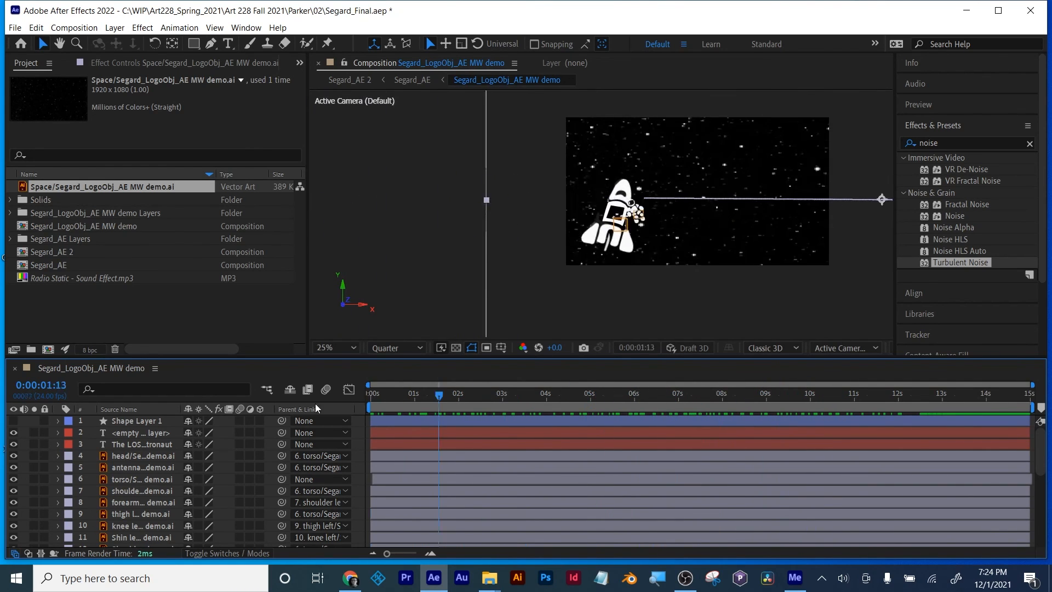
{"action": "key", "text": "ctrl+s"}
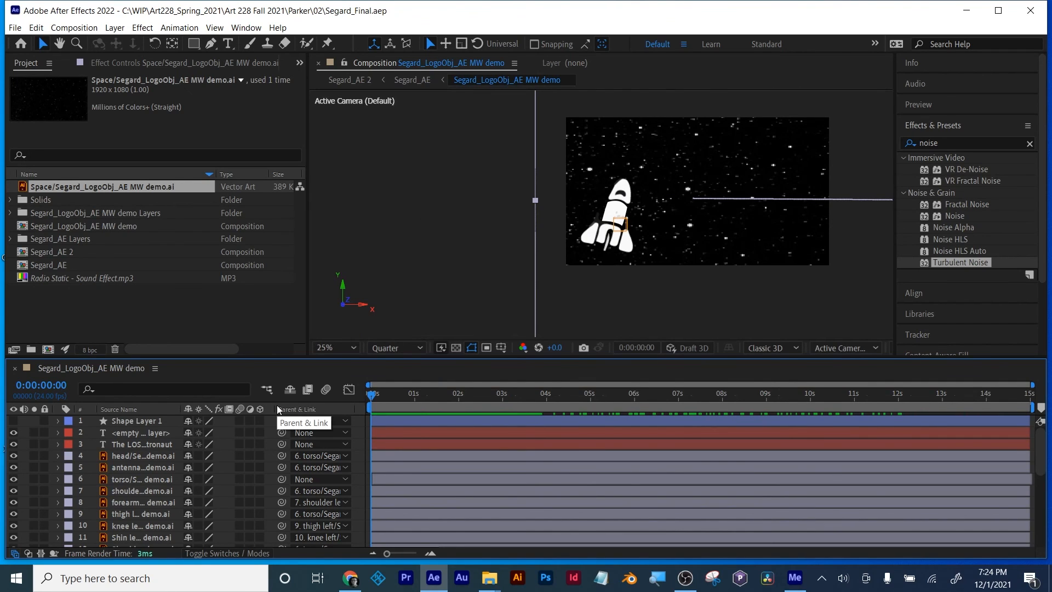
Step: Enlarge the timeline, widen its source name column, and review the layer order from the head layer down to the Space layer
{"action": "left_click_drag", "start_coordinate": [333, 359], "coordinate": [309, 252]}
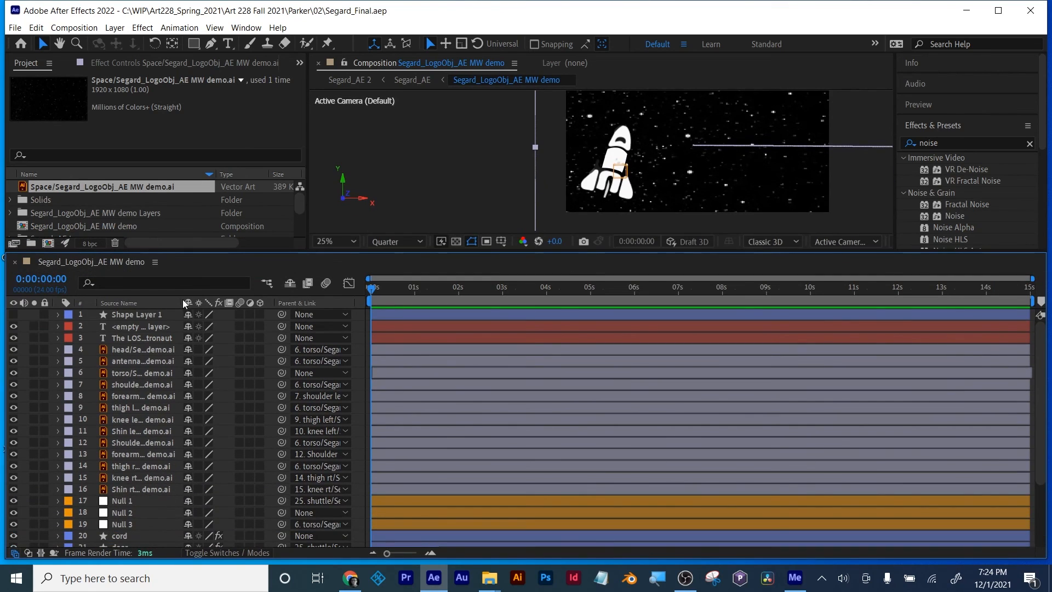
{"action": "left_click_drag", "start_coordinate": [182, 303], "coordinate": [292, 298]}
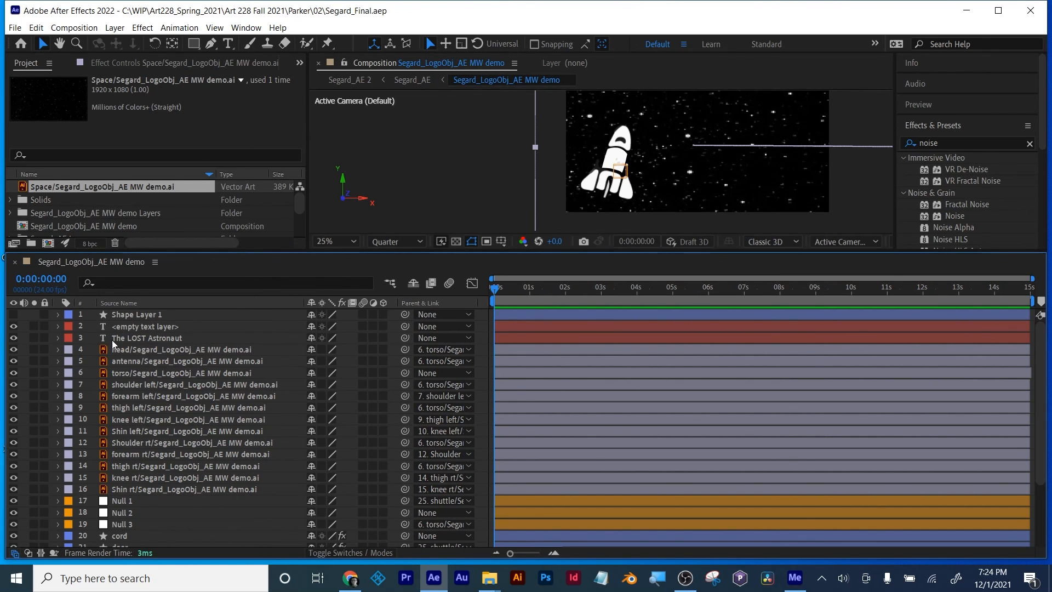
{"action": "left_click", "coordinate": [115, 492]}
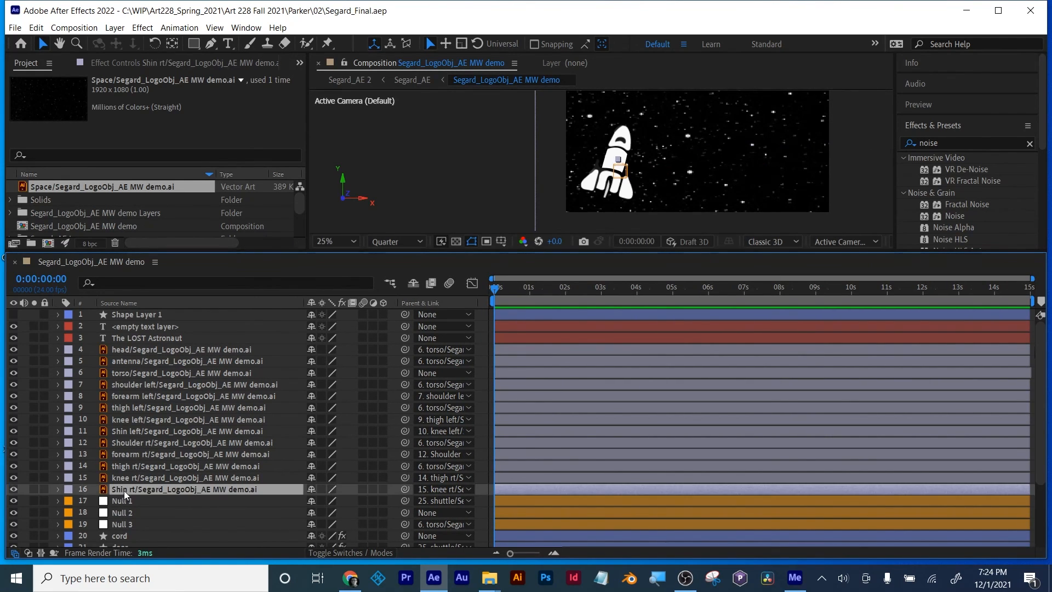
{"action": "scroll", "coordinate": [124, 491], "scroll_direction": "down", "scroll_amount": 3}
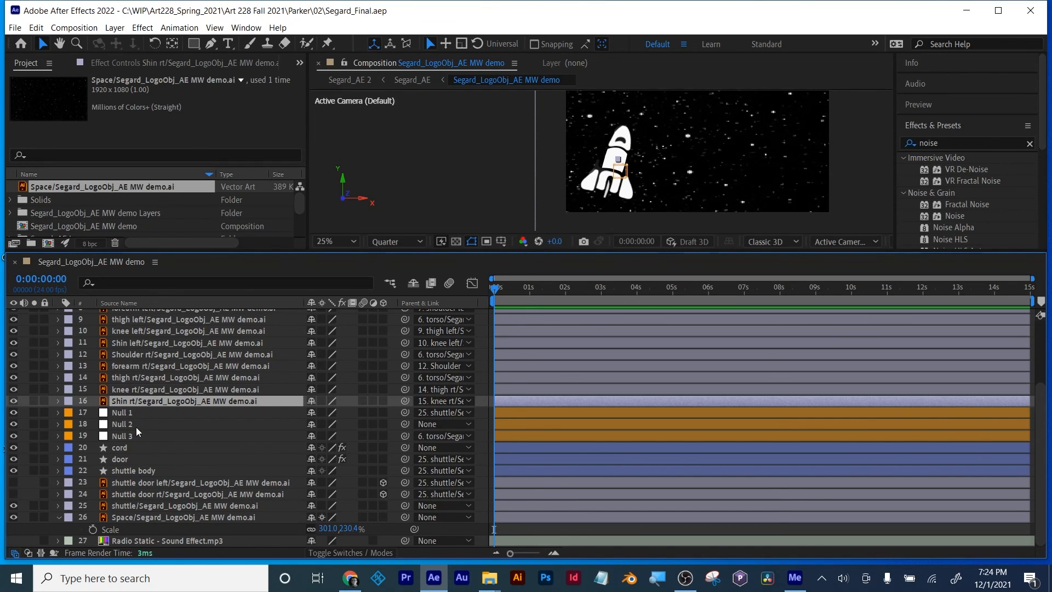
{"action": "scroll", "coordinate": [155, 484], "scroll_direction": "up", "scroll_amount": 3}
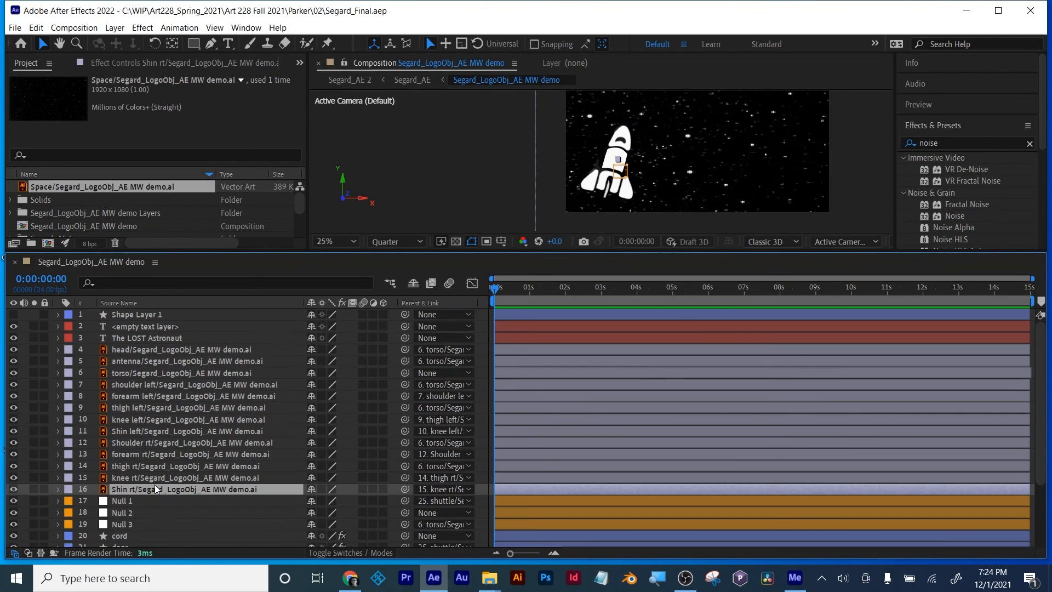
{"action": "left_click", "coordinate": [119, 350]}
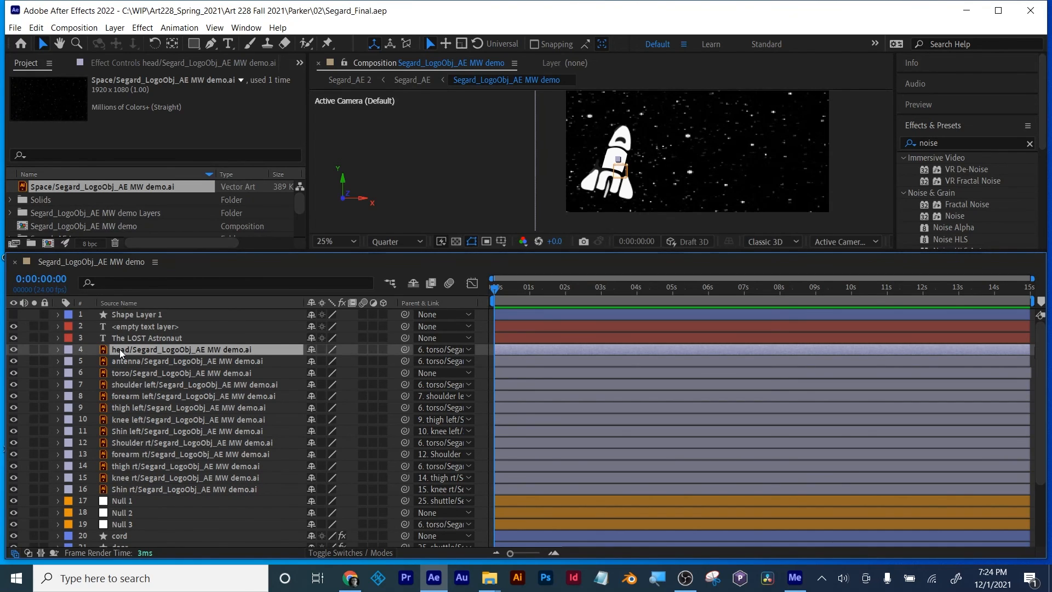
{"action": "scroll", "coordinate": [120, 364], "scroll_direction": "down", "scroll_amount": 3}
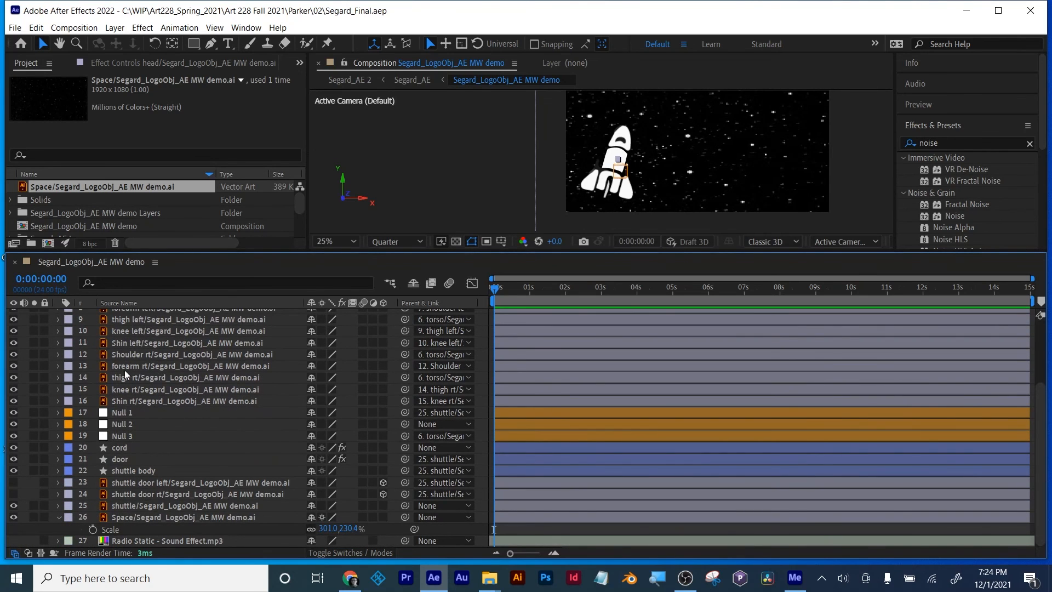
Step: Add an adjustment layer and place it between the cord and door layers
{"action": "left_click", "coordinate": [115, 28]}
{"action": "mouse_move", "coordinate": [134, 43]}
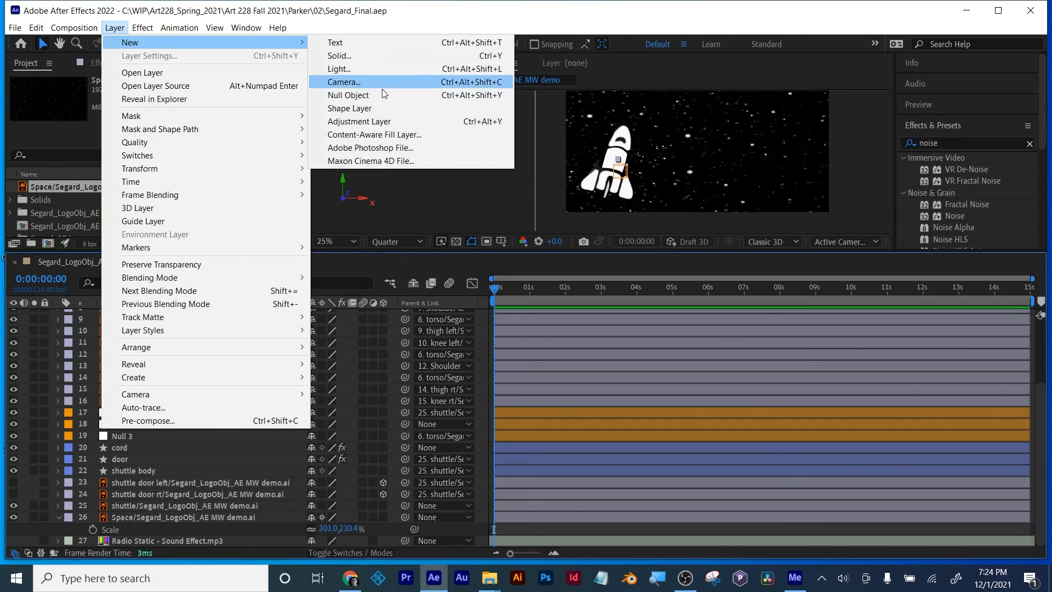
{"action": "left_click", "coordinate": [378, 121]}
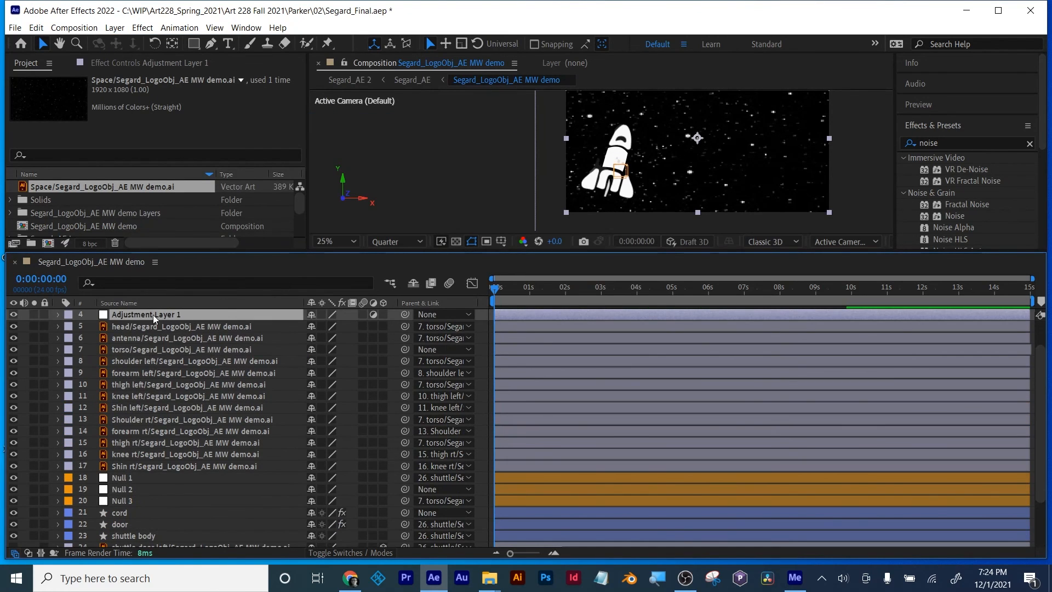
{"action": "left_click_drag", "start_coordinate": [153, 315], "coordinate": [153, 516]}
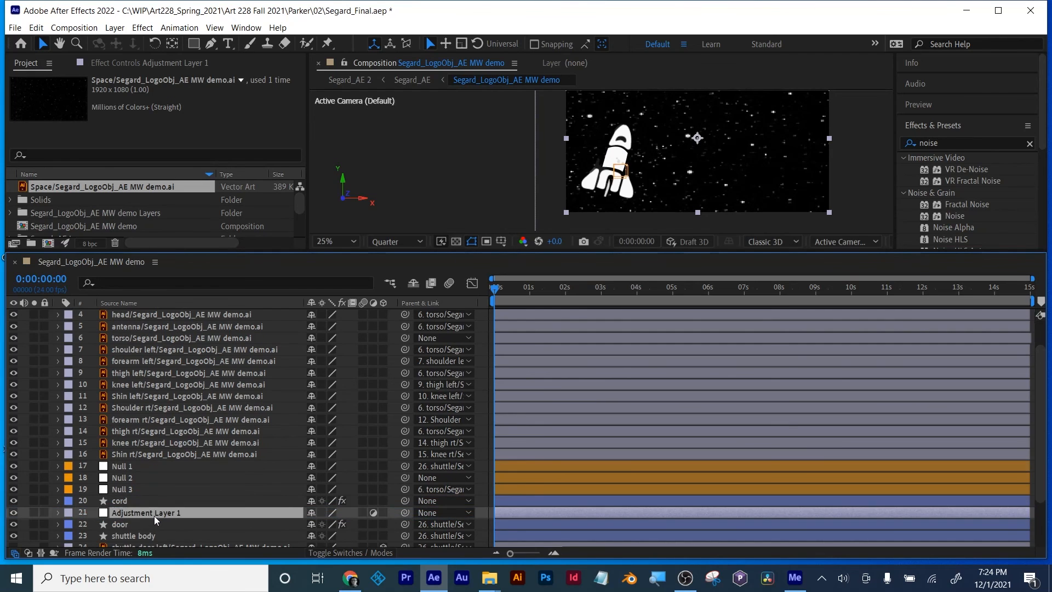
Step: Search the effects for blur and apply Camera Lens Blur to the adjustment layer
{"action": "scroll", "coordinate": [156, 494], "scroll_direction": "down", "scroll_amount": 3}
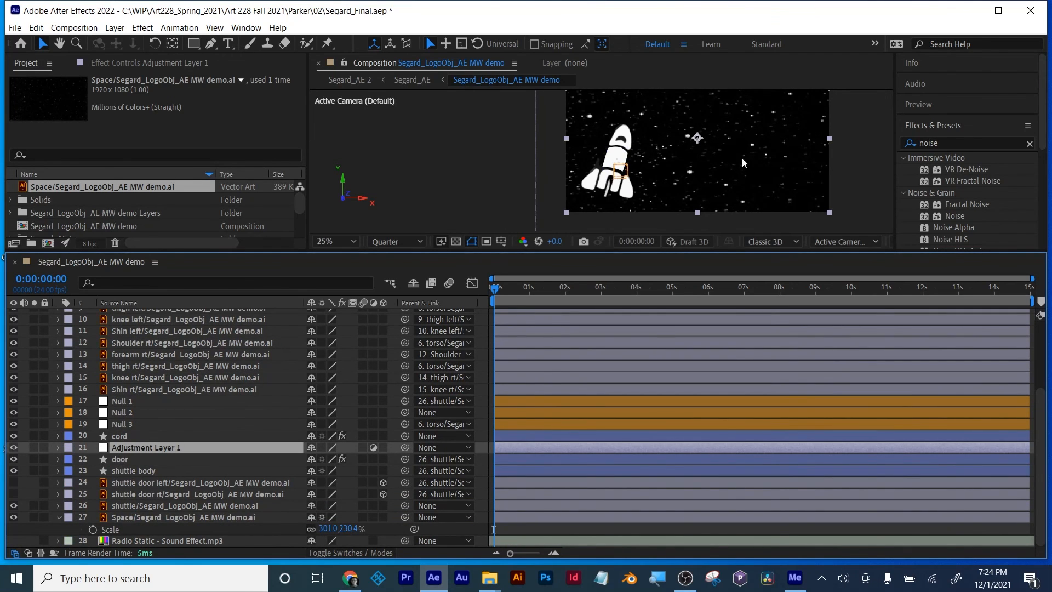
{"action": "left_click", "coordinate": [950, 144]}
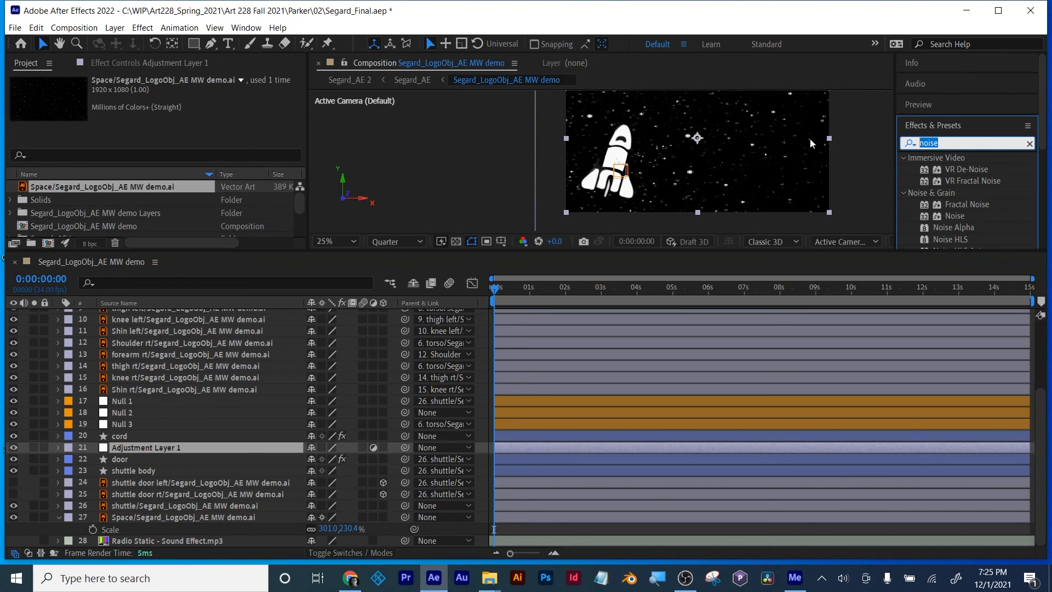
{"action": "type", "text": "blur"}
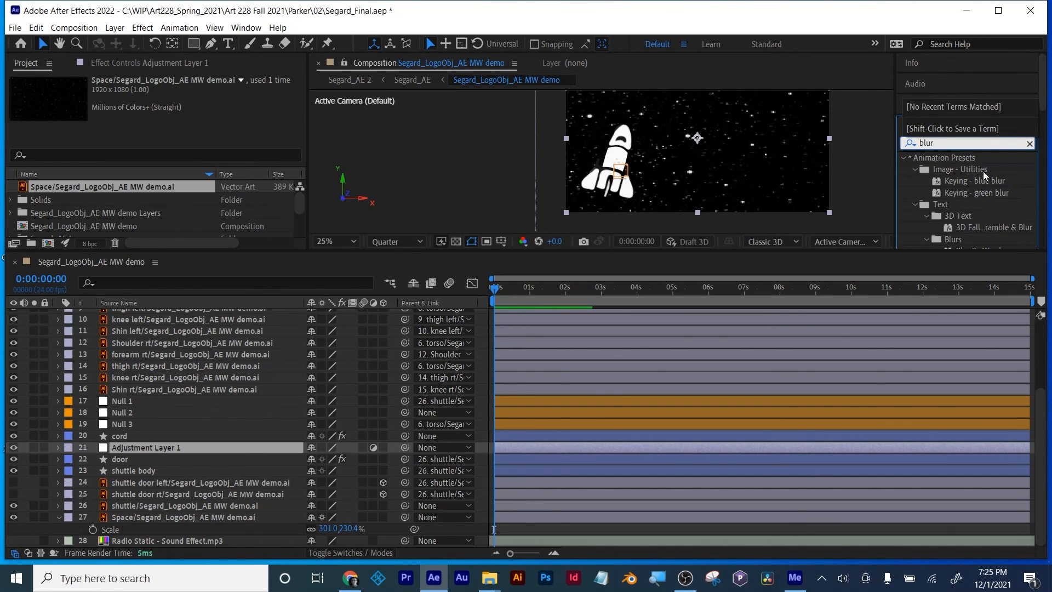
{"action": "scroll", "coordinate": [983, 171], "scroll_direction": "down", "scroll_amount": 5}
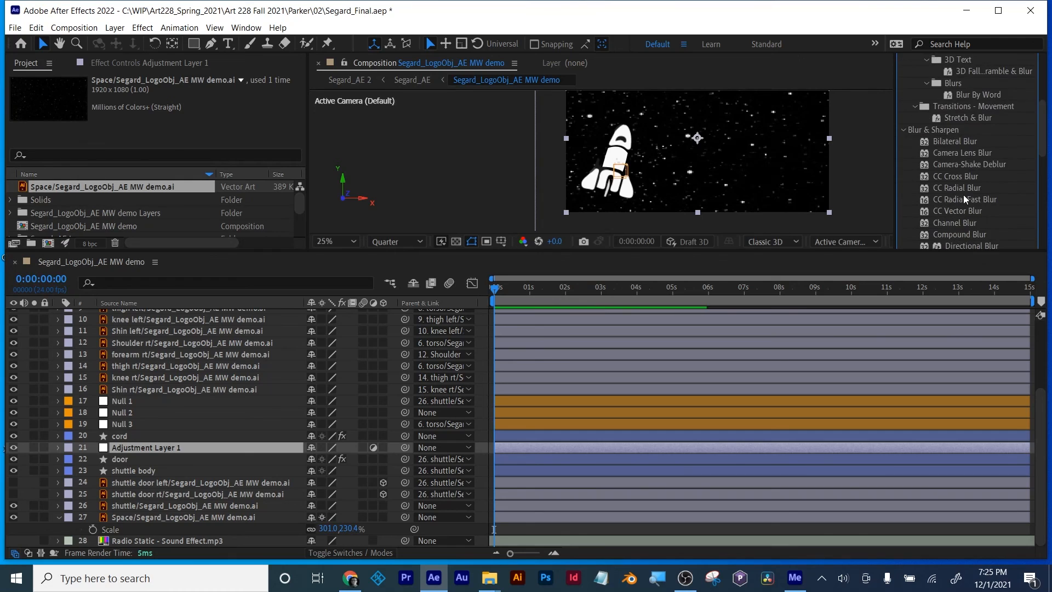
{"action": "scroll", "coordinate": [963, 195], "scroll_direction": "down", "scroll_amount": 2}
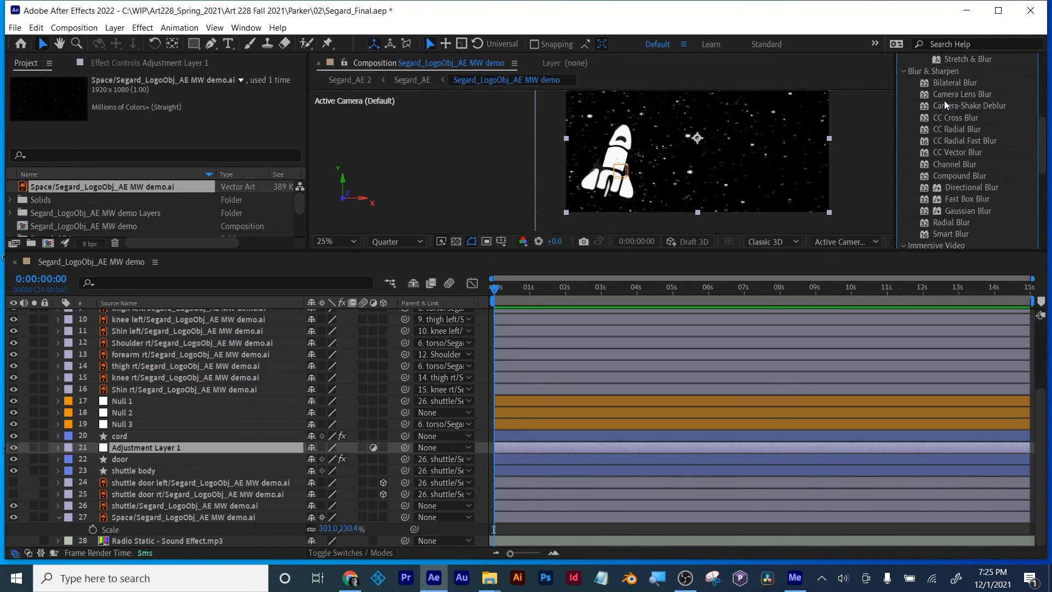
{"action": "left_click_drag", "start_coordinate": [948, 98], "coordinate": [641, 449]}
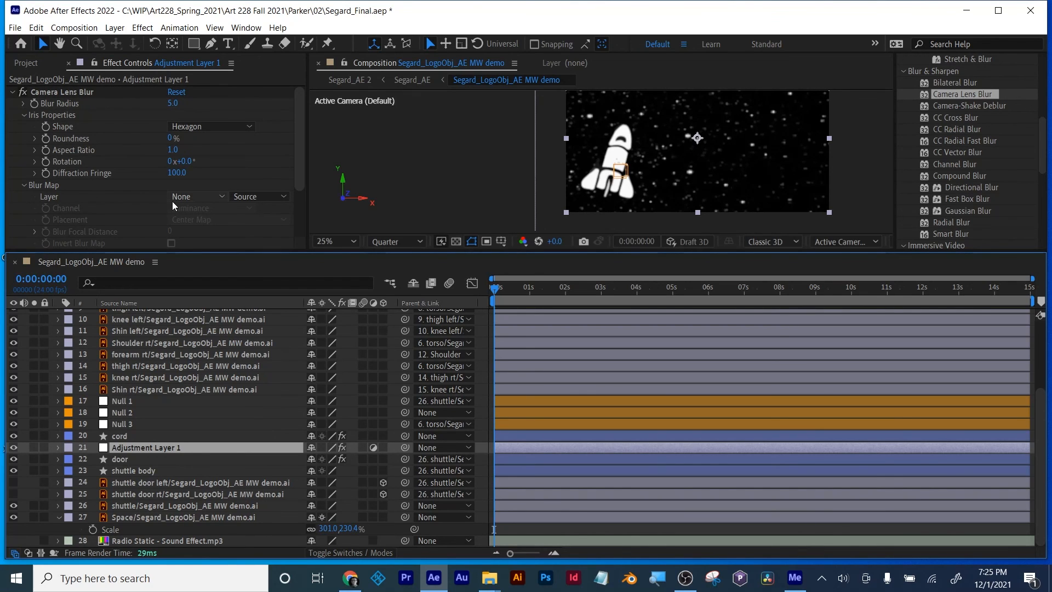
Step: Create a 1920 × 1080 px red solid named Blur directly above the adjustment layer
{"action": "left_click", "coordinate": [115, 27]}
{"action": "mouse_move", "coordinate": [124, 43]}
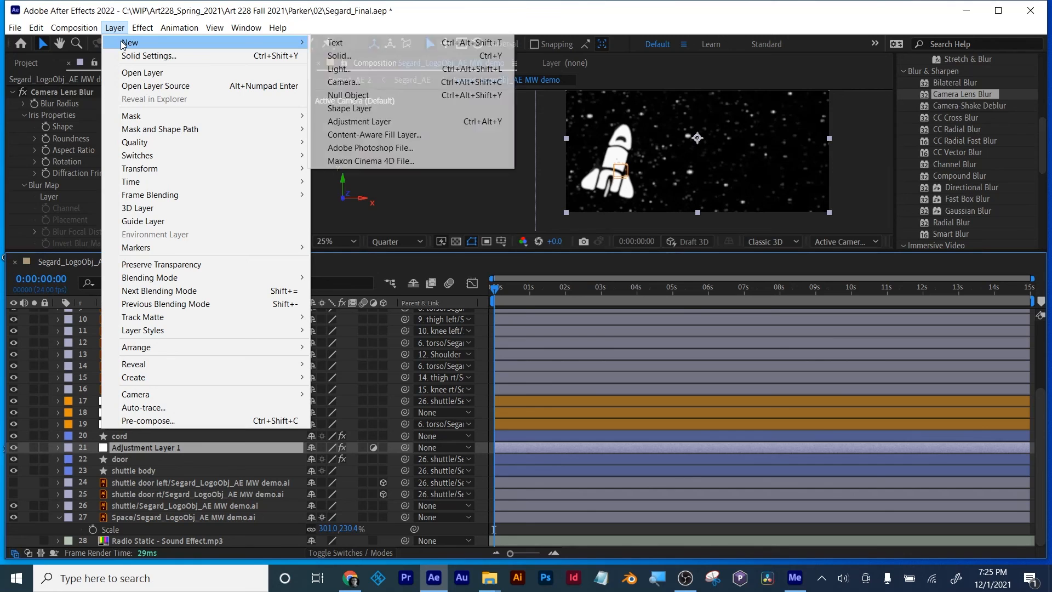
{"action": "left_click", "coordinate": [360, 56]}
{"action": "type", "text": "Blur"}
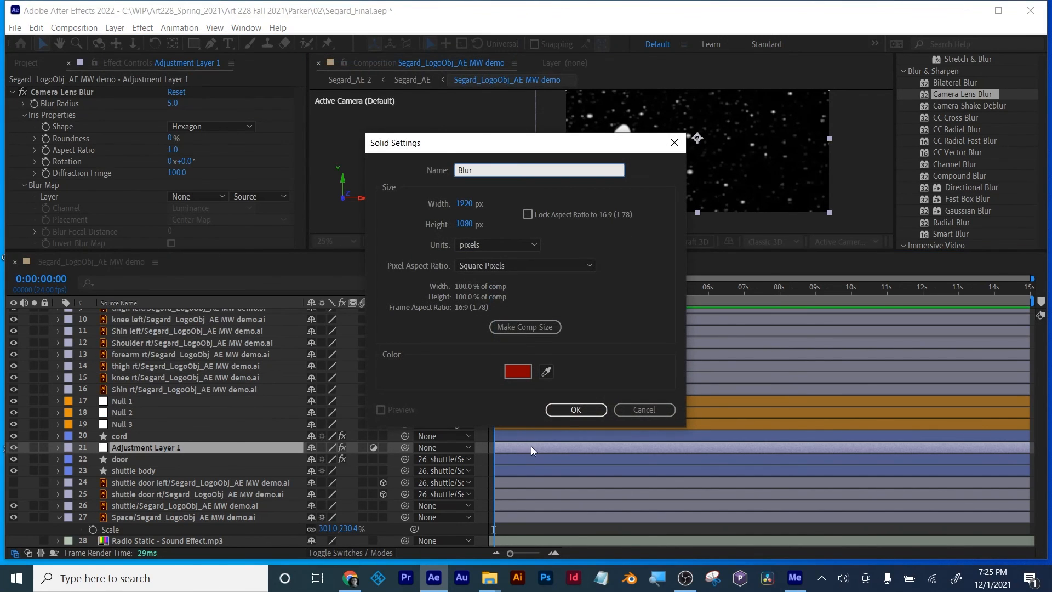
{"action": "left_click", "coordinate": [576, 410]}
Step: Search the effects for ramp and apply Gradient Ramp to the Blur solid
{"action": "scroll", "coordinate": [899, 202], "scroll_direction": "up", "scroll_amount": 5}
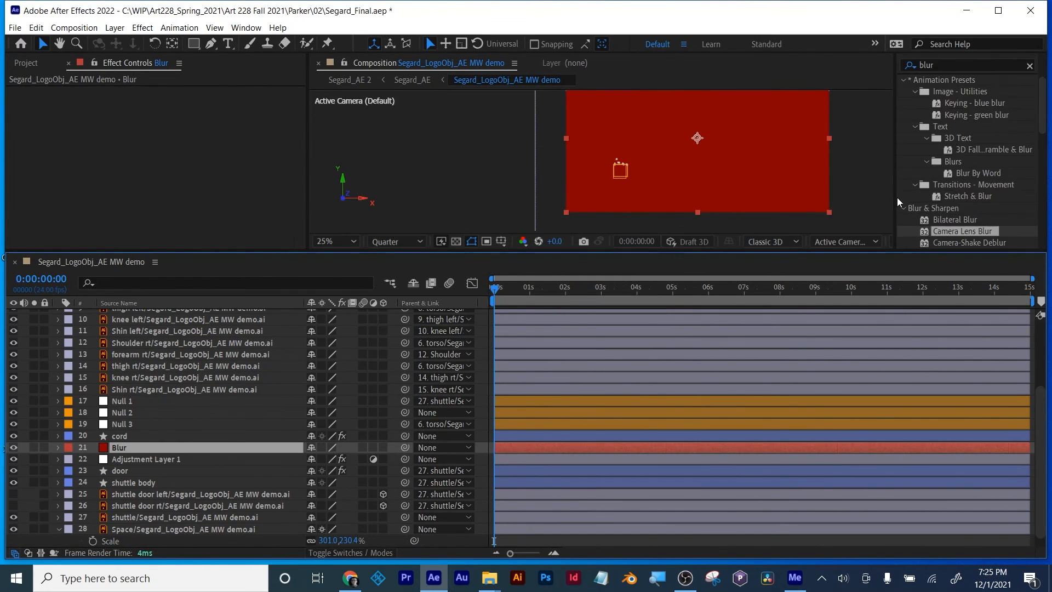
{"action": "scroll", "coordinate": [899, 203], "scroll_direction": "up", "scroll_amount": 3}
{"action": "left_click", "coordinate": [932, 142]}
{"action": "type", "text": "ramp"}
{"action": "left_click_drag", "start_coordinate": [956, 171], "coordinate": [779, 168]}
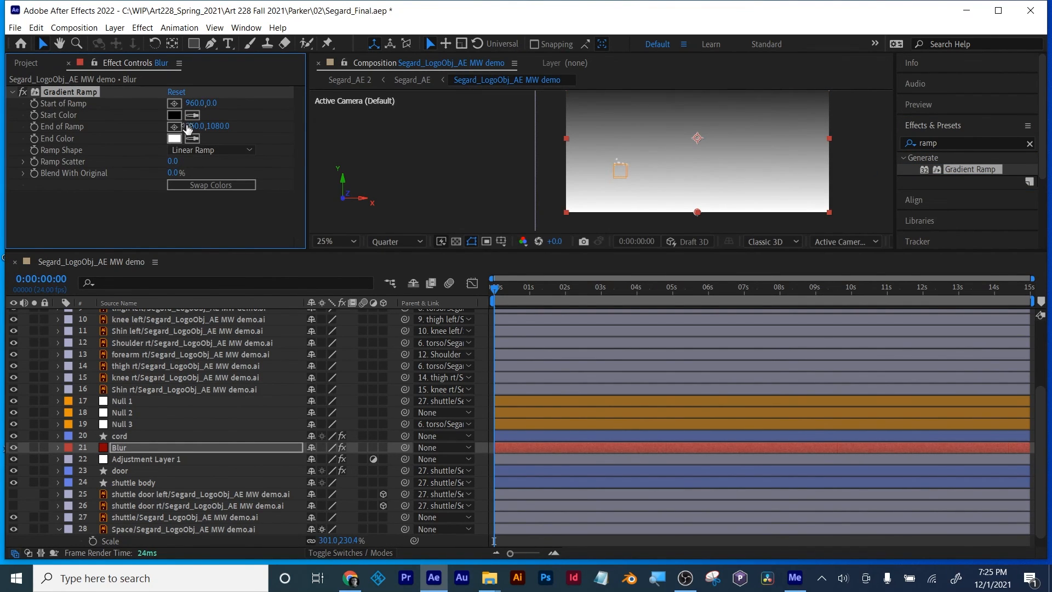
Step: Run the gradient horizontally across the Blur solid, starting at about -96, 952 and ending at about 2232, 872
{"action": "key", "text": "comma"}
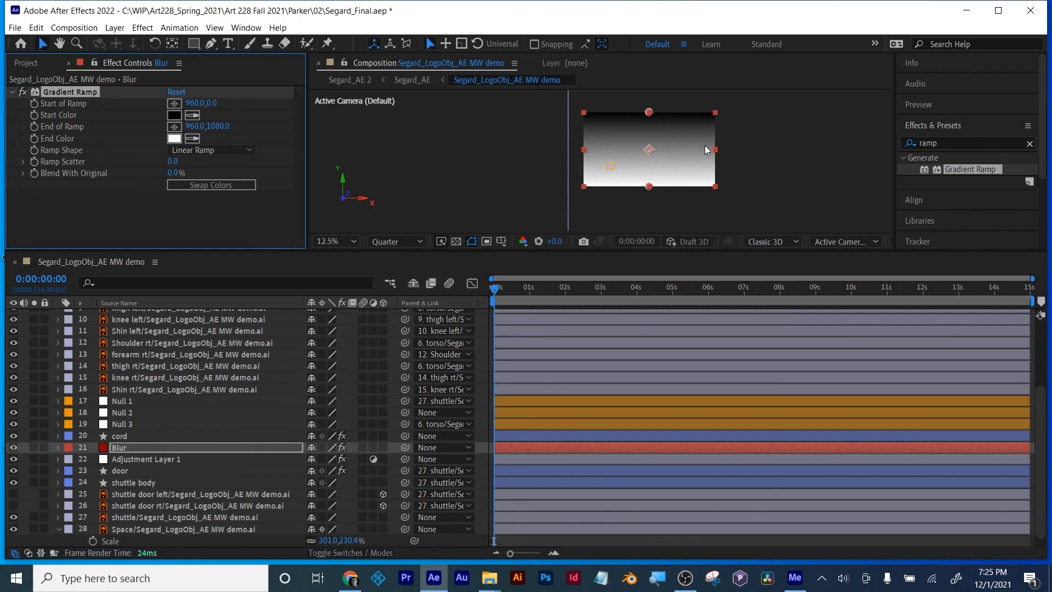
{"action": "left_click_drag", "start_coordinate": [647, 113], "coordinate": [576, 179]}
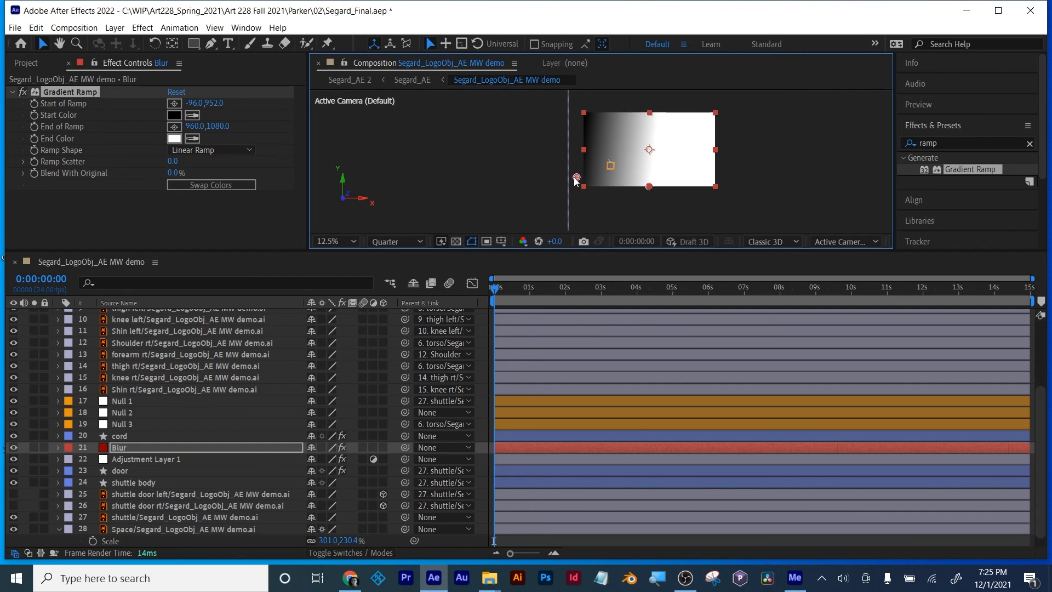
{"action": "left_click", "coordinate": [174, 126]}
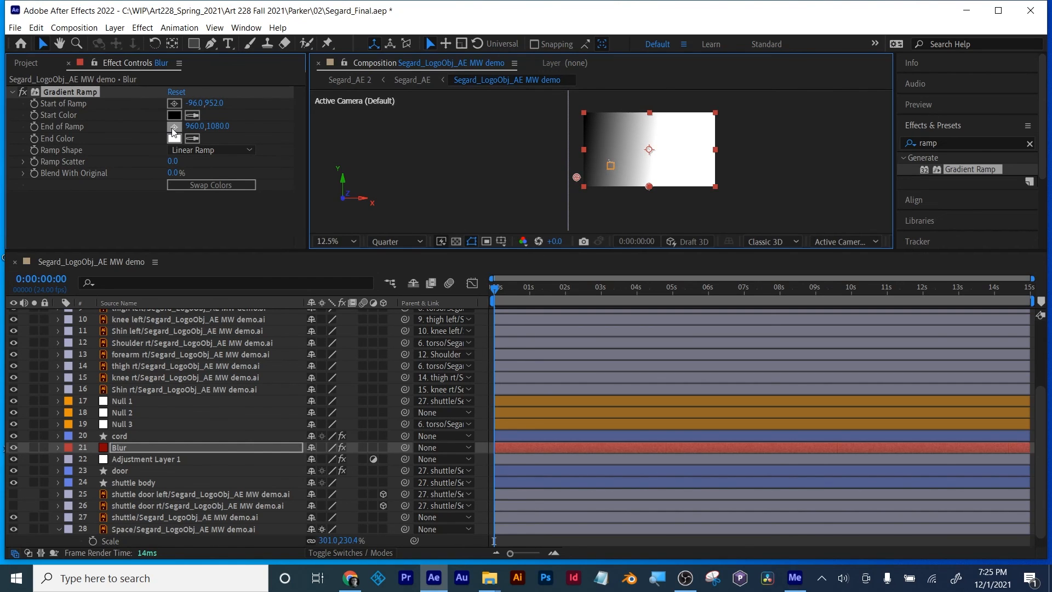
{"action": "left_click", "coordinate": [736, 159]}
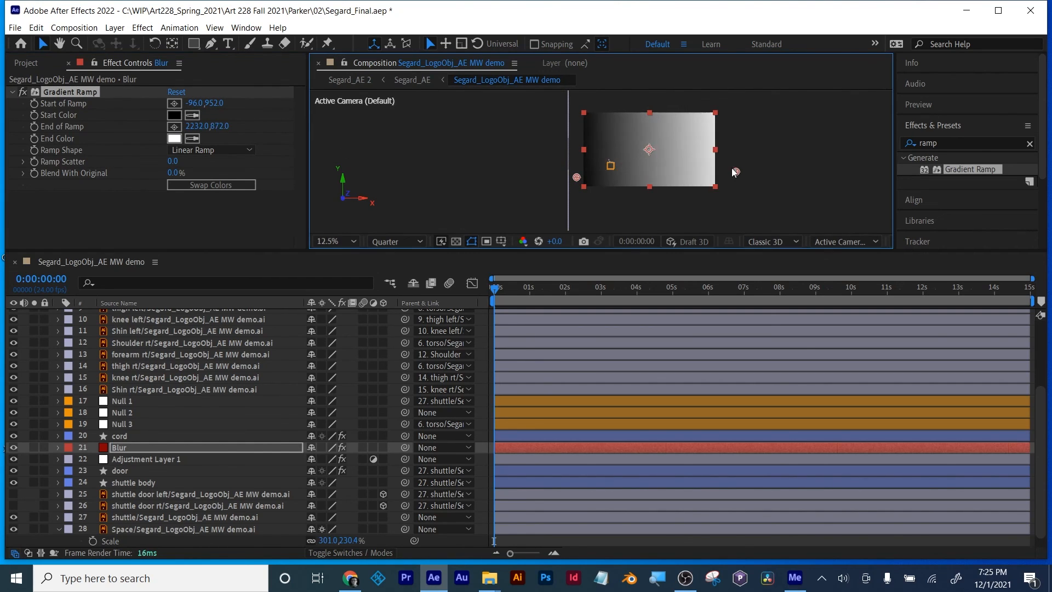
Step: Tighten the Blur solid's horizontal gradient so the ramp starts at 96, 912 and ends at 1696, 909
{"action": "left_click", "coordinate": [621, 162]}
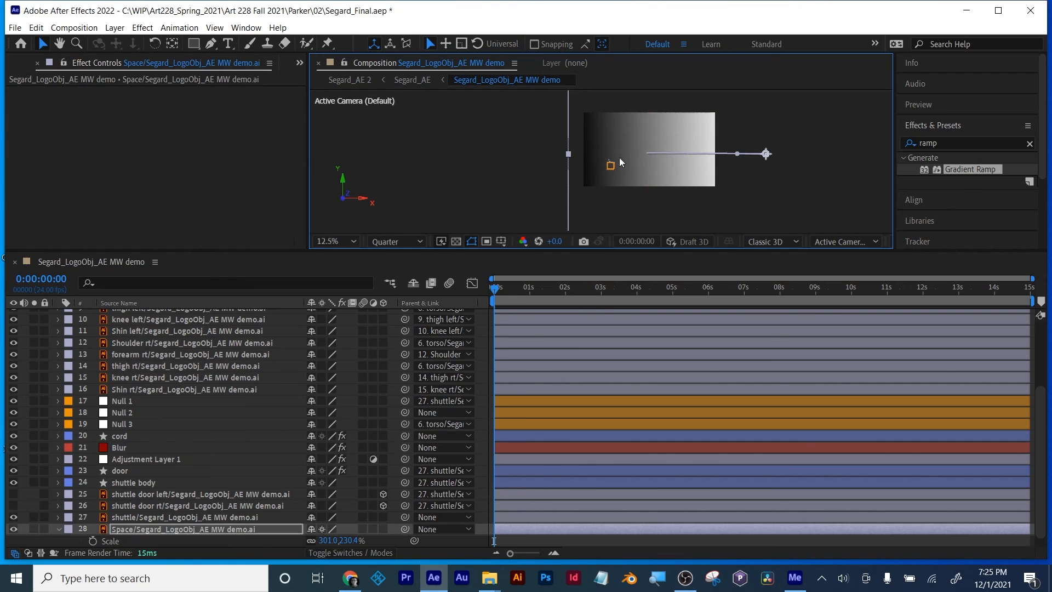
{"action": "left_click", "coordinate": [128, 459]}
{"action": "left_click", "coordinate": [125, 448]}
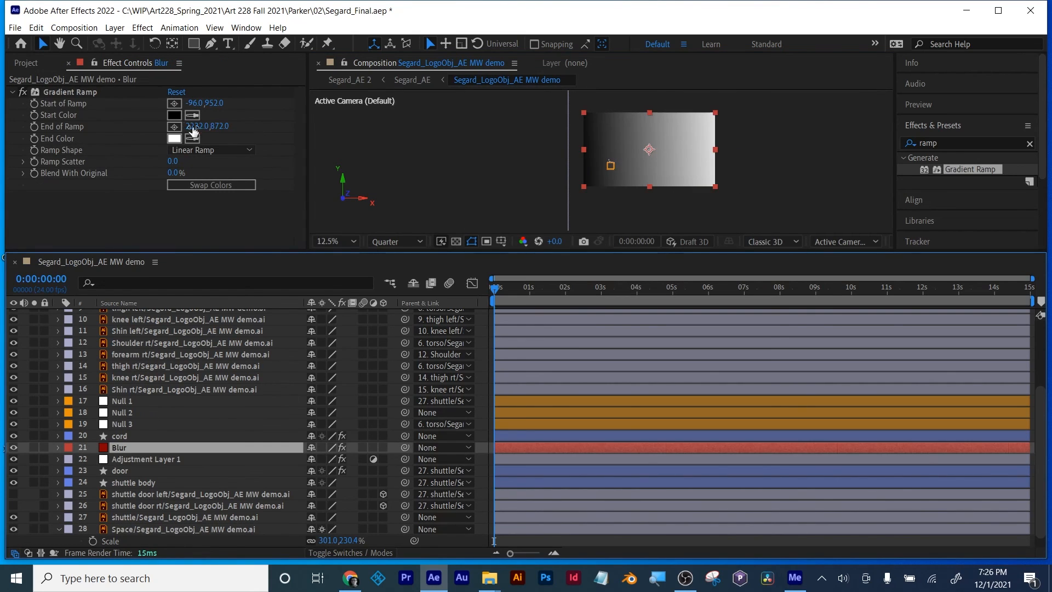
{"action": "left_click_drag", "start_coordinate": [218, 128], "coordinate": [158, 121]}
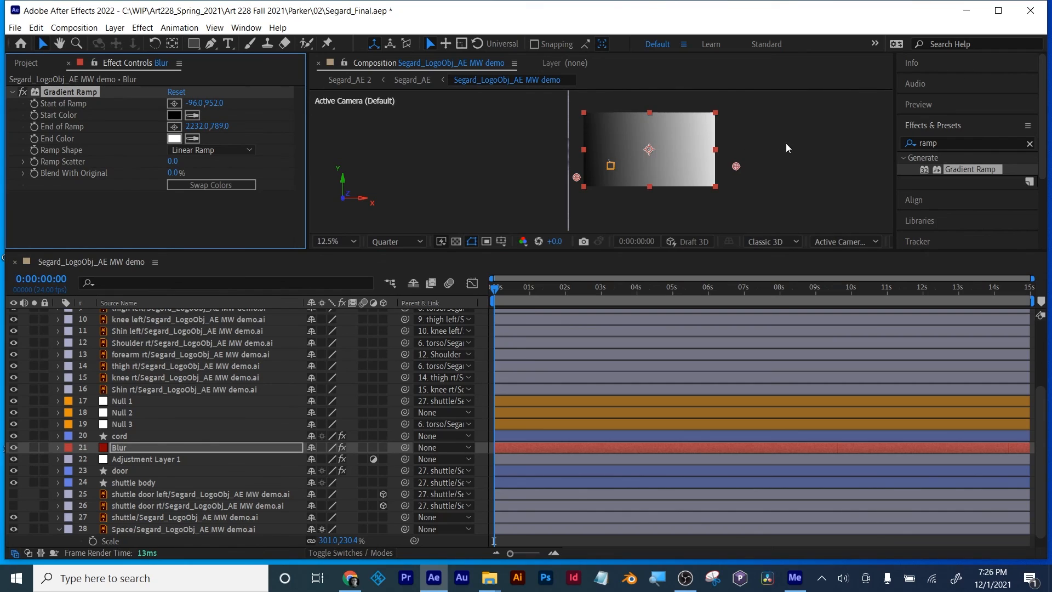
{"action": "left_click_drag", "start_coordinate": [736, 167], "coordinate": [709, 176]}
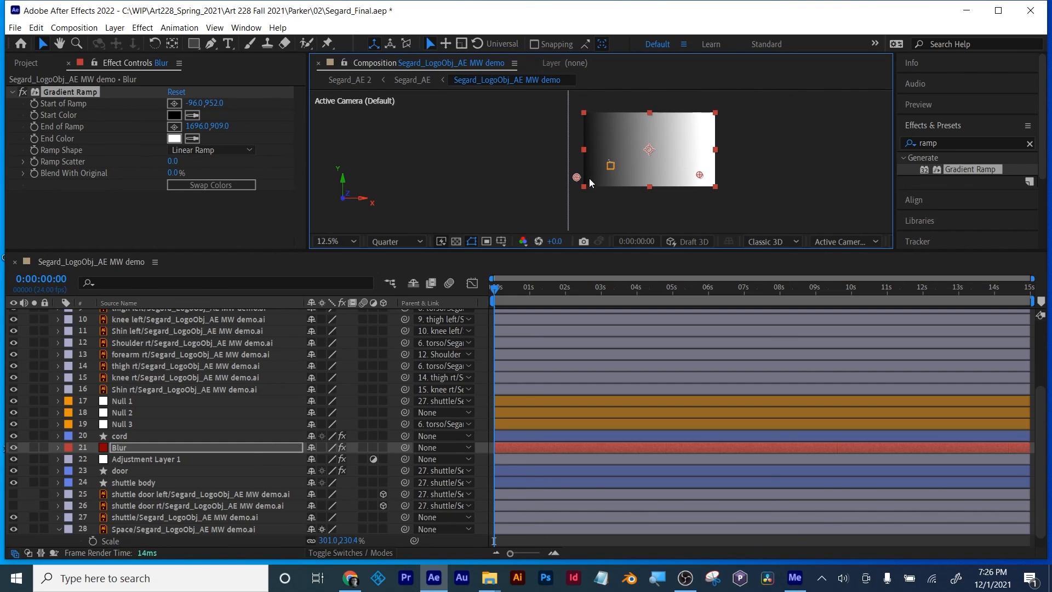
{"action": "left_click_drag", "start_coordinate": [577, 177], "coordinate": [587, 177]}
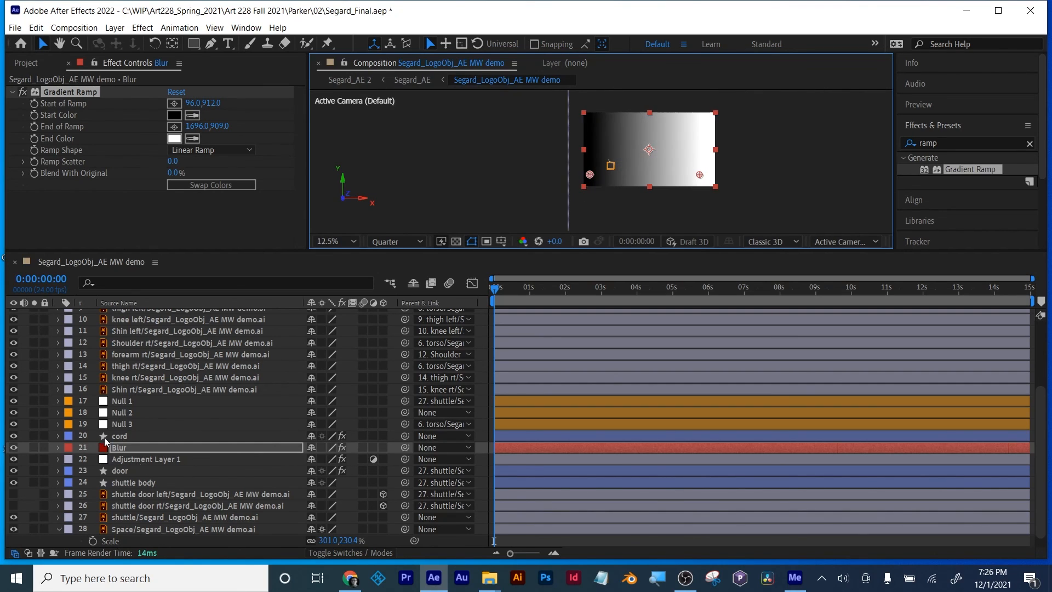
Step: Pre-compose the Blur solid as Blur map, moving all attributes into the new composition
{"action": "right_click", "coordinate": [118, 450]}
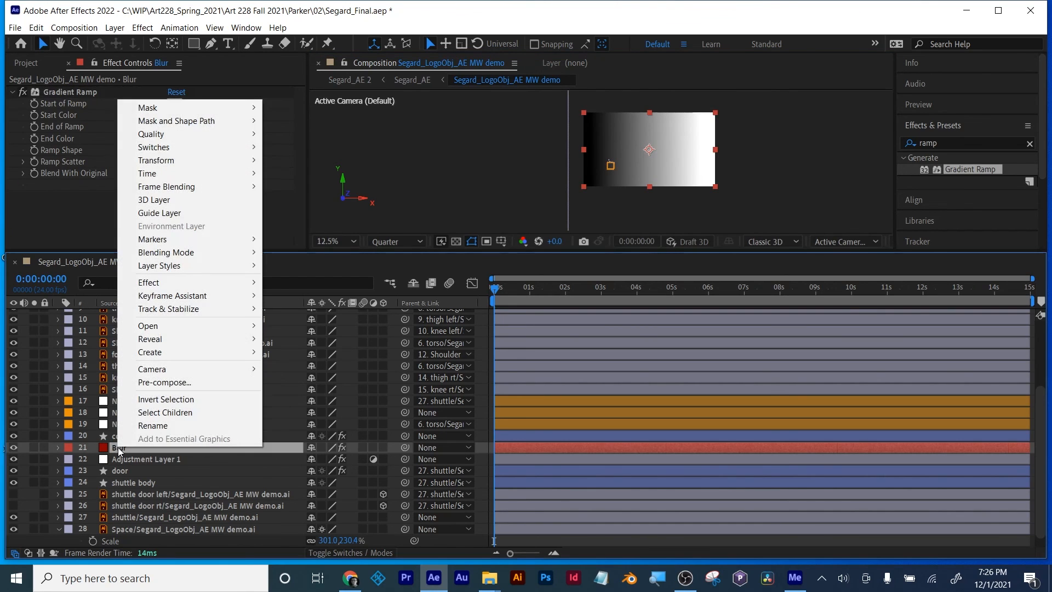
{"action": "left_click", "coordinate": [163, 379]}
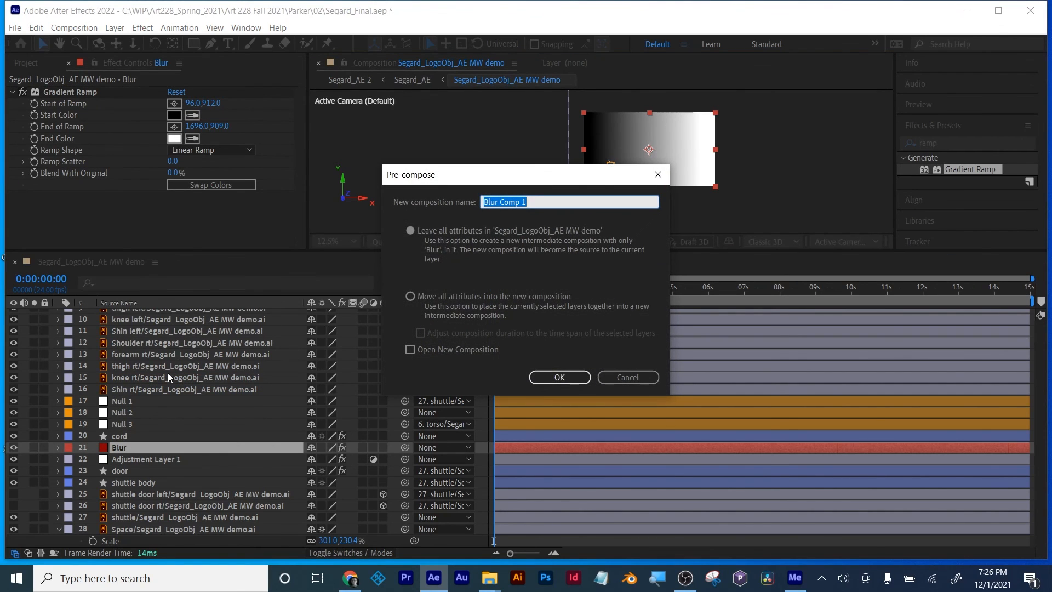
{"action": "type", "text": "Bl"}
{"action": "left_click", "coordinate": [410, 297]}
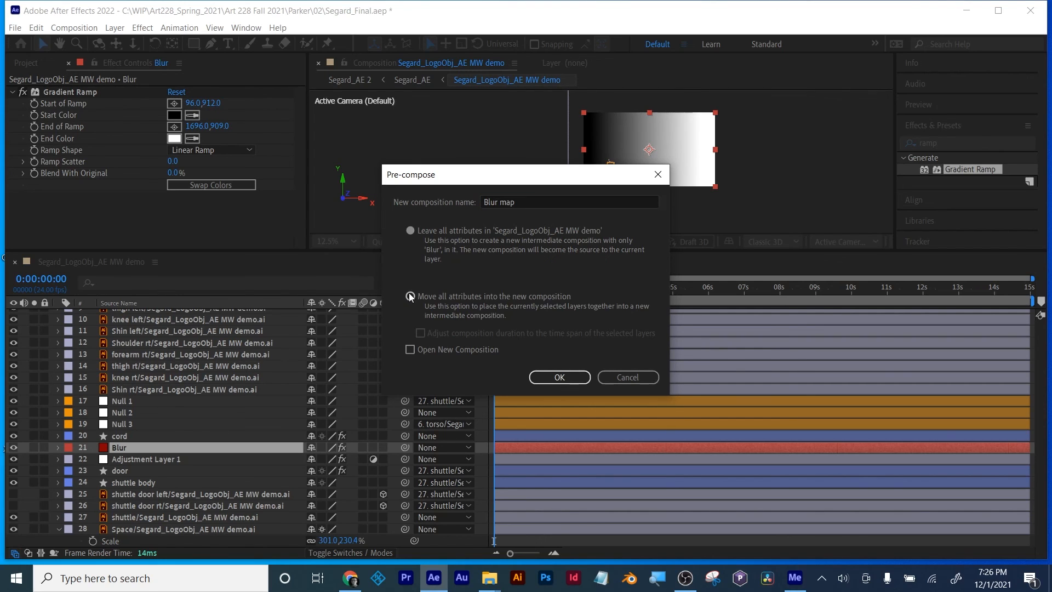
{"action": "left_click", "coordinate": [554, 377]}
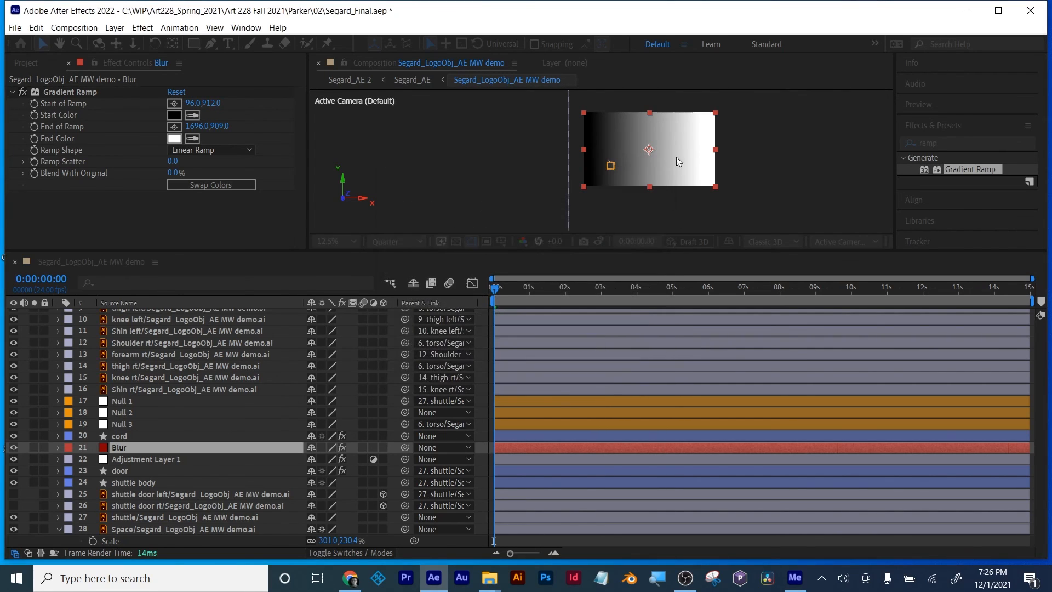
Step: Hide the Blur map layer in the main composition
{"action": "left_click_drag", "start_coordinate": [633, 245], "coordinate": [633, 363]}
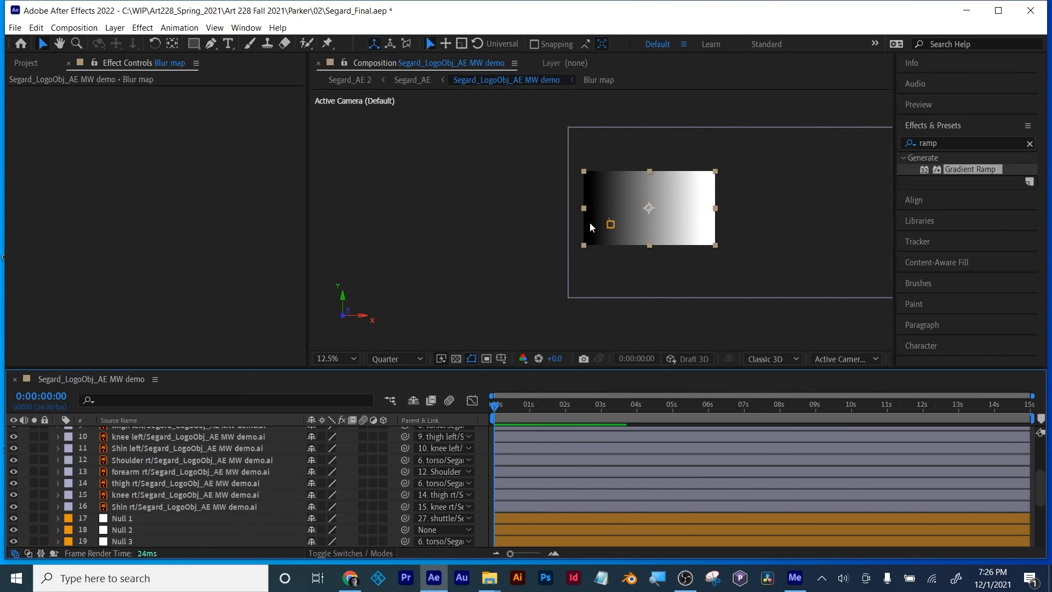
{"action": "scroll", "coordinate": [152, 521], "scroll_direction": "up", "scroll_amount": 3}
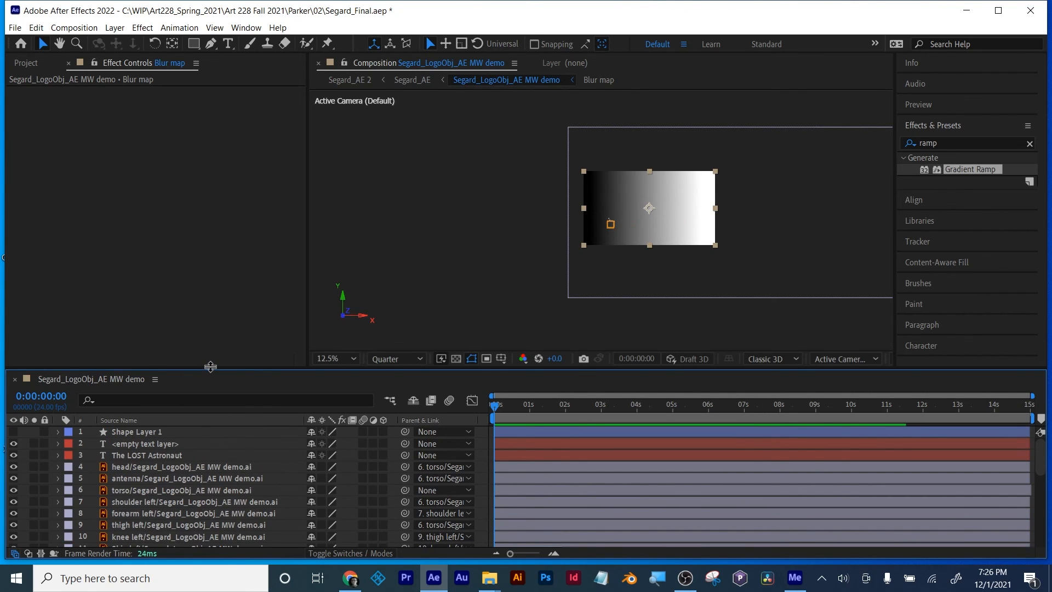
{"action": "left_click_drag", "start_coordinate": [211, 367], "coordinate": [211, 280]}
{"action": "scroll", "coordinate": [192, 397], "scroll_direction": "down", "scroll_amount": 4}
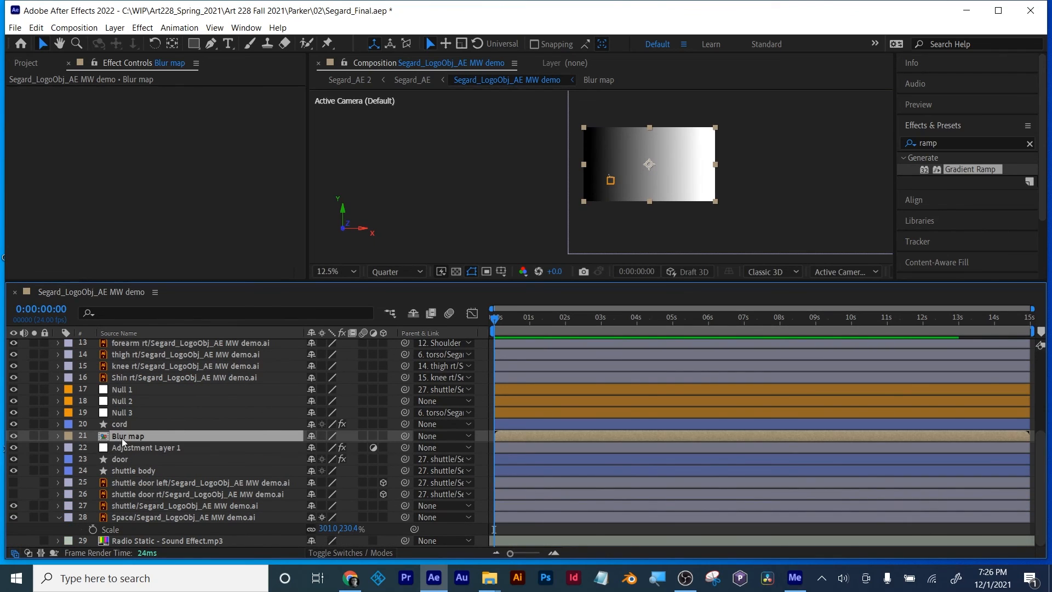
{"action": "left_click", "coordinate": [13, 436]}
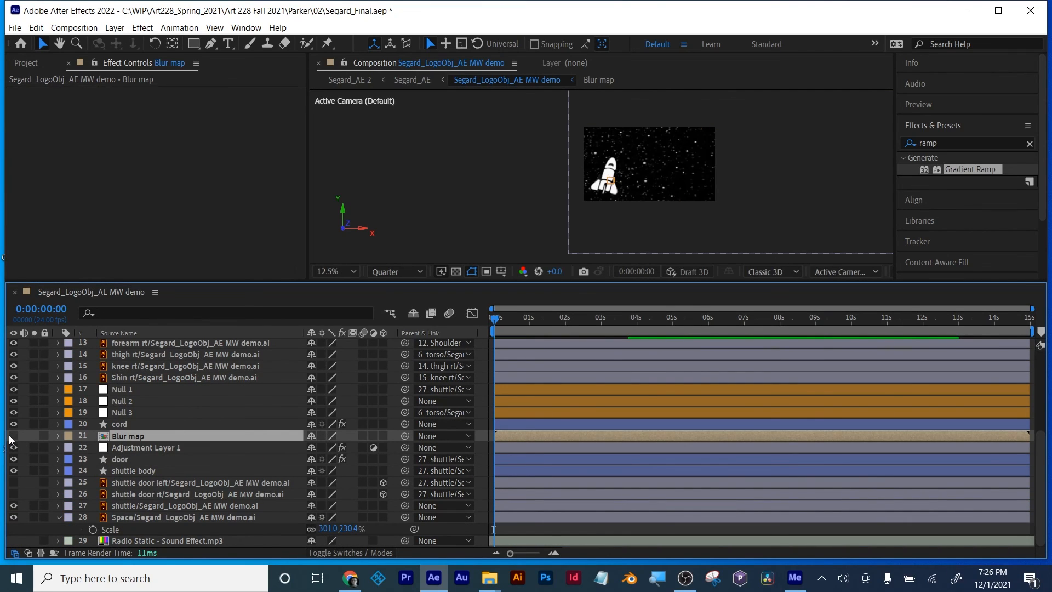
Step: At 0:00:11:03, choose Blur map as the blur map layer for the adjustment layer's Camera Lens Blur
{"action": "left_click", "coordinate": [143, 447]}
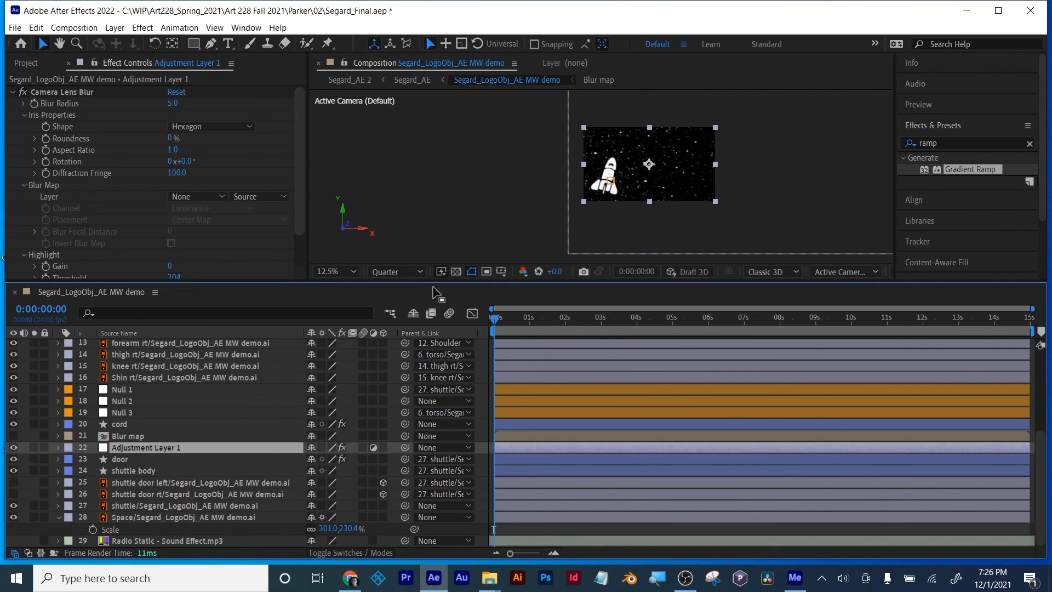
{"action": "left_click_drag", "start_coordinate": [523, 318], "coordinate": [892, 313]}
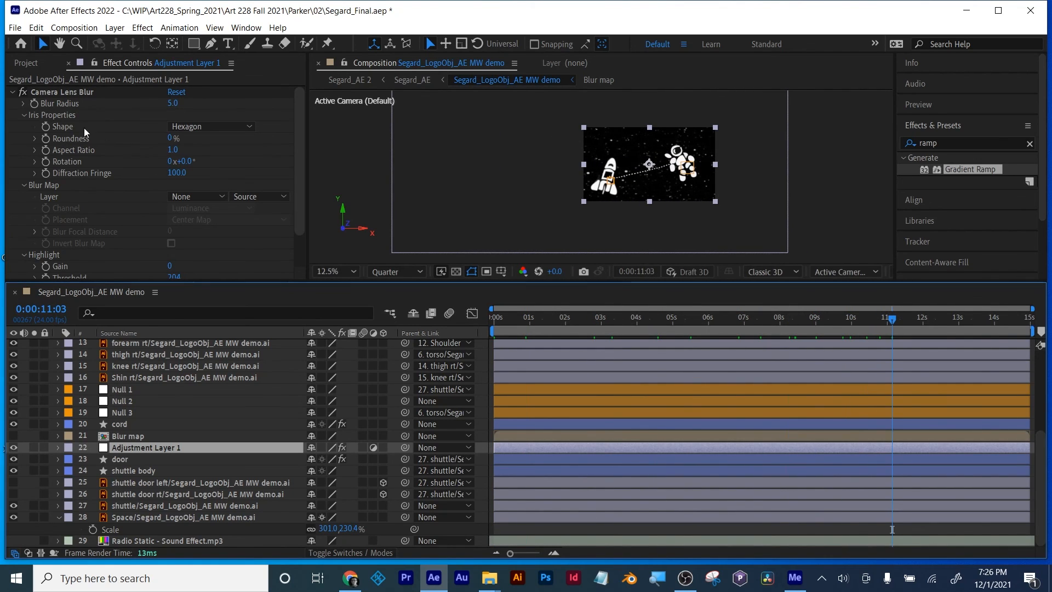
{"action": "left_click", "coordinate": [59, 92]}
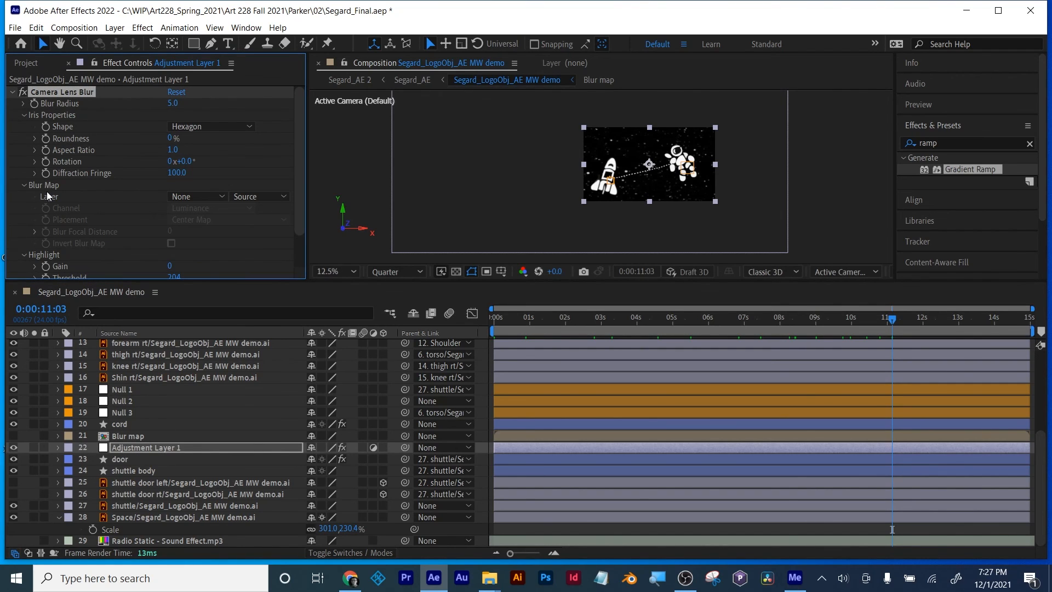
{"action": "left_click", "coordinate": [196, 196]}
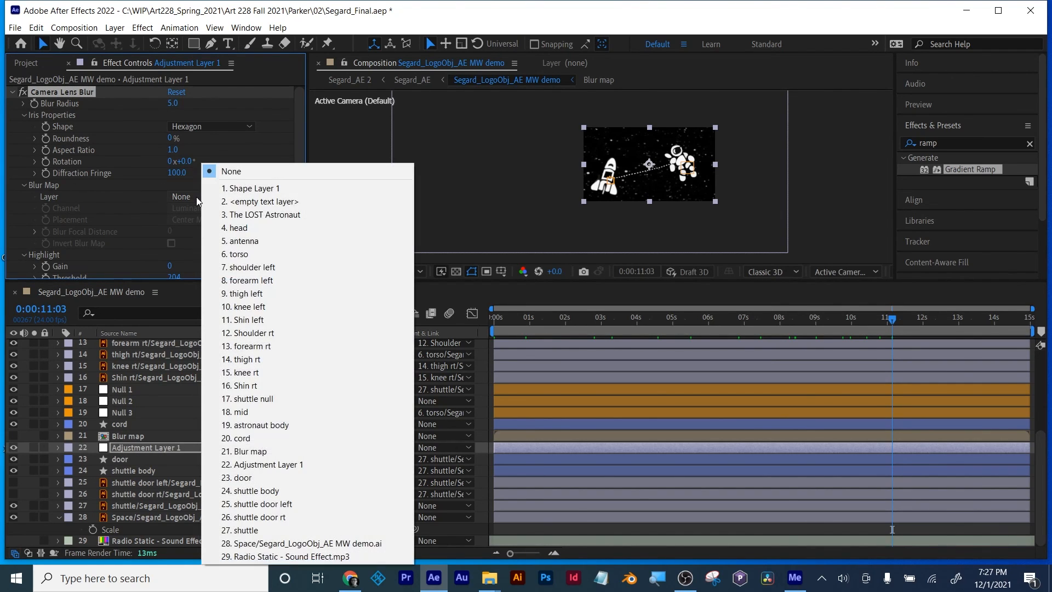
{"action": "left_click", "coordinate": [254, 455]}
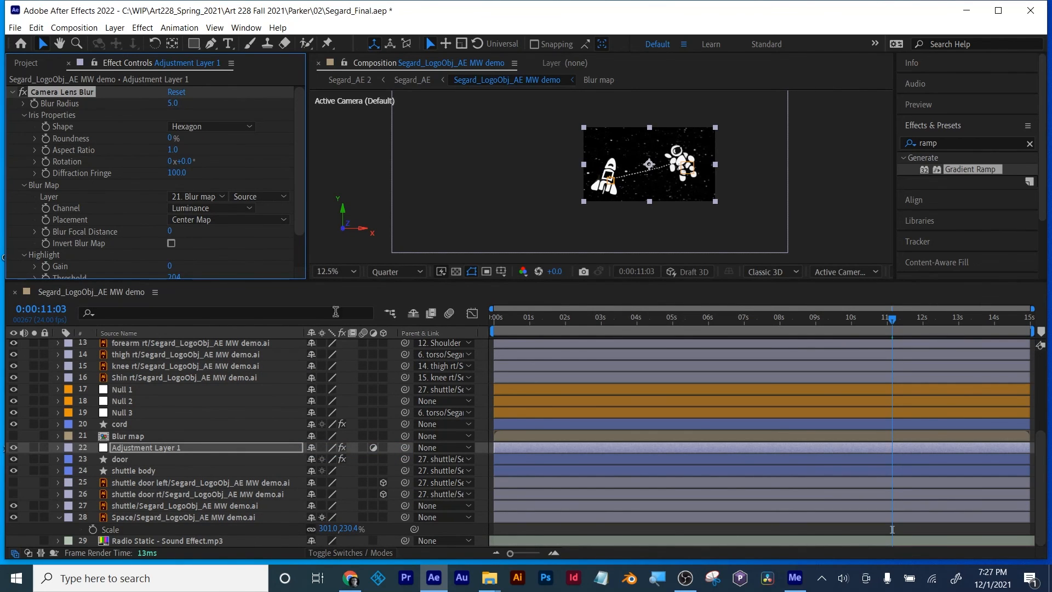
Step: Make Camera Lens Blur read the blur map layer with Effects & Masks instead of its source
{"action": "scroll", "coordinate": [601, 176], "scroll_direction": "up", "scroll_amount": 3}
{"action": "scroll", "coordinate": [601, 176], "scroll_direction": "down", "scroll_amount": 2}
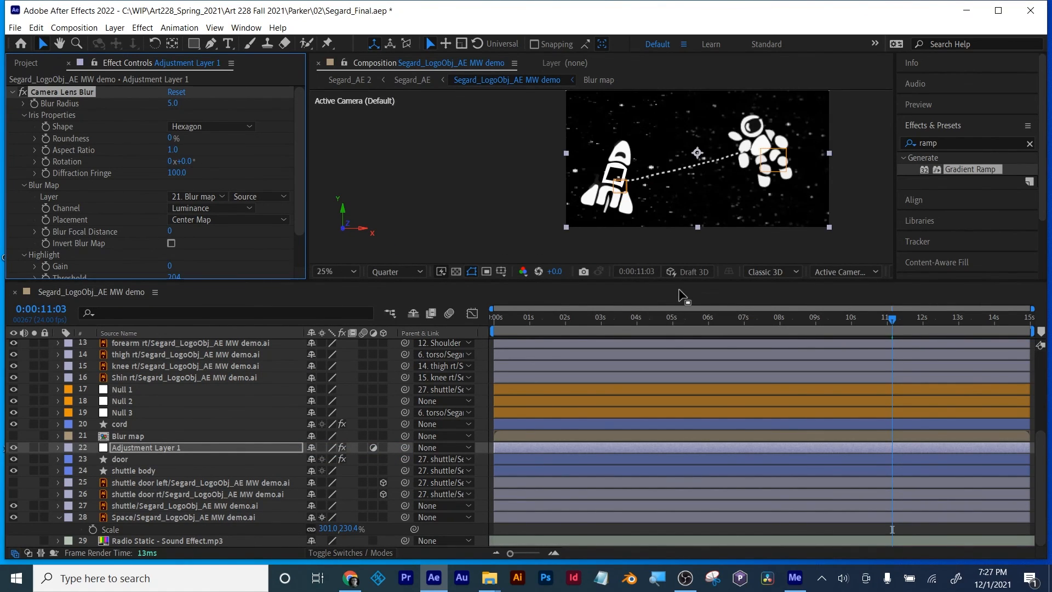
{"action": "left_click_drag", "start_coordinate": [678, 282], "coordinate": [678, 384]}
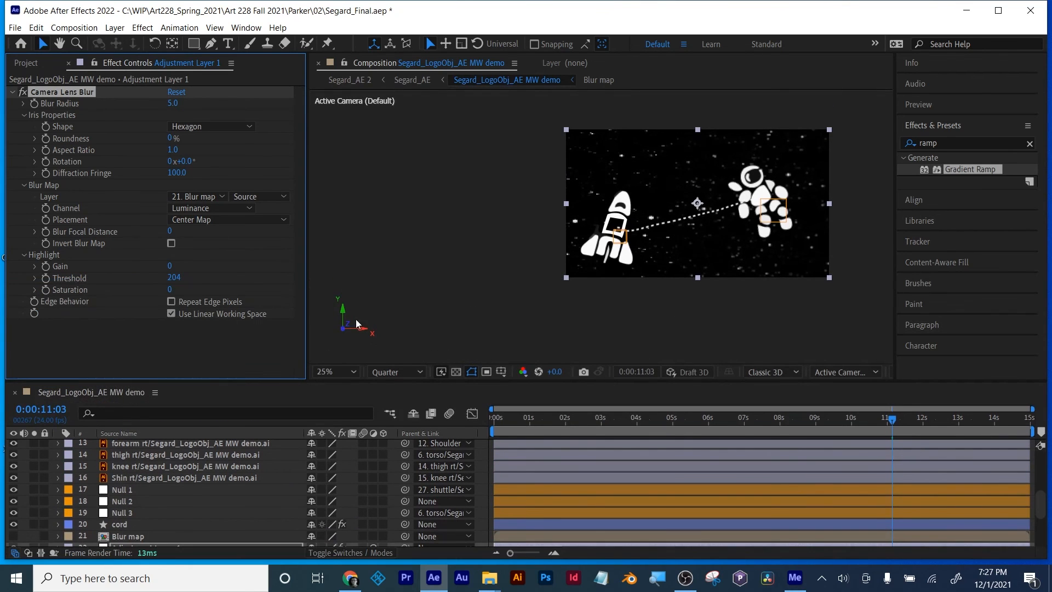
{"action": "left_click", "coordinate": [252, 199]}
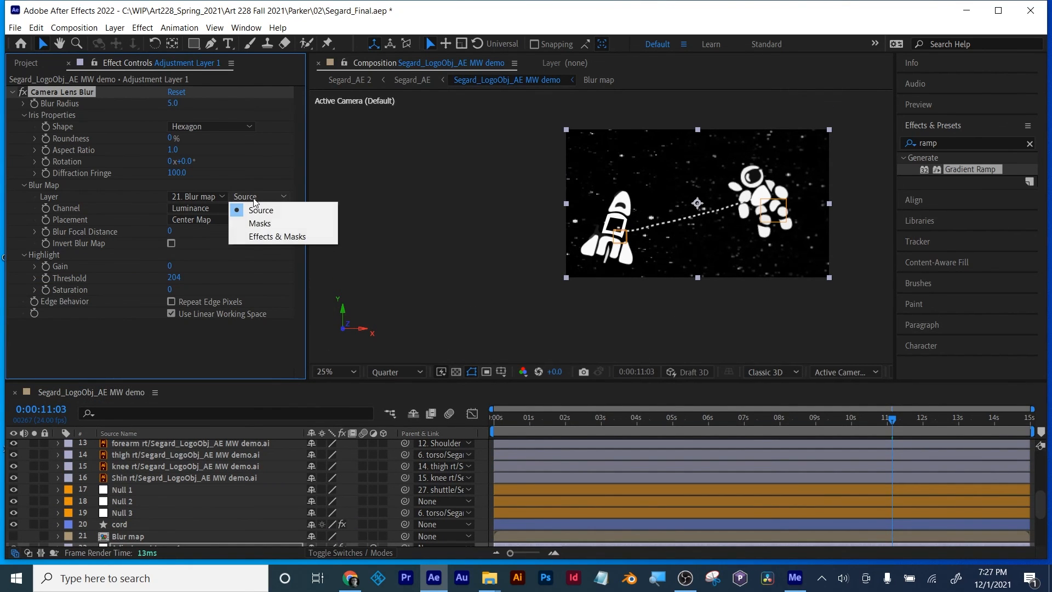
{"action": "left_click", "coordinate": [258, 235]}
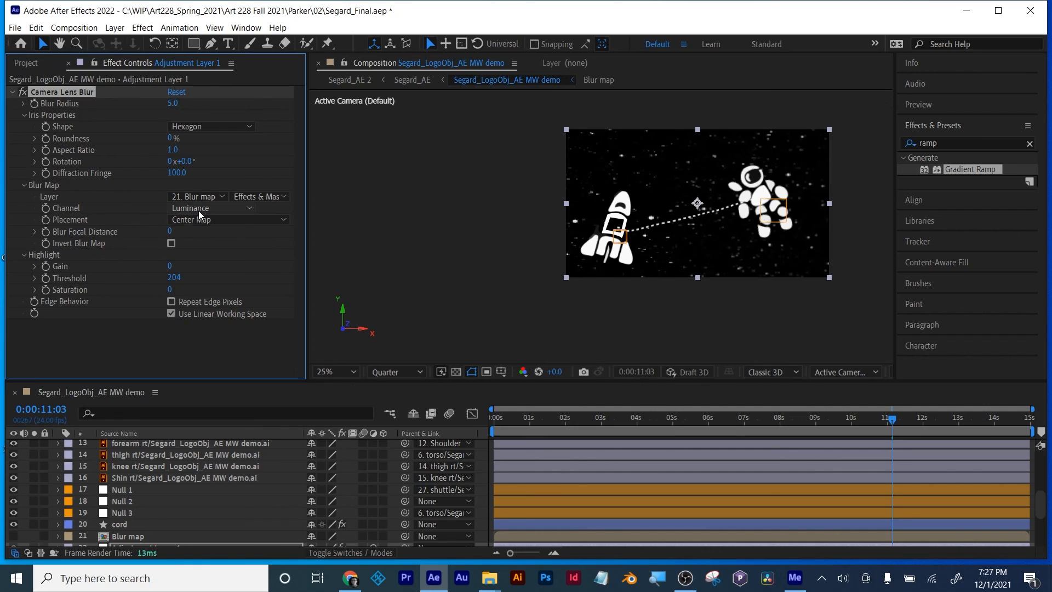
Step: Raise the Camera Lens Blur's blur radius to 90 and inspect the blur on the shuttle and stars
{"action": "left_click_drag", "start_coordinate": [171, 104], "coordinate": [230, 105]}
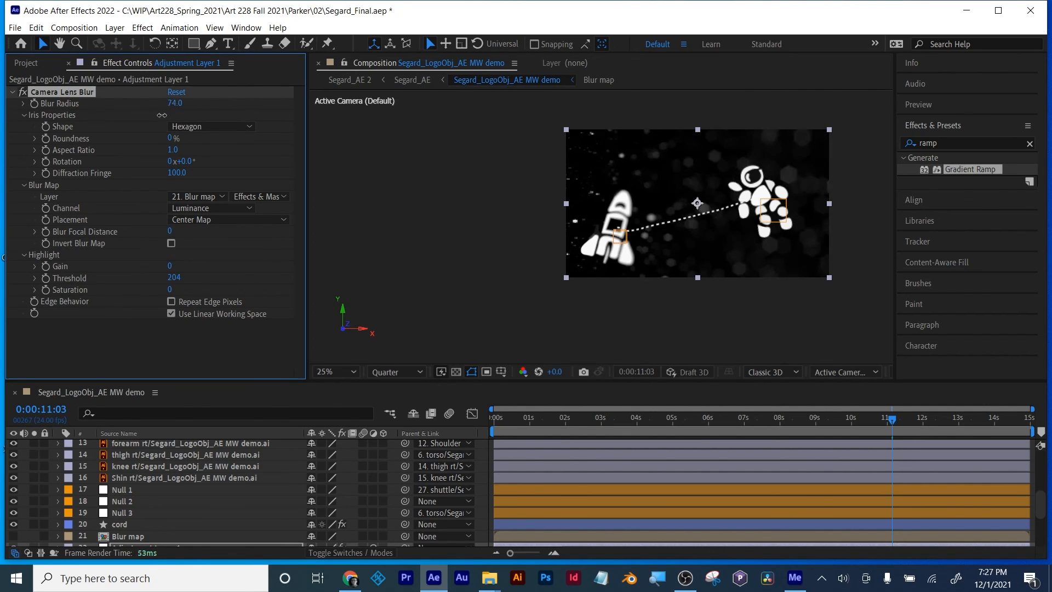
{"action": "scroll", "coordinate": [652, 278], "scroll_direction": "up", "scroll_amount": 2}
{"action": "left_click_drag", "start_coordinate": [648, 277], "coordinate": [456, 289]}
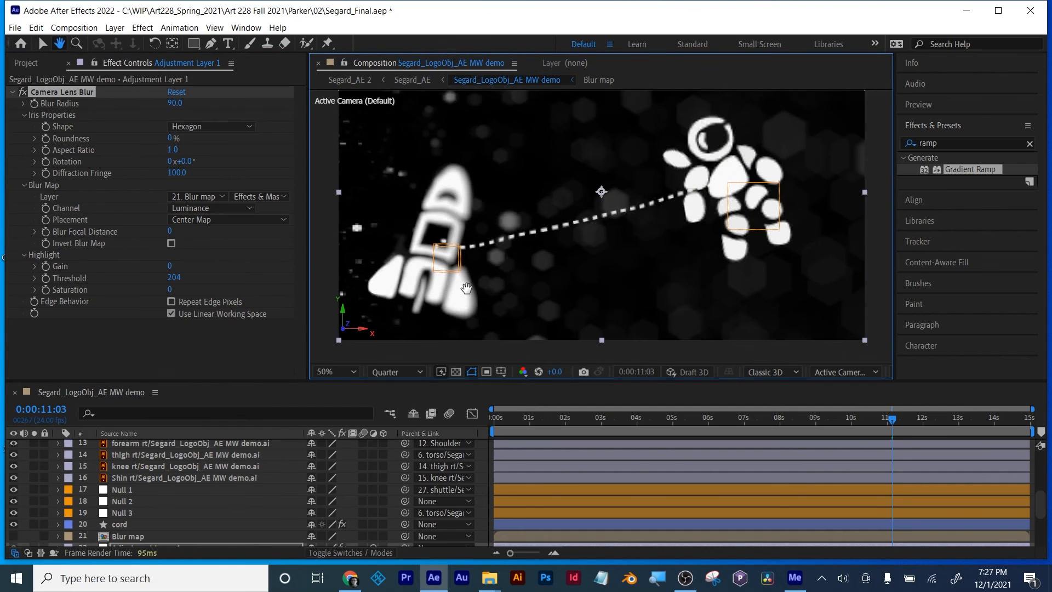
{"action": "scroll", "coordinate": [609, 285], "scroll_direction": "down", "scroll_amount": 2}
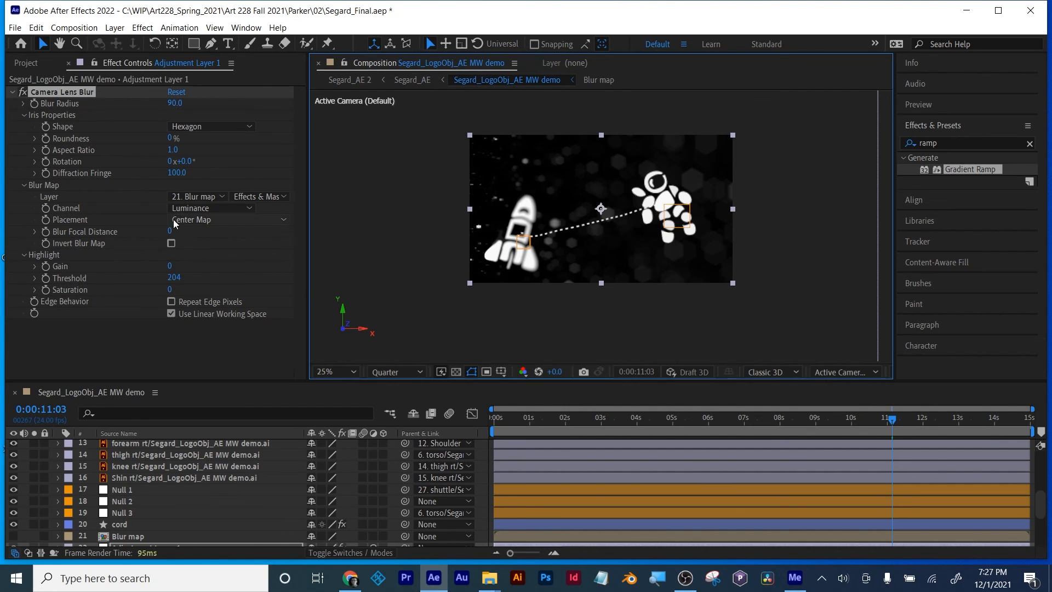
Step: Open the Blur map composition and rotate its Blur solid by 180° to reverse the gradient direction
{"action": "scroll", "coordinate": [121, 494], "scroll_direction": "down", "scroll_amount": 3}
{"action": "double_click", "coordinate": [121, 494]}
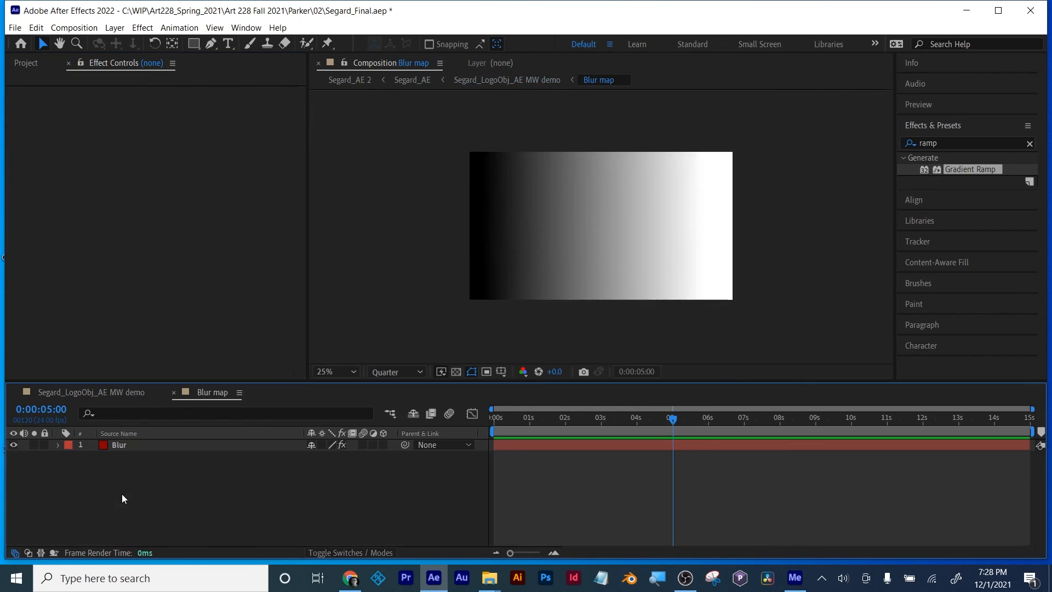
{"action": "left_click", "coordinate": [117, 445]}
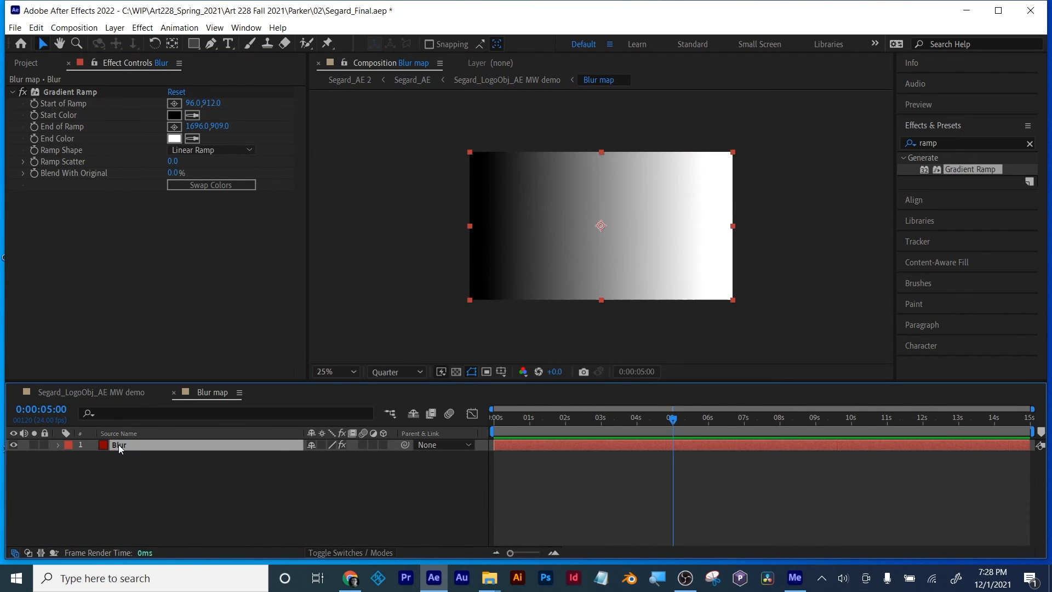
{"action": "key", "text": "r"}
{"action": "left_click", "coordinate": [325, 457]}
{"action": "type", "text": "180"}
{"action": "key", "text": "Return"}
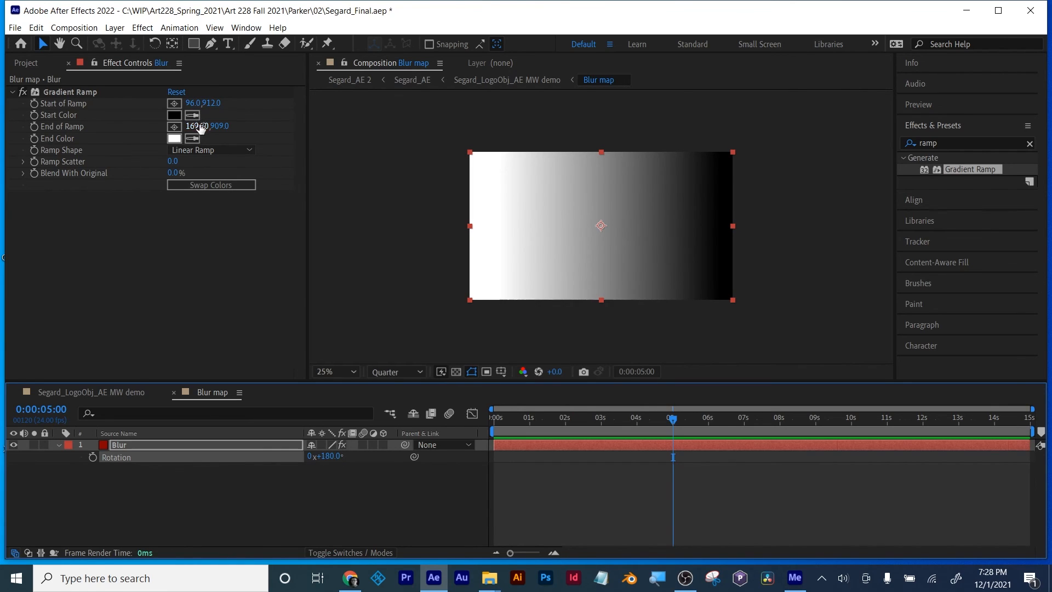
Step: Set the Blur solid's ramp end to 1918, 909 and start to 534, 912, with a ramp scatter of 512
{"action": "left_click_drag", "start_coordinate": [204, 127], "coordinate": [366, 121]}
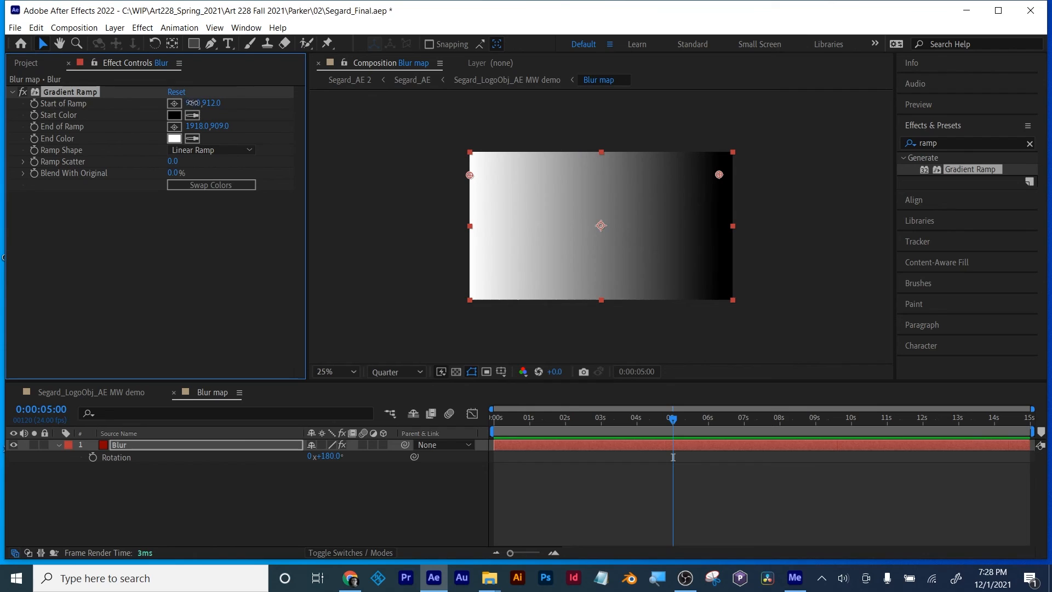
{"action": "left_click_drag", "start_coordinate": [193, 102], "coordinate": [370, 143]}
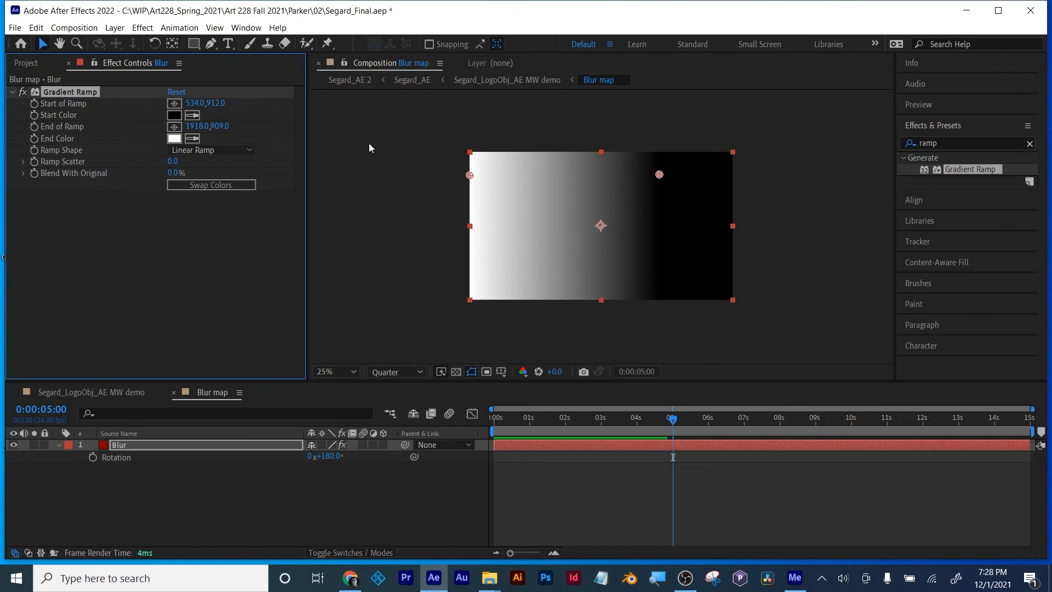
{"action": "left_click", "coordinate": [180, 161]}
{"action": "type", "text": "5"}
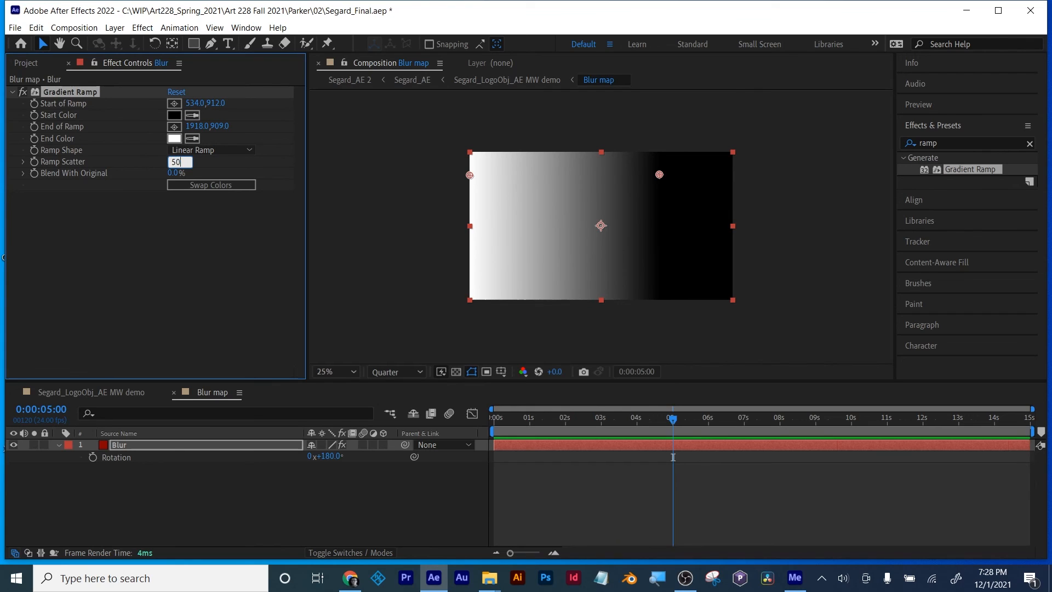
{"action": "key", "text": "Return"}
{"action": "key", "text": "Return"}
{"action": "left_click", "coordinate": [173, 161]}
{"action": "type", "text": "512"}
{"action": "key", "text": "Return"}
{"action": "left_click", "coordinate": [191, 262]}
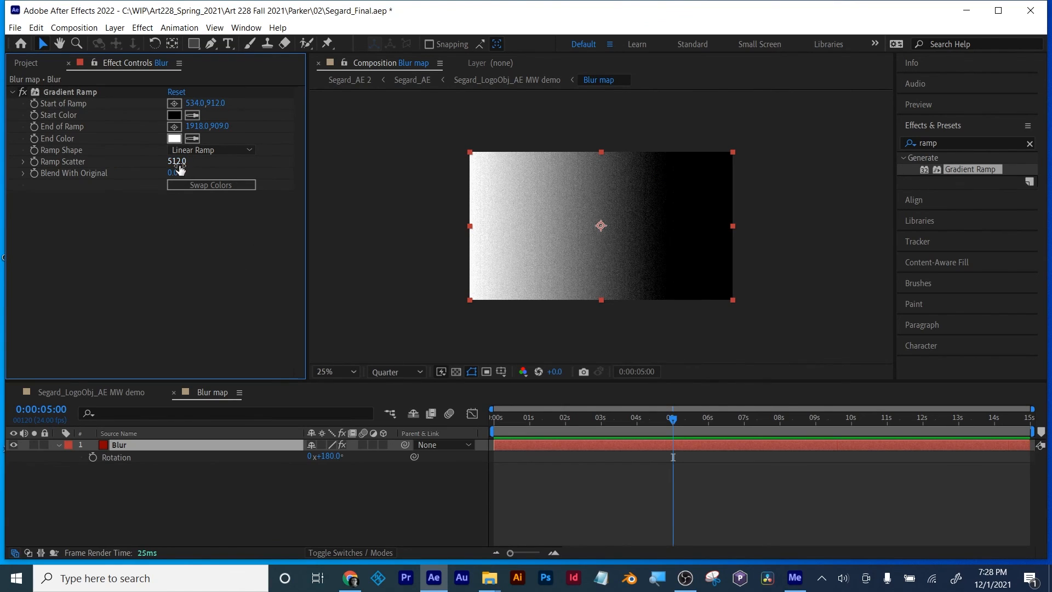
{"action": "left_click_drag", "start_coordinate": [177, 163], "coordinate": [1050, 137]}
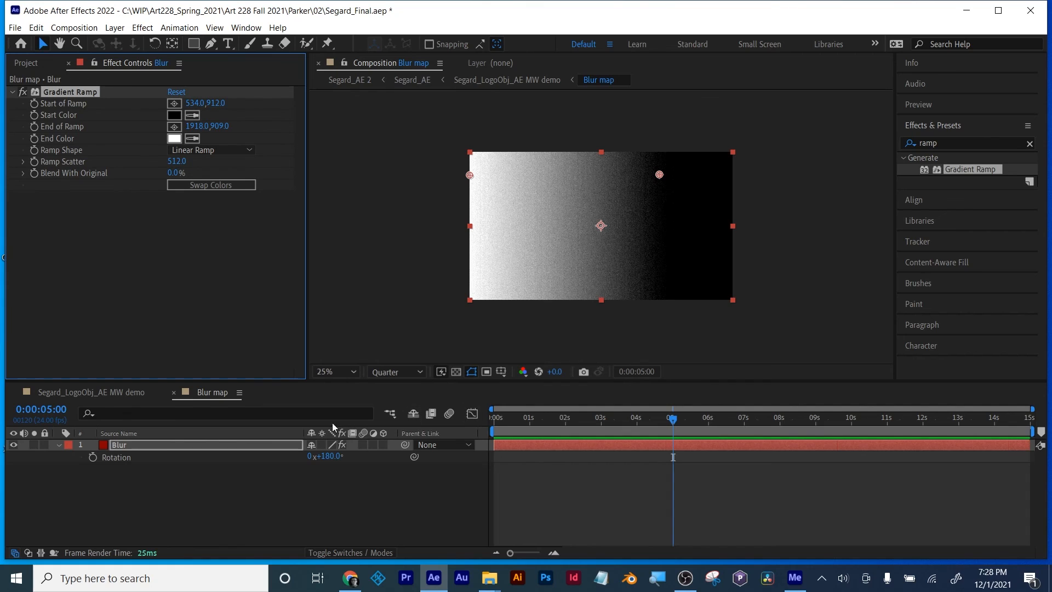
Step: Return to the Segard_LogoObj_AE MW demo composition and reduce the adjustment layer's Camera Lens Blur radius for a softer shuttle blur
{"action": "left_click", "coordinate": [120, 391]}
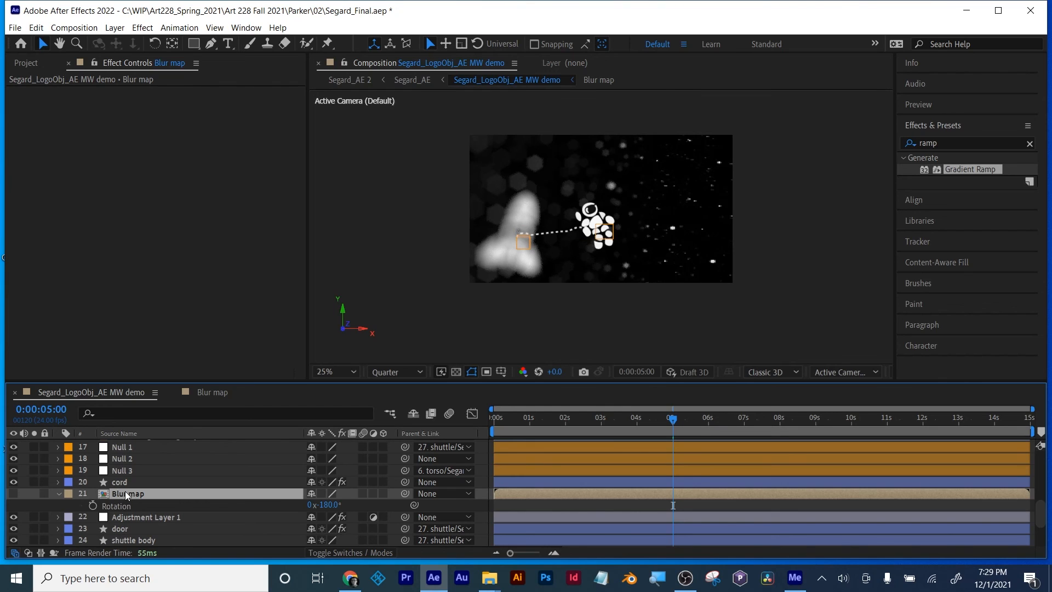
{"action": "left_click", "coordinate": [130, 517]}
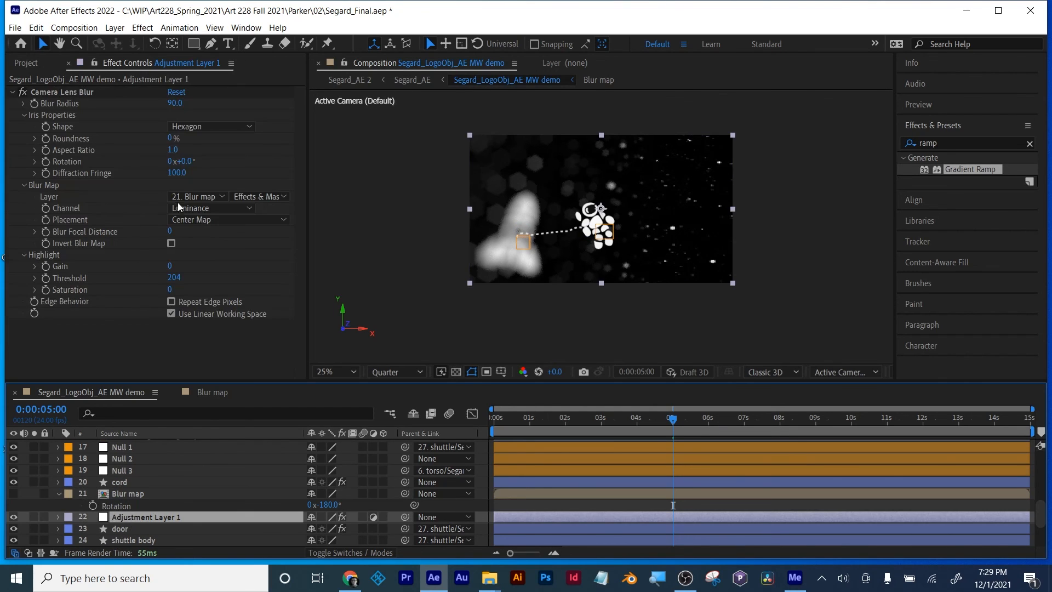
{"action": "left_click", "coordinate": [168, 105]}
{"action": "left_click_drag", "start_coordinate": [169, 104], "coordinate": [137, 130]}
{"action": "left_click", "coordinate": [127, 493]}
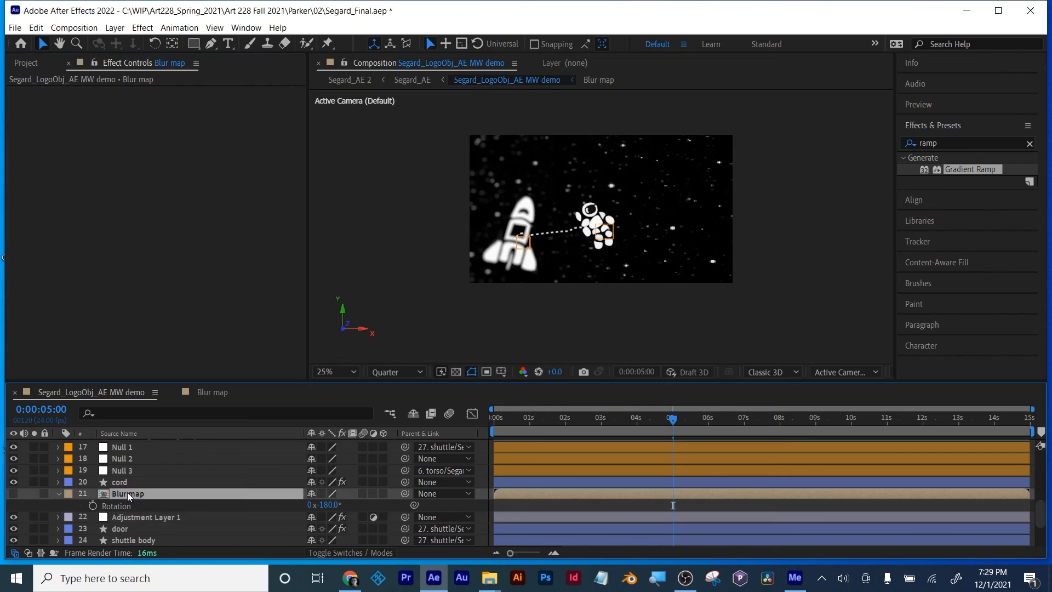
Step: Move the Blur map's gradient ramp start to 910, 888 and return to the Segard_LogoObj_AE MW demo composition
{"action": "double_click", "coordinate": [117, 493]}
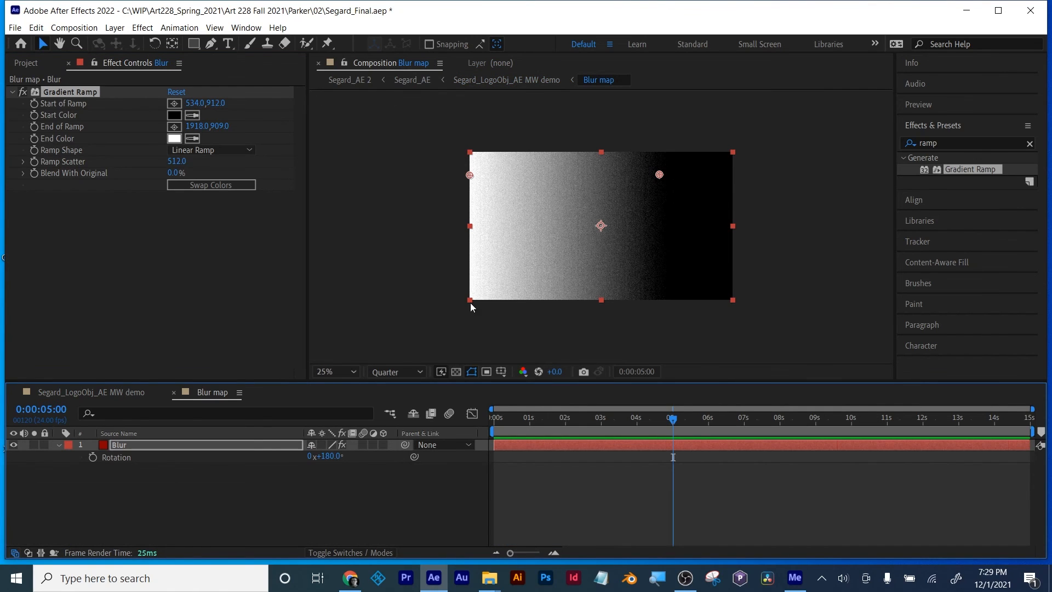
{"action": "left_click_drag", "start_coordinate": [660, 178], "coordinate": [603, 181]}
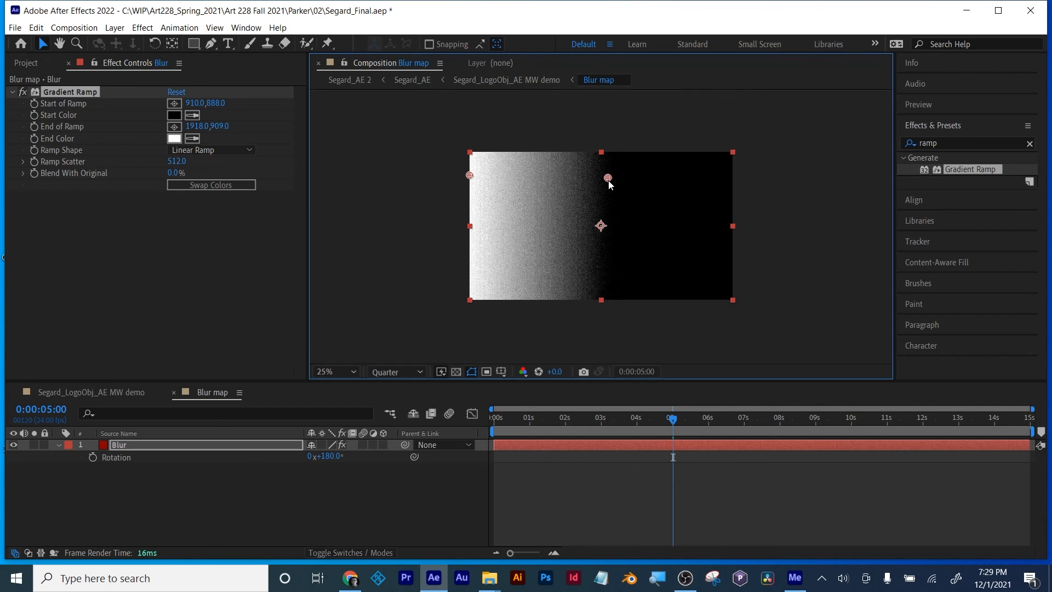
{"action": "left_click", "coordinate": [93, 393]}
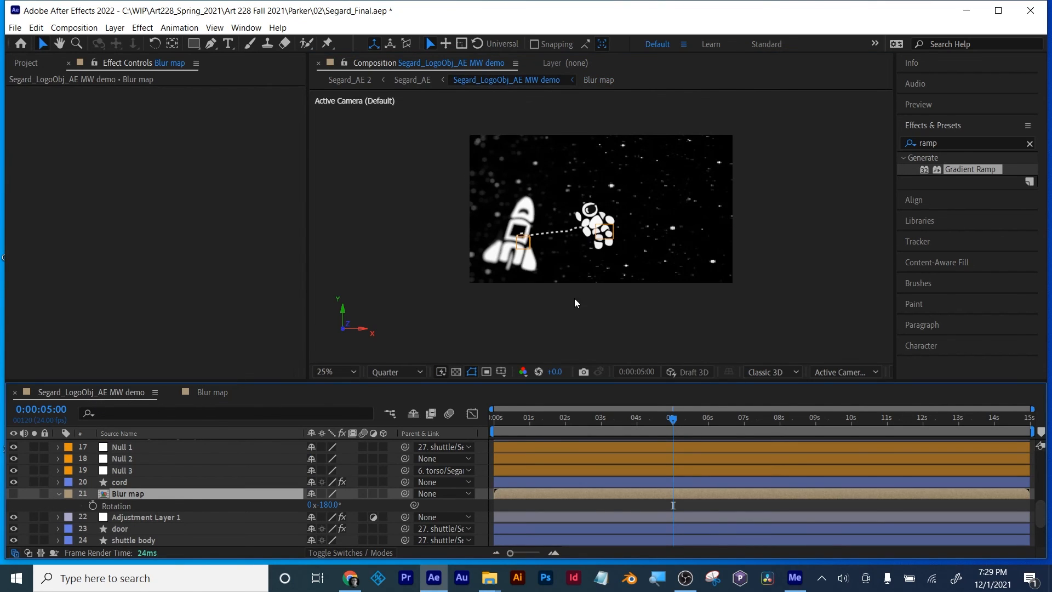
Step: Start keyframing Adjustment Layer 1's Camera Lens Blur radius at 0:00:00:00 with a value of 0
{"action": "left_click_drag", "start_coordinate": [548, 419], "coordinate": [455, 425]}
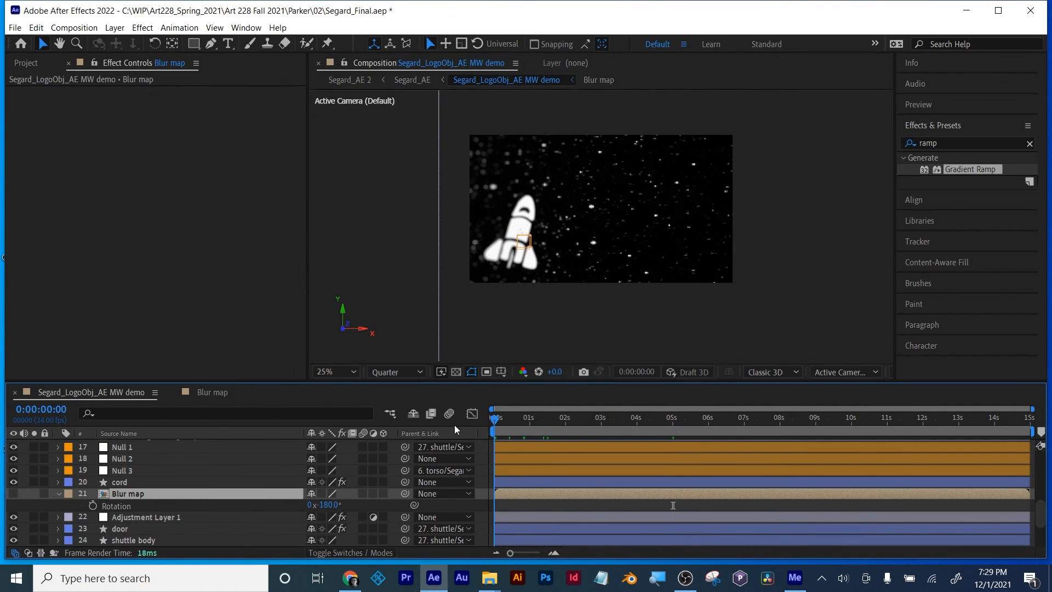
{"action": "left_click", "coordinate": [131, 518]}
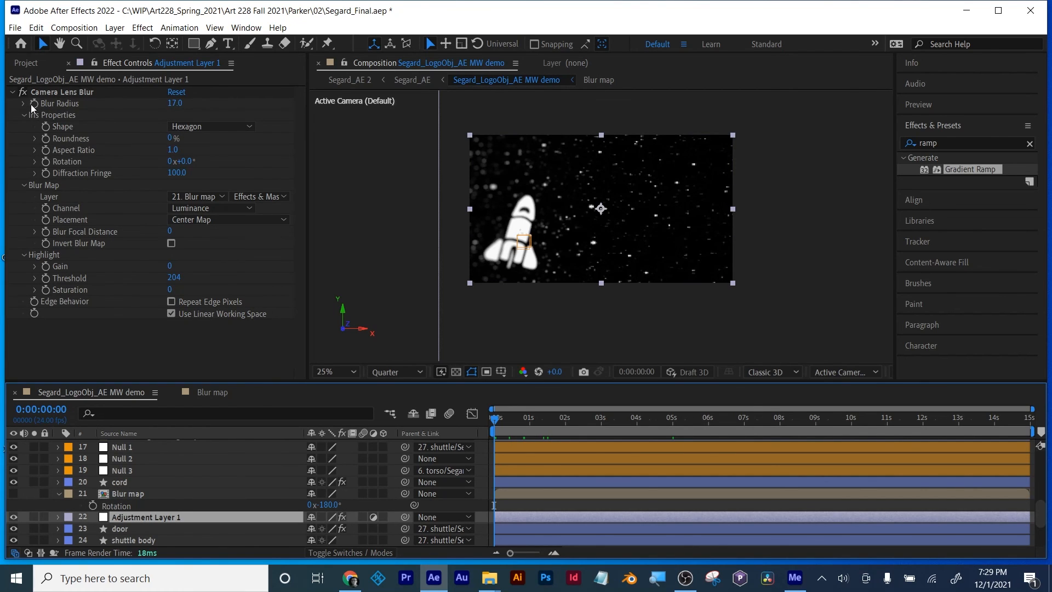
{"action": "left_click", "coordinate": [36, 107]}
{"action": "key", "text": "Return"}
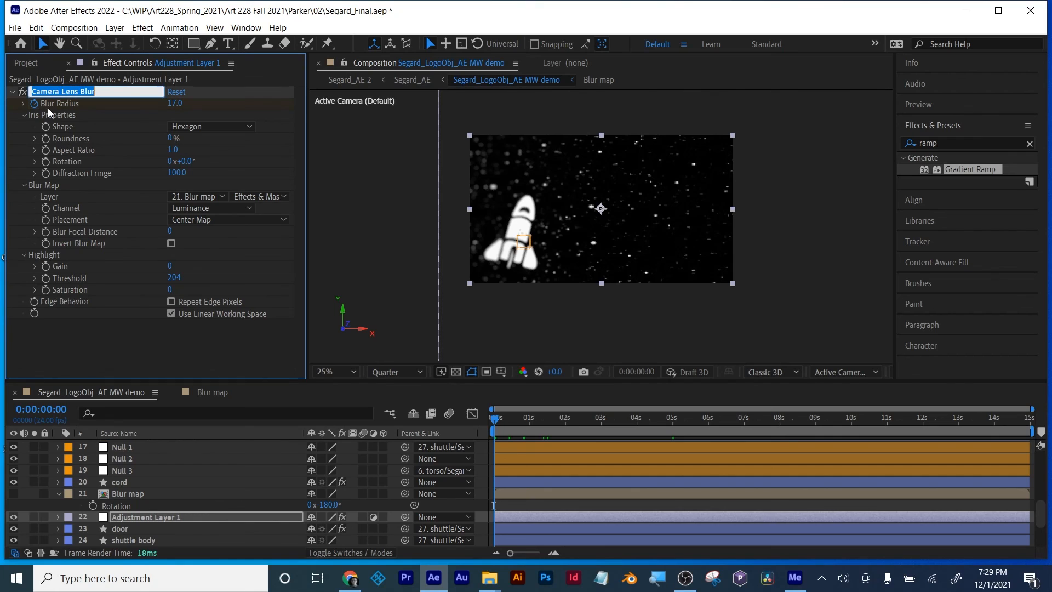
{"action": "left_click", "coordinate": [176, 104]}
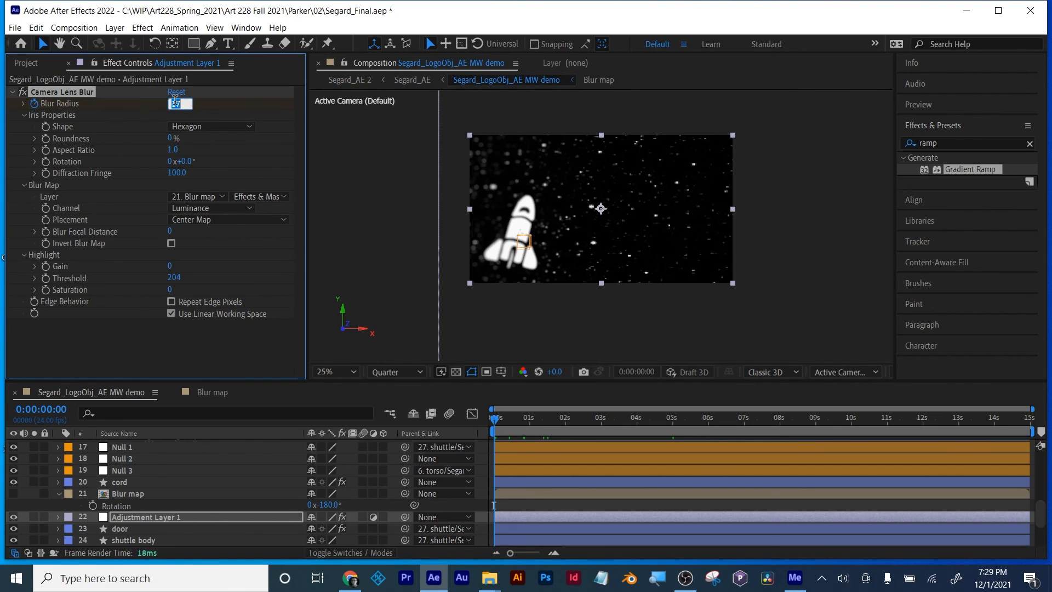
{"action": "type", "text": "0"}
{"action": "key", "text": "Return"}
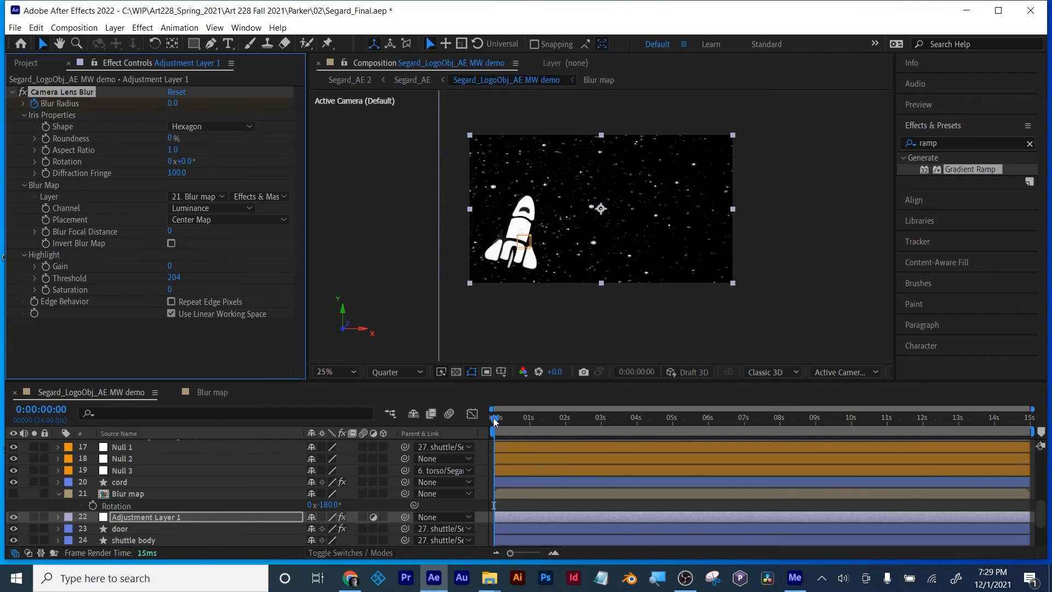
Step: Shift the zero Blur Radius keyframe to 0:00:02:15 and add a second keyframe of 10 at 0:00:09:07
{"action": "left_click_drag", "start_coordinate": [495, 429], "coordinate": [589, 427]}
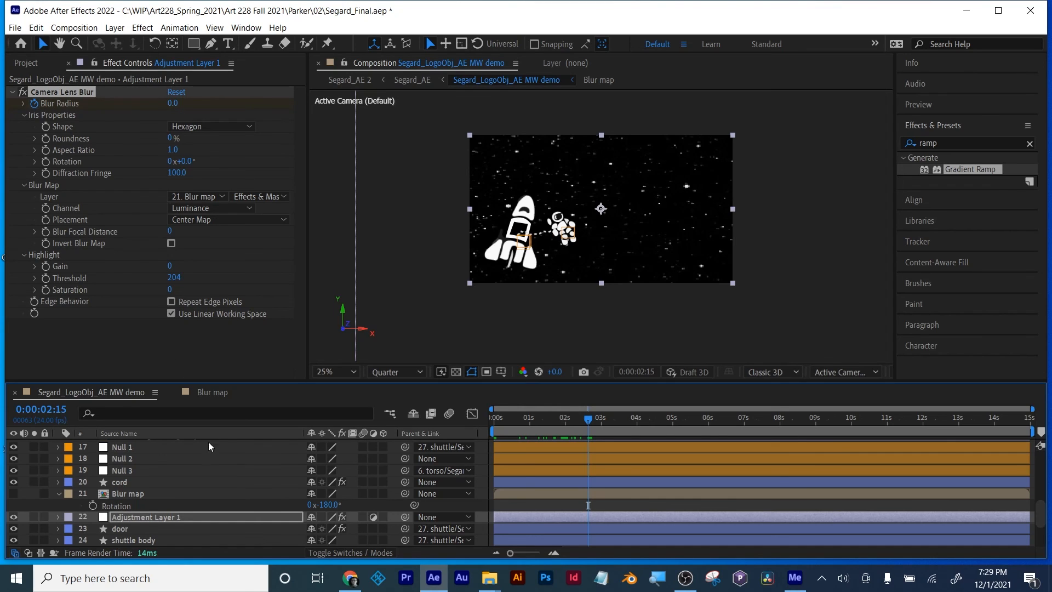
{"action": "key", "text": "u"}
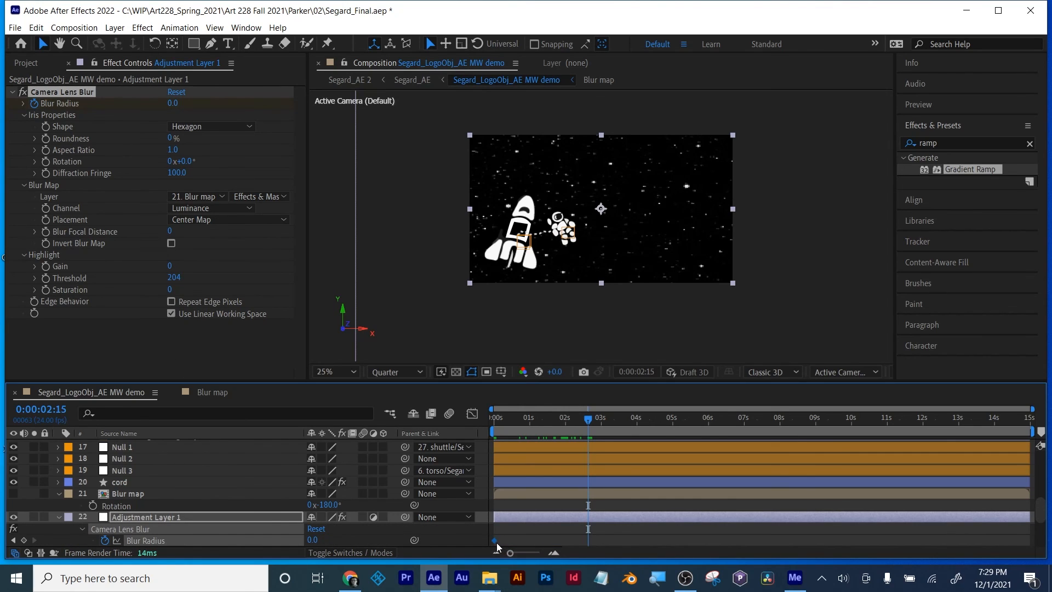
{"action": "left_click_drag", "start_coordinate": [496, 542], "coordinate": [590, 546]}
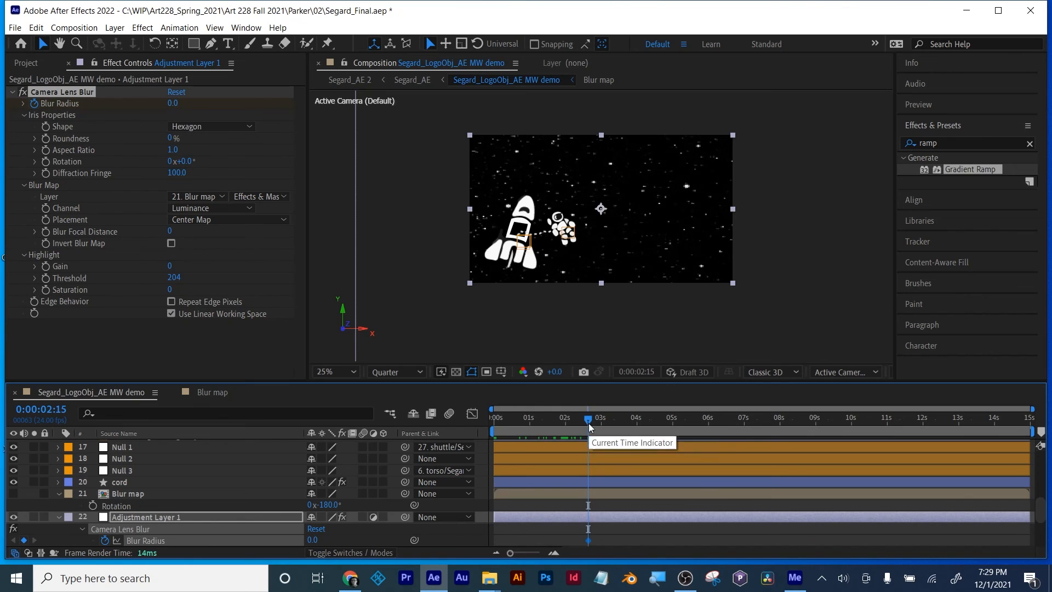
{"action": "left_click_drag", "start_coordinate": [589, 423], "coordinate": [826, 422]}
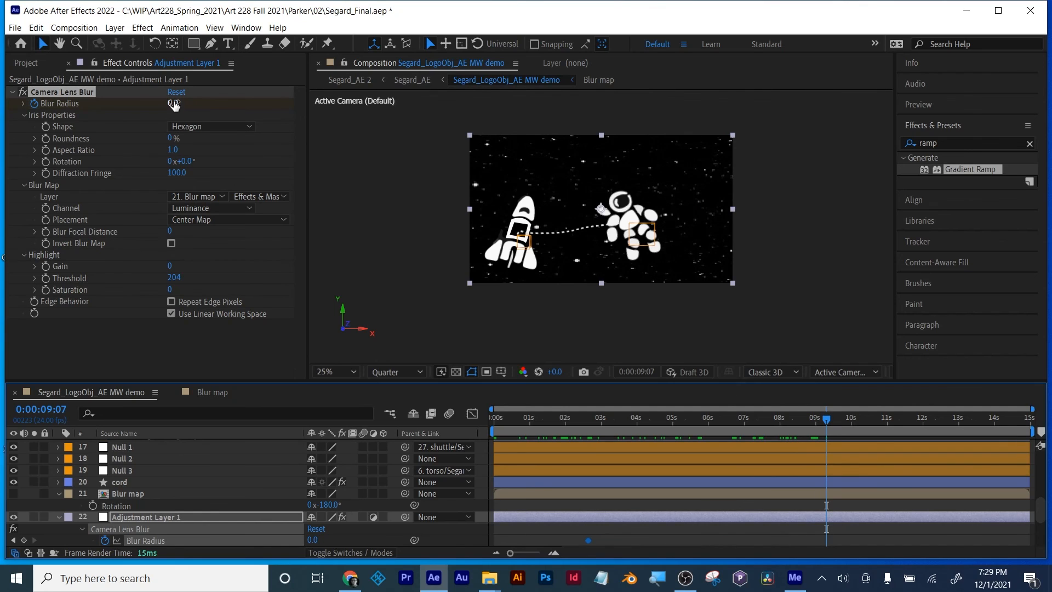
{"action": "left_click_drag", "start_coordinate": [173, 104], "coordinate": [184, 104]}
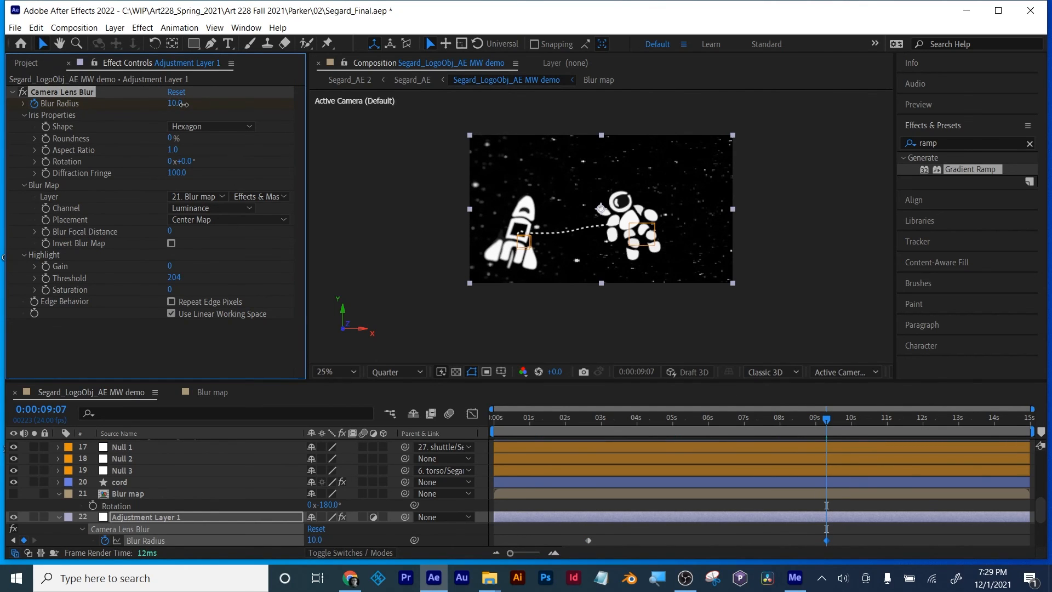
Step: Enlarge the composition viewer, fit the frame inside it, and preview the blur animation from the start
{"action": "scroll", "coordinate": [427, 248], "scroll_direction": "up", "scroll_amount": 2}
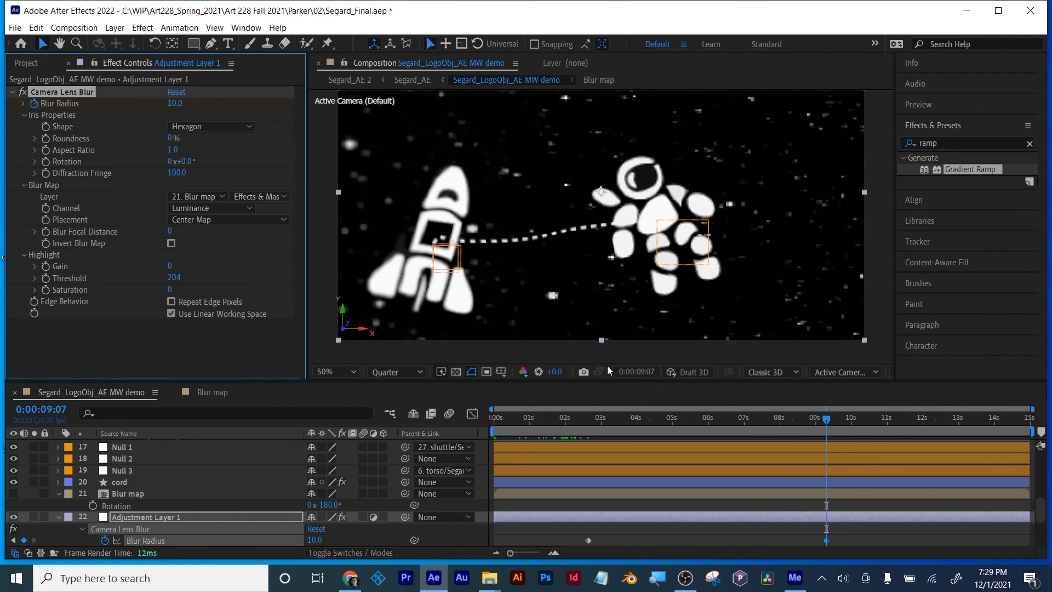
{"action": "left_click_drag", "start_coordinate": [607, 382], "coordinate": [408, 459]}
{"action": "left_click", "coordinate": [324, 450]}
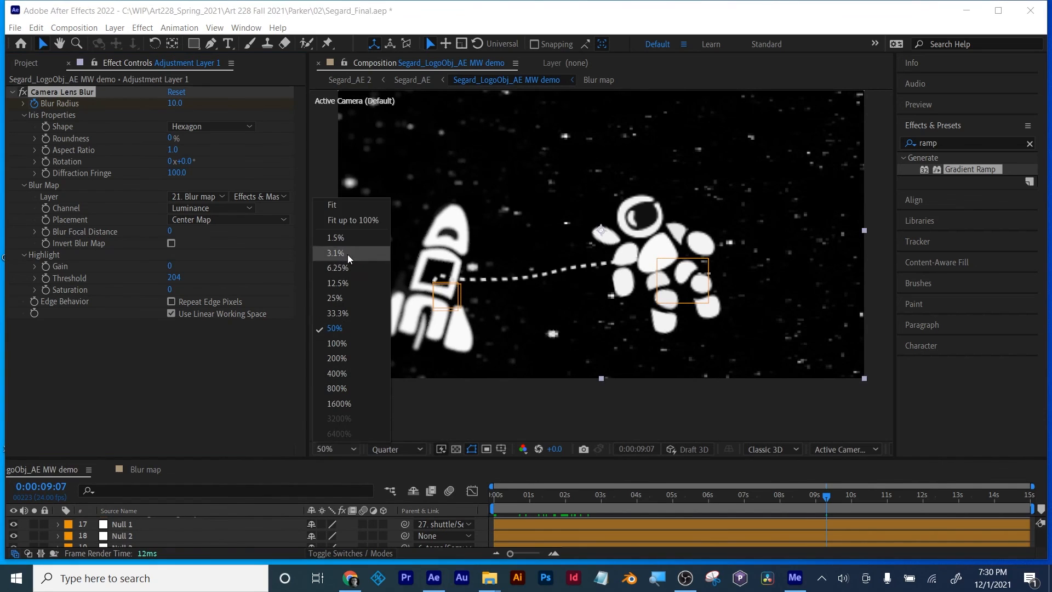
{"action": "left_click", "coordinate": [324, 200]}
{"action": "left_click_drag", "start_coordinate": [553, 499], "coordinate": [426, 501]}
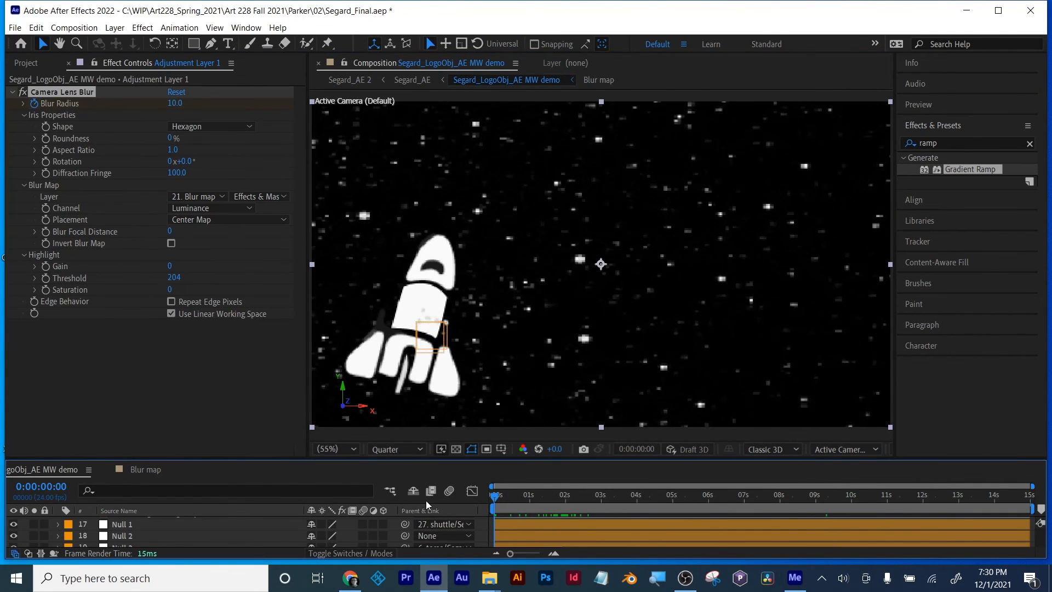
{"action": "key", "text": "space"}
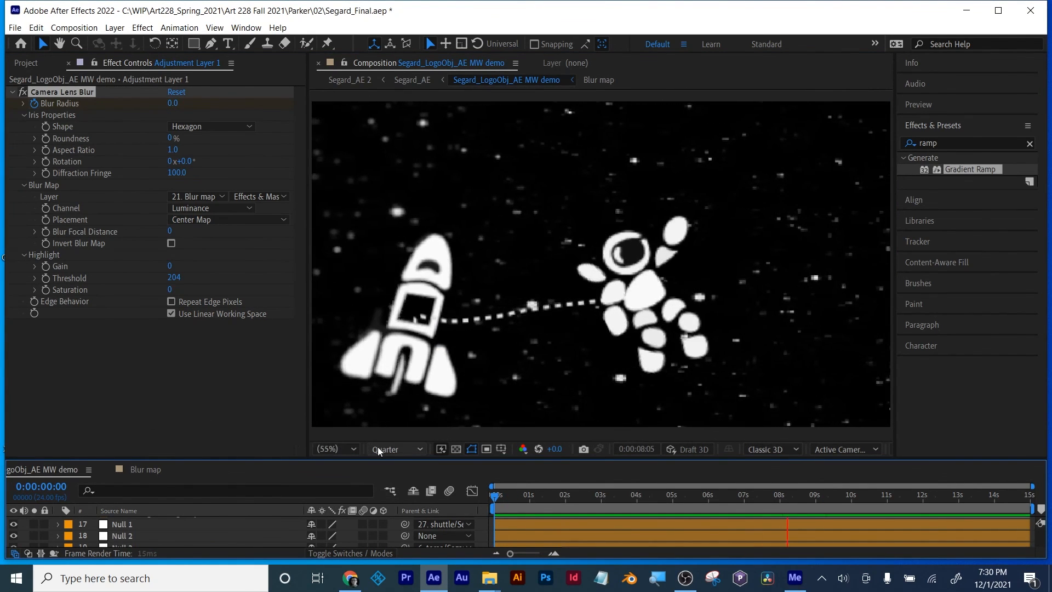
Step: Switch the composition's preview resolution to Full and inspect the blur up to about 0:00:08:17
{"action": "left_click", "coordinate": [387, 448]}
{"action": "left_click", "coordinate": [391, 481]}
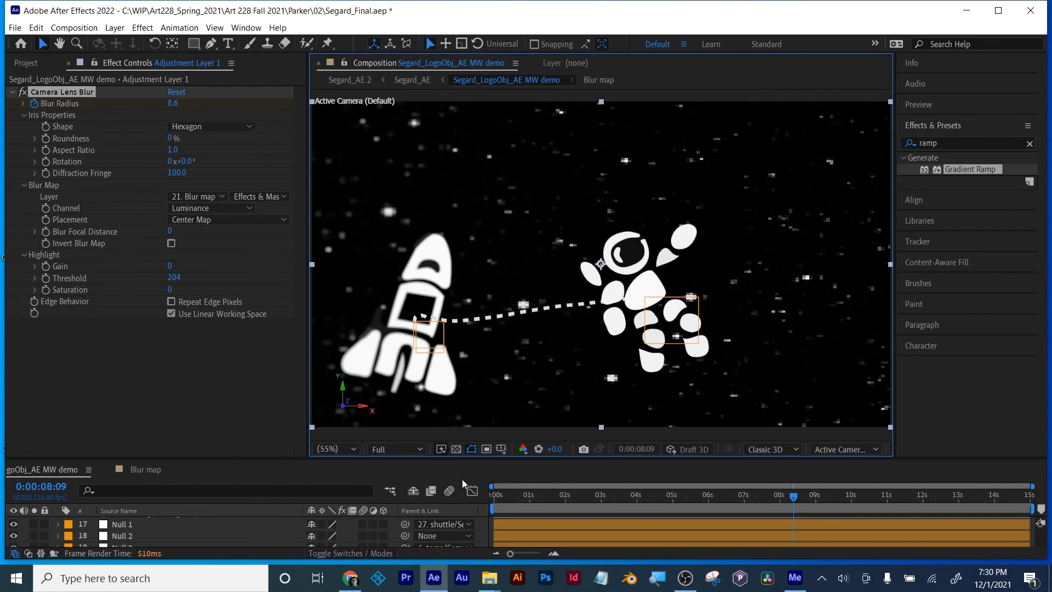
{"action": "left_click", "coordinate": [585, 503]}
{"action": "left_click_drag", "start_coordinate": [613, 508], "coordinate": [801, 518]}
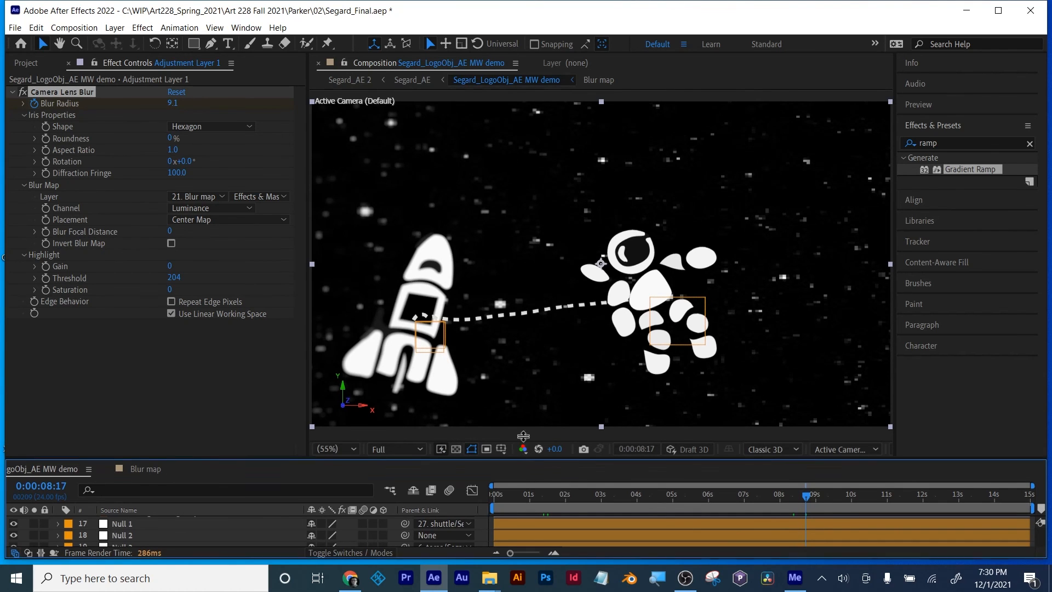
Step: Raise the Blur Radius keyframe at 0:00:09:07 to 15
{"action": "left_click_drag", "start_coordinate": [518, 460], "coordinate": [515, 314]}
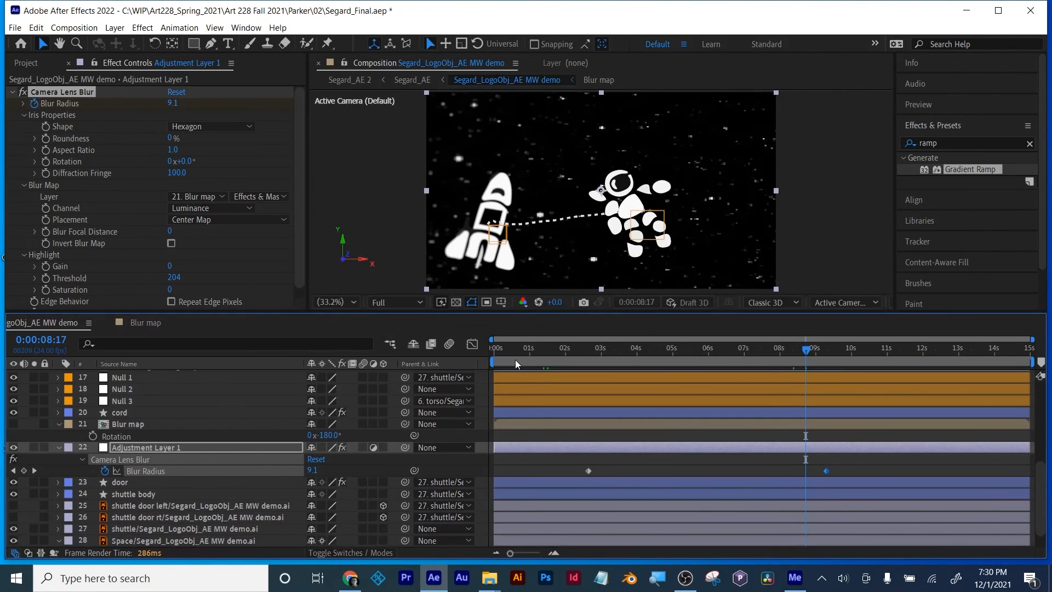
{"action": "left_click", "coordinate": [34, 470]}
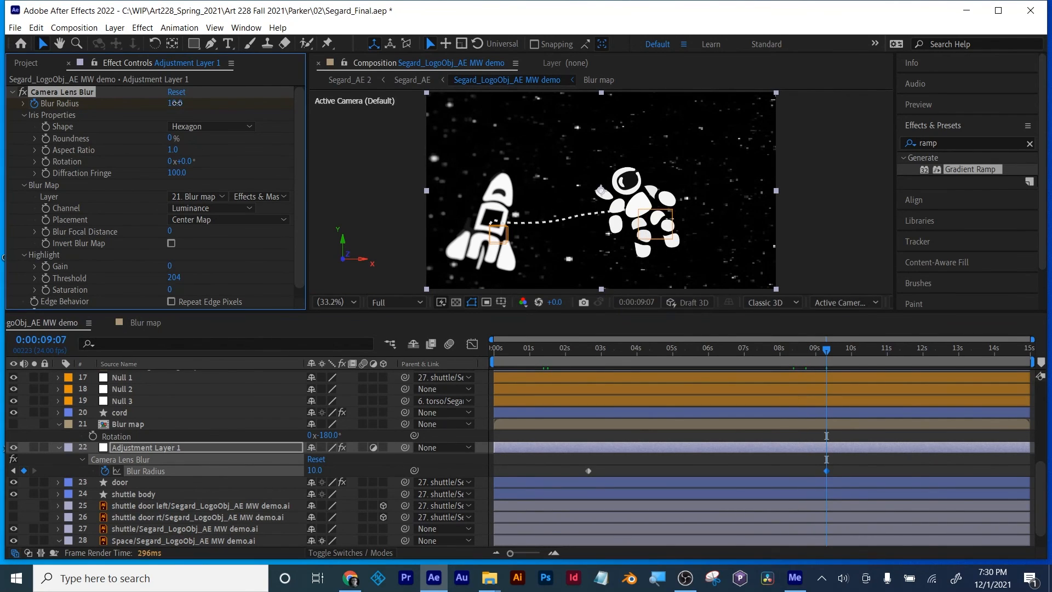
{"action": "left_click_drag", "start_coordinate": [176, 103], "coordinate": [179, 103]}
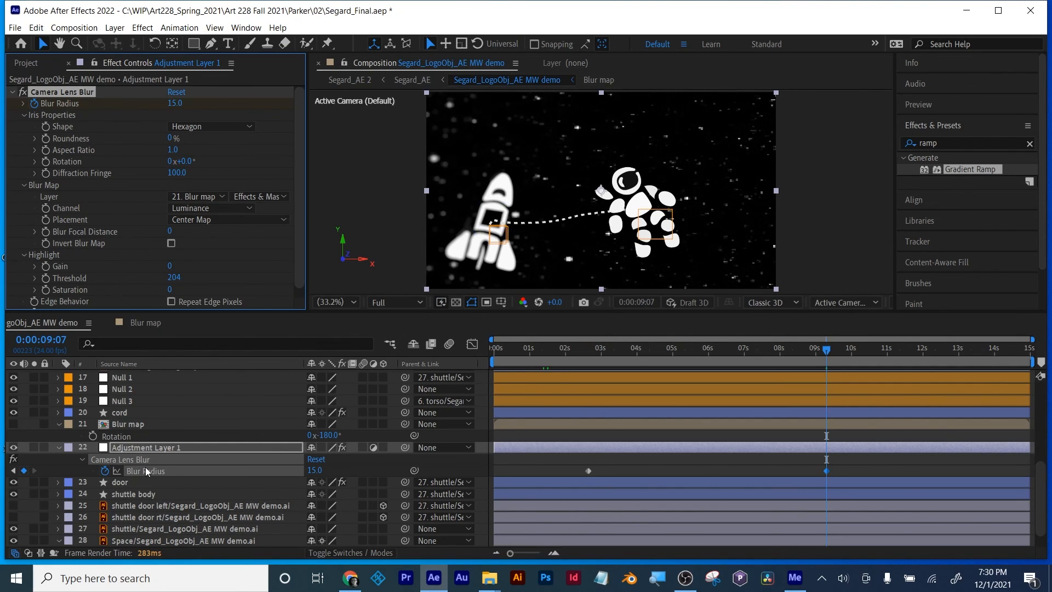
Step: Widen the Blur map's gradient by moving its ramp start to about 562, 888, checking the result in the Segard_LogoObj_AE MW demo composition
{"action": "scroll", "coordinate": [142, 463], "scroll_direction": "up", "scroll_amount": 3}
{"action": "scroll", "coordinate": [134, 476], "scroll_direction": "down", "scroll_amount": 2}
{"action": "double_click", "coordinate": [129, 460]}
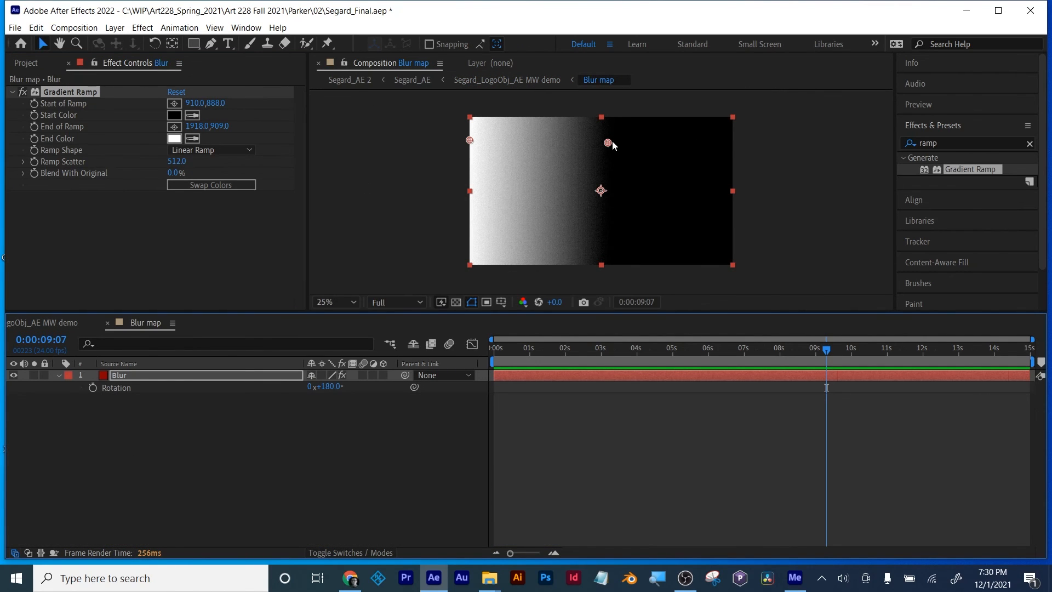
{"action": "left_click_drag", "start_coordinate": [612, 142], "coordinate": [635, 144]}
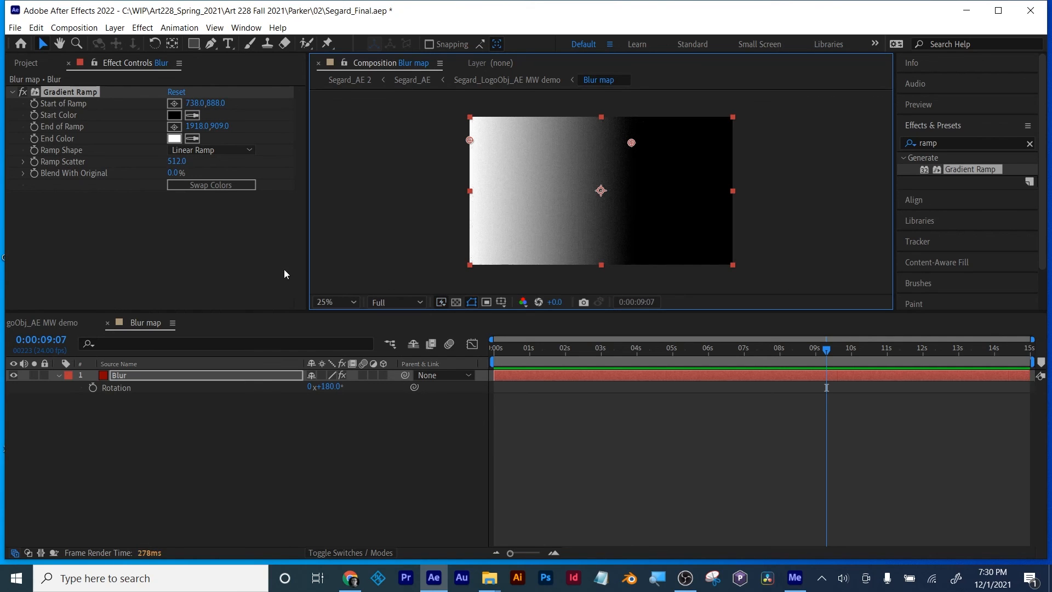
{"action": "left_click", "coordinate": [71, 322]}
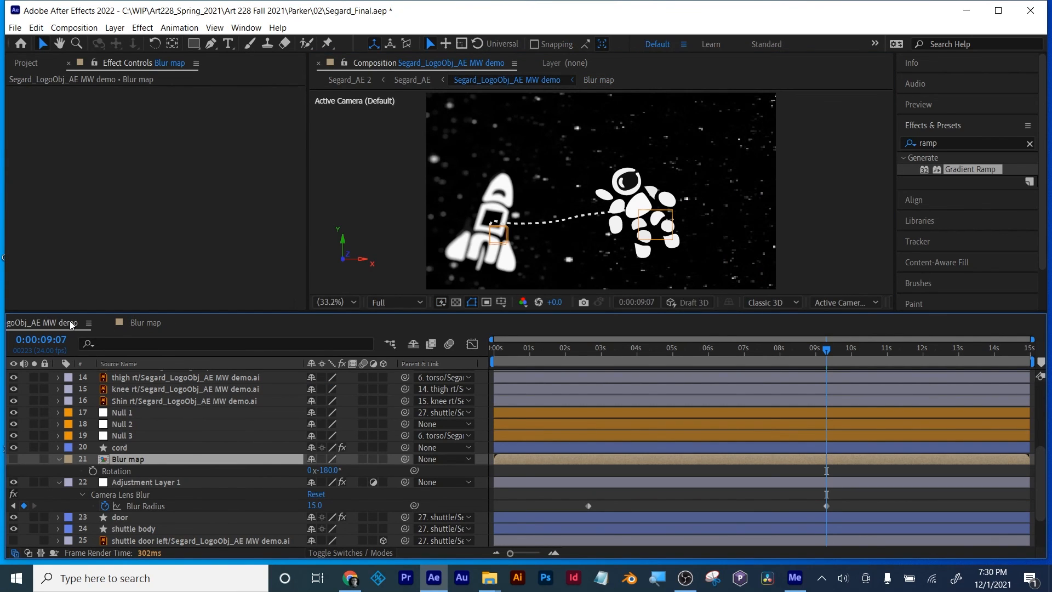
{"action": "left_click", "coordinate": [141, 322]}
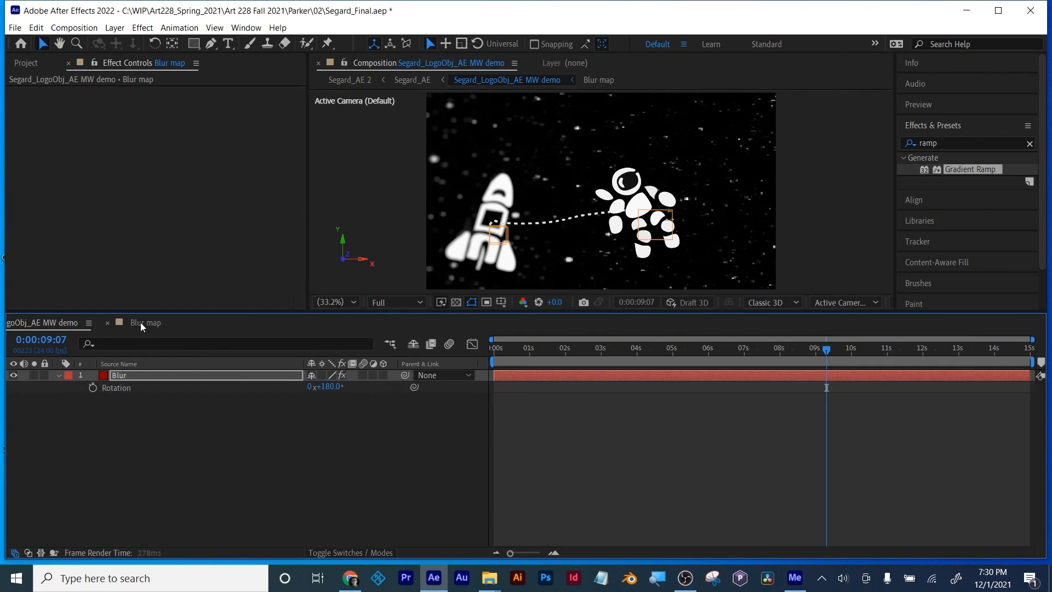
{"action": "left_click_drag", "start_coordinate": [653, 143], "coordinate": [658, 143]}
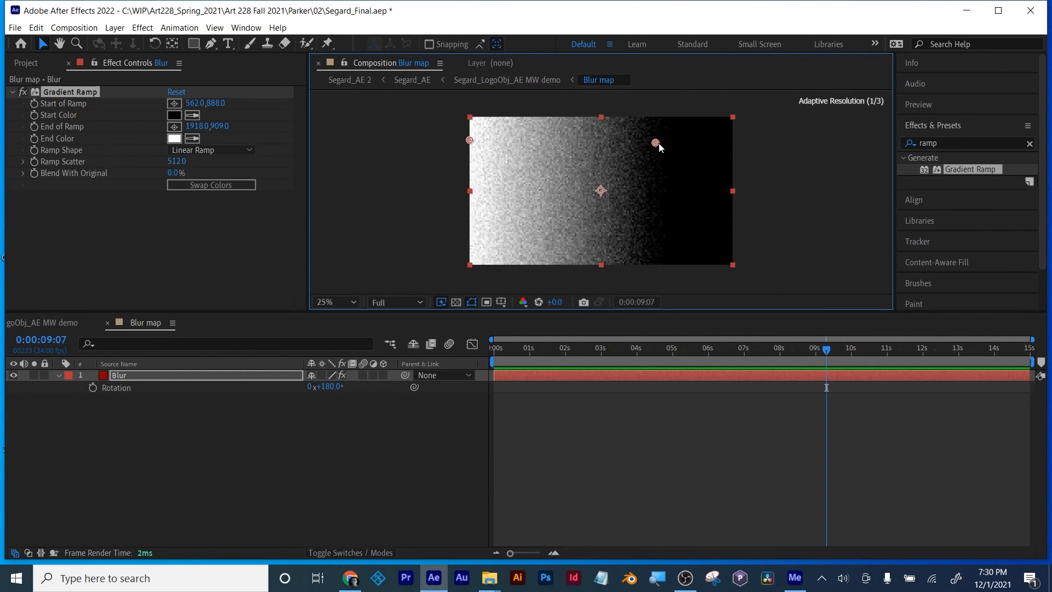
{"action": "left_click", "coordinate": [61, 327]}
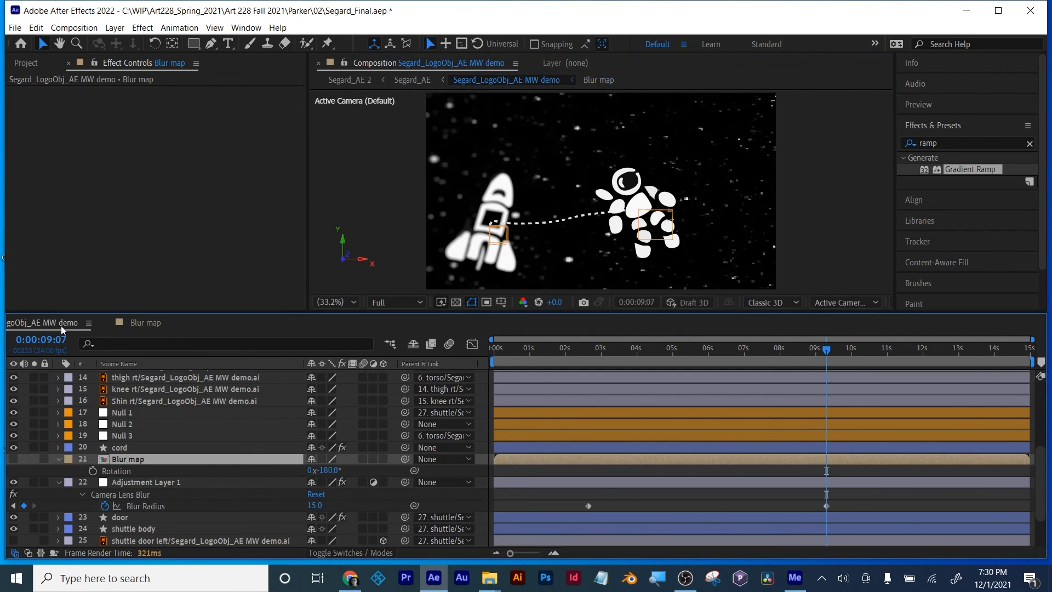
Step: Preview the blur animation from the start and shorten the work area to end at about 0:00:09:14
{"action": "left_click_drag", "start_coordinate": [536, 353], "coordinate": [437, 355]}
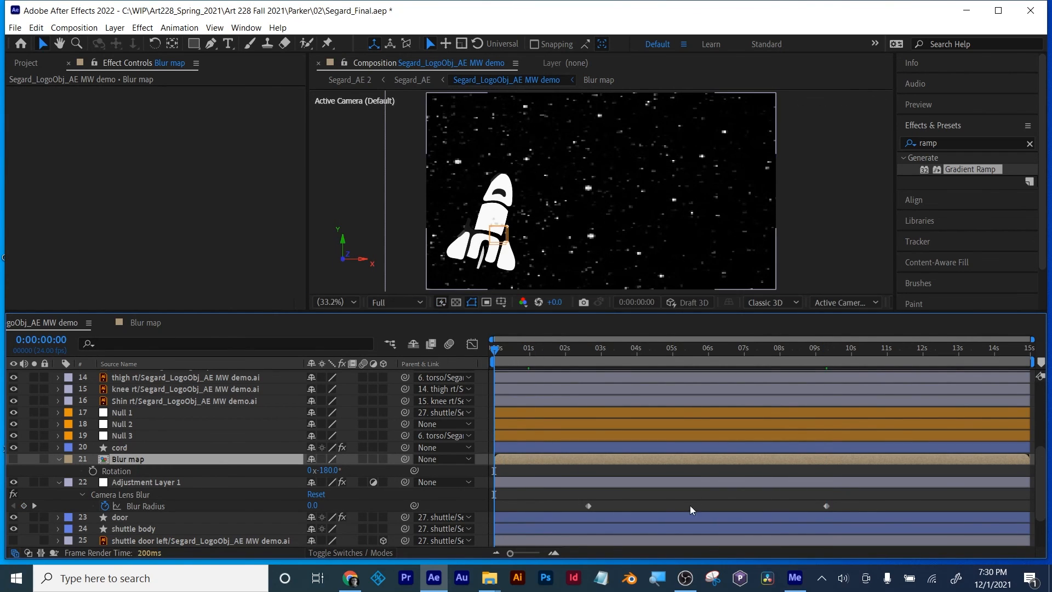
{"action": "left_click", "coordinate": [670, 501]}
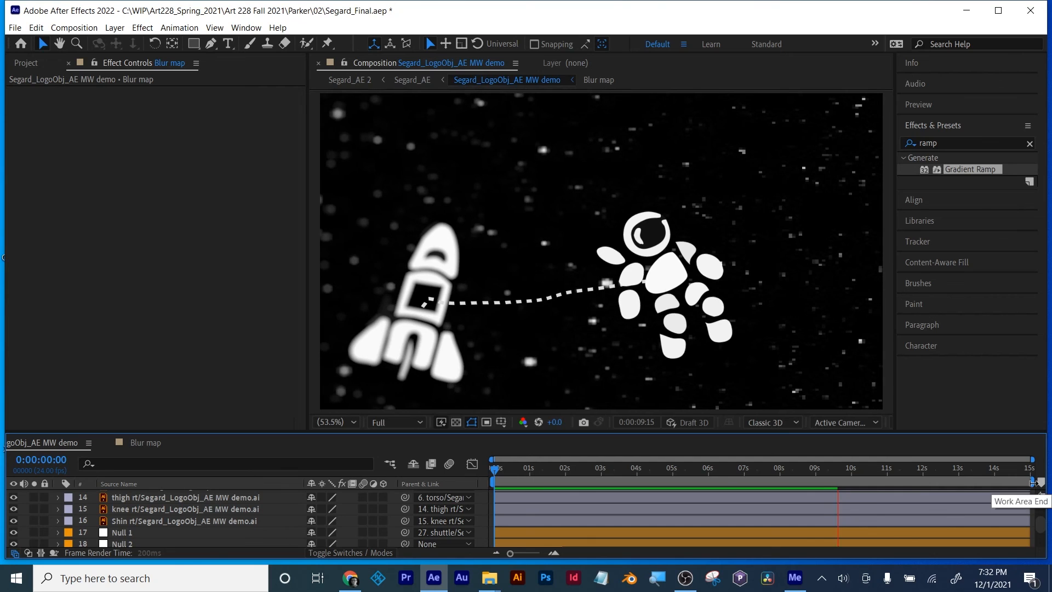
{"action": "left_click_drag", "start_coordinate": [1033, 481], "coordinate": [938, 491]}
{"action": "left_click_drag", "start_coordinate": [836, 487], "coordinate": [834, 487]}
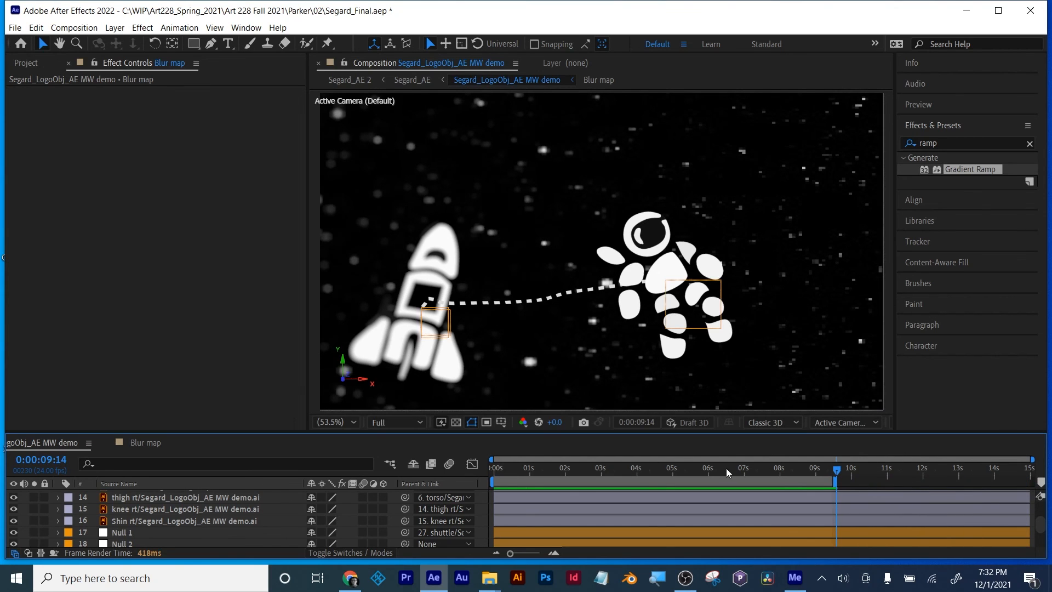
{"action": "key", "text": "space"}
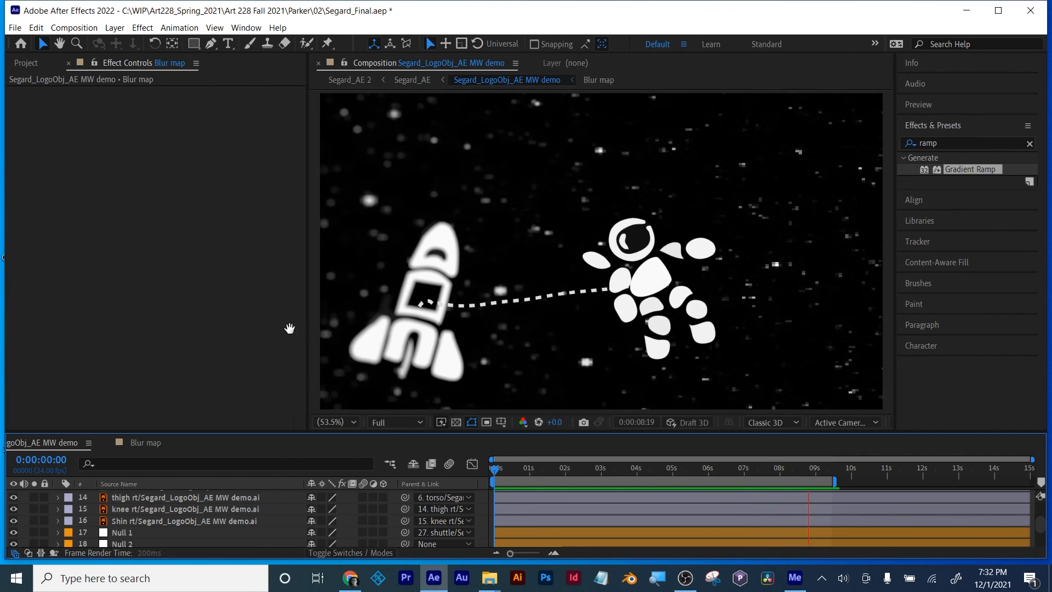
{"action": "key", "text": "space"}
Step: Move the cord layer below Adjustment Layer 1 so that the lens blur also affects the cord
{"action": "left_click_drag", "start_coordinate": [211, 432], "coordinate": [213, 322]}
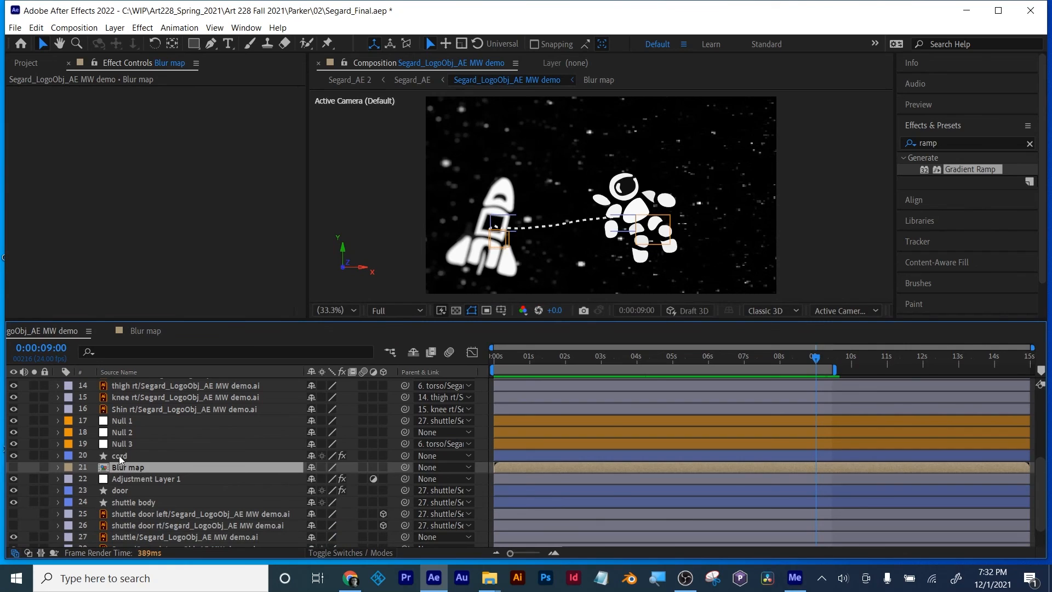
{"action": "left_click_drag", "start_coordinate": [121, 457], "coordinate": [120, 485]}
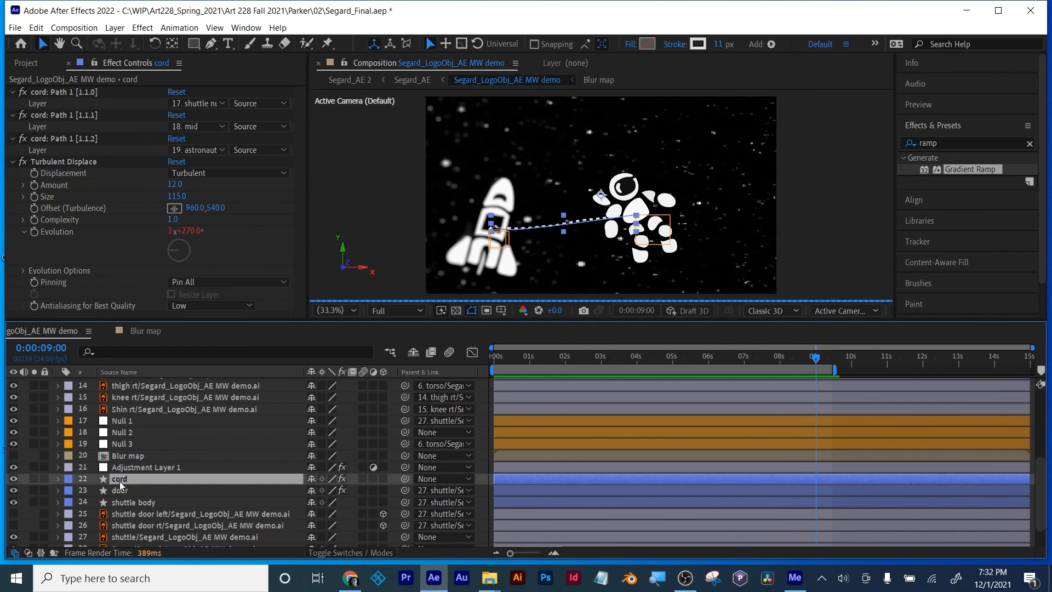
{"action": "left_click", "coordinate": [811, 210]}
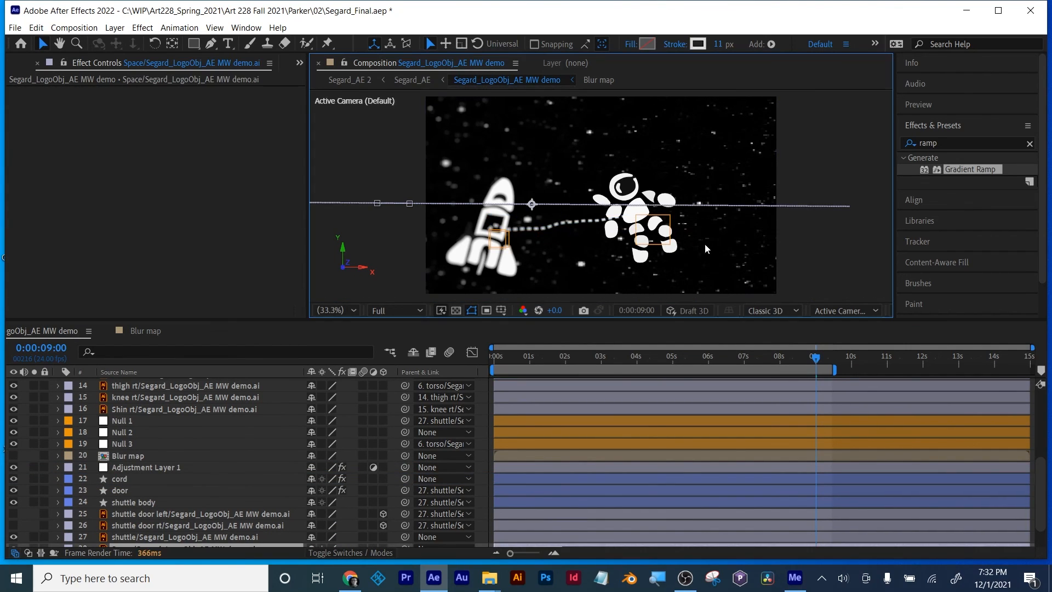
Step: Examine the blurred cord between the shuttle and the astronaut up to 0:00:09:07 in an enlarged composition view
{"action": "key", "text": "/"}
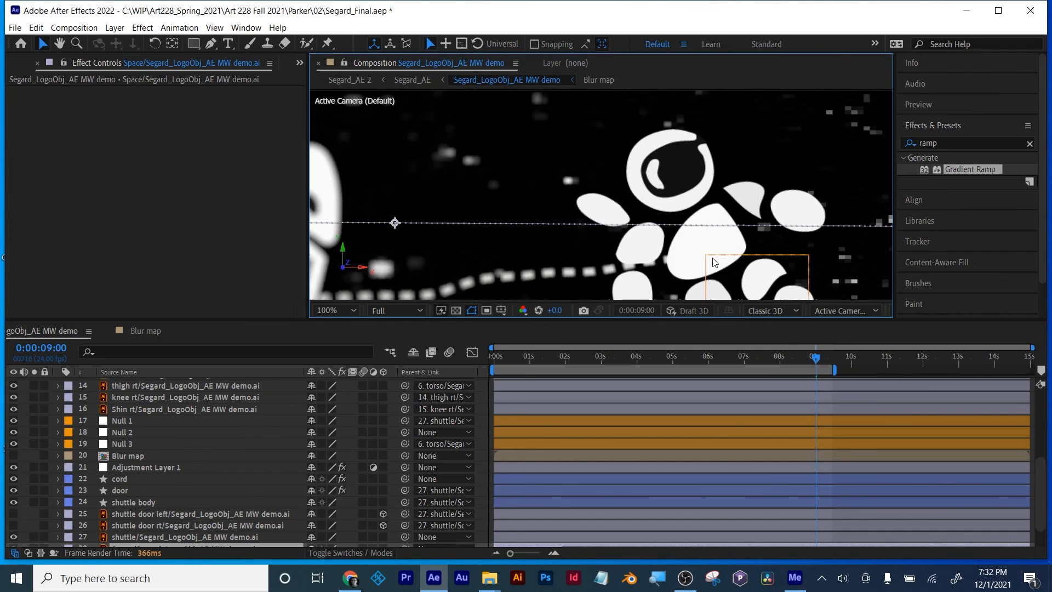
{"action": "left_click_drag", "start_coordinate": [645, 321], "coordinate": [645, 421]}
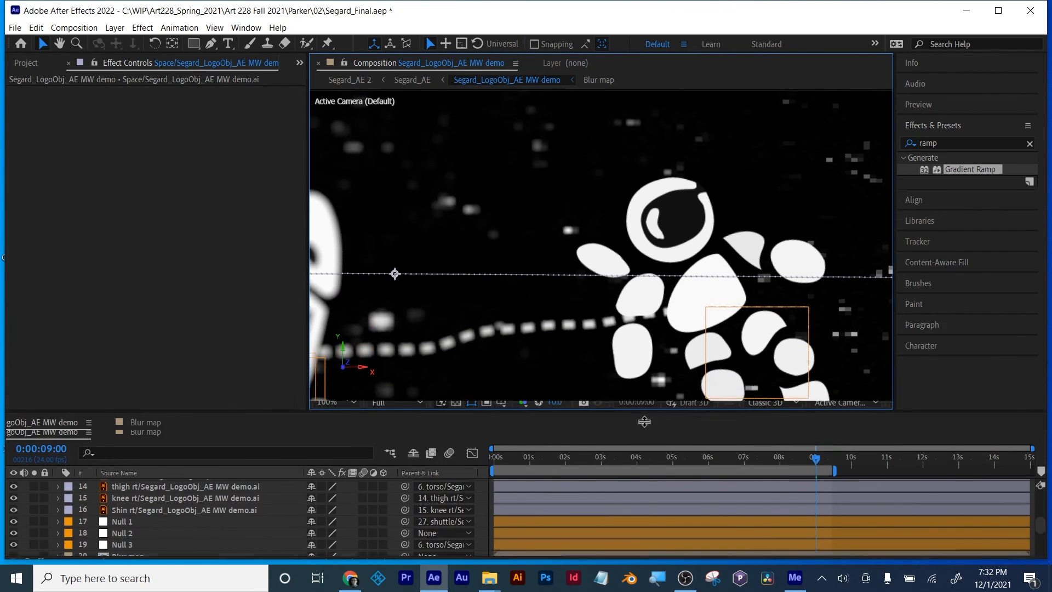
{"action": "scroll", "coordinate": [619, 358], "scroll_direction": "down", "scroll_amount": 1}
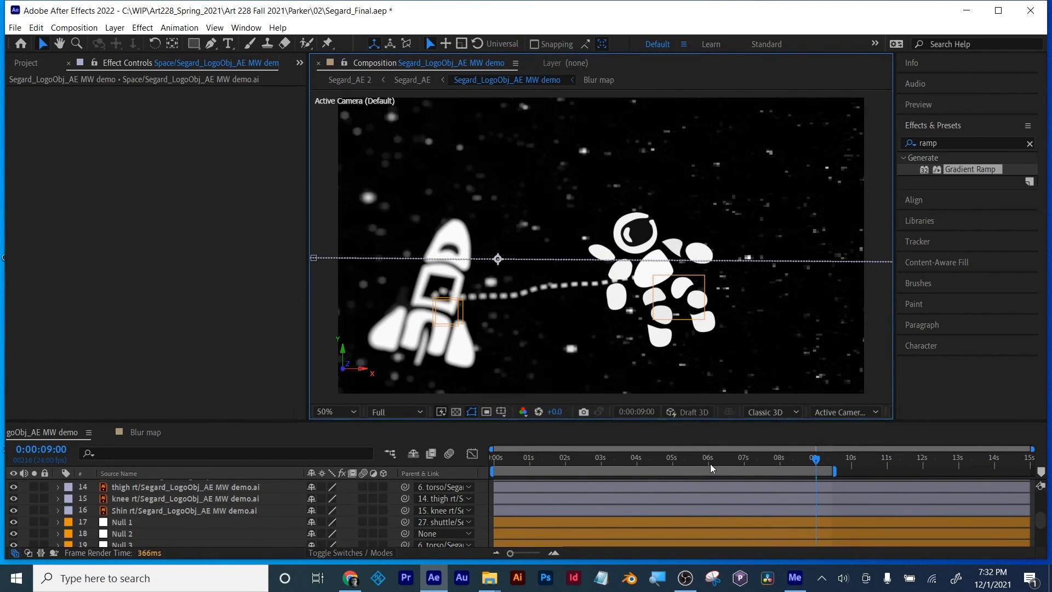
{"action": "left_click_drag", "start_coordinate": [710, 464], "coordinate": [825, 469]}
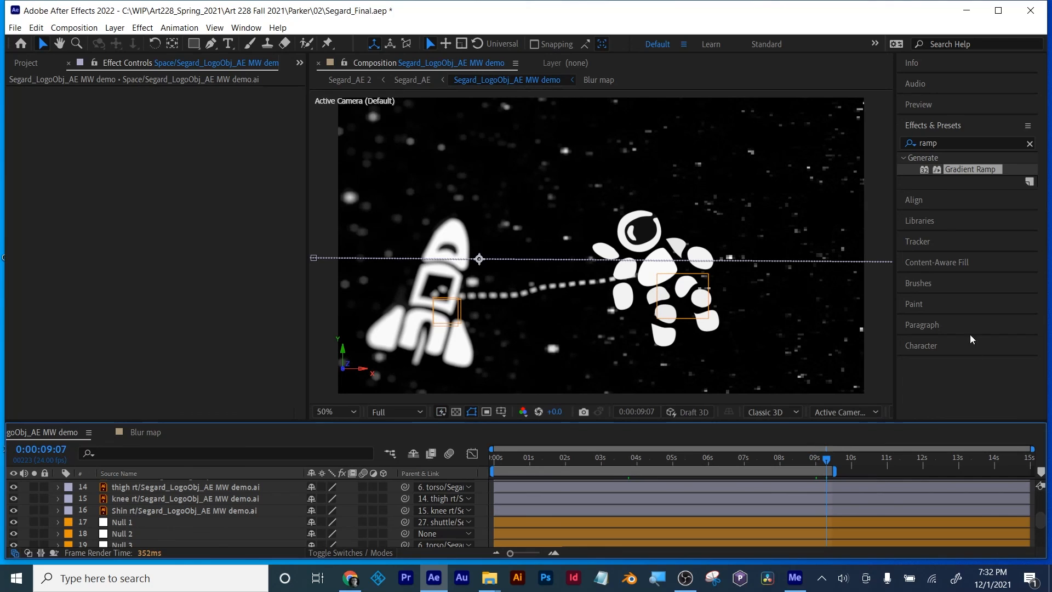
{"action": "left_click", "coordinate": [163, 344]}
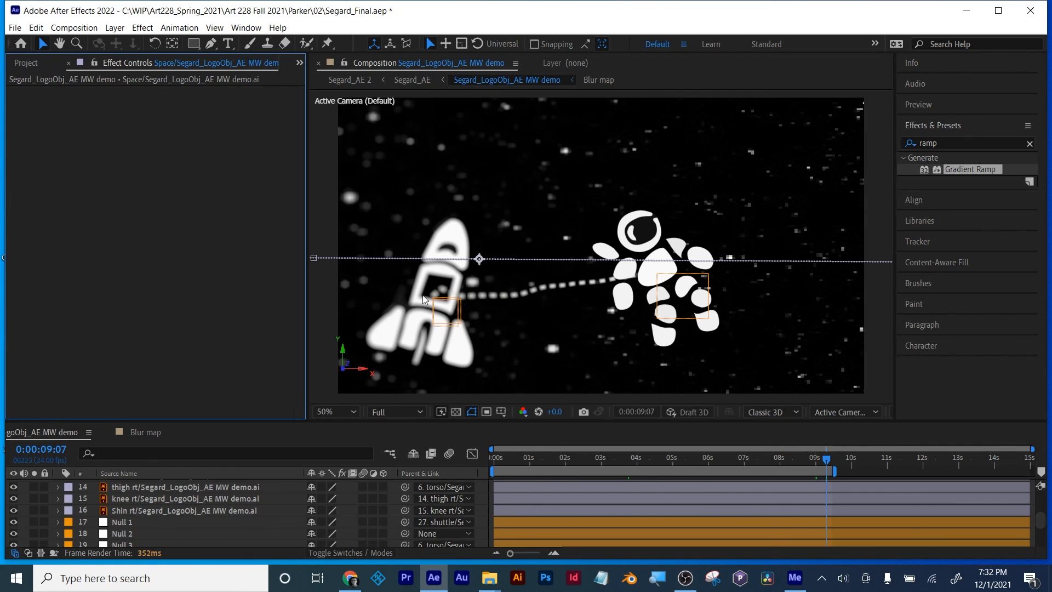
Step: Trim the start of the cord layer to about 0:00:00:23 so the cord stays hidden while the shuttle door is closed
{"action": "left_click_drag", "start_coordinate": [565, 464], "coordinate": [503, 463]}
{"action": "scroll", "coordinate": [440, 313], "scroll_direction": "up", "scroll_amount": 2}
{"action": "scroll", "coordinate": [441, 316], "scroll_direction": "down", "scroll_amount": 2}
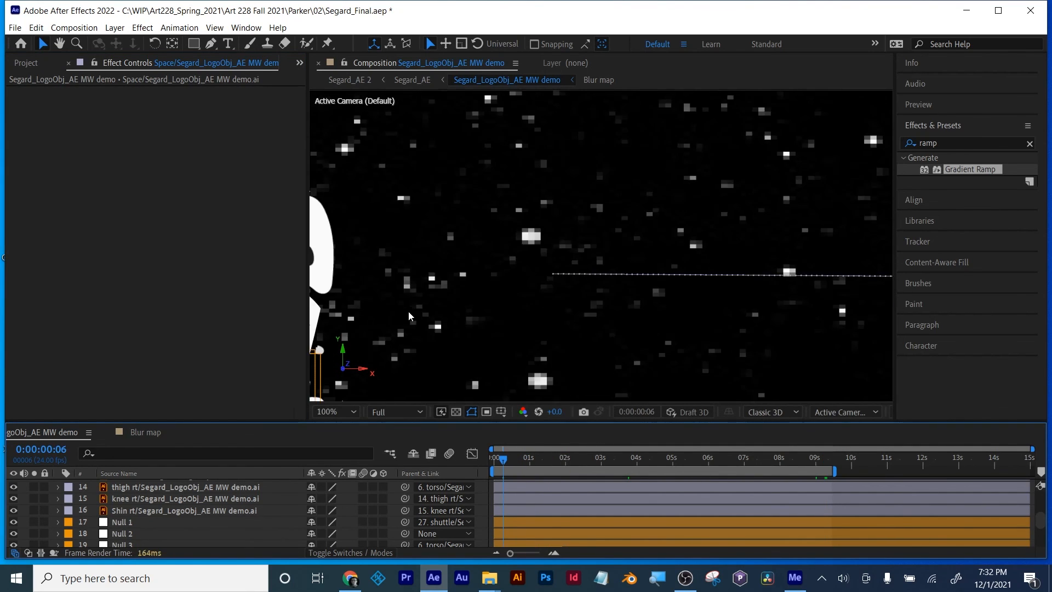
{"action": "key", "text": "h"}
{"action": "left_click_drag", "start_coordinate": [437, 320], "coordinate": [737, 235]}
{"action": "key", "text": "v"}
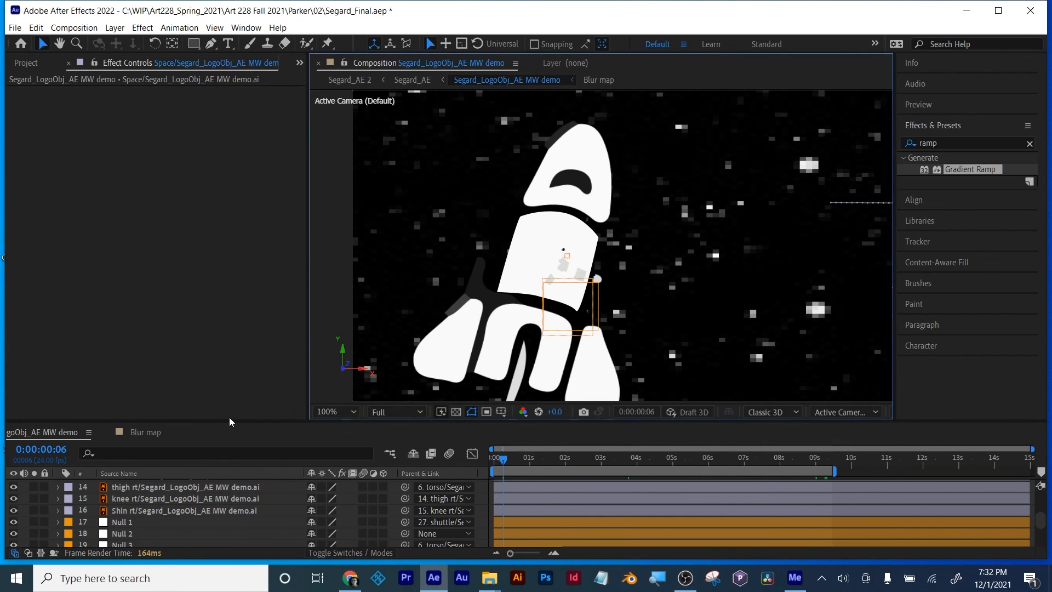
{"action": "left_click_drag", "start_coordinate": [229, 422], "coordinate": [231, 366]}
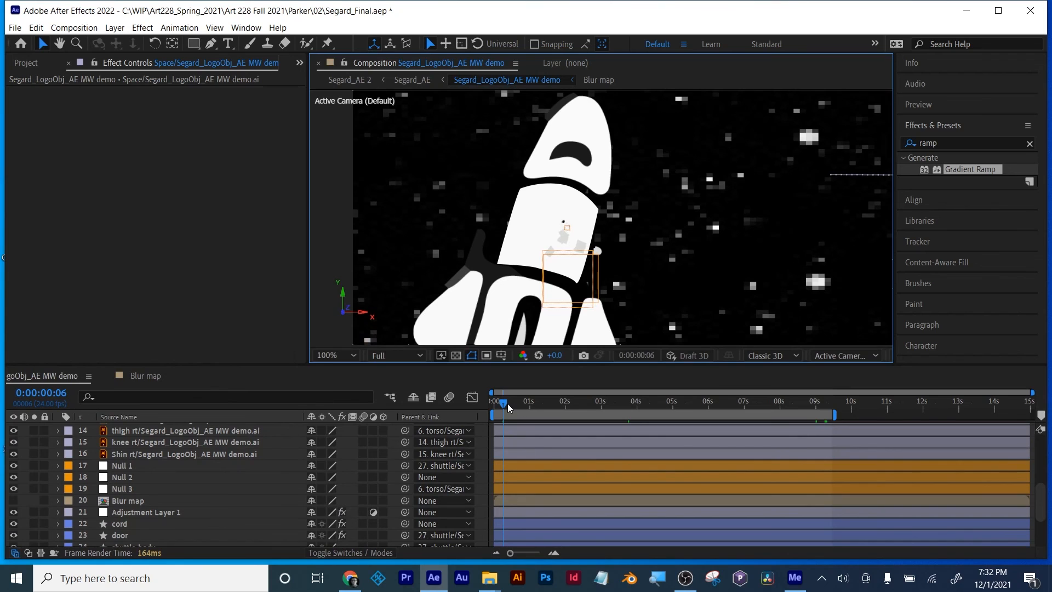
{"action": "left_click_drag", "start_coordinate": [508, 403], "coordinate": [529, 407]}
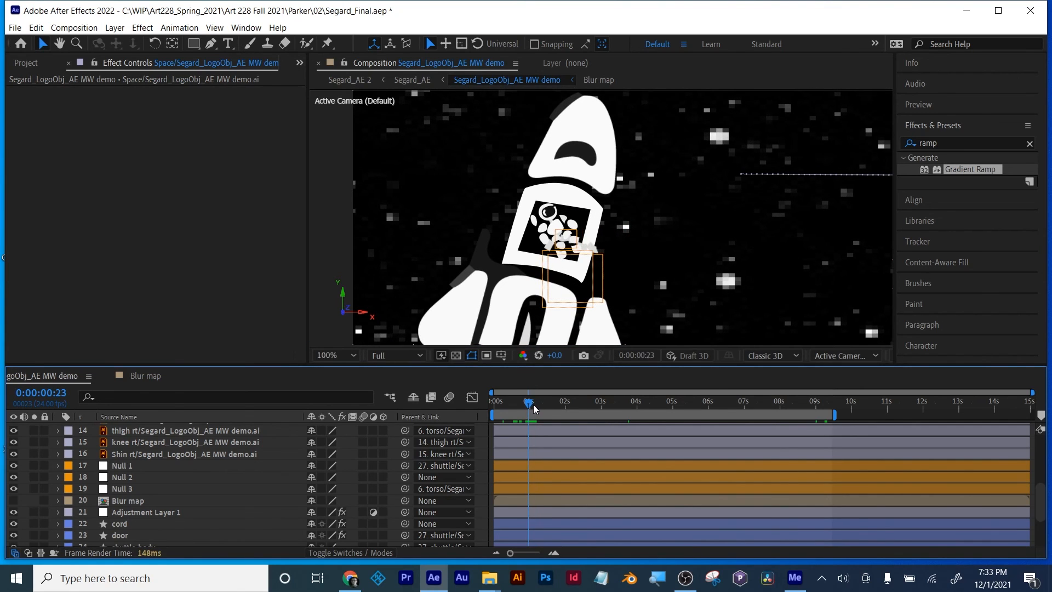
{"action": "left_click", "coordinate": [124, 524]}
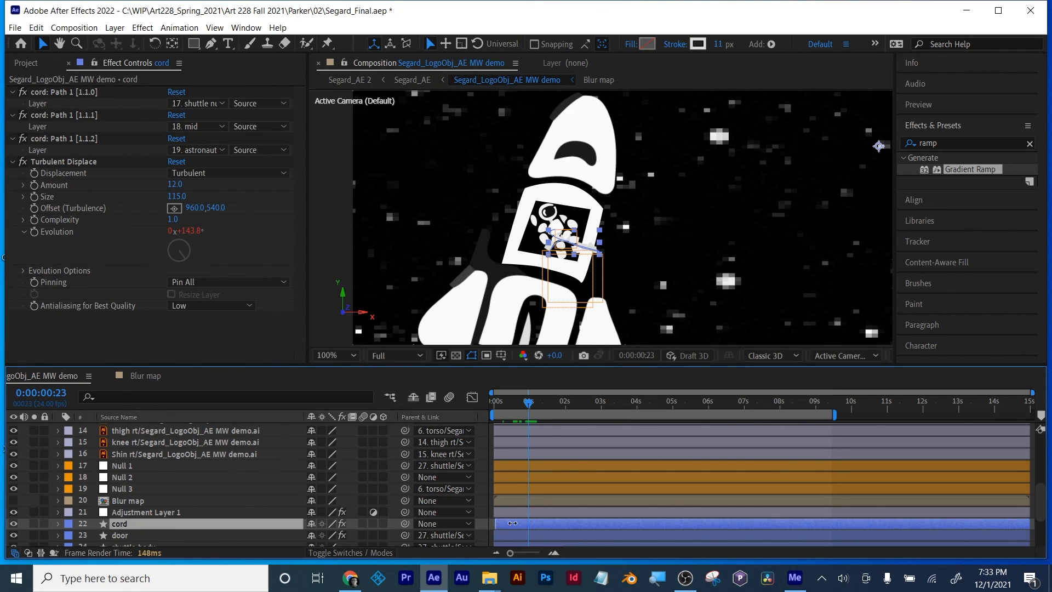
{"action": "left_click_drag", "start_coordinate": [513, 523], "coordinate": [526, 523]}
{"action": "left_click", "coordinate": [512, 524]}
{"action": "left_click_drag", "start_coordinate": [529, 410], "coordinate": [486, 411]}
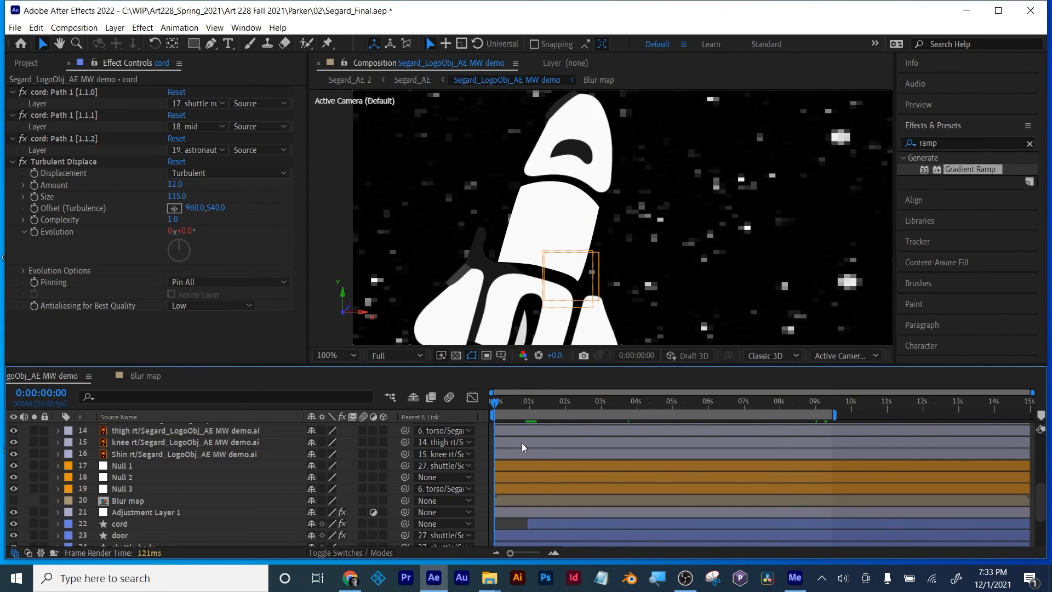
Step: Review the blur on the shuttle, stars and cord between 0:00:04:18 and 0:00:07:05, and compare it with the Blur map's gradient
{"action": "left_click_drag", "start_coordinate": [499, 405], "coordinate": [667, 419]}
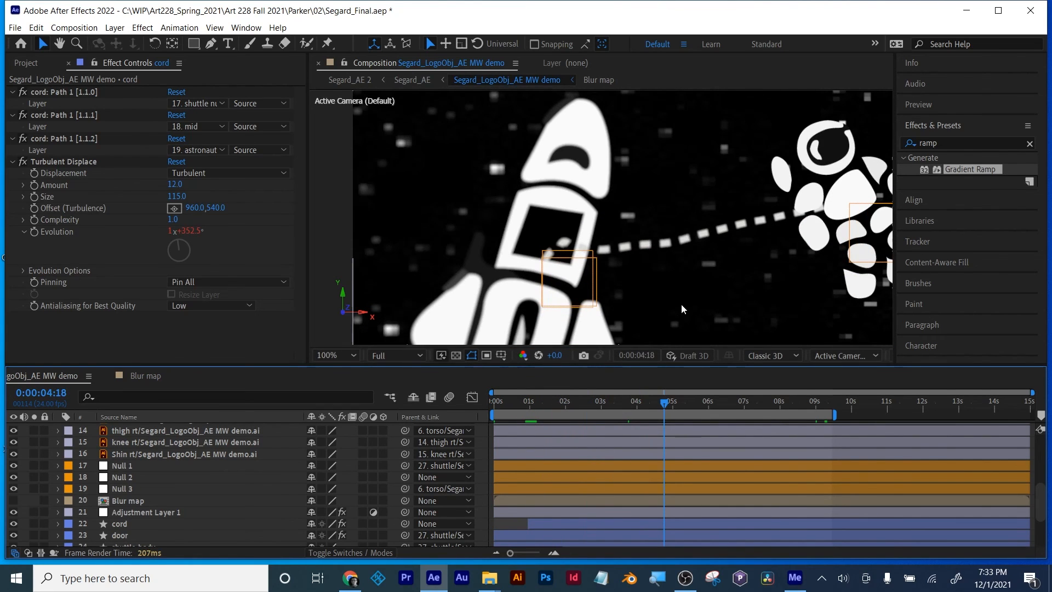
{"action": "scroll", "coordinate": [682, 304], "scroll_direction": "down", "scroll_amount": 2}
{"action": "left_click_drag", "start_coordinate": [715, 364], "coordinate": [715, 390]}
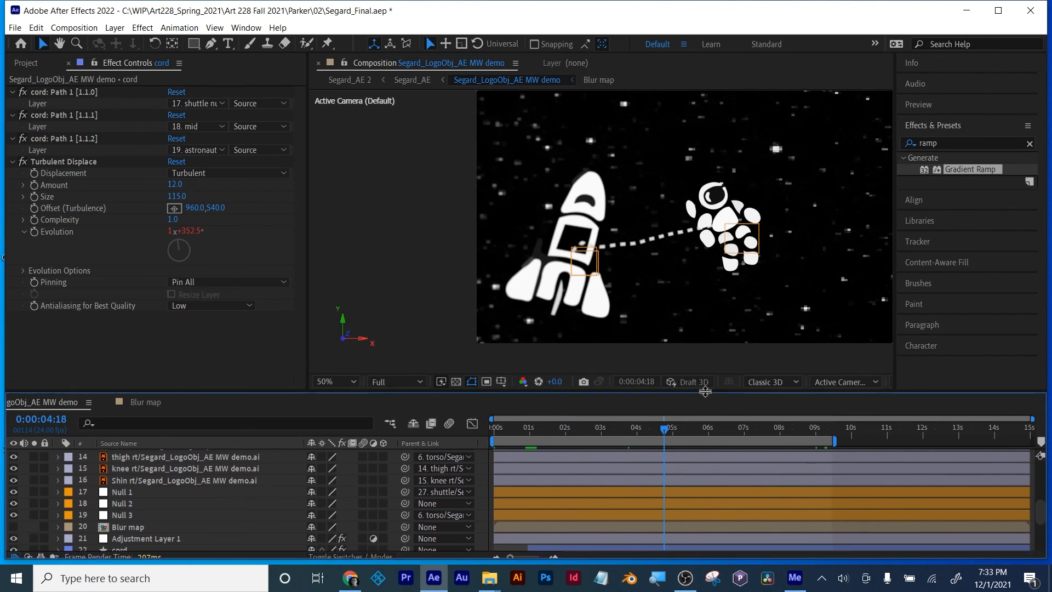
{"action": "left_click_drag", "start_coordinate": [665, 428], "coordinate": [686, 429]}
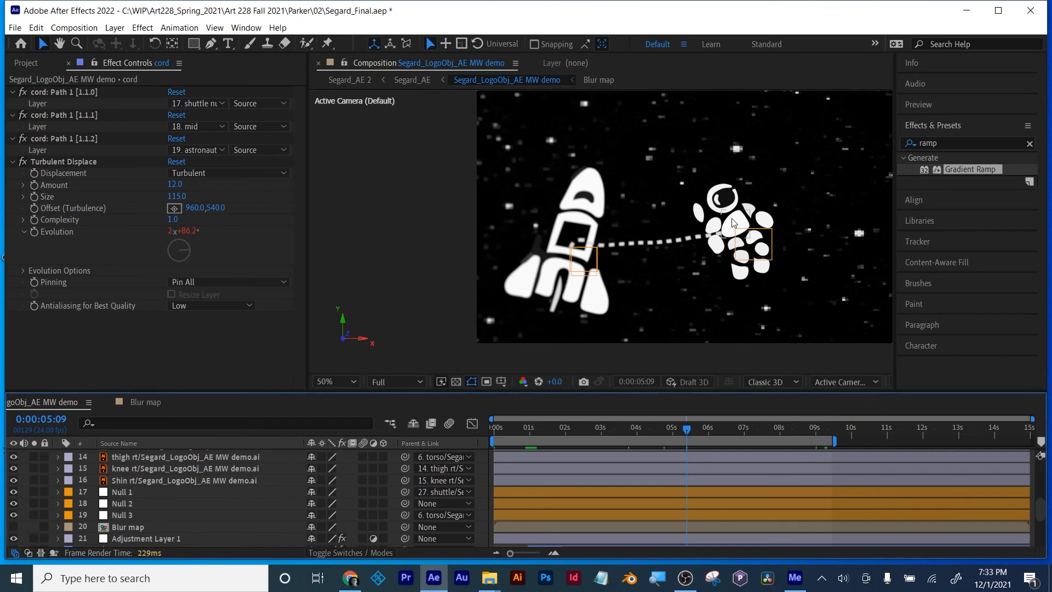
{"action": "left_click_drag", "start_coordinate": [688, 430], "coordinate": [753, 436]}
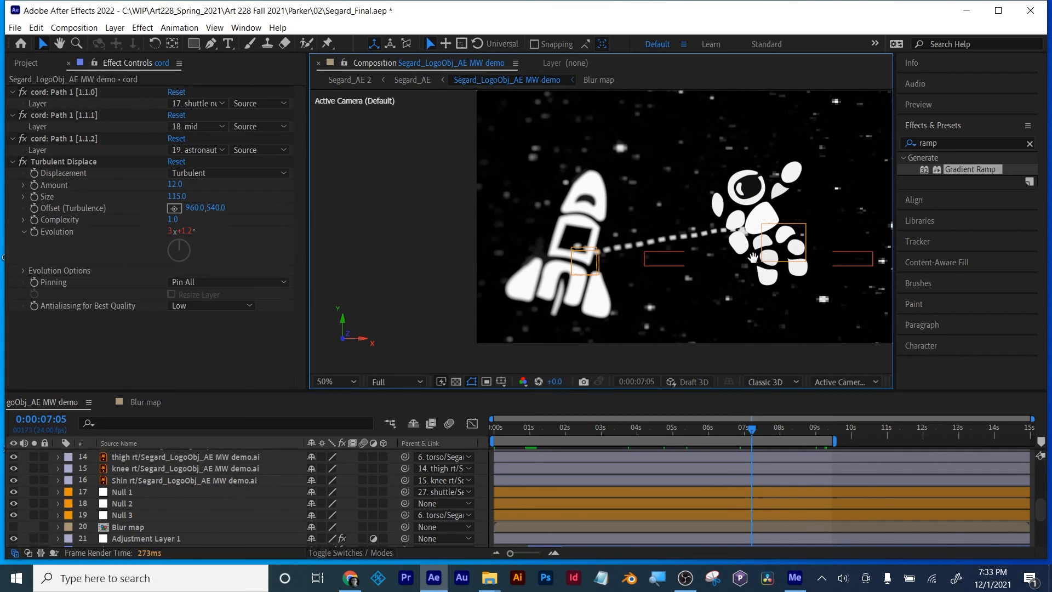
{"action": "left_click_drag", "start_coordinate": [773, 255], "coordinate": [648, 284]}
{"action": "scroll", "coordinate": [644, 282], "scroll_direction": "down", "scroll_amount": 2}
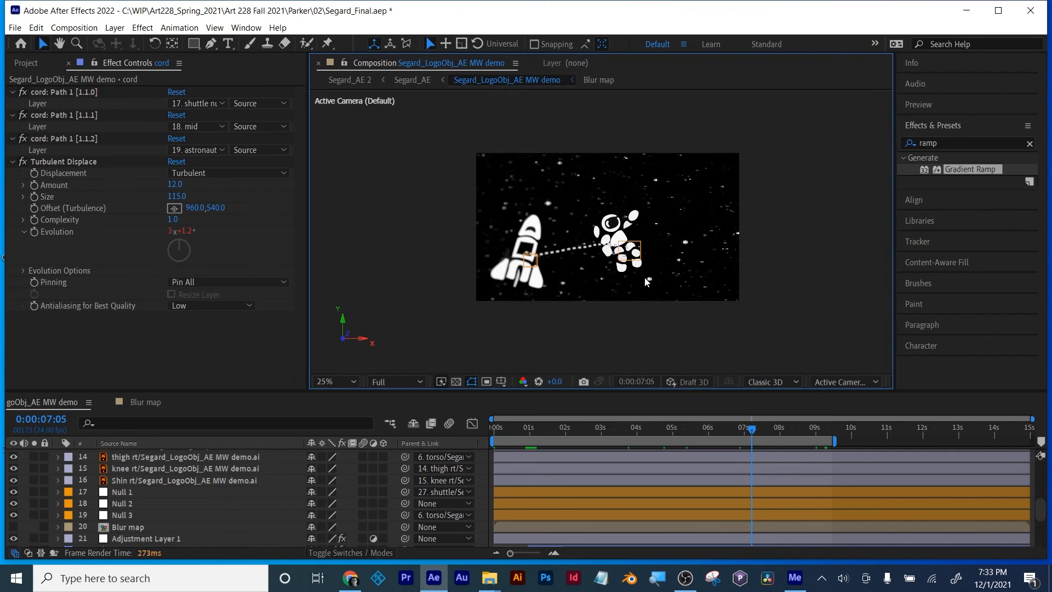
{"action": "scroll", "coordinate": [644, 277], "scroll_direction": "up", "scroll_amount": 2}
{"action": "double_click", "coordinate": [124, 528]}
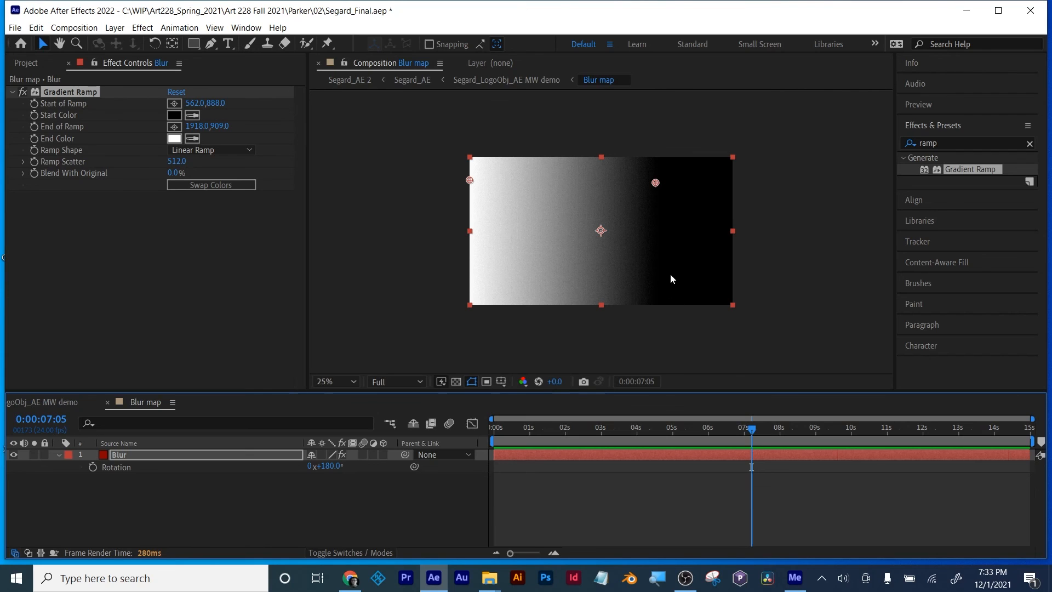
{"action": "left_click", "coordinate": [57, 405]}
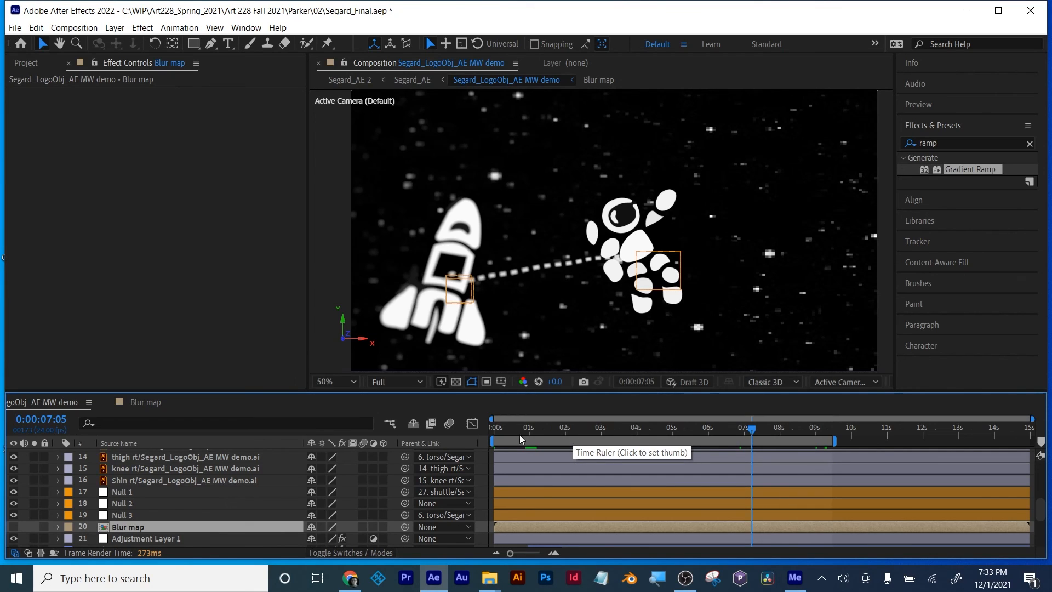
Step: Extend the work area to the composition's end and save the project as a new version named Segard_Final_MW2
{"action": "left_click_drag", "start_coordinate": [752, 433], "coordinate": [1033, 441]}
{"action": "left_click_drag", "start_coordinate": [809, 432], "coordinate": [907, 431]}
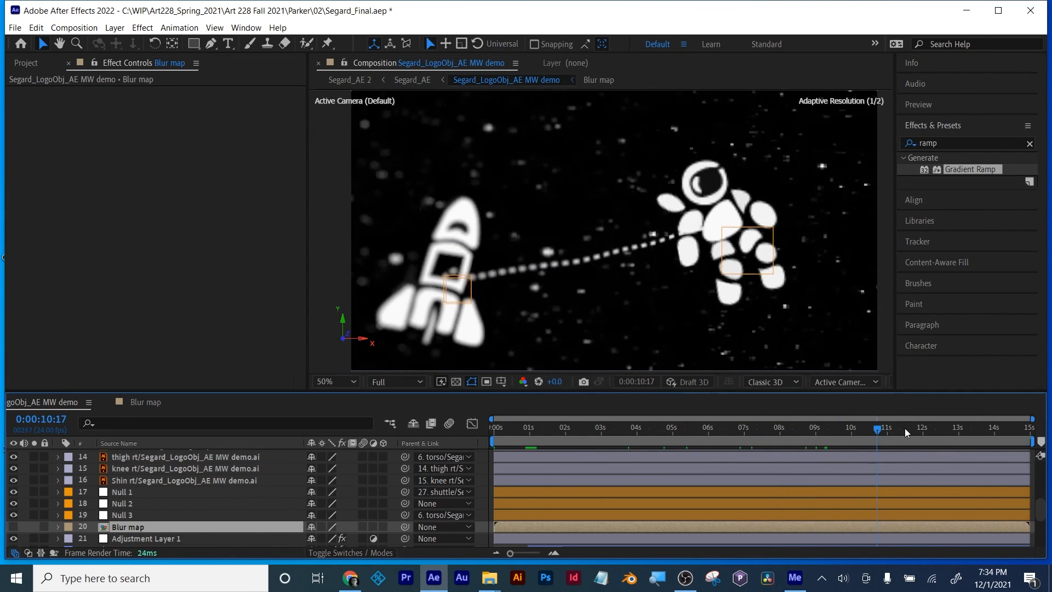
{"action": "left_click", "coordinate": [17, 25]}
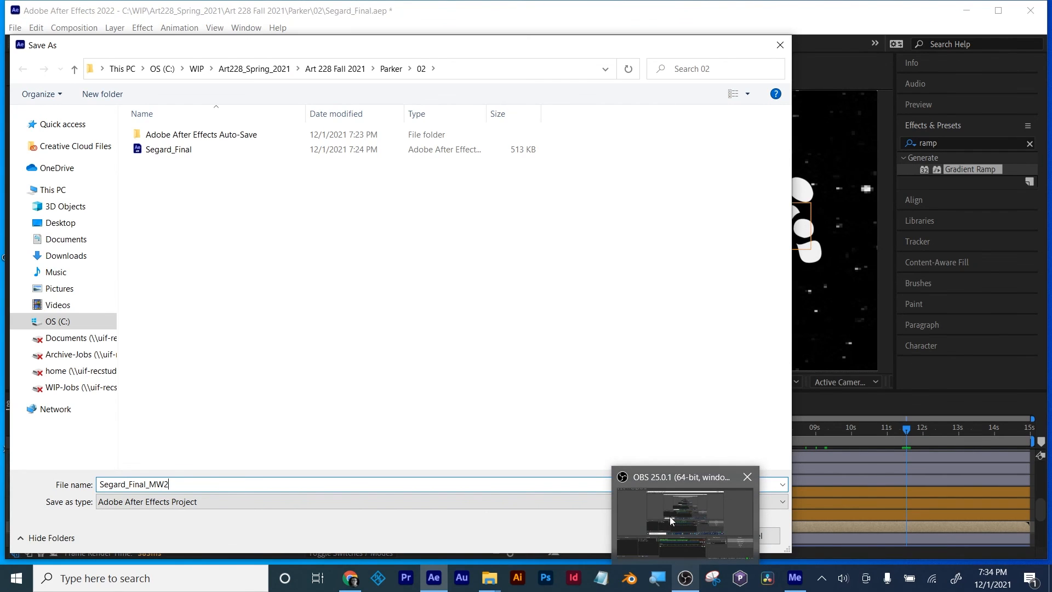
{"action": "left_click", "coordinate": [681, 536]}
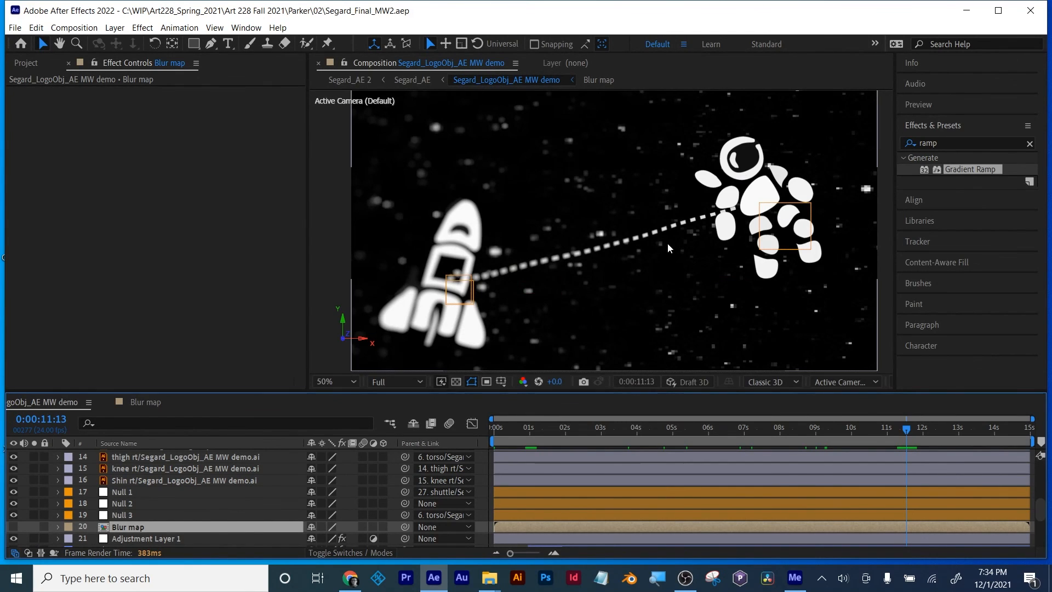
Step: Move the start of the Blur map's gradient ramp to about 687, 844 and return to the Segard_LogoObj_AE MW demo composition
{"action": "key", "text": "comma"}
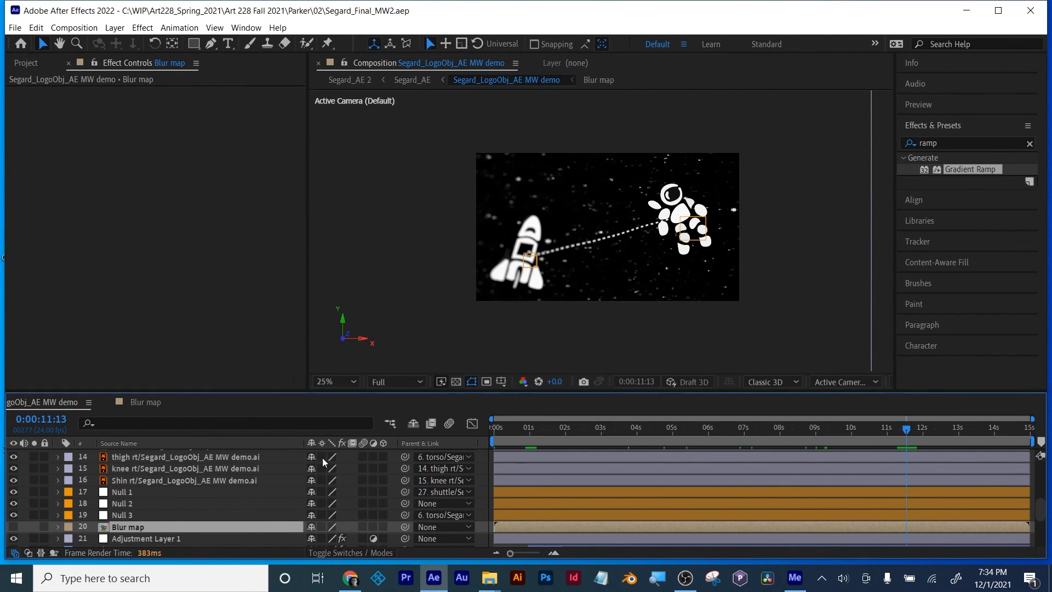
{"action": "double_click", "coordinate": [123, 527]}
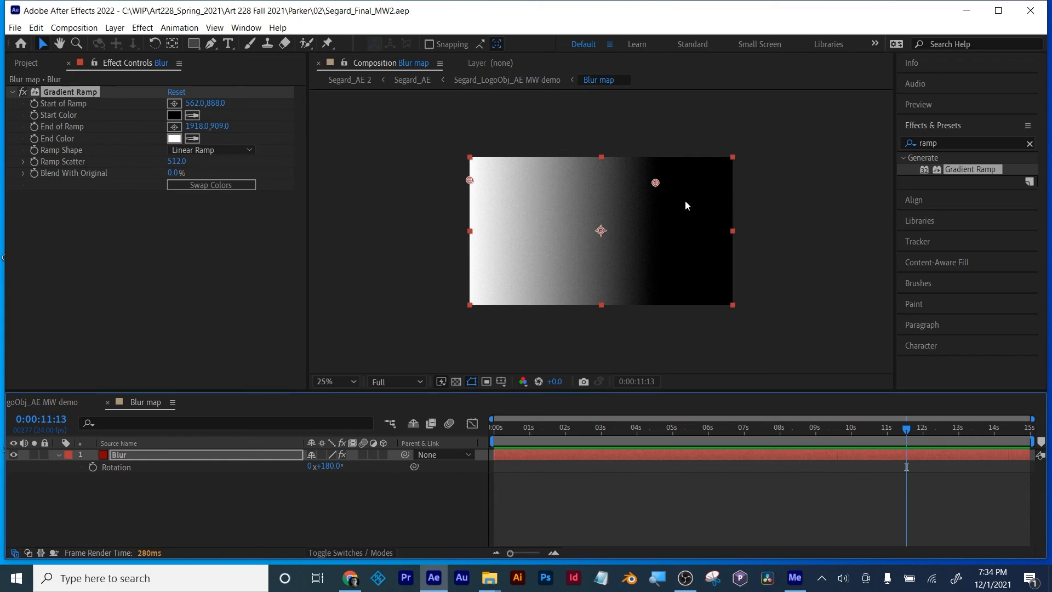
{"action": "left_click", "coordinate": [123, 455]}
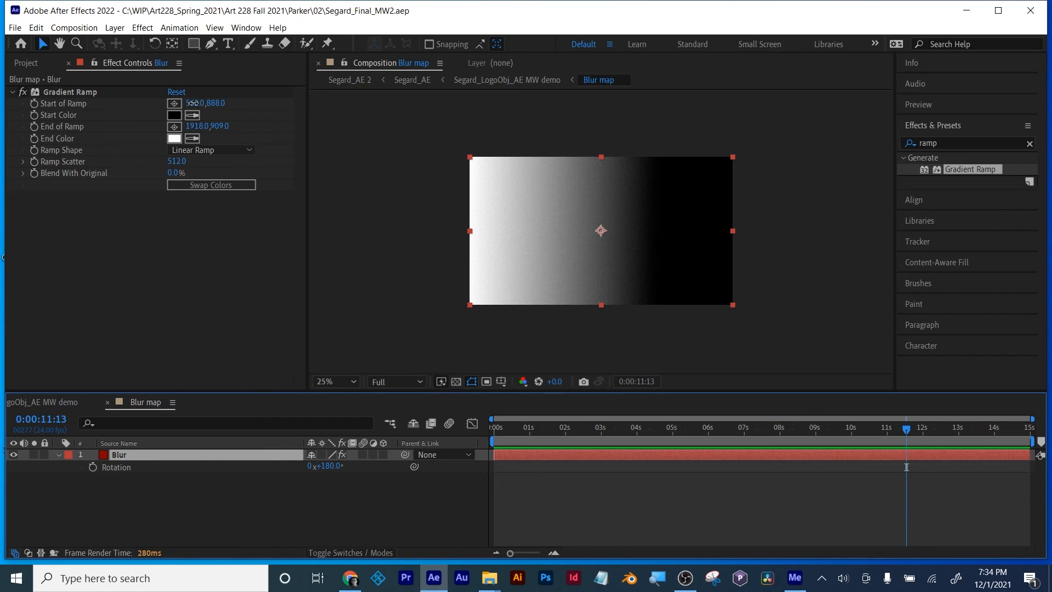
{"action": "left_click_drag", "start_coordinate": [194, 104], "coordinate": [196, 102]}
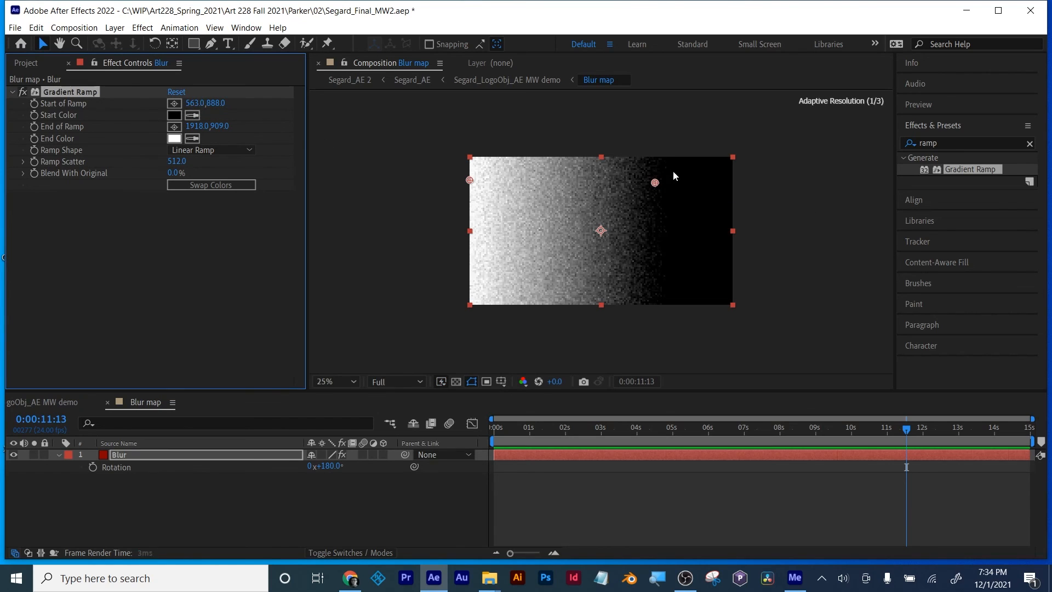
{"action": "left_click_drag", "start_coordinate": [653, 183], "coordinate": [630, 224]}
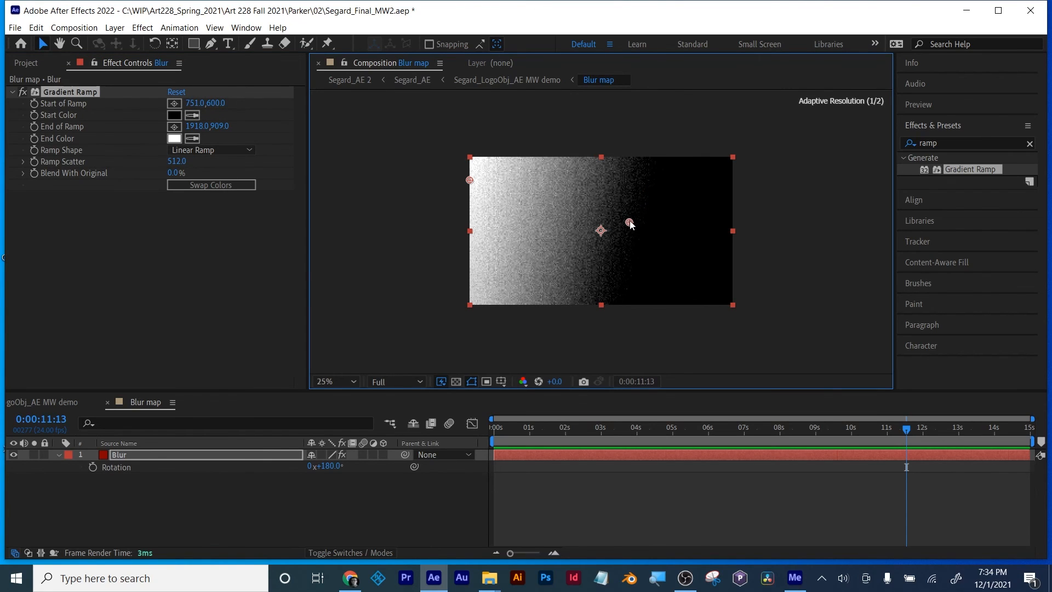
{"action": "left_click_drag", "start_coordinate": [606, 196], "coordinate": [639, 190]}
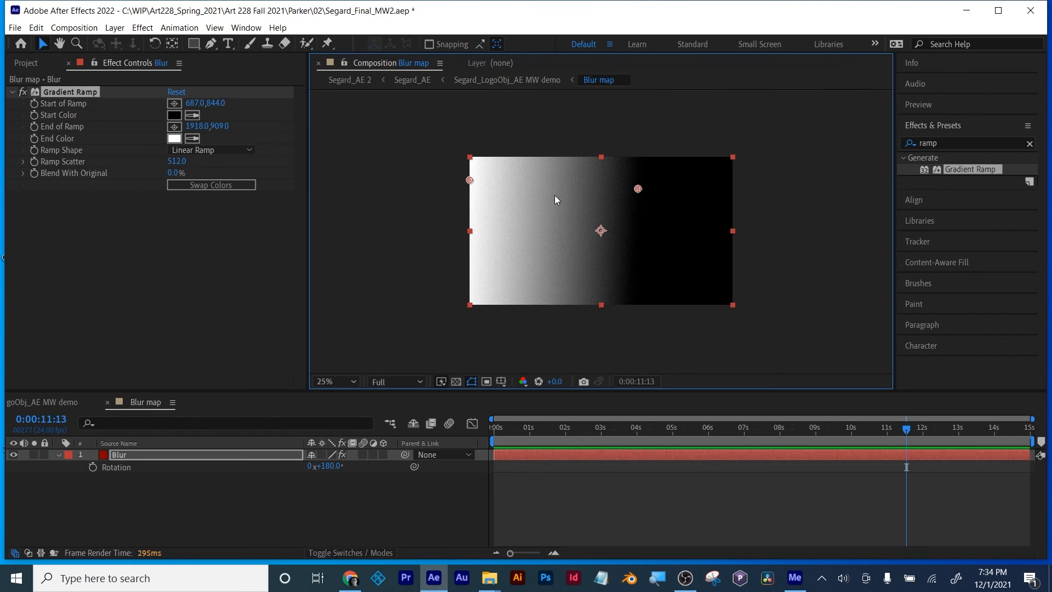
{"action": "left_click", "coordinate": [70, 404]}
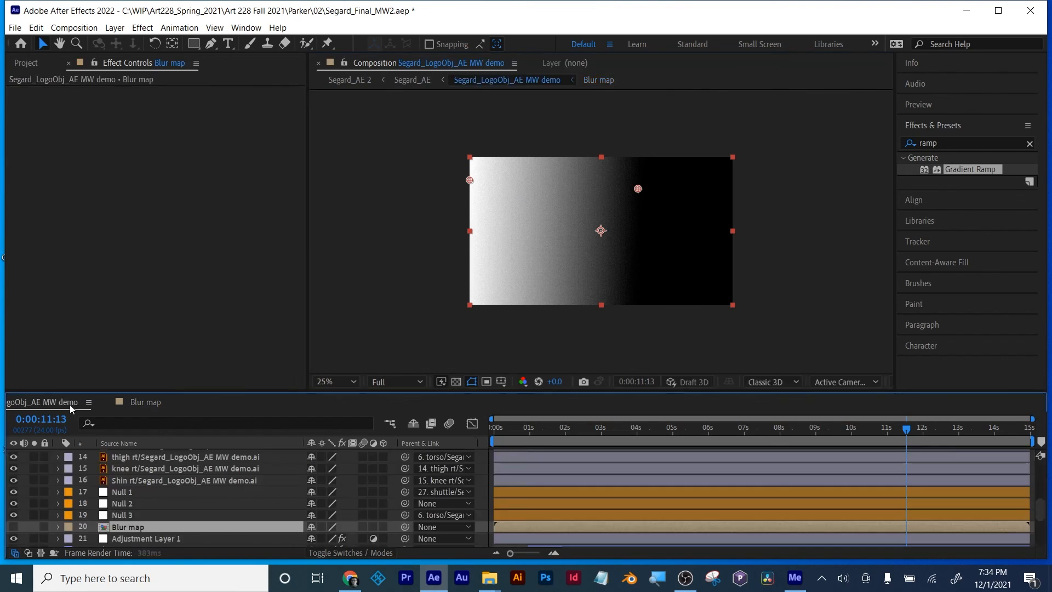
{"action": "scroll", "coordinate": [526, 327], "scroll_direction": "up", "scroll_amount": 2}
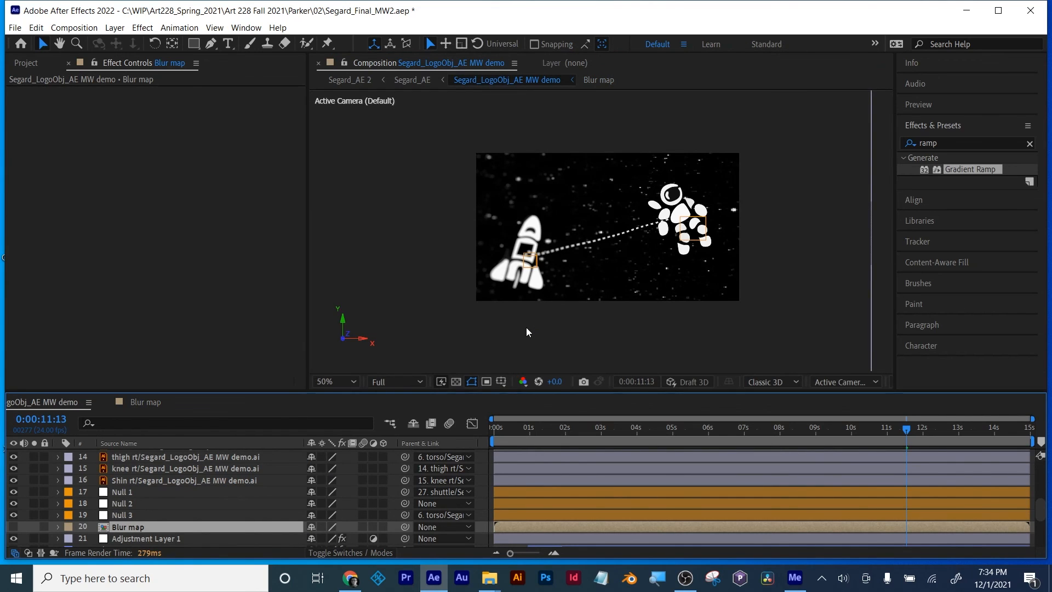
Step: Set Adjustment Layer 1's Blur Radius keyframe at 0:00:09:07 to 19 and turn on Repeat Edge Pixels in its Camera Lens Blur
{"action": "left_click", "coordinate": [135, 540]}
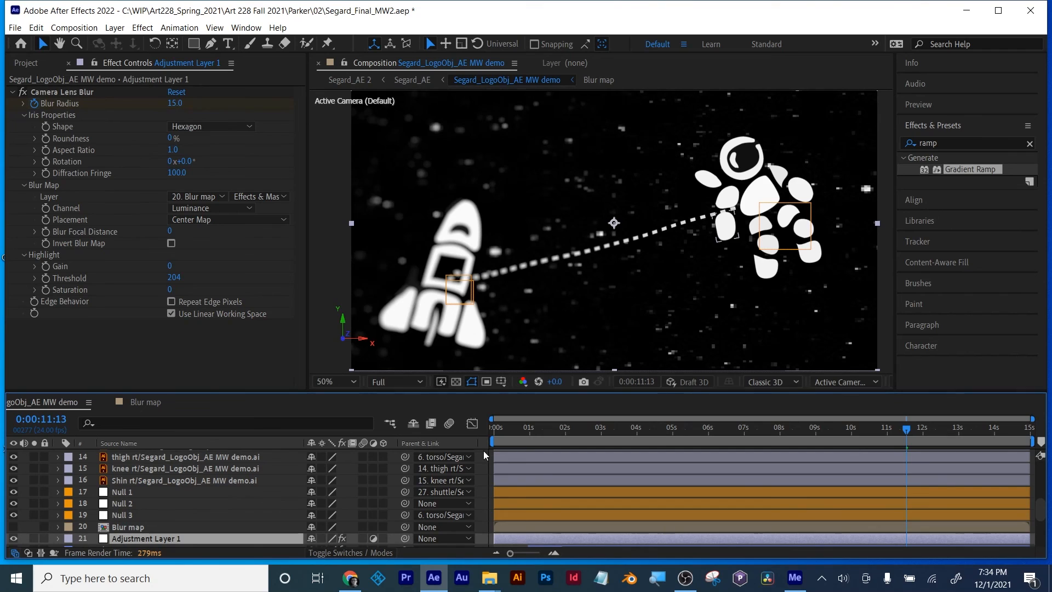
{"action": "key", "text": "u"}
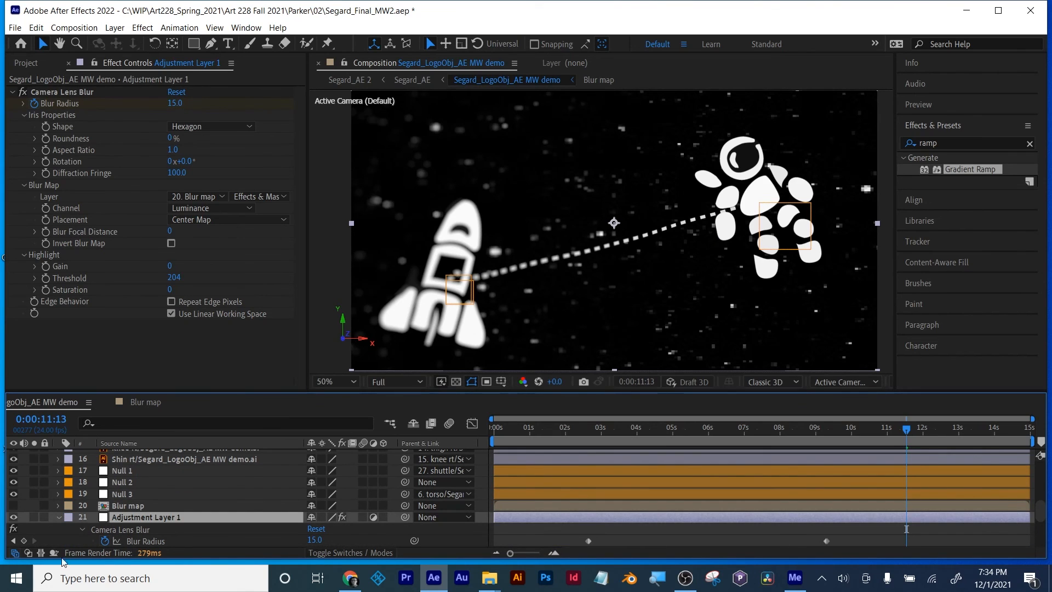
{"action": "left_click", "coordinate": [15, 541]}
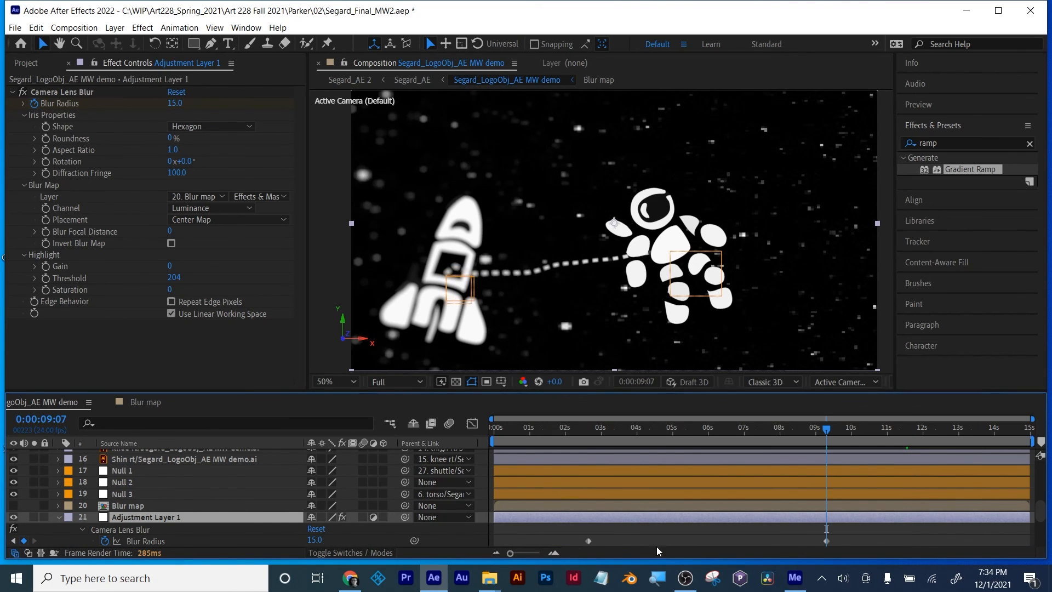
{"action": "left_click", "coordinate": [826, 542]}
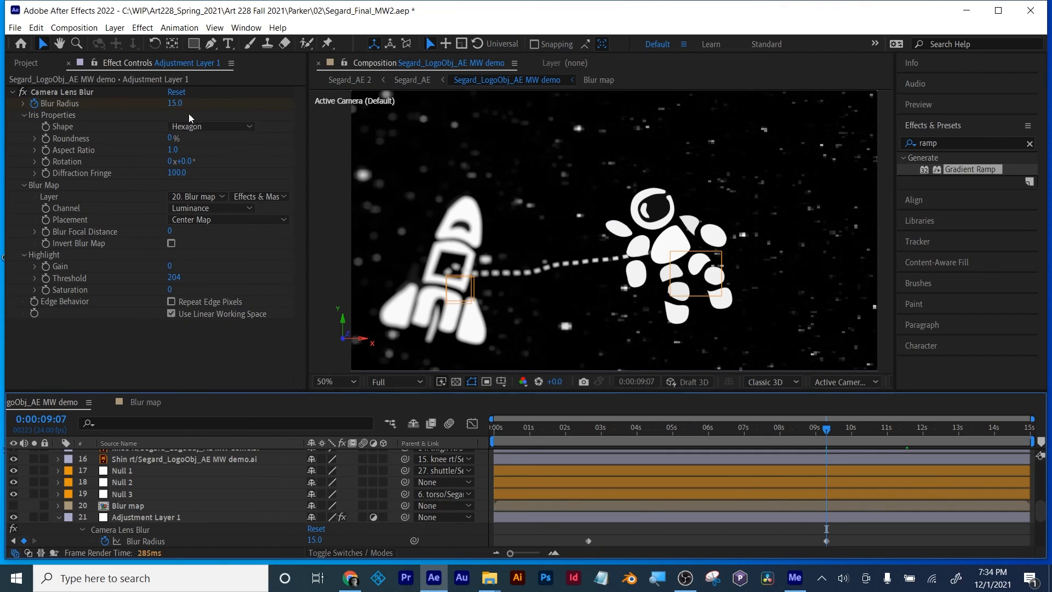
{"action": "left_click", "coordinate": [826, 541]}
{"action": "left_click_drag", "start_coordinate": [177, 103], "coordinate": [180, 101]}
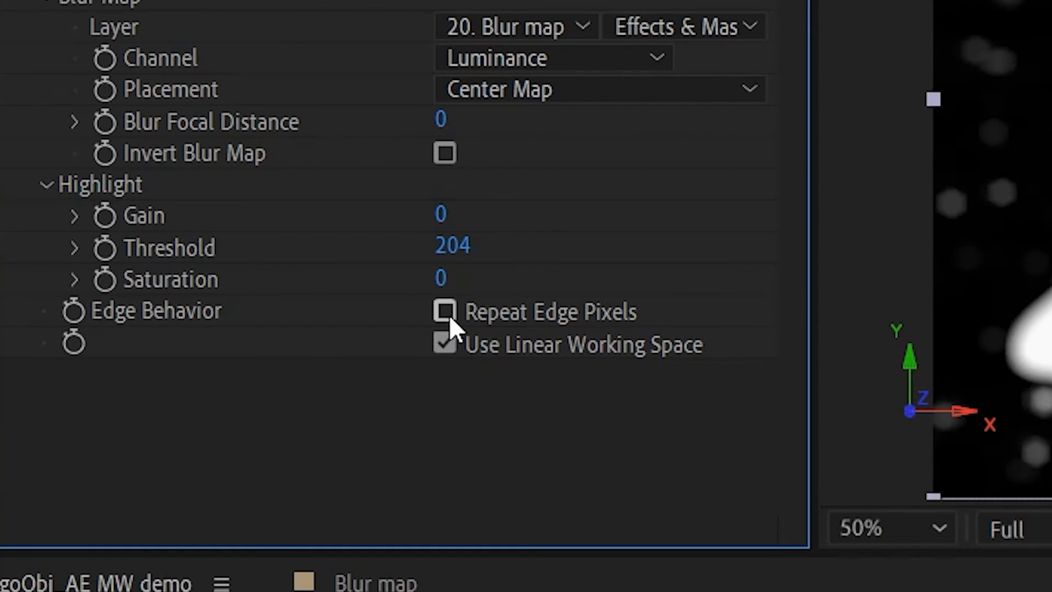
{"action": "left_click", "coordinate": [444, 314]}
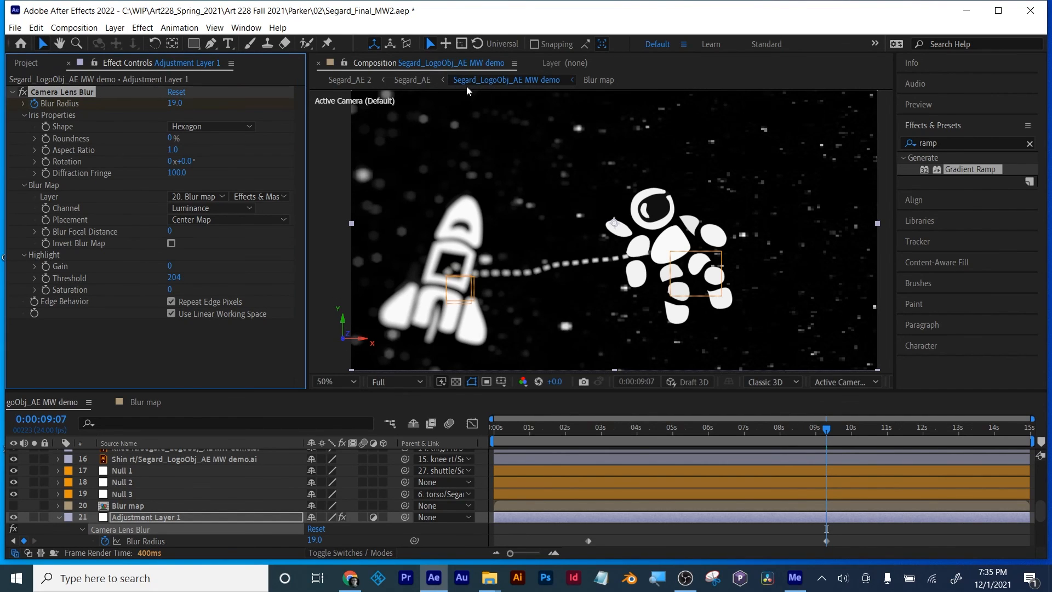
Step: Undo the last Blur Radius change in Adjustment Layer 1's Camera Lens Blur
{"action": "left_click", "coordinate": [210, 348]}
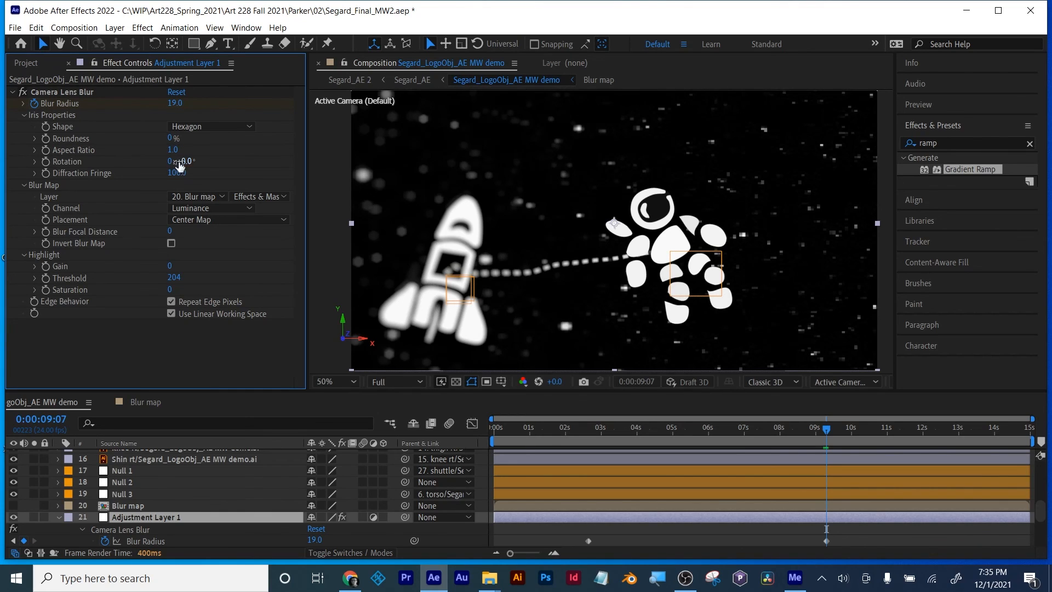
{"action": "key", "text": "ctrl+z"}
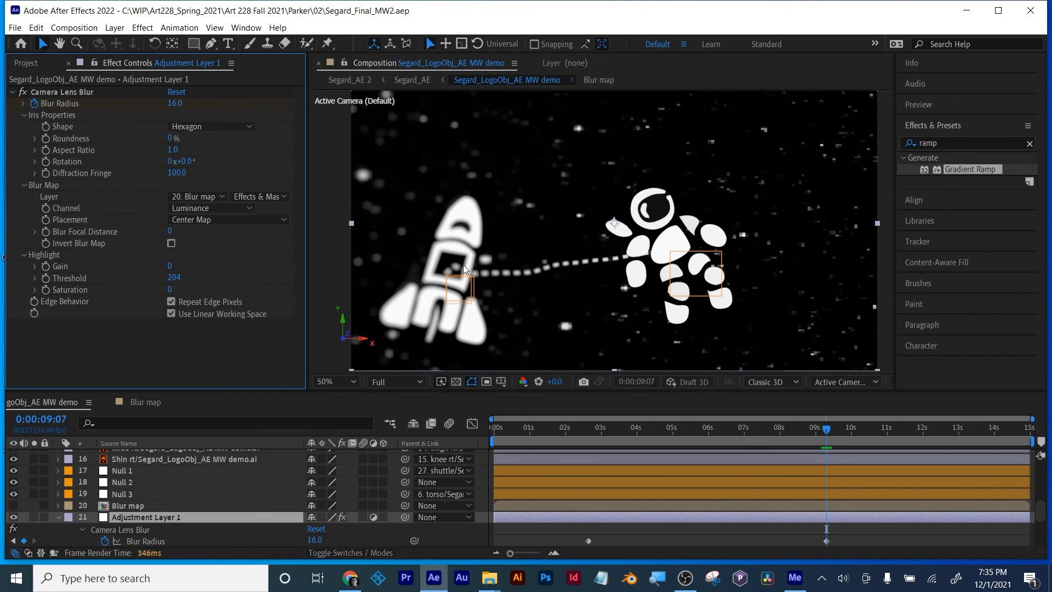
{"action": "left_click", "coordinate": [662, 534]}
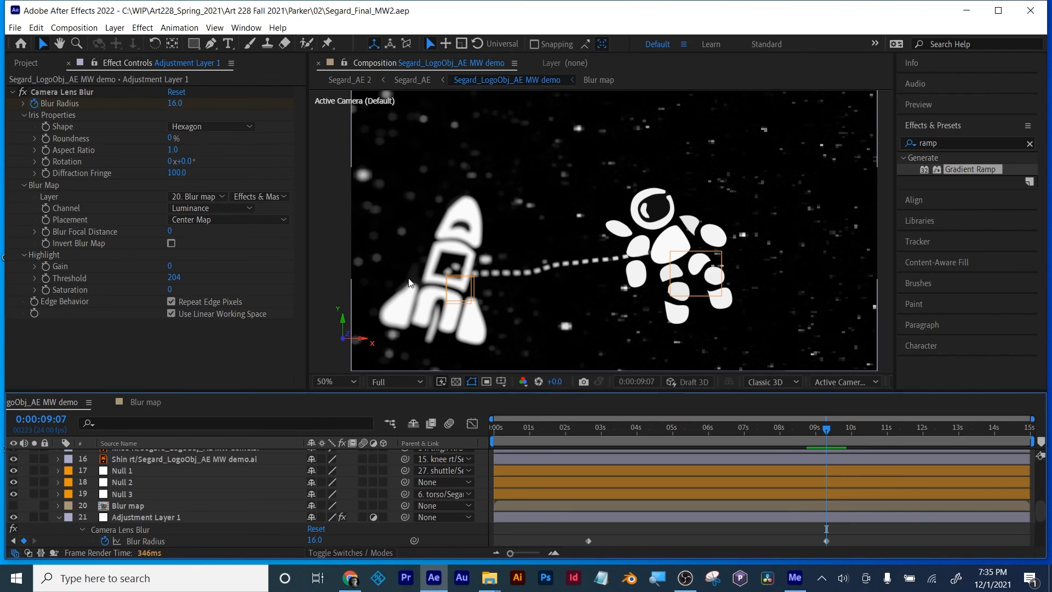
{"action": "left_click", "coordinate": [245, 369]}
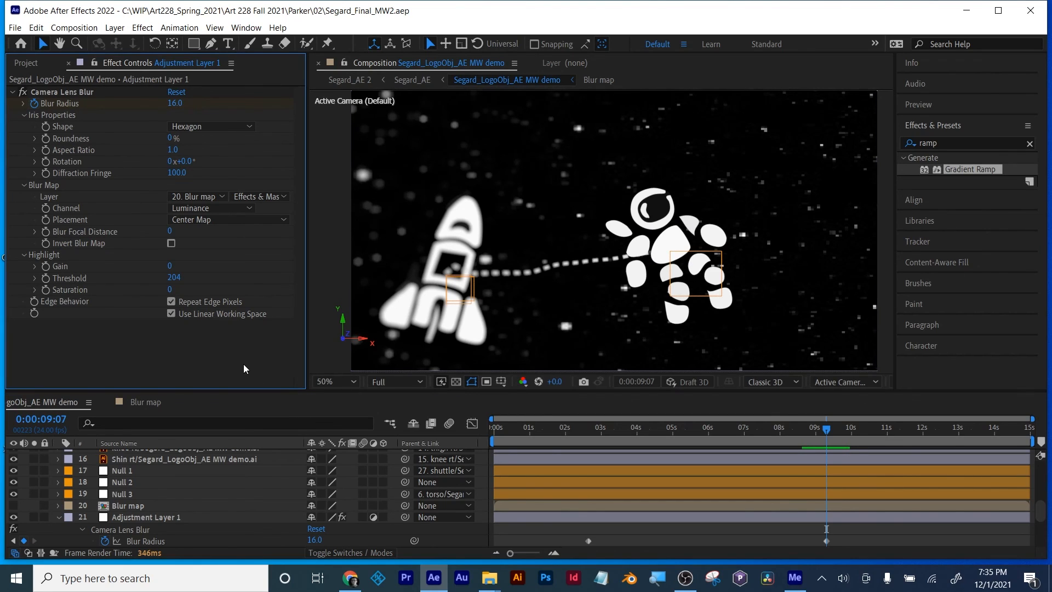
Step: Compare the Blur map composition's gradient with the Blur Map and Blur Focal Distance settings in Adjustment Layer 1's Camera Lens Blur
{"action": "left_click", "coordinate": [128, 508]}
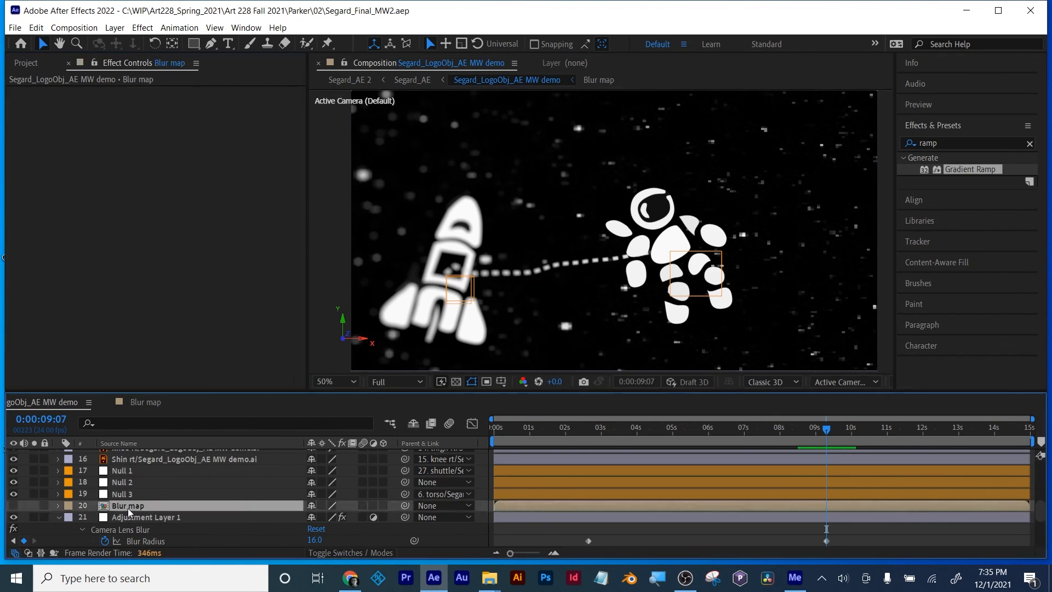
{"action": "double_click", "coordinate": [127, 508]}
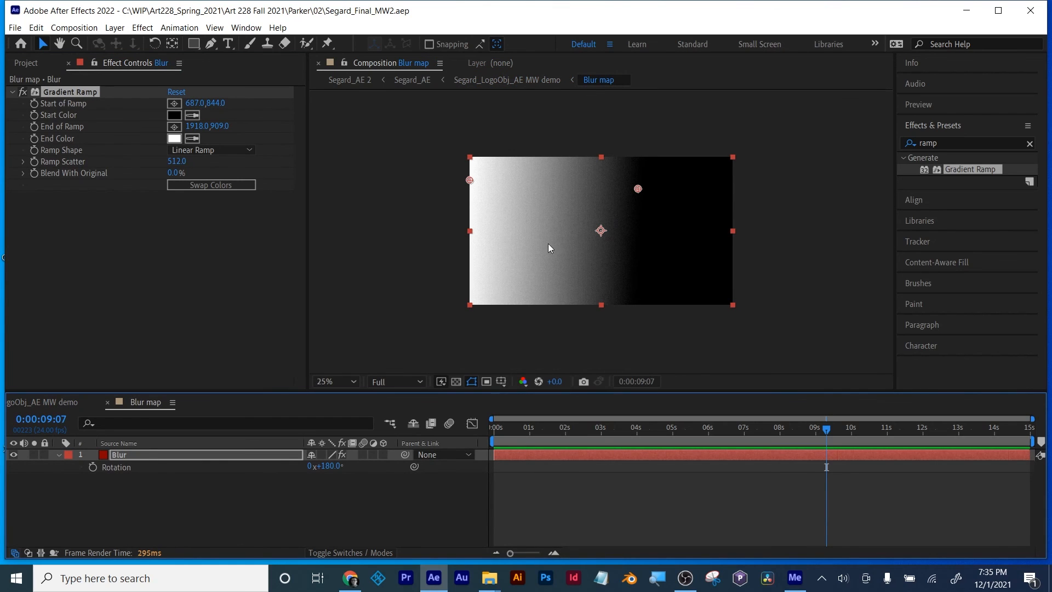
{"action": "left_click", "coordinate": [61, 408]}
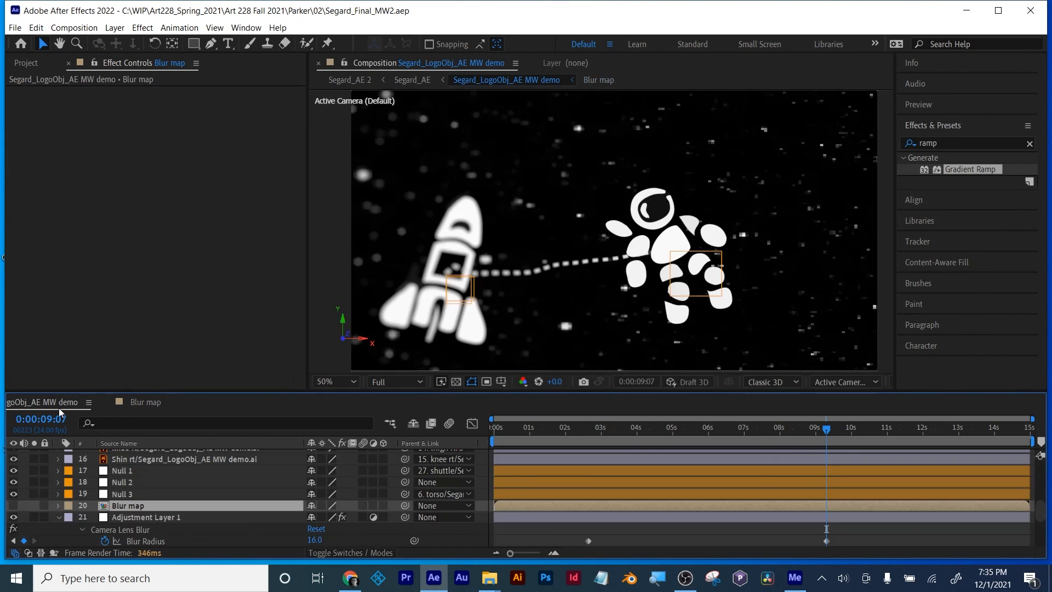
{"action": "left_click", "coordinate": [128, 518]}
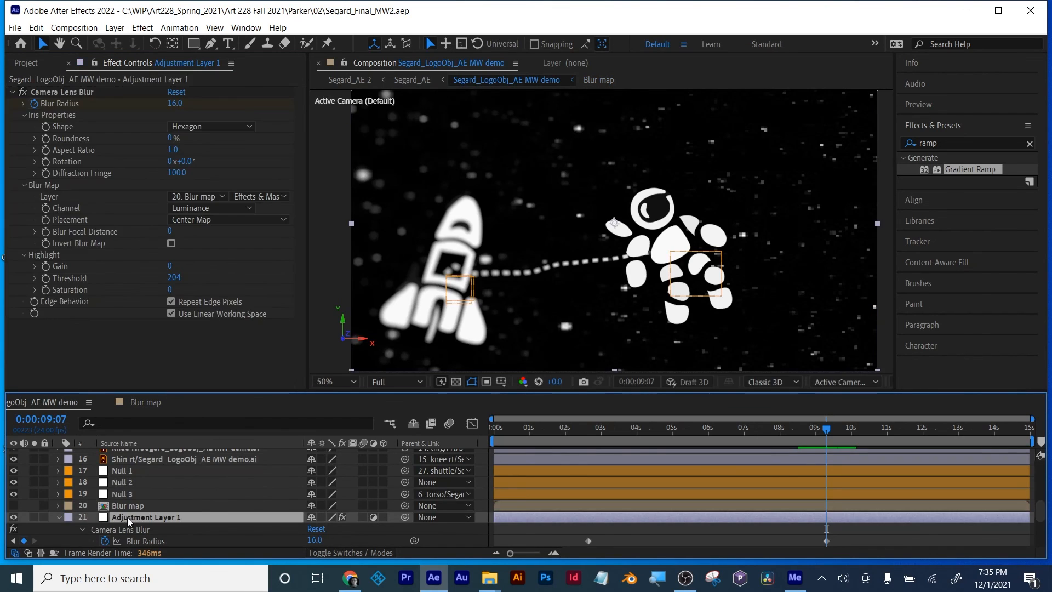
{"action": "left_click", "coordinate": [67, 92]}
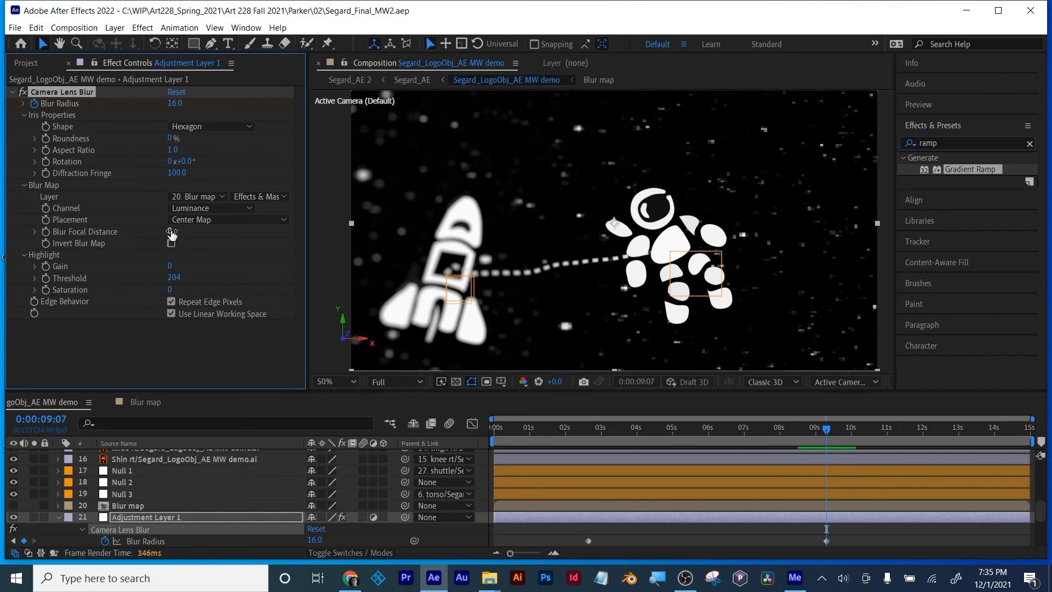
{"action": "mouse_move", "coordinate": [193, 230]}
{"action": "left_mouse_down"}
{"action": "mouse_move", "coordinate": [309, 234]}
{"action": "mouse_move", "coordinate": [190, 241]}
{"action": "left_mouse_up"}
{"action": "left_click_drag", "start_coordinate": [164, 232], "coordinate": [114, 243]}
{"action": "left_click", "coordinate": [156, 375]}
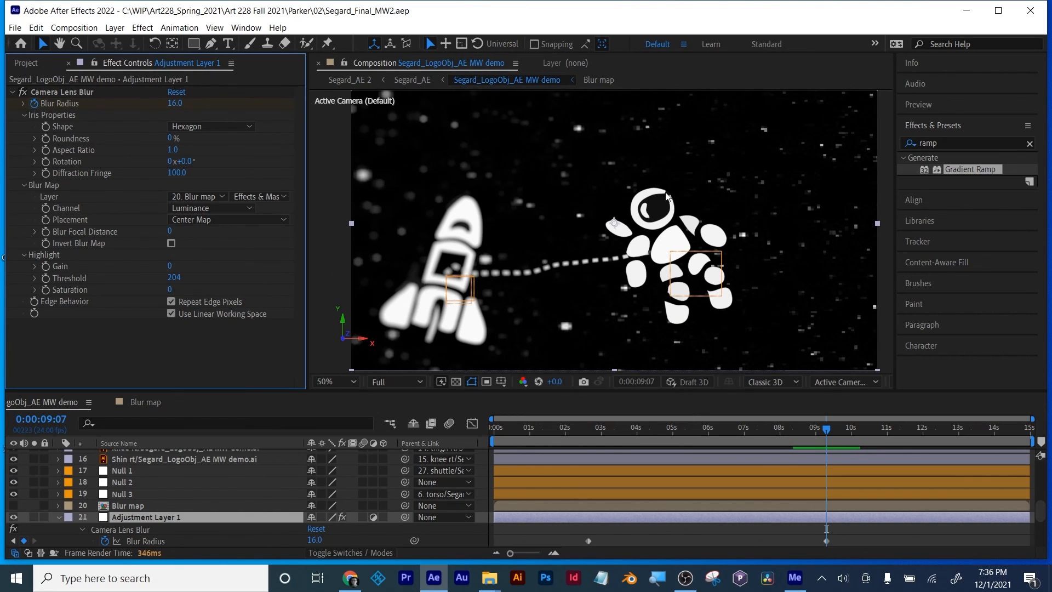
Step: Compare the blur on the shuttle and stars at 0:00:01:18 with the closing title frame at 0:00:14:07
{"action": "left_click", "coordinate": [753, 545]}
{"action": "left_click", "coordinate": [557, 435]}
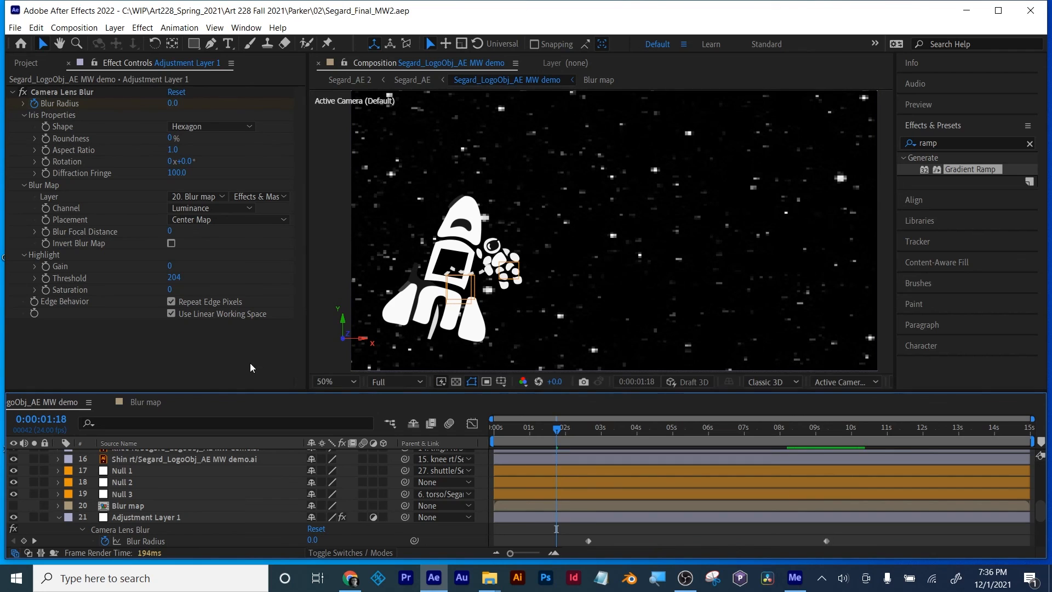
{"action": "left_click_drag", "start_coordinate": [901, 417], "coordinate": [1004, 442]}
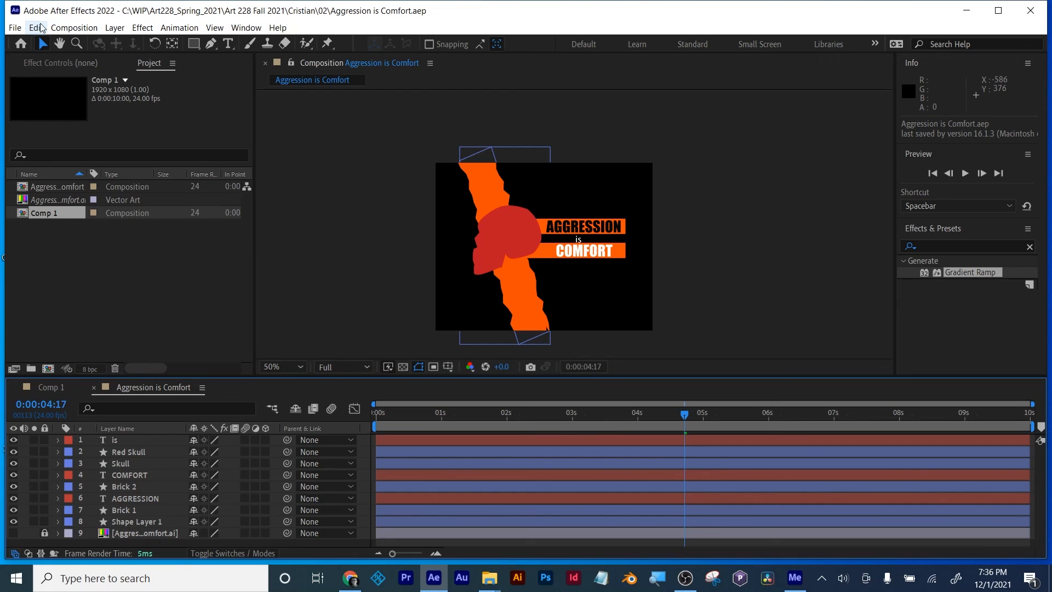
Step: Purge all memory and disk cache in the Aggression is Comfort project
{"action": "left_click", "coordinate": [43, 28]}
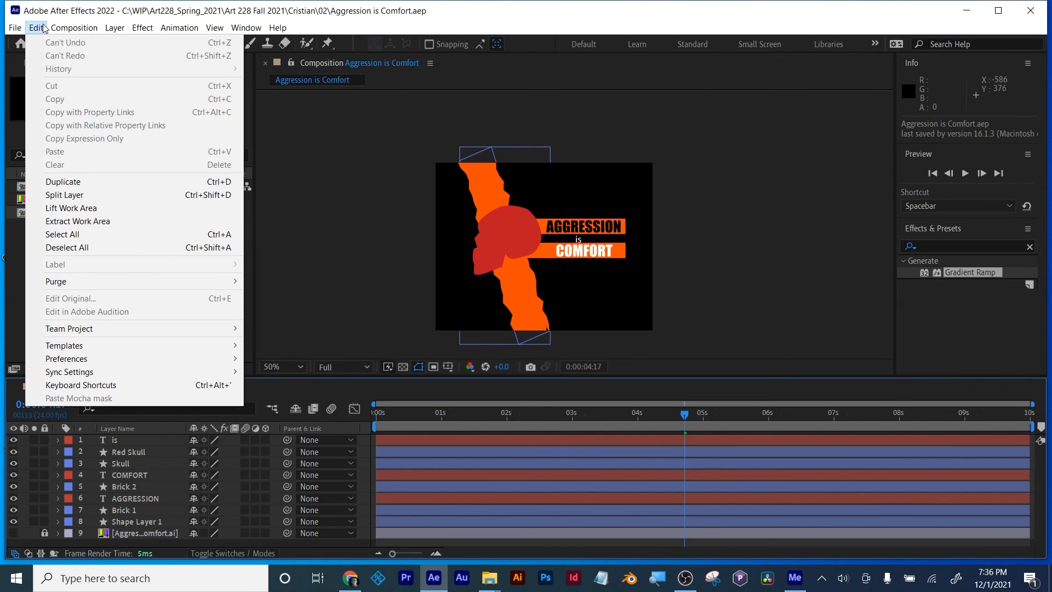
{"action": "mouse_move", "coordinate": [220, 283]}
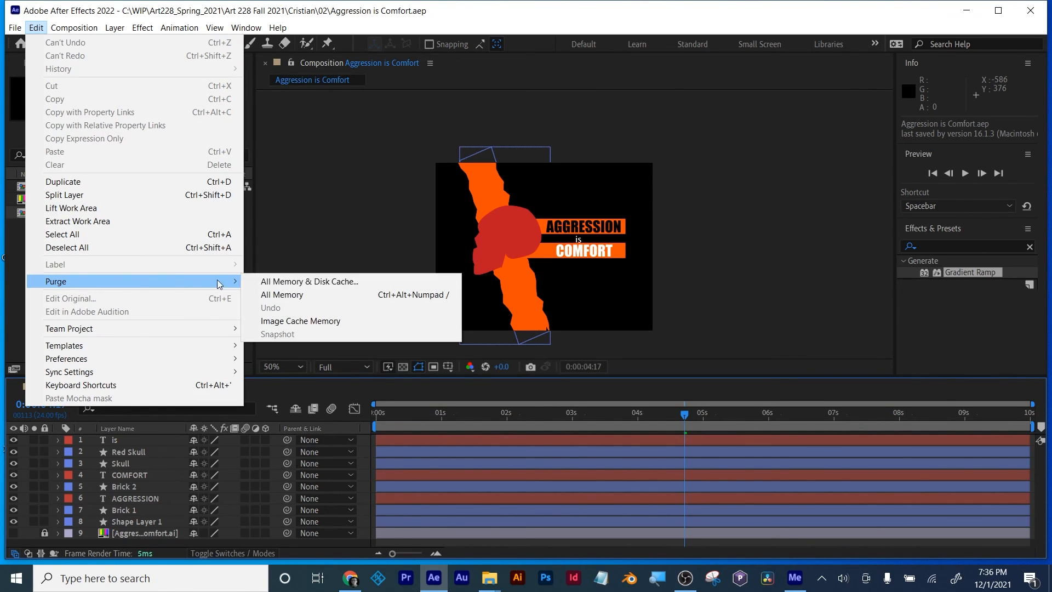
{"action": "left_click", "coordinate": [296, 282]}
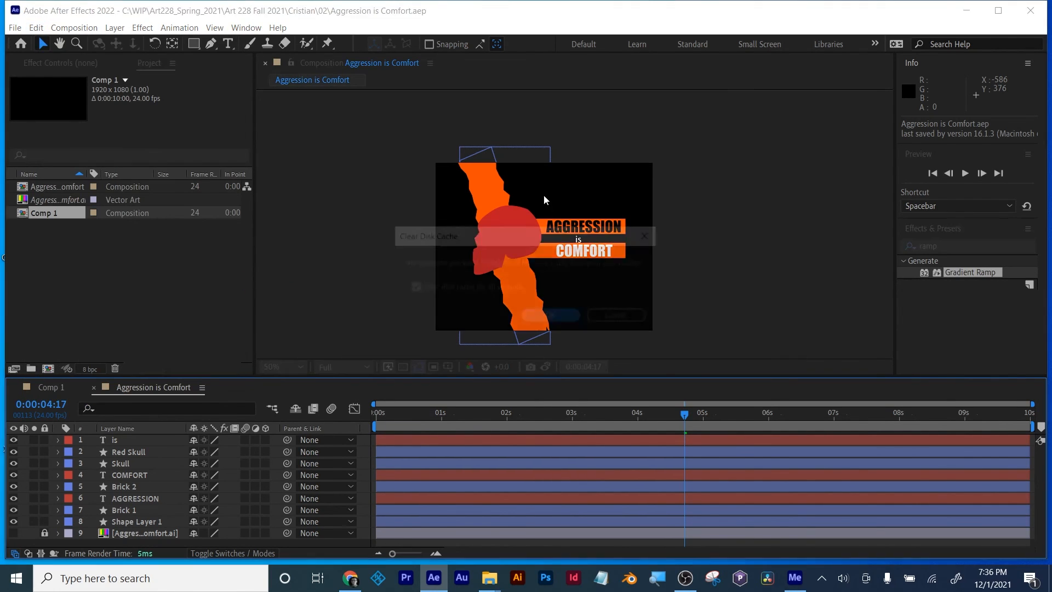
{"action": "left_click", "coordinate": [549, 316]}
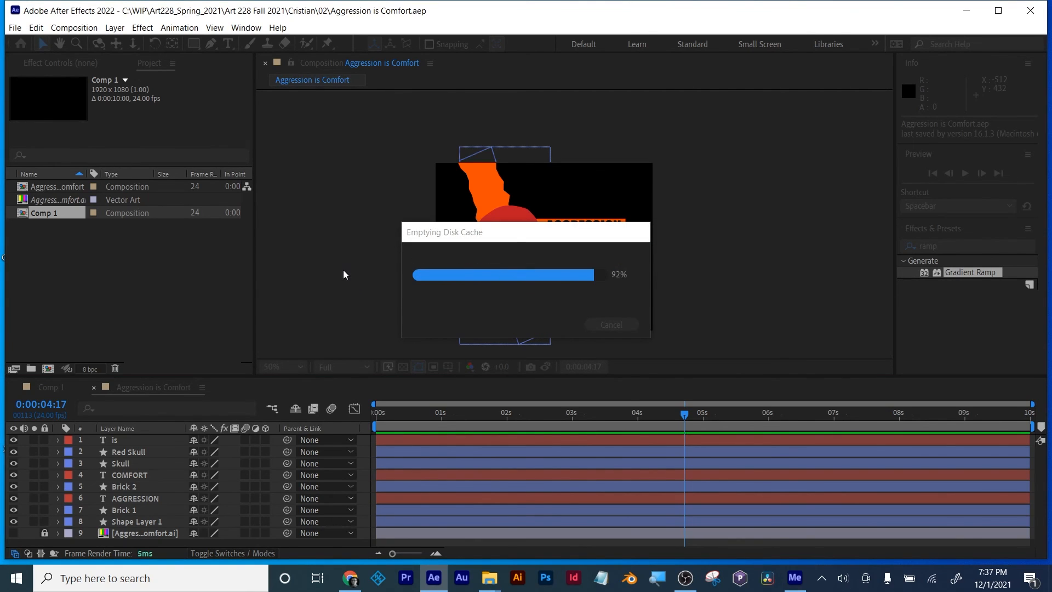
Step: Go to the start of the Aggression is Comfort composition and reveal the Red Skull layer's keyframed properties
{"action": "scroll", "coordinate": [529, 236], "scroll_direction": "up", "scroll_amount": 3}
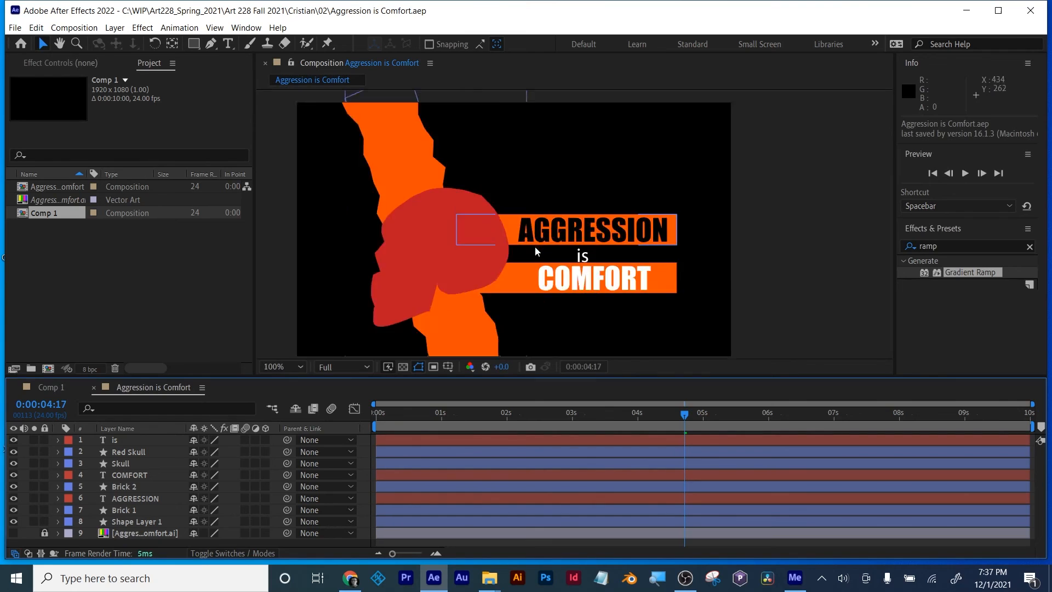
{"action": "scroll", "coordinate": [534, 247], "scroll_direction": "down", "scroll_amount": 1}
{"action": "scroll", "coordinate": [525, 246], "scroll_direction": "down", "scroll_amount": 2}
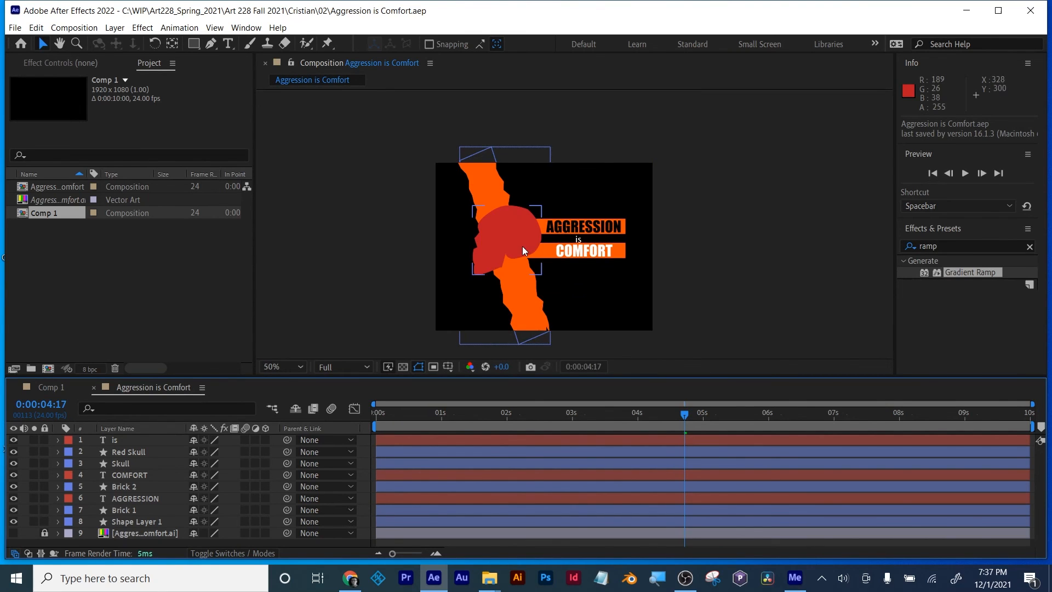
{"action": "left_click", "coordinate": [393, 415]}
{"action": "left_click_drag", "start_coordinate": [389, 415], "coordinate": [349, 392]}
{"action": "left_click", "coordinate": [516, 253]}
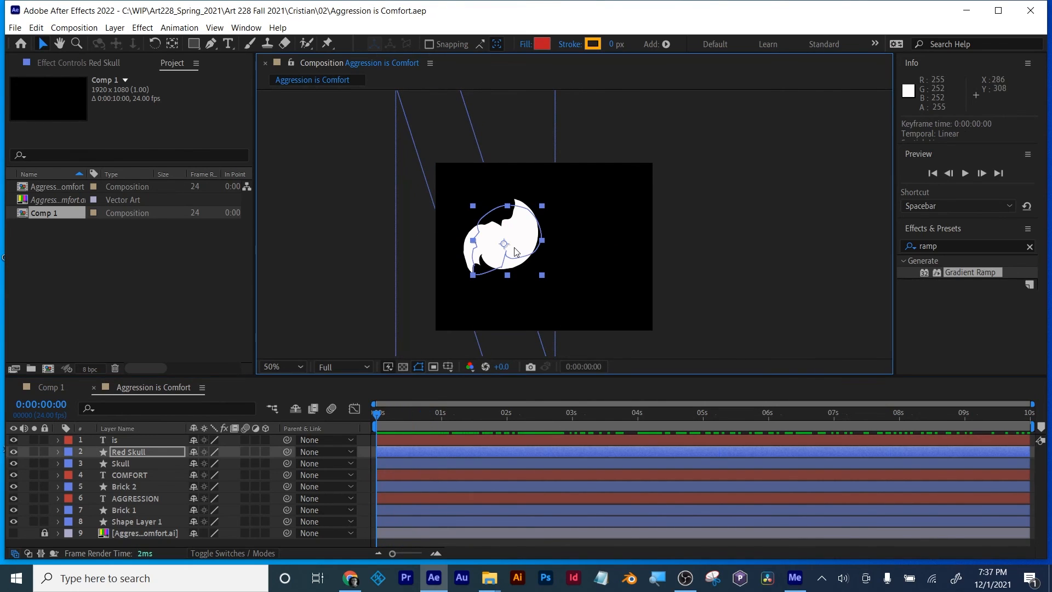
{"action": "key", "text": "u"}
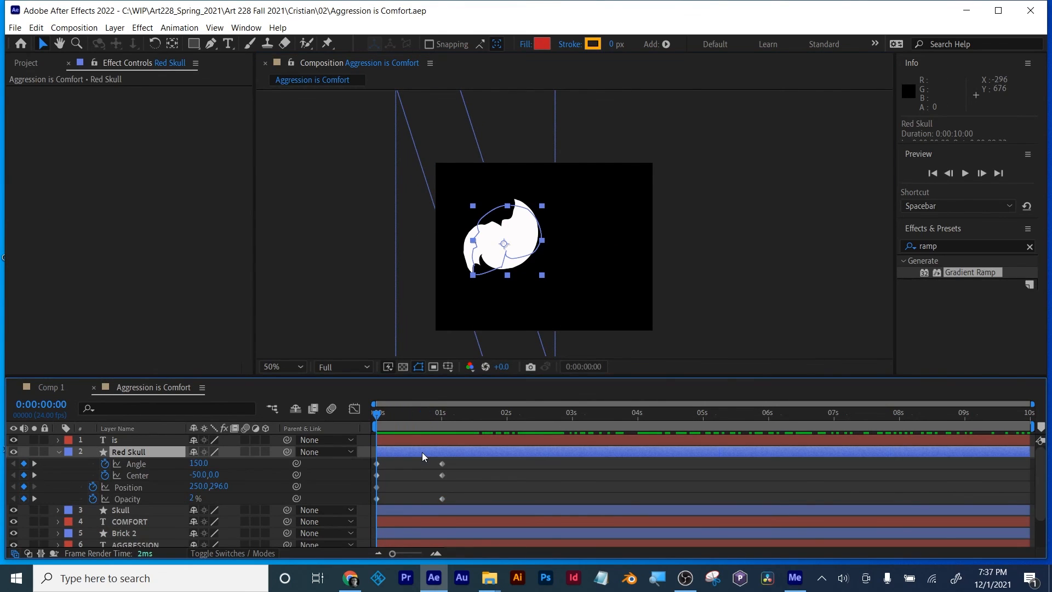
{"action": "key", "text": "u"}
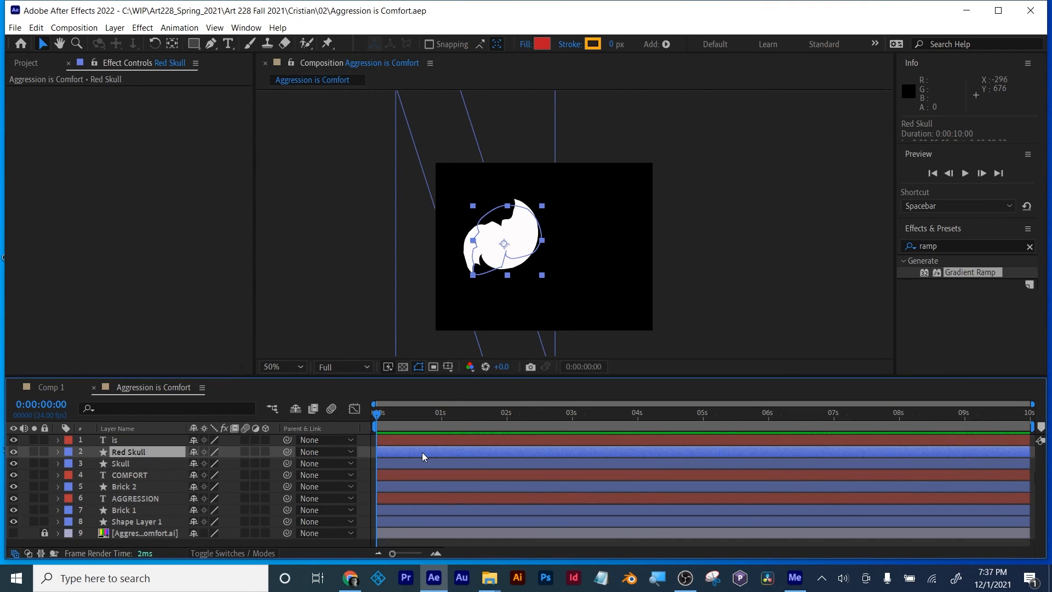
{"action": "key", "text": "u"}
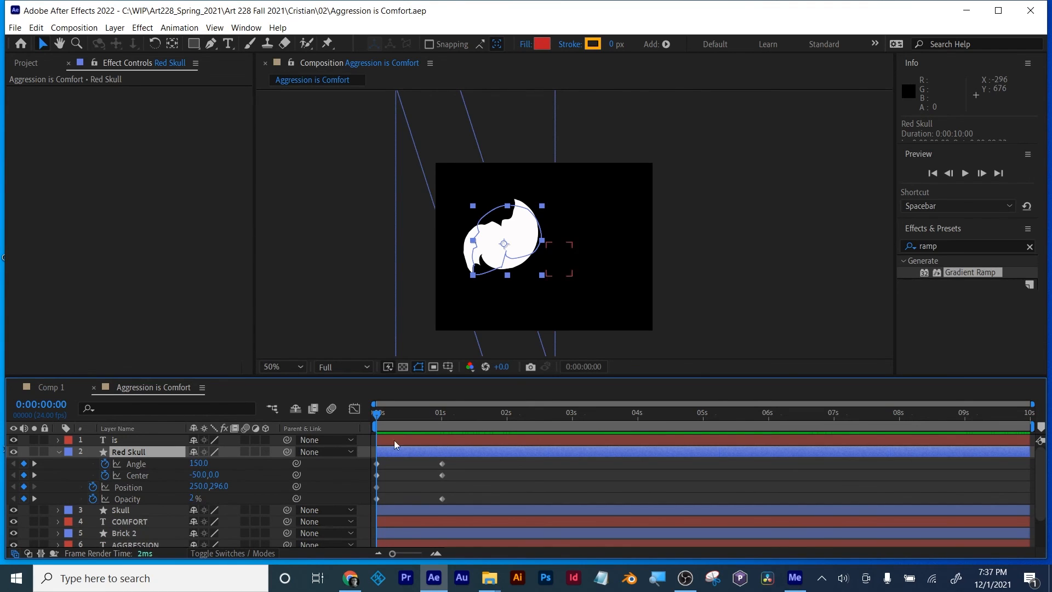
Step: Scrub the skull animation forward to 0:00:04:19 and make the composition viewer taller
{"action": "left_click", "coordinate": [408, 415]}
{"action": "left_click_drag", "start_coordinate": [408, 415], "coordinate": [688, 415]}
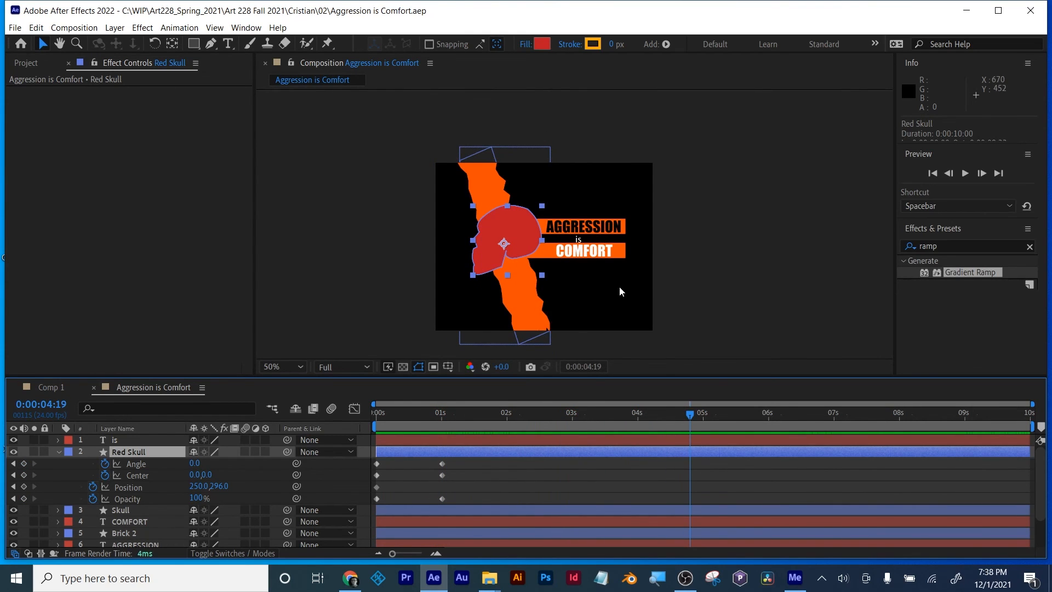
{"action": "key", "text": "period"}
{"action": "scroll", "coordinate": [619, 287], "scroll_direction": "down", "scroll_amount": 1}
{"action": "left_click_drag", "start_coordinate": [594, 376], "coordinate": [599, 438]}
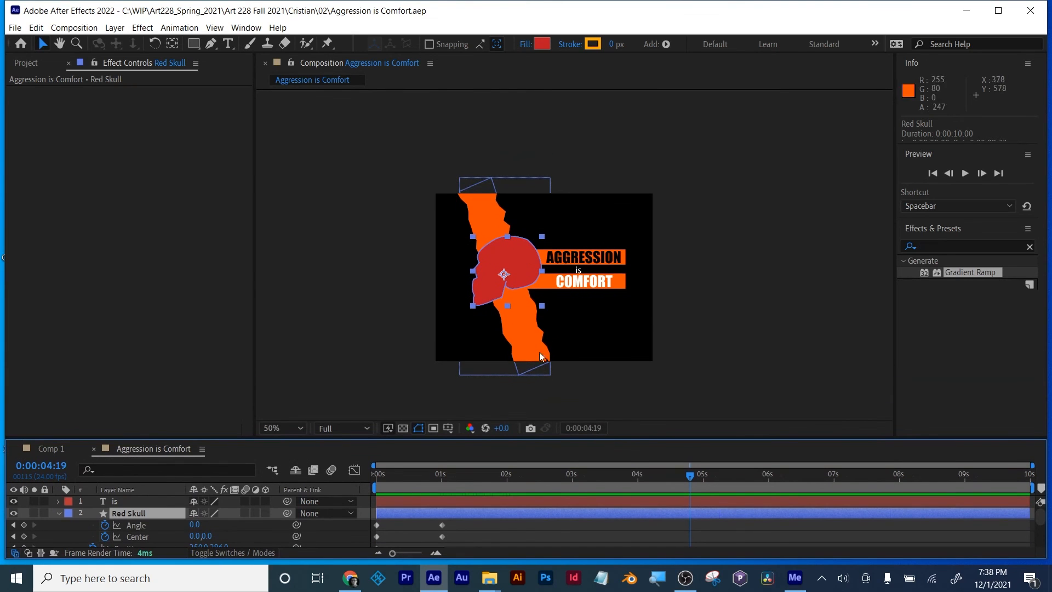
Step: Set the Aggression is Comfort composition's size to 1920 by 1080 px
{"action": "left_click", "coordinate": [74, 28]}
{"action": "left_click", "coordinate": [97, 59]}
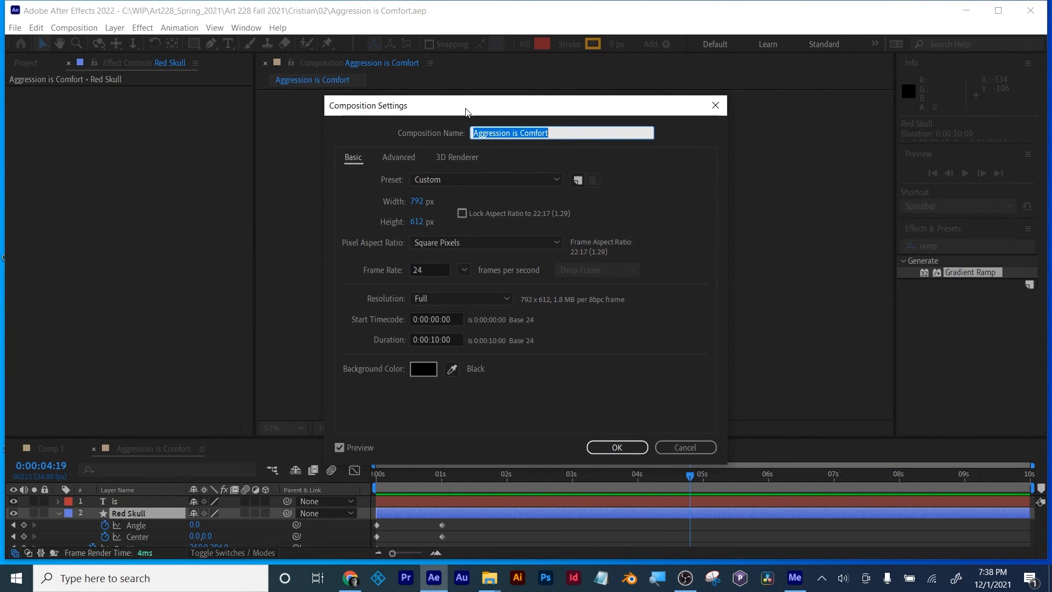
{"action": "left_click_drag", "start_coordinate": [465, 108], "coordinate": [728, 106]}
{"action": "left_click", "coordinate": [682, 189]}
{"action": "type", "text": "1920"}
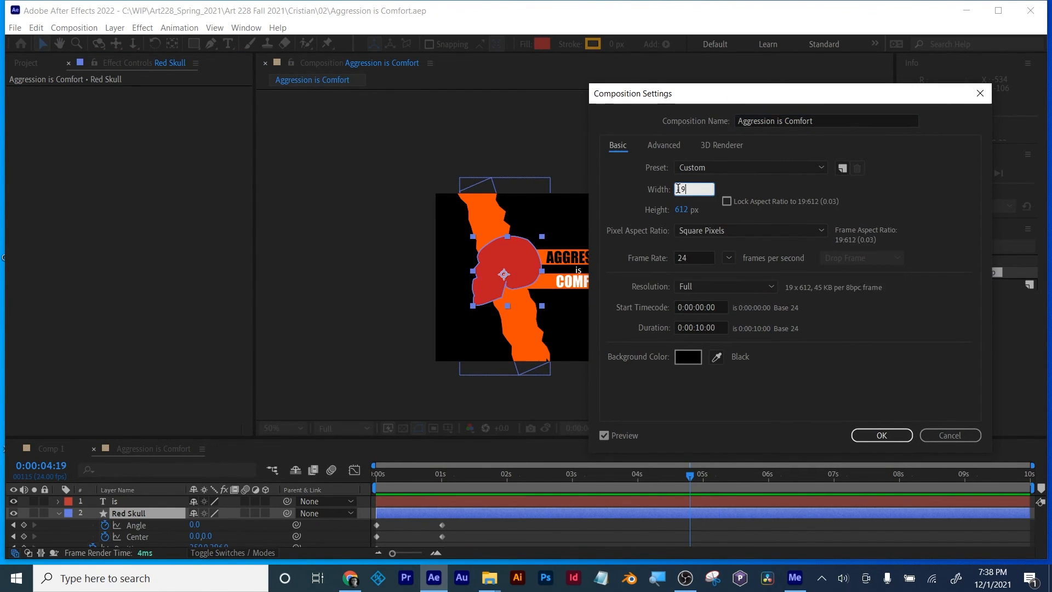
{"action": "left_click", "coordinate": [682, 209]}
{"action": "type", "text": "1080"}
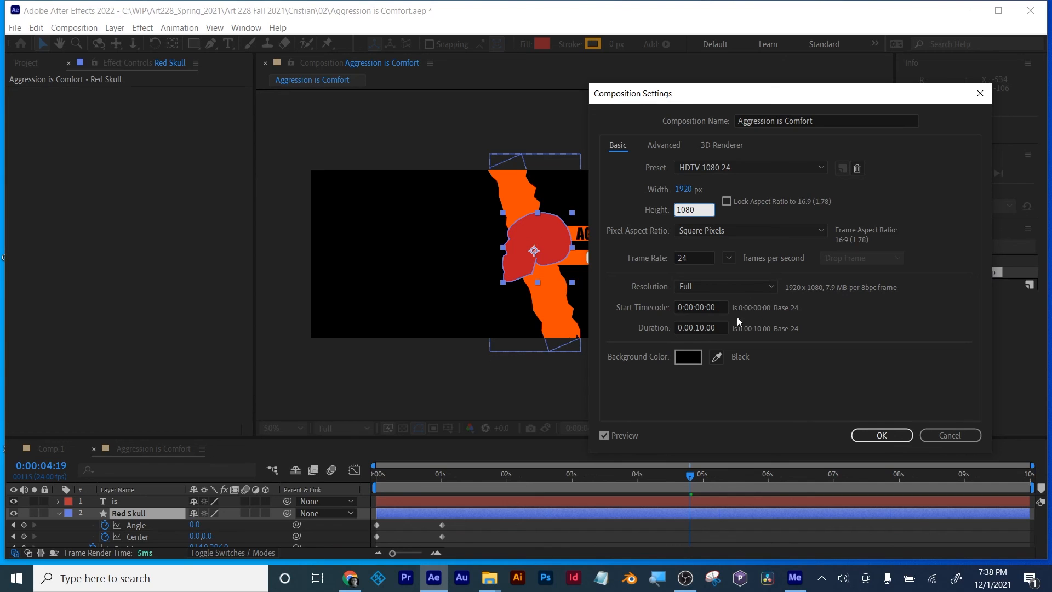
{"action": "left_click", "coordinate": [882, 434]}
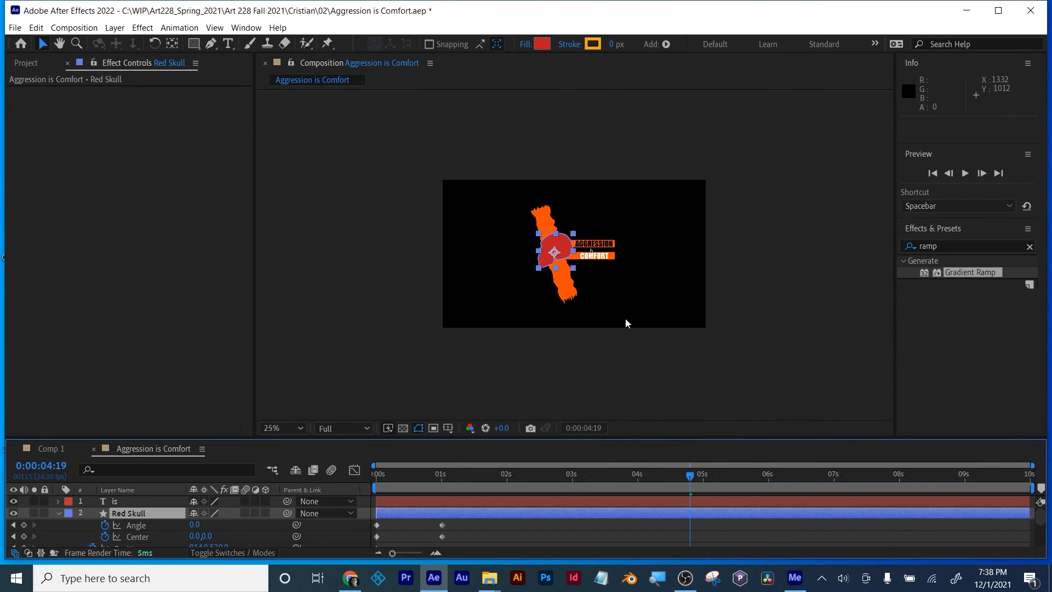
Step: Play back the resized composition at 100% magnification, starting shortly after the one-second mark
{"action": "scroll", "coordinate": [626, 318], "scroll_direction": "down", "scroll_amount": 1}
{"action": "scroll", "coordinate": [626, 322], "scroll_direction": "up", "scroll_amount": 1}
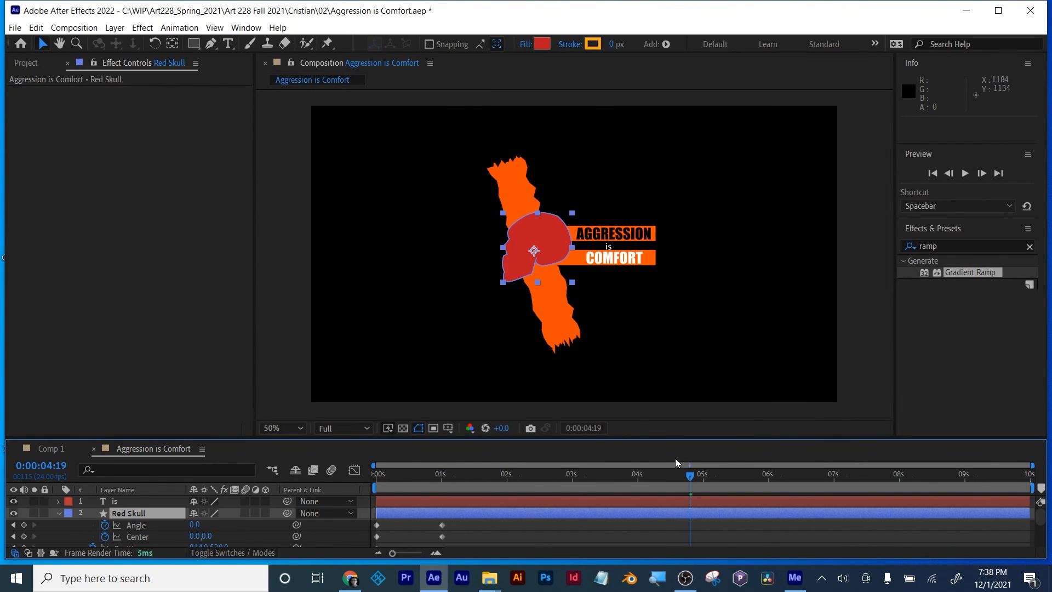
{"action": "left_click_drag", "start_coordinate": [689, 478], "coordinate": [458, 476]}
{"action": "key", "text": "period"}
{"action": "key", "text": "space"}
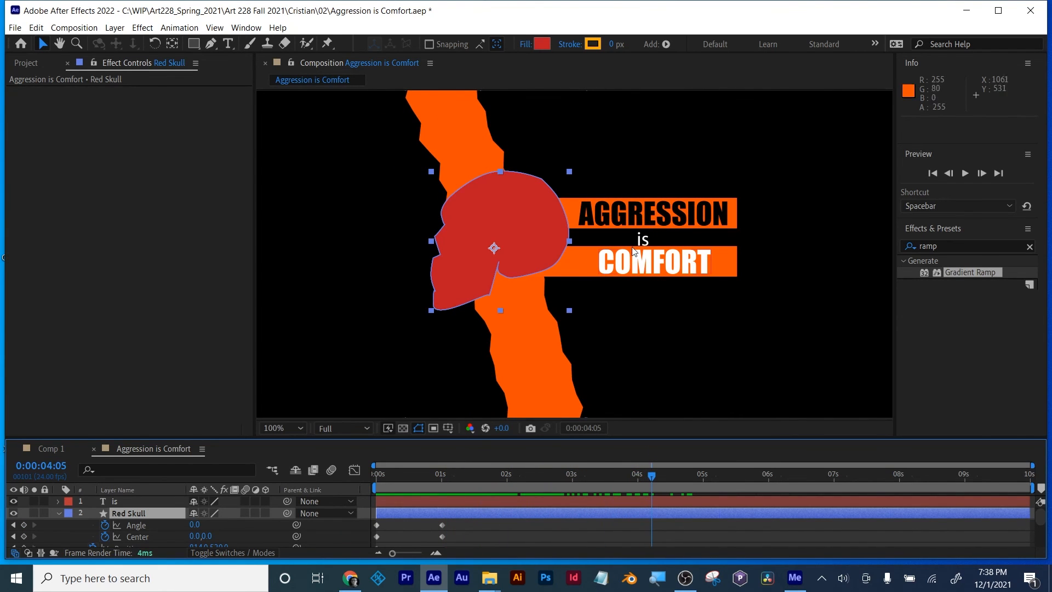
Step: Inspect the "is" text layer's keyframed properties at 0:00:04:01, collapse them, and check the orange bars at 0:00:01:18
{"action": "left_click", "coordinate": [635, 240]}
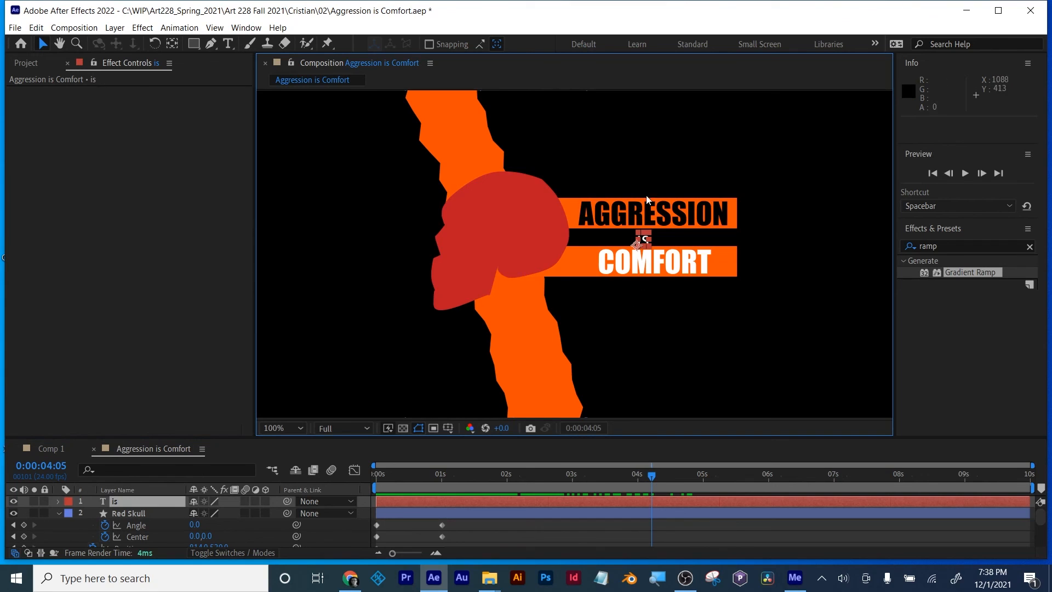
{"action": "mouse_move", "coordinate": [651, 479]}
{"action": "left_mouse_down"}
{"action": "mouse_move", "coordinate": [712, 475]}
{"action": "mouse_move", "coordinate": [537, 469]}
{"action": "mouse_move", "coordinate": [641, 464]}
{"action": "left_mouse_up"}
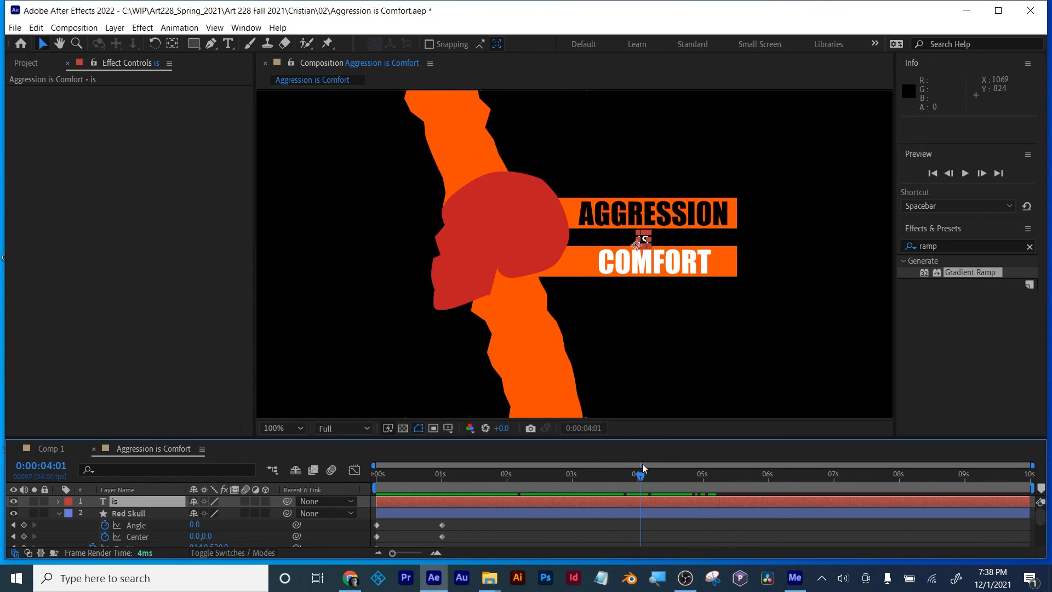
{"action": "left_click", "coordinate": [59, 513]}
{"action": "left_click", "coordinate": [123, 501]}
{"action": "key", "text": "u"}
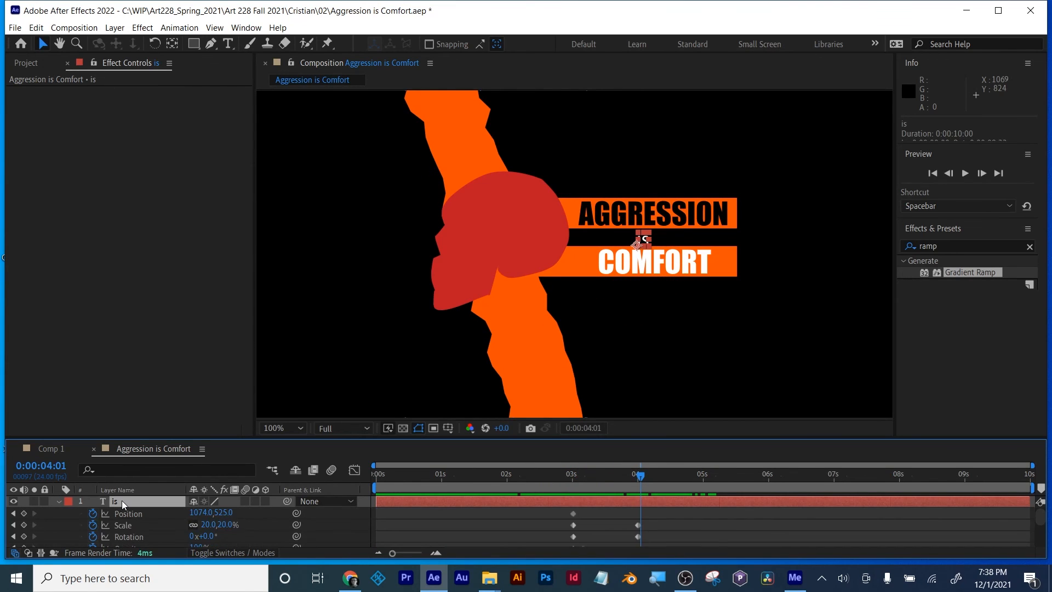
{"action": "scroll", "coordinate": [159, 508], "scroll_direction": "down", "scroll_amount": 1}
{"action": "scroll", "coordinate": [159, 508], "scroll_direction": "up", "scroll_amount": 1}
{"action": "key", "text": "u"}
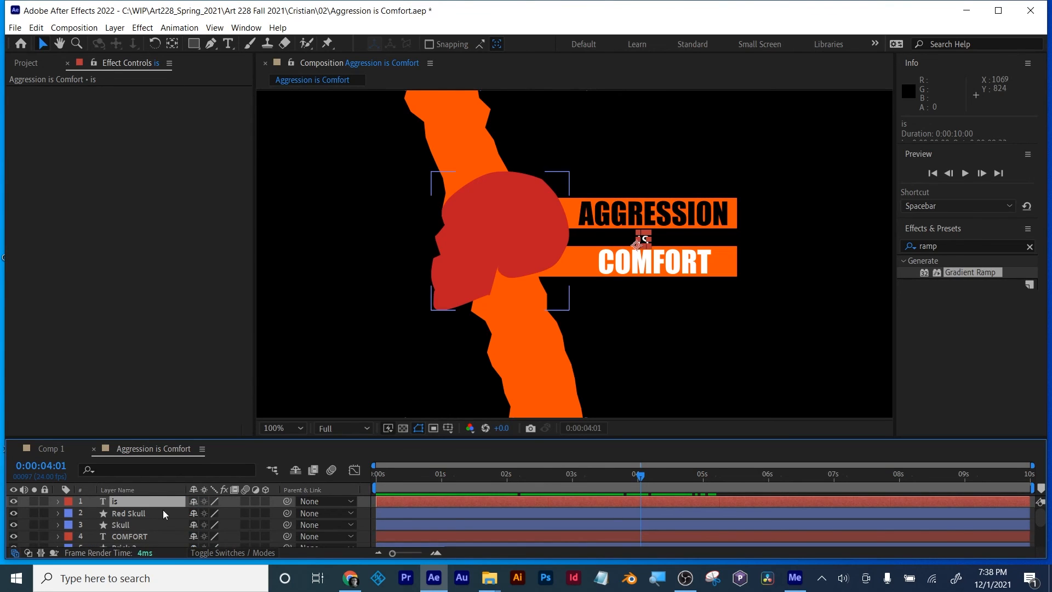
{"action": "left_click", "coordinate": [491, 475]}
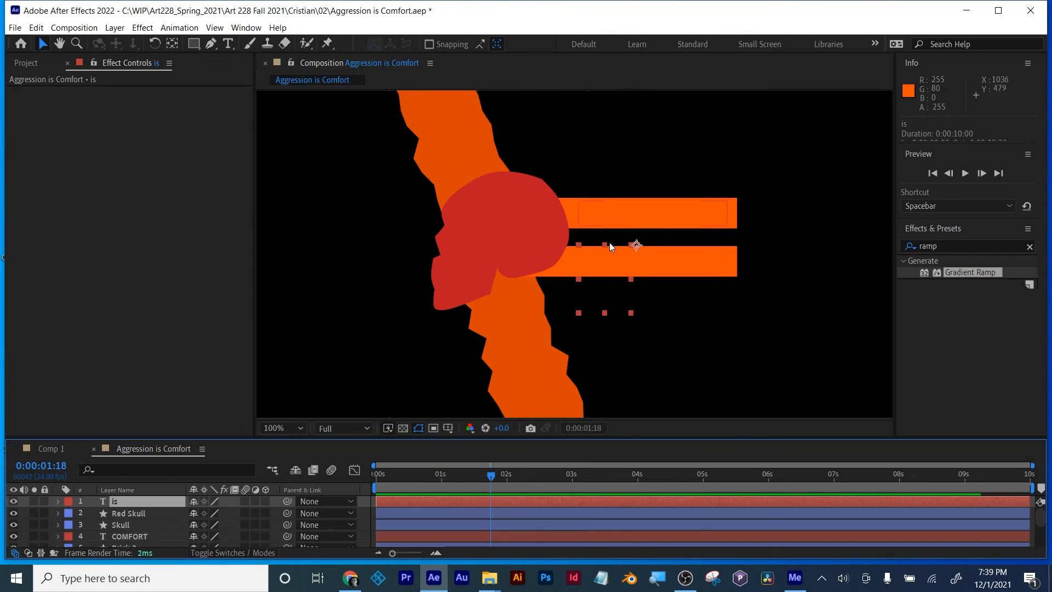
Step: Move ahead to 0:00:02:19 and select the orange bar behind AGGRESSION to examine where it meets the skull
{"action": "left_click_drag", "start_coordinate": [493, 475], "coordinate": [613, 464]}
{"action": "left_click", "coordinate": [559, 474]}
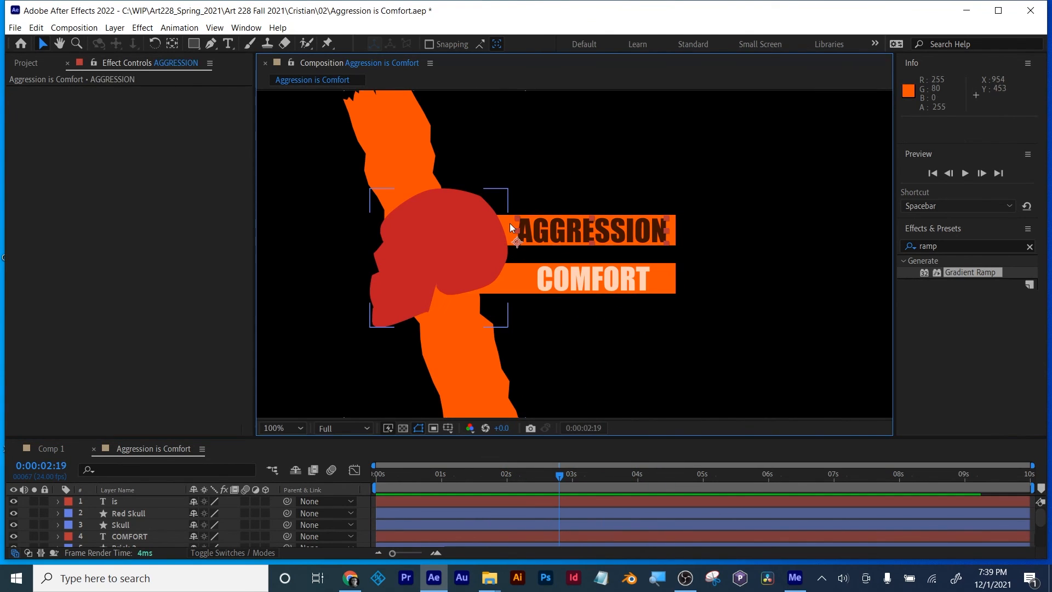
{"action": "left_click", "coordinate": [510, 222]}
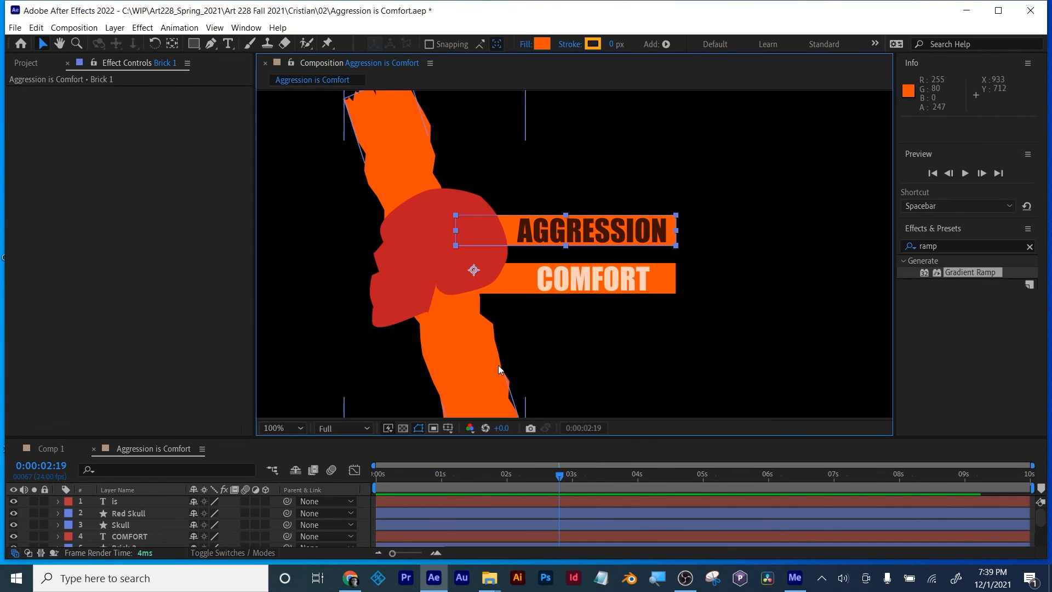
Step: Scrub the full composition from before the two-second mark to 0:00:03:09, examining how the text enters over the orange bars
{"action": "key", "text": "comma"}
{"action": "left_click_drag", "start_coordinate": [458, 480], "coordinate": [492, 444]}
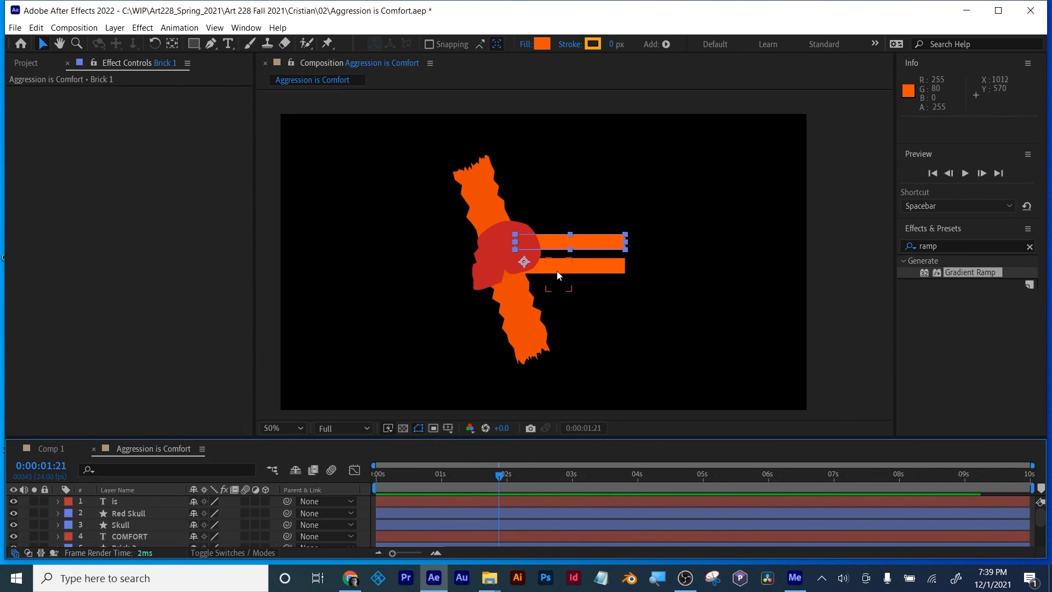
{"action": "left_click_drag", "start_coordinate": [503, 481], "coordinate": [597, 476]}
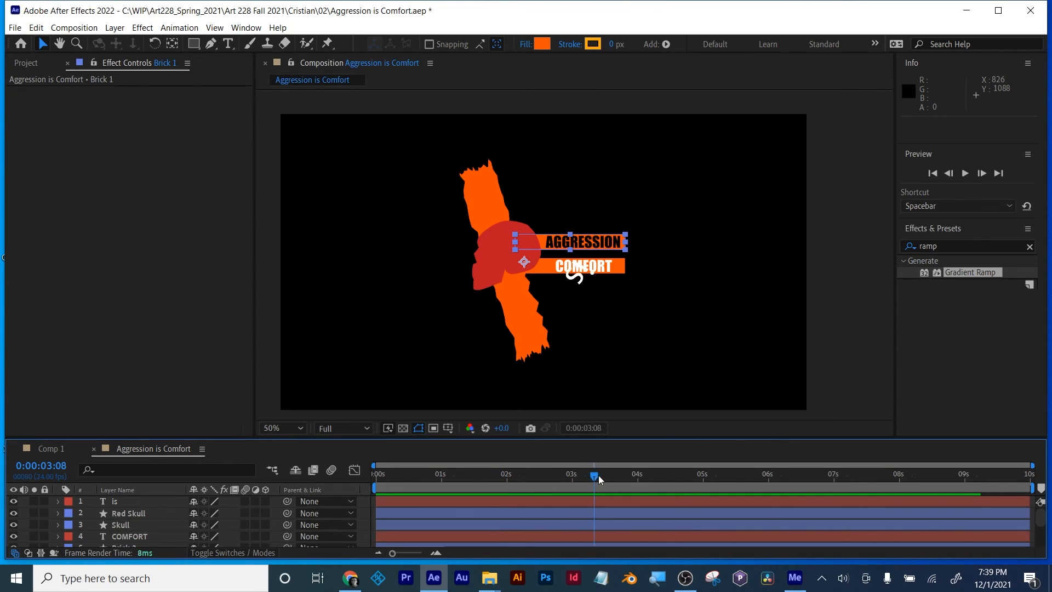
{"action": "scroll", "coordinate": [575, 255], "scroll_direction": "up", "scroll_amount": 2}
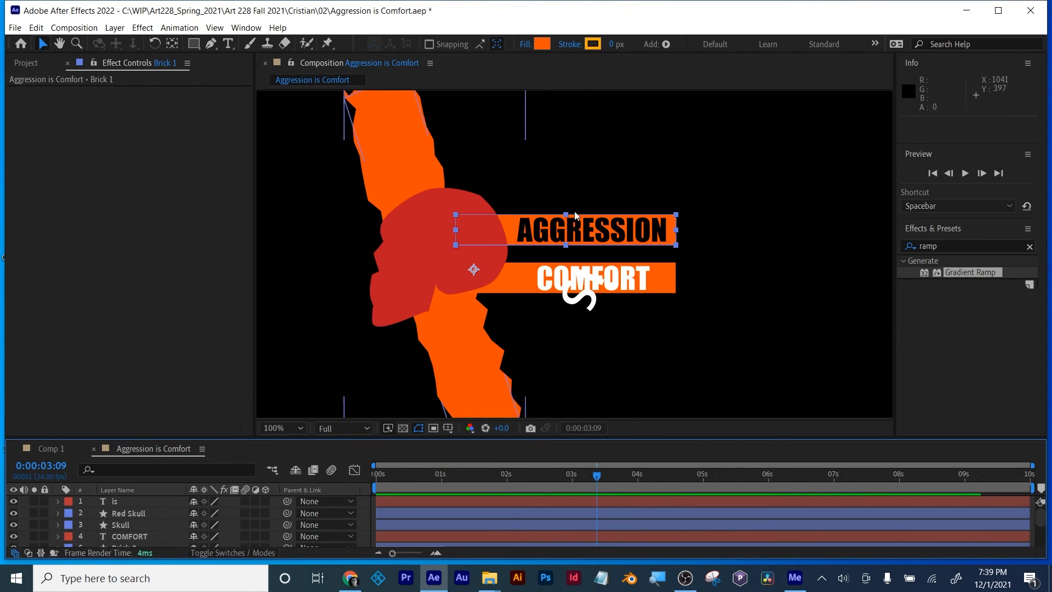
{"action": "scroll", "coordinate": [490, 358], "scroll_direction": "down", "scroll_amount": 2}
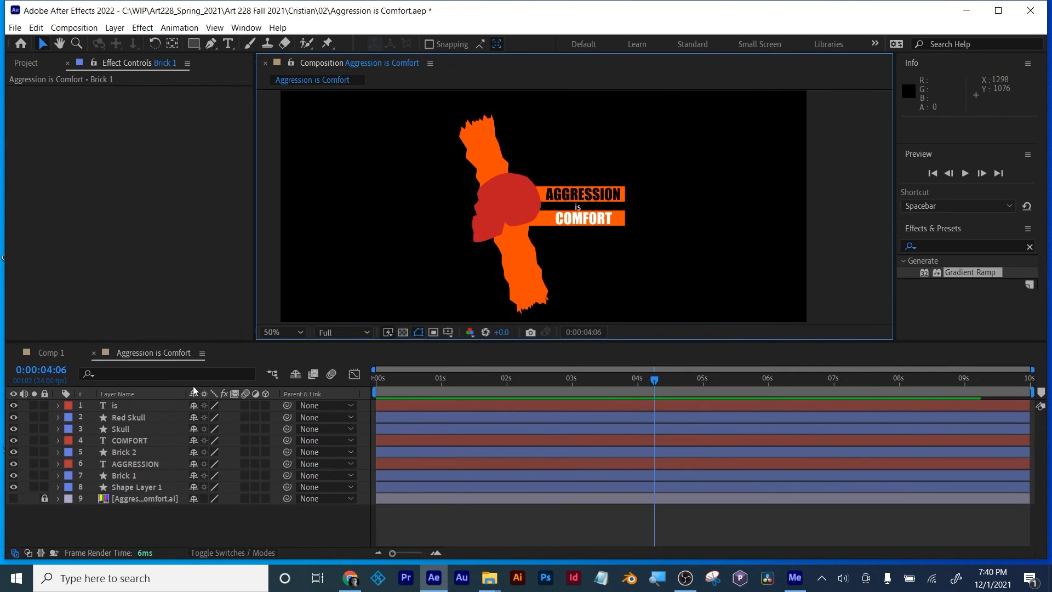
Step: Hide the diagonal orange strip layer, enlarge the composition viewer at 100% magnification, and select the red skull
{"action": "left_click", "coordinate": [531, 293]}
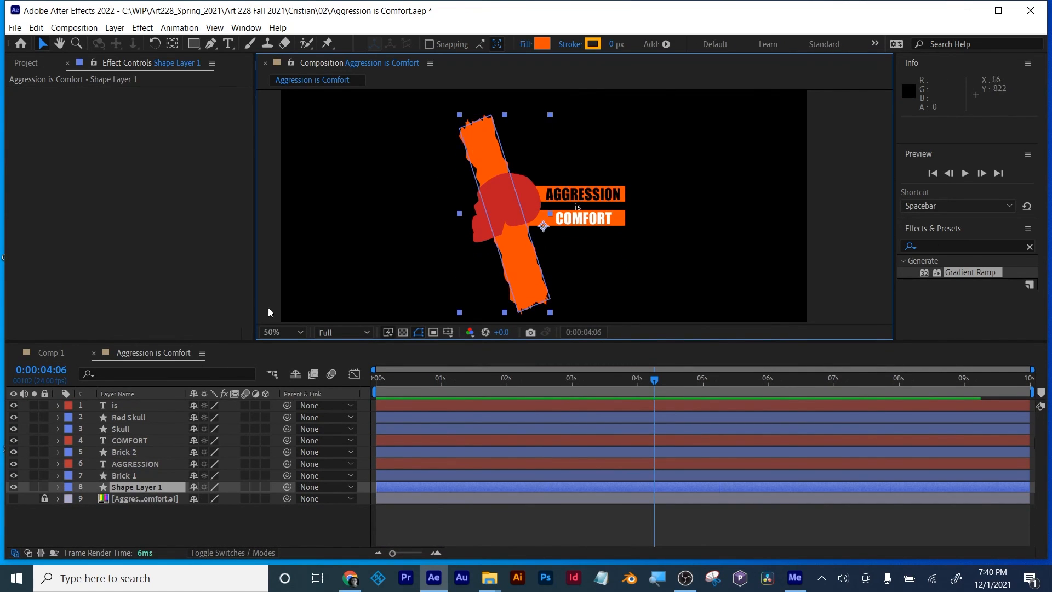
{"action": "left_click", "coordinate": [13, 486]}
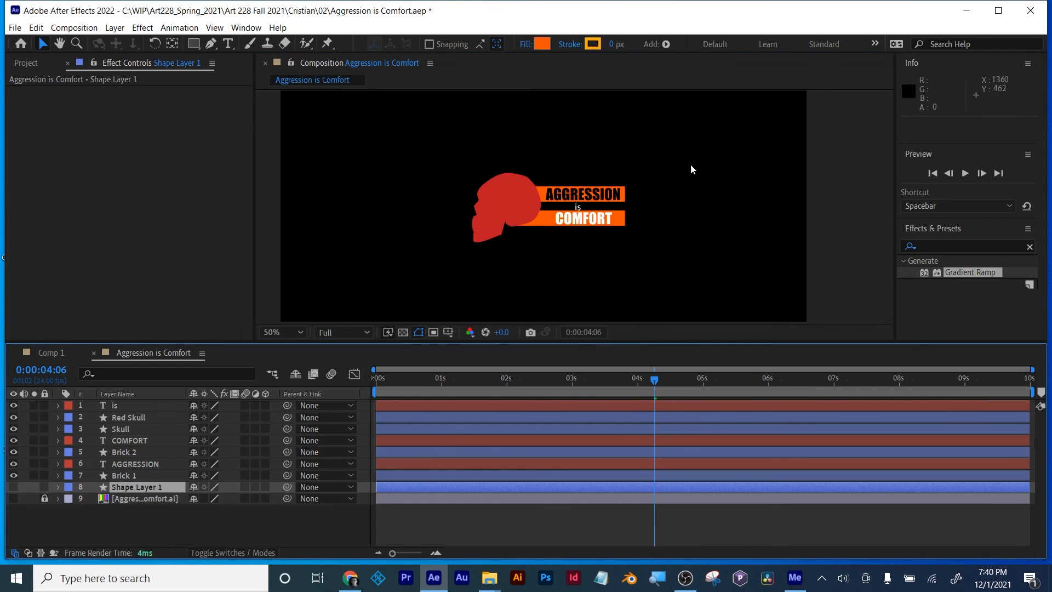
{"action": "key", "text": "slash"}
{"action": "left_click_drag", "start_coordinate": [619, 343], "coordinate": [622, 418]}
{"action": "left_click", "coordinate": [443, 226]}
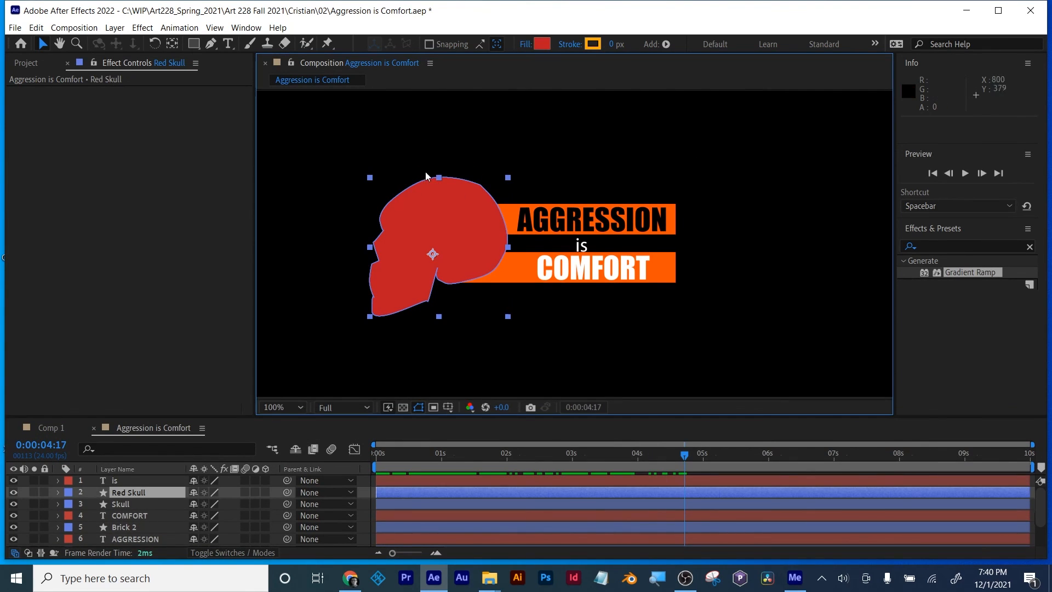
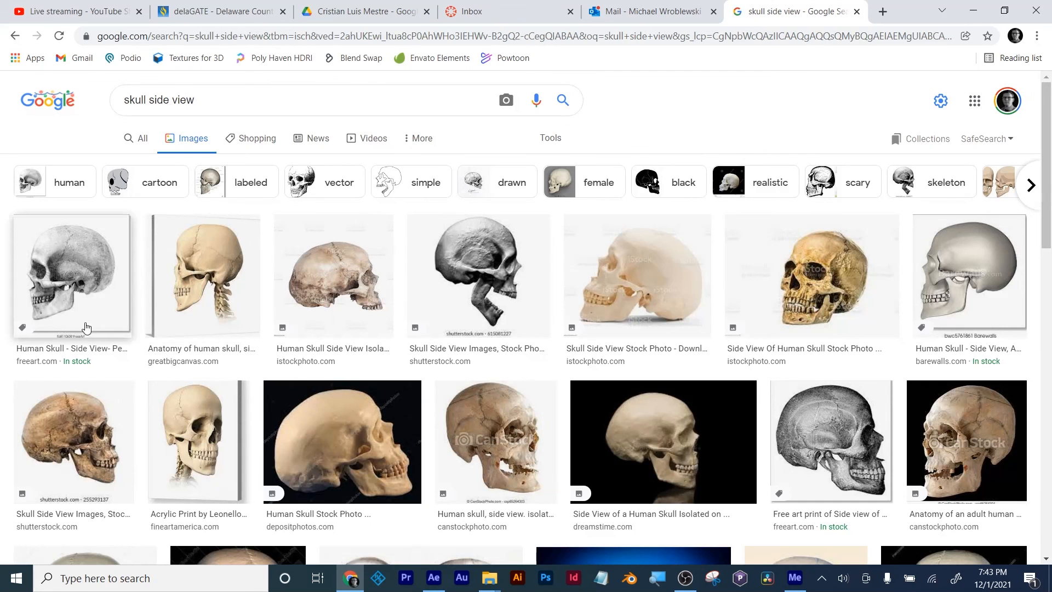
Step: Preview the open-jawed skull photo from Shutterstock in the image results and close the search tab
{"action": "left_click", "coordinate": [504, 266]}
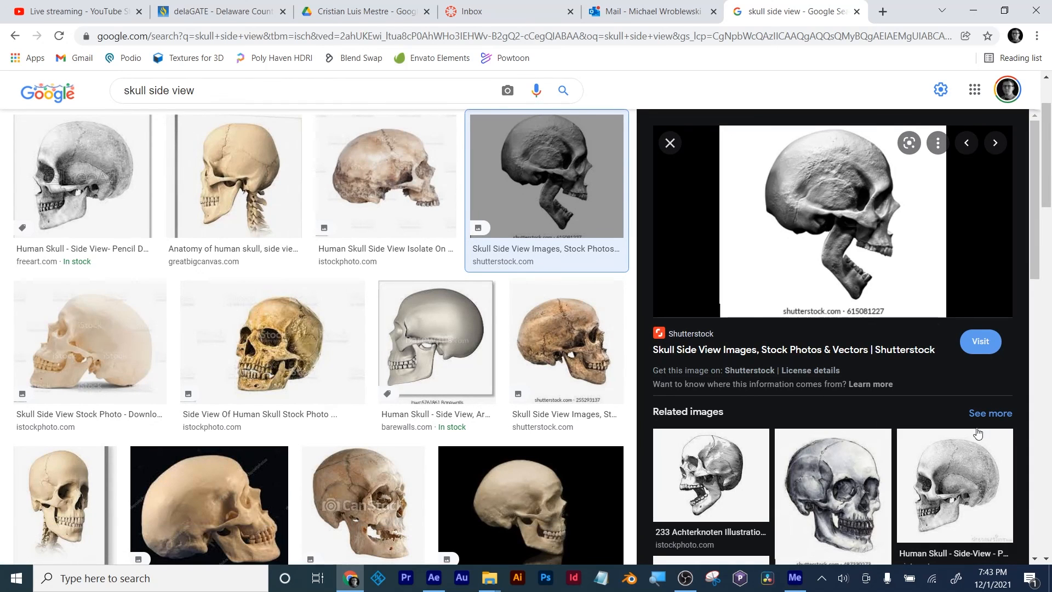
{"action": "left_click", "coordinate": [858, 12]}
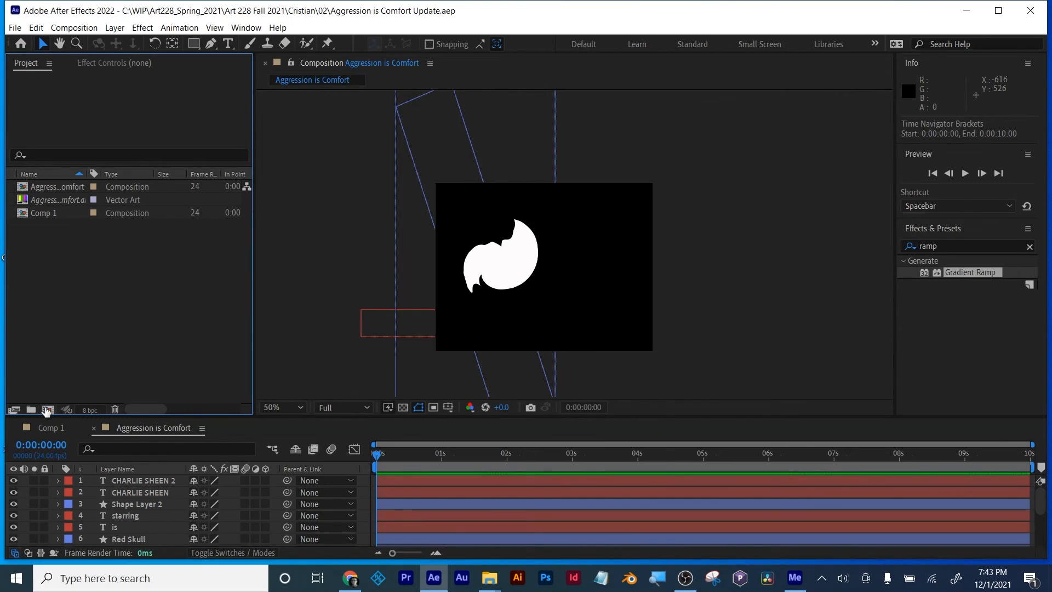
Step: Create a new 1920 × 1080 composition named Comp 2 with the HDTV 1080 24 preset and a 10-second duration
{"action": "left_click", "coordinate": [48, 410]}
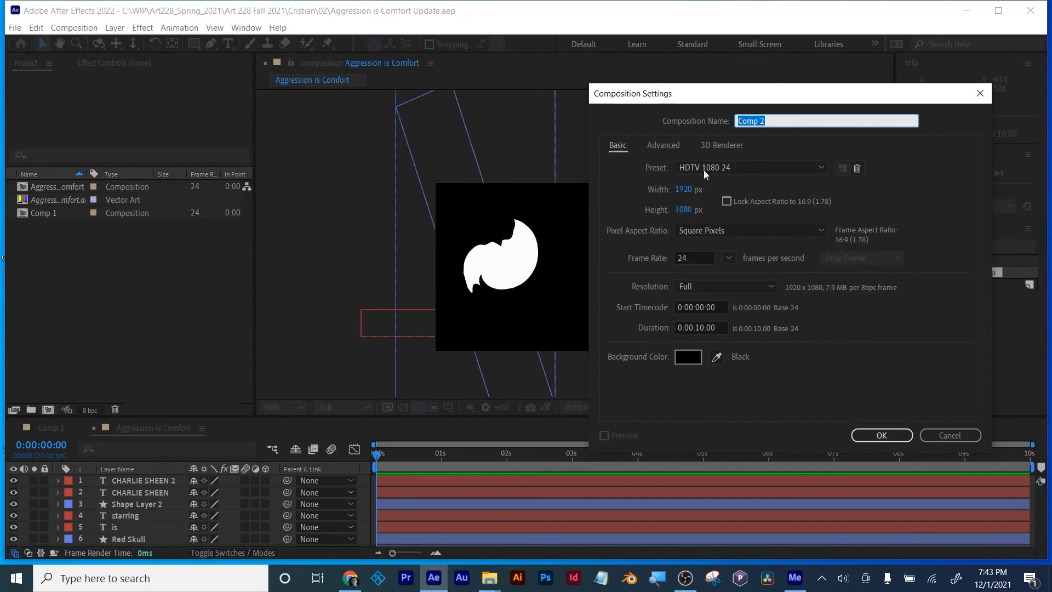
{"action": "left_click", "coordinate": [899, 437]}
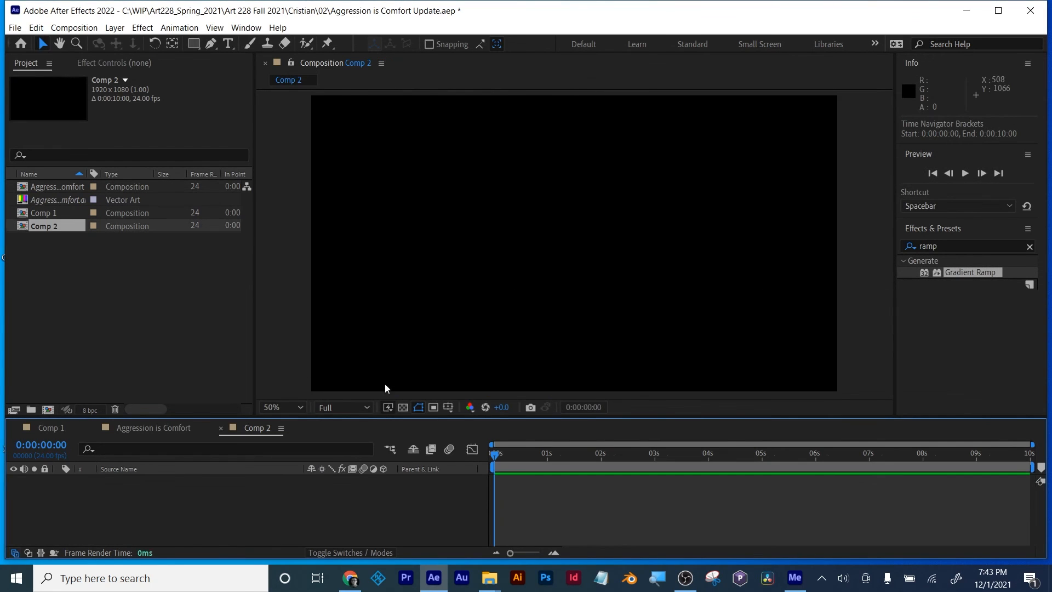
Step: Import skull.jpg from the Cristian folder and add it as a layer in Comp 2
{"action": "left_click", "coordinate": [61, 314]}
{"action": "double_click", "coordinate": [55, 276]}
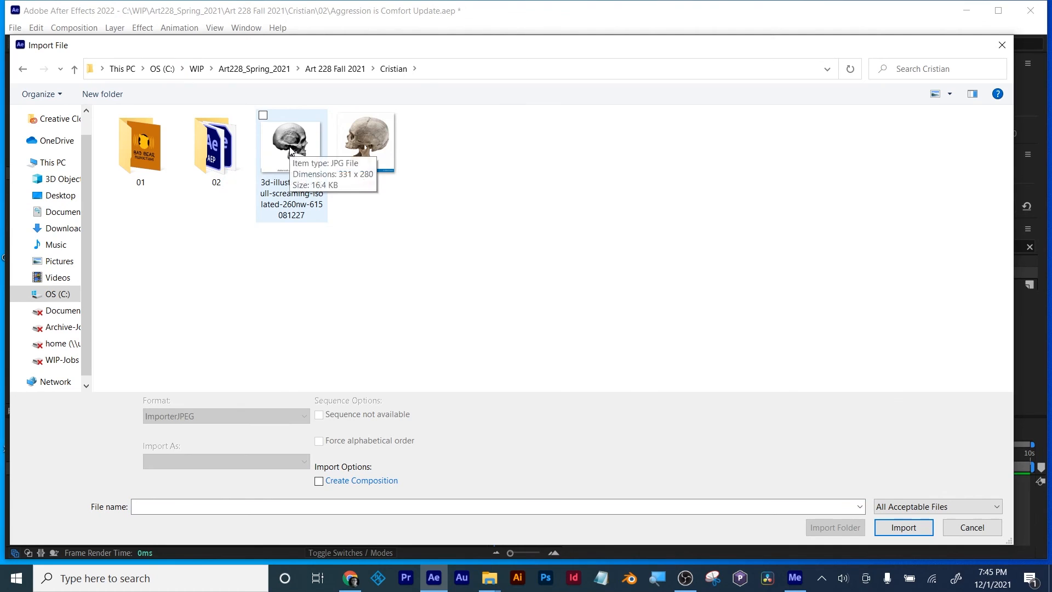
{"action": "left_click", "coordinate": [290, 151]}
{"action": "double_click", "coordinate": [361, 146]}
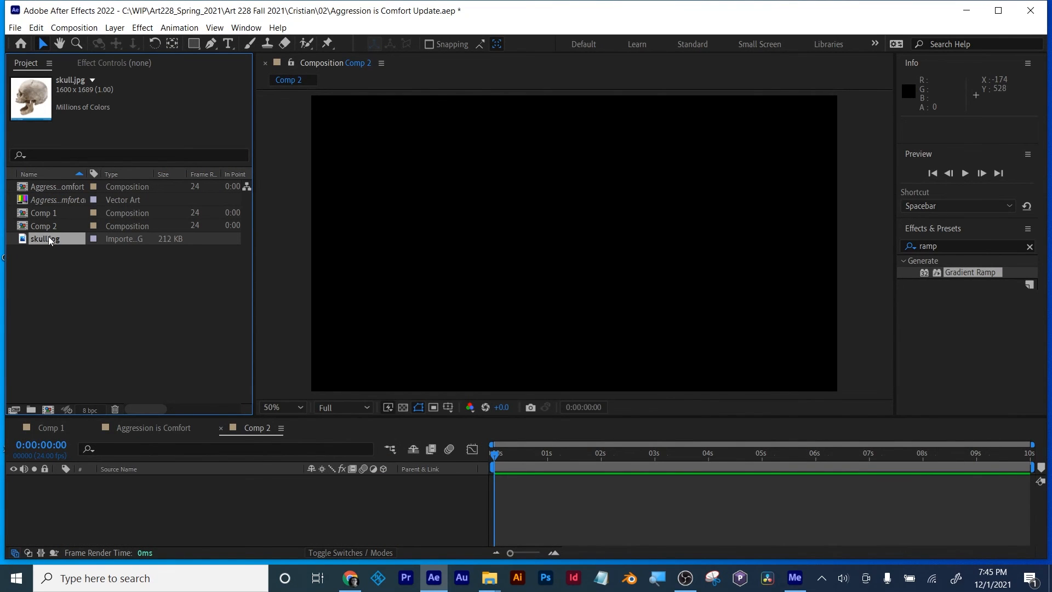
{"action": "left_click_drag", "start_coordinate": [140, 478], "coordinate": [143, 501]}
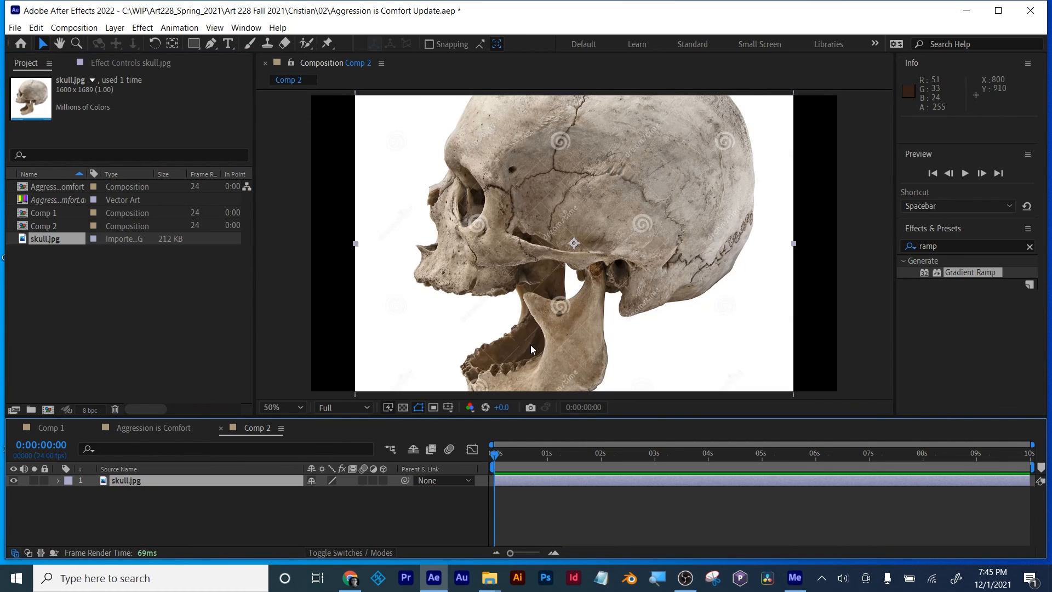
Step: Scale the skull.jpg layer to 73% and position it at 960, 586 so the whole skull fits the frame
{"action": "key", "text": "s"}
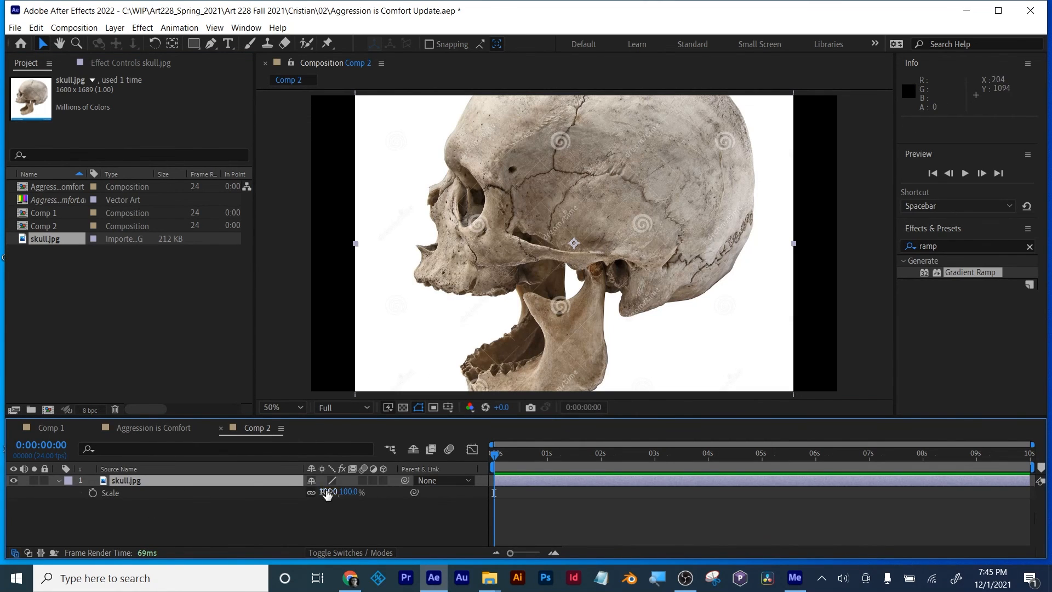
{"action": "left_click_drag", "start_coordinate": [328, 495], "coordinate": [368, 497]}
{"action": "key", "text": "p"}
{"action": "left_click_drag", "start_coordinate": [454, 418], "coordinate": [449, 454]}
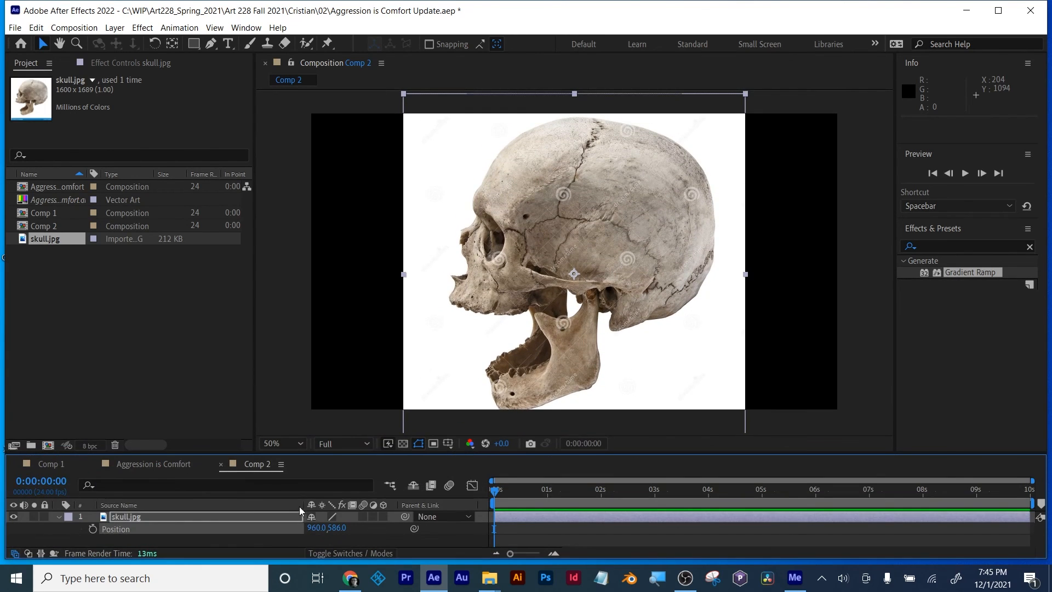
{"action": "key", "text": "s"}
{"action": "left_click_drag", "start_coordinate": [327, 528], "coordinate": [320, 527]}
{"action": "left_click", "coordinate": [564, 538]}
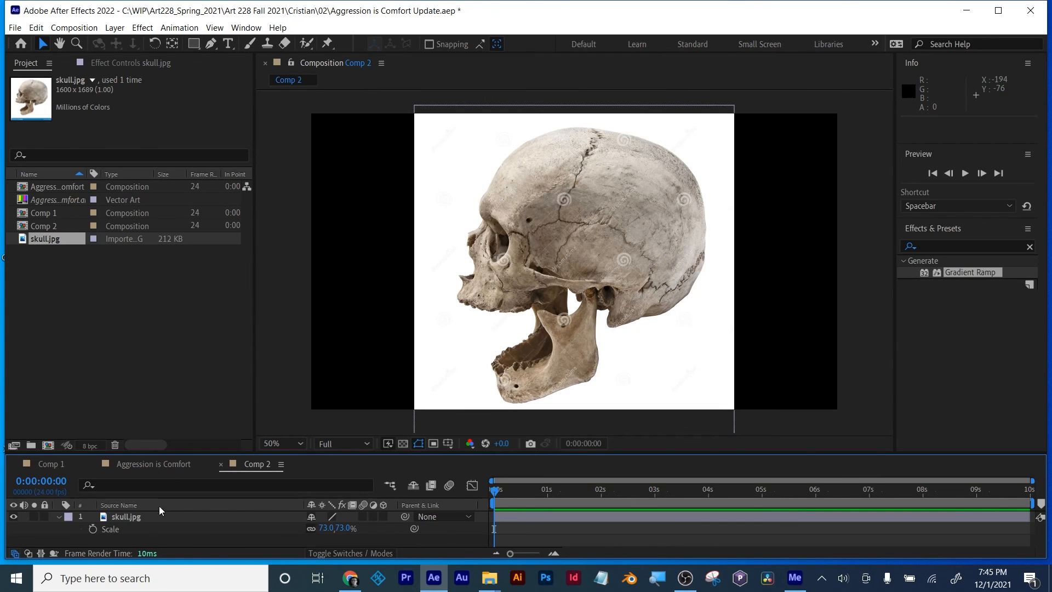
{"action": "left_click", "coordinate": [59, 517]}
Step: Draw a short trial path with the Pen tool down the front edge of the skull's upper jaw
{"action": "left_click", "coordinate": [210, 43]}
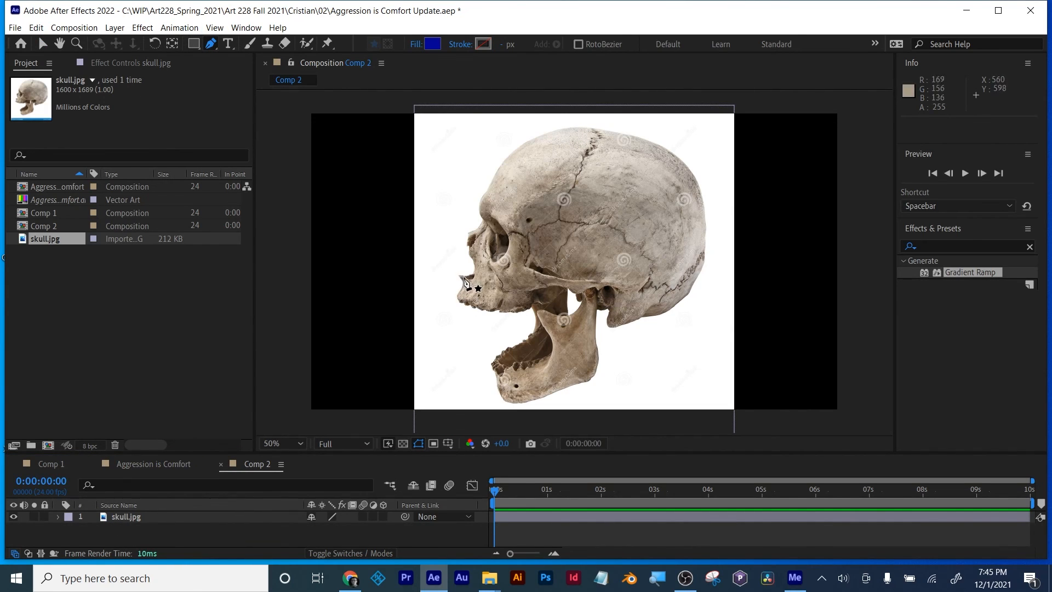
{"action": "scroll", "coordinate": [465, 283], "scroll_direction": "up", "scroll_amount": 2}
{"action": "left_click", "coordinate": [417, 275]}
{"action": "left_click", "coordinate": [425, 297]}
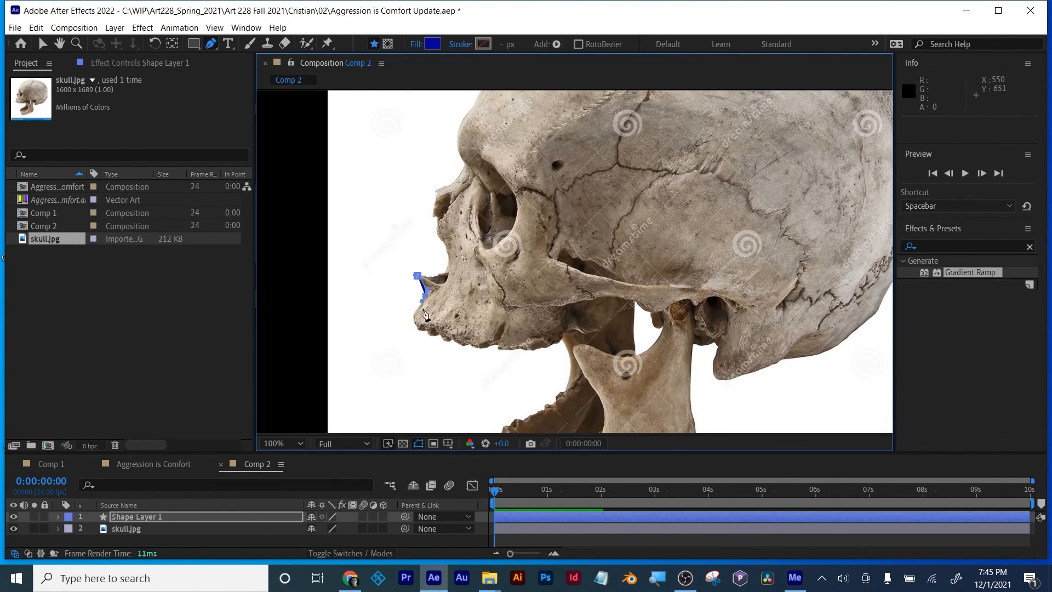
{"action": "left_click", "coordinate": [414, 318]}
{"action": "left_click", "coordinate": [419, 327]}
Step: Set the shape's fill to None and its stroke to Solid Color
{"action": "left_click", "coordinate": [415, 45]}
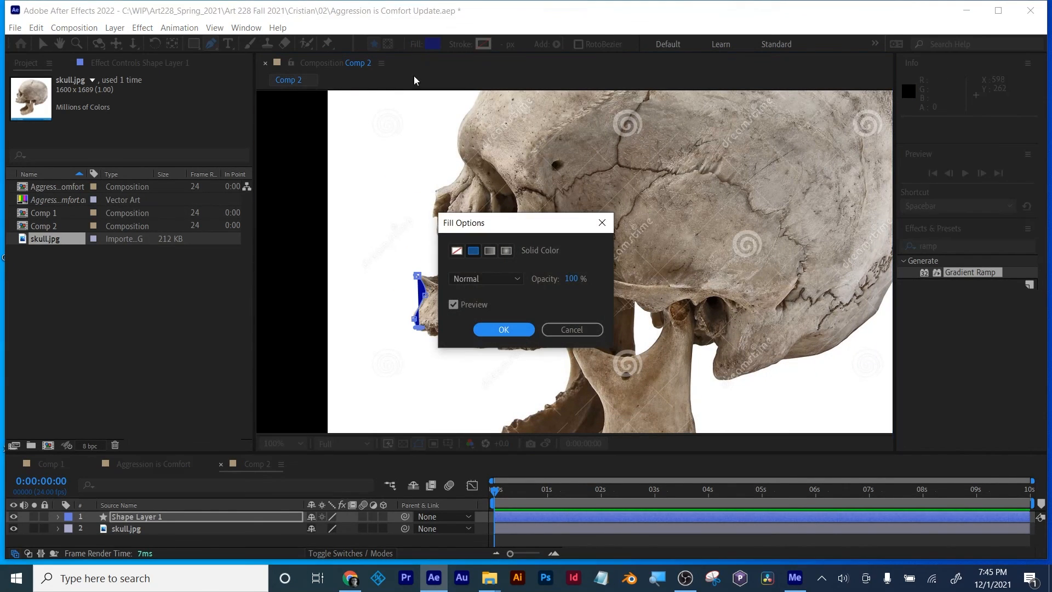
{"action": "left_click", "coordinate": [455, 250]}
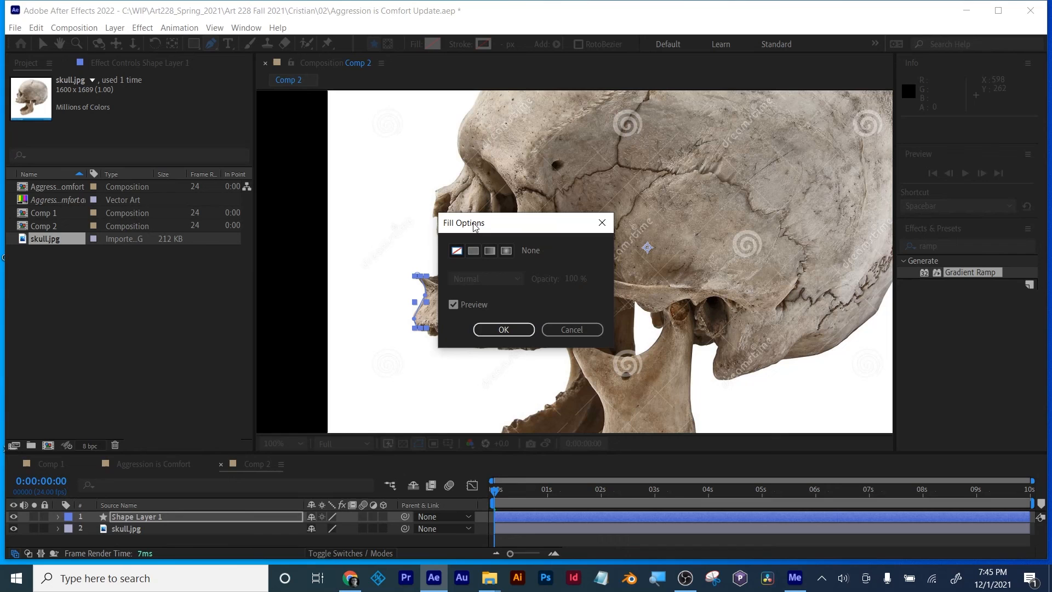
{"action": "left_click", "coordinate": [501, 330]}
{"action": "left_click", "coordinate": [469, 45]}
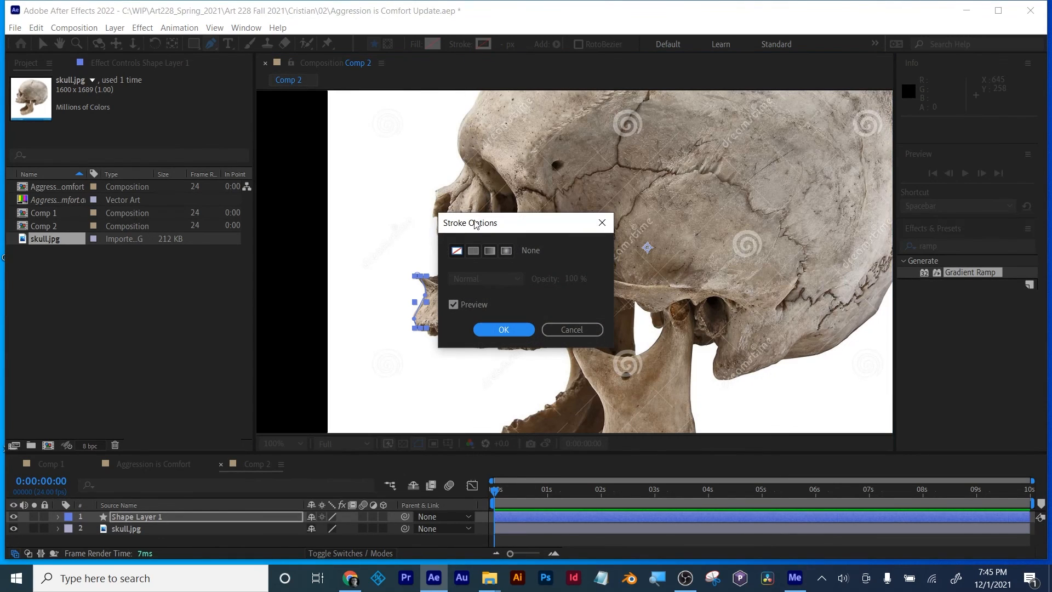
{"action": "left_click", "coordinate": [472, 251]}
{"action": "left_click", "coordinate": [501, 329]}
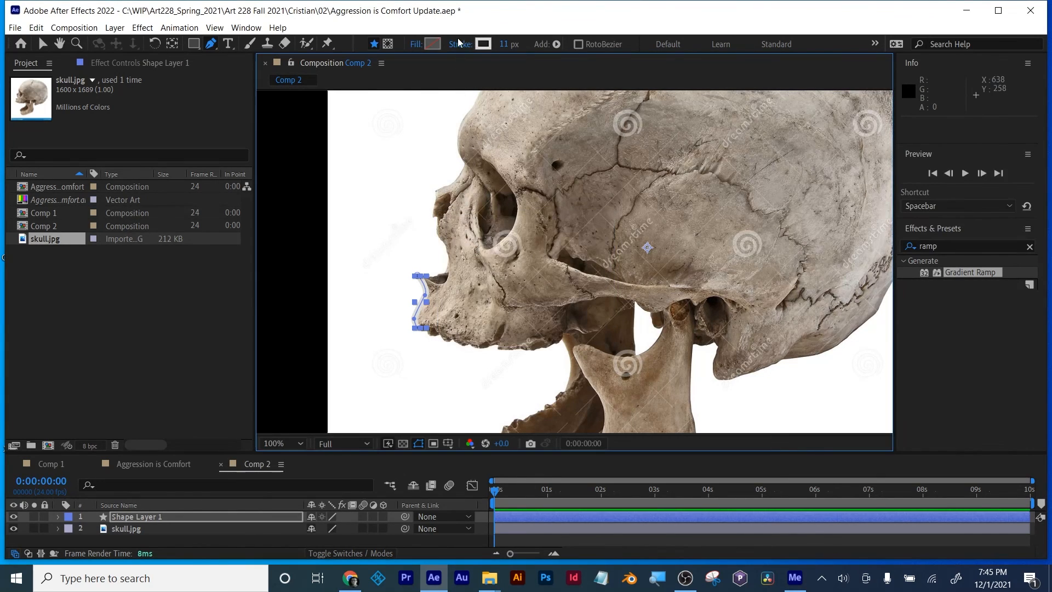
Step: Change the stroke color to saturated blue and its width to 3 px
{"action": "left_click", "coordinate": [484, 44]}
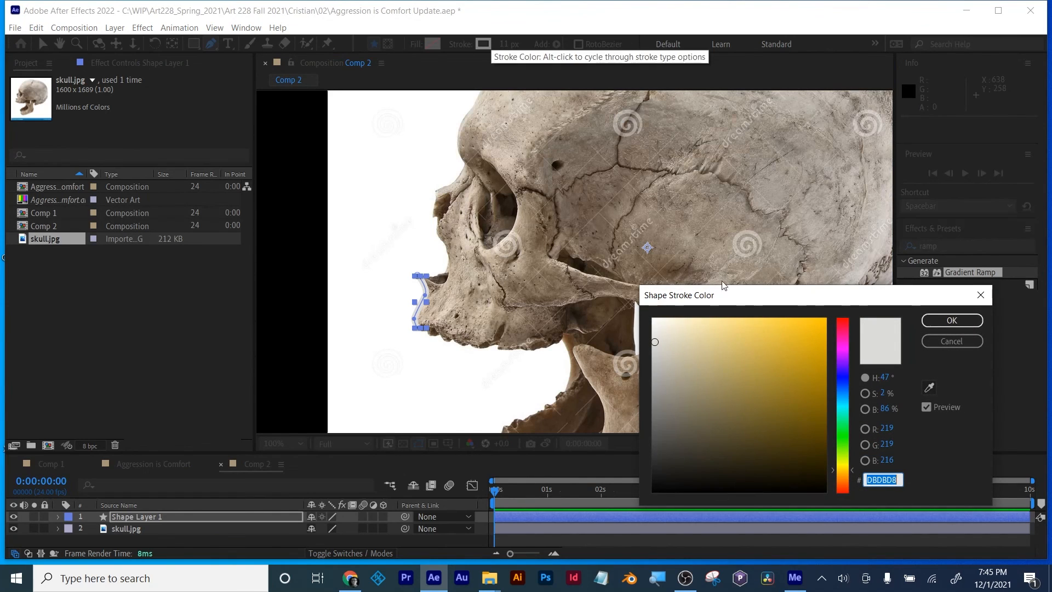
{"action": "left_click", "coordinate": [844, 441]}
{"action": "left_click", "coordinate": [842, 381]}
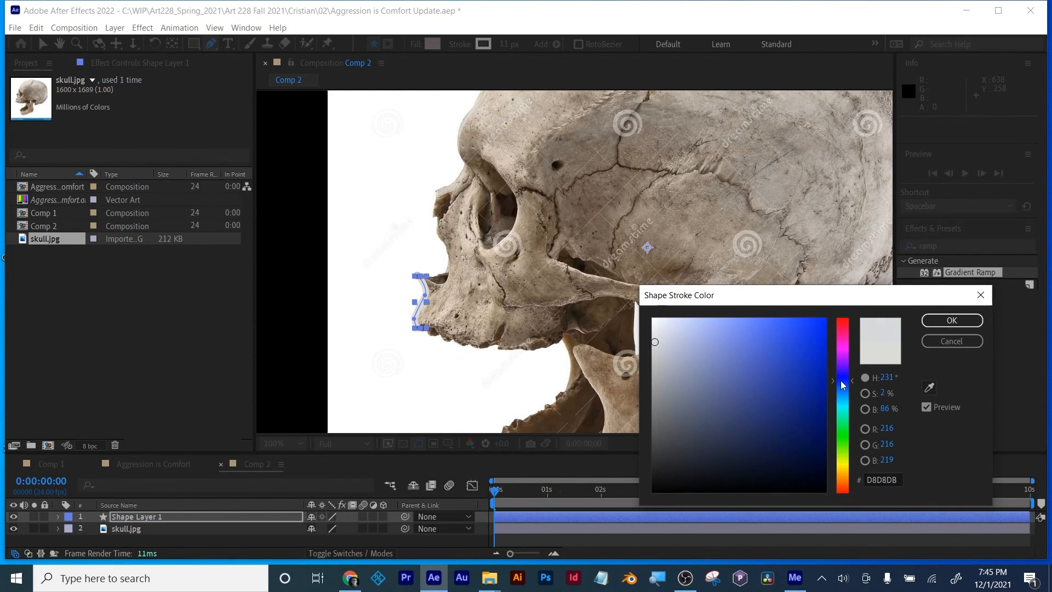
{"action": "left_click", "coordinate": [826, 325]}
{"action": "left_click", "coordinate": [943, 320]}
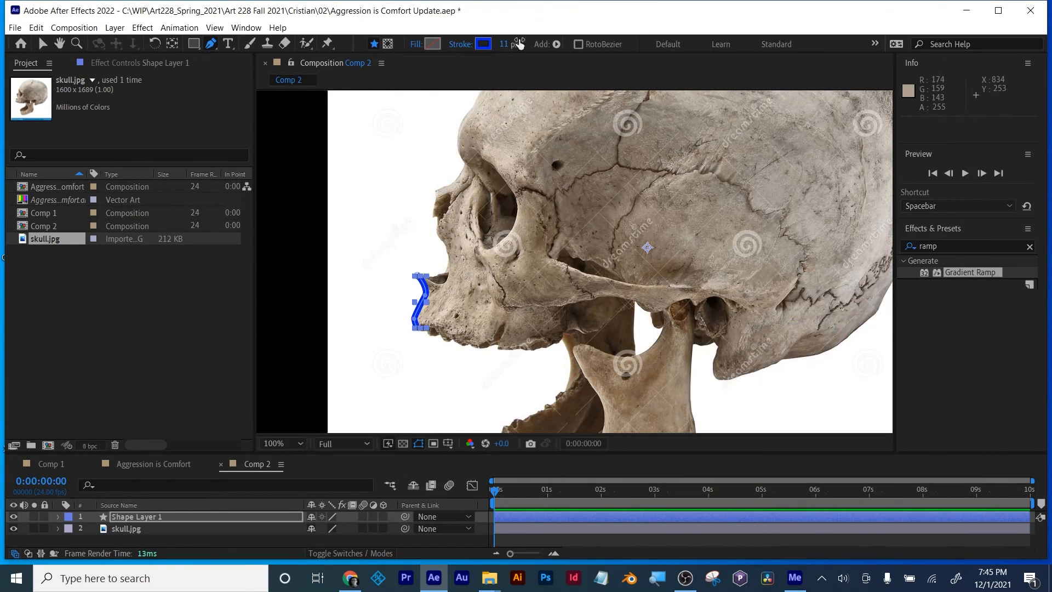
{"action": "left_click_drag", "start_coordinate": [514, 45], "coordinate": [509, 45]}
Step: Delete the shape layer that holds the trial path on the upper jaw
{"action": "scroll", "coordinate": [424, 341], "scroll_direction": "up", "scroll_amount": 1}
{"action": "left_click_drag", "start_coordinate": [424, 341], "coordinate": [522, 273]}
{"action": "left_click", "coordinate": [383, 337]}
{"action": "left_click", "coordinate": [153, 517]}
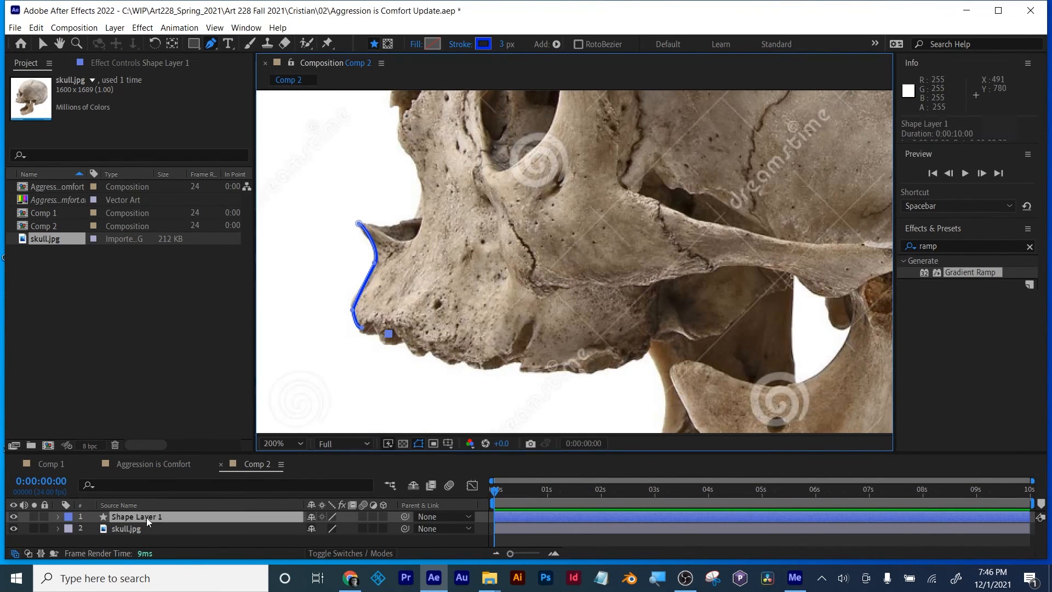
{"action": "key", "text": "Delete"}
Step: Start a new Pen outline at the pointed bone below the nose and trace down to the first upper teeth
{"action": "left_click_drag", "start_coordinate": [358, 223], "coordinate": [362, 224]}
{"action": "left_click", "coordinate": [372, 251]}
{"action": "left_click_drag", "start_coordinate": [369, 281], "coordinate": [363, 288]}
{"action": "left_click", "coordinate": [354, 307]}
{"action": "left_click", "coordinate": [357, 327]}
{"action": "left_click", "coordinate": [366, 334]}
{"action": "left_click", "coordinate": [389, 334]}
{"action": "left_click", "coordinate": [389, 344]}
{"action": "left_click", "coordinate": [400, 345]}
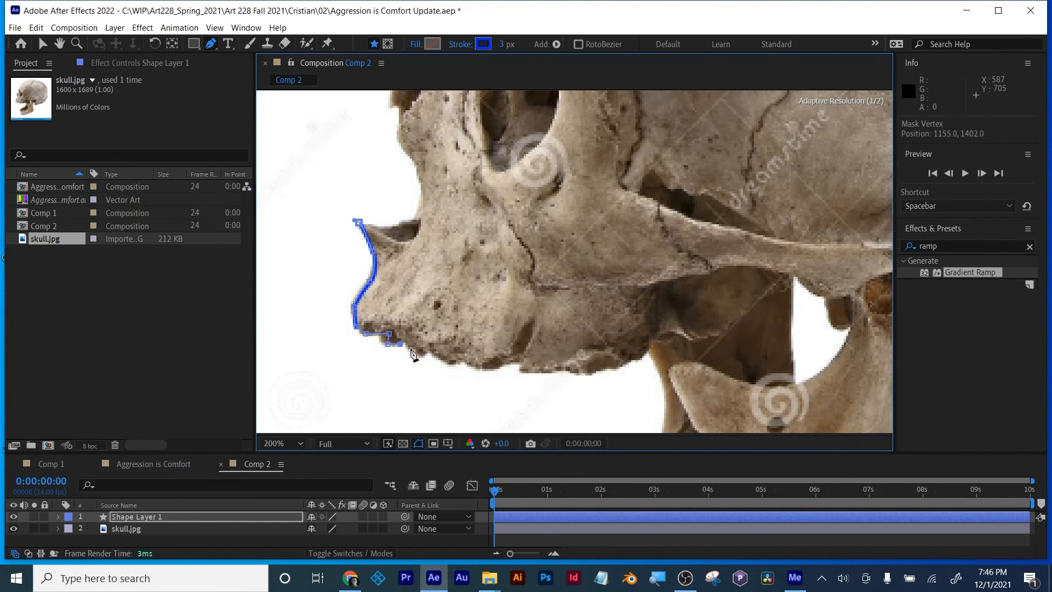
Step: Continue the outline along the lower edge of the upper teeth and across the rear of the upper jaw
{"action": "left_click", "coordinate": [420, 354]}
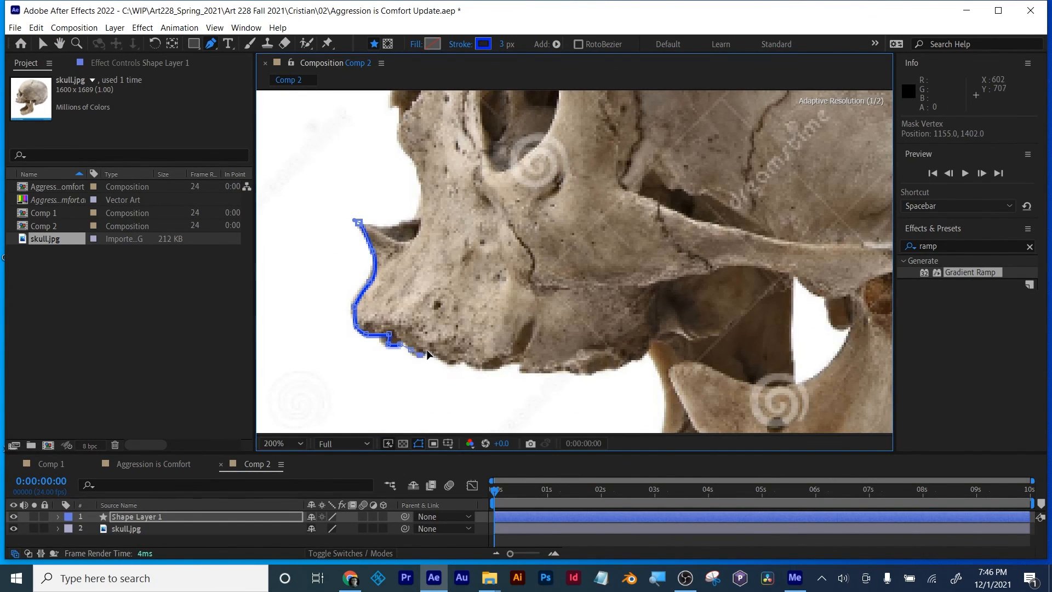
{"action": "left_click", "coordinate": [453, 366]}
{"action": "left_click", "coordinate": [464, 364]}
{"action": "left_click", "coordinate": [478, 371]}
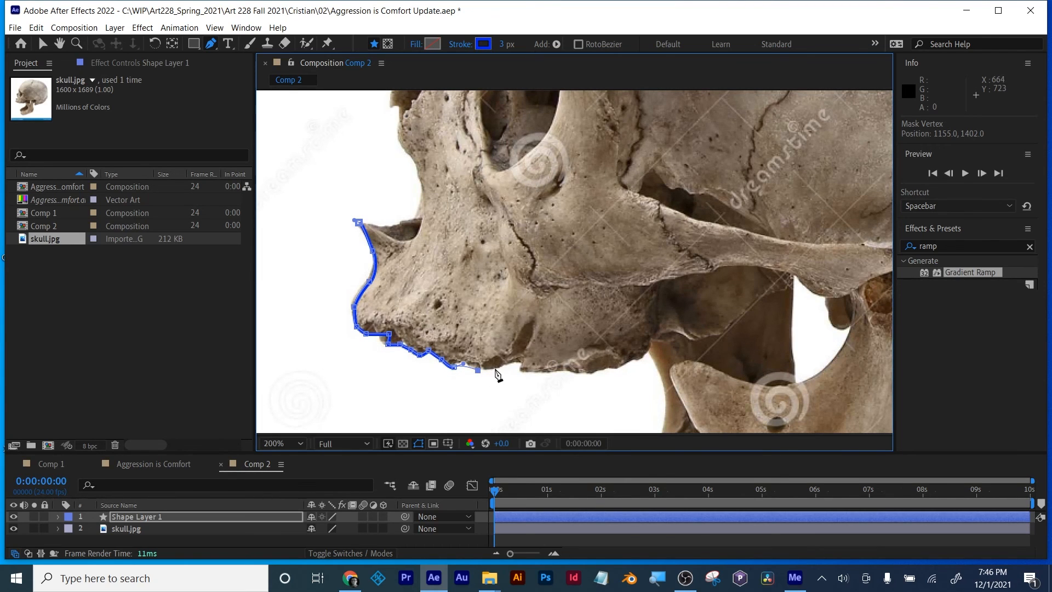
{"action": "left_click", "coordinate": [554, 372]}
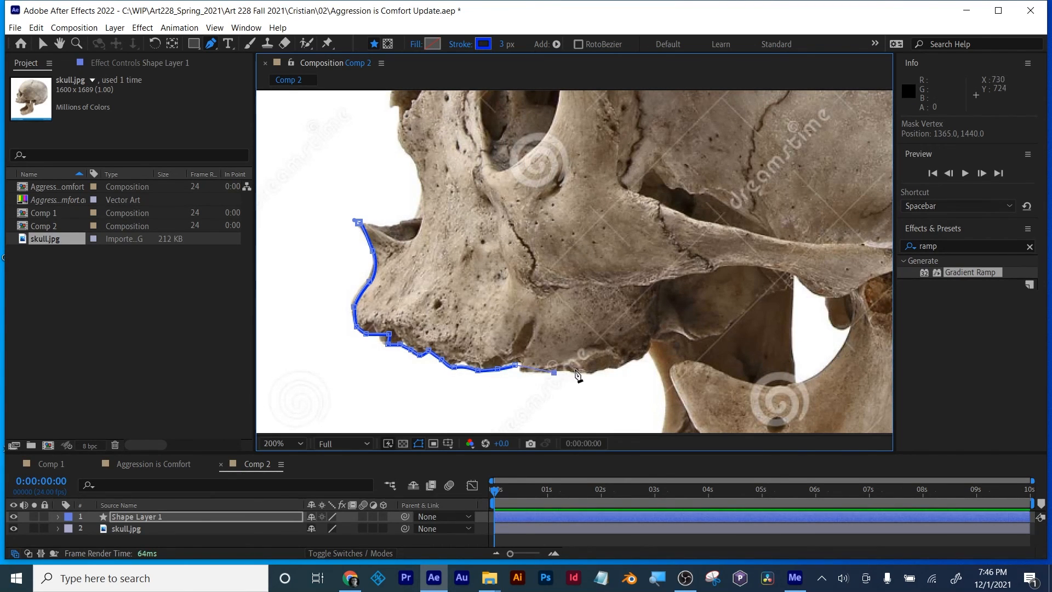
{"action": "left_click", "coordinate": [596, 369]}
{"action": "left_click", "coordinate": [630, 359]}
{"action": "left_click", "coordinate": [655, 350]}
{"action": "left_click", "coordinate": [665, 334]}
{"action": "left_click", "coordinate": [696, 338]}
{"action": "left_click", "coordinate": [719, 333]}
Step: Extend the outline beneath the cheekbone and over the top of the lower jaw's joint
{"action": "left_click_drag", "start_coordinate": [757, 306], "coordinate": [558, 277]}
{"action": "left_click", "coordinate": [559, 271]}
{"action": "left_click", "coordinate": [591, 262]}
{"action": "left_click", "coordinate": [626, 263]}
{"action": "left_click", "coordinate": [657, 266]}
{"action": "left_click", "coordinate": [677, 252]}
{"action": "left_click", "coordinate": [715, 242]}
{"action": "left_click", "coordinate": [716, 253]}
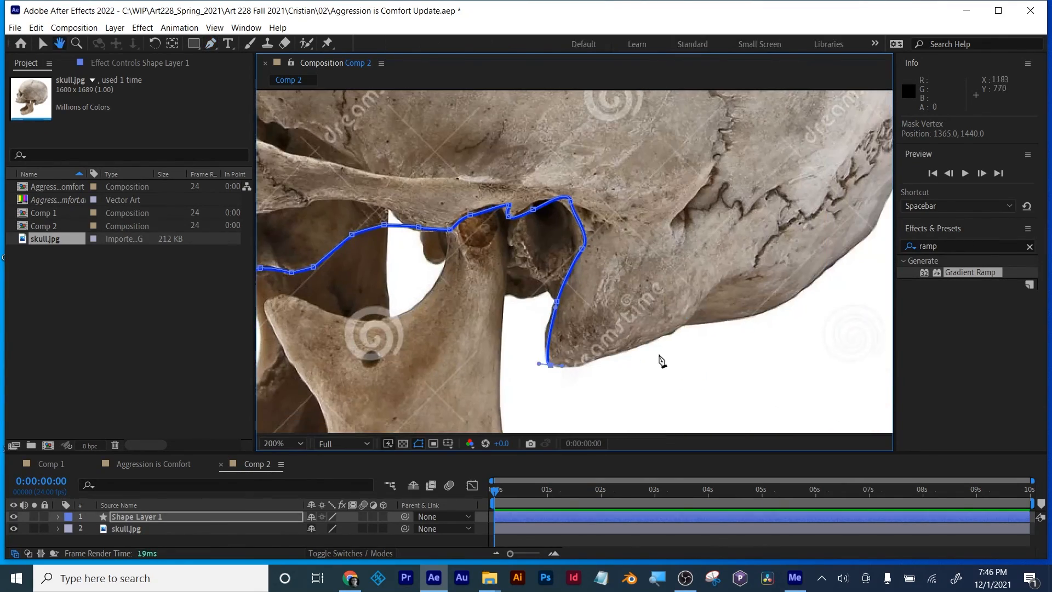
Step: Carry the outline around the skull's base and up the rounded back of the head toward the crown
{"action": "left_click_drag", "start_coordinate": [680, 328], "coordinate": [737, 317]}
{"action": "left_click_drag", "start_coordinate": [822, 280], "coordinate": [871, 242]}
{"action": "left_click_drag", "start_coordinate": [835, 200], "coordinate": [587, 328]}
{"action": "left_click_drag", "start_coordinate": [682, 167], "coordinate": [683, 103]}
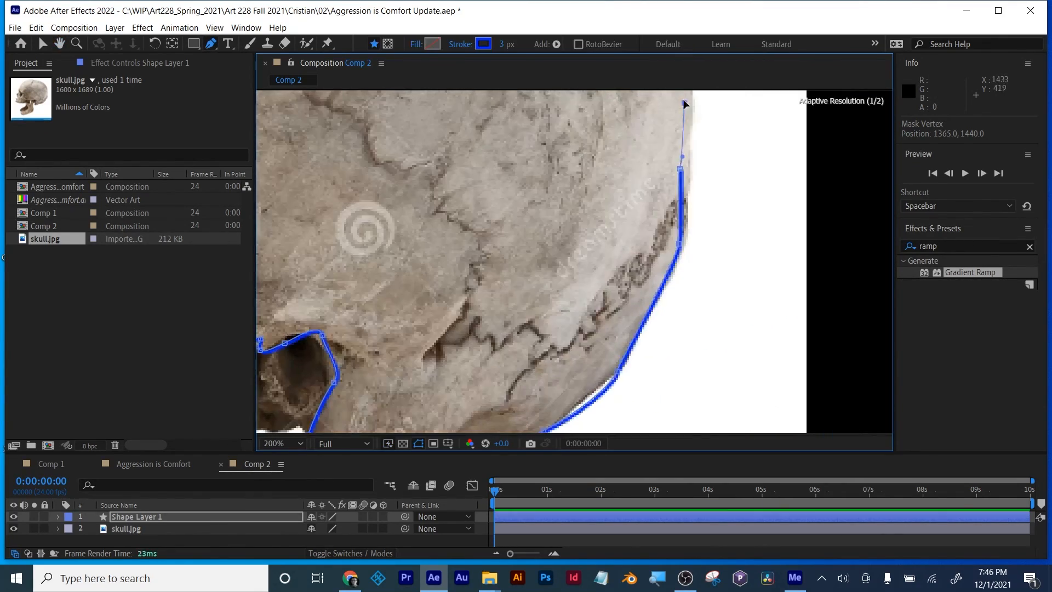
{"action": "left_click_drag", "start_coordinate": [609, 141], "coordinate": [651, 381]}
{"action": "left_click_drag", "start_coordinate": [471, 163], "coordinate": [255, 116]}
Step: Trace the outline over the crown and forward down the forehead
{"action": "scroll", "coordinate": [747, 365], "scroll_direction": "down", "scroll_amount": 2}
{"action": "scroll", "coordinate": [622, 305], "scroll_direction": "up", "scroll_amount": 2}
{"action": "key", "text": "space"}
{"action": "left_click_drag", "start_coordinate": [622, 306], "coordinate": [572, 148]}
{"action": "left_click_drag", "start_coordinate": [309, 269], "coordinate": [394, 267]}
{"action": "left_click_drag", "start_coordinate": [388, 266], "coordinate": [311, 378]}
{"action": "left_click_drag", "start_coordinate": [311, 378], "coordinate": [588, 143]}
Step: Trace the brow and nasal edge down to the pointed bone below the nose and close the outline
{"action": "left_click_drag", "start_coordinate": [558, 200], "coordinate": [556, 218]}
{"action": "left_click_drag", "start_coordinate": [574, 253], "coordinate": [579, 260]}
{"action": "left_click_drag", "start_coordinate": [565, 275], "coordinate": [556, 279]}
{"action": "left_click", "coordinate": [514, 306]}
{"action": "left_click_drag", "start_coordinate": [655, 333], "coordinate": [678, 169]}
{"action": "left_click_drag", "start_coordinate": [540, 155], "coordinate": [556, 252]}
{"action": "left_click_drag", "start_coordinate": [563, 290], "coordinate": [477, 286]}
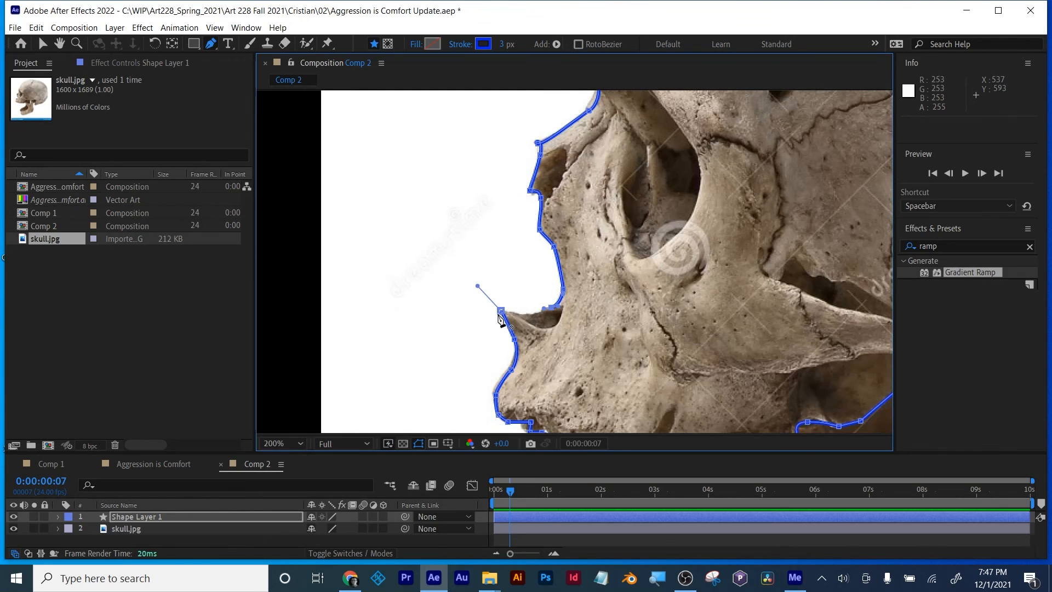
{"action": "left_click", "coordinate": [500, 309]}
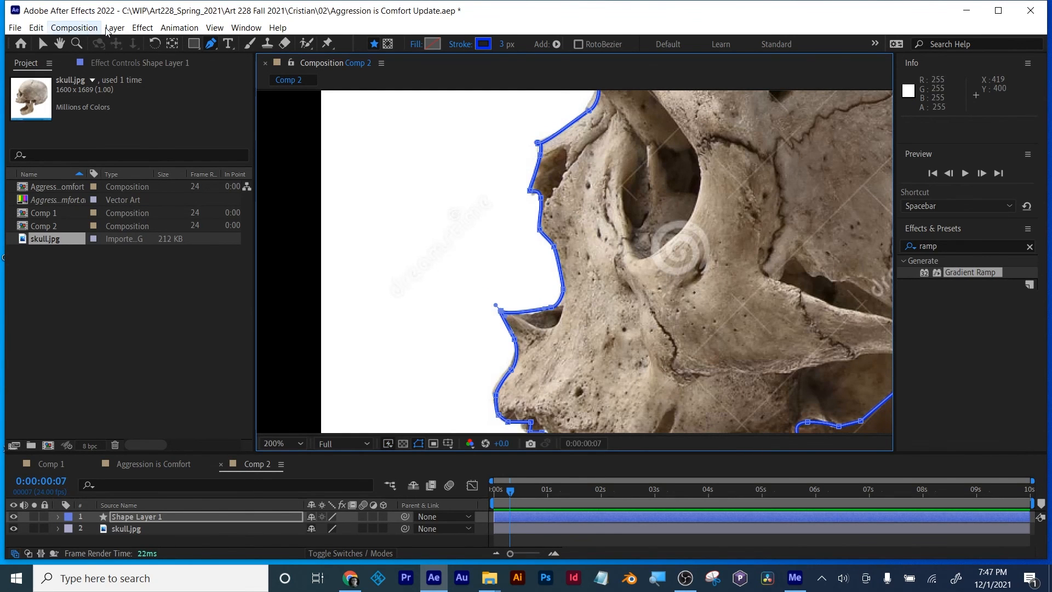
{"action": "left_click", "coordinate": [123, 31]}
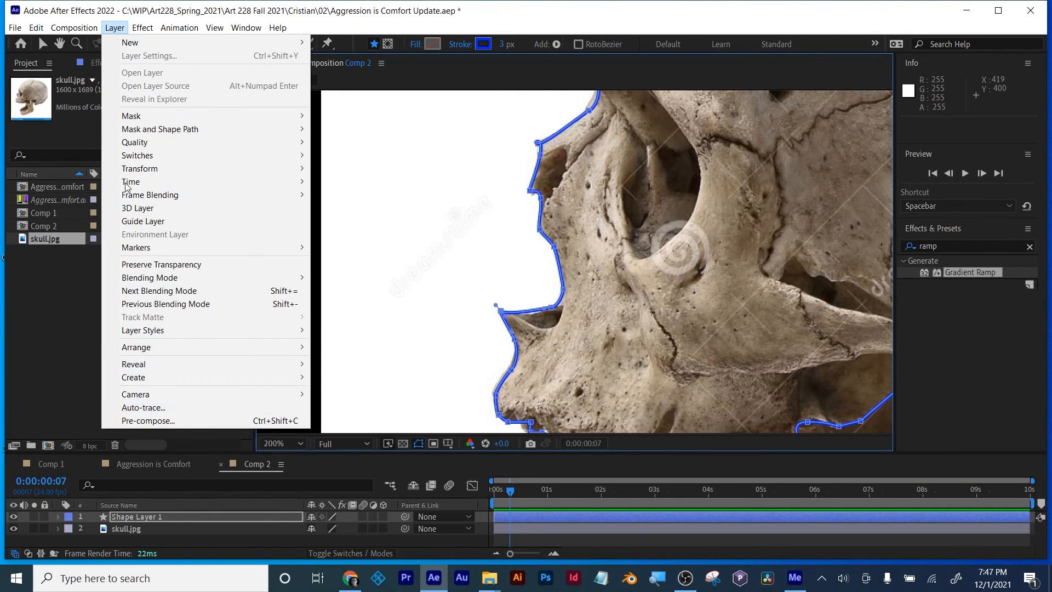
{"action": "left_click", "coordinate": [129, 4]}
{"action": "scroll", "coordinate": [652, 258], "scroll_direction": "down", "scroll_amount": 1}
{"action": "key", "text": "space"}
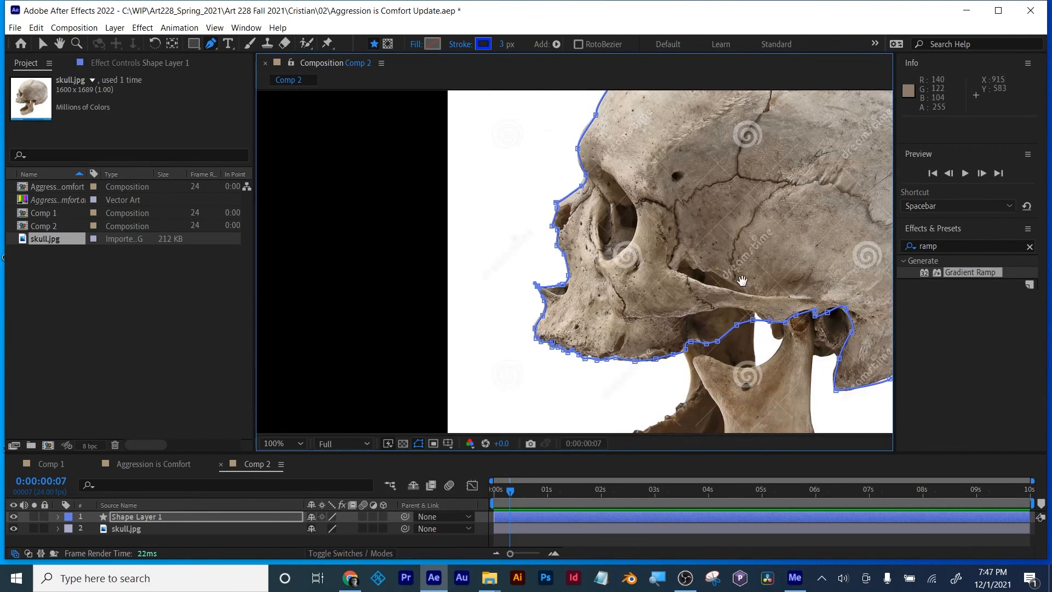
{"action": "left_click_drag", "start_coordinate": [735, 283], "coordinate": [594, 324]}
{"action": "scroll", "coordinate": [619, 296], "scroll_direction": "down", "scroll_amount": 1}
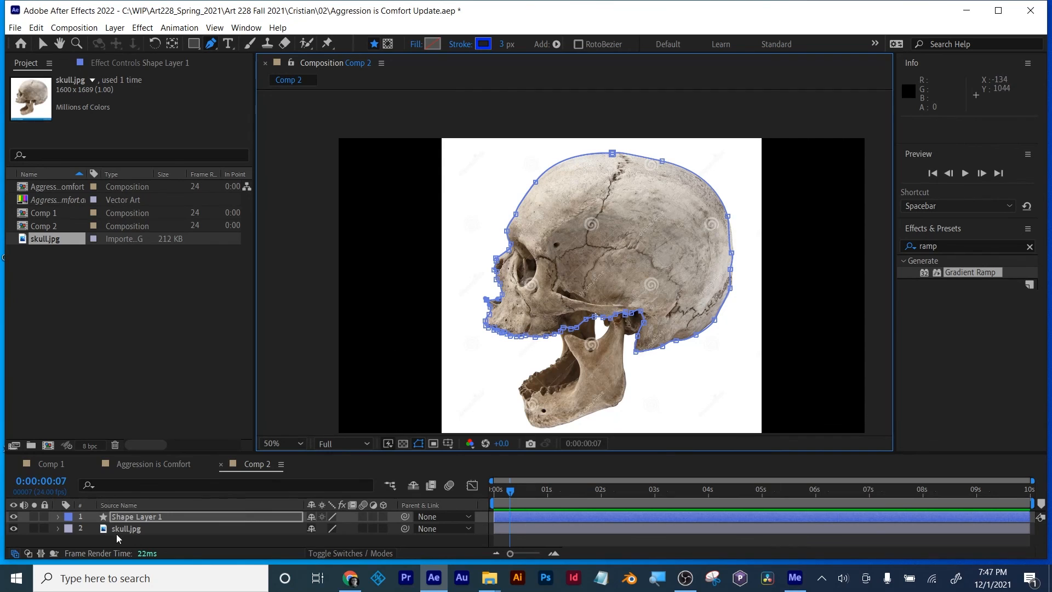
Step: Rename the outline's shape layer as skull top and collapse its properties
{"action": "left_click", "coordinate": [125, 518]}
{"action": "key", "text": "s"}
{"action": "key", "text": "Return"}
{"action": "type", "text": "skull top"}
{"action": "key", "text": "Return"}
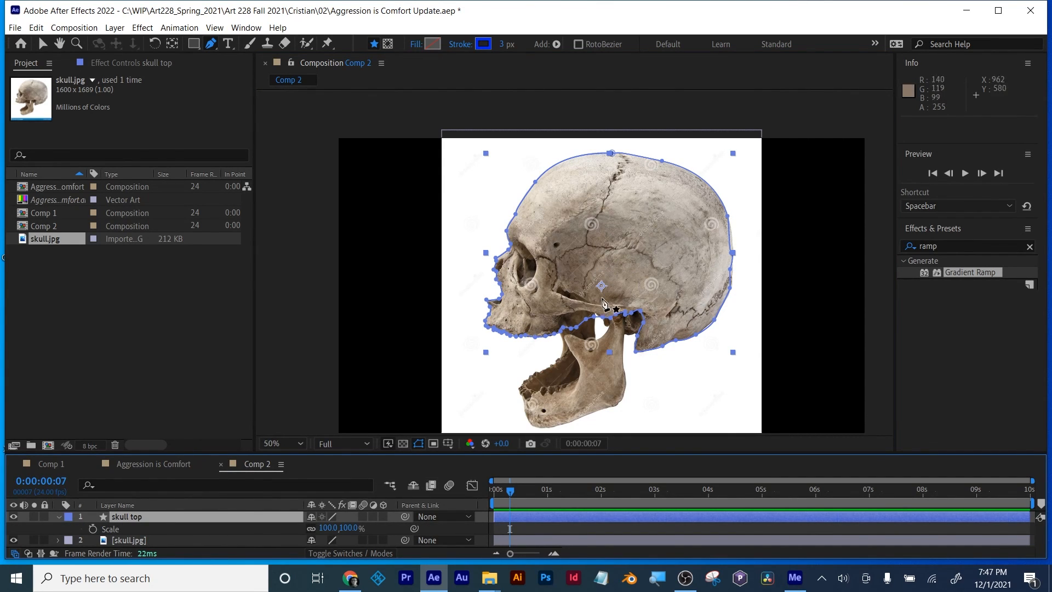
{"action": "left_click", "coordinate": [58, 516]}
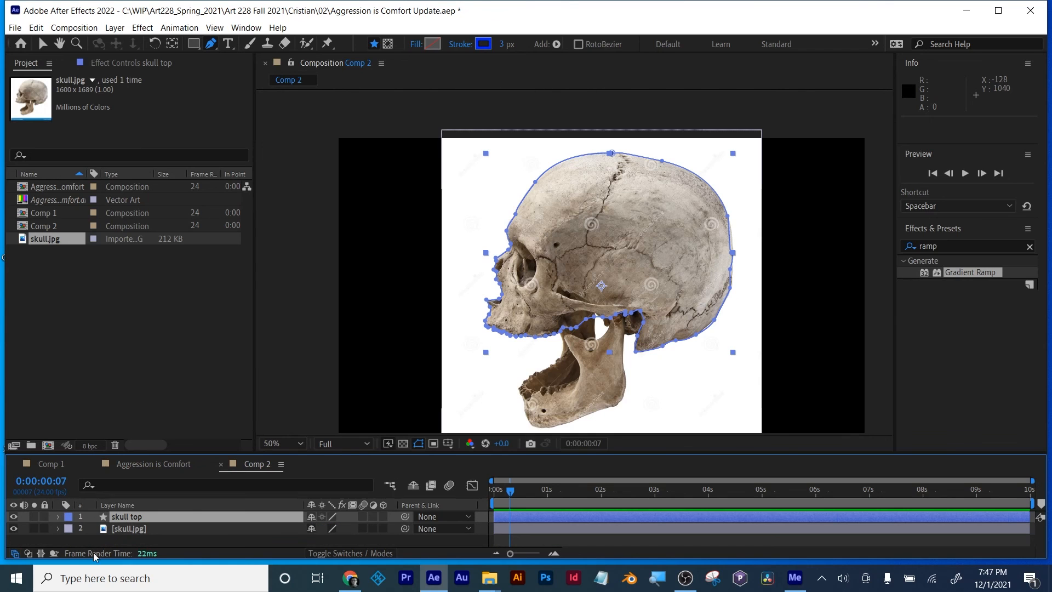
Step: Start a new jaw outline beneath the cheekbone and trace its front edge past the lower teeth and down to the chin
{"action": "left_click", "coordinate": [170, 542]}
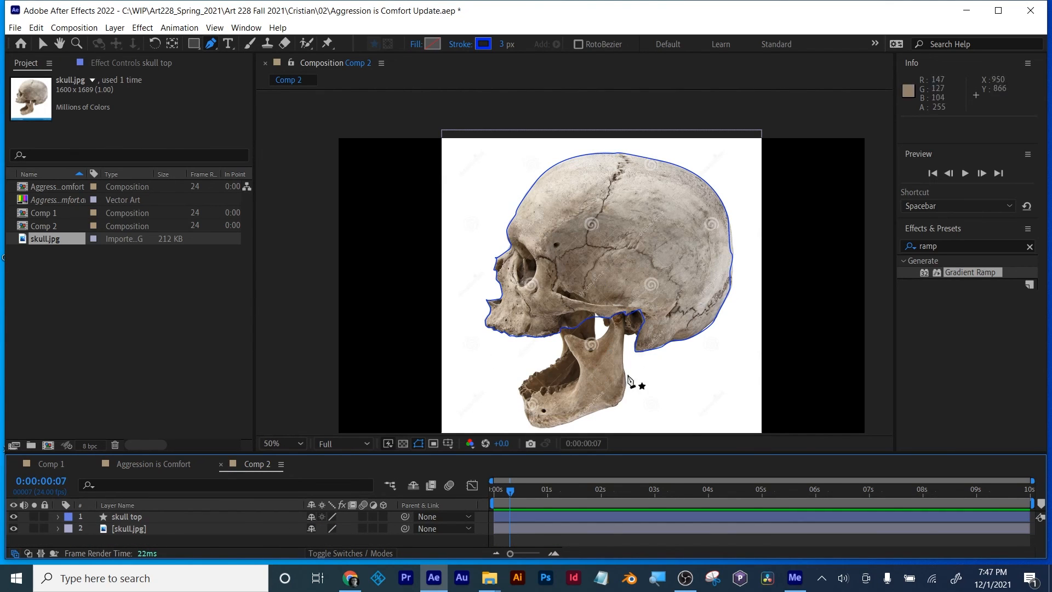
{"action": "scroll", "coordinate": [586, 376], "scroll_direction": "up", "scroll_amount": 1}
{"action": "left_click_drag", "start_coordinate": [645, 368], "coordinate": [716, 217]}
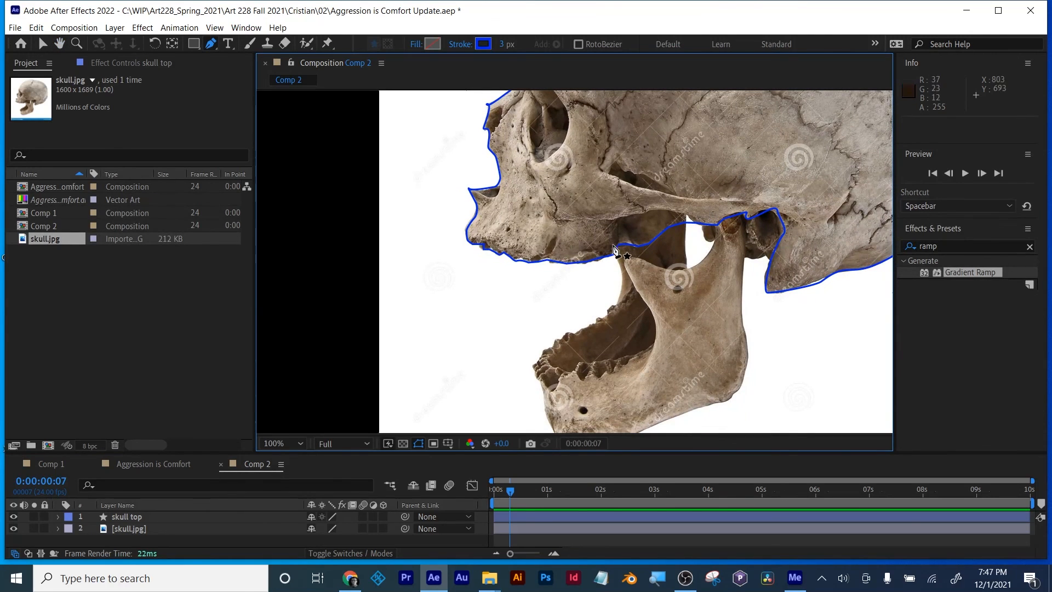
{"action": "left_click_drag", "start_coordinate": [610, 210], "coordinate": [615, 223]}
{"action": "left_click", "coordinate": [623, 283]}
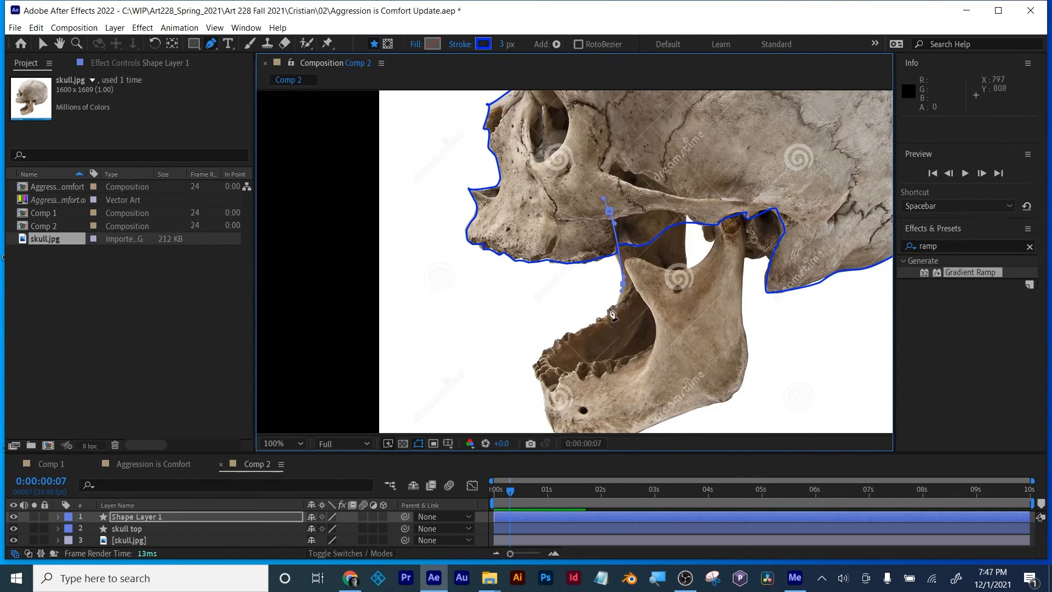
{"action": "left_click", "coordinate": [599, 315]}
{"action": "left_click", "coordinate": [555, 338]}
{"action": "left_click", "coordinate": [534, 358]}
{"action": "left_click_drag", "start_coordinate": [546, 392], "coordinate": [542, 313]}
{"action": "left_click", "coordinate": [571, 366]}
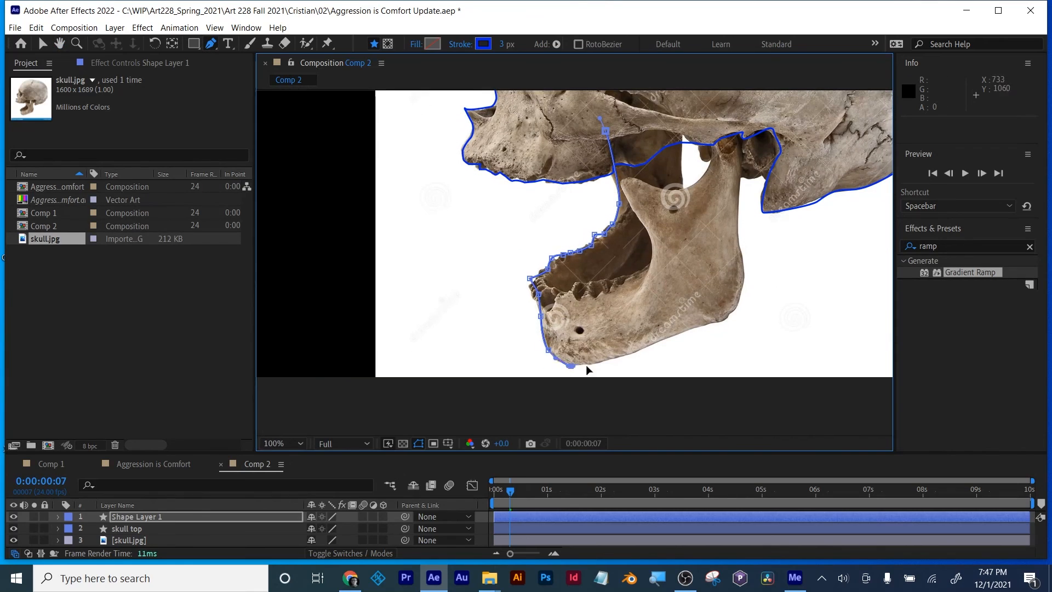
Step: Trace the jaw's underside, rear edge, joint and upper notch, and close the outline beneath the cheekbone
{"action": "left_click", "coordinate": [644, 347]}
{"action": "left_click", "coordinate": [708, 326]}
{"action": "left_click", "coordinate": [738, 140]}
{"action": "left_click", "coordinate": [717, 142]}
{"action": "left_click_drag", "start_coordinate": [708, 170], "coordinate": [686, 178]}
{"action": "left_click_drag", "start_coordinate": [680, 190], "coordinate": [655, 189]}
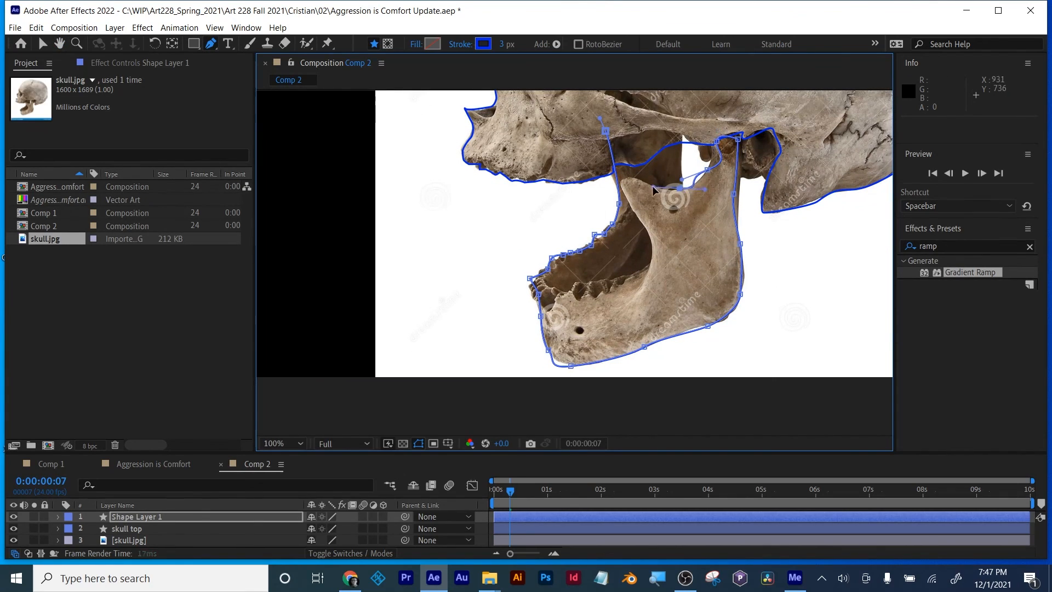
{"action": "left_click", "coordinate": [681, 162]}
{"action": "left_click", "coordinate": [683, 129]}
{"action": "left_click", "coordinate": [606, 131]}
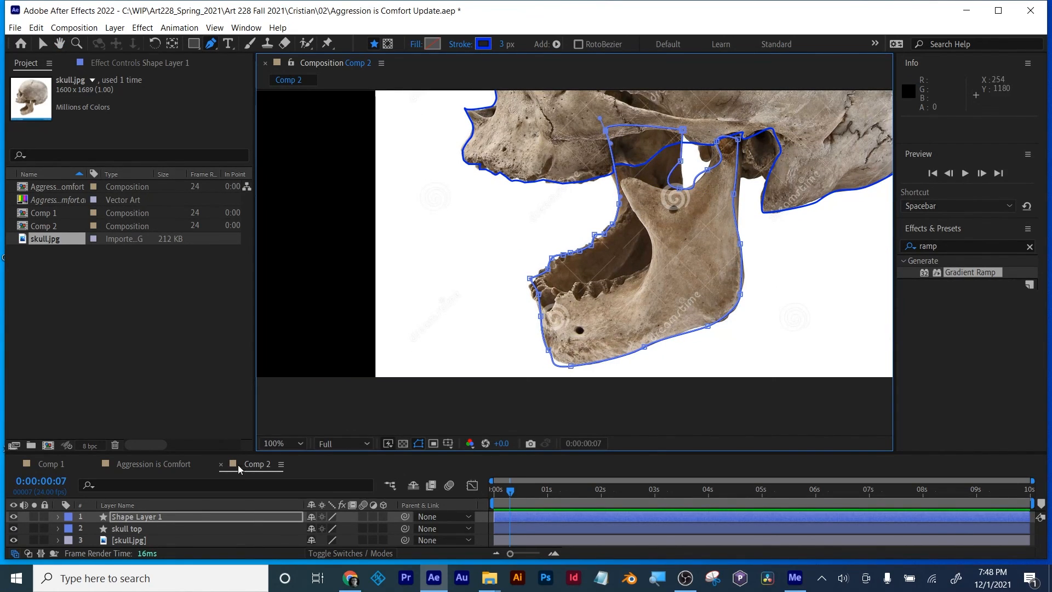
Step: Rename the jaw outline's layer as skull jaw and hide the skull.jpg reference layer
{"action": "type", "text": "skull jaw"}
{"action": "key", "text": "Return"}
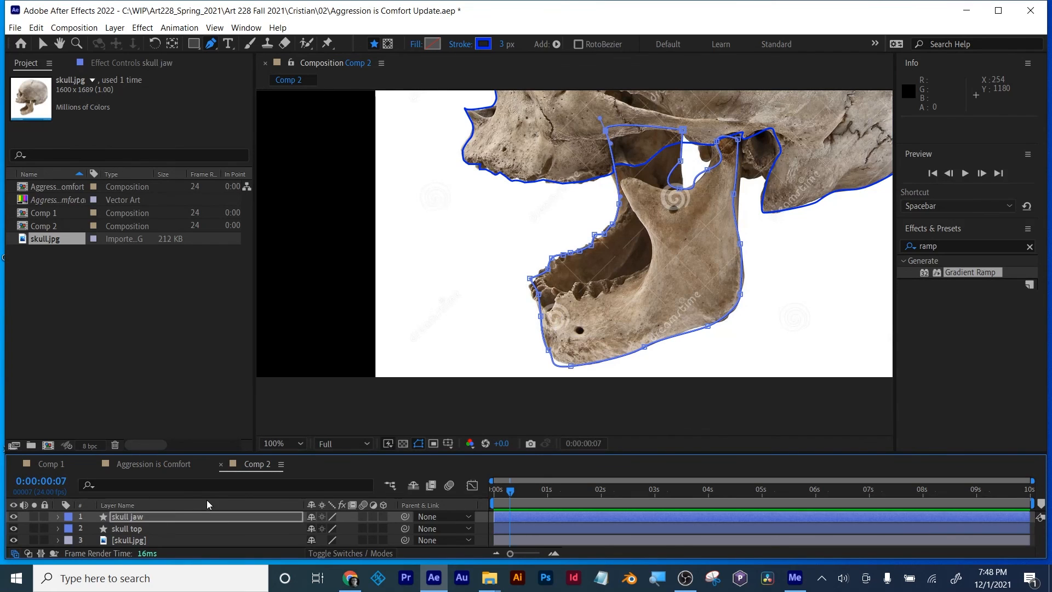
{"action": "left_click", "coordinate": [13, 540]}
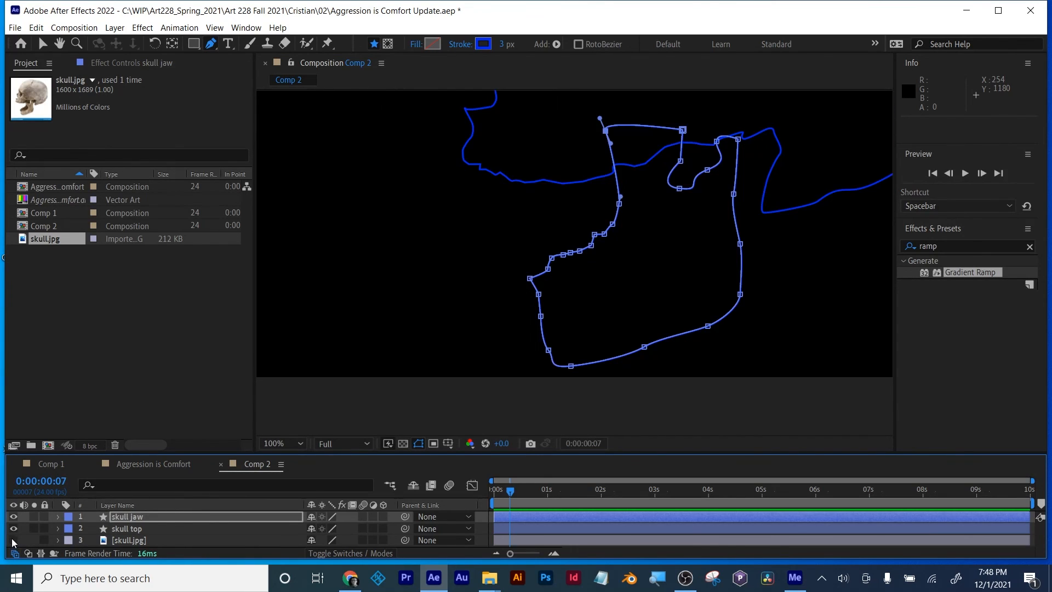
{"action": "scroll", "coordinate": [620, 283], "scroll_direction": "down", "scroll_amount": 2}
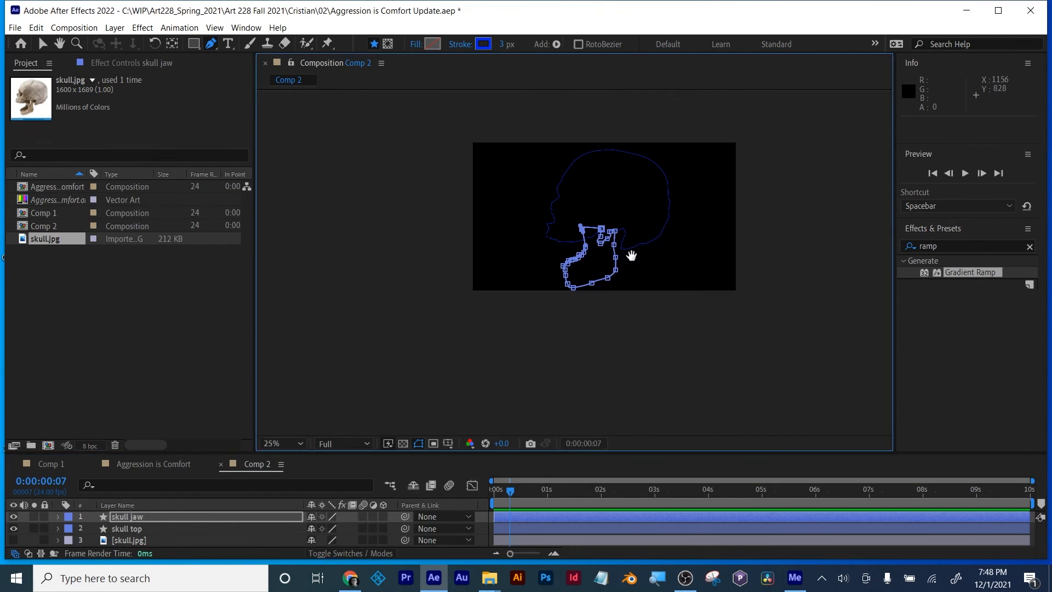
{"action": "left_click_drag", "start_coordinate": [630, 255], "coordinate": [646, 299]}
Step: Give the skull top shape a solid light grey fill, B9B9BC
{"action": "key", "text": "g"}
{"action": "left_click", "coordinate": [134, 529]}
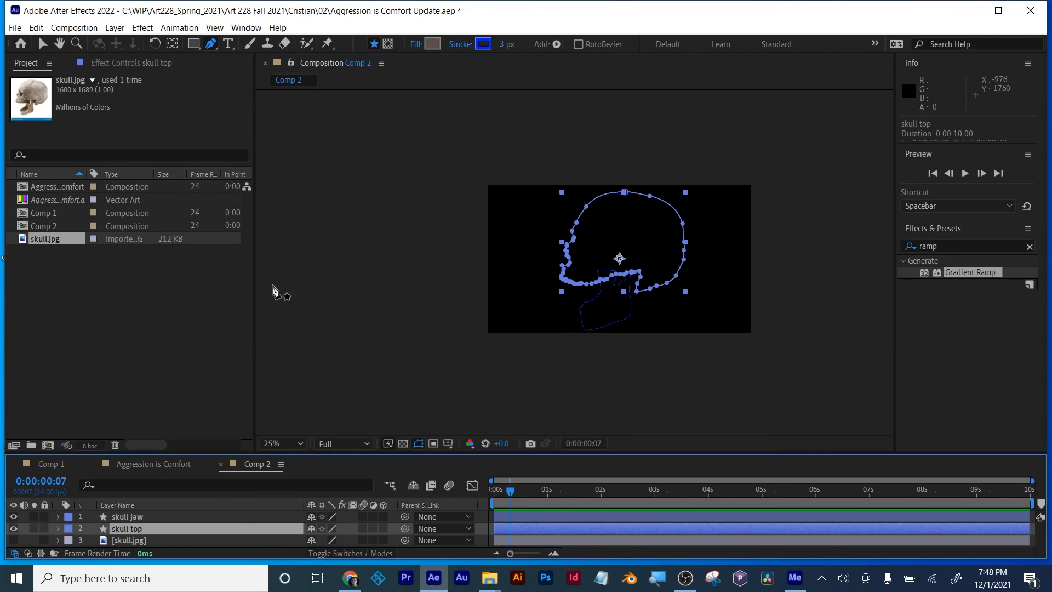
{"action": "left_click", "coordinate": [417, 46]}
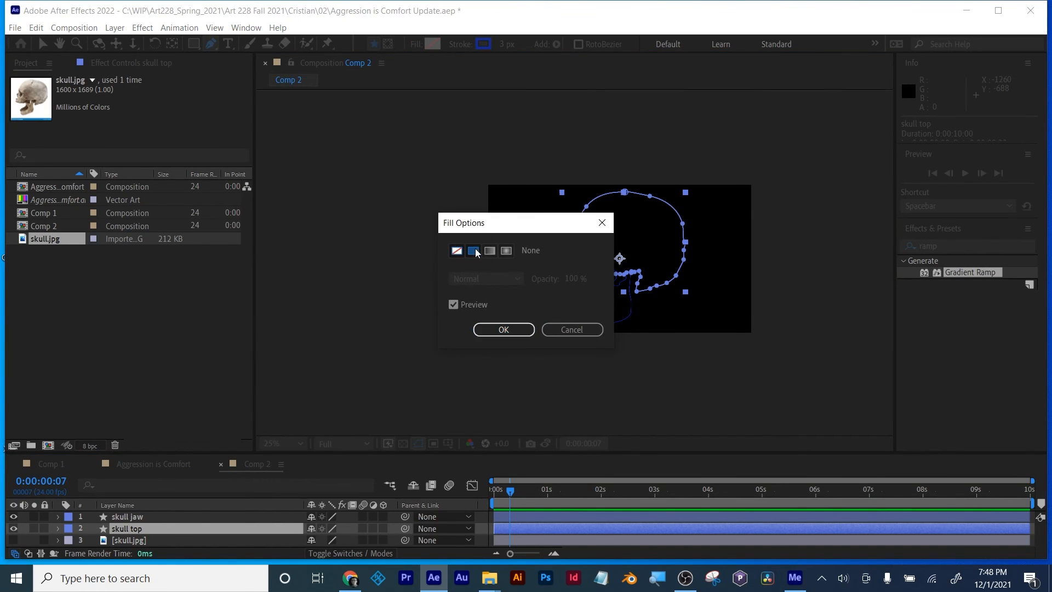
{"action": "left_click", "coordinate": [473, 250]}
{"action": "left_click", "coordinate": [503, 329]}
{"action": "left_click", "coordinate": [432, 44]}
{"action": "left_click", "coordinate": [653, 364]}
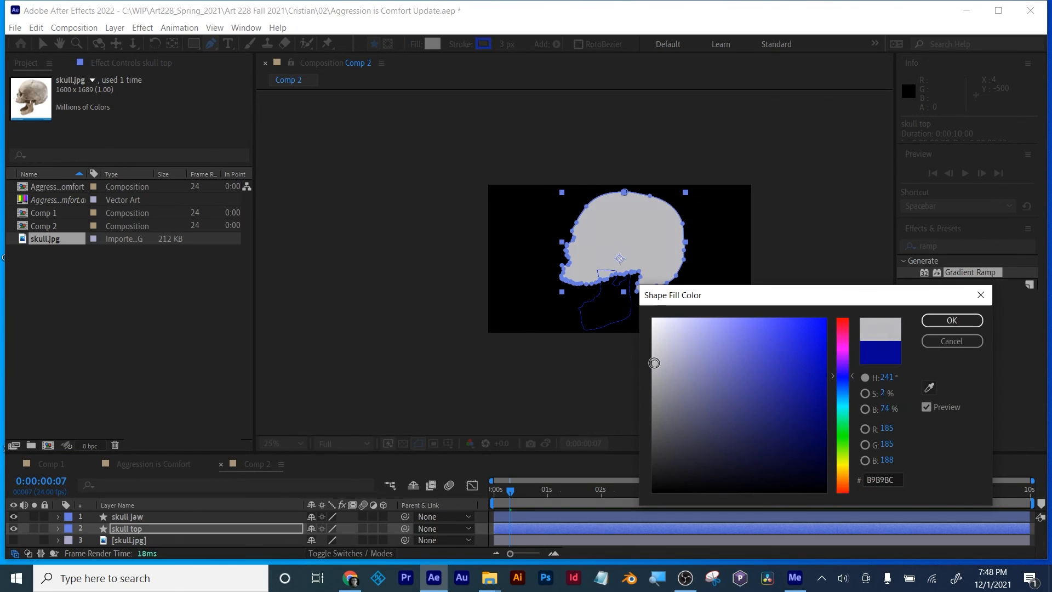
{"action": "left_click", "coordinate": [953, 321]}
Step: Set the skull jaw shape's stroke to None and give it a solid light grey fill
{"action": "left_click", "coordinate": [137, 517]}
{"action": "left_click", "coordinate": [459, 44]}
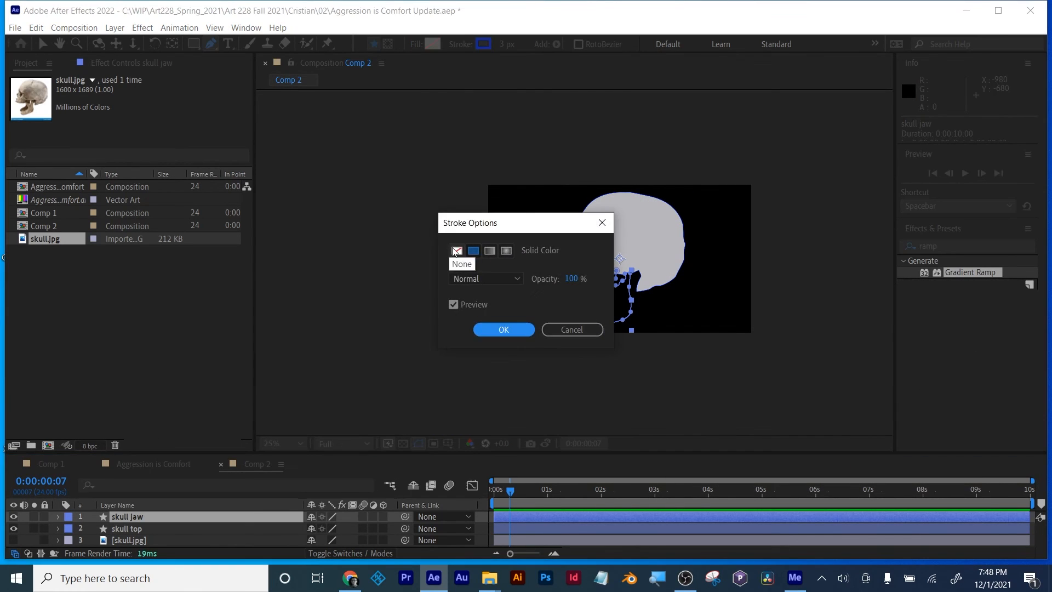
{"action": "key", "text": "Escape"}
{"action": "left_click", "coordinate": [417, 46]}
{"action": "left_click", "coordinate": [473, 250]}
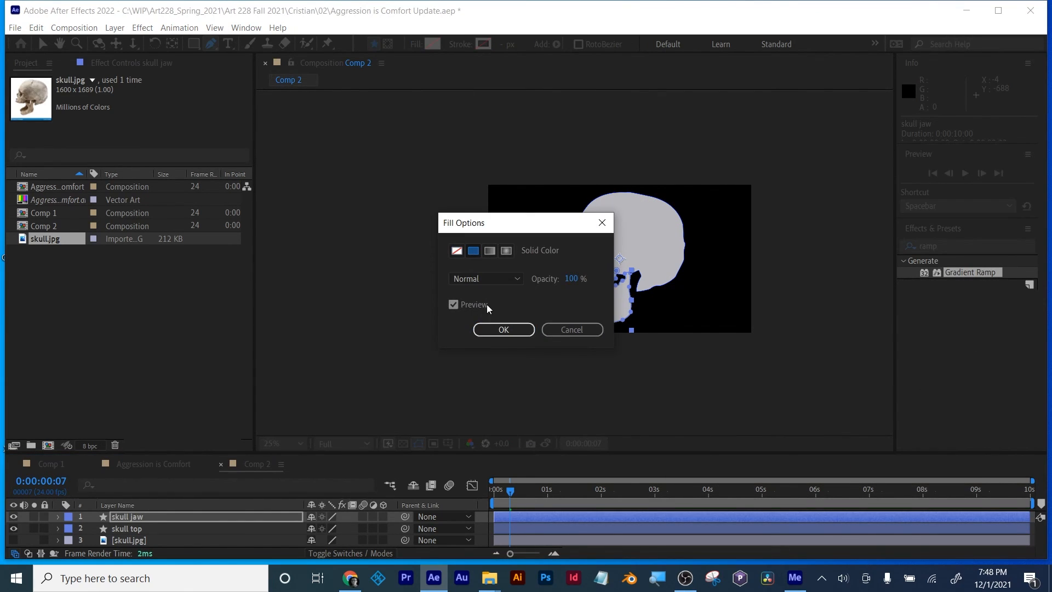
{"action": "left_click", "coordinate": [503, 329]}
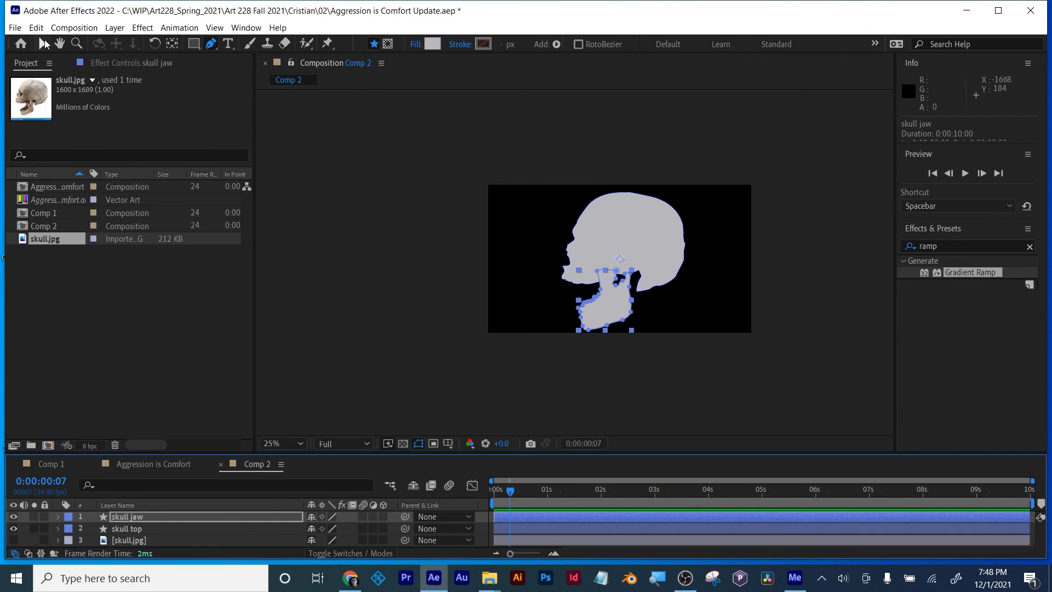
Step: Move the skull top layer's anchor point to the lower rear base of the skull
{"action": "left_click", "coordinate": [44, 43]}
{"action": "left_click", "coordinate": [622, 228]}
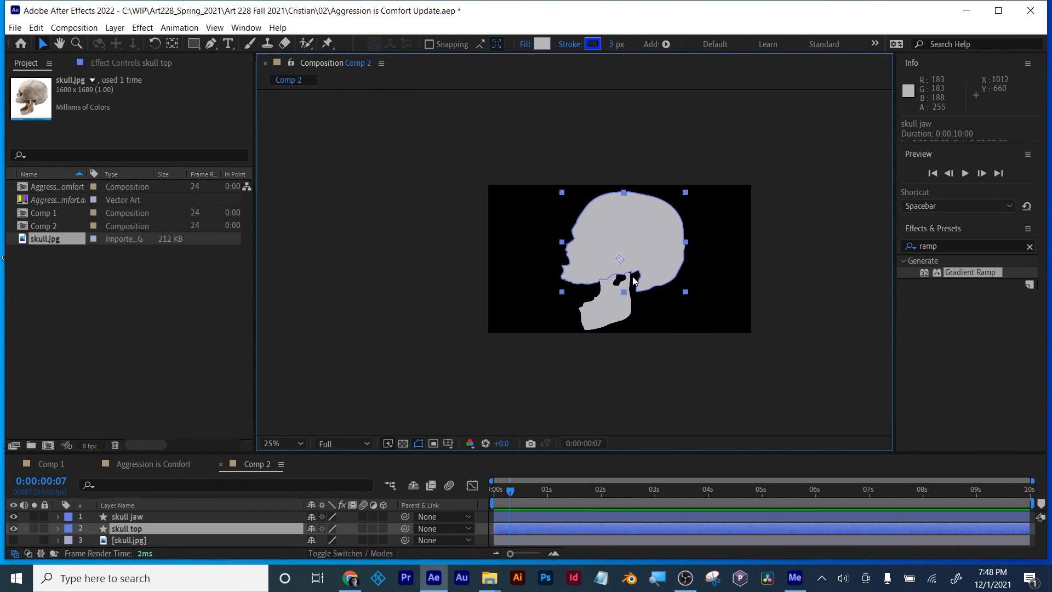
{"action": "left_click", "coordinate": [171, 44]}
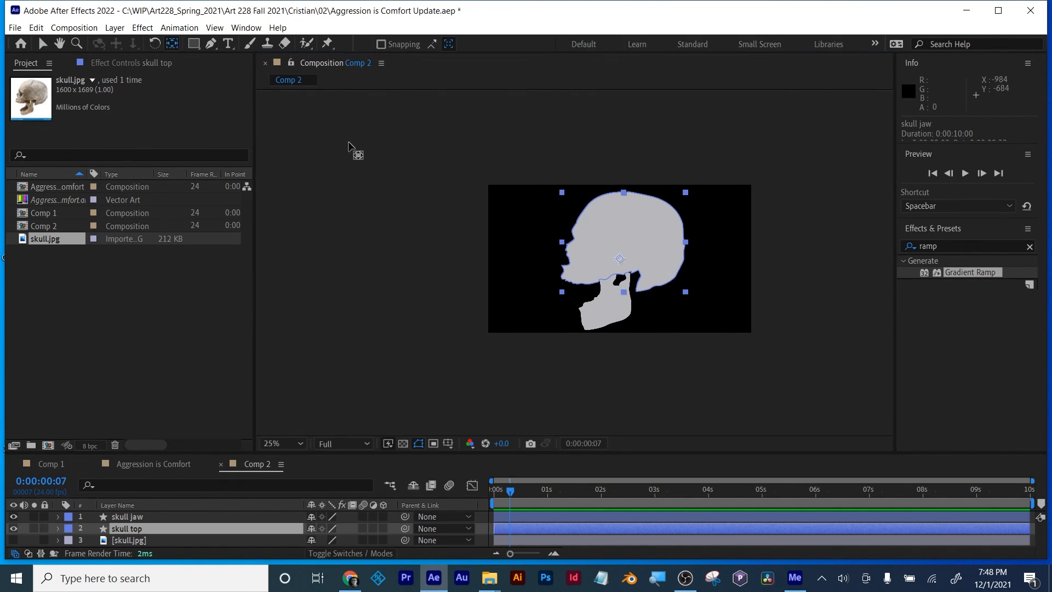
{"action": "left_click_drag", "start_coordinate": [620, 259], "coordinate": [651, 284]}
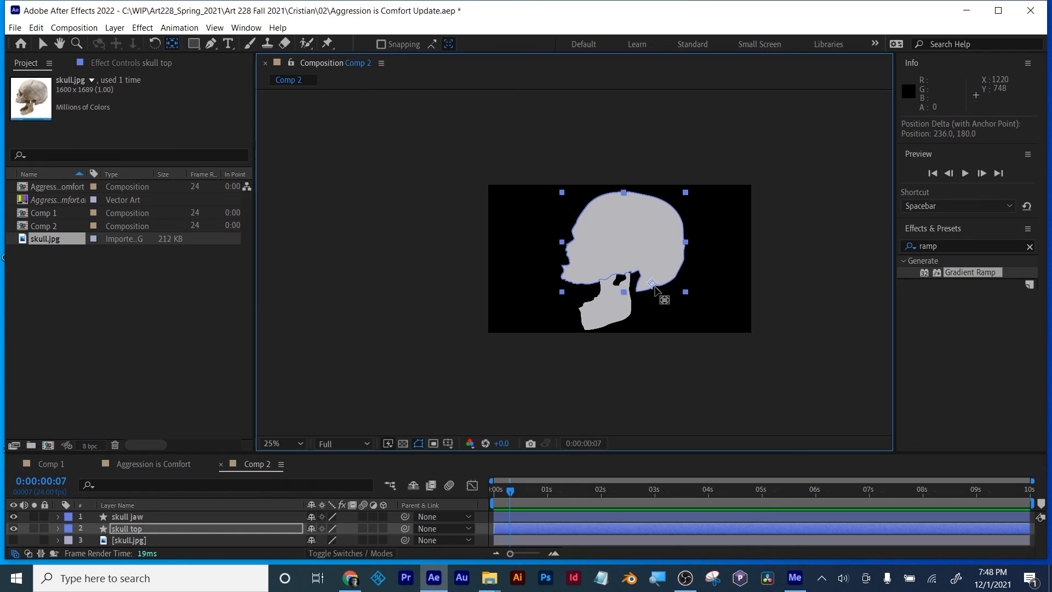
Step: Move the skull jaw layer's anchor point to the jaw joint and place the layer below skull top
{"action": "left_click", "coordinate": [604, 318]}
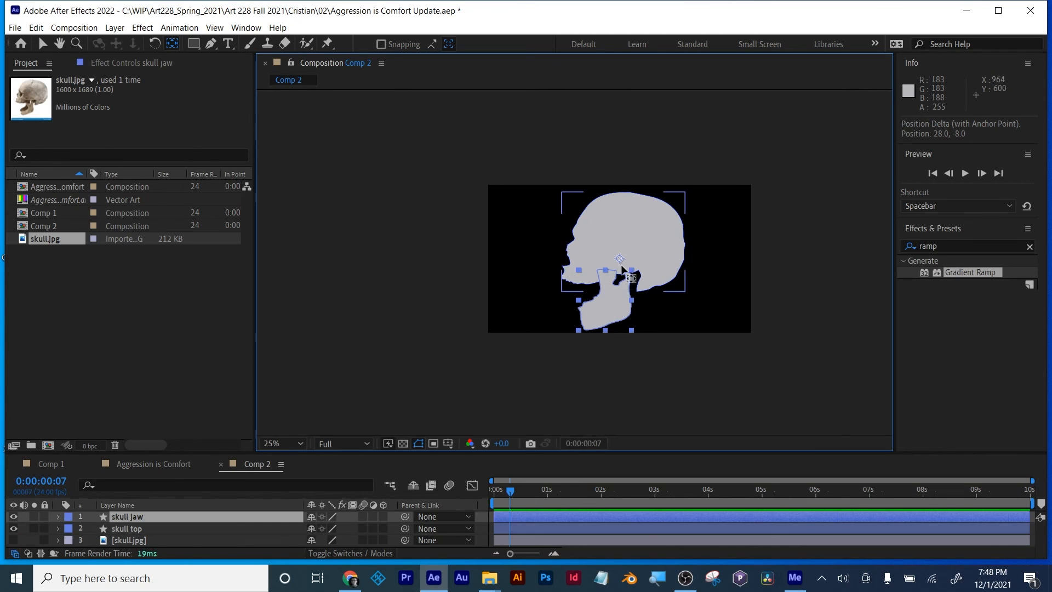
{"action": "left_click_drag", "start_coordinate": [620, 258], "coordinate": [628, 272]}
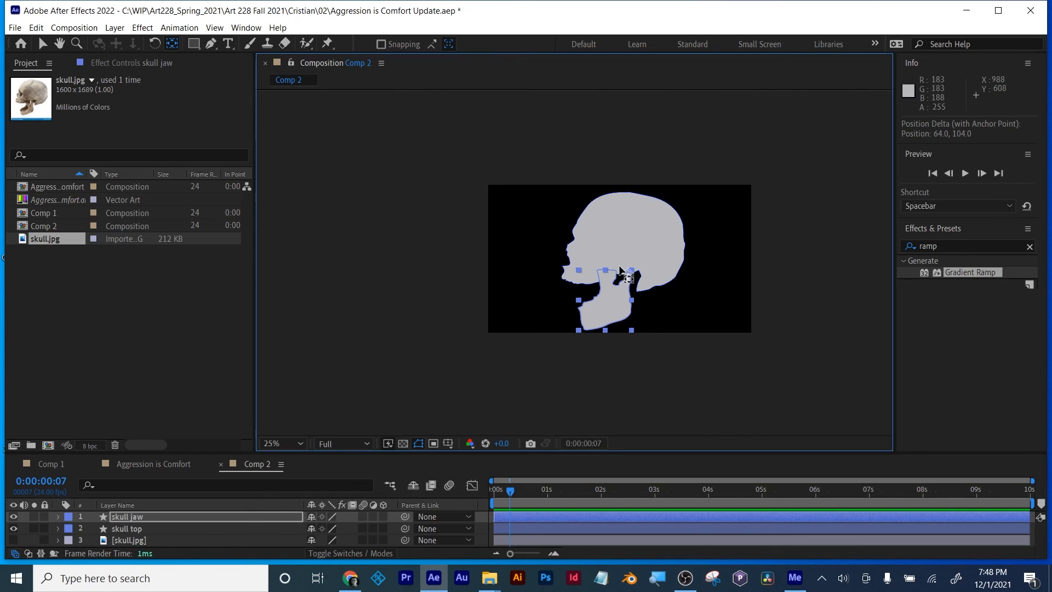
{"action": "left_click_drag", "start_coordinate": [126, 516], "coordinate": [129, 533]}
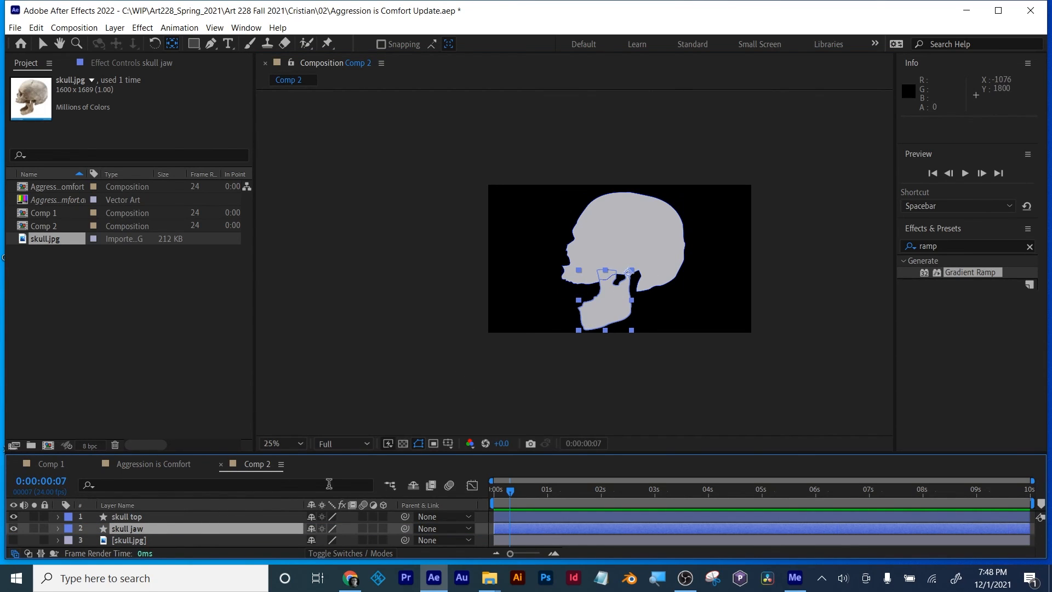
Step: Show the skull.jpg reference photo and hide the skull jaw and skull top layers
{"action": "key", "text": "period"}
{"action": "left_click", "coordinate": [127, 516]}
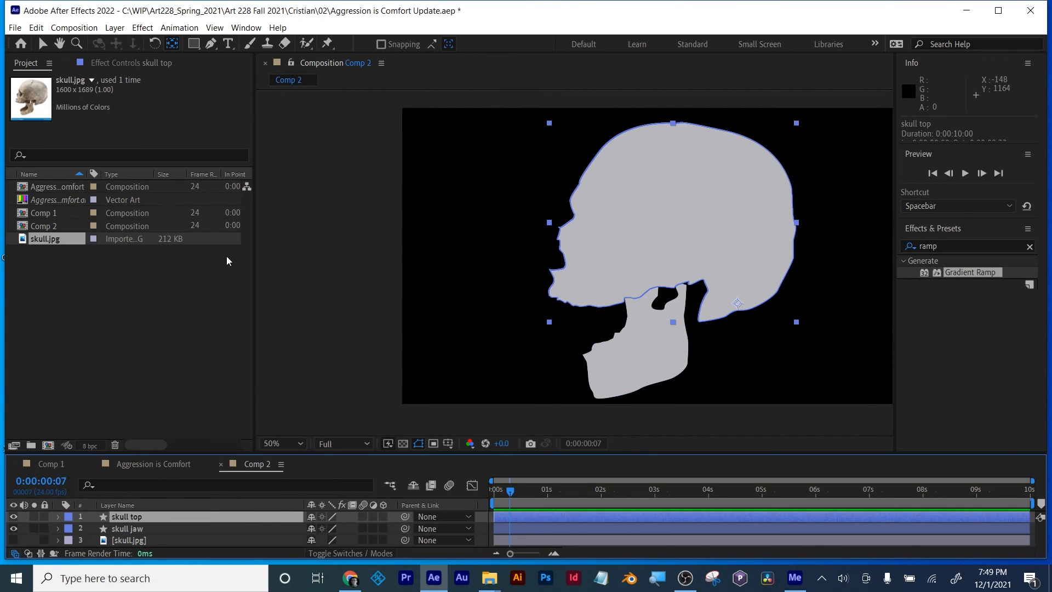
{"action": "left_click", "coordinate": [13, 540]}
{"action": "left_click", "coordinate": [13, 528]}
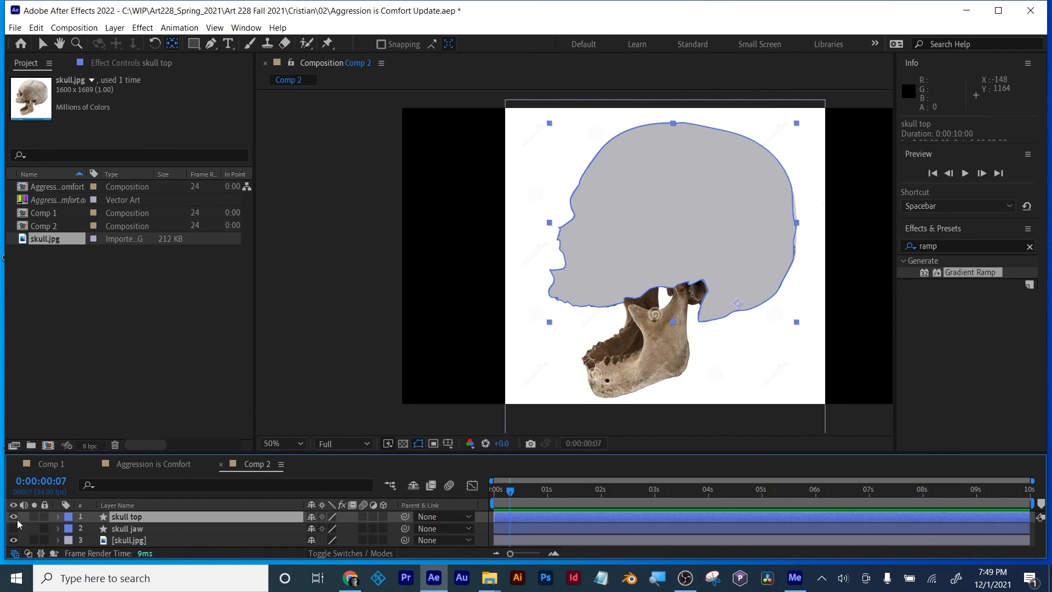
{"action": "left_click", "coordinate": [14, 517]}
Step: Trace the eye socket on the reference photo as a closed outline on a new shape layer
{"action": "left_click", "coordinate": [511, 280]}
{"action": "scroll", "coordinate": [686, 219], "scroll_direction": "up", "scroll_amount": 2}
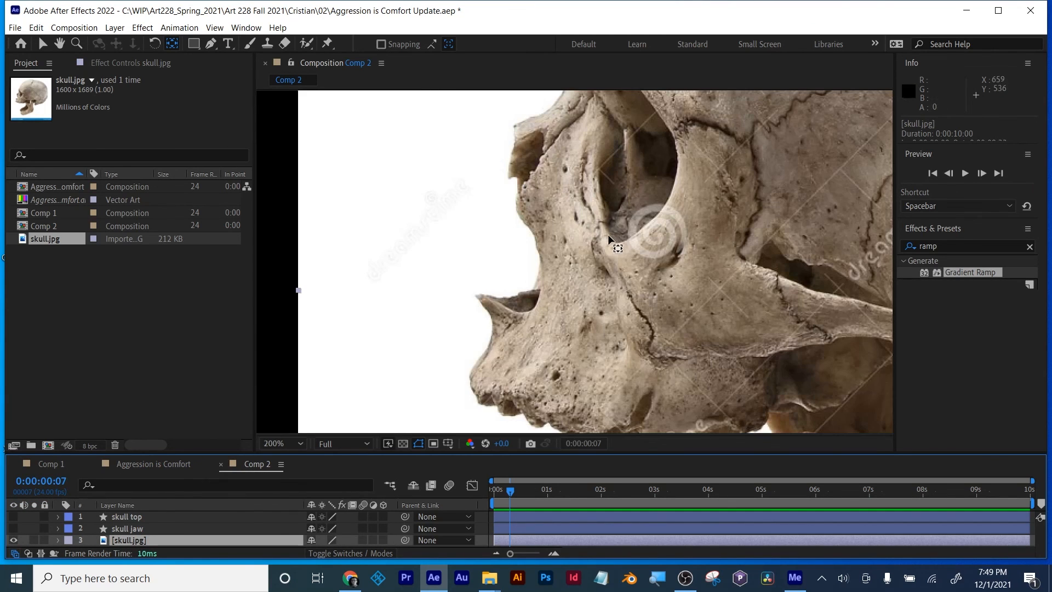
{"action": "left_click_drag", "start_coordinate": [629, 206], "coordinate": [561, 261]}
{"action": "key", "text": "ctrl+shift+a"}
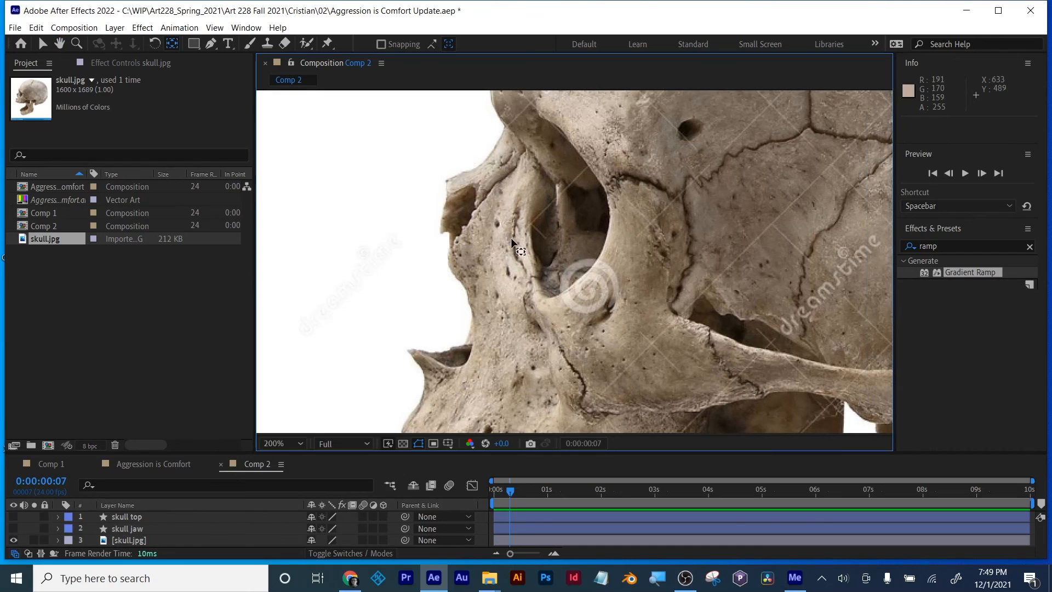
{"action": "left_click", "coordinate": [543, 131]}
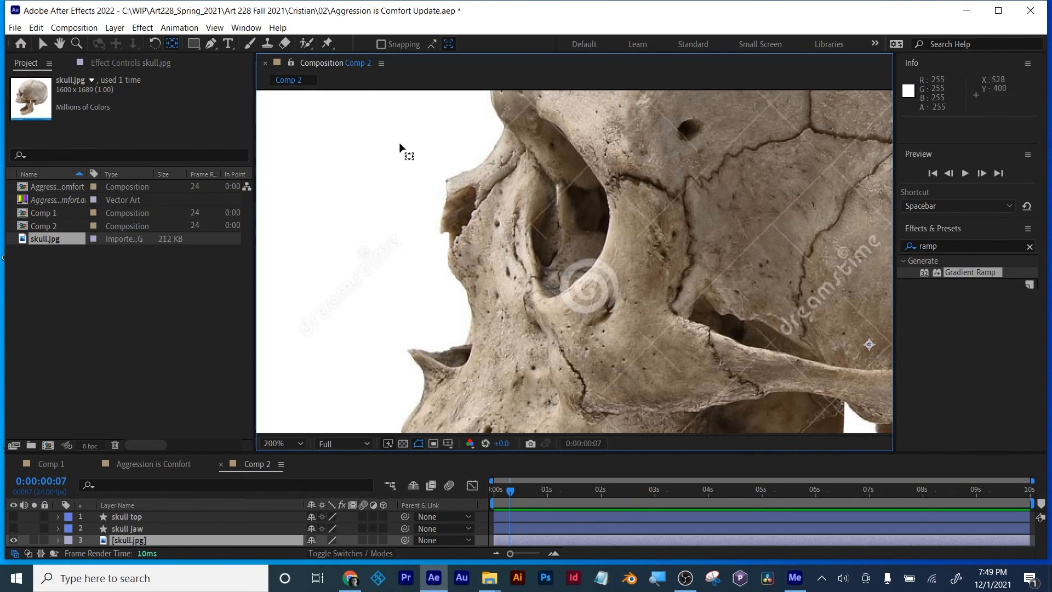
{"action": "left_click", "coordinate": [42, 44]}
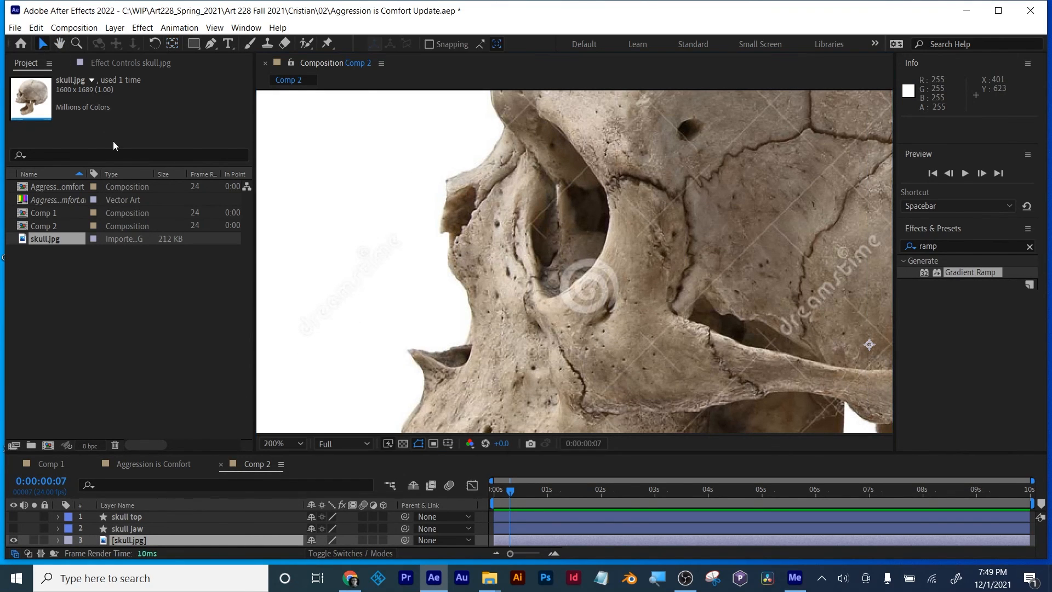
{"action": "key", "text": "ctrl+shift+a"}
{"action": "left_click", "coordinate": [211, 44]}
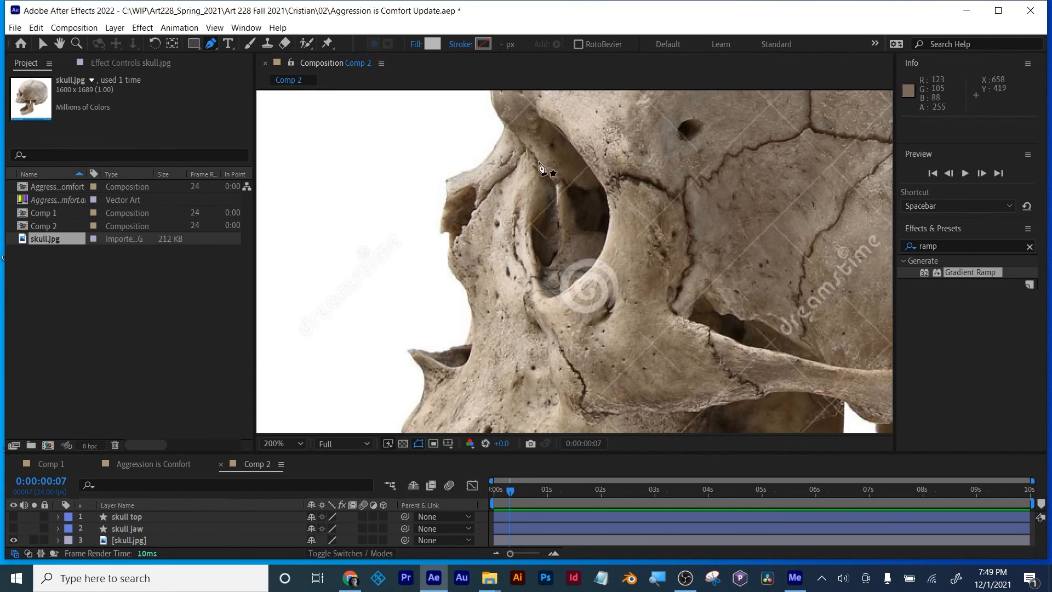
{"action": "left_click_drag", "start_coordinate": [540, 121], "coordinate": [536, 134]}
{"action": "left_click_drag", "start_coordinate": [538, 183], "coordinate": [534, 192]}
{"action": "left_click_drag", "start_coordinate": [532, 249], "coordinate": [599, 170]}
{"action": "left_click_drag", "start_coordinate": [540, 121], "coordinate": [514, 118]}
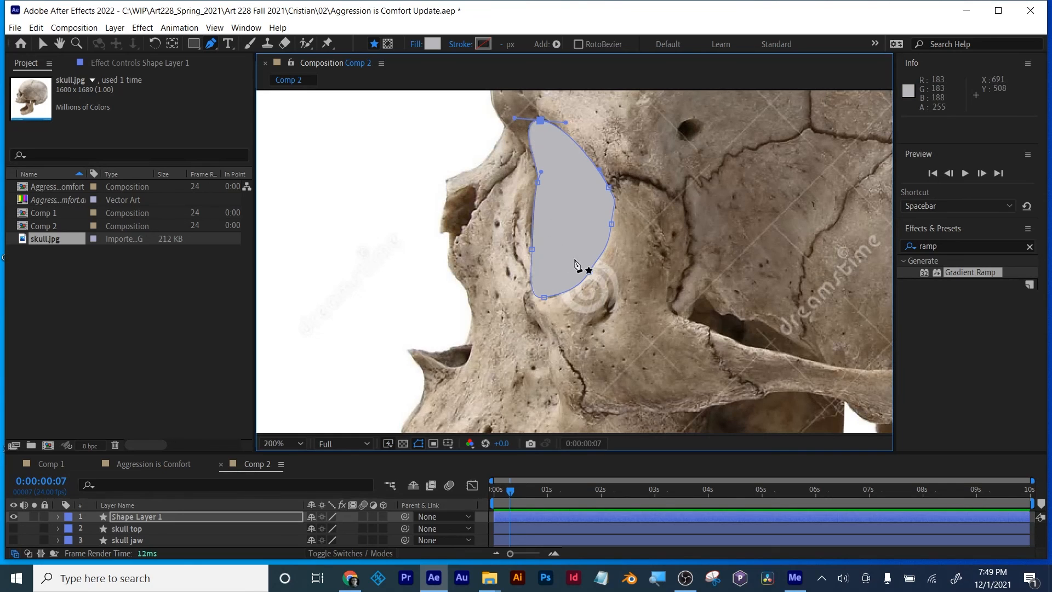
{"action": "key", "text": "ctrl+shift+a"}
Step: Show the skull top and skull jaw layers again and fill the eye socket shape with black, 000000
{"action": "left_click_drag", "start_coordinate": [13, 531], "coordinate": [17, 538]}
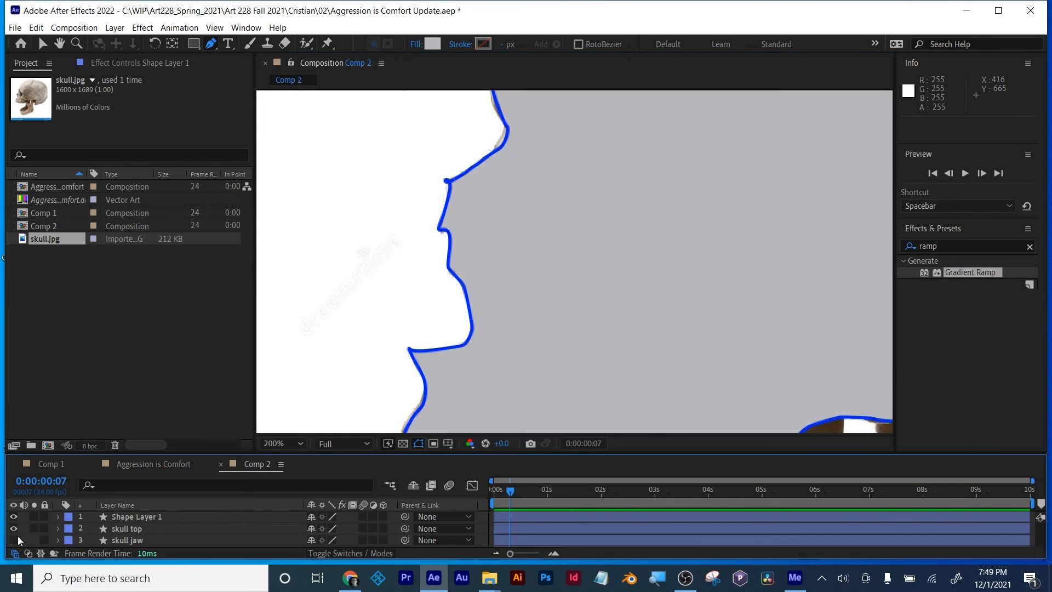
{"action": "left_click", "coordinate": [111, 518]}
{"action": "left_click", "coordinate": [436, 46]}
{"action": "left_click_drag", "start_coordinate": [667, 455], "coordinate": [652, 490]}
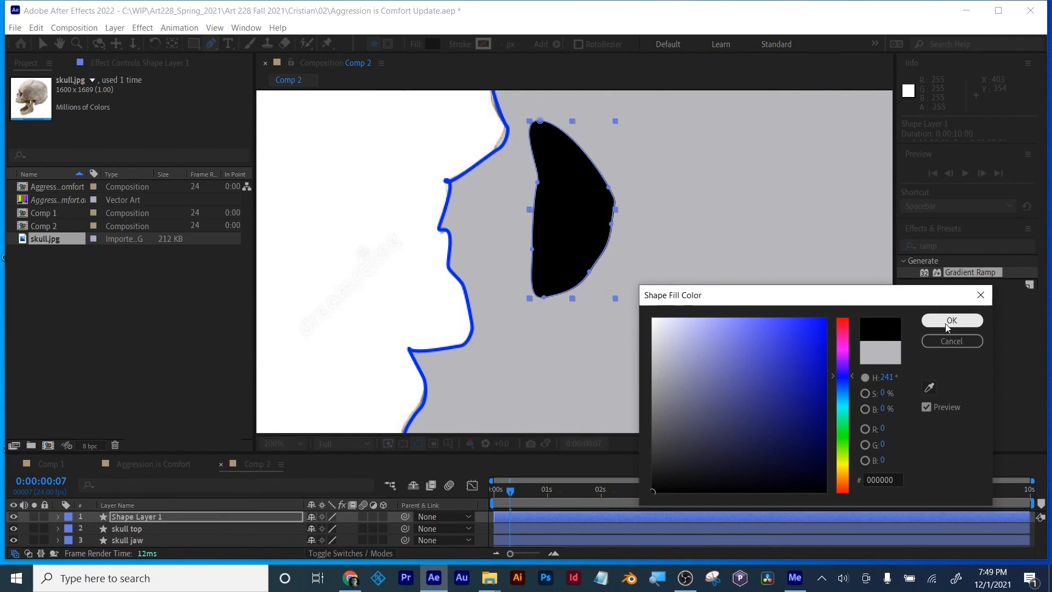
{"action": "left_click", "coordinate": [950, 322]}
Step: Enlarge the timeline area and move the skull.jpg layer above skull top, directly beneath the eye socket shape layer
{"action": "scroll", "coordinate": [726, 281], "scroll_direction": "down", "scroll_amount": 4}
{"action": "scroll", "coordinate": [153, 525], "scroll_direction": "down", "scroll_amount": 1}
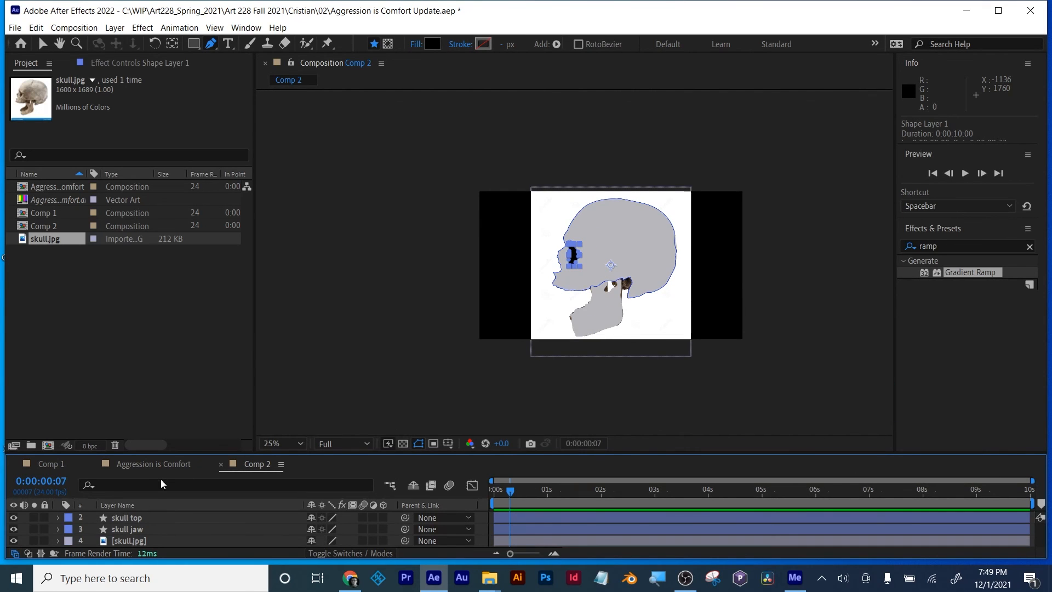
{"action": "left_click_drag", "start_coordinate": [174, 454], "coordinate": [172, 396]}
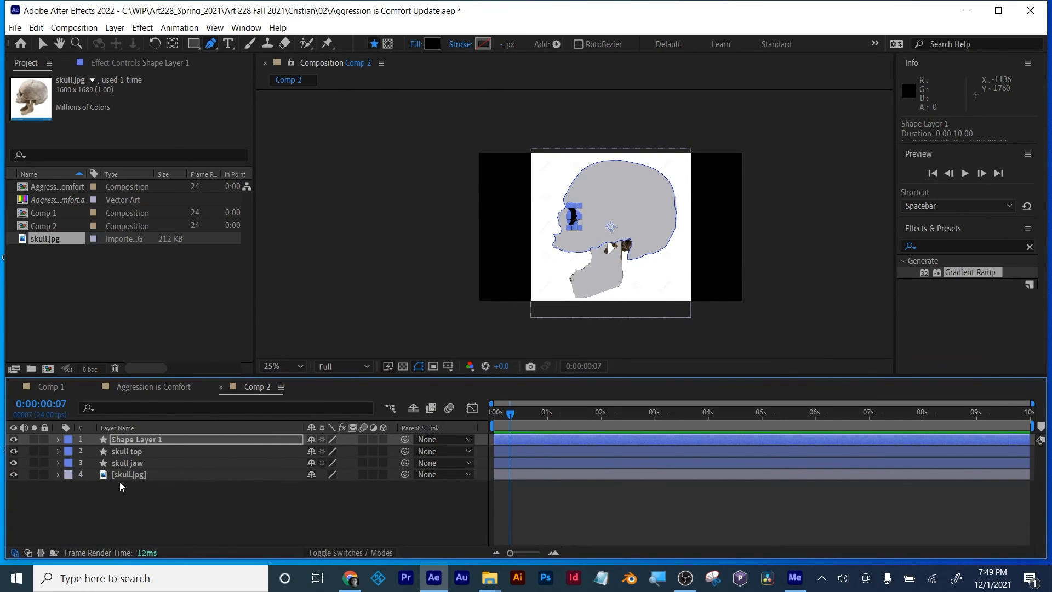
{"action": "left_click", "coordinate": [13, 474]}
{"action": "left_click", "coordinate": [14, 475]}
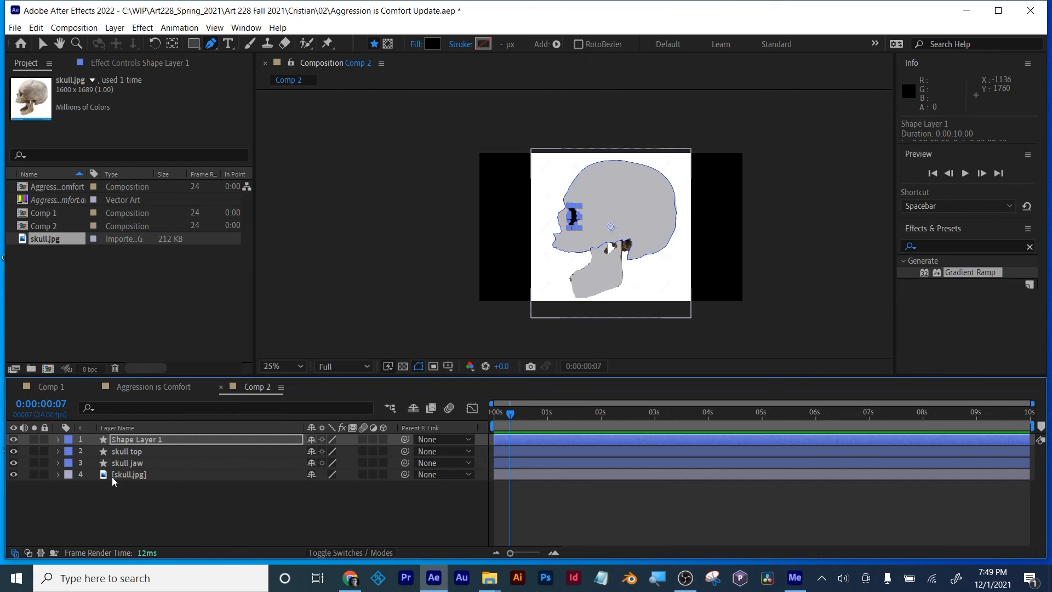
{"action": "left_click", "coordinate": [117, 477]}
{"action": "left_click_drag", "start_coordinate": [119, 480], "coordinate": [127, 456]}
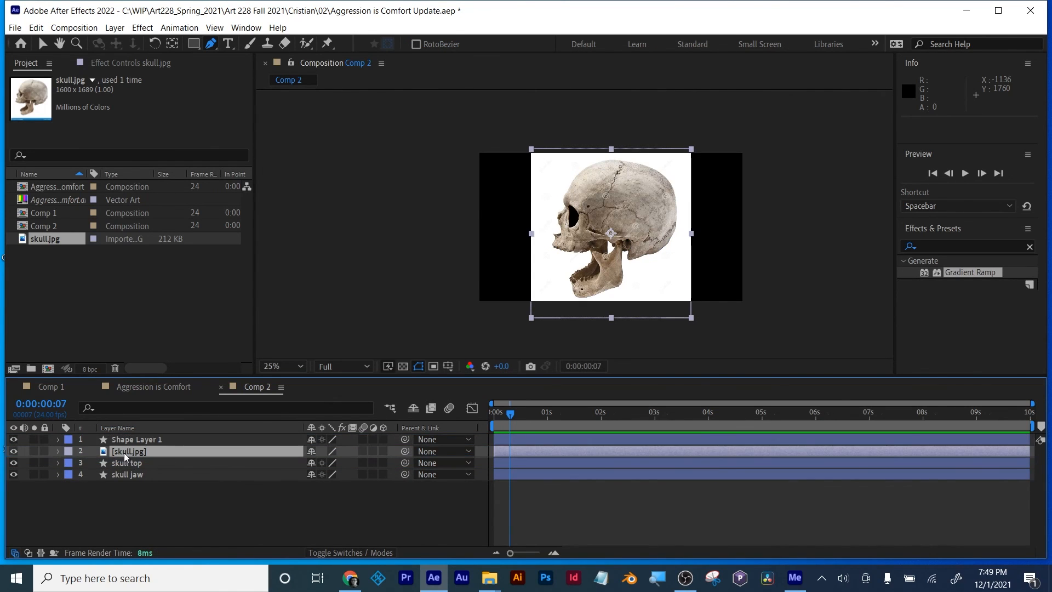
Step: Rename the eye socket shape layer, Shape Layer 1, as eye
{"action": "left_click", "coordinate": [135, 440]}
{"action": "key", "text": "Return"}
{"action": "type", "text": "eye"}
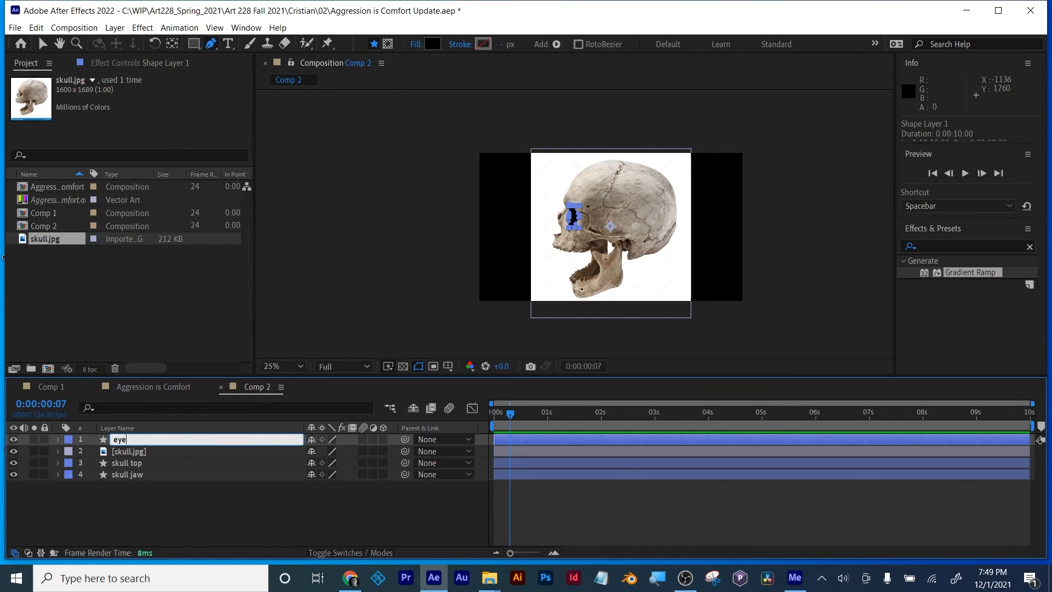
{"action": "key", "text": "Return"}
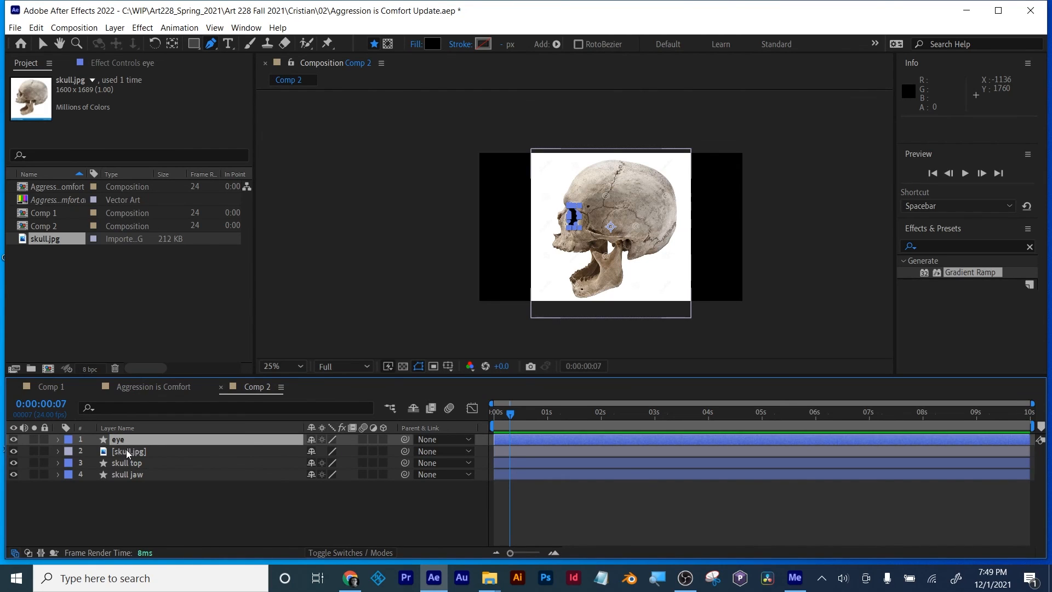
Step: Duplicate the skull.jpg layer and reorder the stack so one copy sits directly beneath skull top and the other beneath skull jaw
{"action": "left_click", "coordinate": [127, 452]}
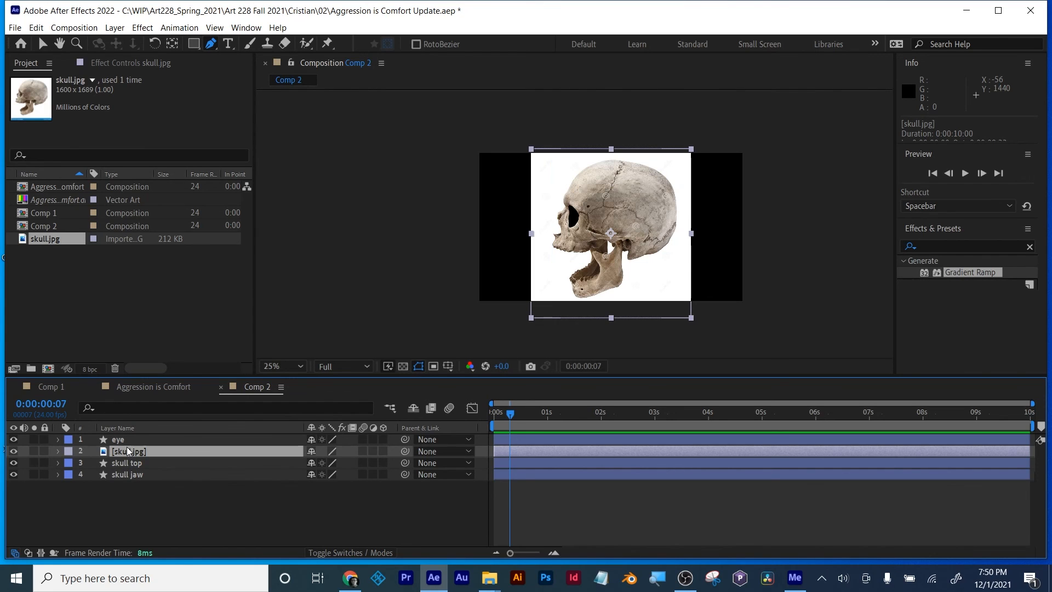
{"action": "key", "text": "ctrl+d"}
{"action": "mouse_move", "coordinate": [127, 474]}
{"action": "left_mouse_down"}
{"action": "mouse_move", "coordinate": [134, 453]}
{"action": "mouse_move", "coordinate": [131, 488]}
{"action": "mouse_move", "coordinate": [134, 463]}
{"action": "left_mouse_up"}
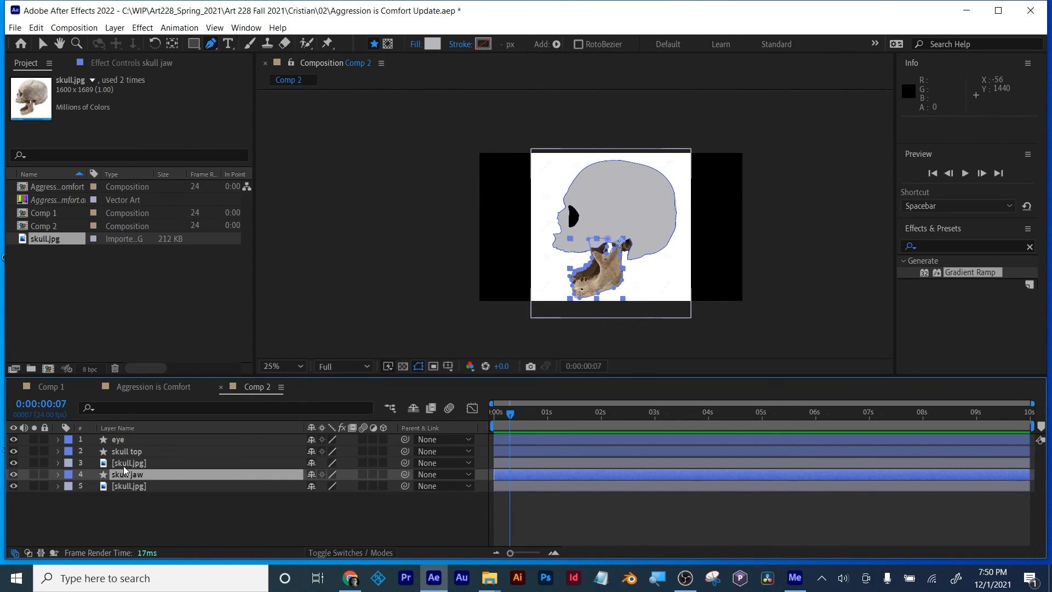
Step: Set the upper skull.jpg layer's track matte to Alpha Matte "skull top" and the lower copy's to Alpha Matte "skull jaw"
{"action": "left_click", "coordinate": [132, 463]}
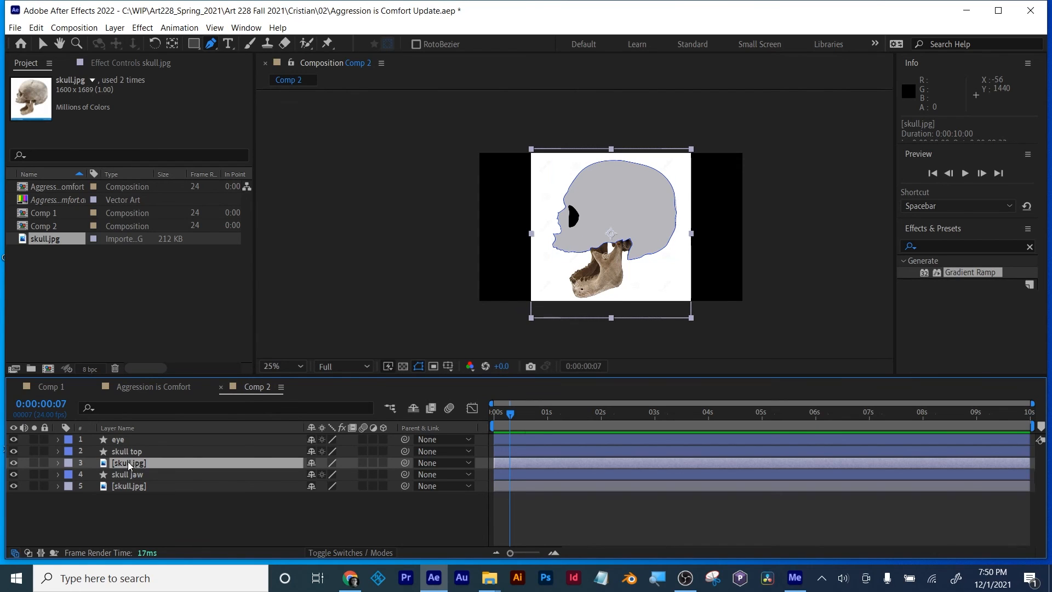
{"action": "left_click", "coordinate": [358, 547]}
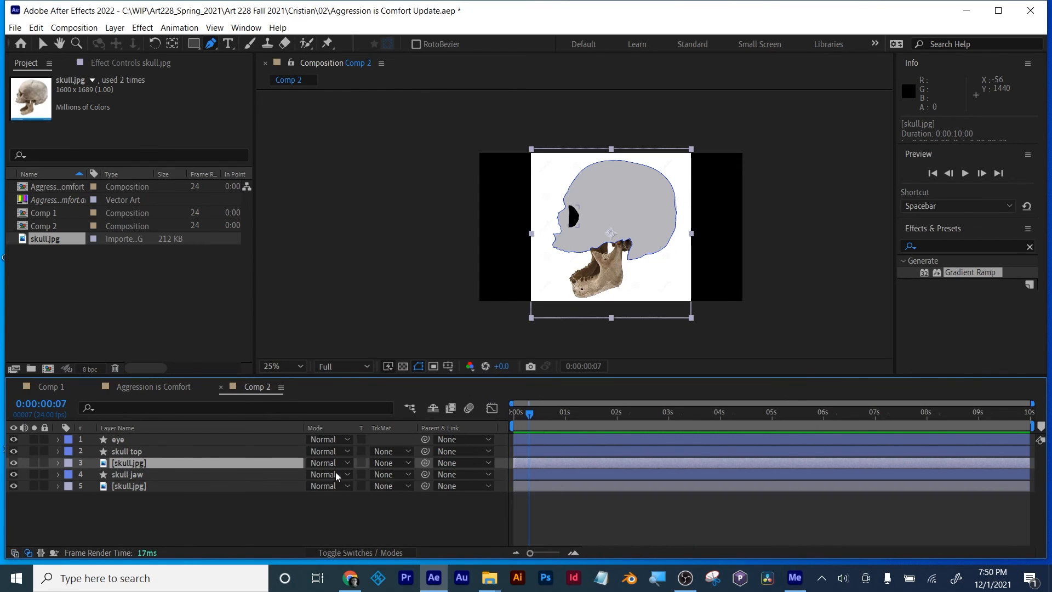
{"action": "left_click", "coordinate": [390, 463]}
{"action": "left_click", "coordinate": [433, 492]}
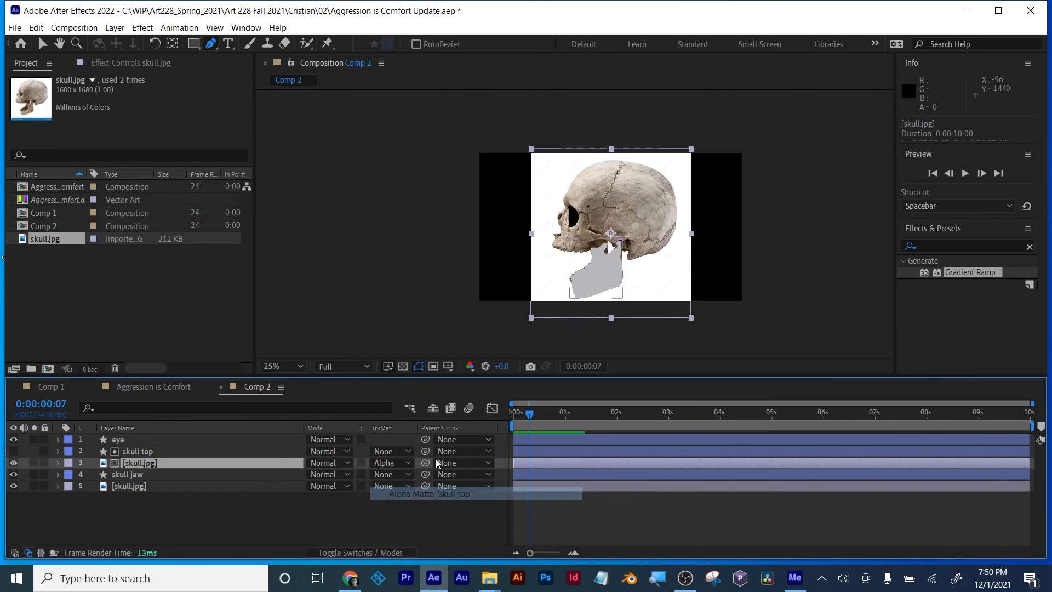
{"action": "left_click", "coordinate": [129, 486]}
{"action": "left_click", "coordinate": [390, 486]}
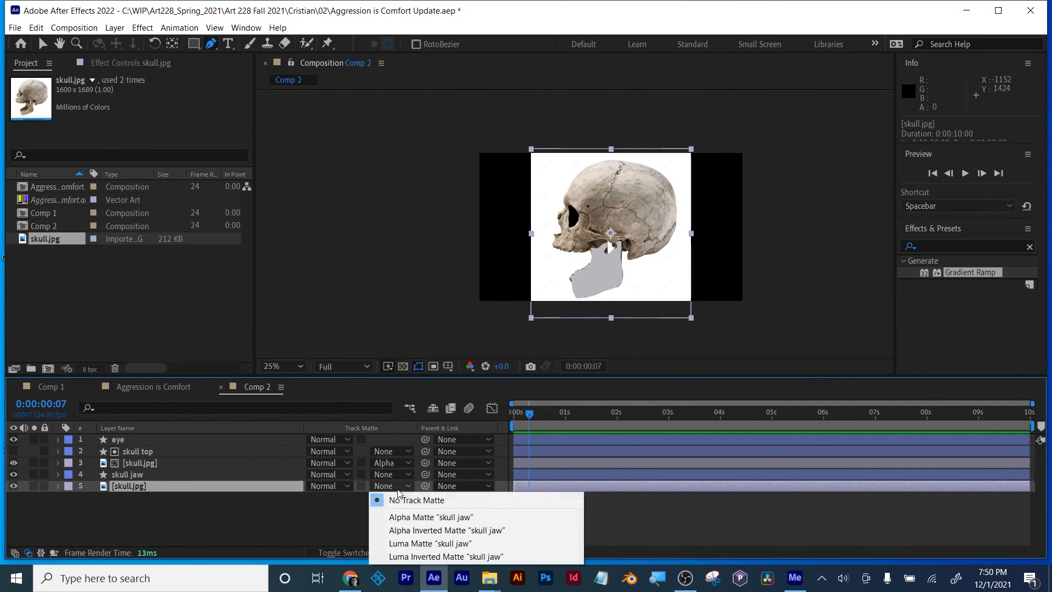
{"action": "left_click", "coordinate": [403, 517]}
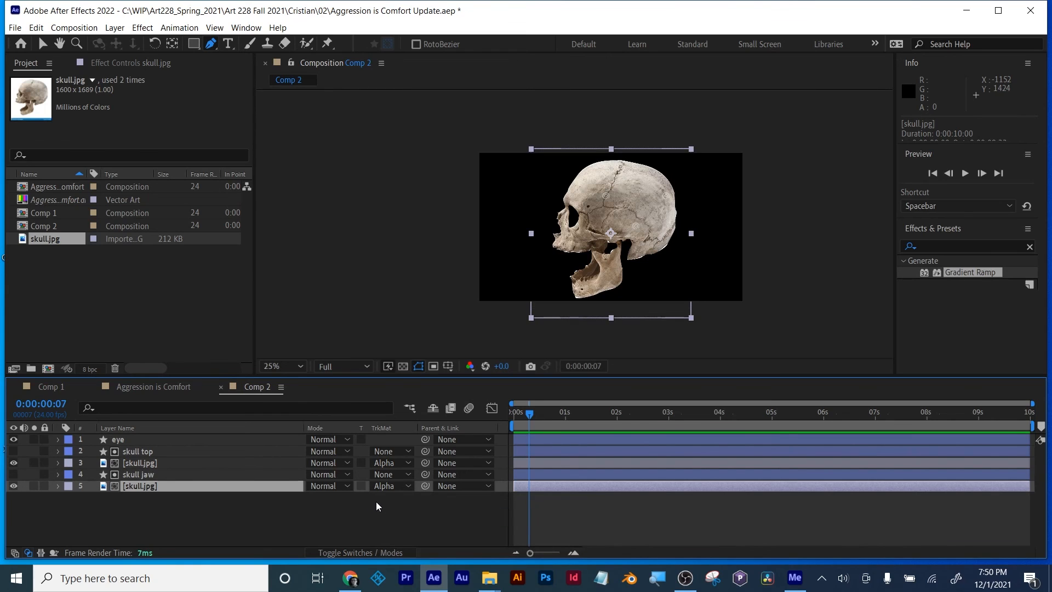
{"action": "left_click", "coordinate": [307, 527]}
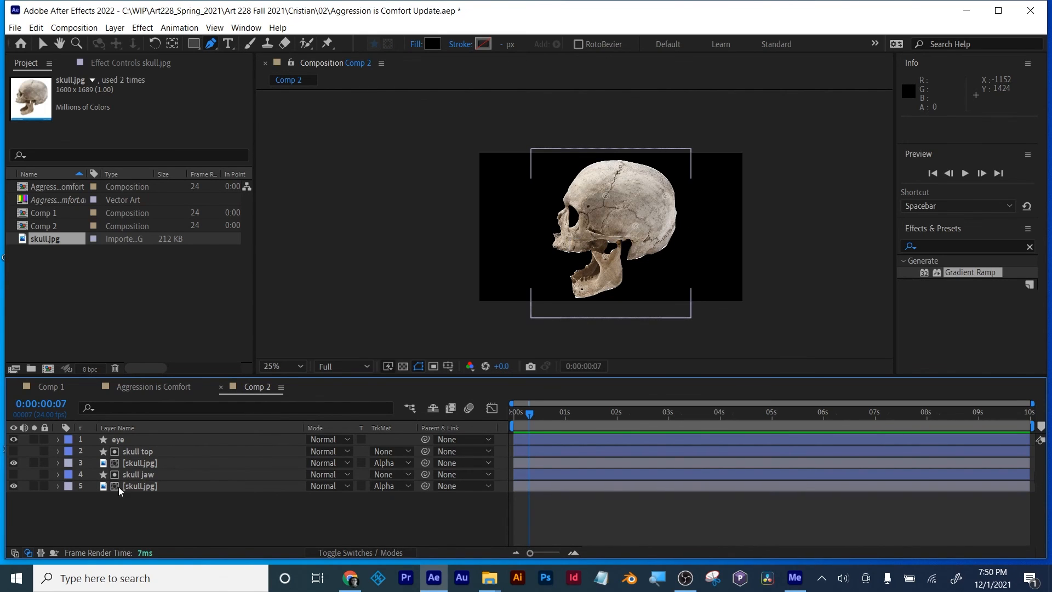
{"action": "left_click", "coordinate": [137, 476]}
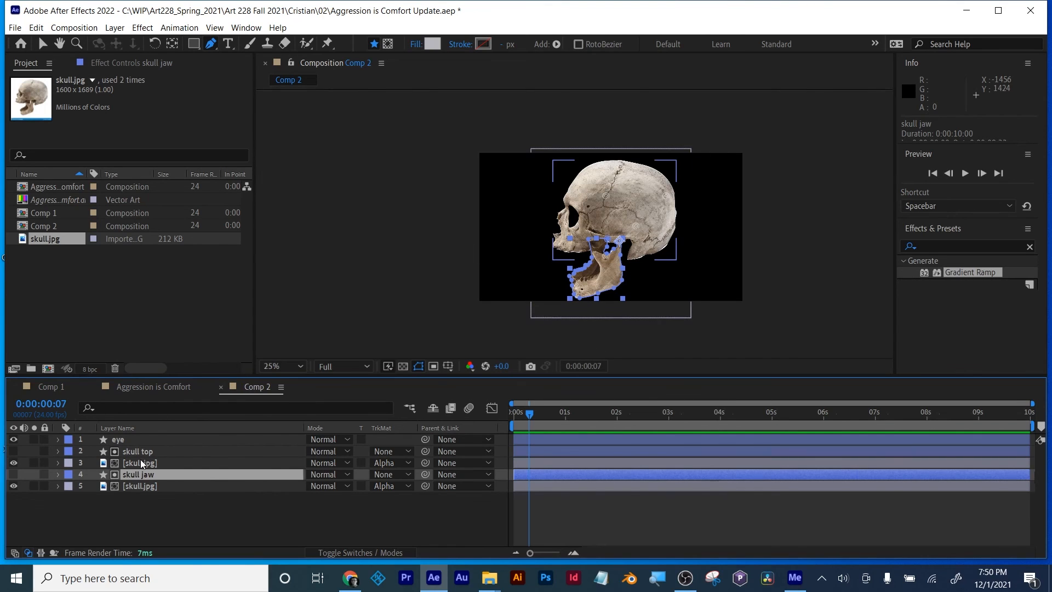
{"action": "left_click", "coordinate": [104, 529]}
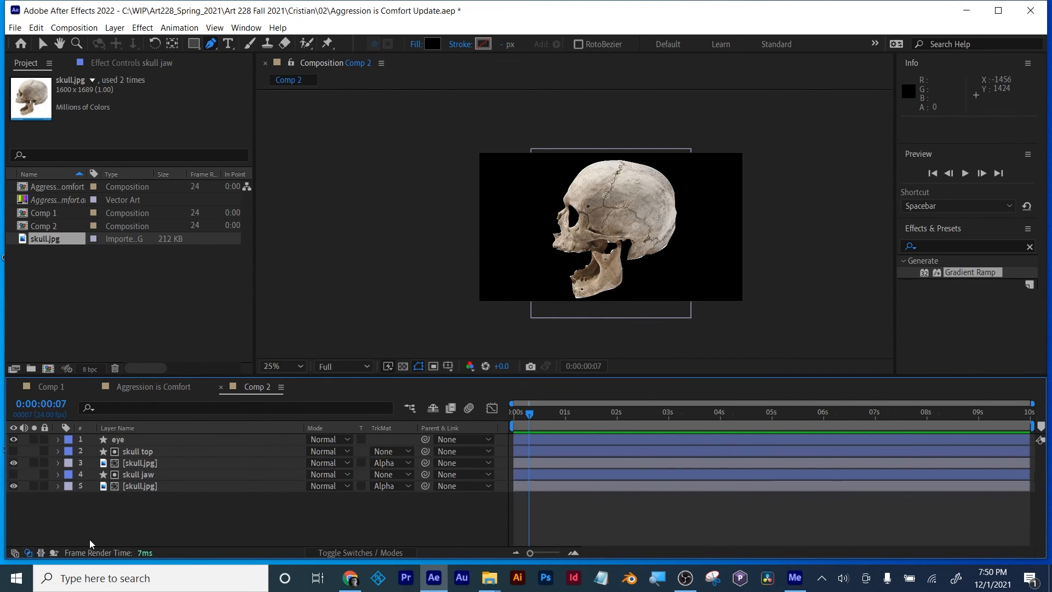
{"action": "left_click_drag", "start_coordinate": [88, 540], "coordinate": [117, 439]}
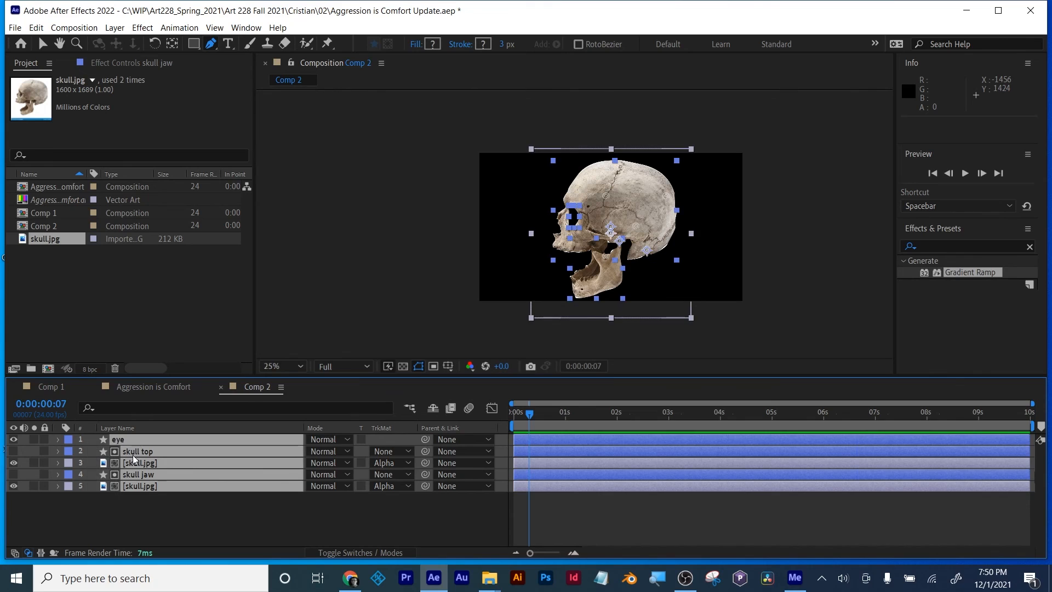
{"action": "left_click", "coordinate": [150, 505]}
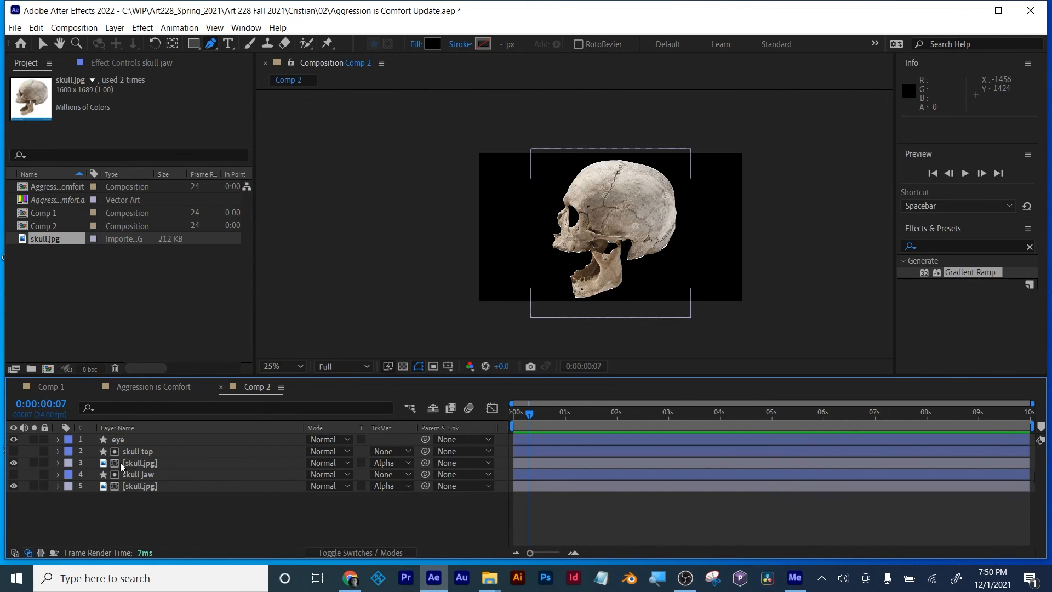
Step: Try flipping the skull top layer horizontally with a scale of -100, 100%, and undo the change
{"action": "left_click", "coordinate": [130, 452]}
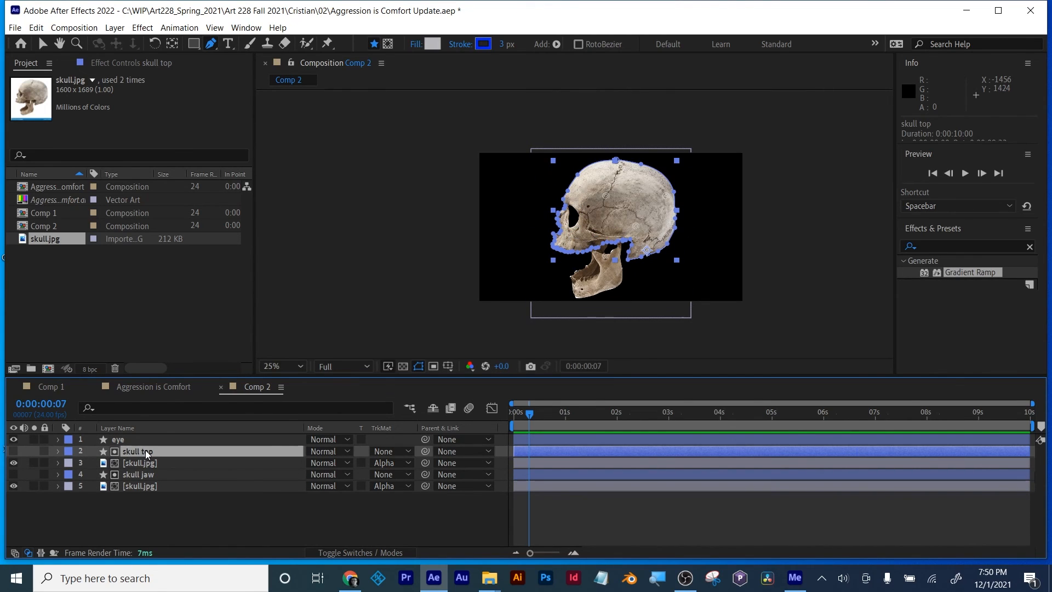
{"action": "key", "text": "s"}
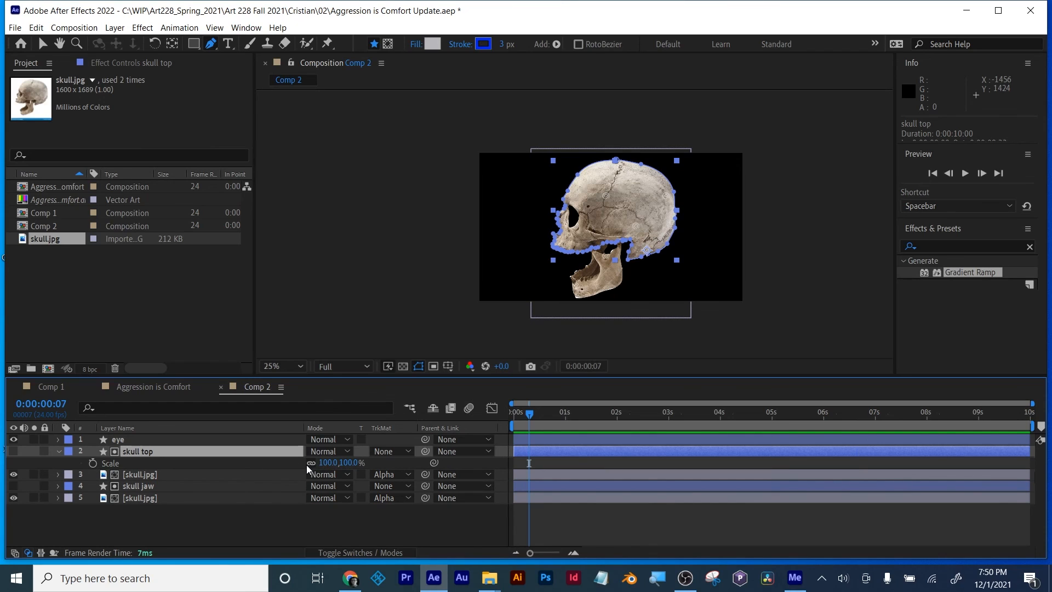
{"action": "left_click", "coordinate": [323, 463]}
{"action": "type", "text": "-100"}
{"action": "key", "text": "Return"}
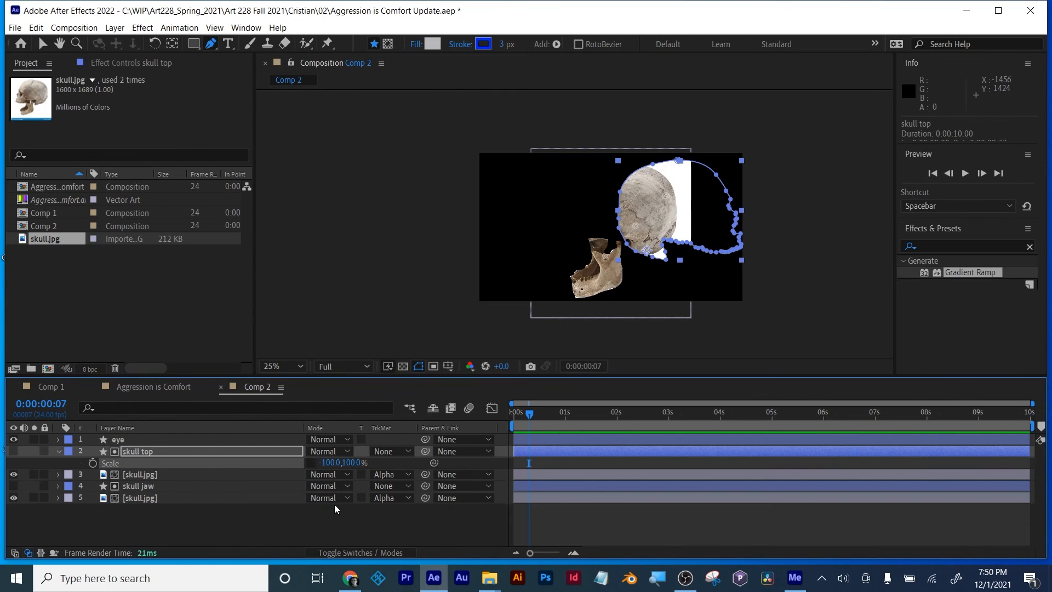
{"action": "key", "text": "ctrl+z"}
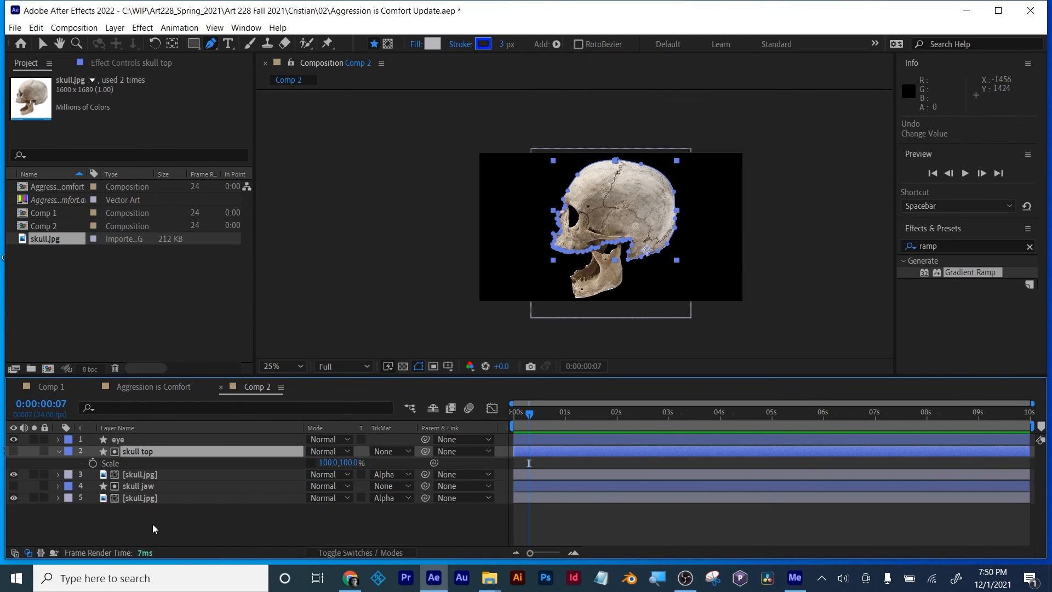
Step: Move all five layers together horizontally so the eye layer's position becomes 1392, 540
{"action": "left_click", "coordinate": [137, 515]}
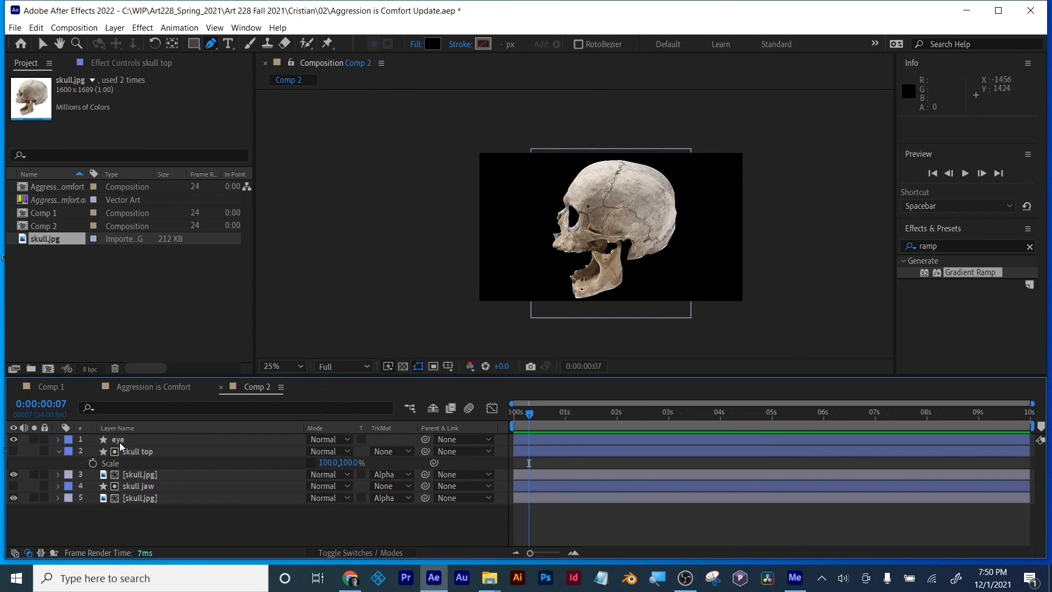
{"action": "left_click", "coordinate": [119, 439]}
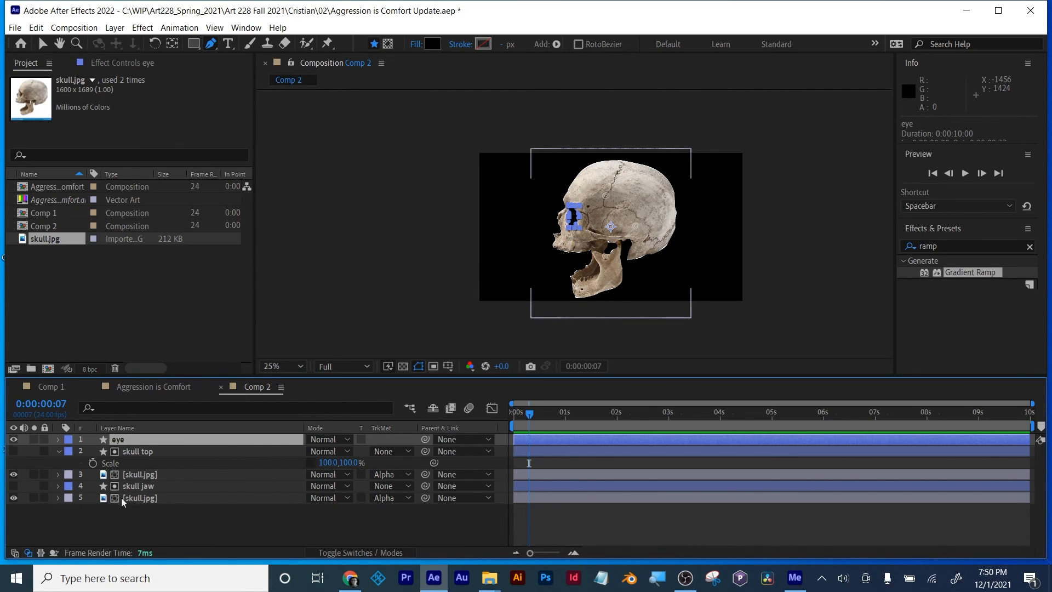
{"action": "left_click", "coordinate": [121, 498], "text": "shift"}
{"action": "key", "text": "p"}
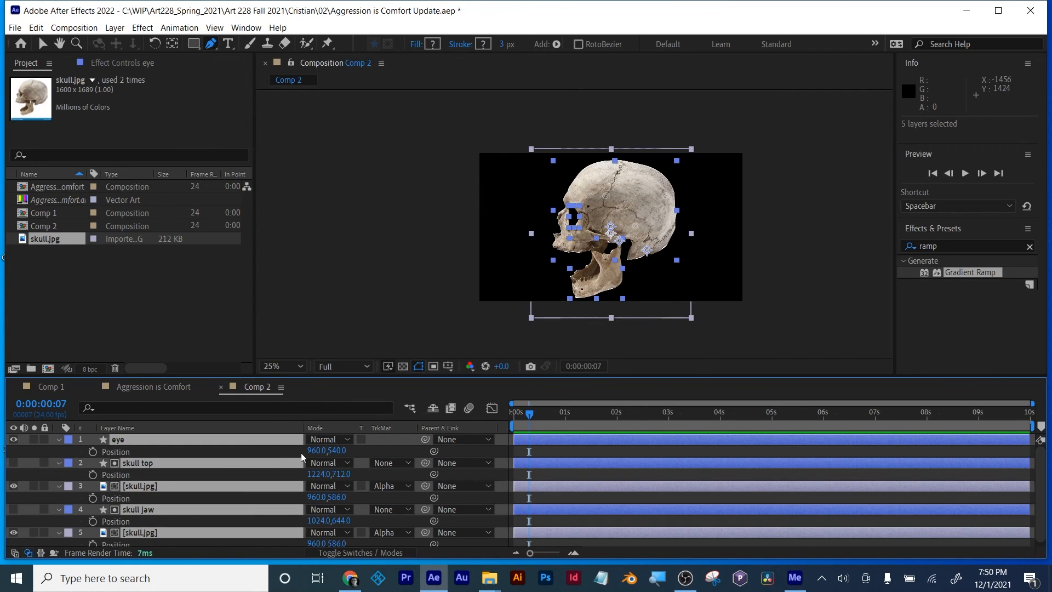
{"action": "left_click_drag", "start_coordinate": [309, 451], "coordinate": [611, 459]}
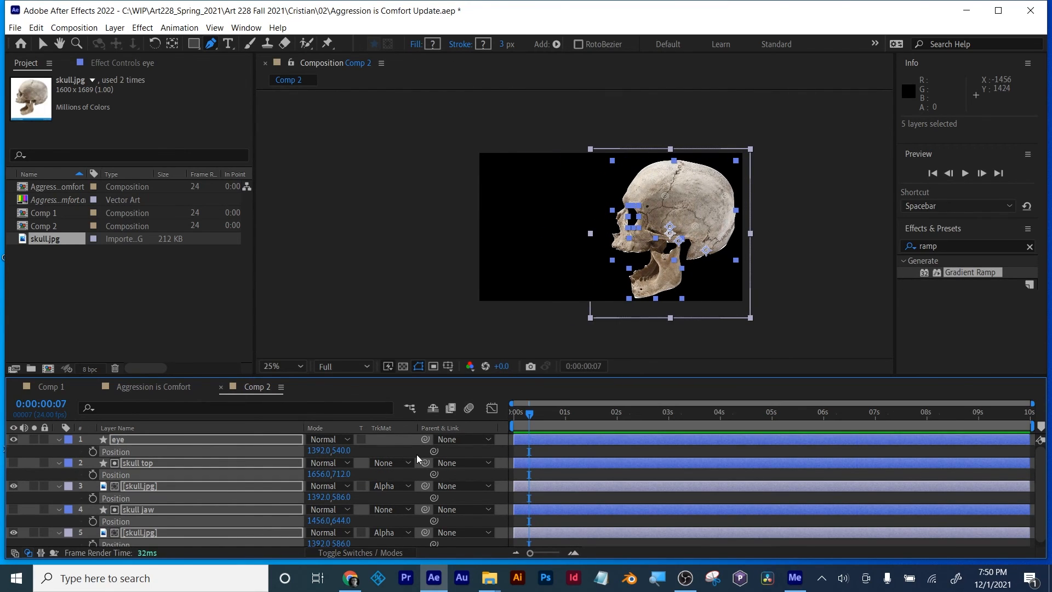
{"action": "key", "text": "p"}
Step: Undo the stray pen path in the composition and switch to the Selection tool
{"action": "left_click", "coordinate": [338, 282]}
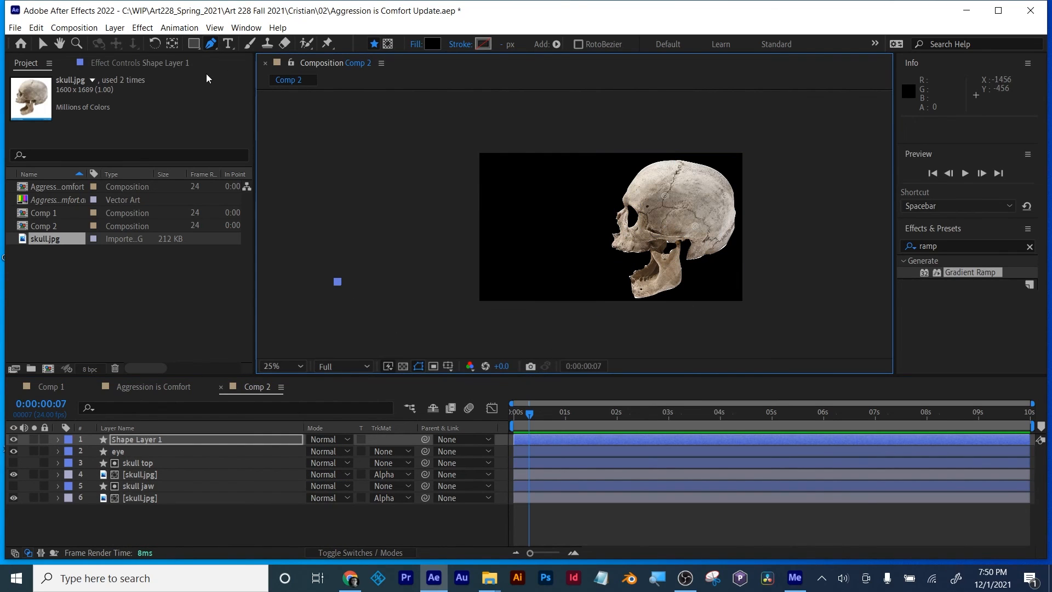
{"action": "key", "text": "ctrl+z"}
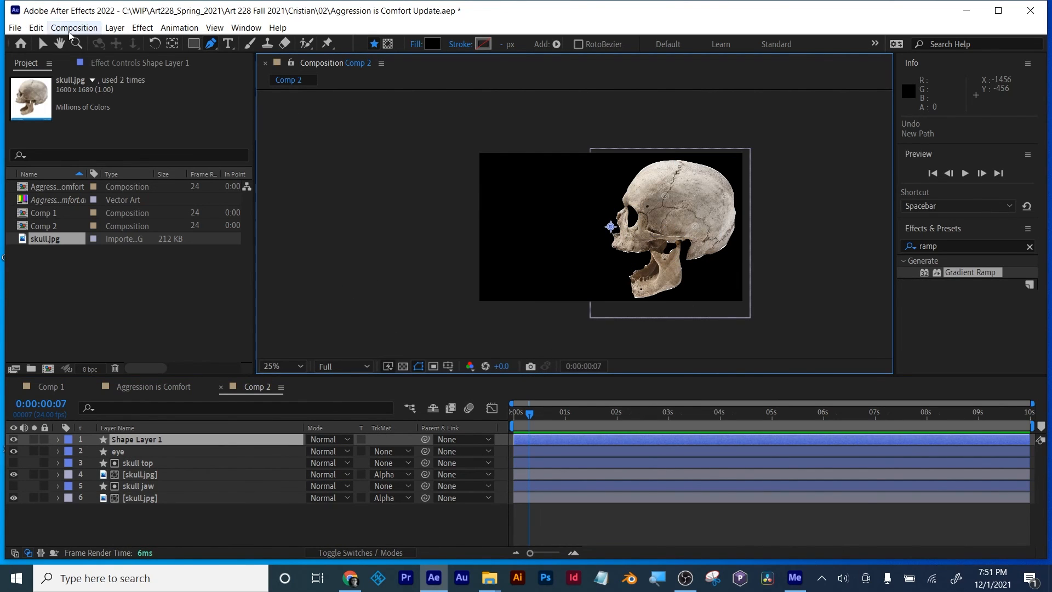
{"action": "left_click", "coordinate": [43, 44]}
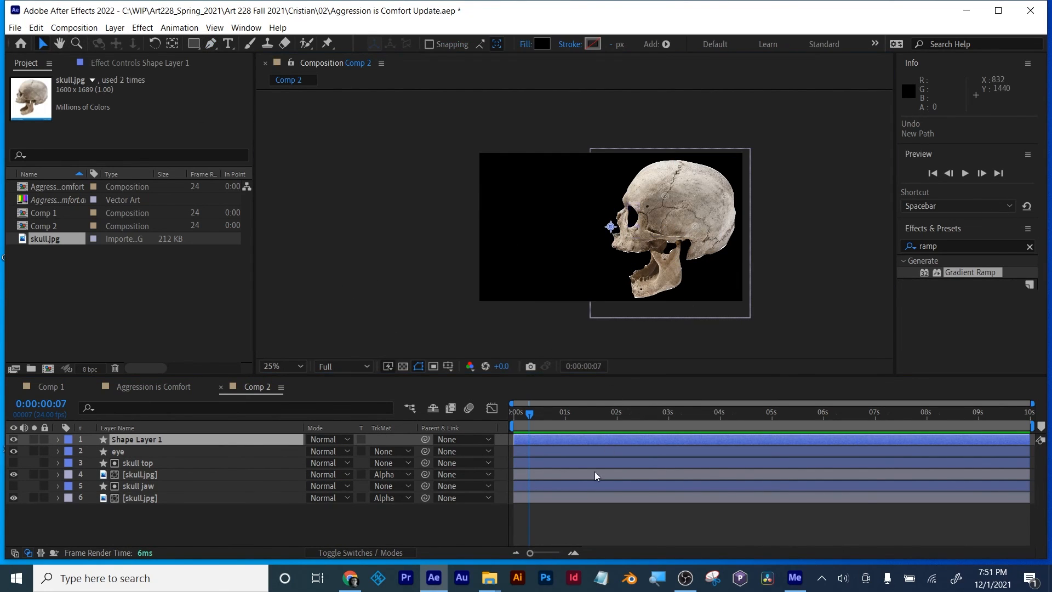
Step: Parent the lower skull.jpg layer to skull jaw and the upper skull.jpg layer to skull top
{"action": "left_click", "coordinate": [140, 487]}
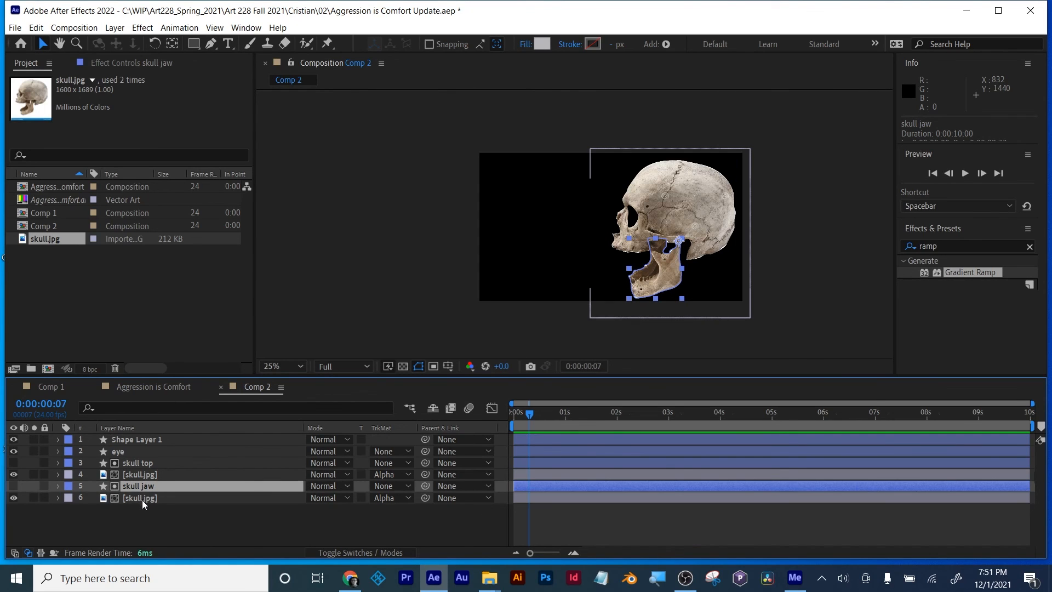
{"action": "left_click", "coordinate": [142, 501]}
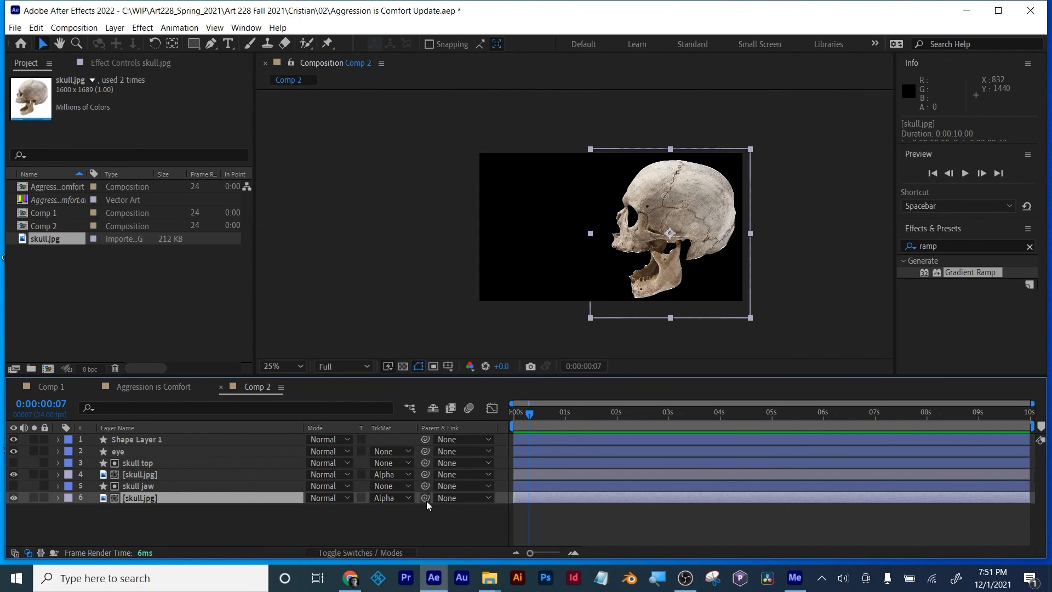
{"action": "left_click_drag", "start_coordinate": [425, 499], "coordinate": [149, 486]}
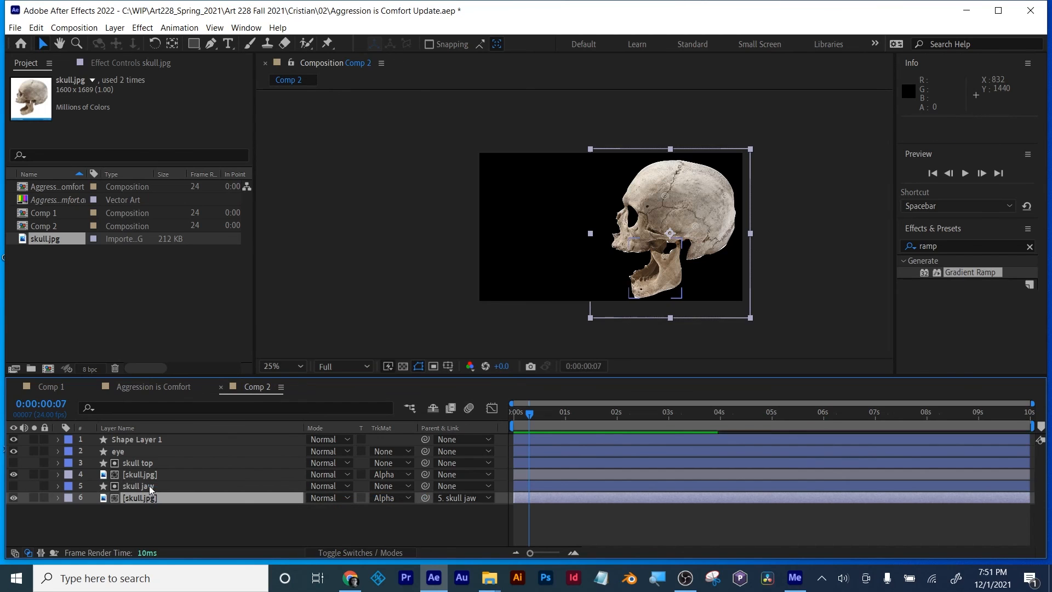
{"action": "left_click", "coordinate": [144, 474]}
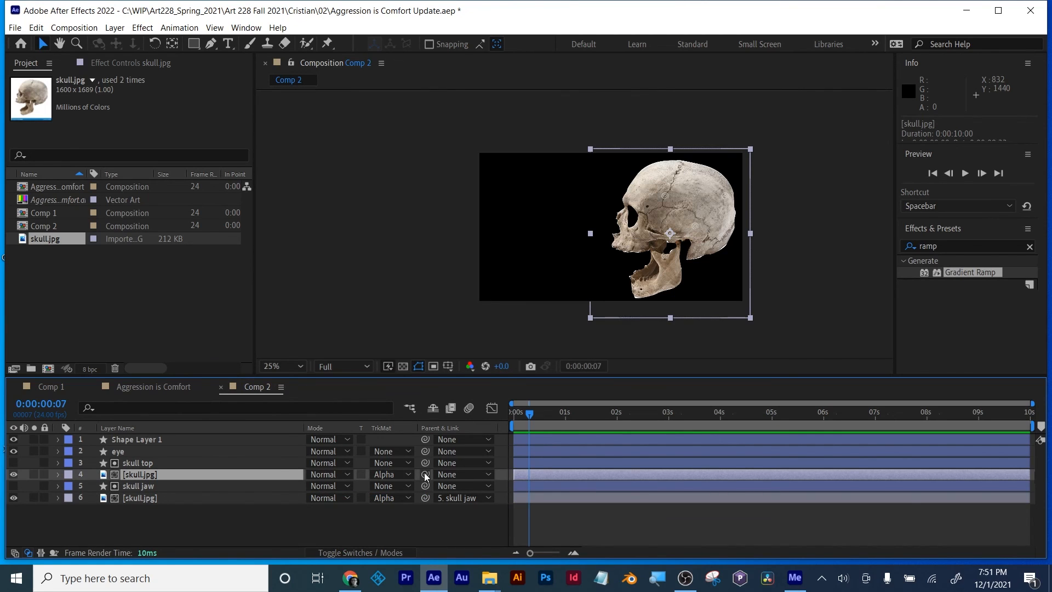
{"action": "left_click_drag", "start_coordinate": [426, 474], "coordinate": [142, 463]}
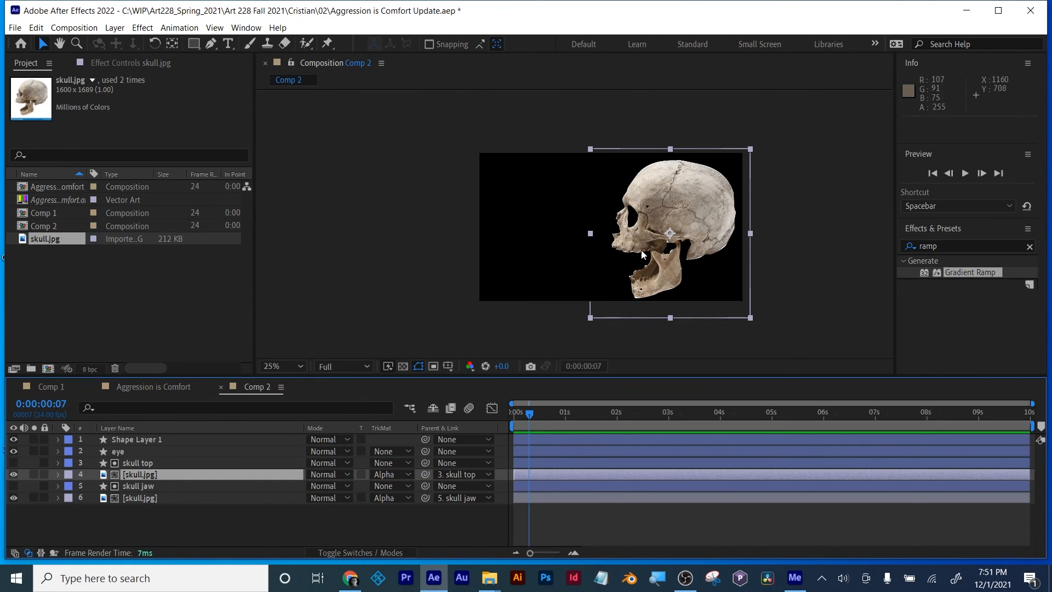
Step: Keyframe the skull jaw layer's rotation at 20° at 0:00:00:00 and 2° about half a second in
{"action": "key", "text": "period"}
{"action": "key", "text": "comma"}
{"action": "left_click", "coordinate": [128, 487]}
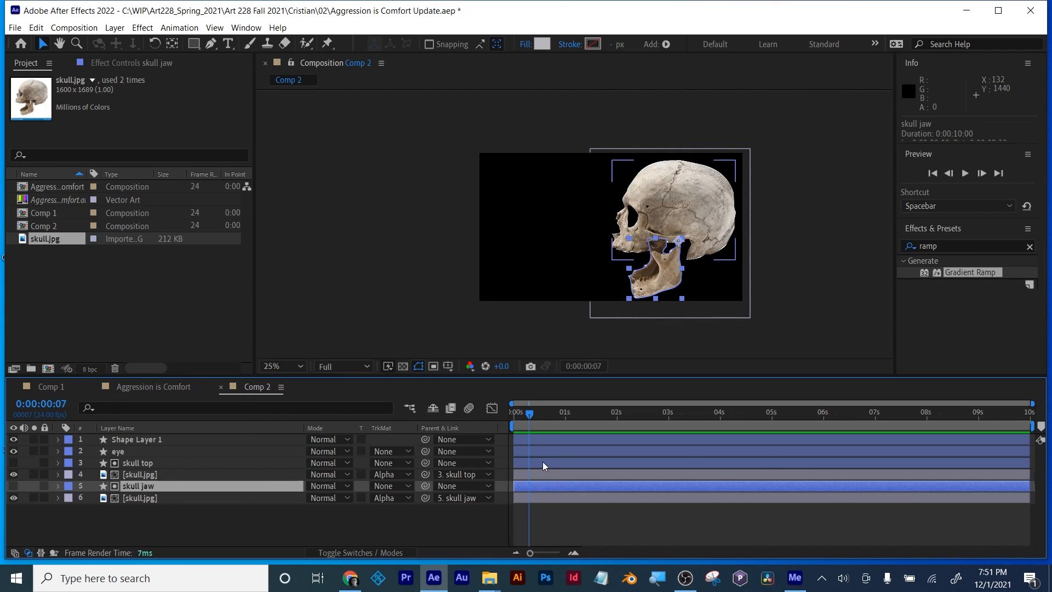
{"action": "left_click_drag", "start_coordinate": [529, 414], "coordinate": [515, 417]}
{"action": "key", "text": "r"}
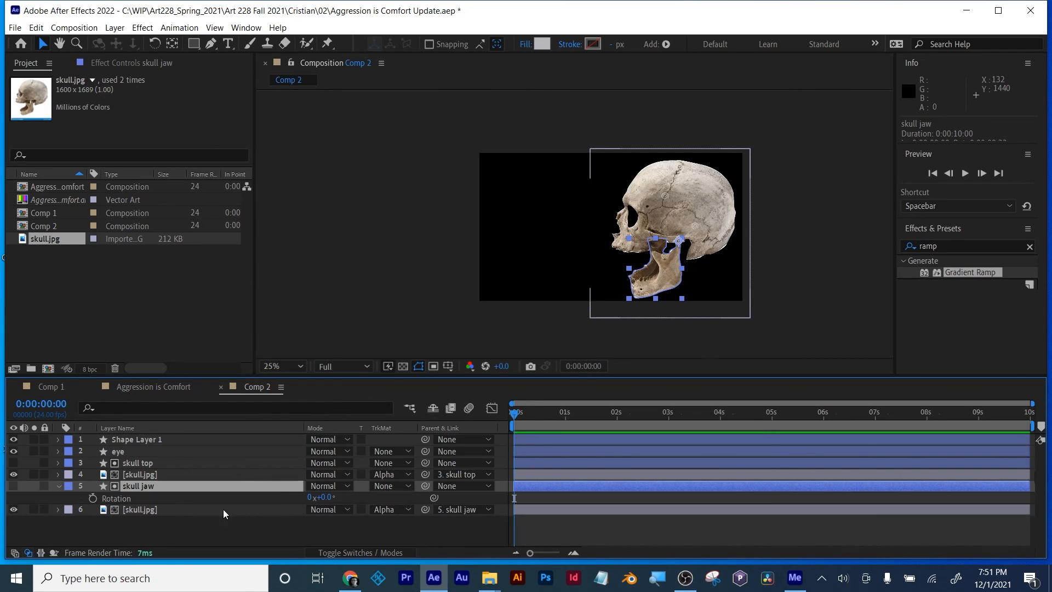
{"action": "left_click", "coordinate": [93, 497]}
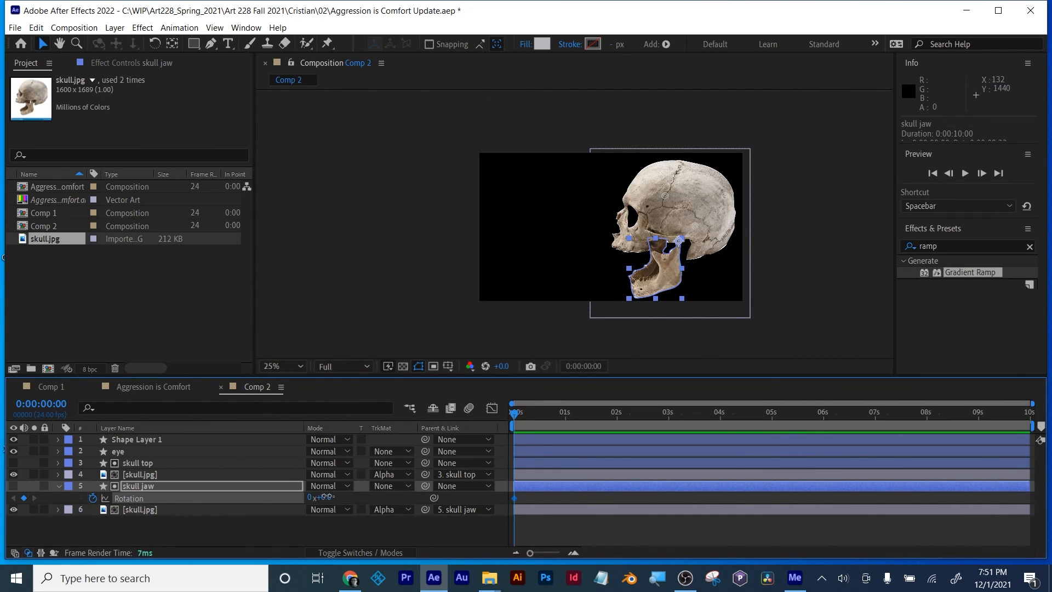
{"action": "left_click_drag", "start_coordinate": [327, 497], "coordinate": [332, 489]}
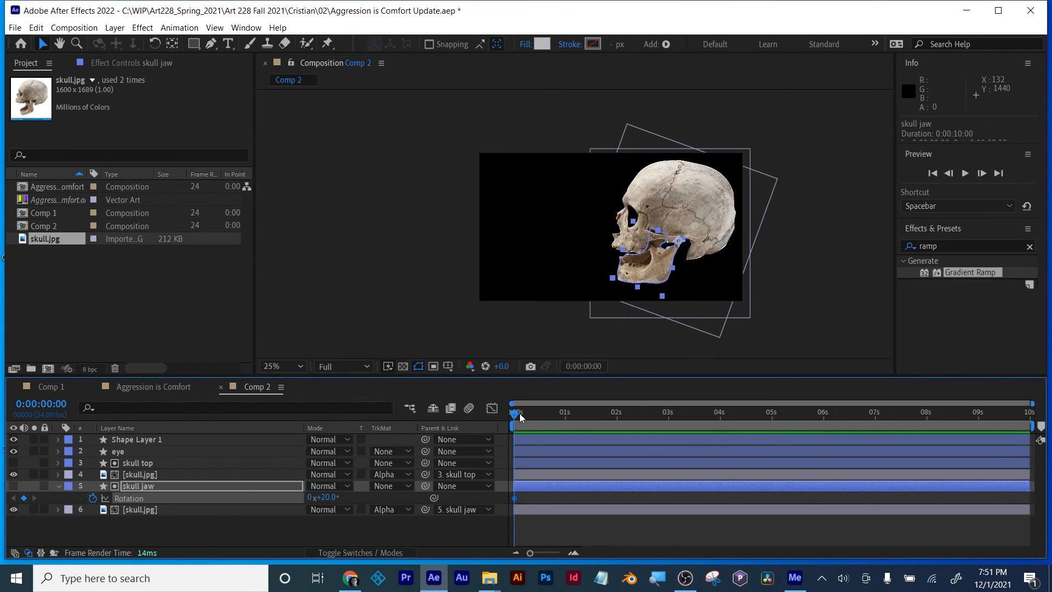
{"action": "left_click", "coordinate": [540, 413]}
{"action": "left_click_drag", "start_coordinate": [339, 497], "coordinate": [318, 497]}
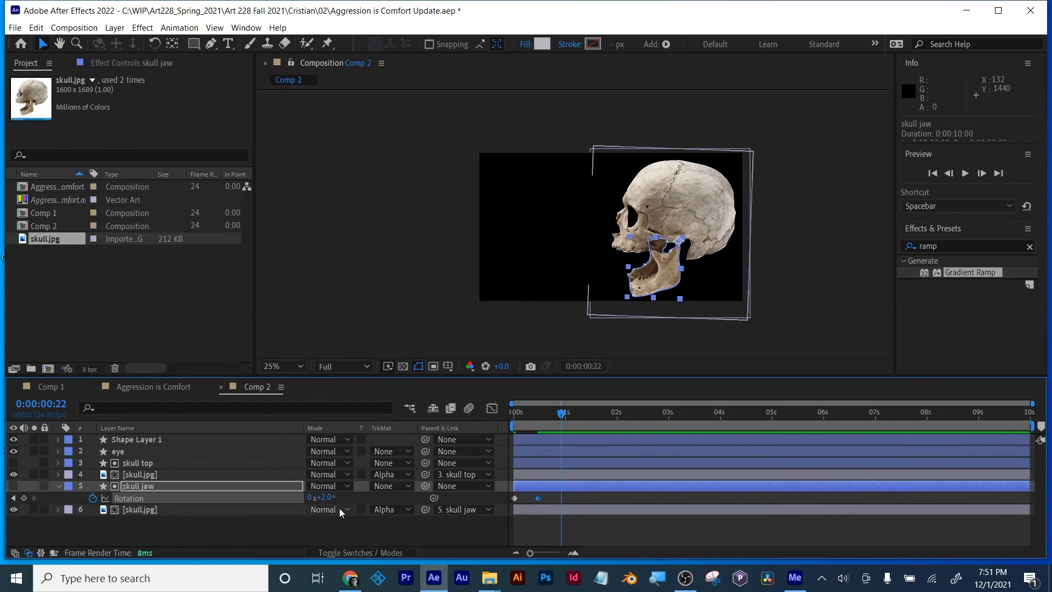
Step: Keyframe the skull jaw's rotation at -12° at 0:00:00:22, adding further keyframes up to -4° at 0:00:01:13
{"action": "left_click_drag", "start_coordinate": [317, 497], "coordinate": [315, 497]}
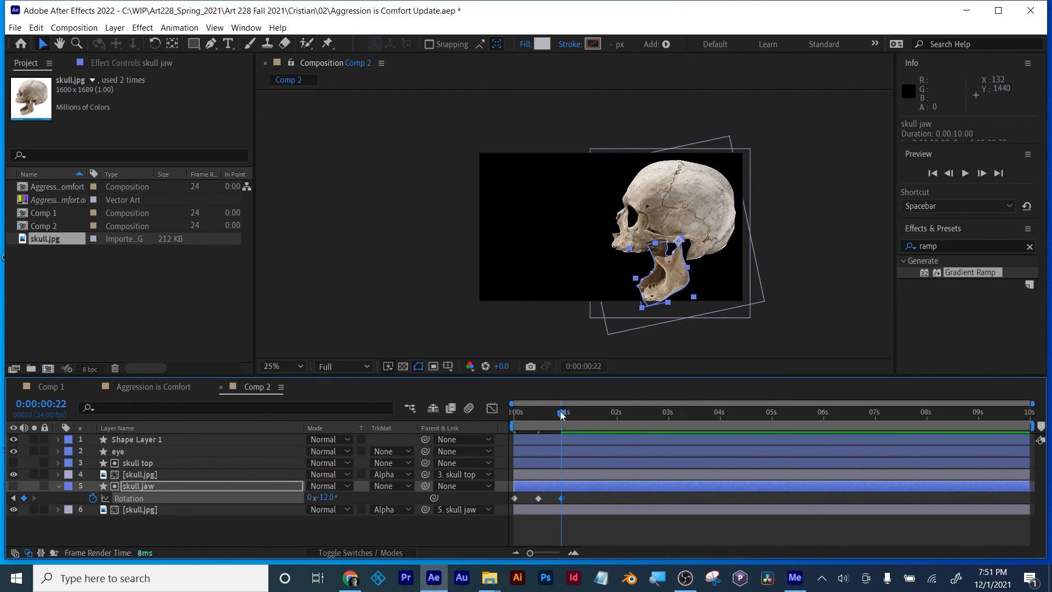
{"action": "left_click_drag", "start_coordinate": [561, 414], "coordinate": [577, 415]}
{"action": "left_click_drag", "start_coordinate": [327, 497], "coordinate": [328, 497]}
Step: Apply Easy Ease to all of the skull jaw's rotation keyframes
{"action": "left_click_drag", "start_coordinate": [611, 492], "coordinate": [509, 505]}
{"action": "right_click", "coordinate": [514, 497]}
{"action": "mouse_move", "coordinate": [630, 487]}
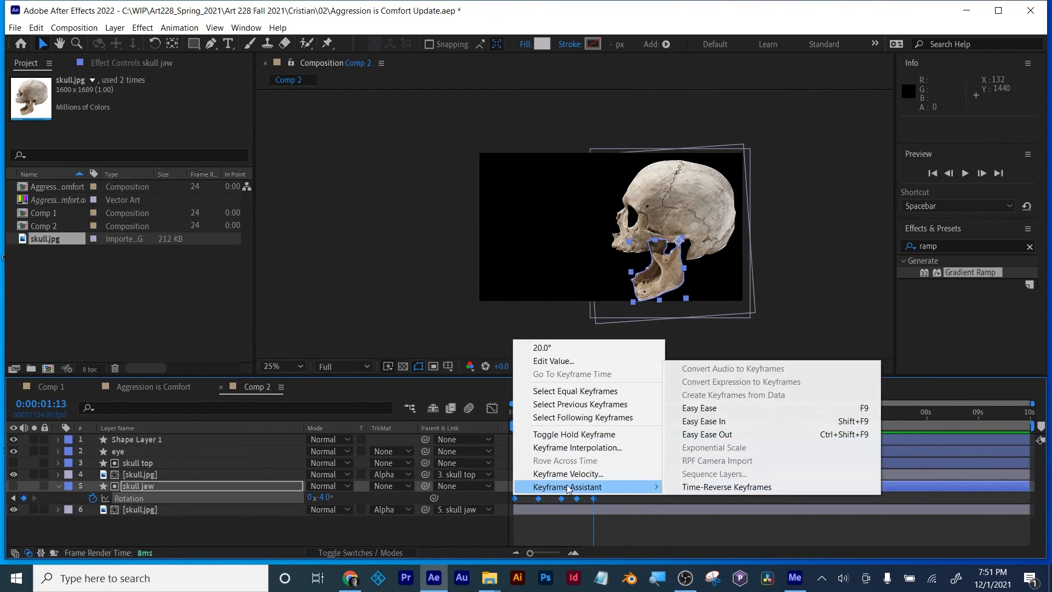
{"action": "left_click", "coordinate": [703, 412]}
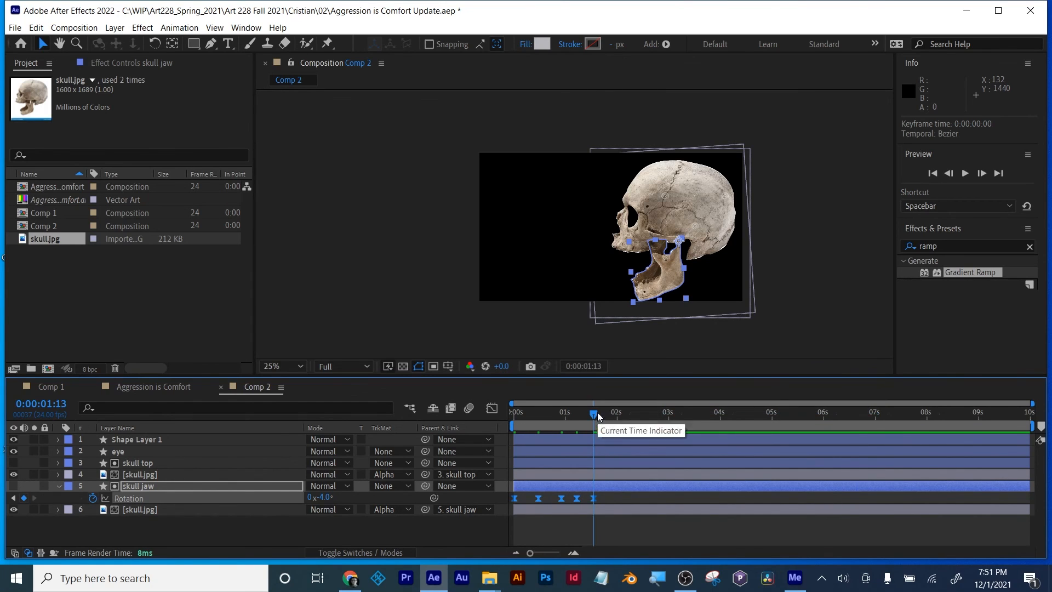
Step: Preview the jaw animation from the start and deselect the skull jaw layer
{"action": "left_click_drag", "start_coordinate": [594, 412], "coordinate": [466, 424]}
{"action": "key", "text": "space"}
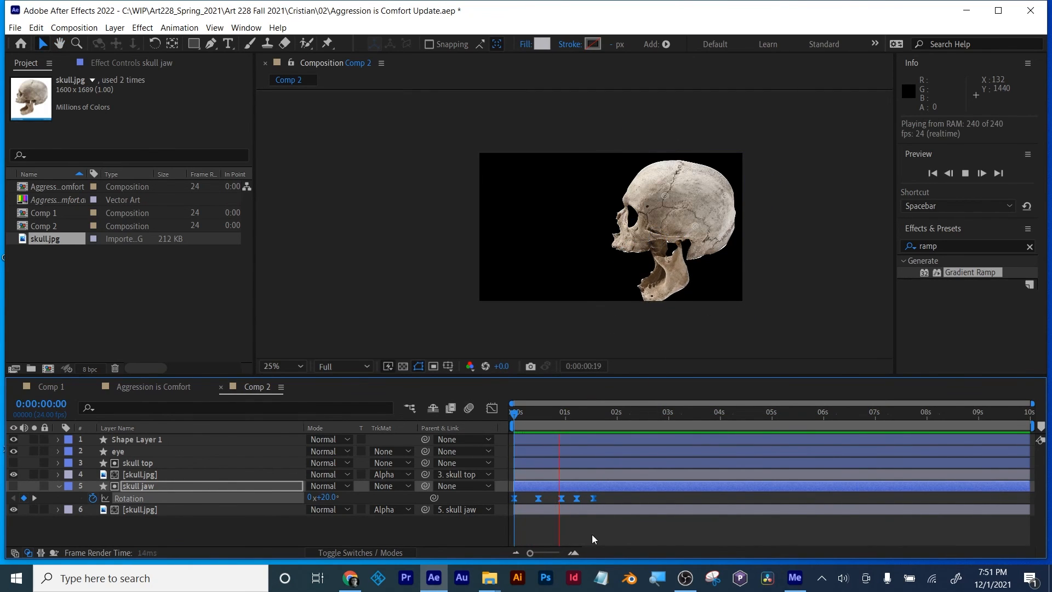
{"action": "key", "text": "space"}
{"action": "key", "text": "space"}
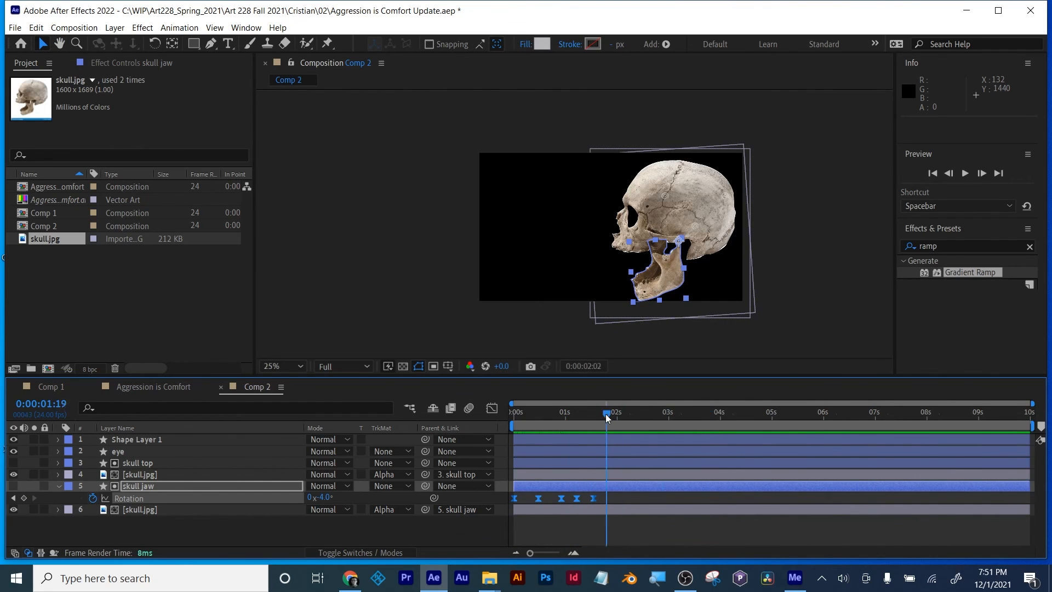
{"action": "mouse_move", "coordinate": [606, 413]}
{"action": "left_mouse_down"}
{"action": "mouse_move", "coordinate": [525, 417]}
{"action": "mouse_move", "coordinate": [603, 417]}
{"action": "left_mouse_up"}
{"action": "left_click", "coordinate": [151, 525]}
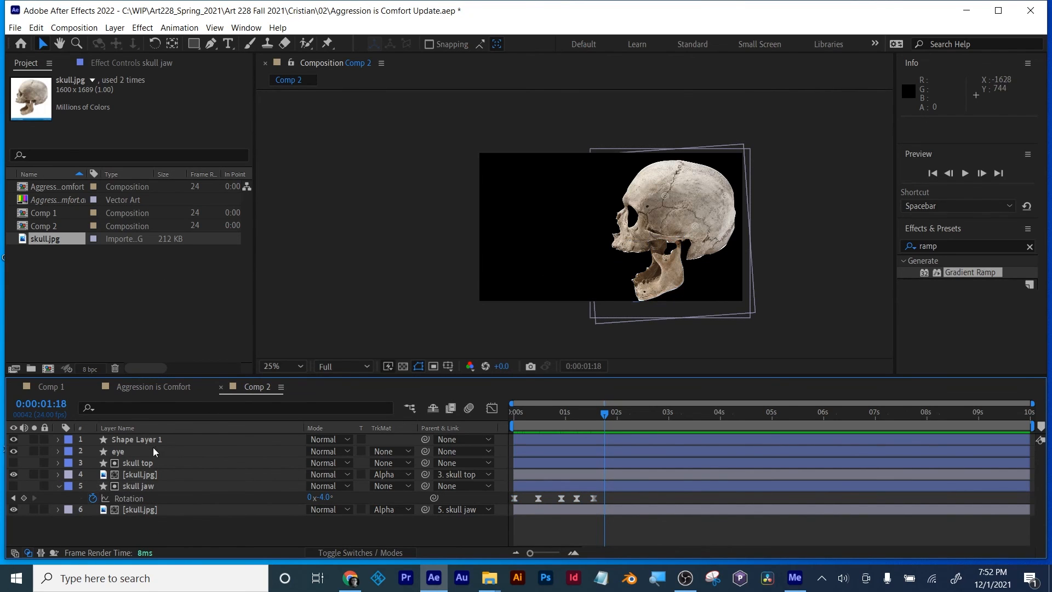
Step: Look at the Aggression is Comfort and Comp 1 compositions, and return to Comp 2
{"action": "left_click", "coordinate": [150, 386]}
{"action": "left_click", "coordinate": [51, 385]}
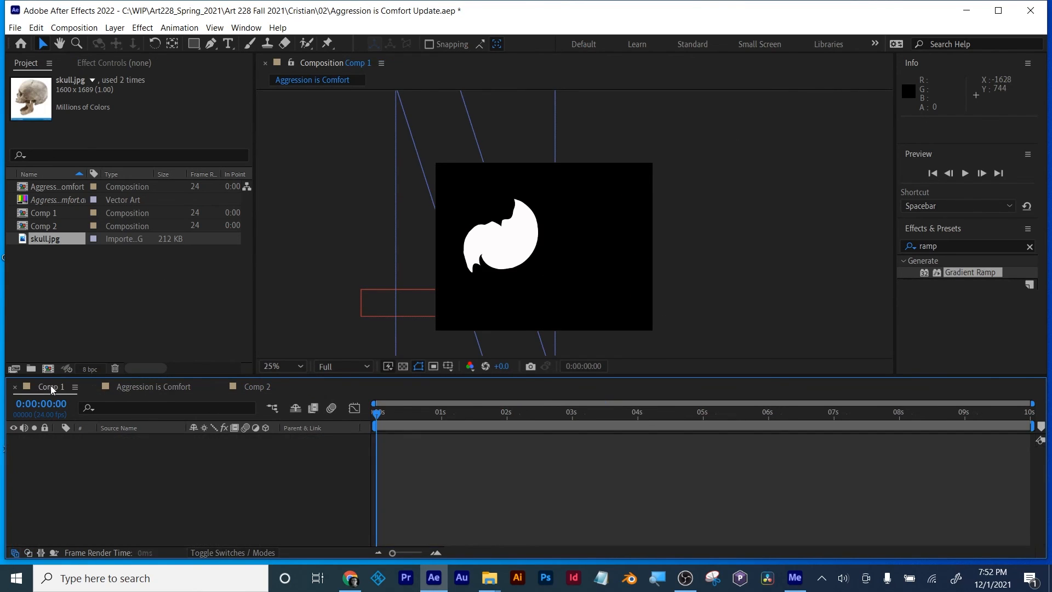
{"action": "left_click", "coordinate": [142, 388]}
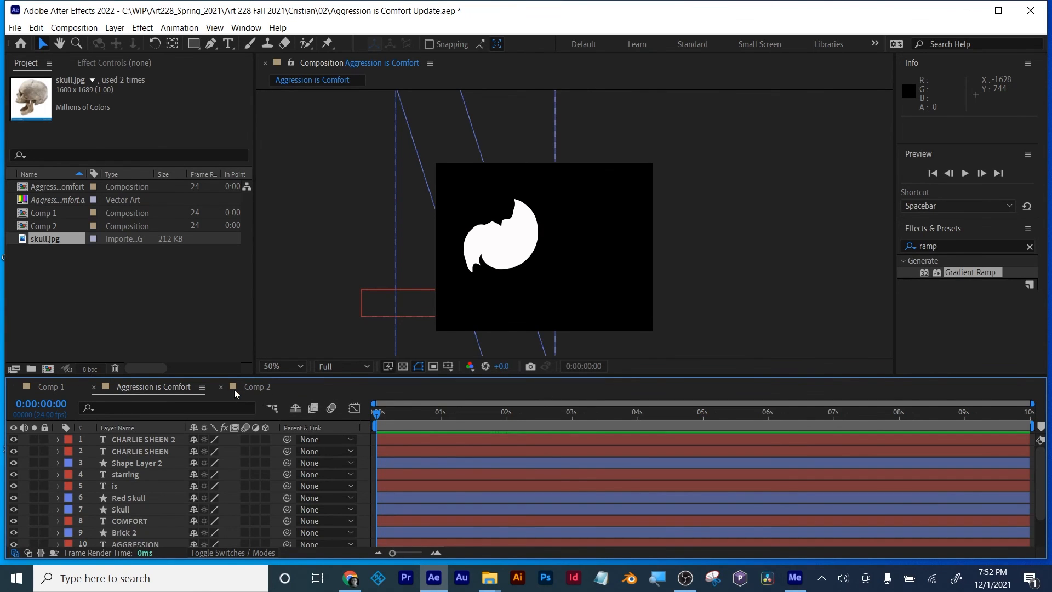
{"action": "left_click", "coordinate": [255, 387]}
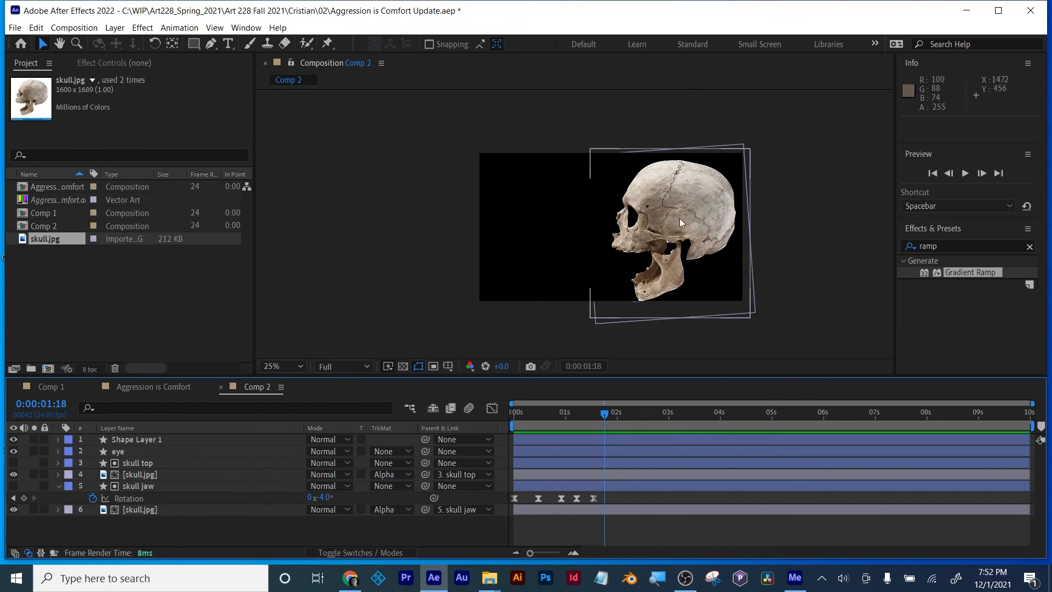
{"action": "left_click", "coordinate": [138, 475]}
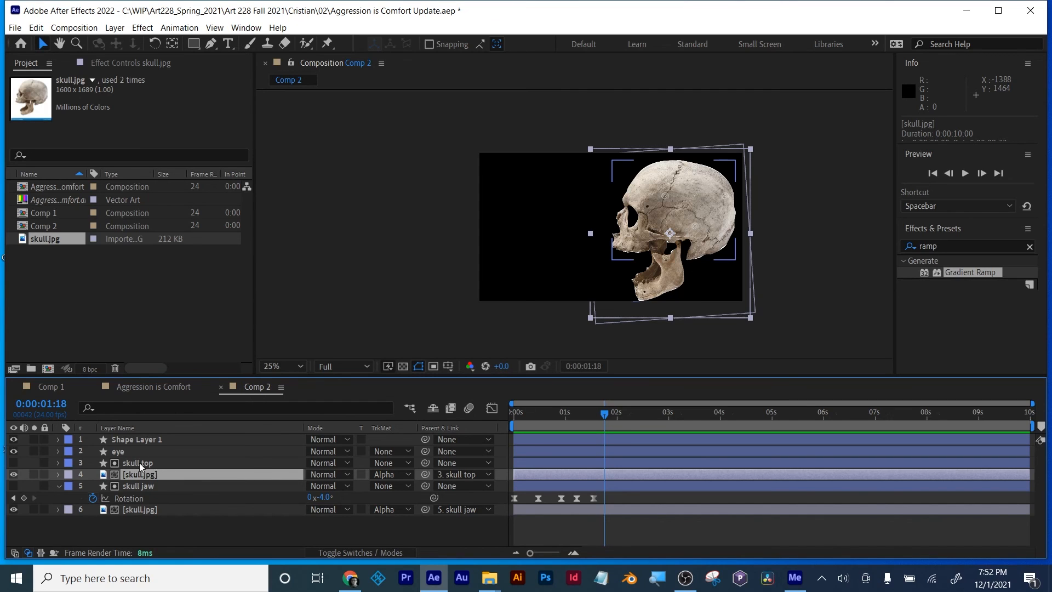
{"action": "left_click", "coordinate": [271, 462]}
{"action": "left_click", "coordinate": [328, 464]}
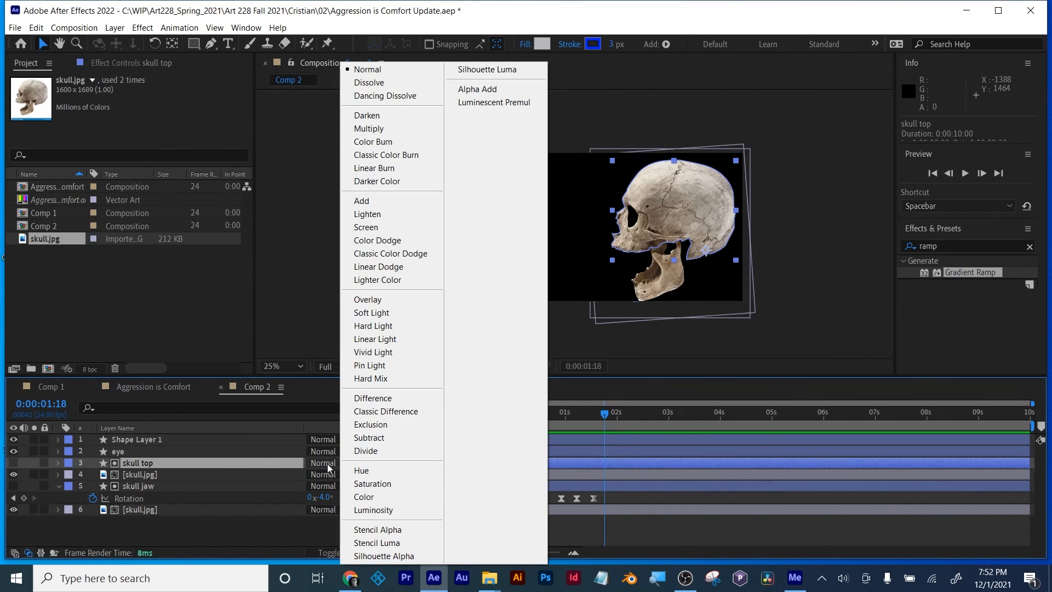
{"action": "left_click", "coordinate": [147, 473]}
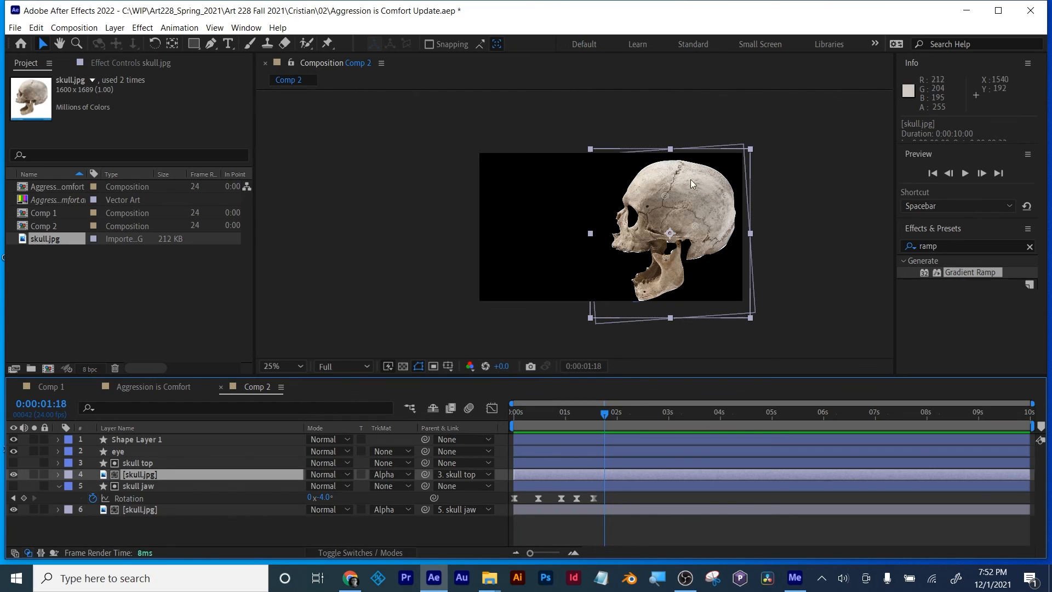
{"action": "left_click", "coordinate": [137, 485]}
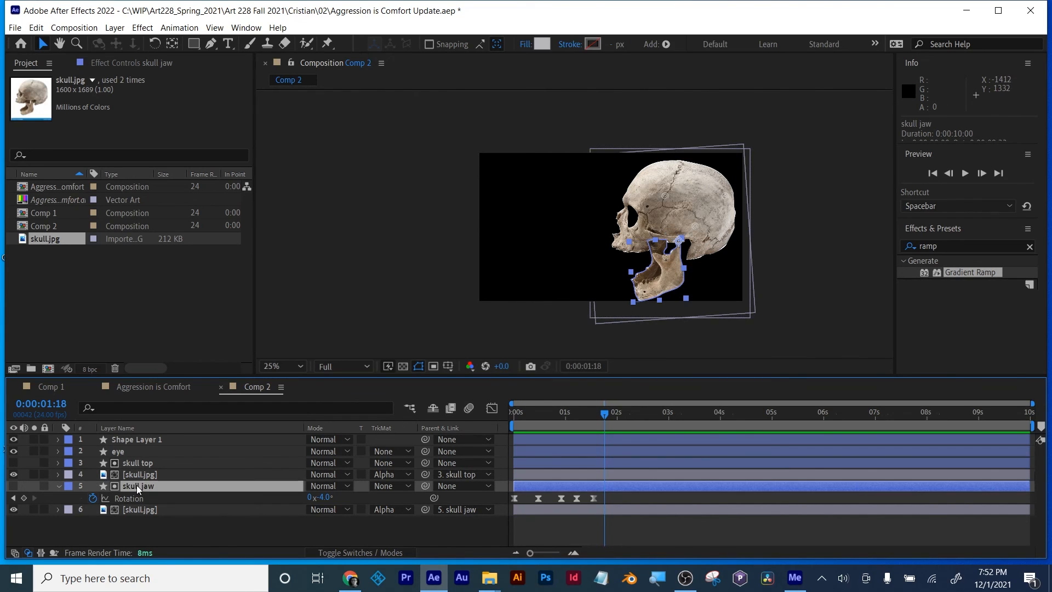
{"action": "left_click", "coordinate": [138, 473]}
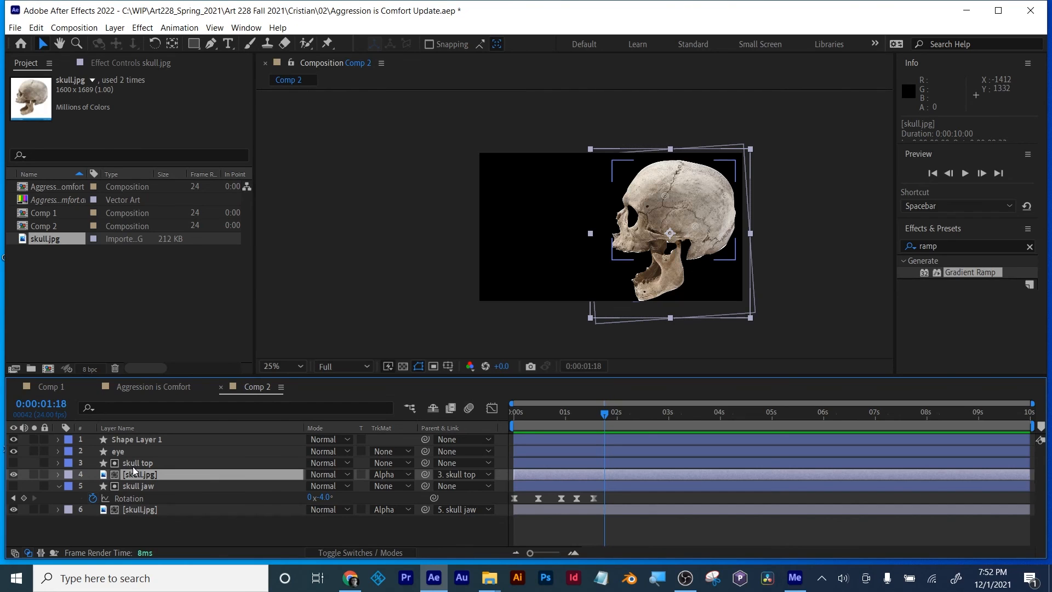
Step: Try the Color Burn blending mode on a visible duplicate of the skull top layer, and delete the duplicate
{"action": "left_click", "coordinate": [133, 466]}
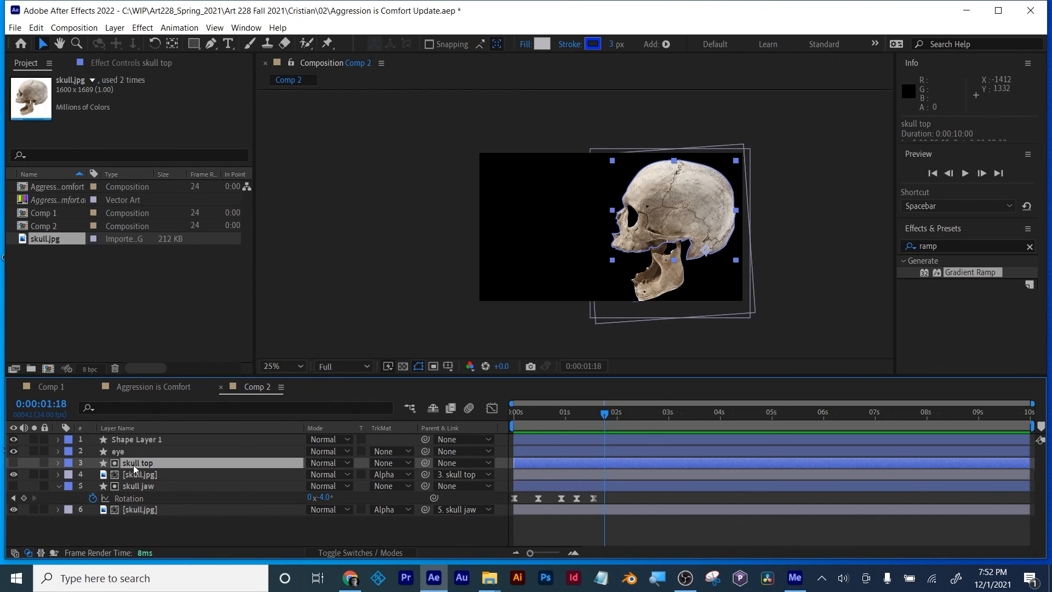
{"action": "key", "text": "ctrl+d"}
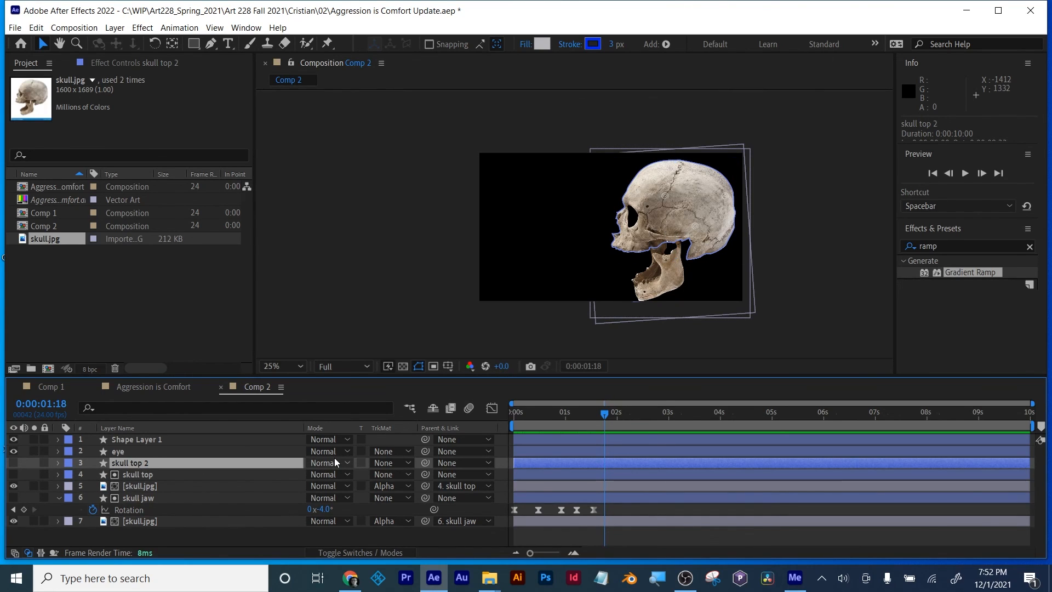
{"action": "left_click", "coordinate": [14, 463]}
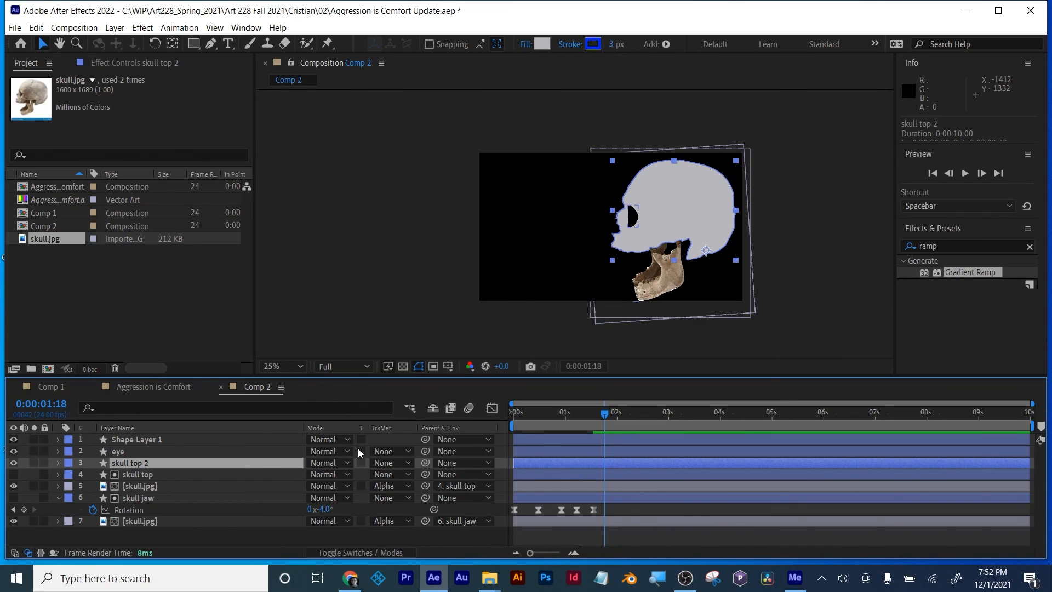
{"action": "left_click", "coordinate": [320, 462]}
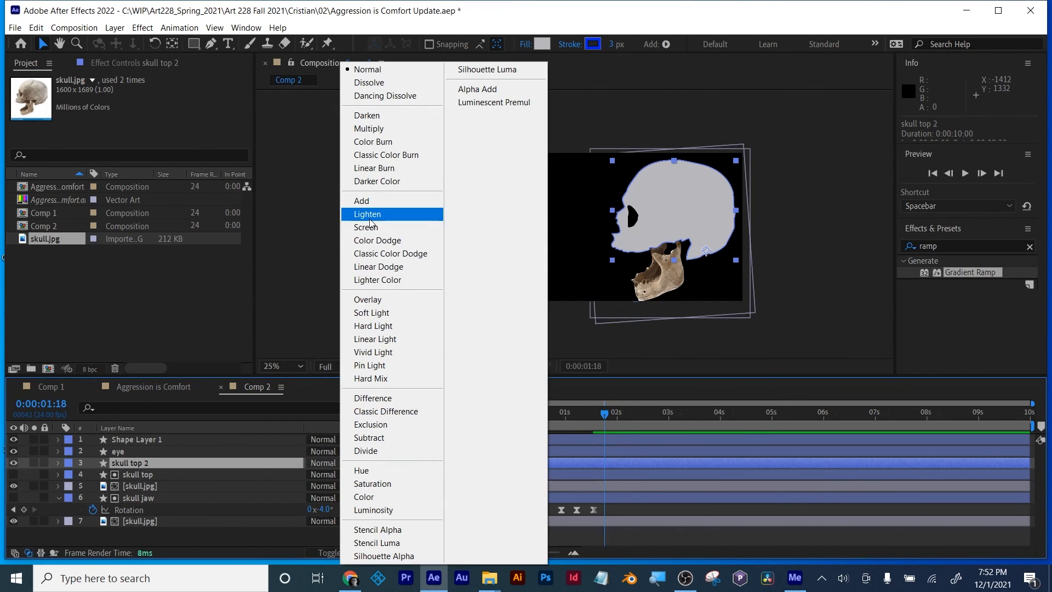
{"action": "left_click", "coordinate": [370, 143]}
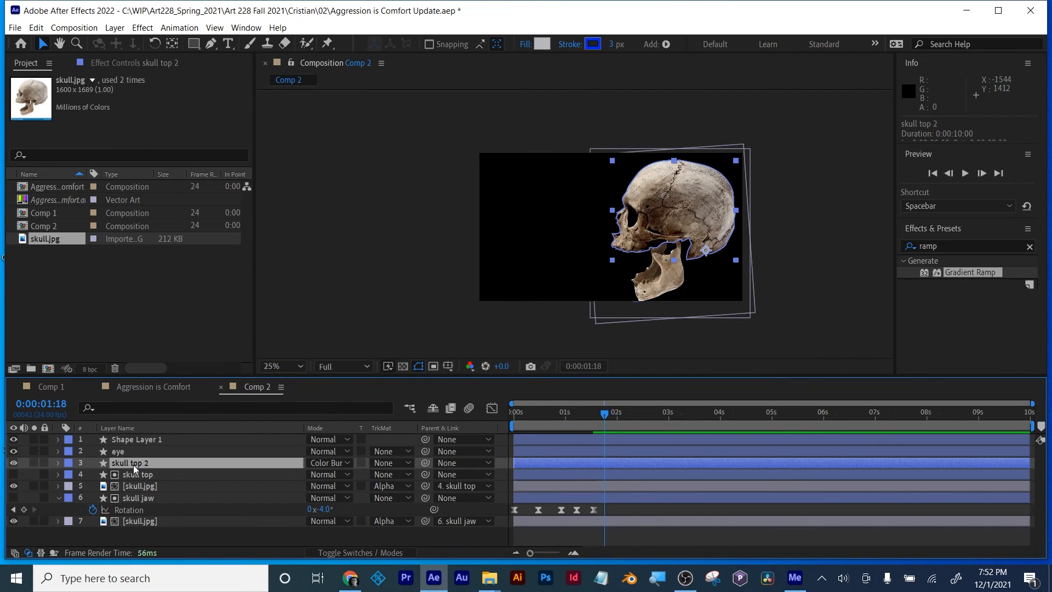
{"action": "key", "text": "Delete"}
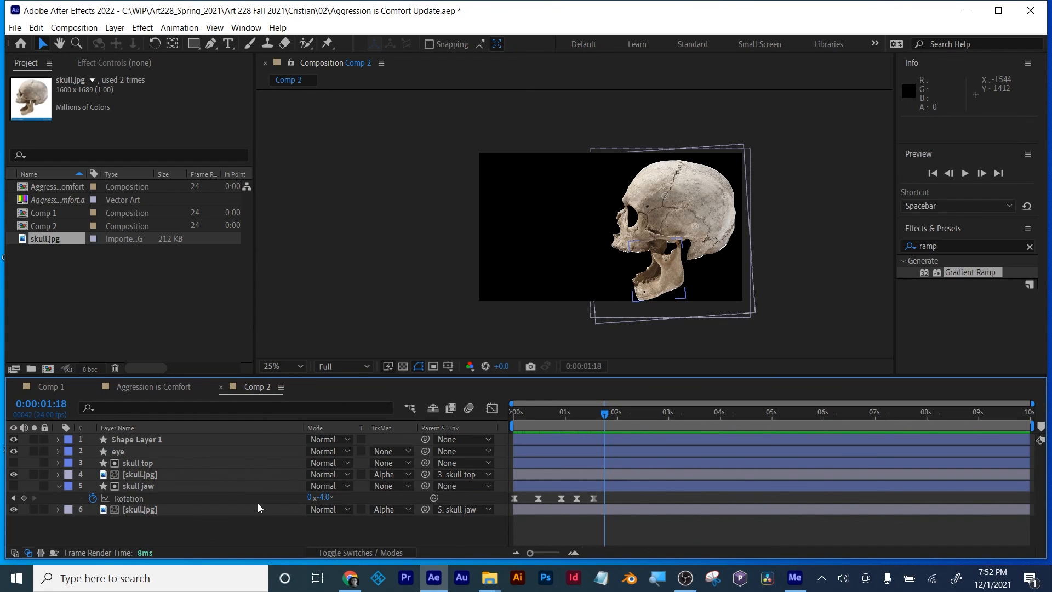
Step: Examine the skull's jaw pose at 0:00:00:00 and 0:00:01:13, and scrub through the Aggression is Comfort composition for comparison
{"action": "left_click_drag", "start_coordinate": [602, 412], "coordinate": [497, 430]}
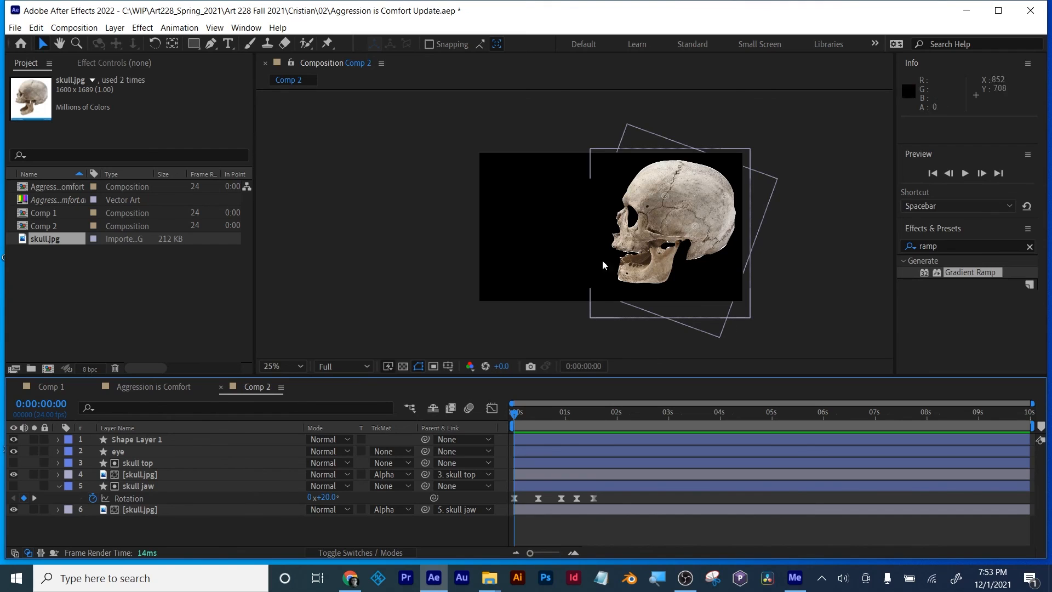
{"action": "scroll", "coordinate": [647, 245], "scroll_direction": "up", "scroll_amount": 2}
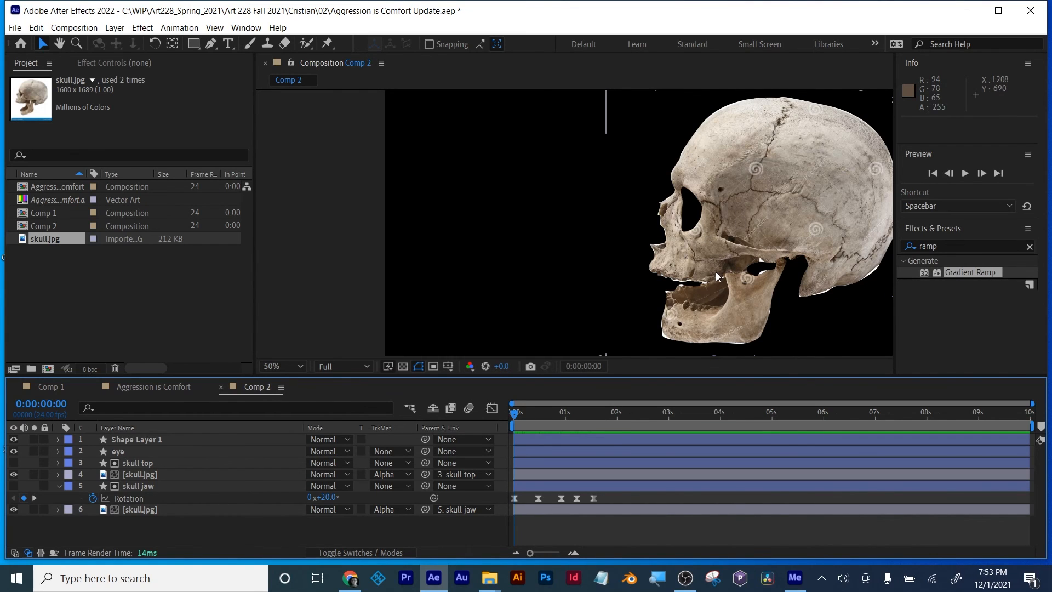
{"action": "scroll", "coordinate": [717, 275], "scroll_direction": "down", "scroll_amount": 2}
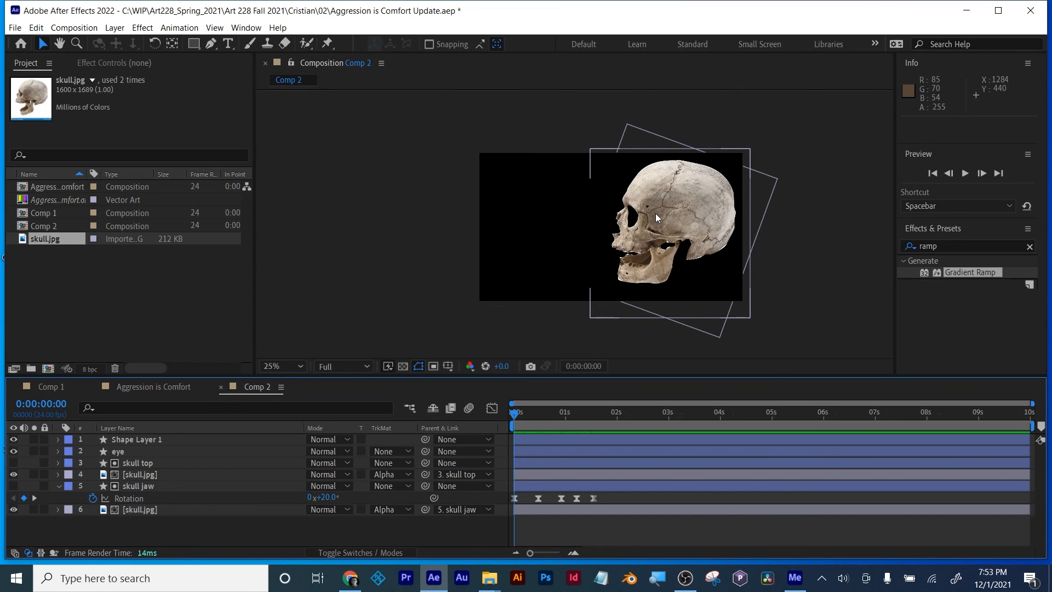
{"action": "left_click", "coordinate": [553, 486]}
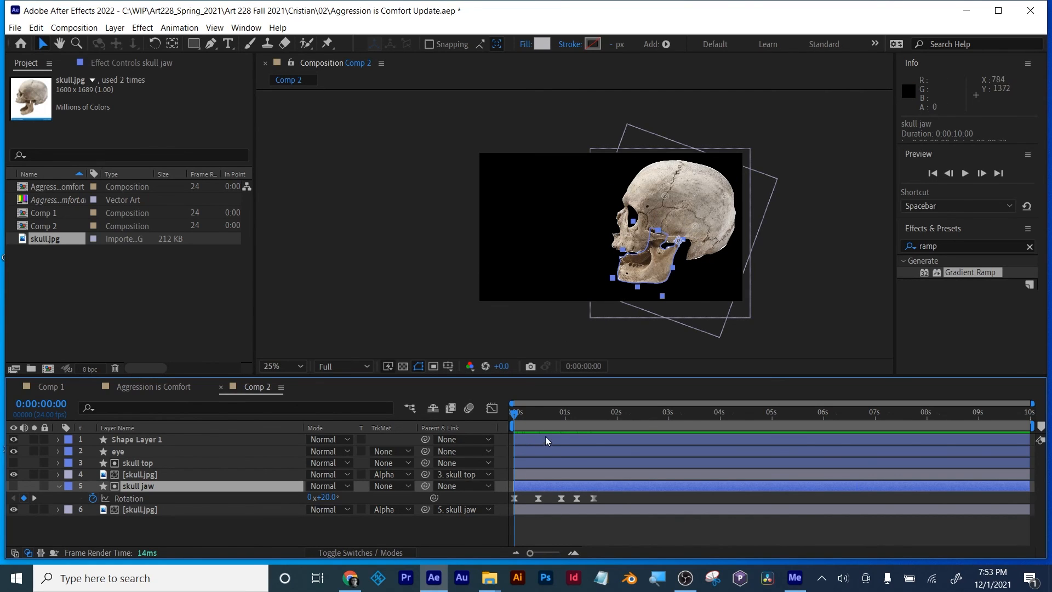
{"action": "left_click_drag", "start_coordinate": [515, 413], "coordinate": [593, 415]}
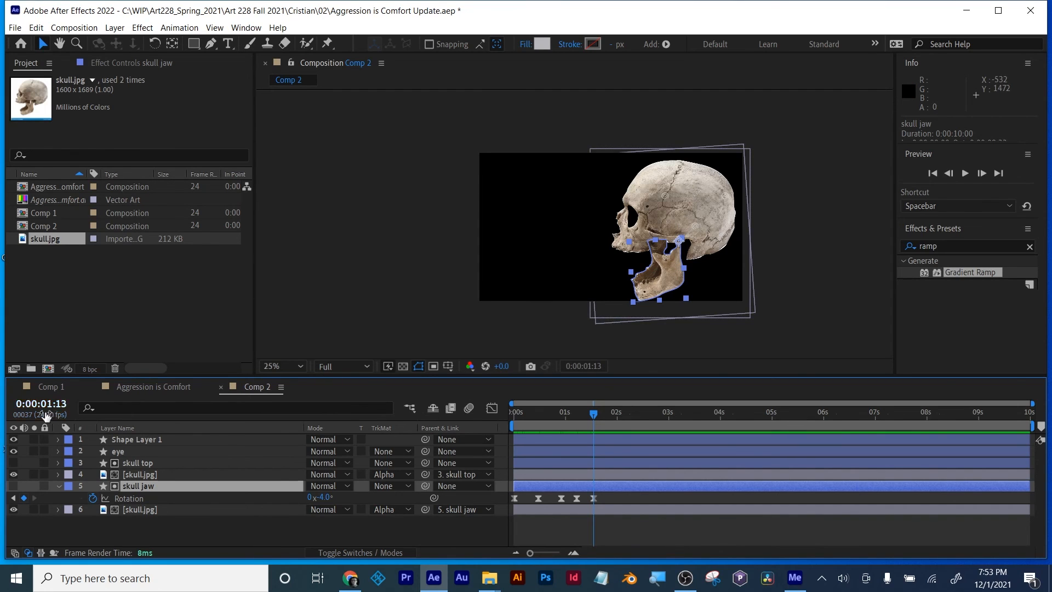
{"action": "left_click", "coordinate": [135, 386]}
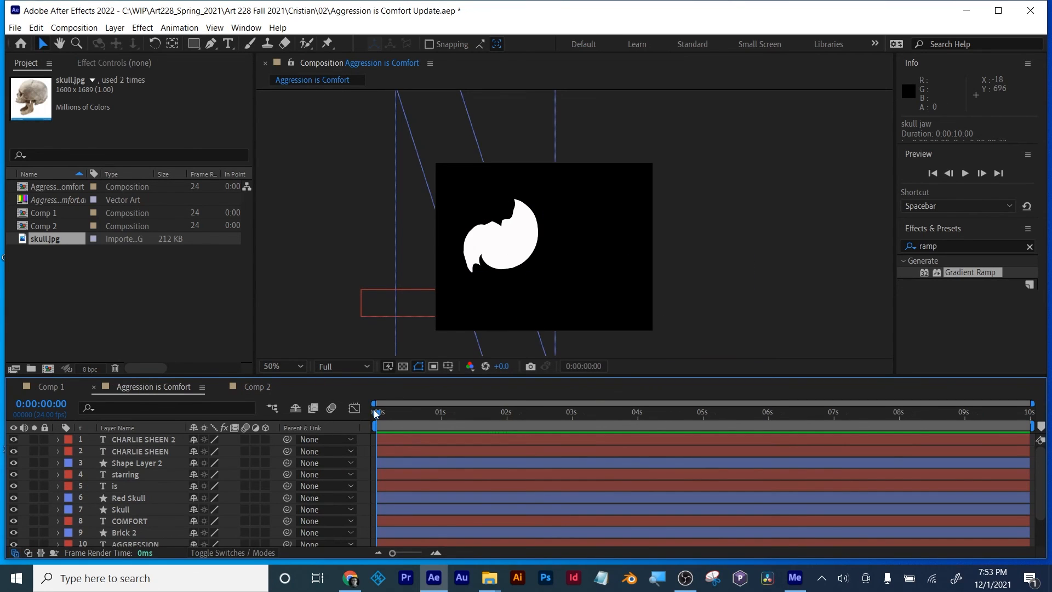
{"action": "left_click_drag", "start_coordinate": [376, 414], "coordinate": [532, 424]}
{"action": "left_click", "coordinate": [247, 388]}
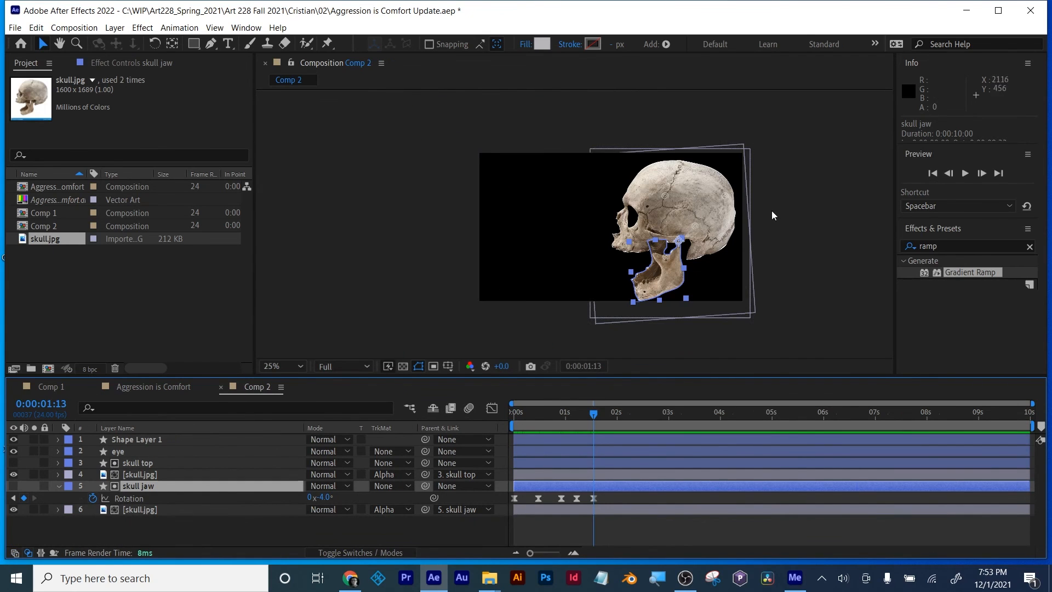
Step: Duplicate the skull top layer, make the copy visible and place it directly below the upper skull.jpg layer
{"action": "scroll", "coordinate": [705, 204], "scroll_direction": "up", "scroll_amount": 2}
{"action": "left_click_drag", "start_coordinate": [705, 212], "coordinate": [715, 167]}
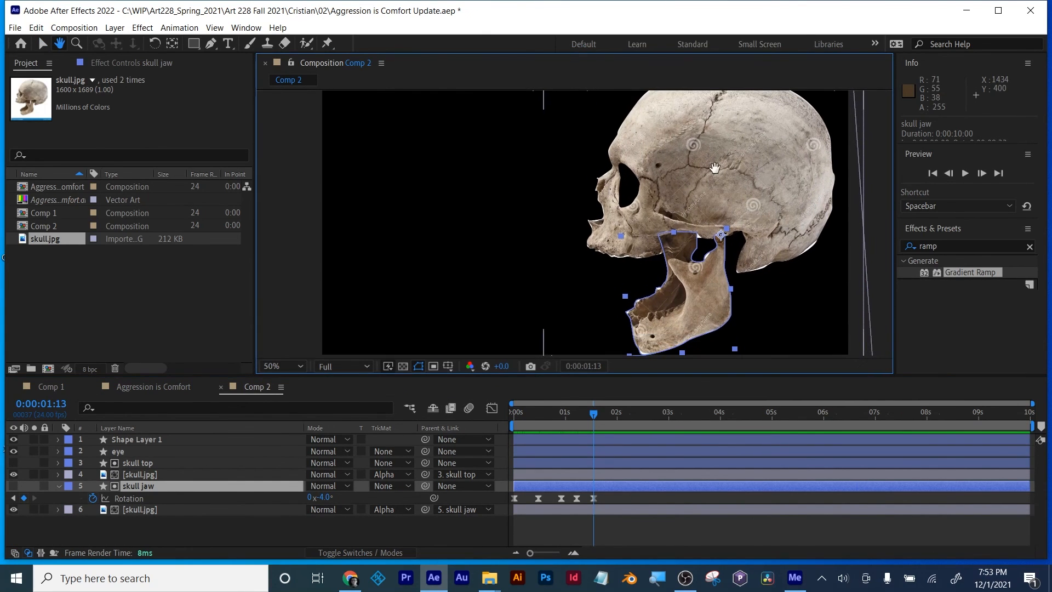
{"action": "key", "text": "v"}
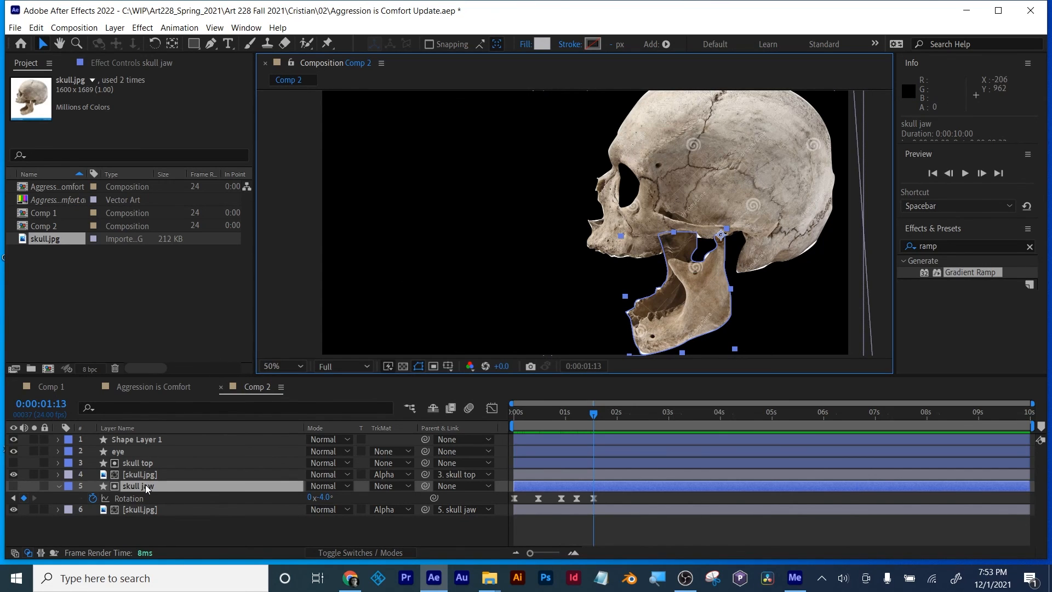
{"action": "left_click", "coordinate": [132, 475]}
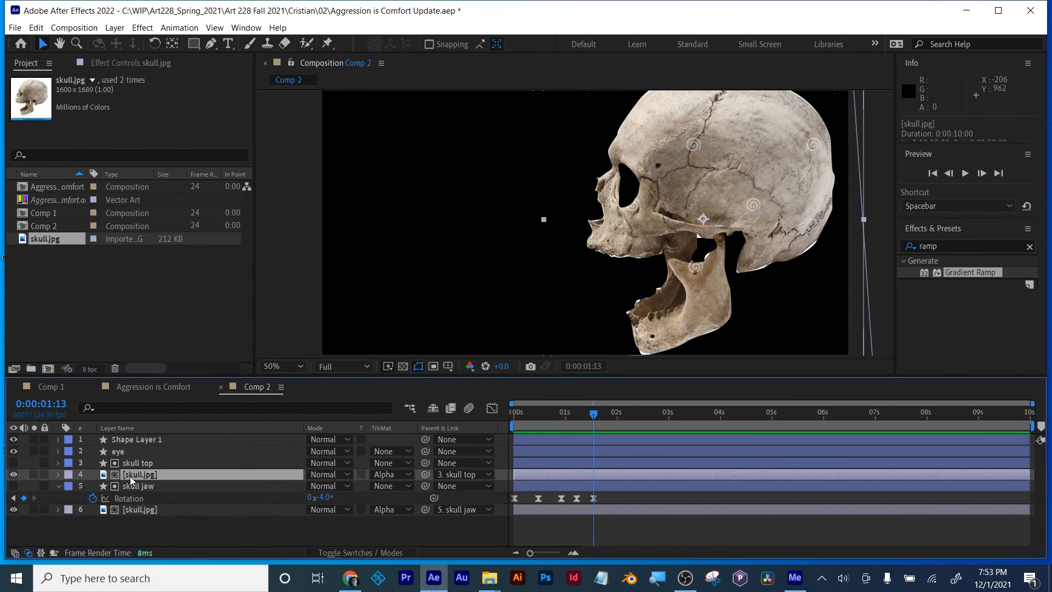
{"action": "left_click", "coordinate": [133, 463]}
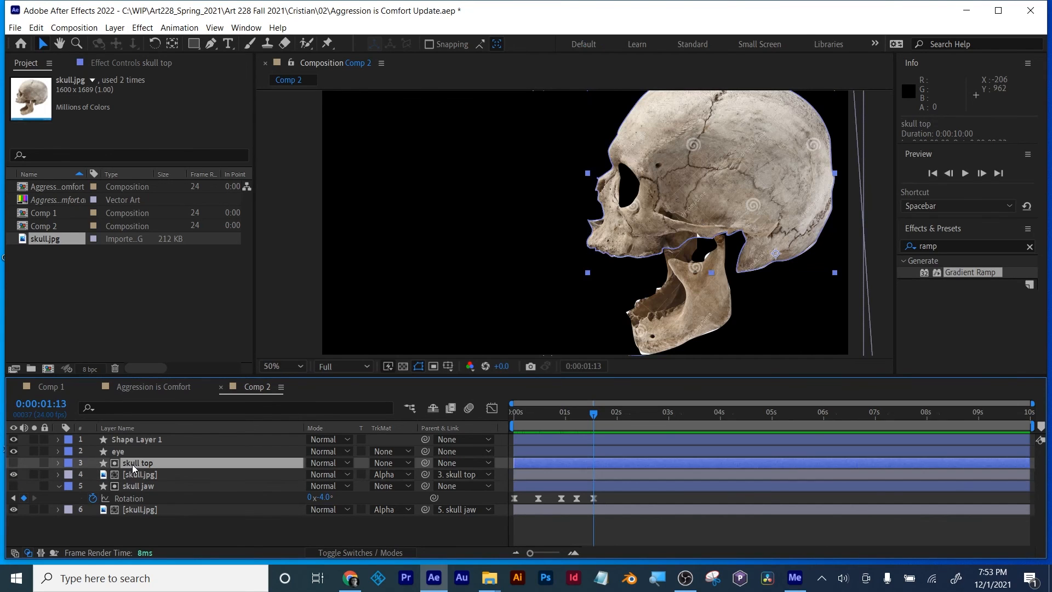
{"action": "key", "text": "ctrl+d"}
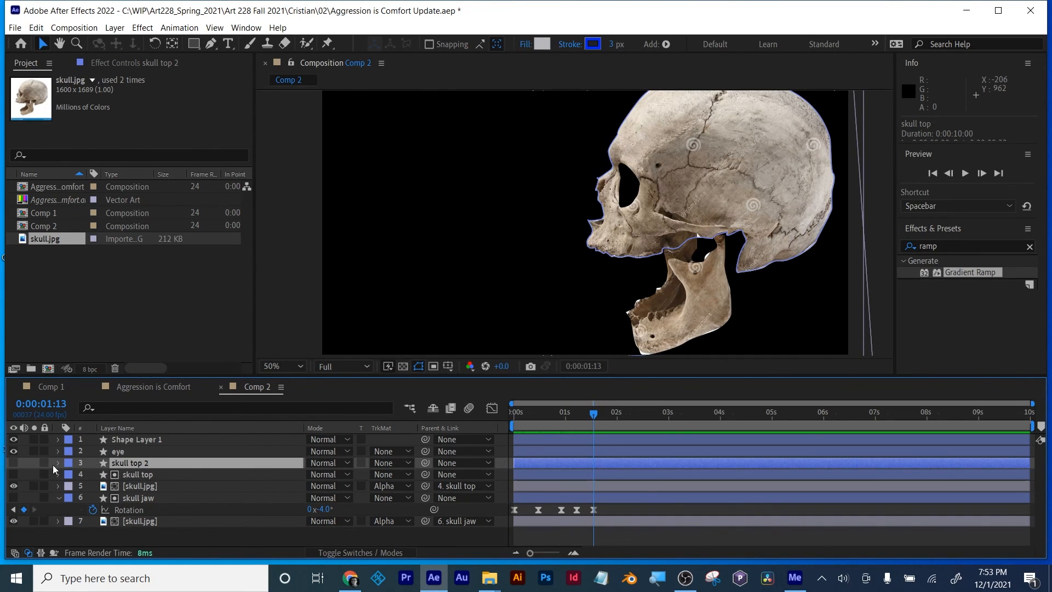
{"action": "left_click", "coordinate": [14, 463]}
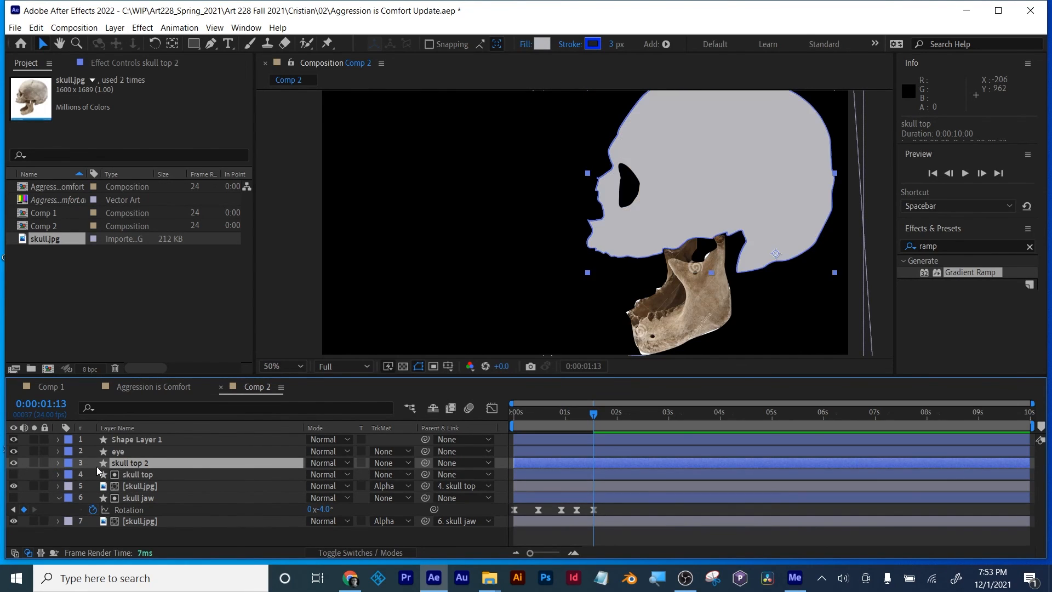
{"action": "left_click", "coordinate": [133, 488]}
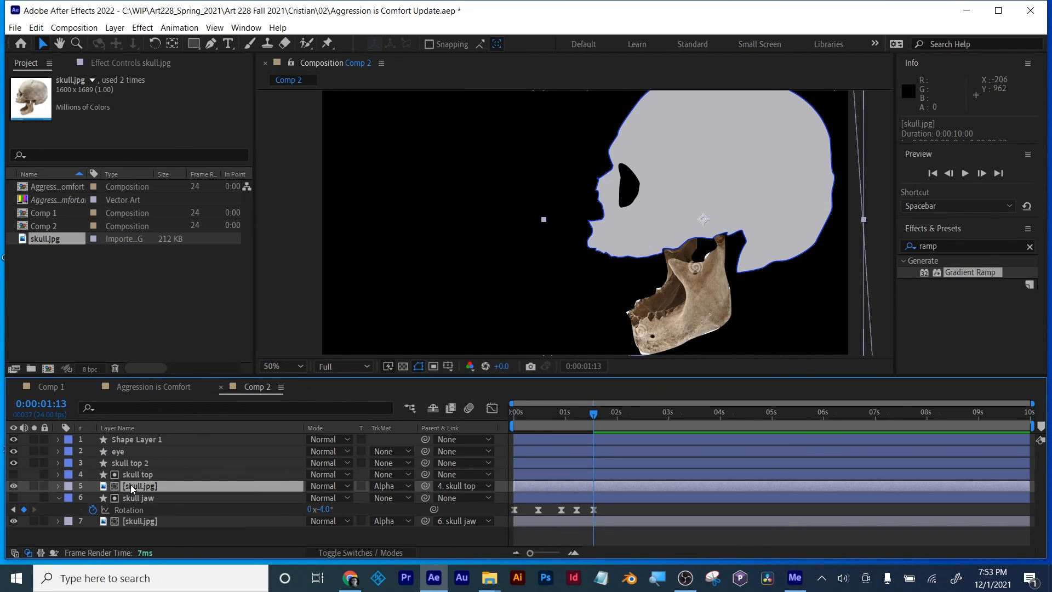
{"action": "left_click_drag", "start_coordinate": [130, 463], "coordinate": [136, 492]}
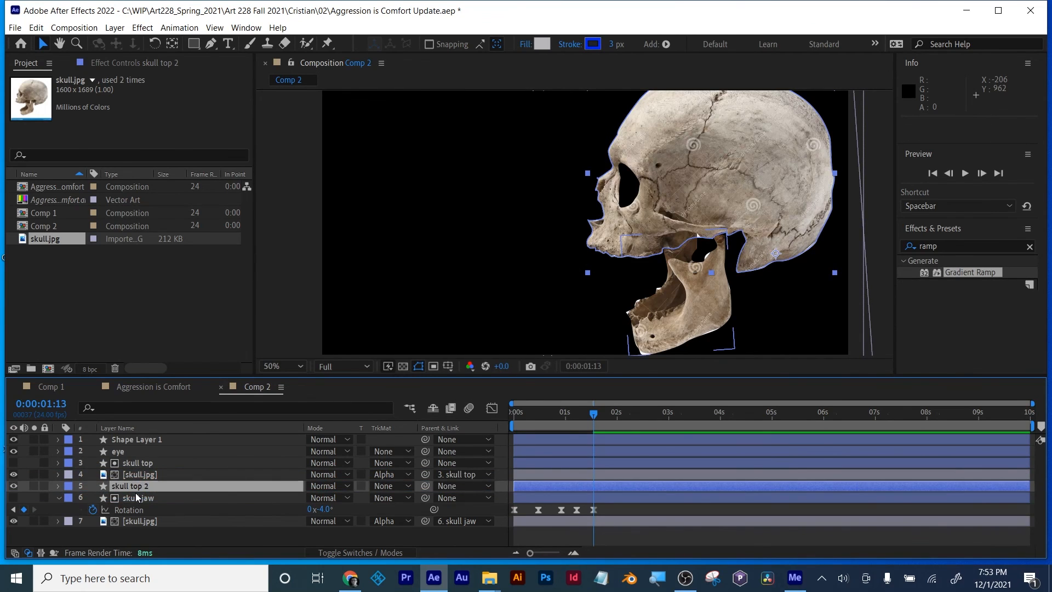
Step: Try the Multiply and Pin Light blending modes on the upper skull.jpg layer
{"action": "left_click", "coordinate": [263, 475]}
{"action": "left_click", "coordinate": [326, 474]}
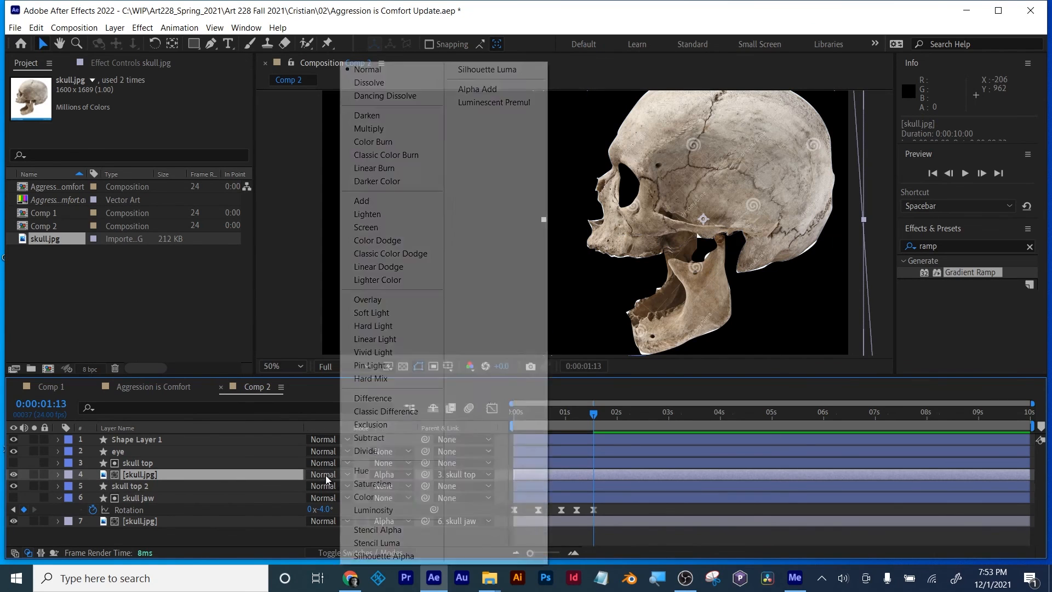
{"action": "left_click", "coordinate": [379, 129]}
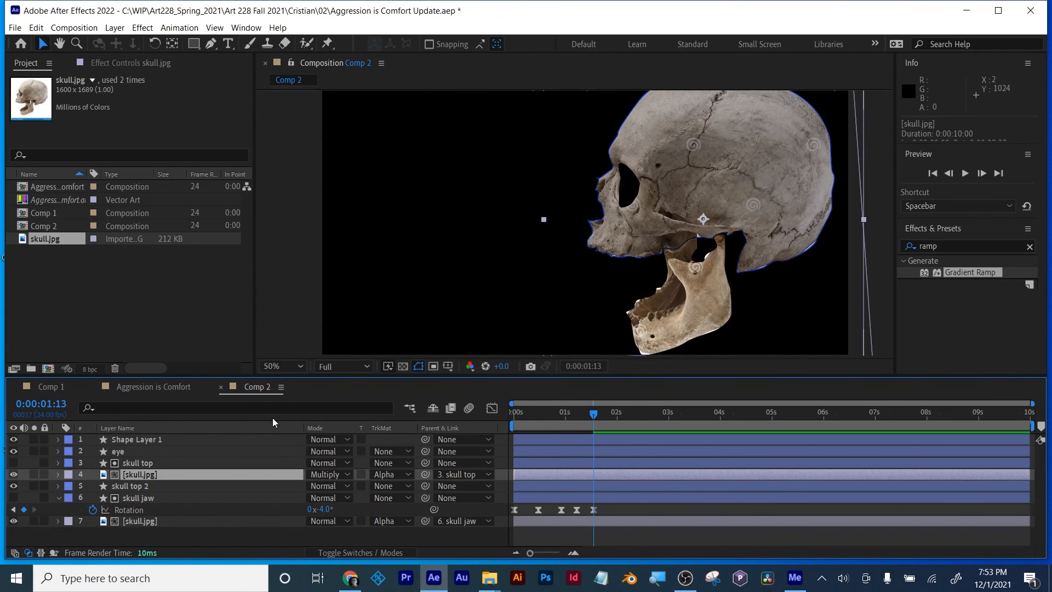
{"action": "left_click", "coordinate": [325, 475]}
{"action": "left_click", "coordinate": [376, 432]}
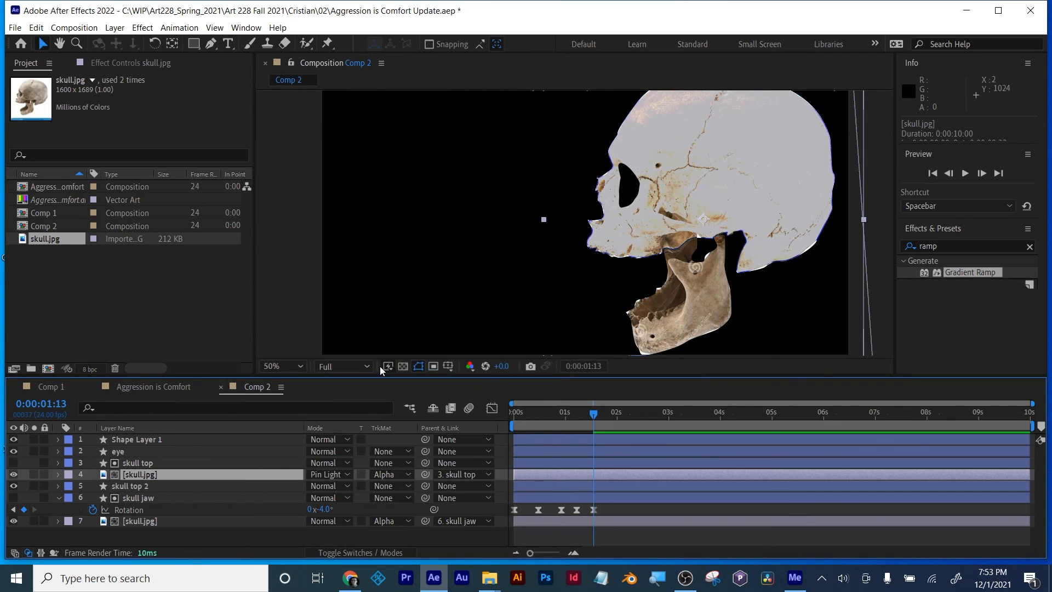
{"action": "left_click_drag", "start_coordinate": [692, 297], "coordinate": [635, 328]}
Step: Set the upper skull.jpg layer's blending mode to Vivid Light
{"action": "left_click", "coordinate": [326, 475]}
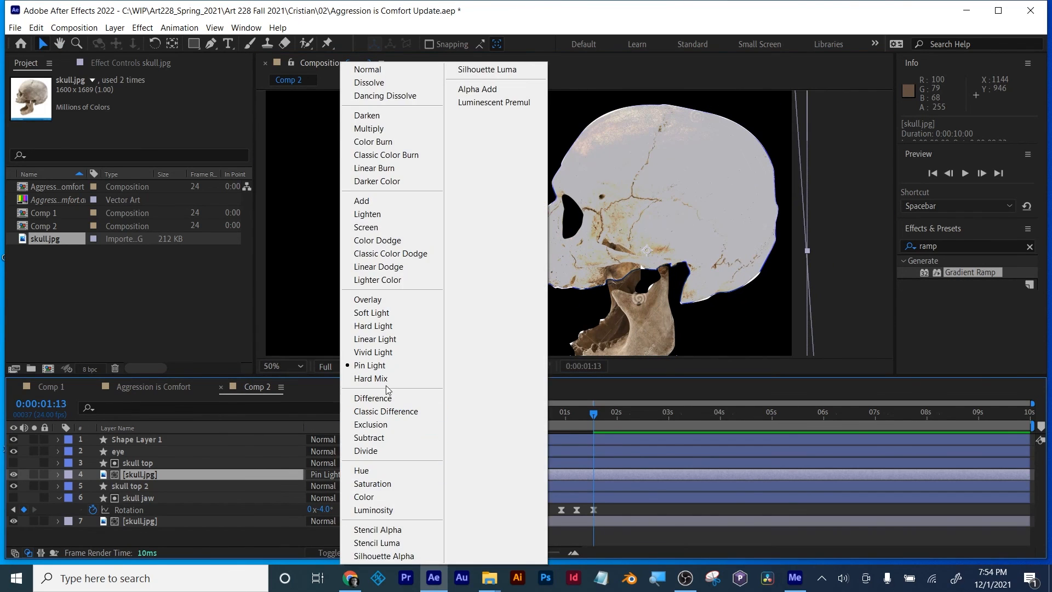
{"action": "left_click", "coordinate": [387, 380]}
{"action": "left_click", "coordinate": [325, 474]}
{"action": "left_click", "coordinate": [360, 353]}
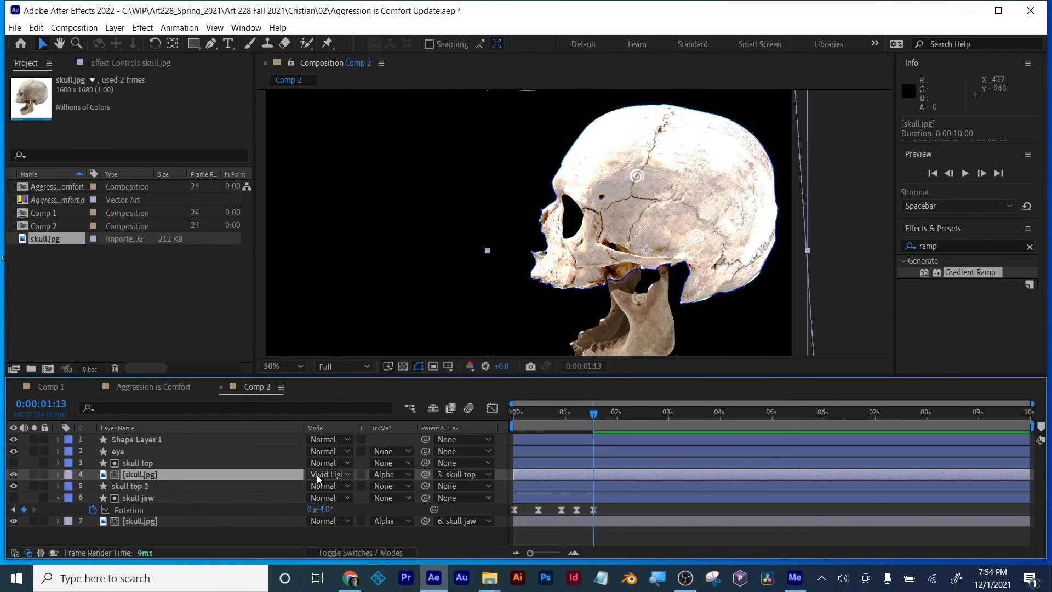
{"action": "mouse_move", "coordinate": [663, 306]}
{"action": "left_mouse_down"}
{"action": "mouse_move", "coordinate": [693, 207]}
{"action": "mouse_move", "coordinate": [682, 314]}
{"action": "left_mouse_up"}
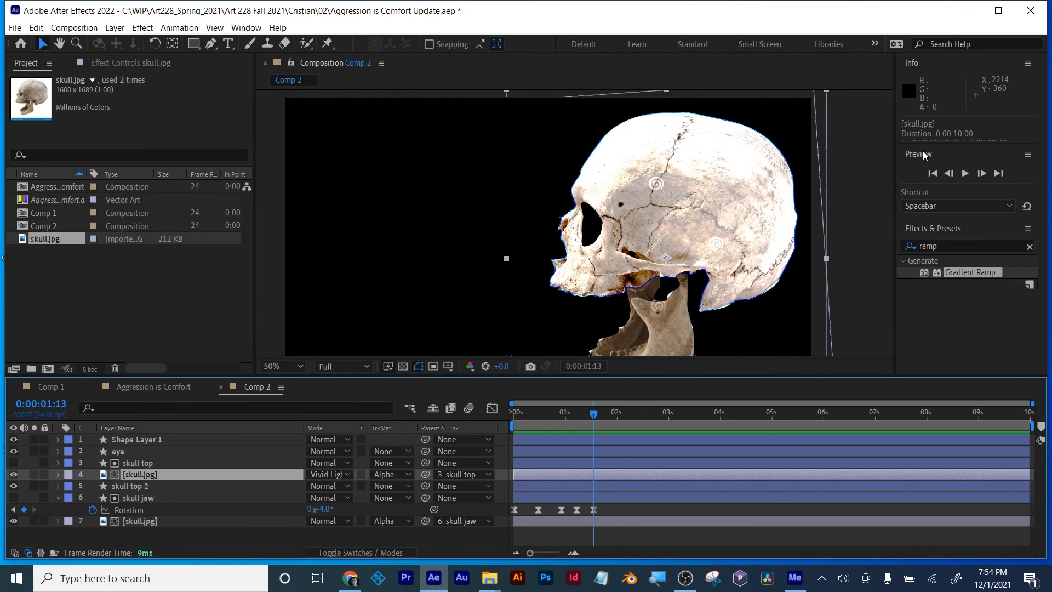
Step: Apply the Curves effect to the upper skull.jpg layer and bend its RGB curve into a midtone hump followed by a deep highlight dip
{"action": "left_click", "coordinate": [939, 250]}
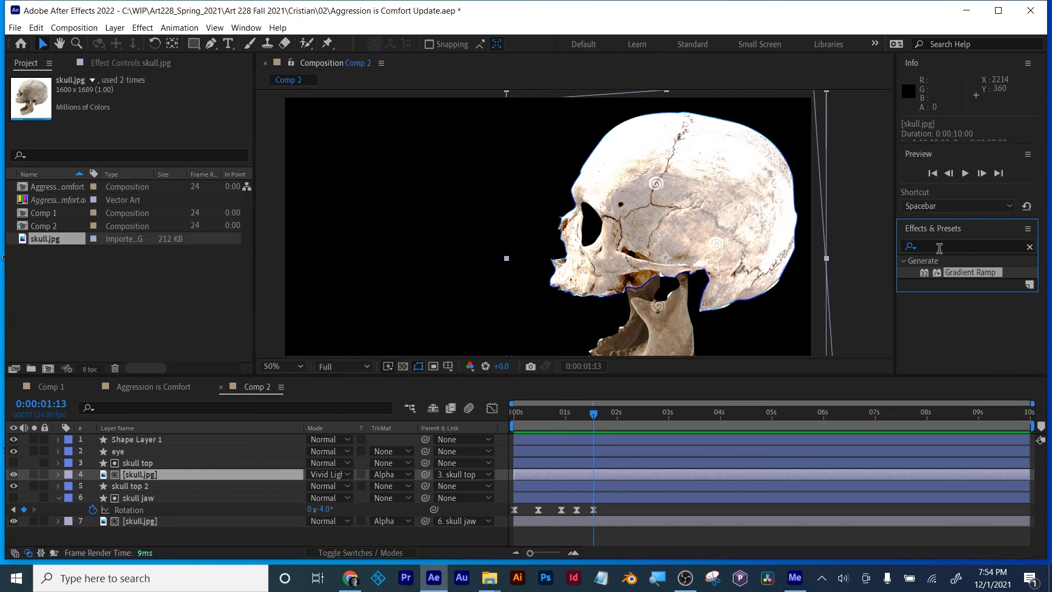
{"action": "type", "text": "curves"}
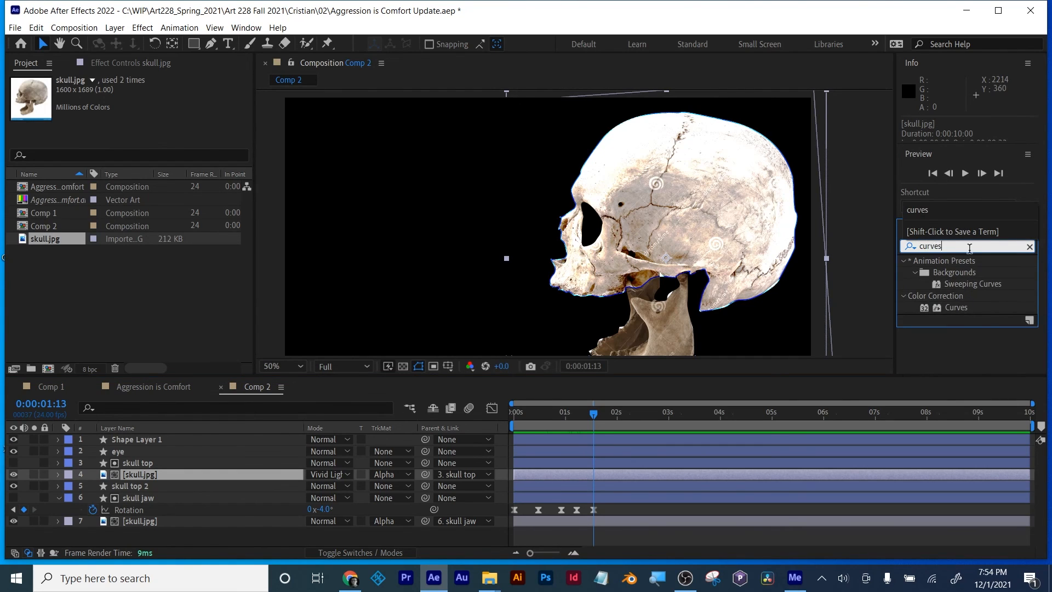
{"action": "left_click_drag", "start_coordinate": [957, 307], "coordinate": [532, 471]}
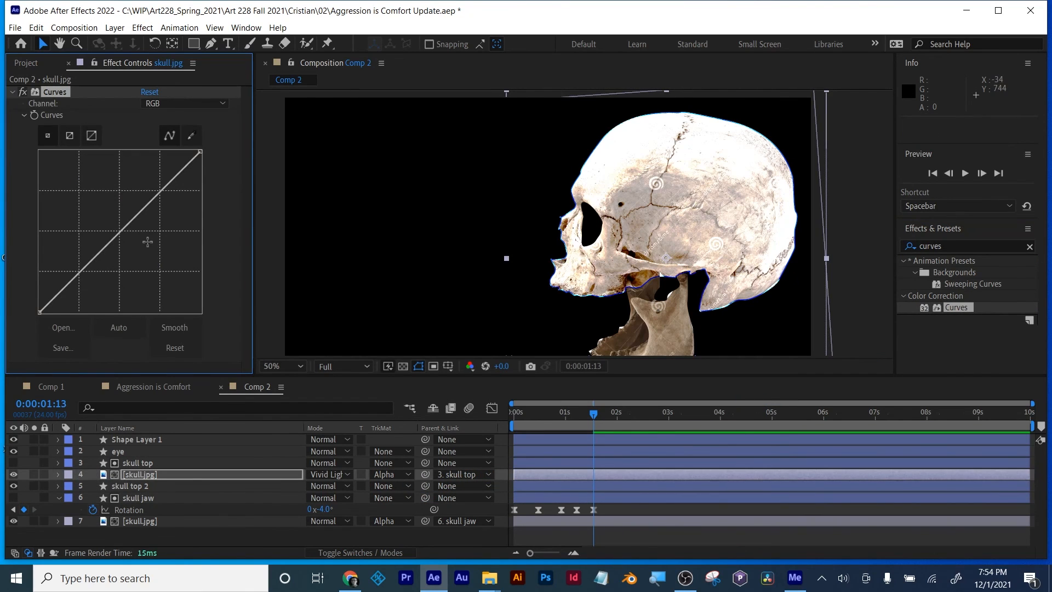
{"action": "mouse_move", "coordinate": [124, 228]}
{"action": "left_mouse_down"}
{"action": "mouse_move", "coordinate": [133, 239]}
{"action": "mouse_move", "coordinate": [105, 226]}
{"action": "left_mouse_up"}
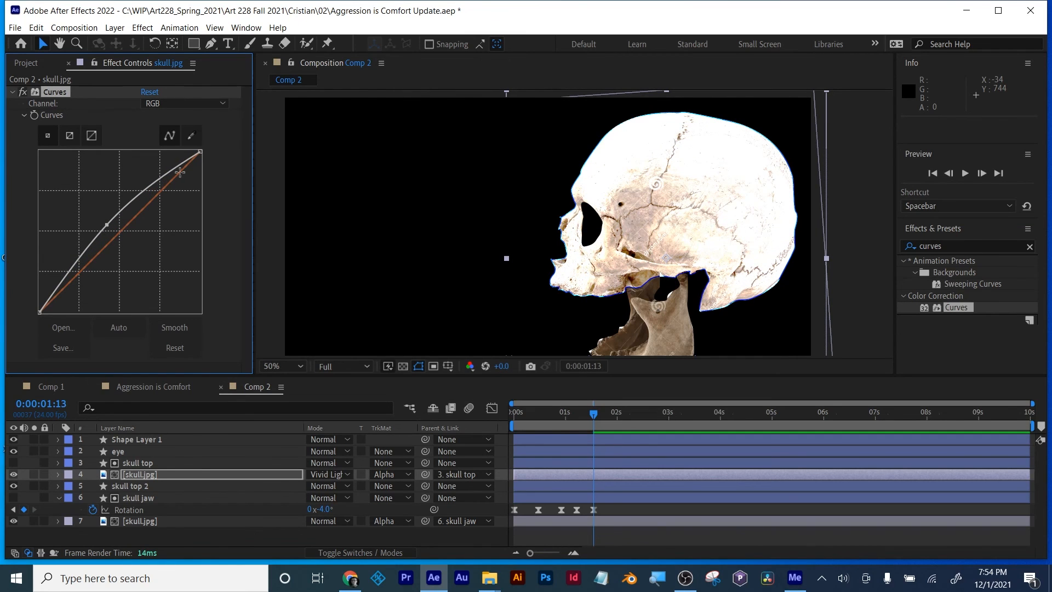
{"action": "left_click_drag", "start_coordinate": [180, 171], "coordinate": [196, 187]}
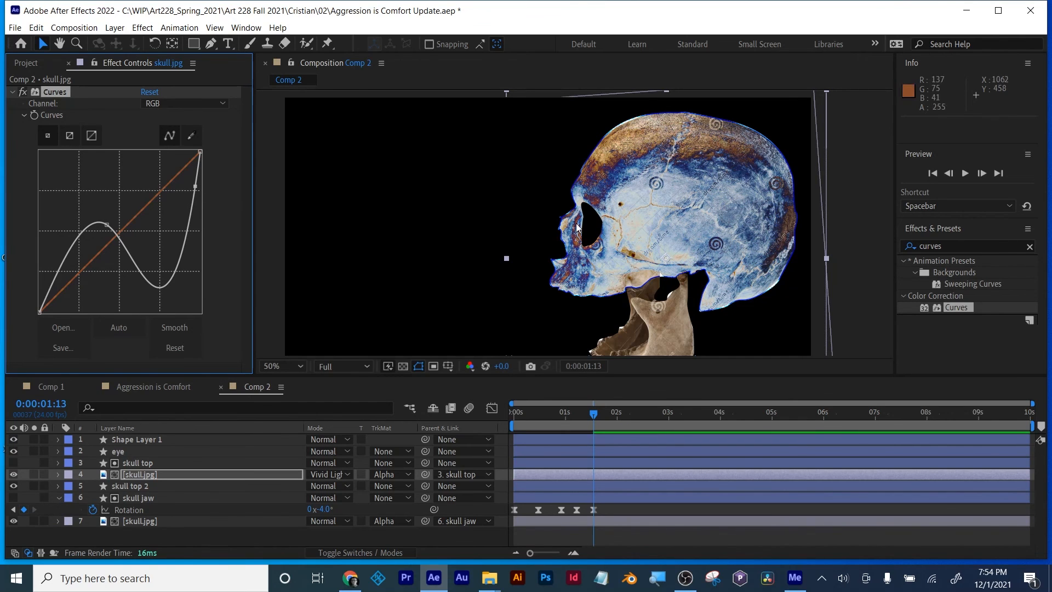
Step: Compare the recoloured skull with the jaw's pose at 0:00:00:00 and 0:00:01:10
{"action": "key", "text": "comma"}
{"action": "left_click", "coordinate": [634, 547]}
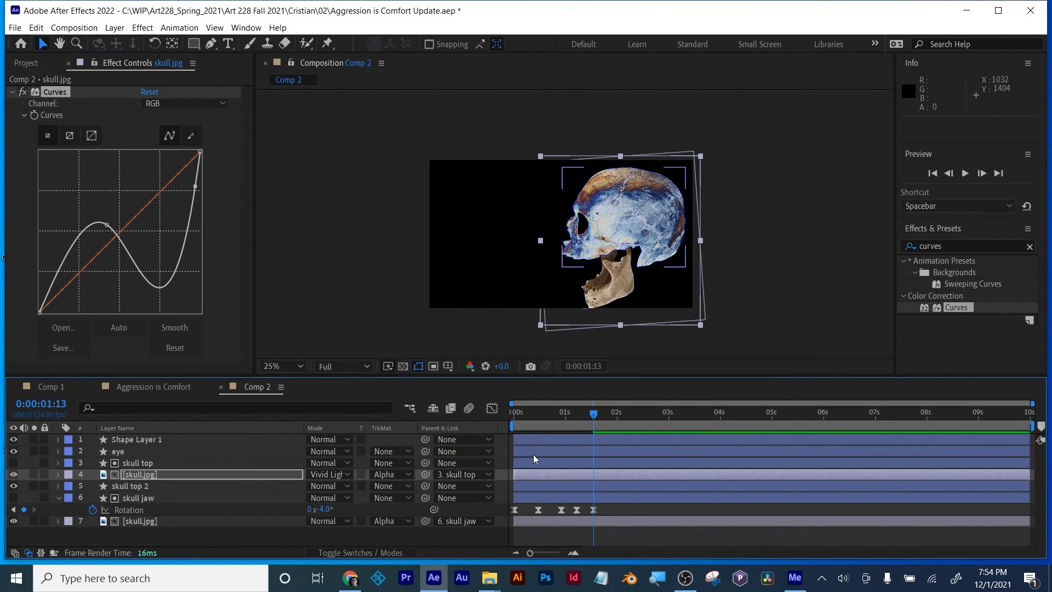
{"action": "left_click_drag", "start_coordinate": [587, 420], "coordinate": [508, 429]}
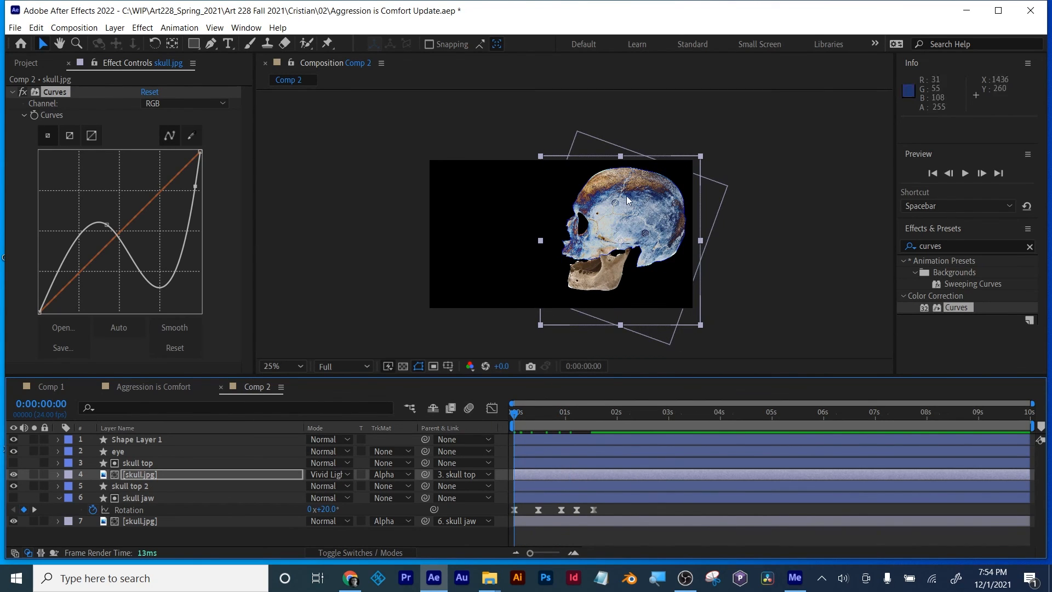
{"action": "left_click_drag", "start_coordinate": [517, 413], "coordinate": [590, 416]}
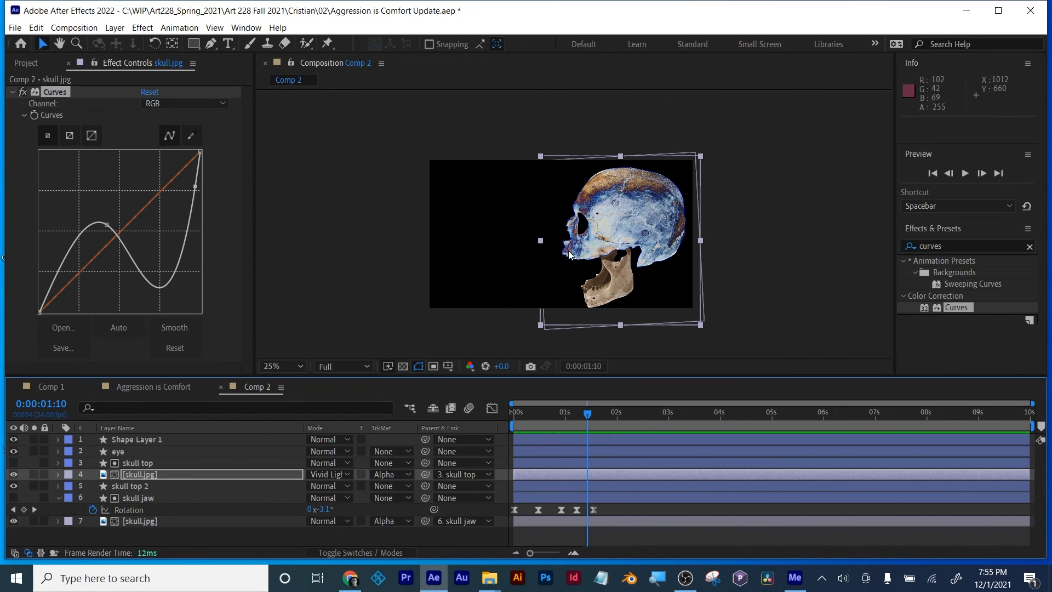
Step: Compare the recoloured skull with the skull top 2 layer hidden and shown
{"action": "scroll", "coordinate": [568, 251], "scroll_direction": "up", "scroll_amount": 2}
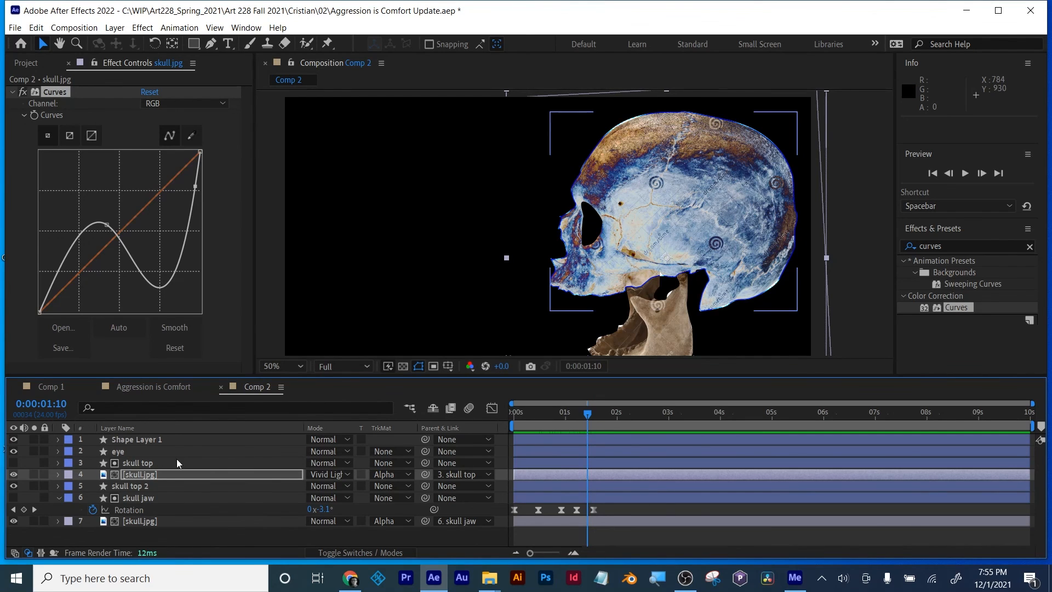
{"action": "left_click", "coordinate": [14, 486]}
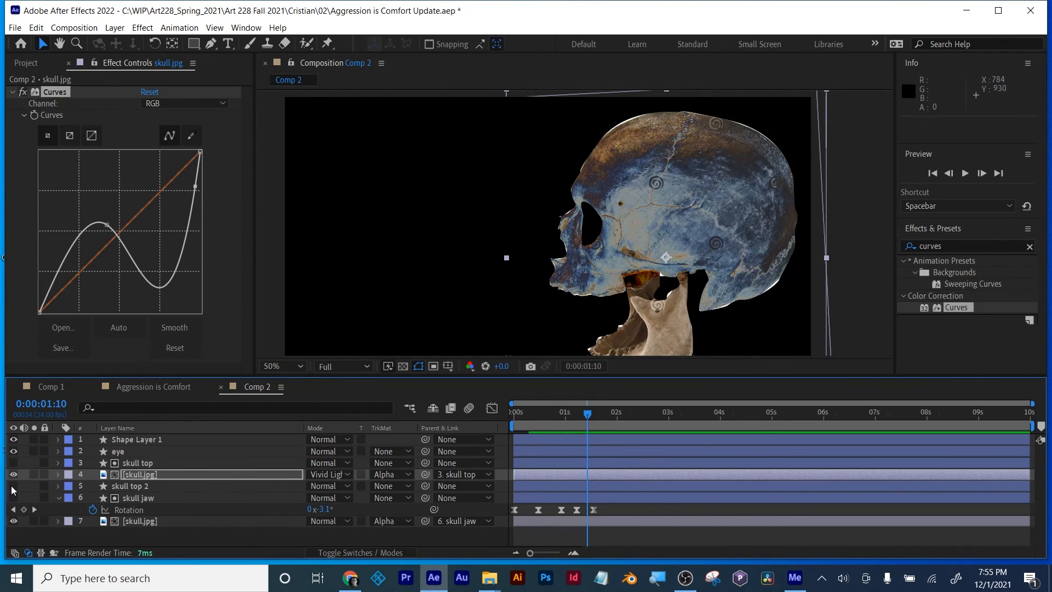
{"action": "left_click", "coordinate": [14, 486]}
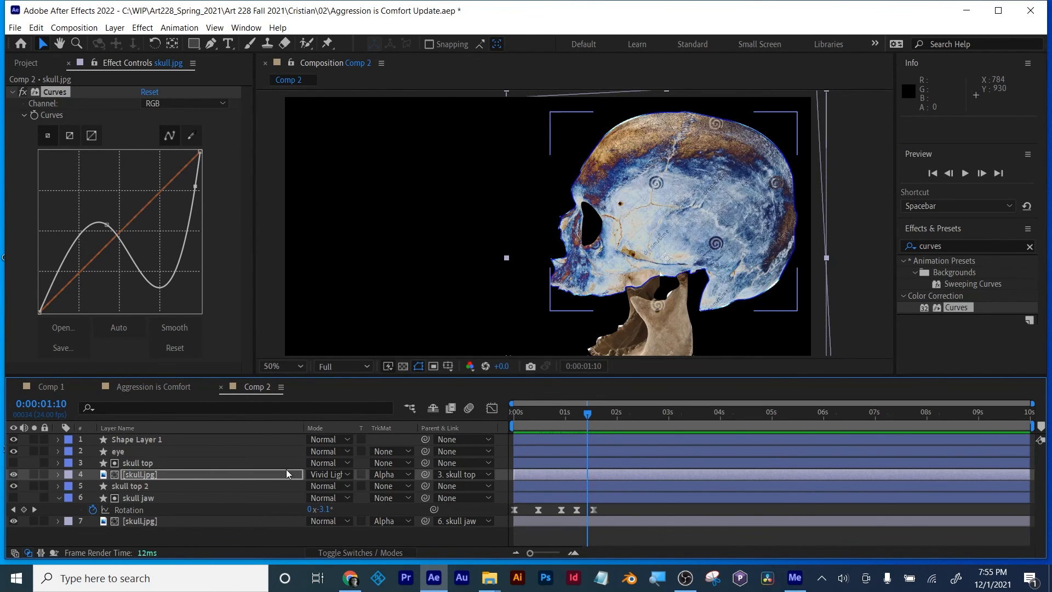
{"action": "scroll", "coordinate": [575, 229], "scroll_direction": "down", "scroll_amount": 1}
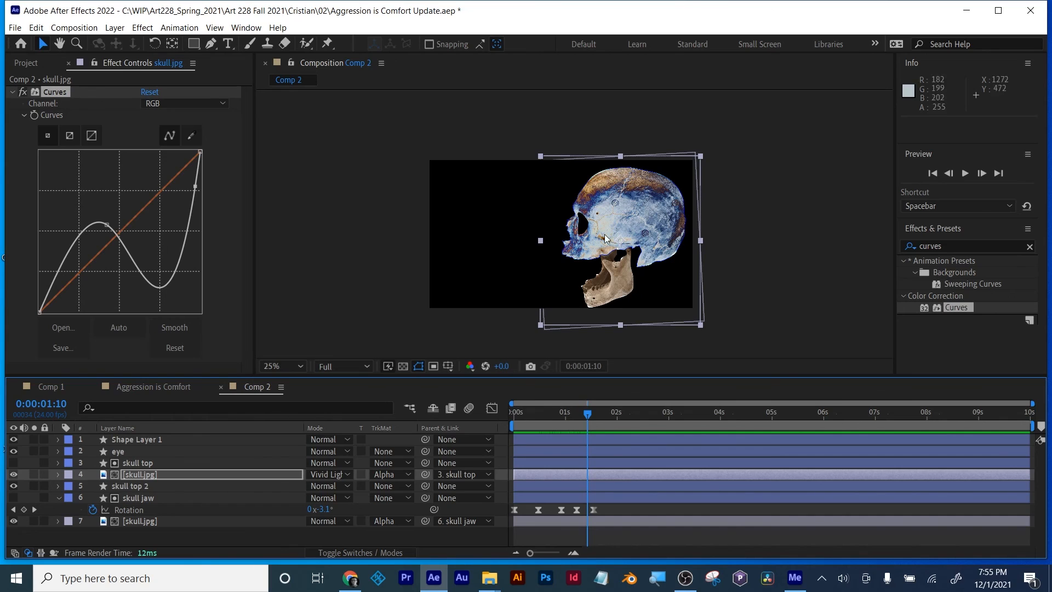
Step: Go to 0:00:02:00 and copy the Curves effect from the upper skull.jpg layer onto the jaw's skull.jpg layer
{"action": "left_click", "coordinate": [627, 540]}
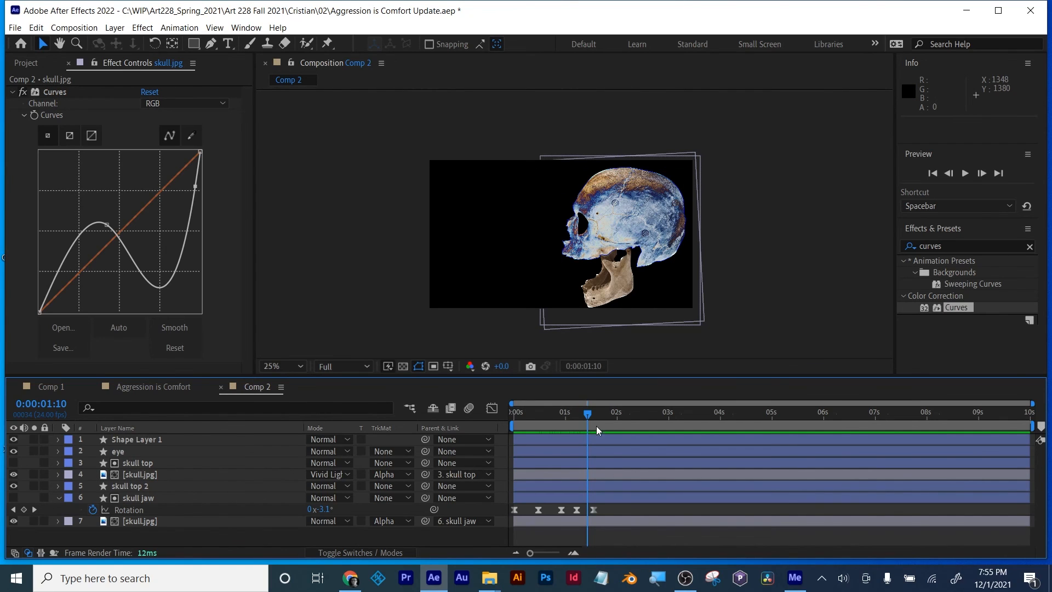
{"action": "left_click_drag", "start_coordinate": [593, 413], "coordinate": [622, 413]}
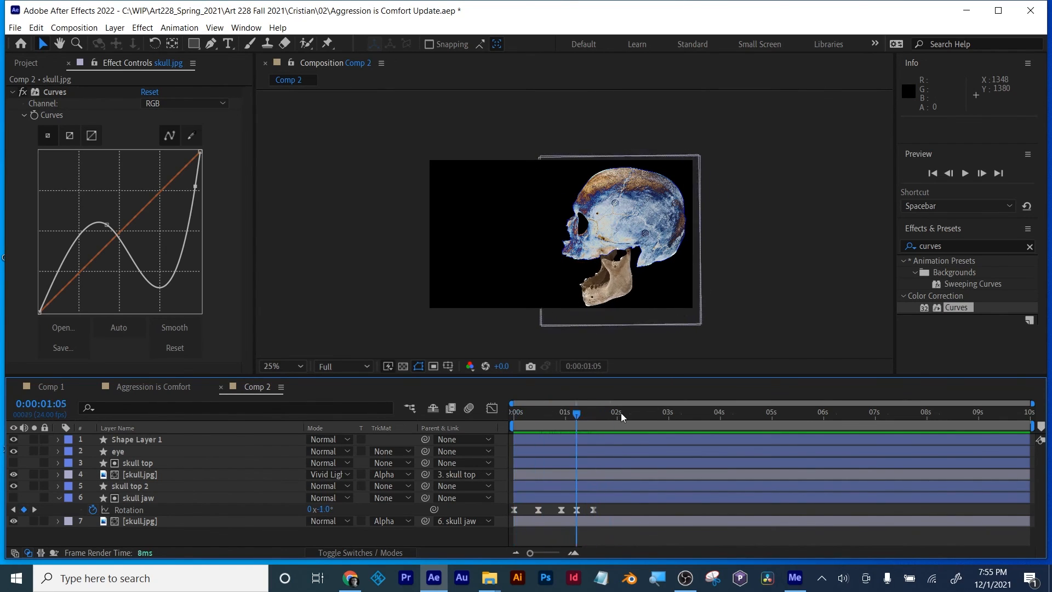
{"action": "left_click", "coordinate": [124, 486]}
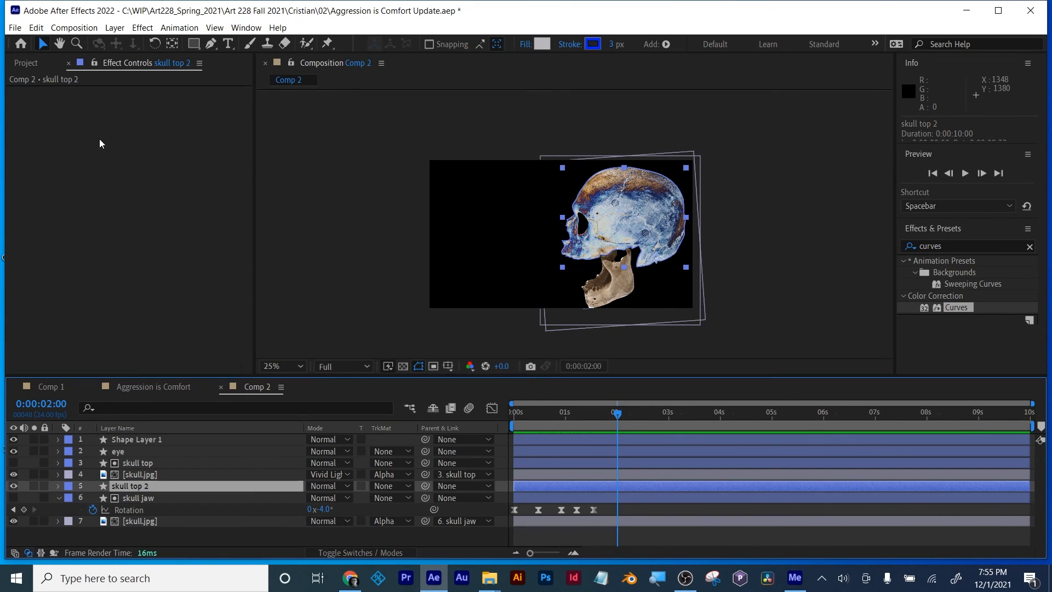
{"action": "left_click", "coordinate": [124, 500]}
{"action": "left_click", "coordinate": [124, 490]}
{"action": "left_click", "coordinate": [130, 473]}
{"action": "left_click", "coordinate": [57, 92]}
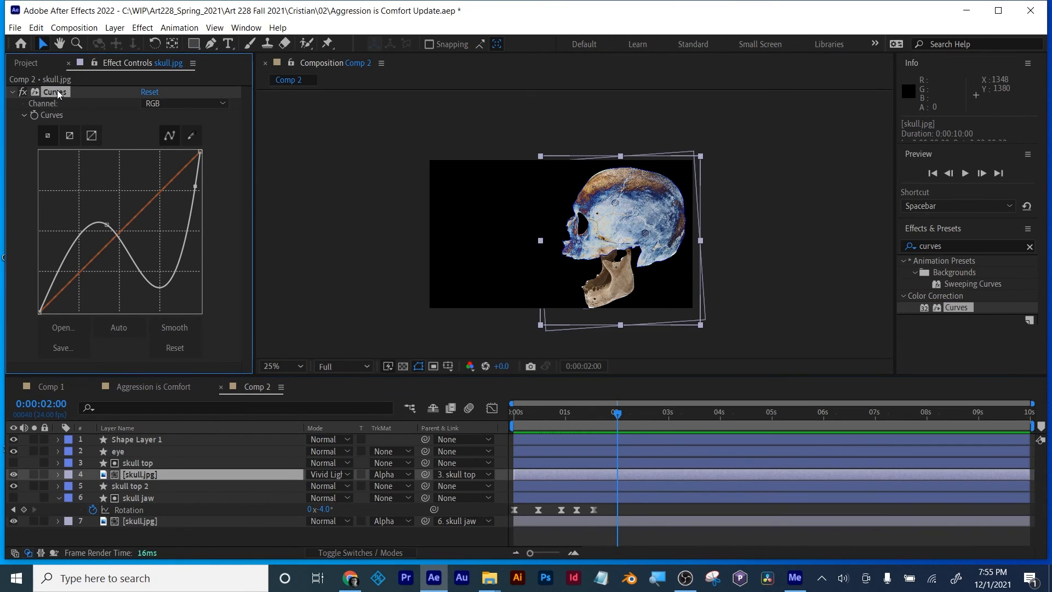
{"action": "left_click", "coordinate": [140, 523]}
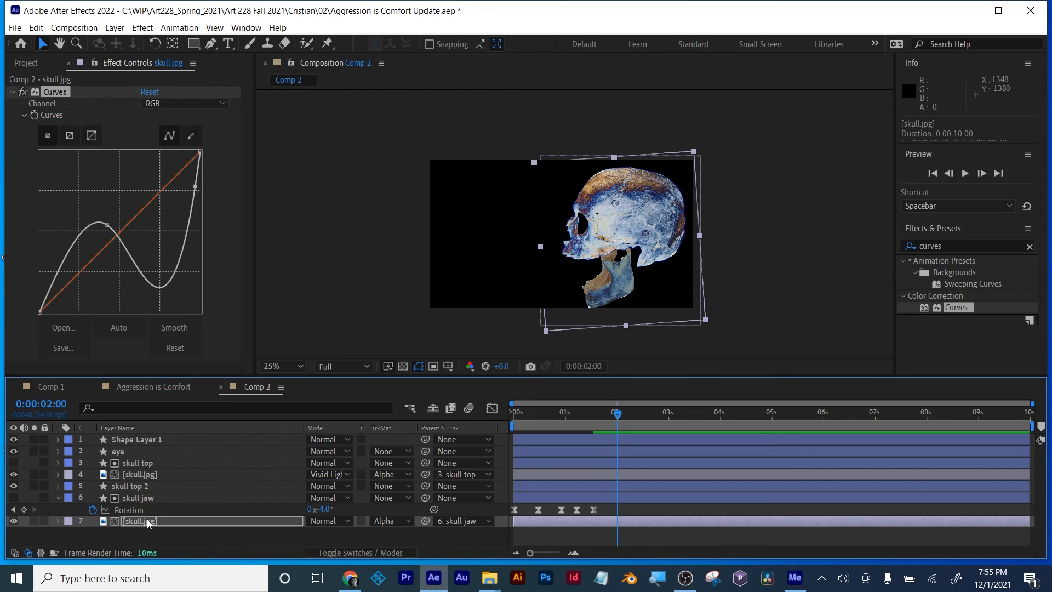
Step: Duplicate the skull jaw layer and select the jaw's skull.jpg layer
{"action": "left_click", "coordinate": [130, 465]}
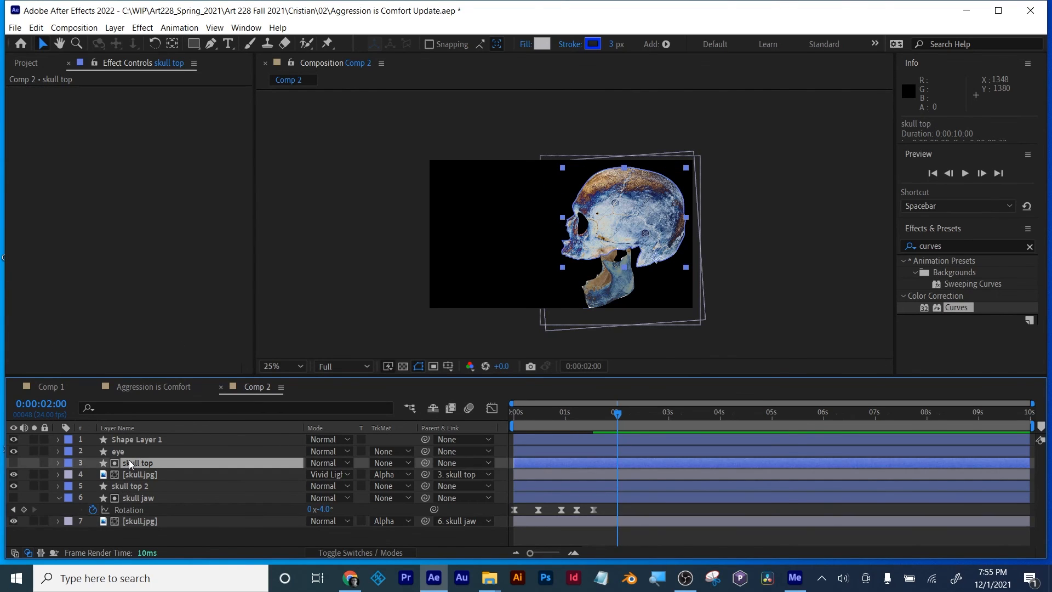
{"action": "left_click", "coordinate": [133, 498]}
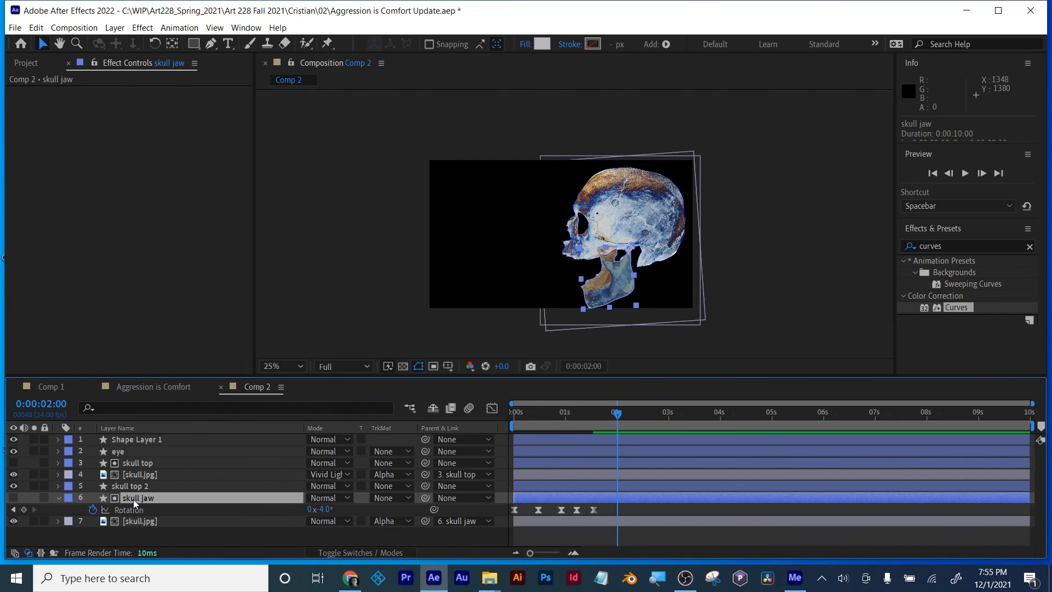
{"action": "key", "text": "ctrl+d"}
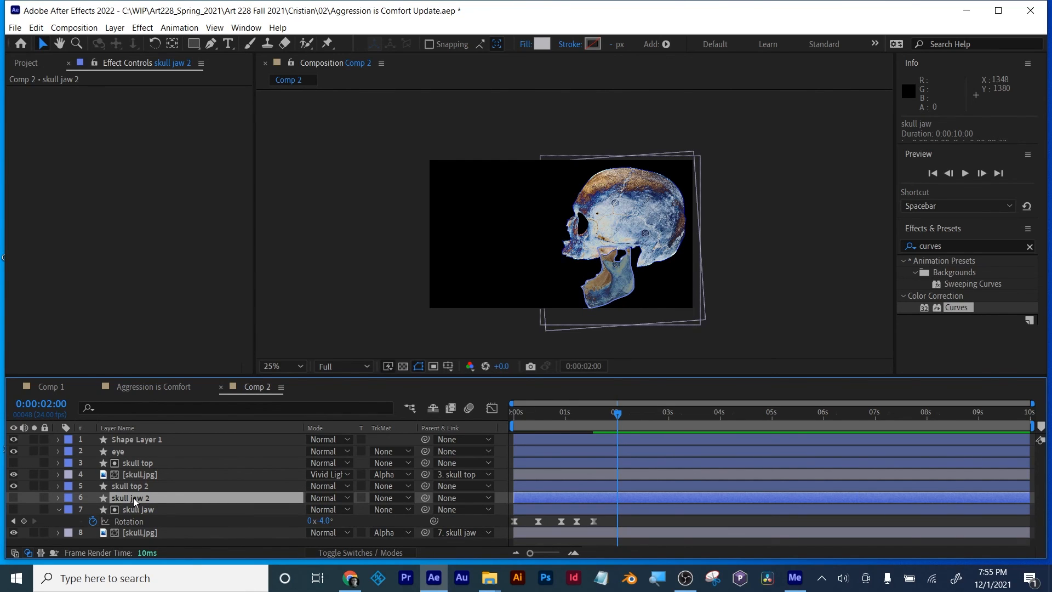
{"action": "left_click", "coordinate": [580, 535]}
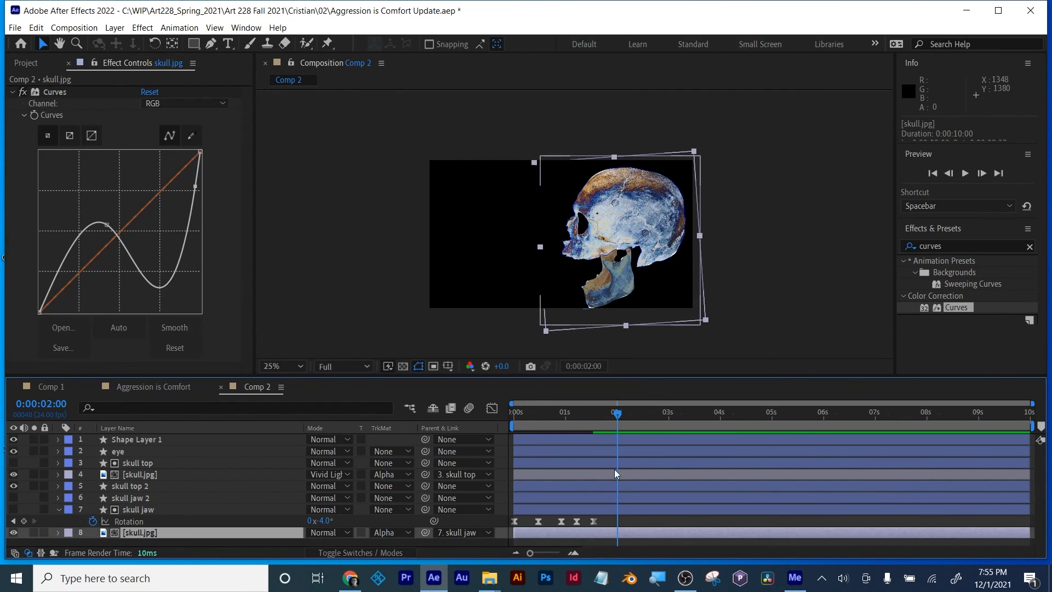
Step: Preview the jaw animation from the start to about 0:00:02:01 and inspect the recoloured skull
{"action": "left_click_drag", "start_coordinate": [627, 413], "coordinate": [505, 426]}
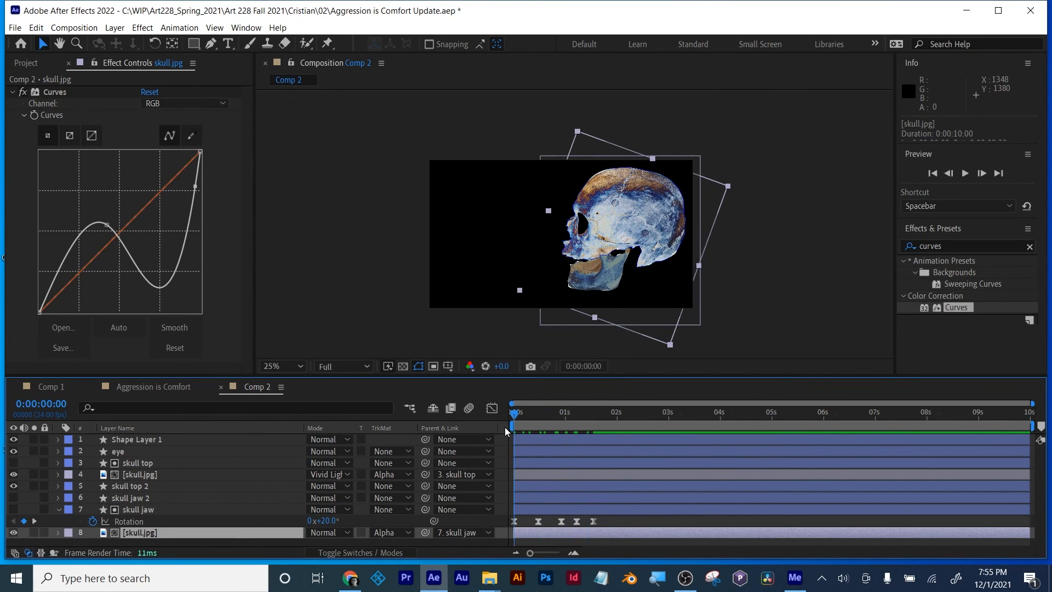
{"action": "key", "text": "space"}
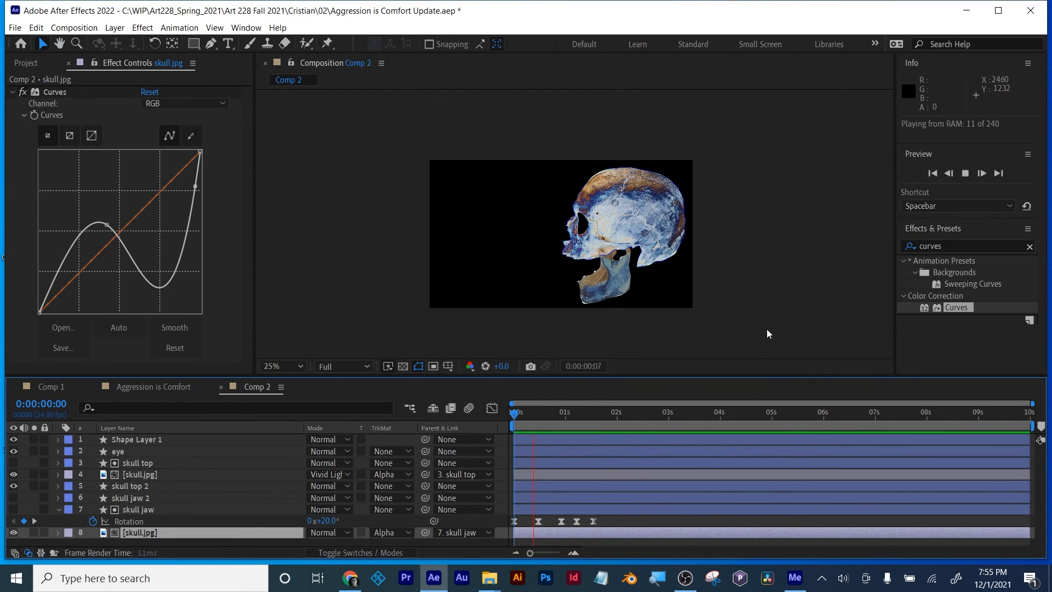
{"action": "key", "text": "space"}
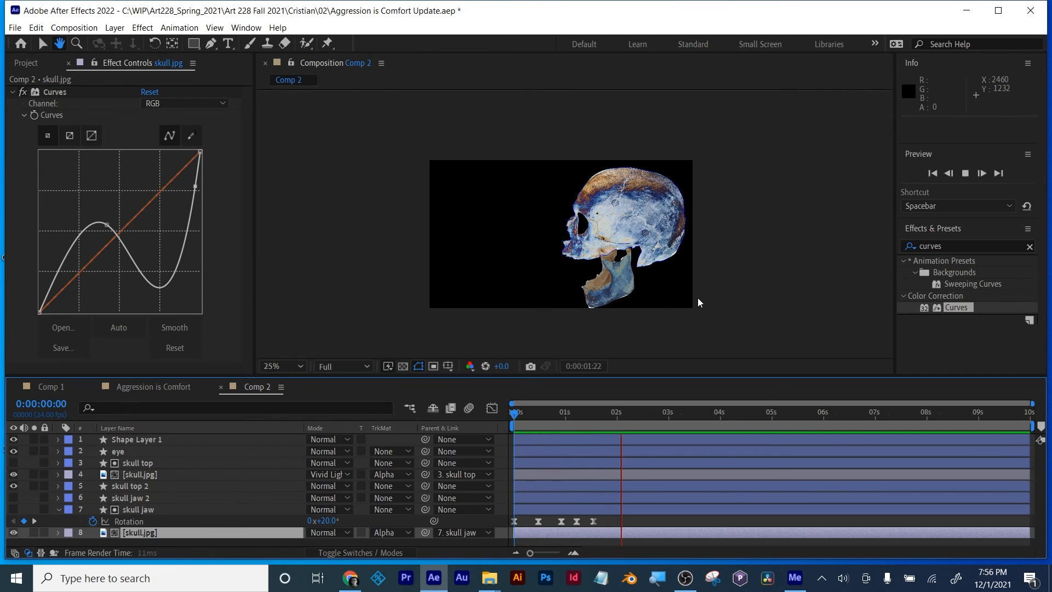
{"action": "scroll", "coordinate": [699, 297], "scroll_direction": "up", "scroll_amount": 3}
{"action": "scroll", "coordinate": [698, 298], "scroll_direction": "down", "scroll_amount": 2}
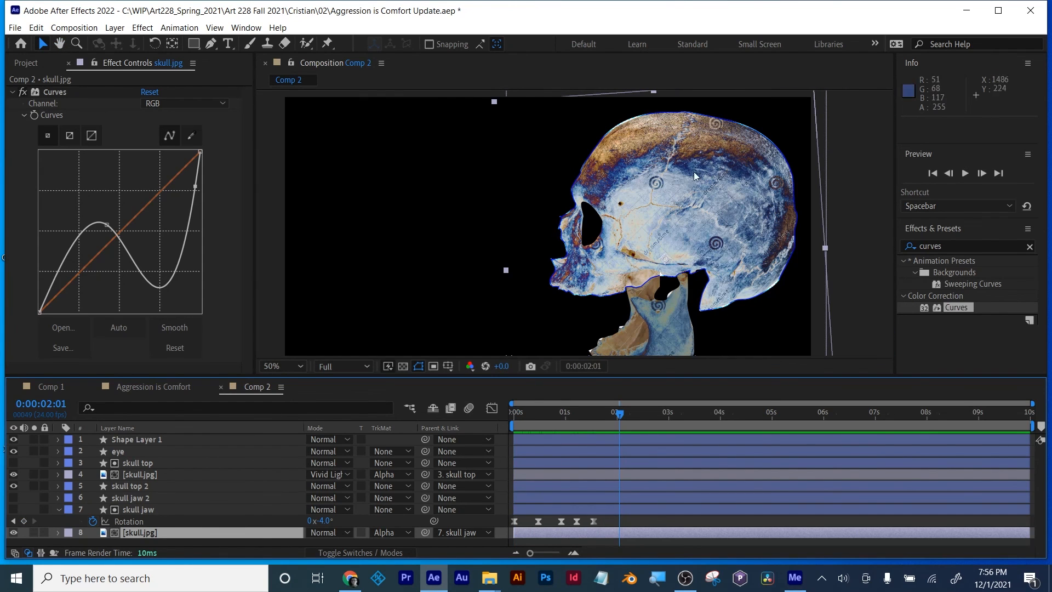
{"action": "scroll", "coordinate": [697, 268], "scroll_direction": "down", "scroll_amount": 1}
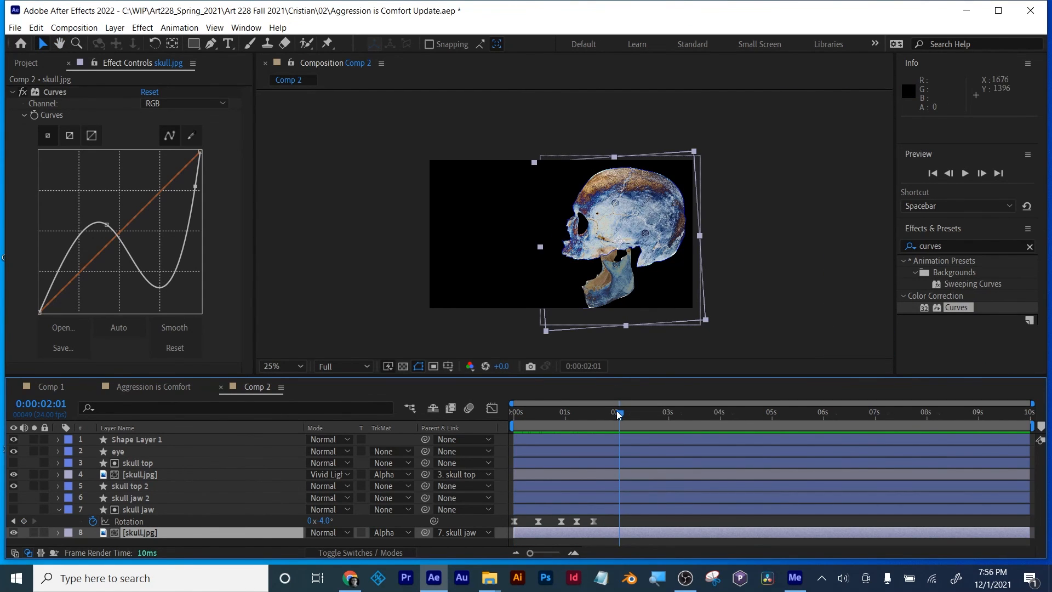
Step: Return to 0:00:00:00 and examine the jaw and its matte edges up close
{"action": "left_click_drag", "start_coordinate": [620, 413], "coordinate": [505, 423]}
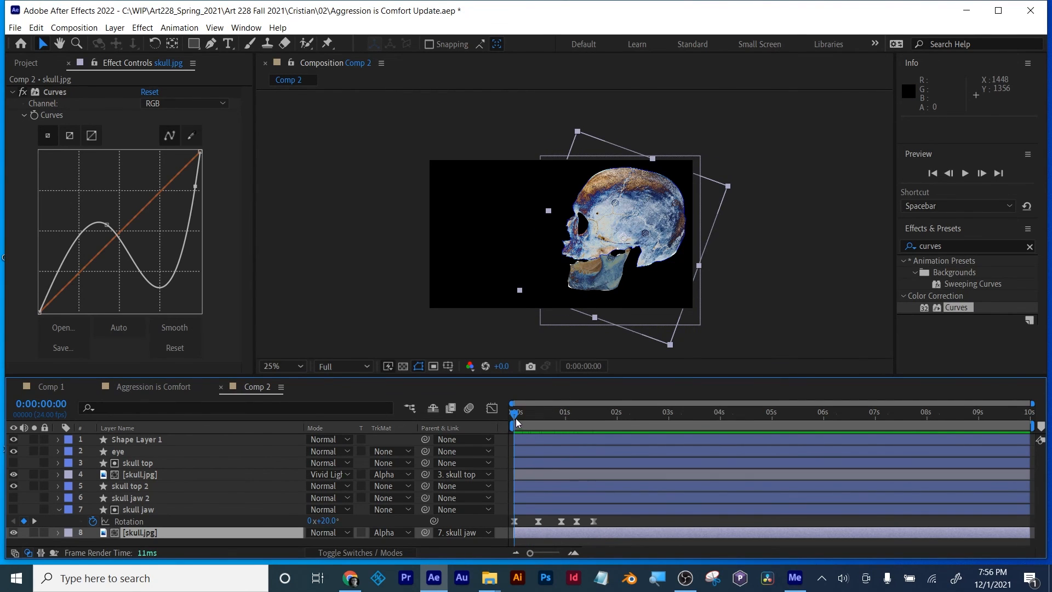
{"action": "left_click_drag", "start_coordinate": [517, 422], "coordinate": [487, 416]}
{"action": "scroll", "coordinate": [608, 320], "scroll_direction": "up", "scroll_amount": 3}
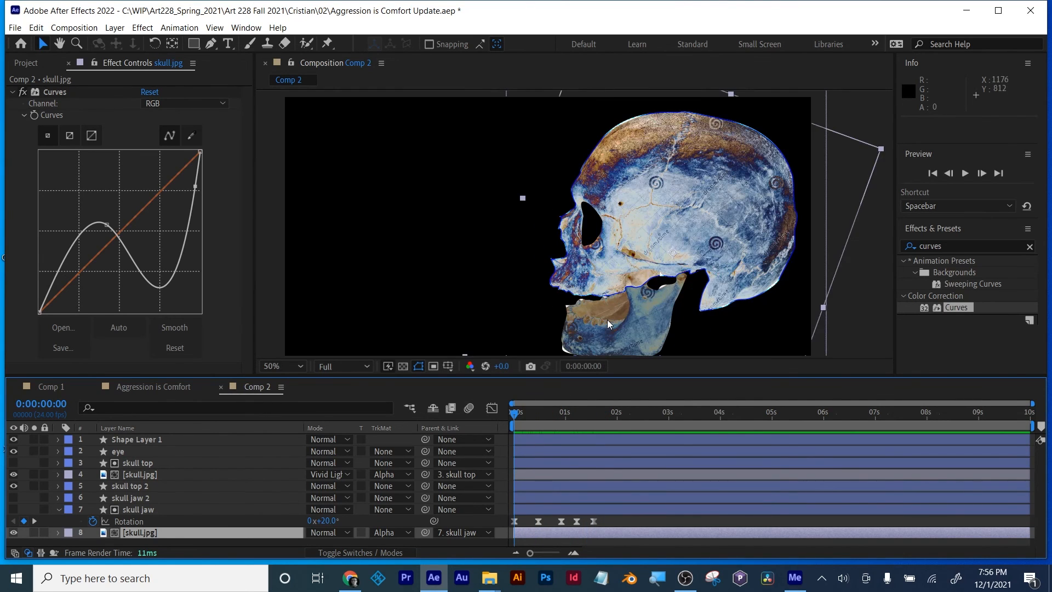
{"action": "left_click_drag", "start_coordinate": [648, 323], "coordinate": [644, 212]}
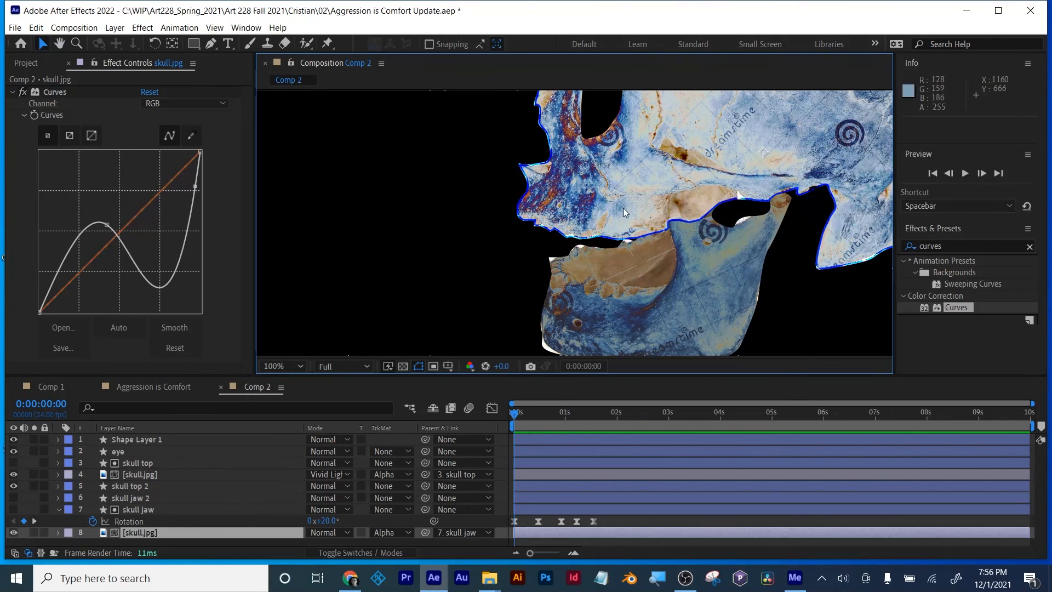
Step: Add a white solid to Comp 2 and place it as the bottom layer behind the skull
{"action": "scroll", "coordinate": [630, 220], "scroll_direction": "down", "scroll_amount": 2}
{"action": "left_click_drag", "start_coordinate": [722, 224], "coordinate": [706, 242]}
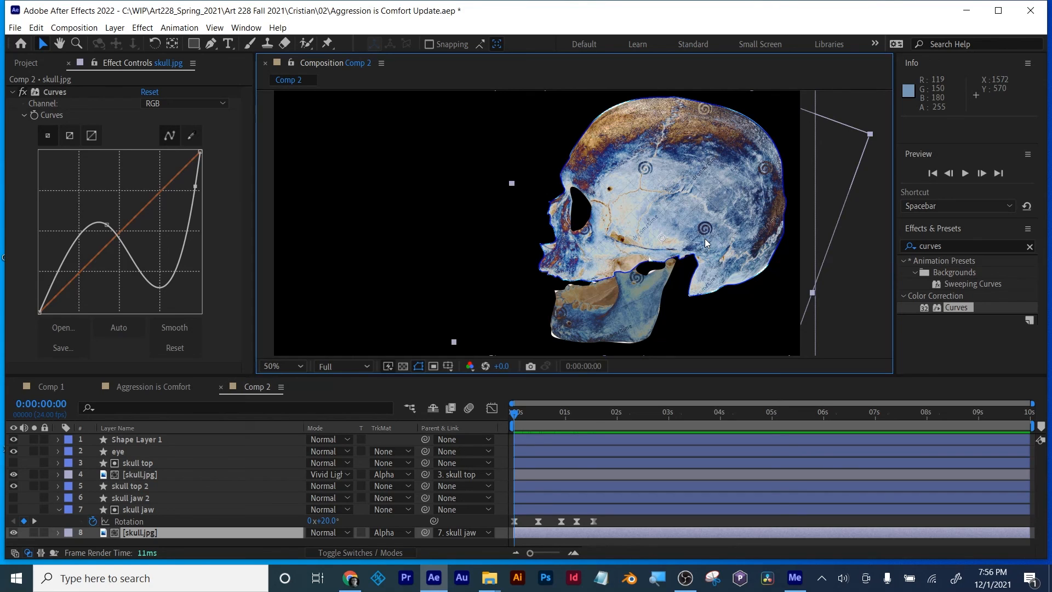
{"action": "scroll", "coordinate": [575, 244], "scroll_direction": "down", "scroll_amount": 1}
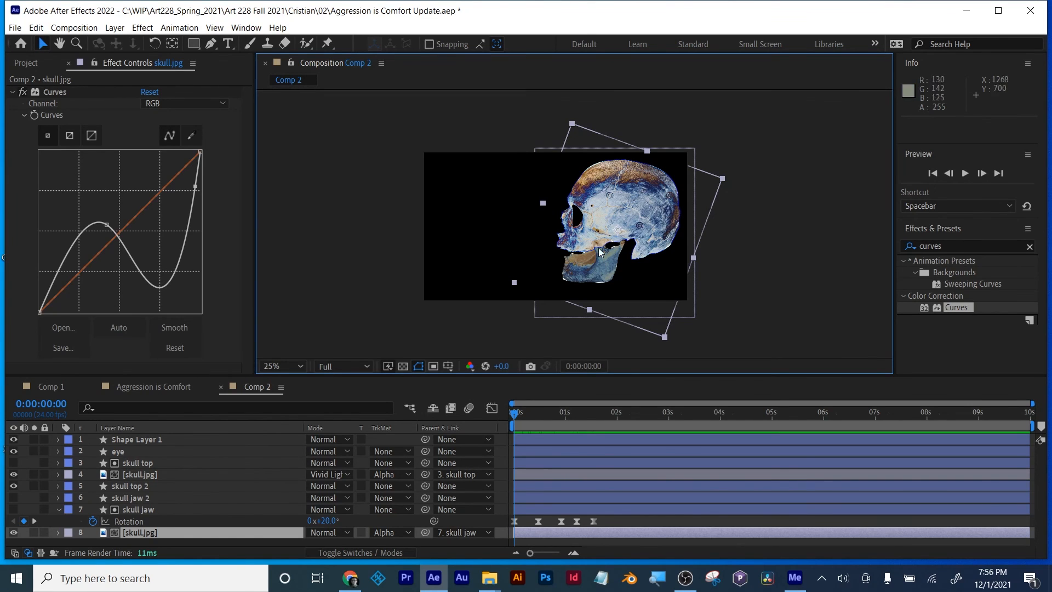
{"action": "mouse_move", "coordinate": [515, 417]}
{"action": "left_mouse_down"}
{"action": "mouse_move", "coordinate": [585, 419]}
{"action": "mouse_move", "coordinate": [514, 426]}
{"action": "mouse_move", "coordinate": [539, 417]}
{"action": "mouse_move", "coordinate": [512, 417]}
{"action": "left_mouse_up"}
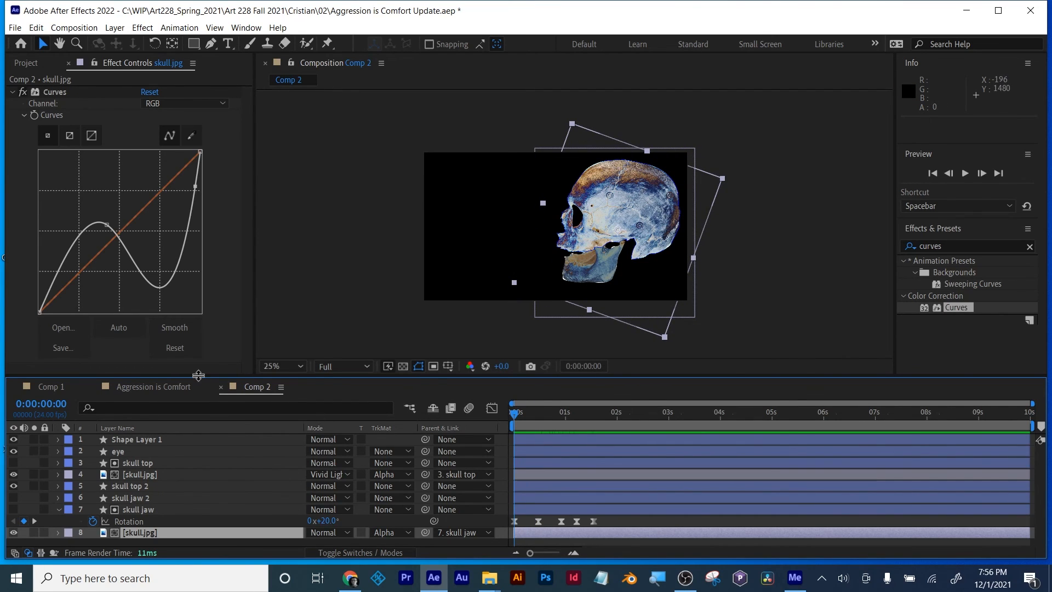
{"action": "left_click_drag", "start_coordinate": [198, 376], "coordinate": [200, 276]}
{"action": "right_click", "coordinate": [185, 472]}
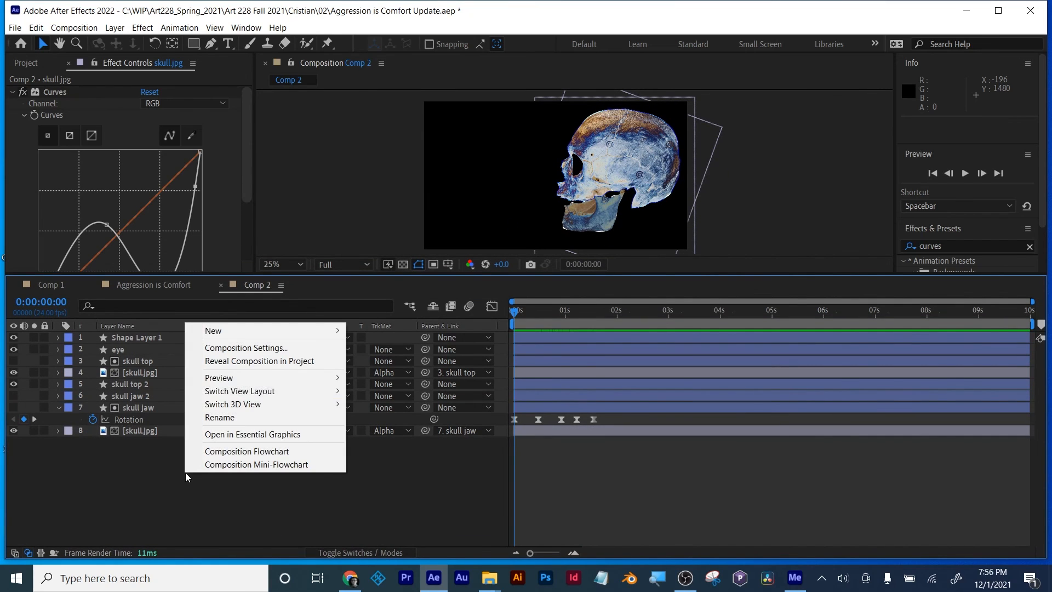
{"action": "mouse_move", "coordinate": [219, 331]}
{"action": "left_click", "coordinate": [400, 360]}
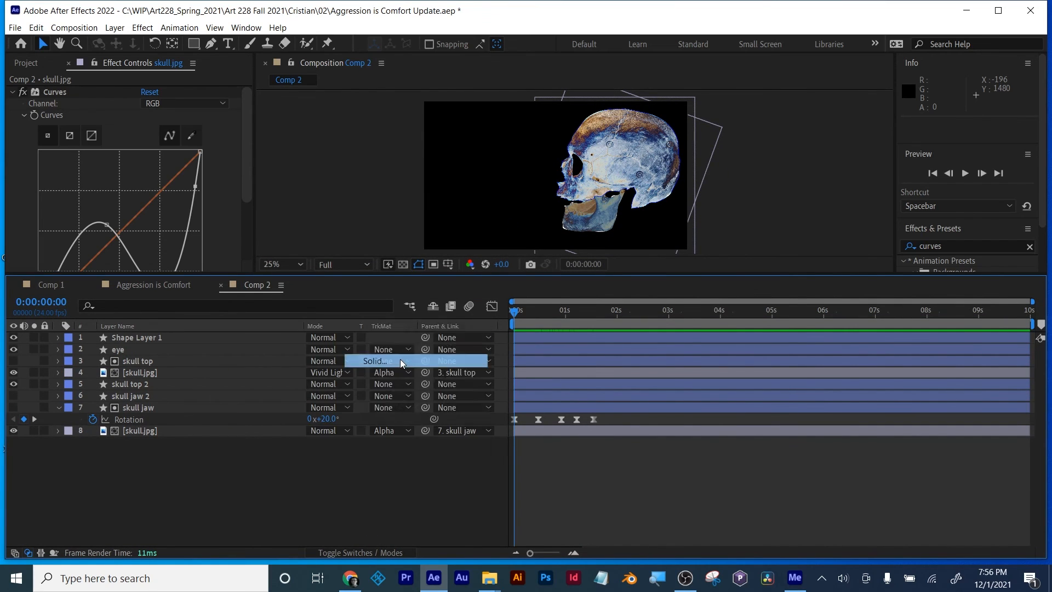
{"action": "left_click", "coordinate": [521, 366]}
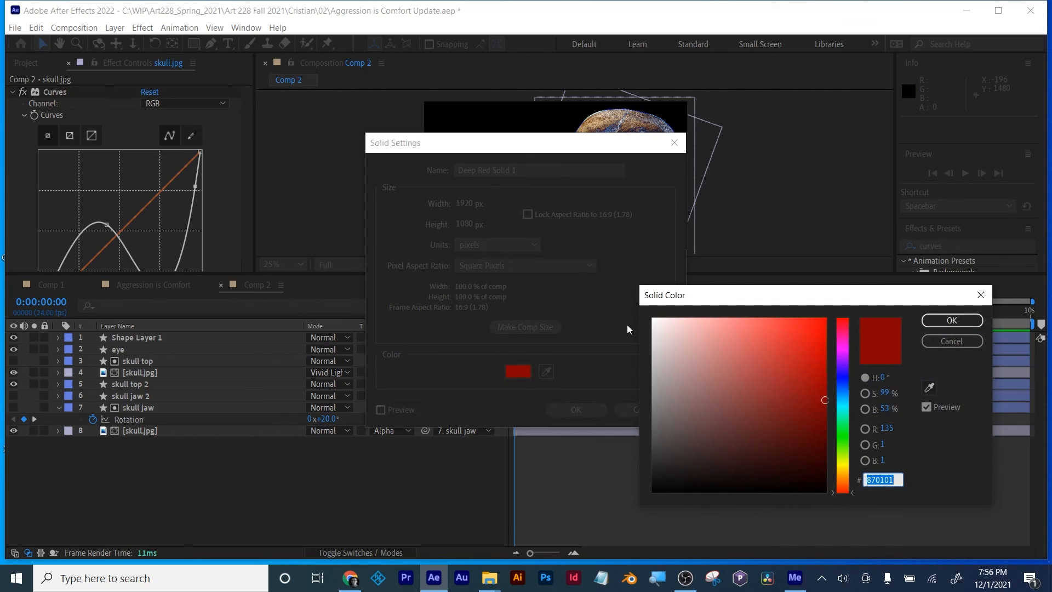
{"action": "left_click_drag", "start_coordinate": [655, 321], "coordinate": [624, 295]}
{"action": "left_click", "coordinate": [937, 320]}
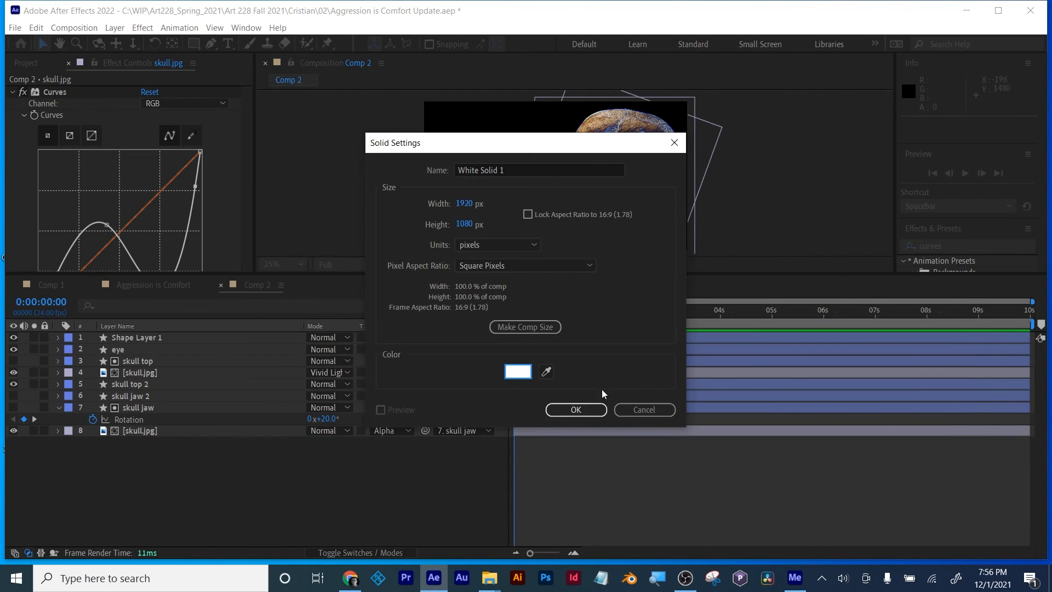
{"action": "left_click", "coordinate": [565, 408]}
{"action": "left_click_drag", "start_coordinate": [156, 340], "coordinate": [150, 462]}
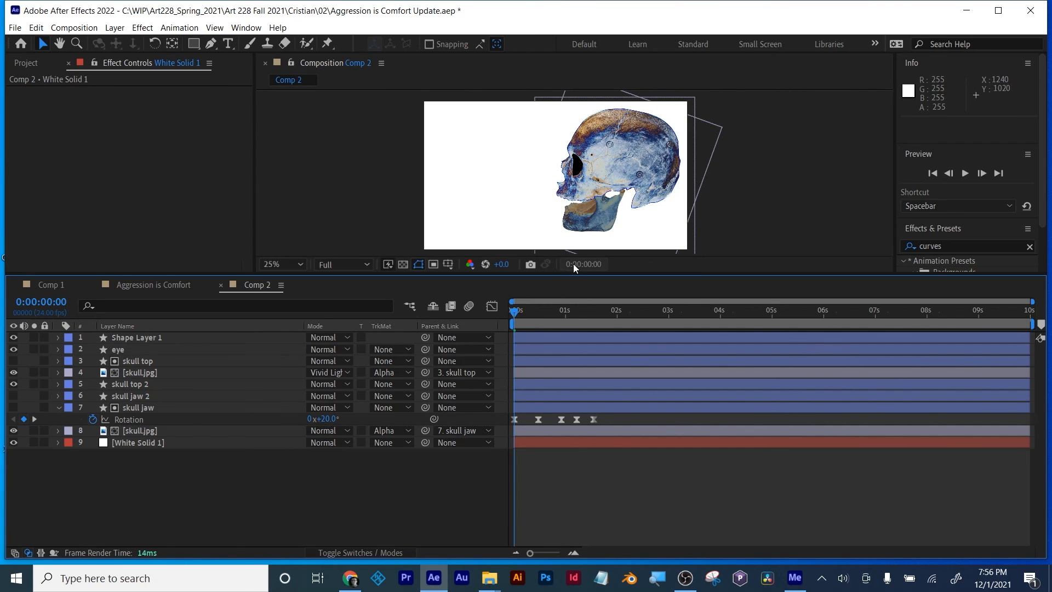
Step: Pre-compose all the layers above the white solid into a composition named skull, moving all attributes into it
{"action": "left_click_drag", "start_coordinate": [574, 274], "coordinate": [590, 322]}
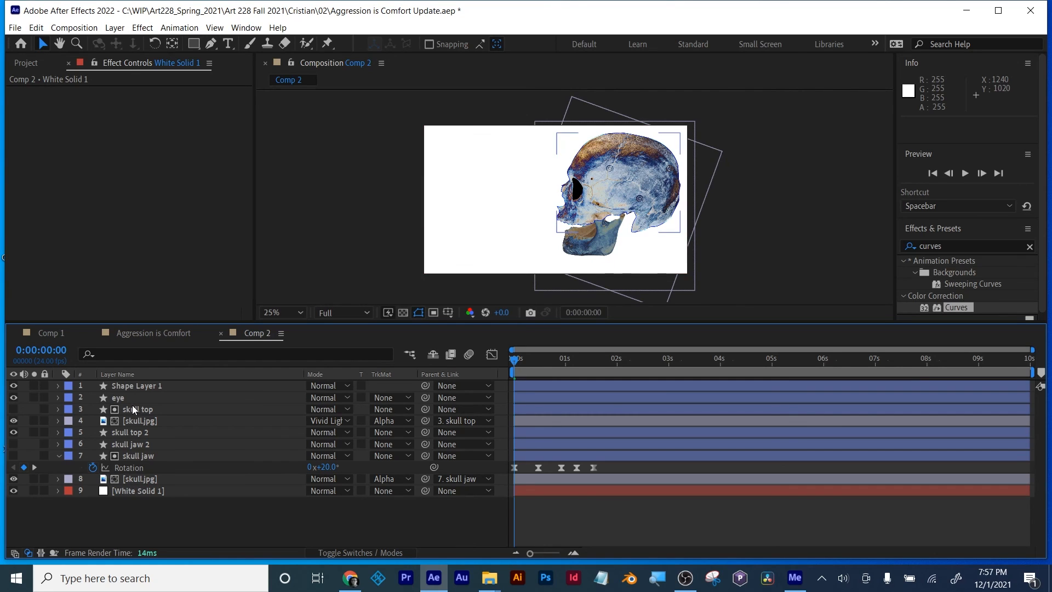
{"action": "left_click", "coordinate": [137, 386]}
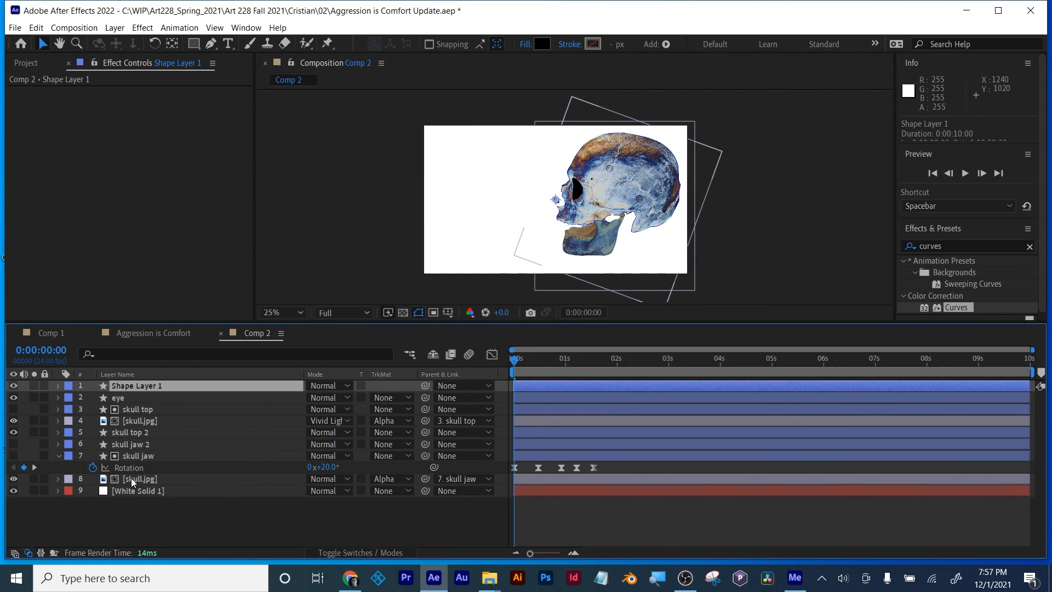
{"action": "left_click", "coordinate": [131, 478], "text": "shift"}
{"action": "right_click", "coordinate": [131, 478]}
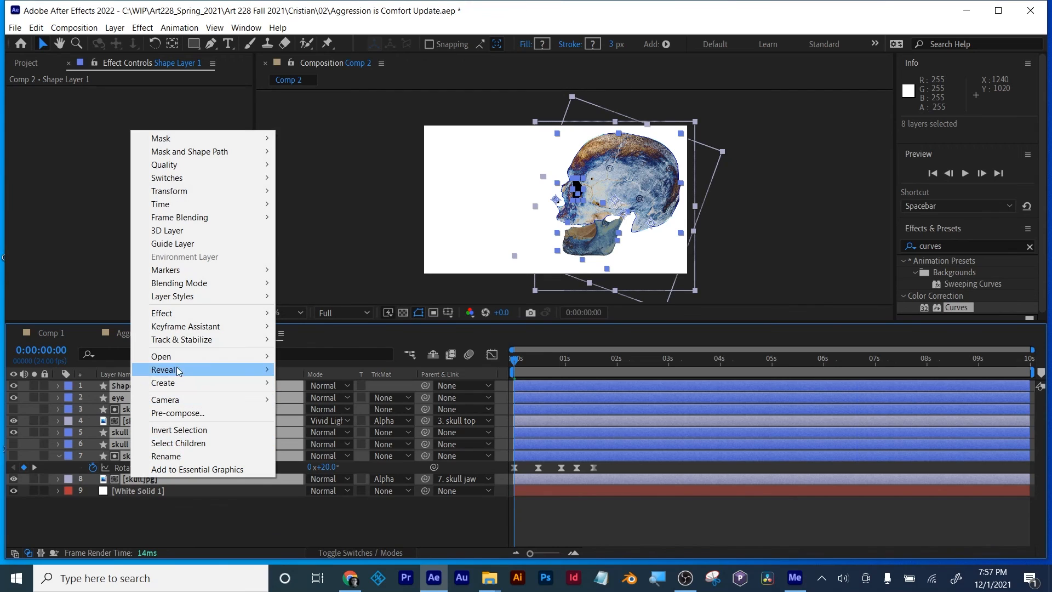
{"action": "left_click", "coordinate": [173, 413]}
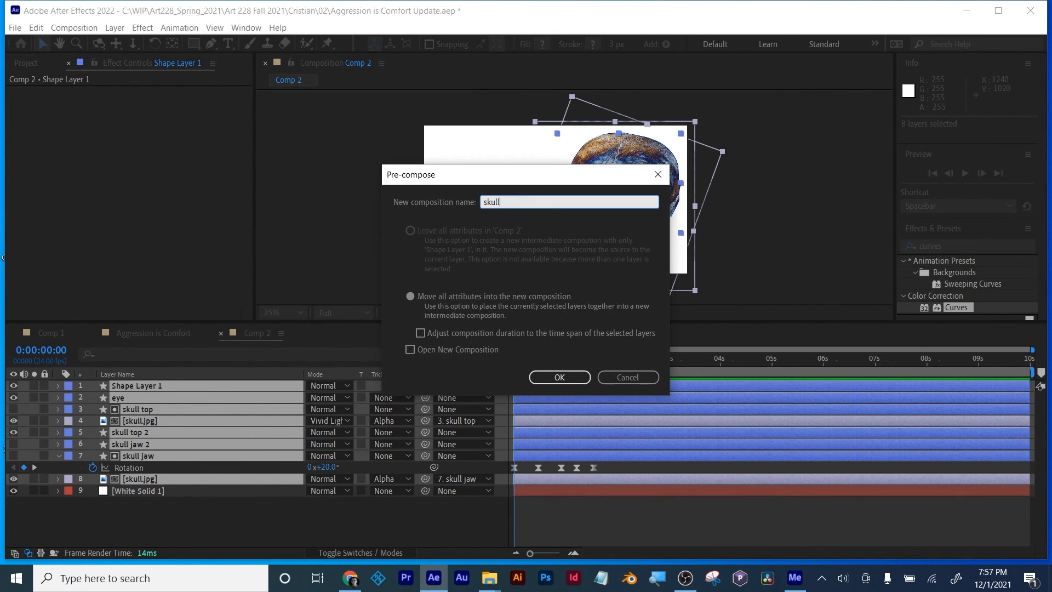
{"action": "left_click", "coordinate": [412, 295]}
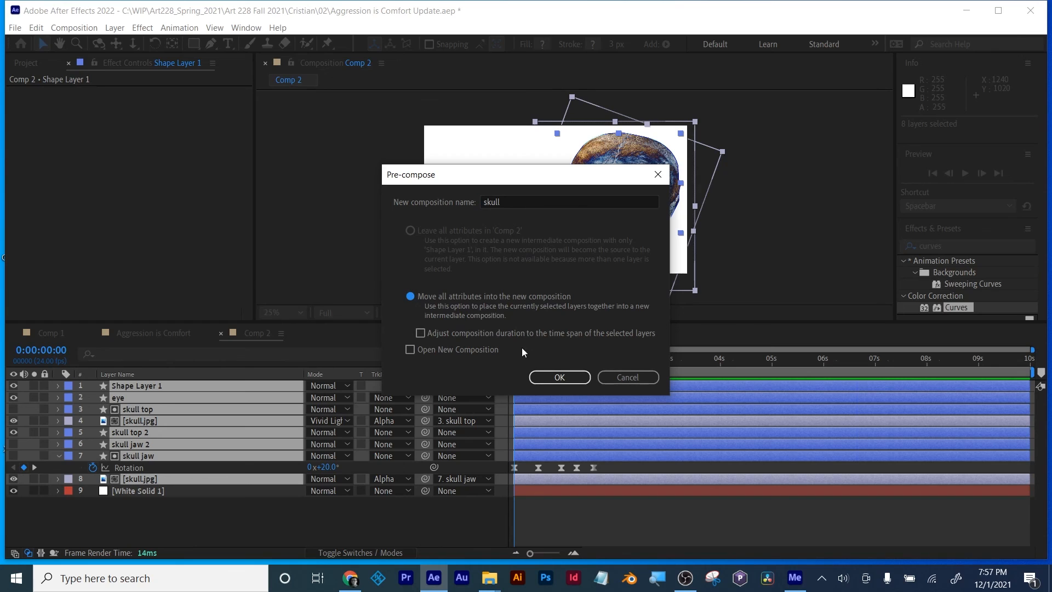
{"action": "left_click", "coordinate": [573, 377]}
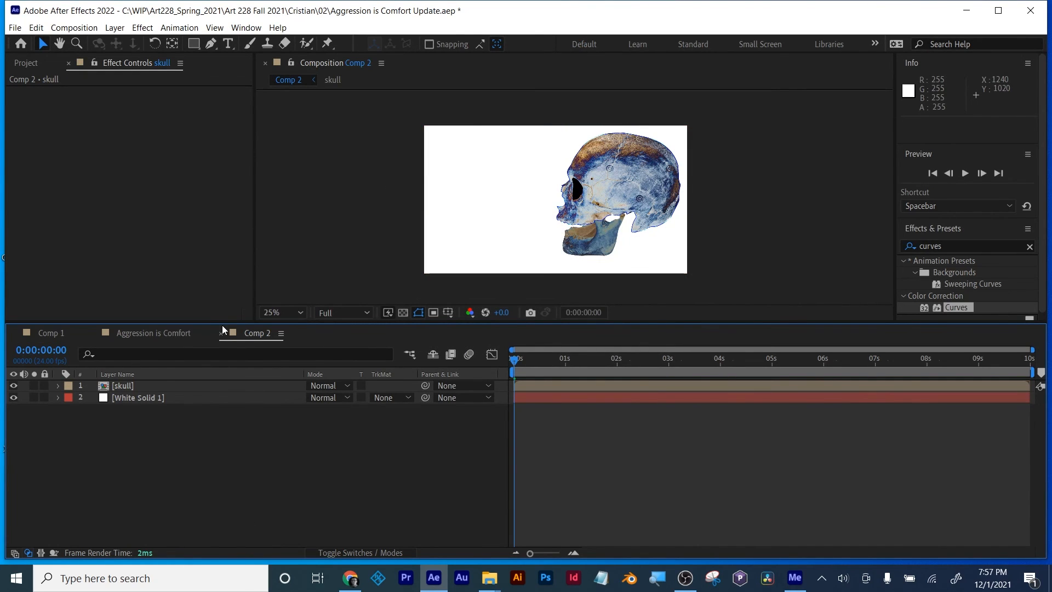
{"action": "left_click_drag", "start_coordinate": [224, 322], "coordinate": [208, 368]}
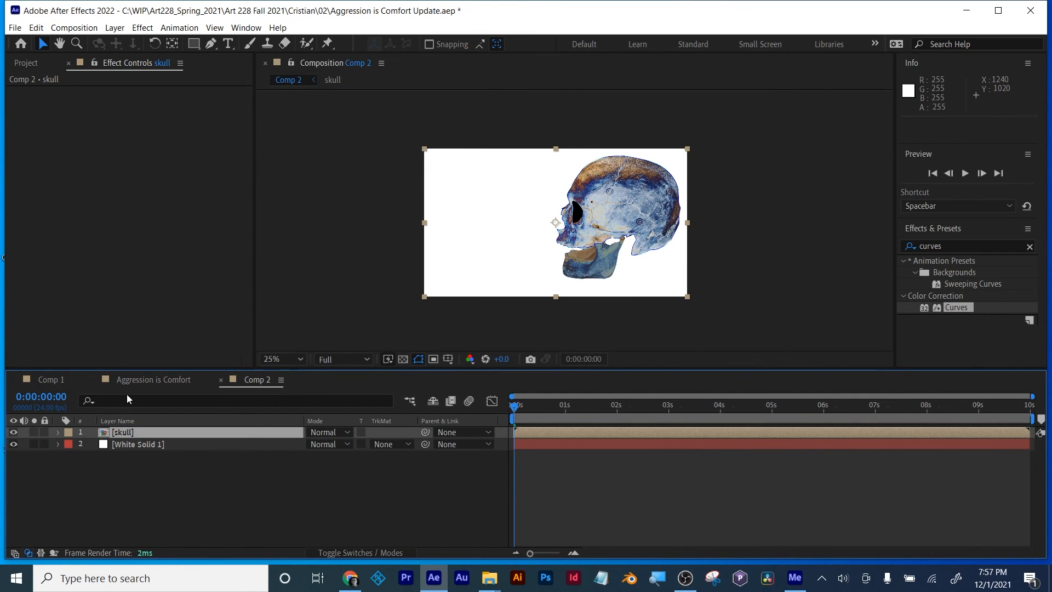
{"action": "left_click", "coordinate": [25, 63]}
{"action": "double_click", "coordinate": [65, 299]}
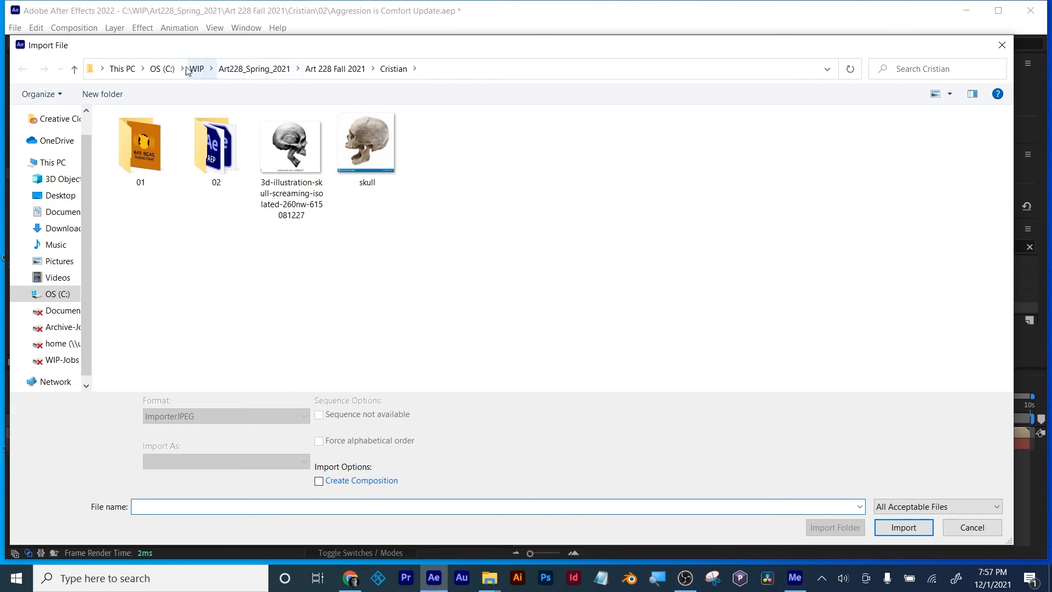
{"action": "left_click", "coordinate": [162, 68]}
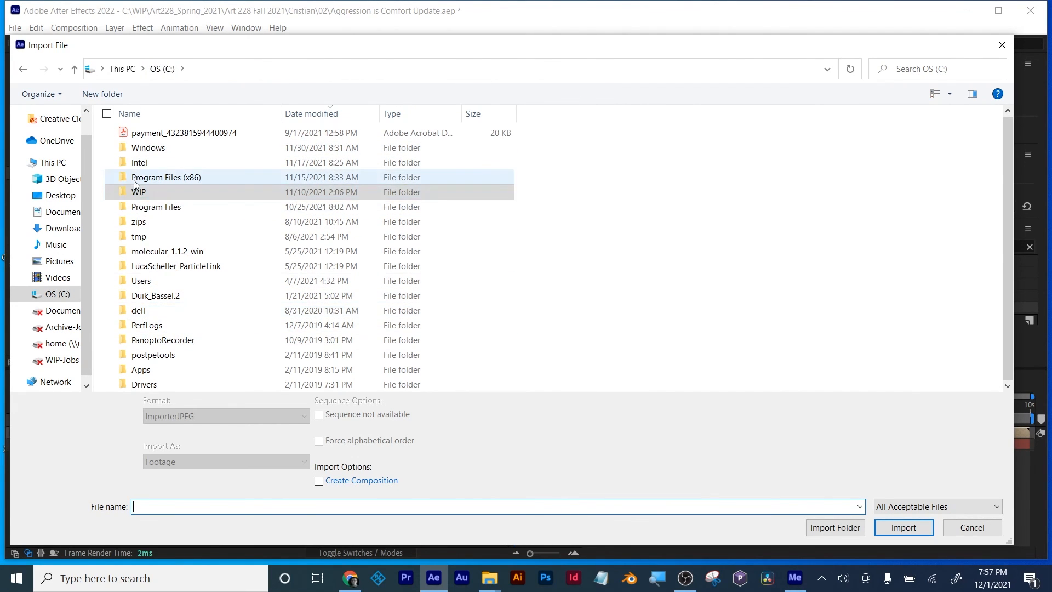
{"action": "left_click", "coordinate": [830, 249]}
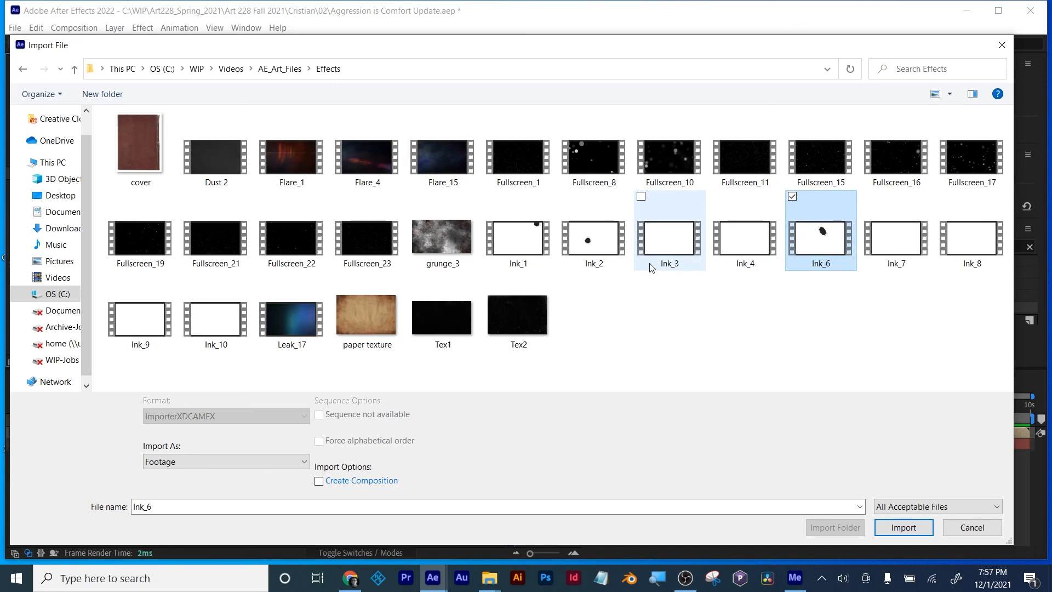
{"action": "left_click", "coordinate": [595, 245]}
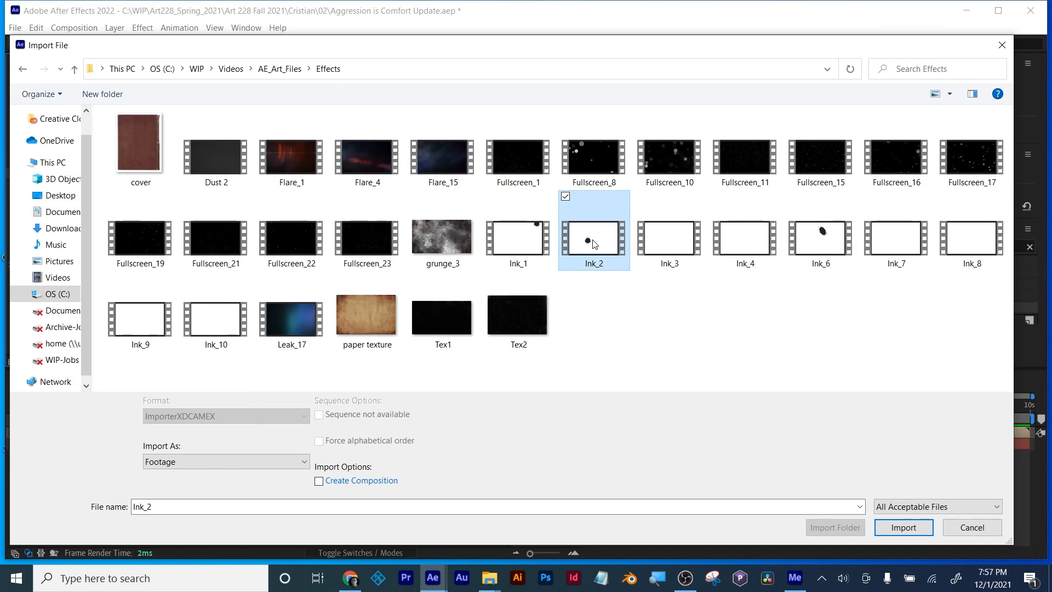
{"action": "key", "text": "Escape"}
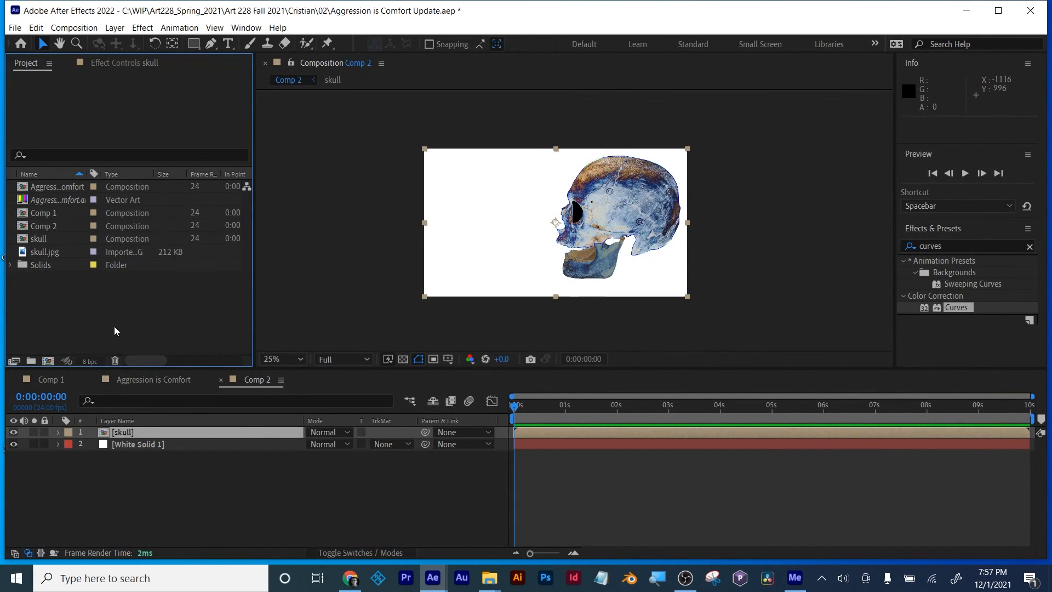
Step: Import the Ink_2 clip from the Effects folder and place it above the skull layer in Comp 2
{"action": "left_click", "coordinate": [36, 252]}
{"action": "left_click", "coordinate": [55, 307]}
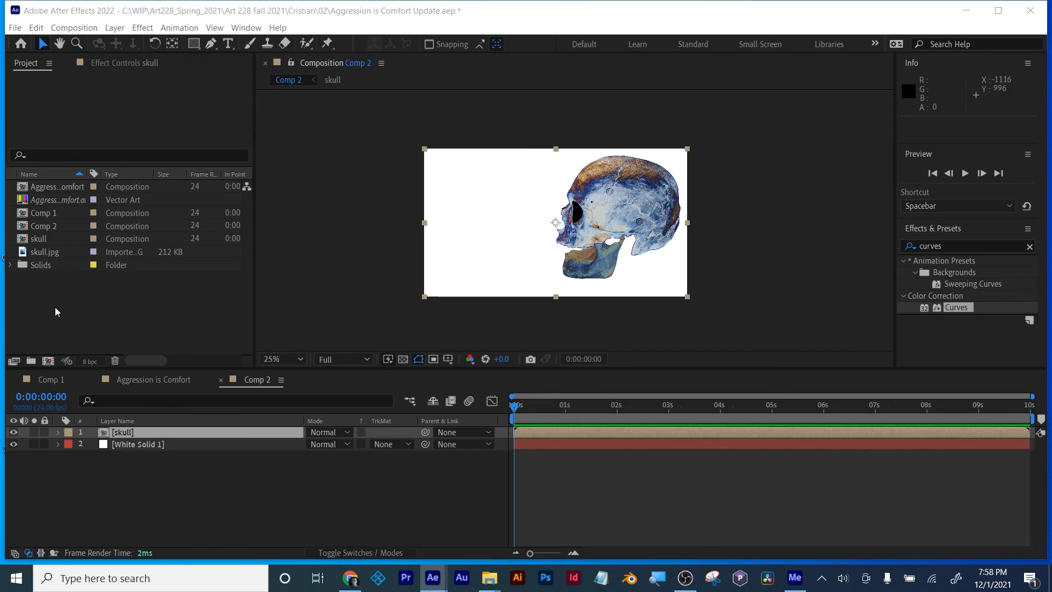
{"action": "double_click", "coordinate": [55, 307]}
{"action": "left_click", "coordinate": [591, 245]}
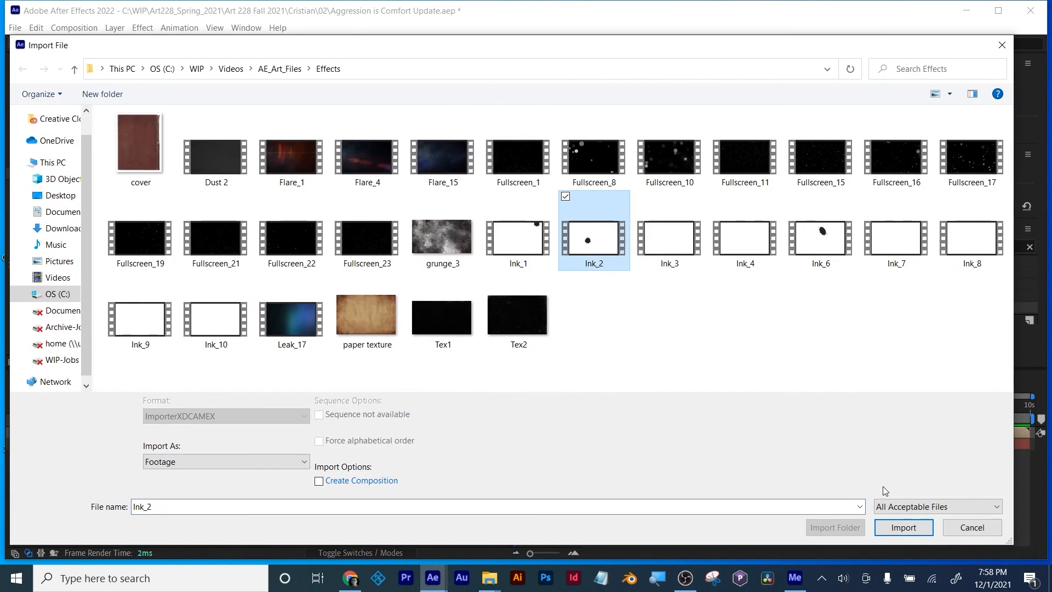
{"action": "left_click", "coordinate": [903, 527]}
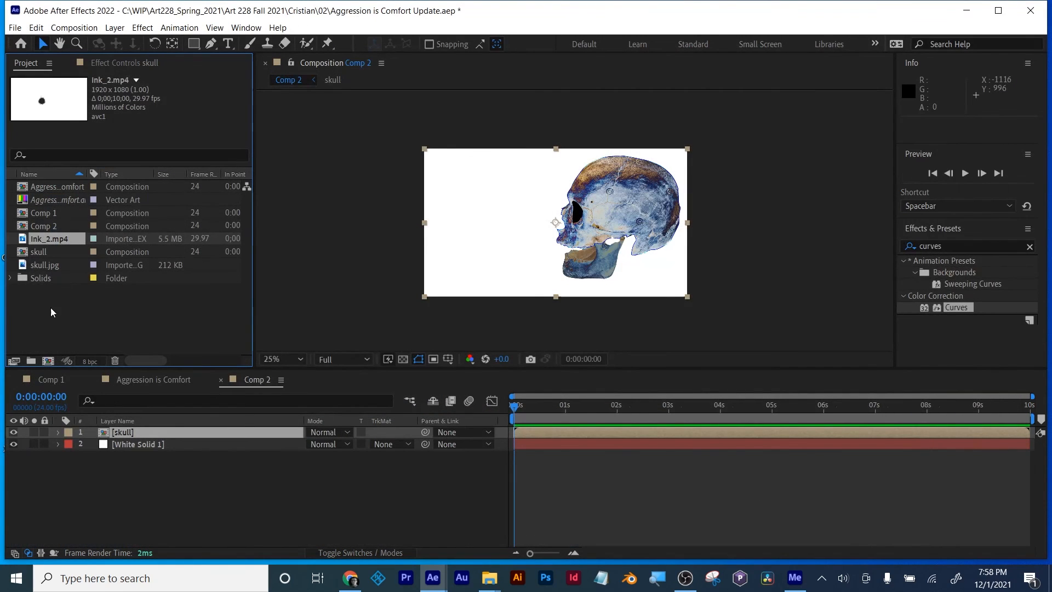
{"action": "left_click_drag", "start_coordinate": [44, 240], "coordinate": [115, 435]}
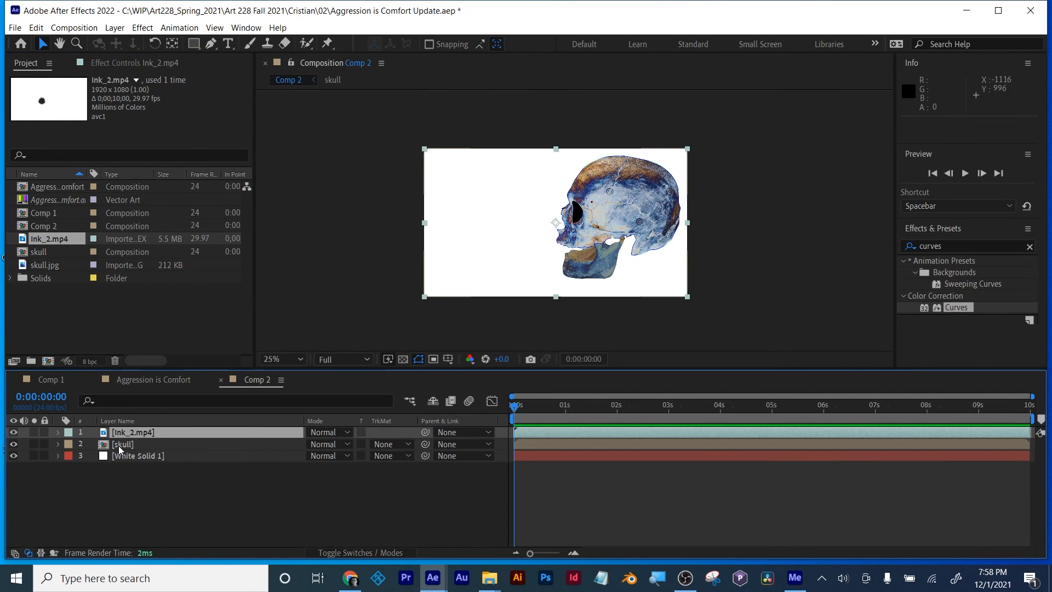
Step: Set the skull layer's track matte to Luma Inverted using Ink_2.mp4 and check the ink reveal up to 0:00:01:16
{"action": "left_click", "coordinate": [118, 445]}
{"action": "left_click", "coordinate": [121, 432]}
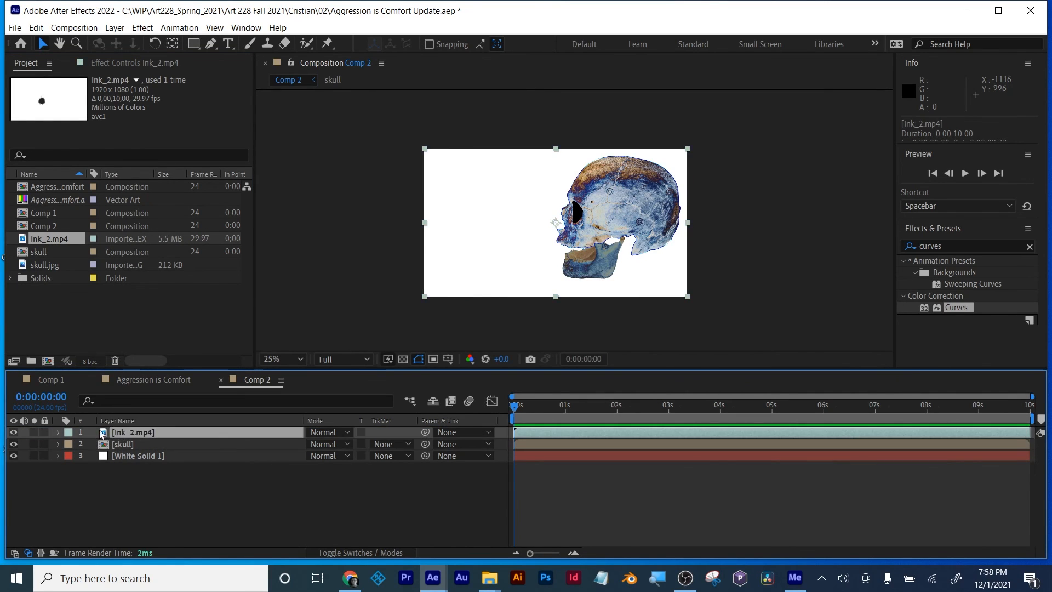
{"action": "left_click", "coordinate": [131, 446]}
{"action": "left_click", "coordinate": [384, 444]}
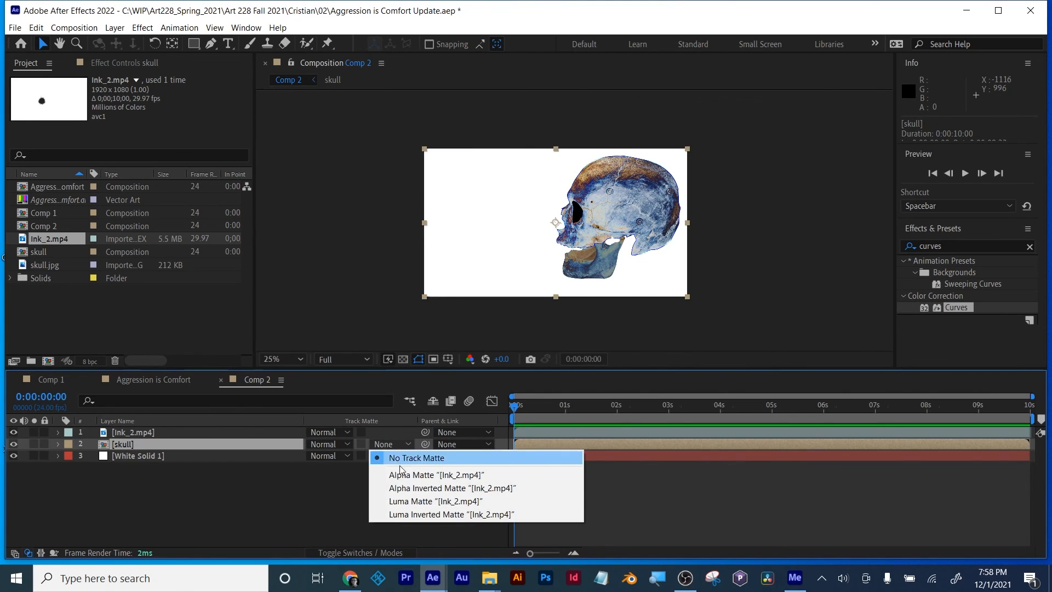
{"action": "left_click", "coordinate": [408, 514]}
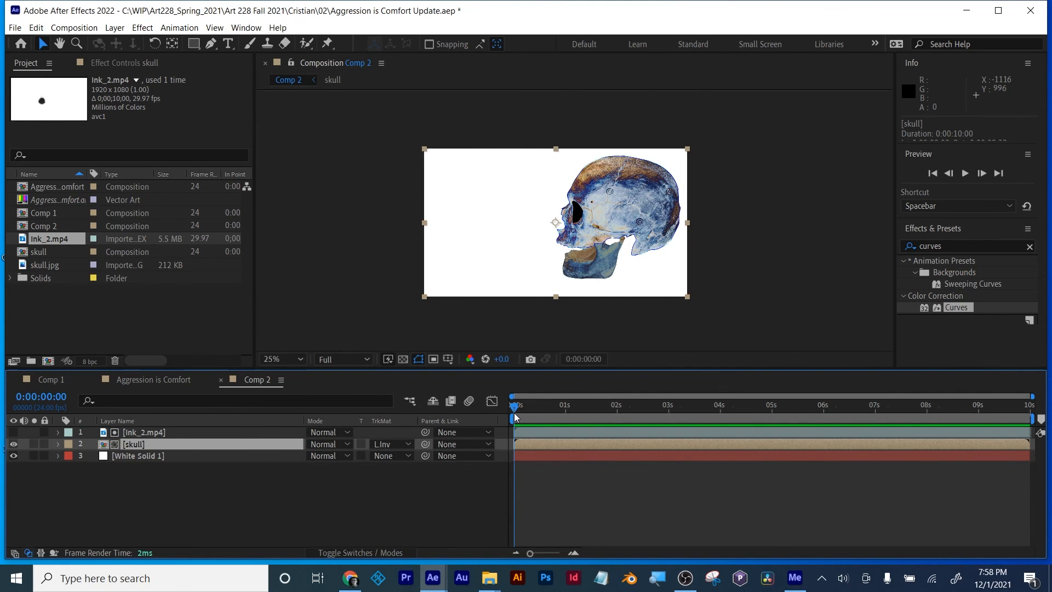
{"action": "mouse_move", "coordinate": [515, 418]}
{"action": "left_mouse_down"}
{"action": "mouse_move", "coordinate": [794, 415]}
{"action": "mouse_move", "coordinate": [508, 409]}
{"action": "mouse_move", "coordinate": [636, 414]}
{"action": "mouse_move", "coordinate": [600, 410]}
{"action": "left_mouse_up"}
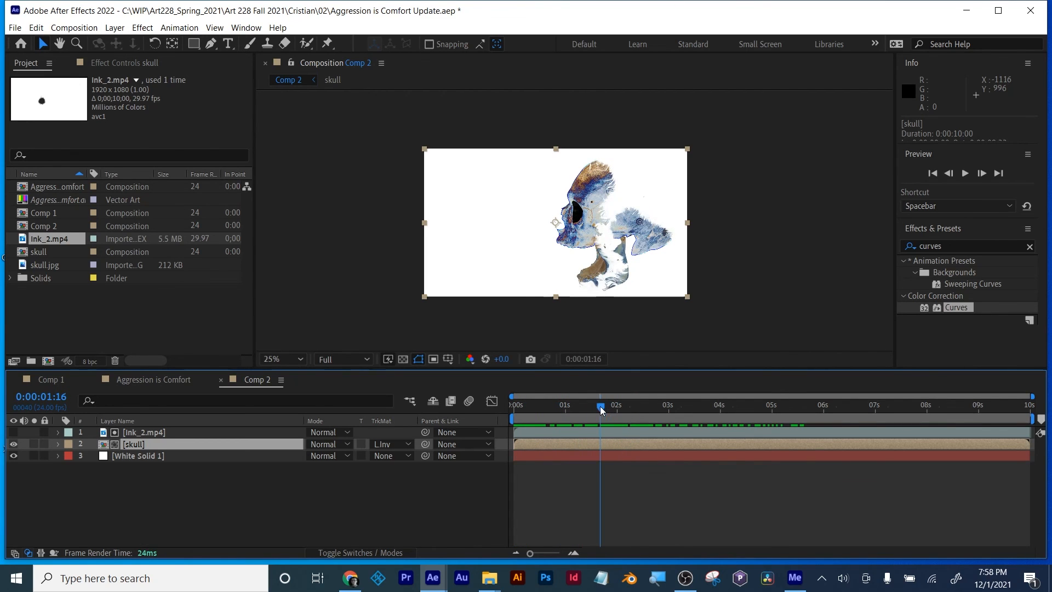
Step: In the skull precomp, shift all Rotation keyframes of both skull jaw layers so that they start at 0:00:01:12
{"action": "double_click", "coordinate": [609, 445]}
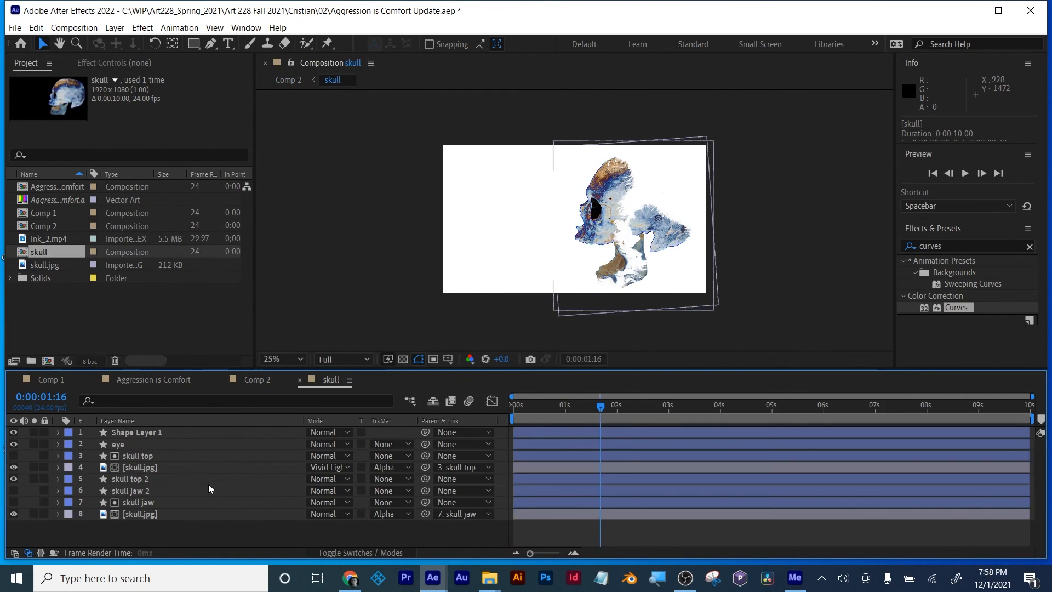
{"action": "key", "text": "u"}
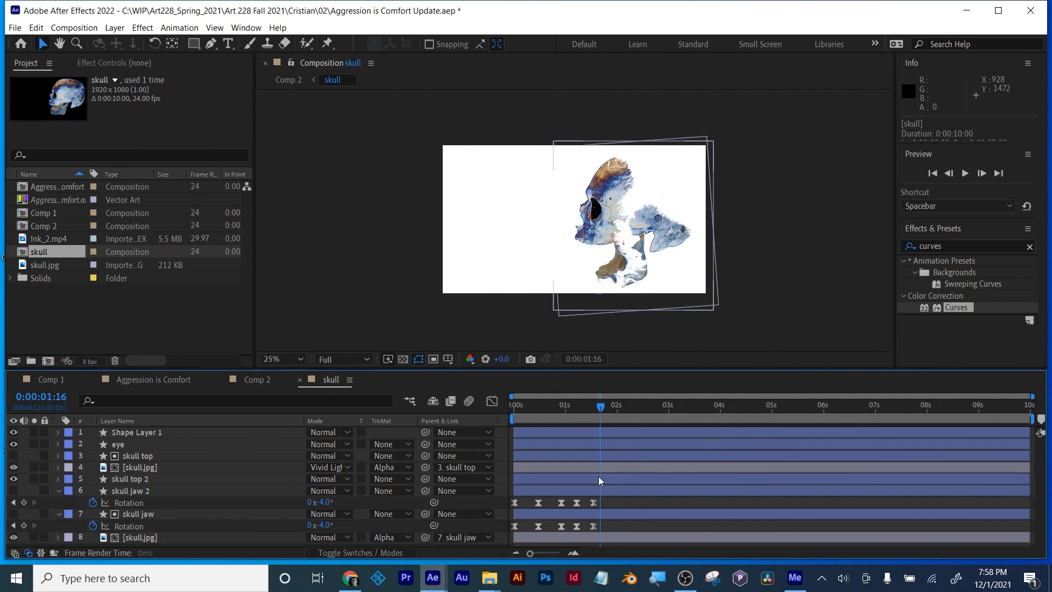
{"action": "left_click_drag", "start_coordinate": [620, 501], "coordinate": [511, 534]}
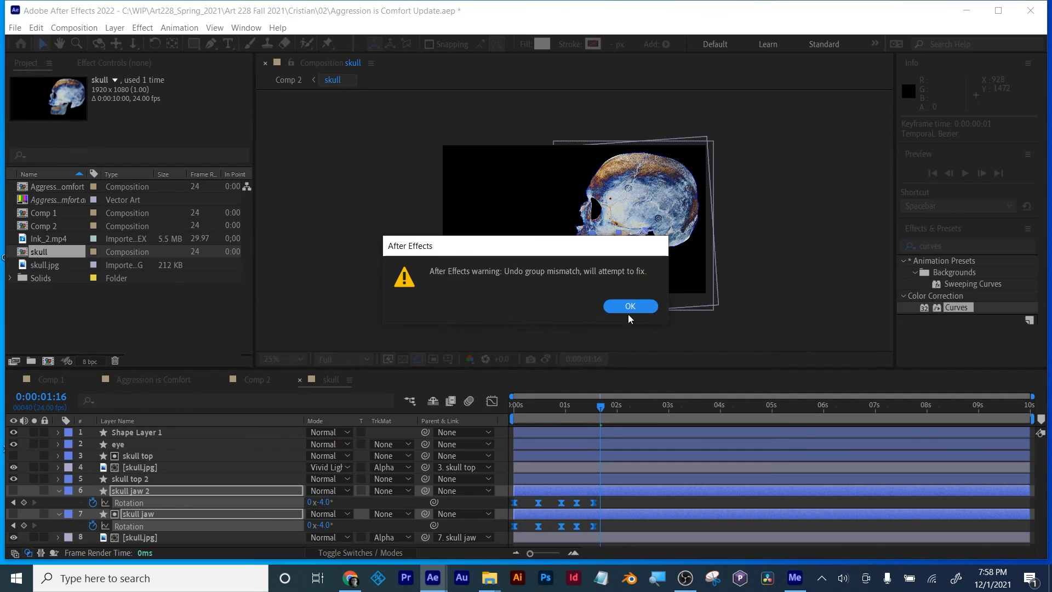
{"action": "left_click", "coordinate": [630, 307]}
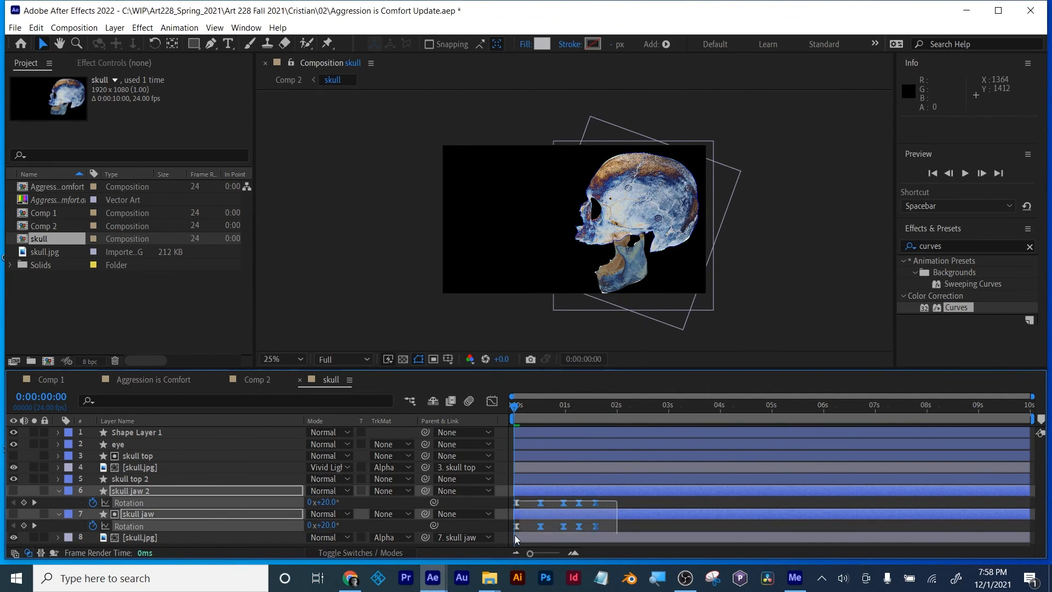
{"action": "left_click_drag", "start_coordinate": [517, 526], "coordinate": [592, 526]}
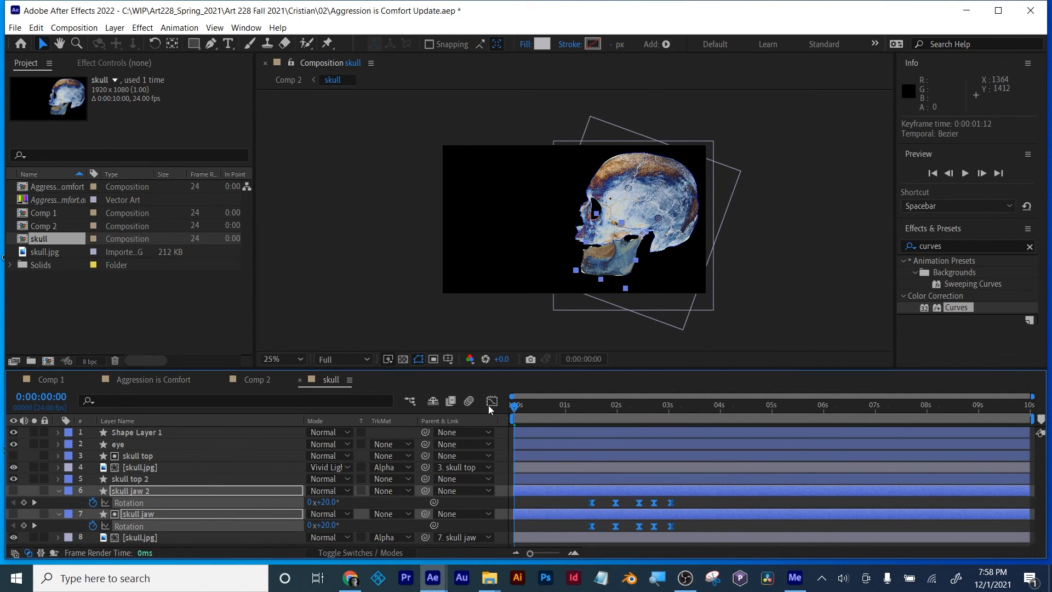
Step: In Comp 2, set the white solid's track matte to Luma Inverted using the skull layer and save the project
{"action": "left_click", "coordinate": [258, 379]}
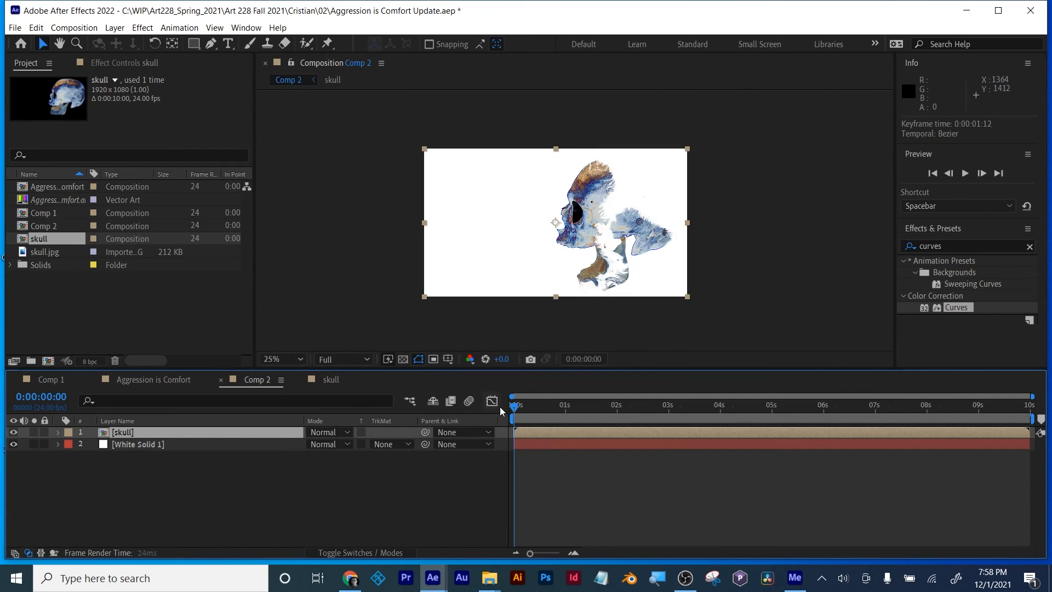
{"action": "left_click", "coordinate": [145, 379]}
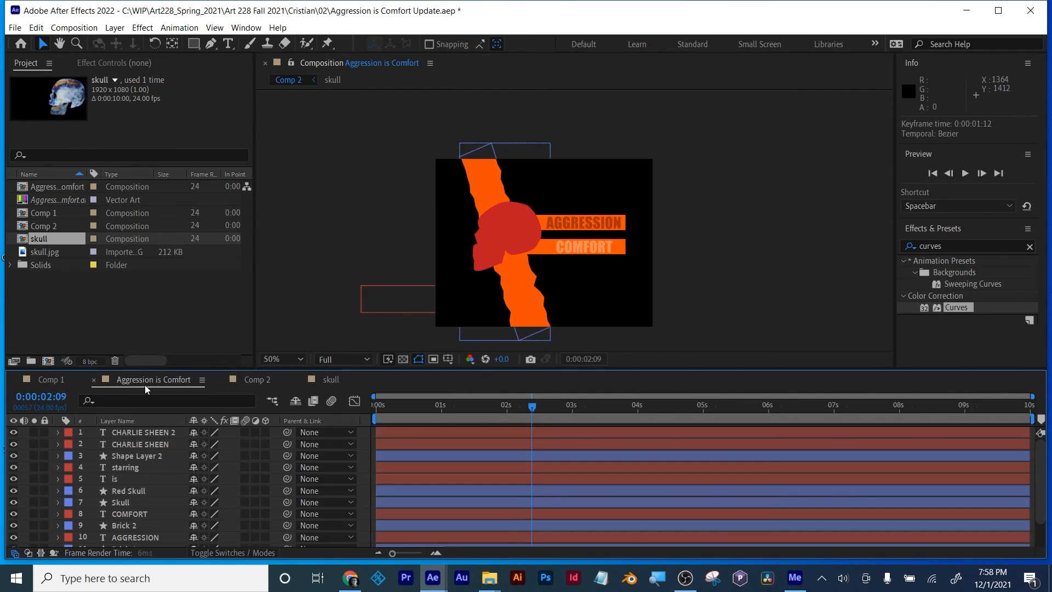
{"action": "left_click", "coordinate": [314, 380]}
{"action": "left_click", "coordinate": [256, 380]}
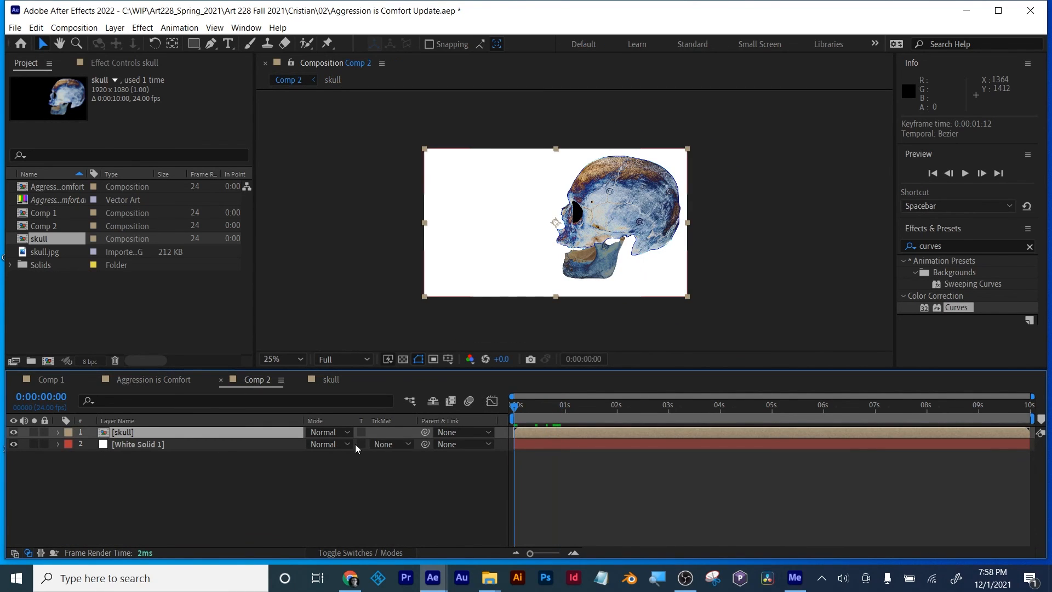
{"action": "left_click", "coordinate": [390, 444]}
{"action": "left_click", "coordinate": [406, 517]}
{"action": "key", "text": "ctrl+s"}
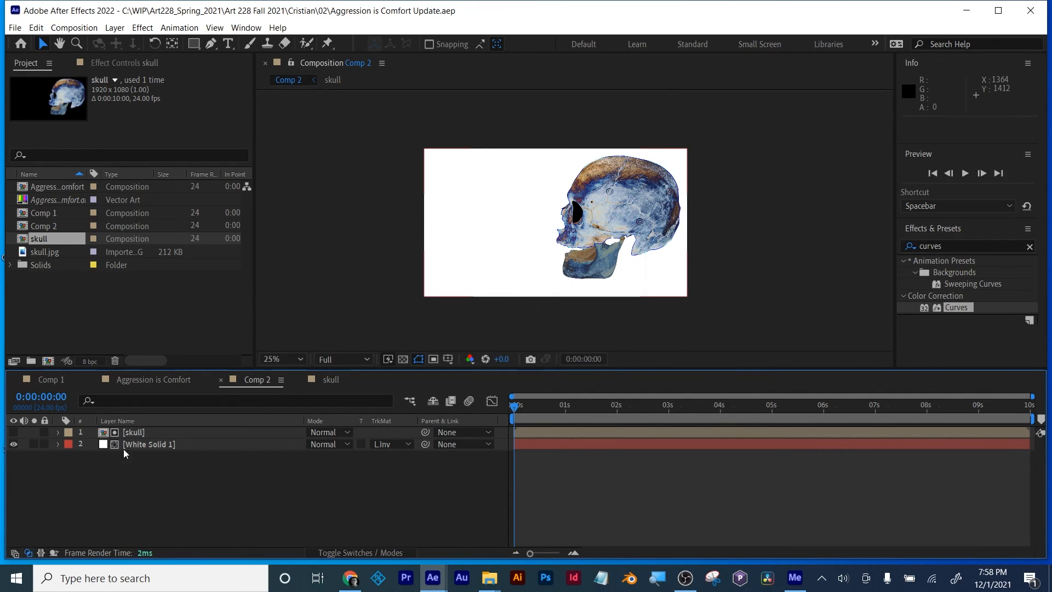
Step: Remove the white solid's track matte, reapply Luma Inverted with the skull layer as the matte, and save the project
{"action": "left_click", "coordinate": [124, 433]}
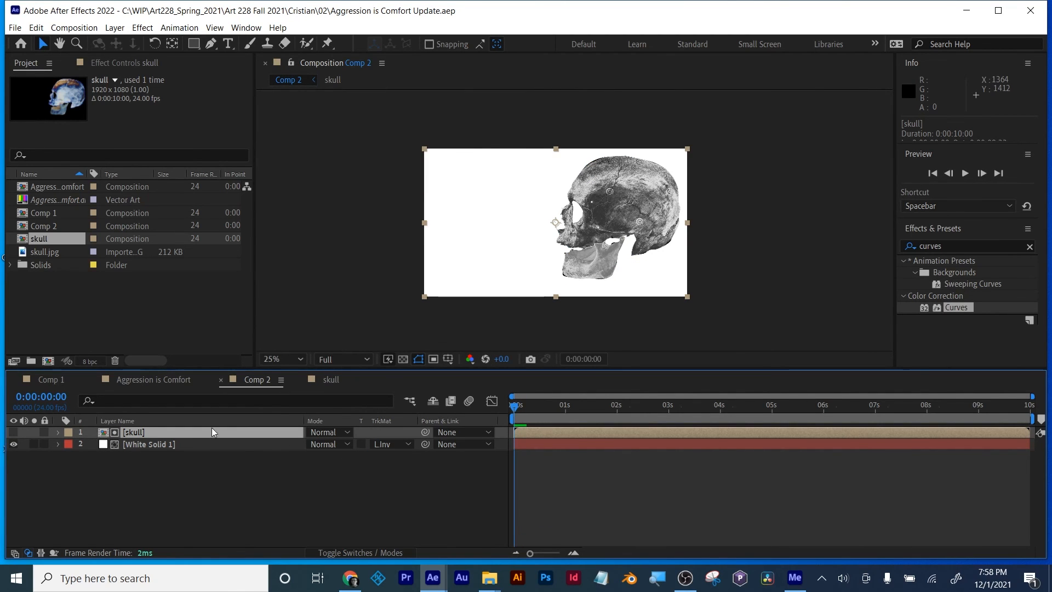
{"action": "left_click", "coordinate": [390, 444]}
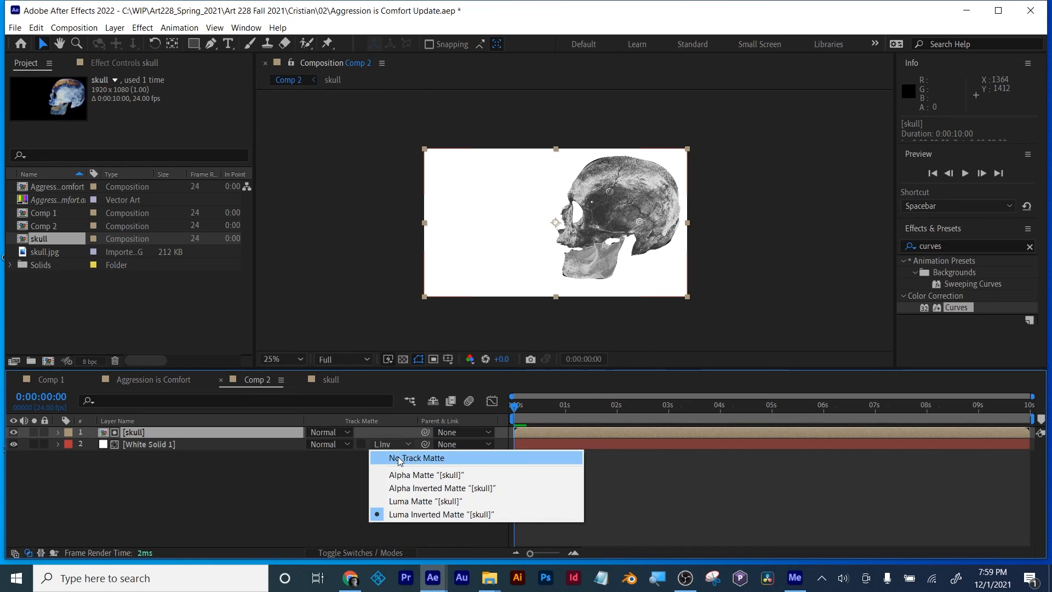
{"action": "left_click", "coordinate": [397, 456]}
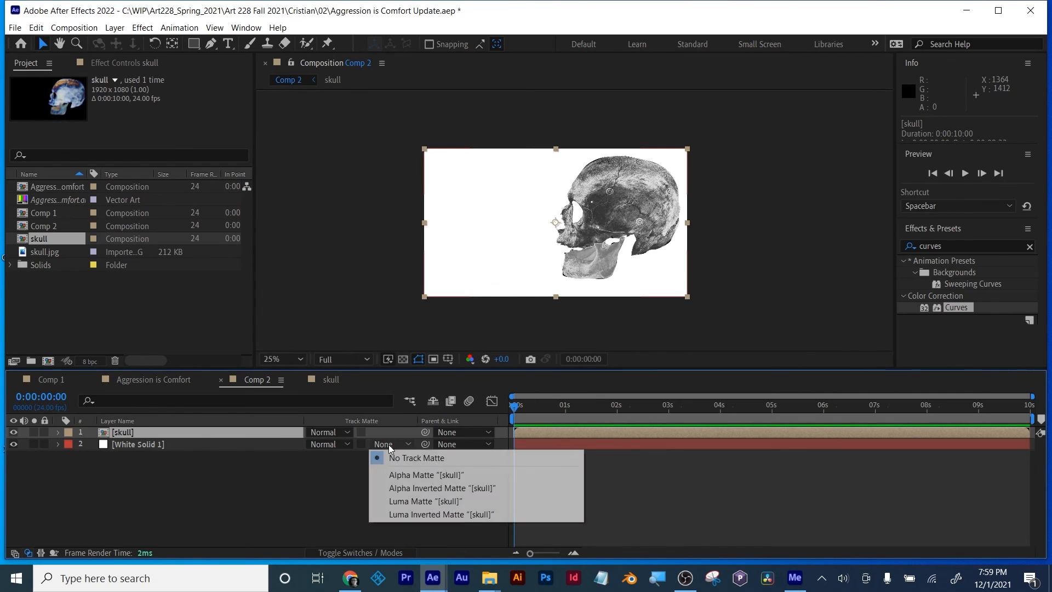
{"action": "left_click", "coordinate": [389, 445]}
{"action": "left_click", "coordinate": [409, 514]}
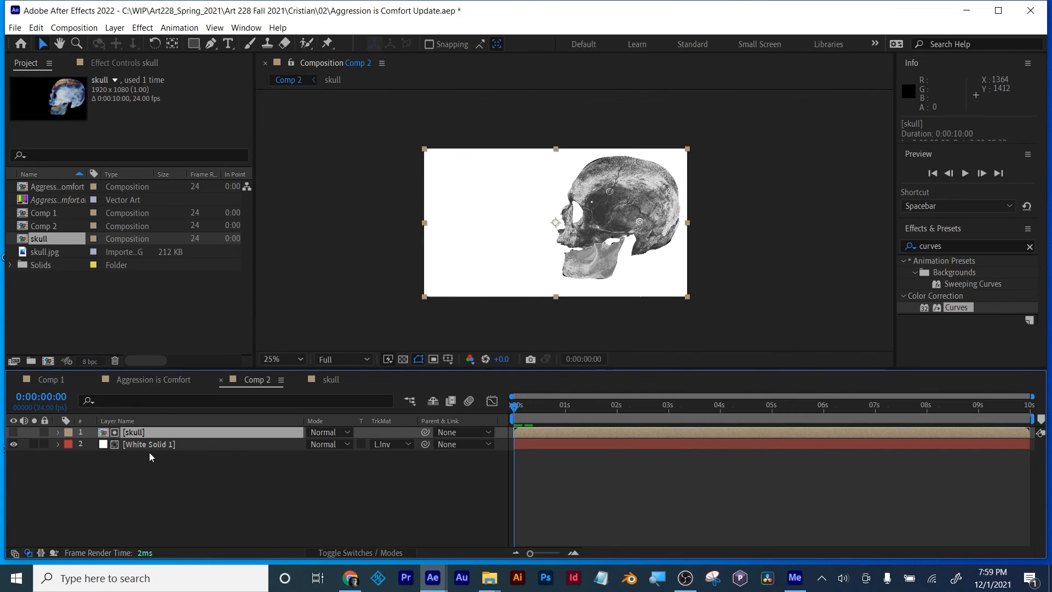
{"action": "left_click", "coordinate": [160, 482]}
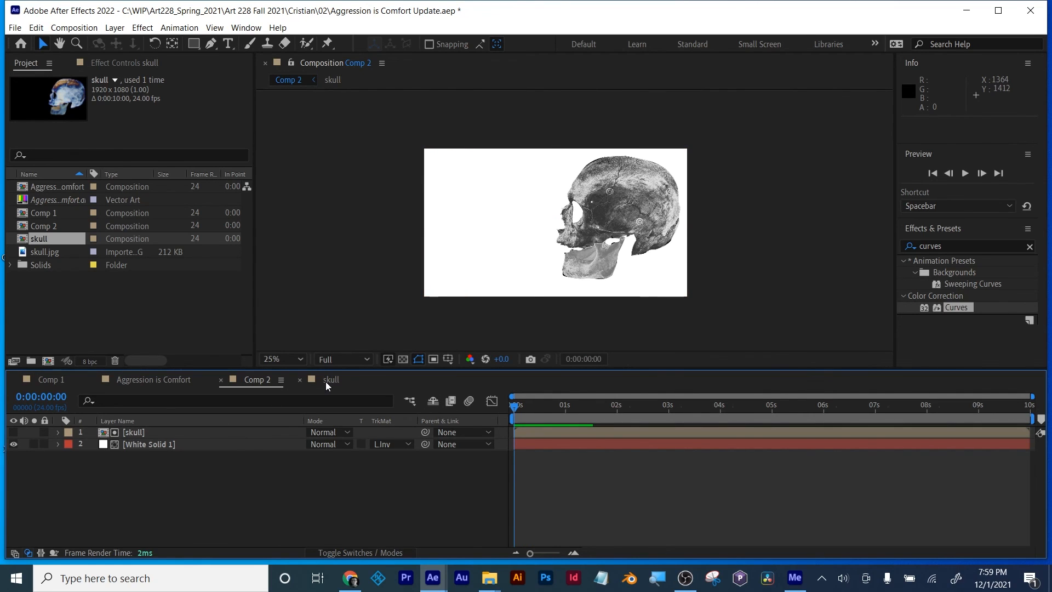
{"action": "left_click", "coordinate": [327, 380]}
{"action": "left_click", "coordinate": [257, 379]}
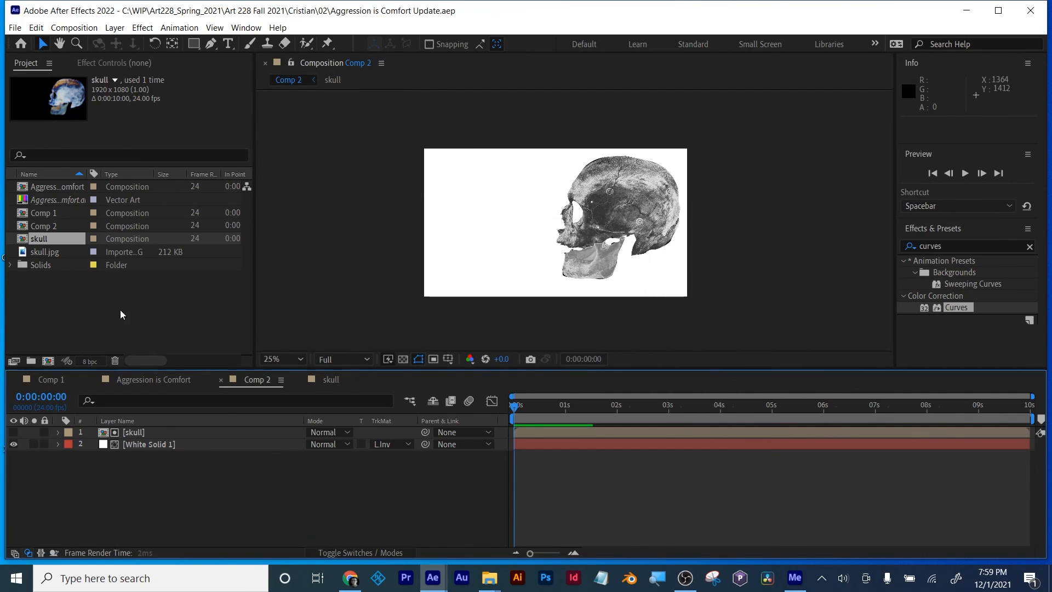
Step: Import the Ink_2 clip from the Effects folder and add it as the uppermost layer in Comp 2
{"action": "double_click", "coordinate": [100, 307]}
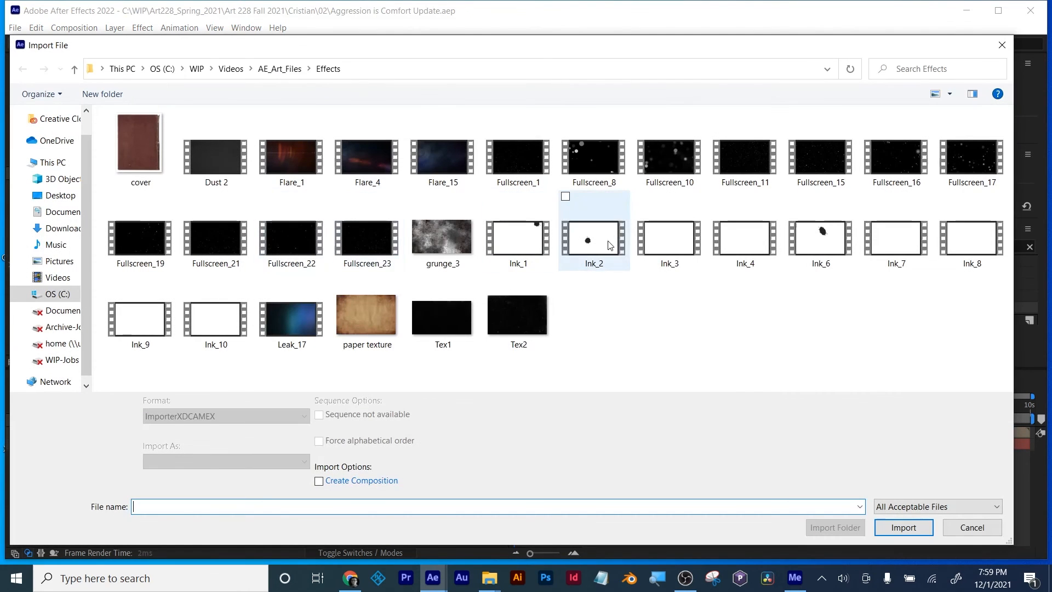
{"action": "left_click", "coordinate": [595, 237]}
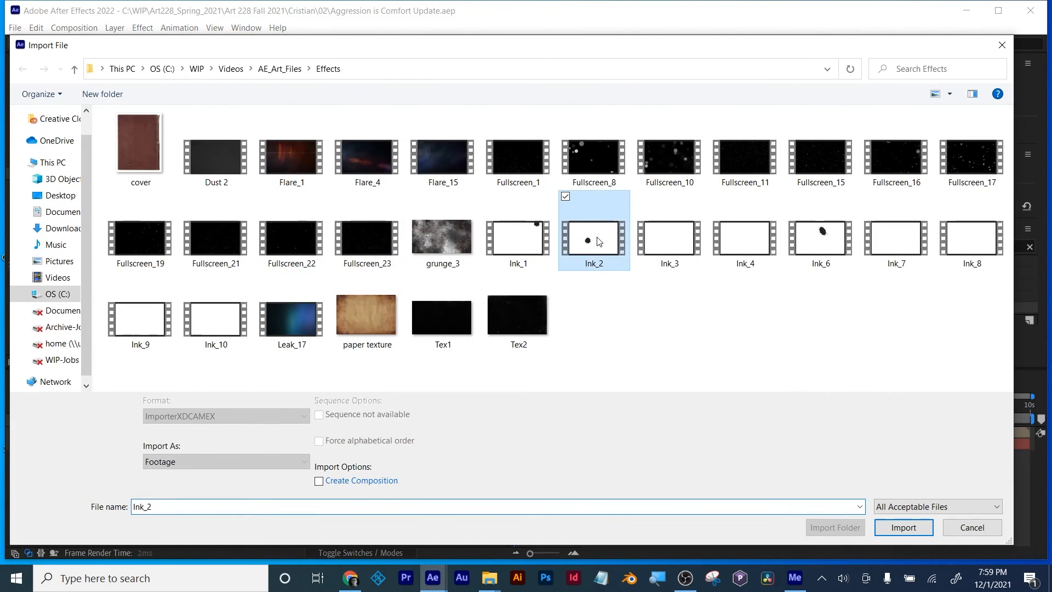
{"action": "left_click", "coordinate": [903, 527]}
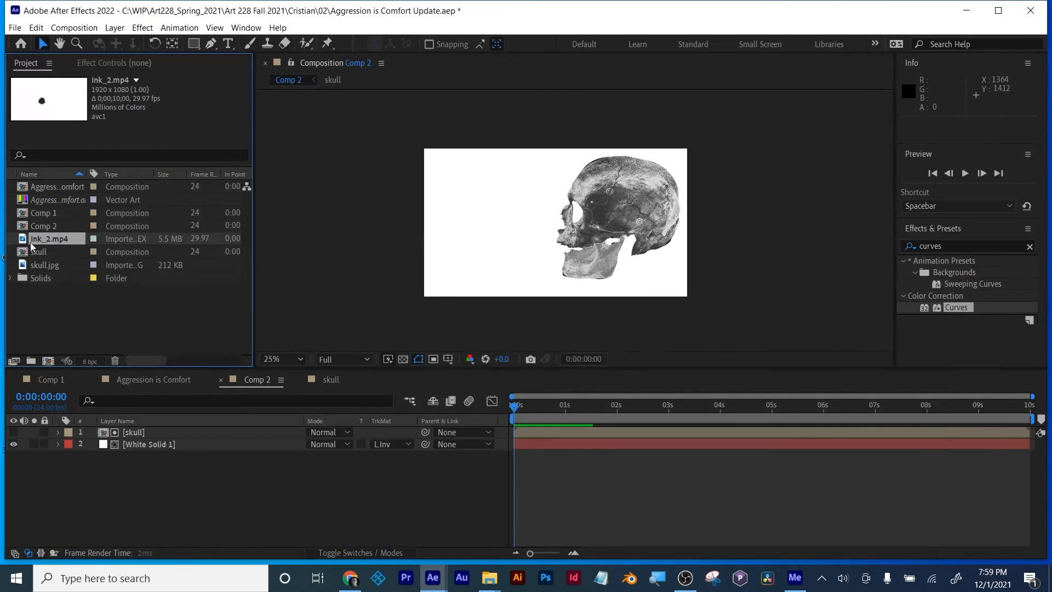
{"action": "left_click_drag", "start_coordinate": [42, 239], "coordinate": [96, 431]}
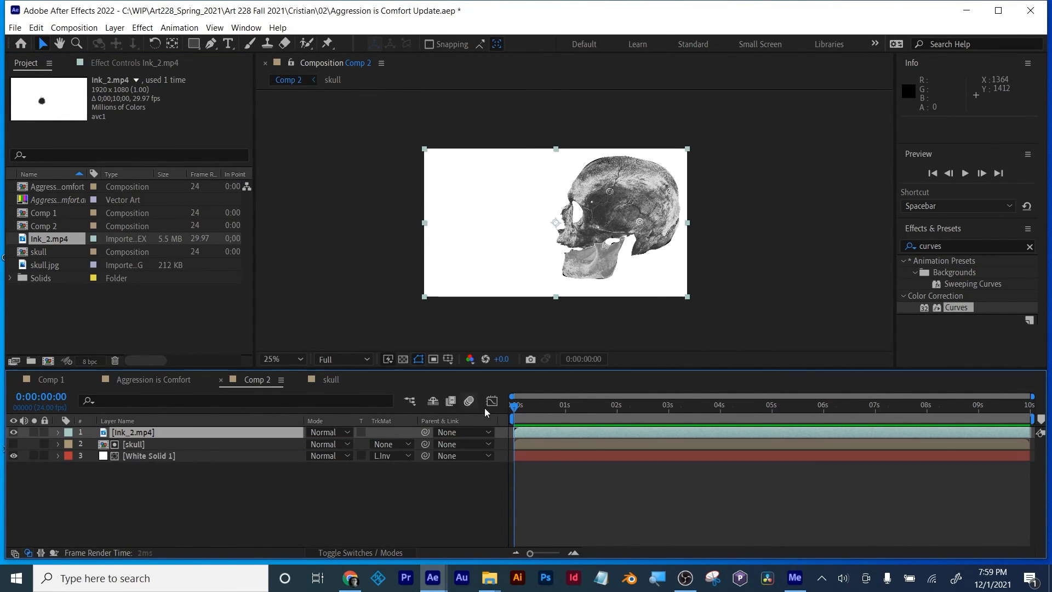
Step: Set the skull layer's track matte to Luma Inverted using Ink_2.mp4, and remove the track matte from the white solid
{"action": "left_click", "coordinate": [137, 444]}
{"action": "left_click", "coordinate": [387, 444]}
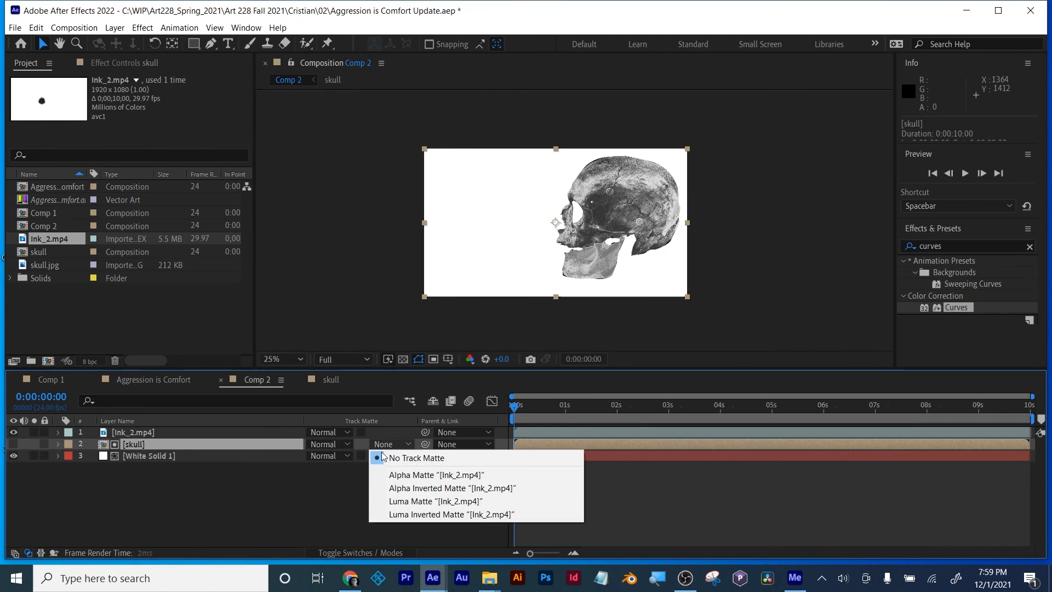
{"action": "left_click", "coordinate": [451, 514]}
{"action": "left_click", "coordinate": [386, 456]}
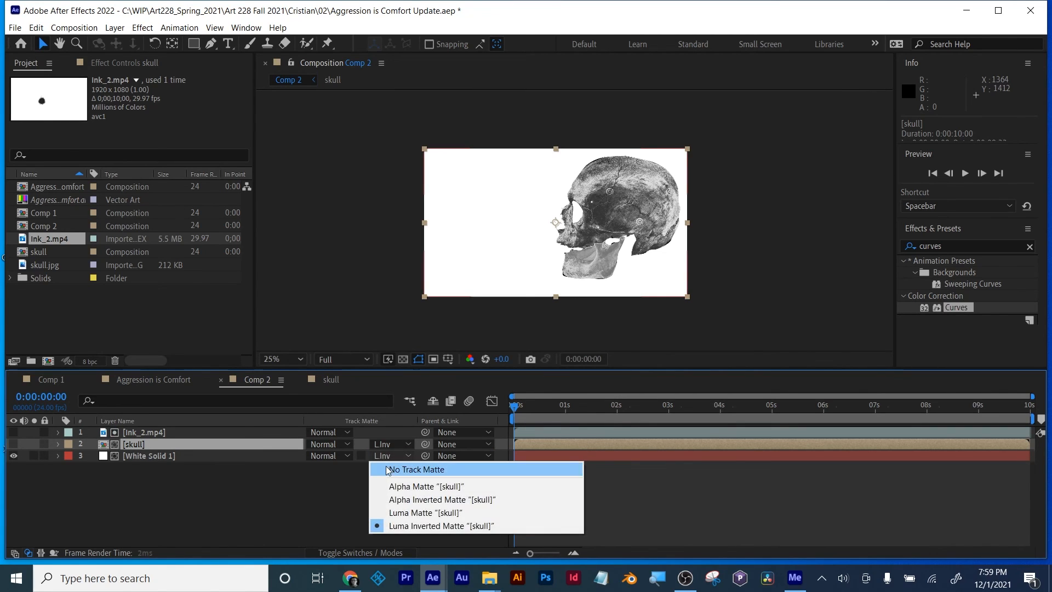
{"action": "left_click", "coordinate": [387, 470]}
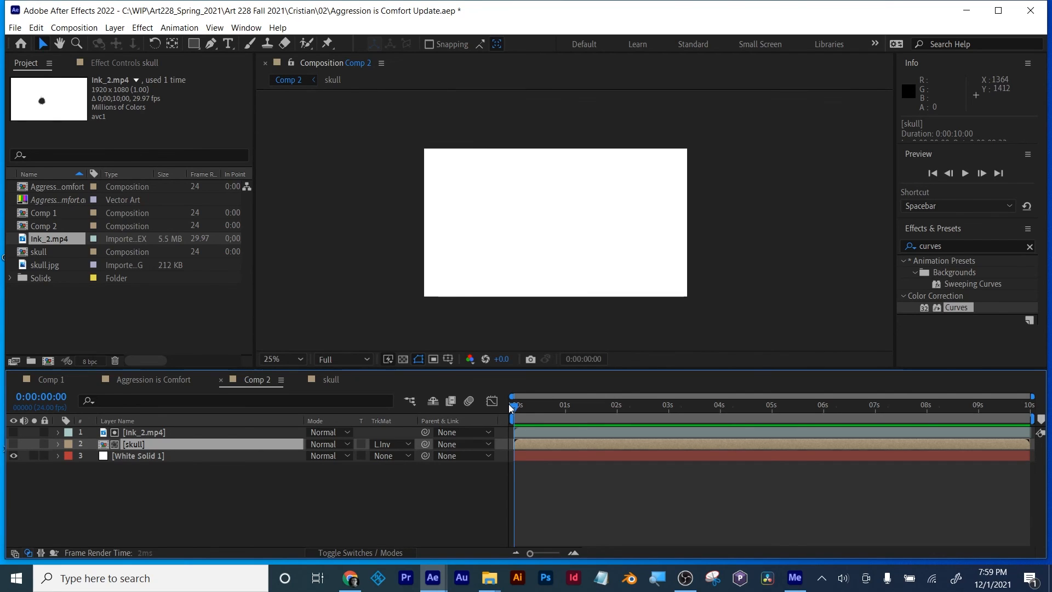
{"action": "left_click_drag", "start_coordinate": [514, 406], "coordinate": [615, 408]}
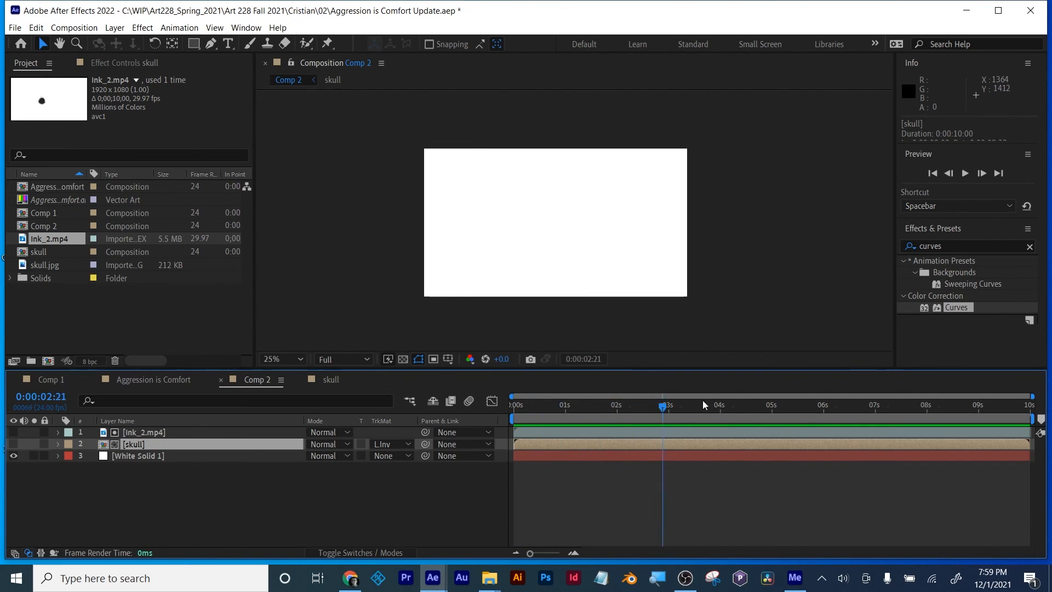
{"action": "left_click_drag", "start_coordinate": [704, 404], "coordinate": [779, 390]}
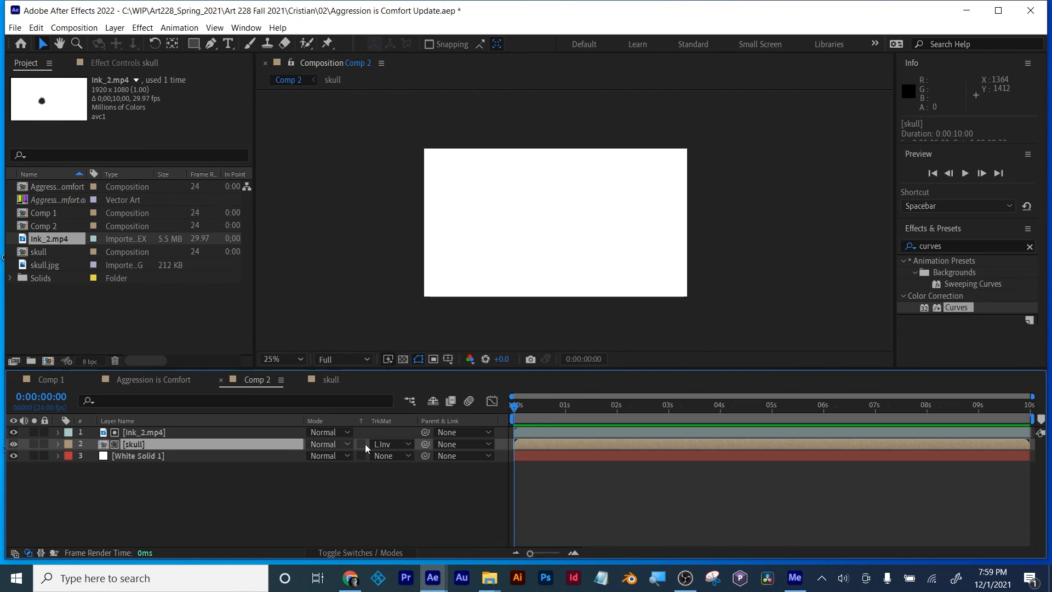
Step: Remove the skull layer's track matte, scrub the bare Ink_2 clip up to 0:00:02:04, and check the skull precomp
{"action": "left_click", "coordinate": [386, 444]}
{"action": "left_click", "coordinate": [397, 460]}
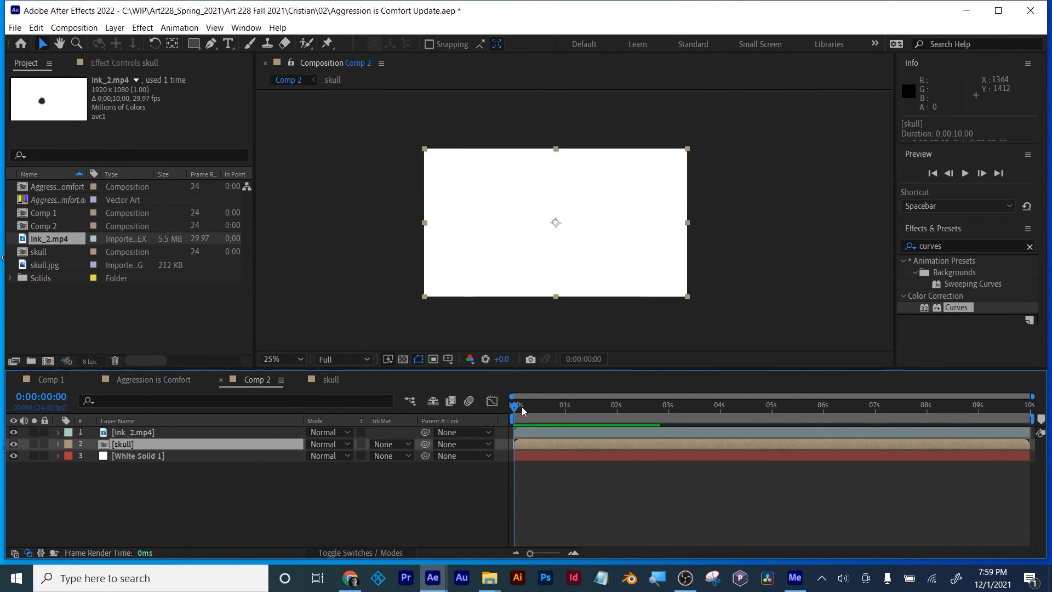
{"action": "left_click_drag", "start_coordinate": [522, 407], "coordinate": [626, 408]}
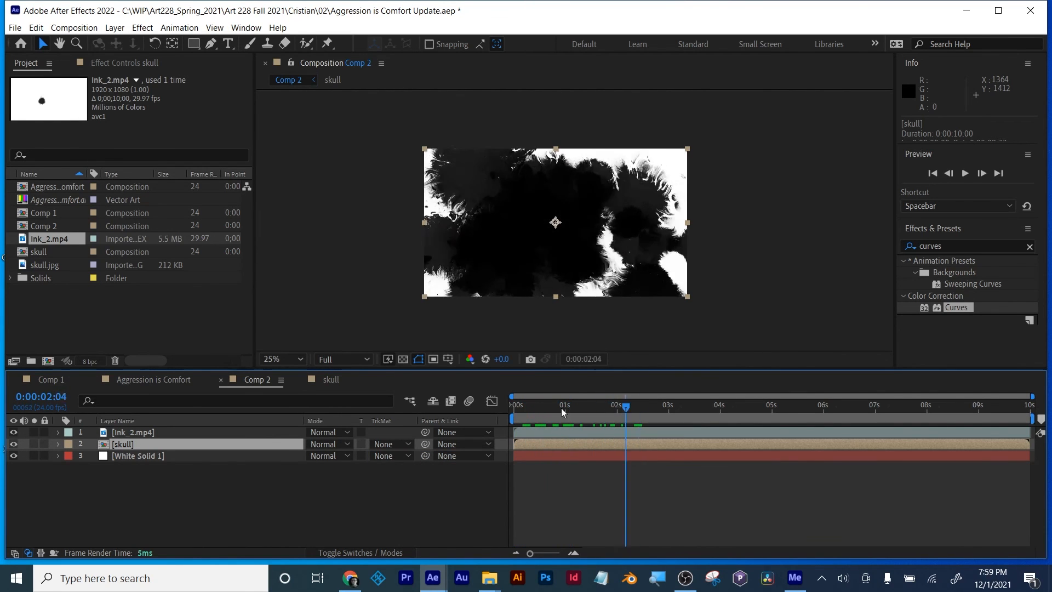
{"action": "left_click_drag", "start_coordinate": [561, 408], "coordinate": [475, 408]}
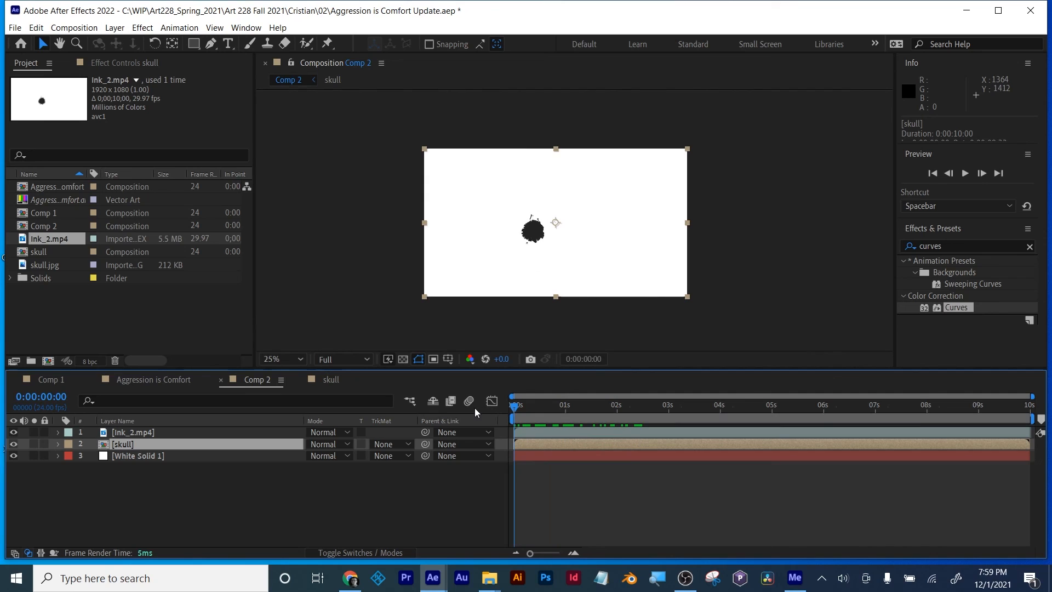
{"action": "double_click", "coordinate": [125, 445]}
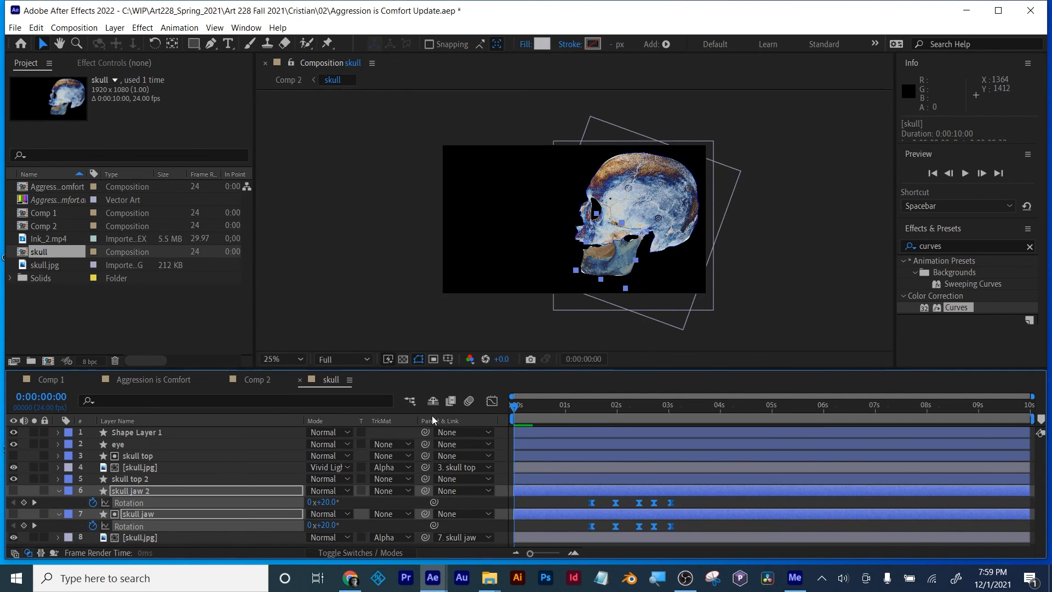
{"action": "left_click", "coordinate": [256, 380]}
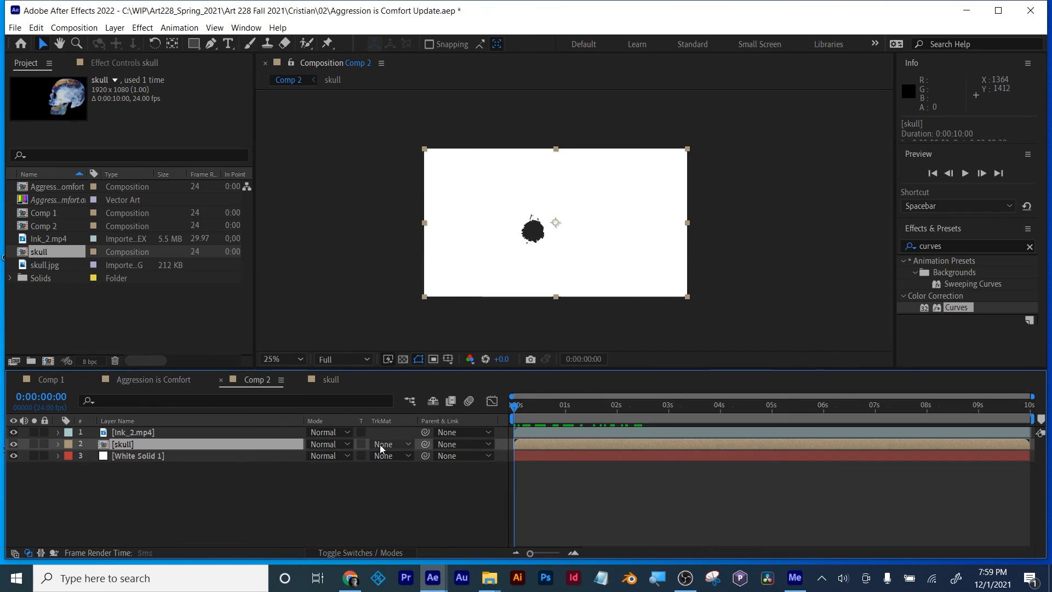
Step: Apply a Luma Inverted track matte to the skull layer using Ink_2.mp4 and preview the ink reveal
{"action": "left_click", "coordinate": [399, 445]}
{"action": "left_click", "coordinate": [406, 515]}
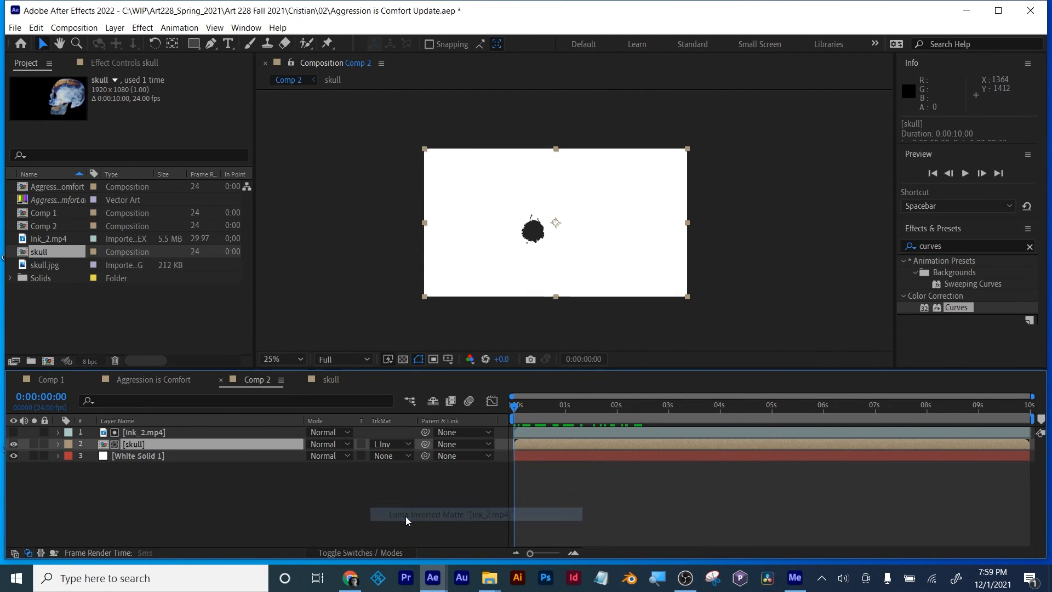
{"action": "left_click", "coordinate": [136, 432]}
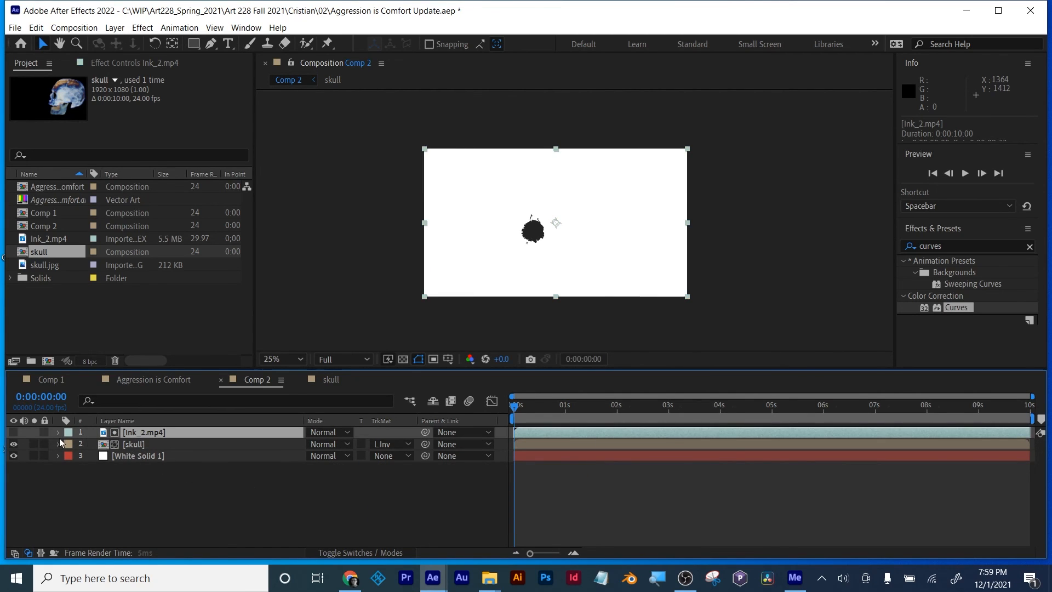
{"action": "key", "text": "space"}
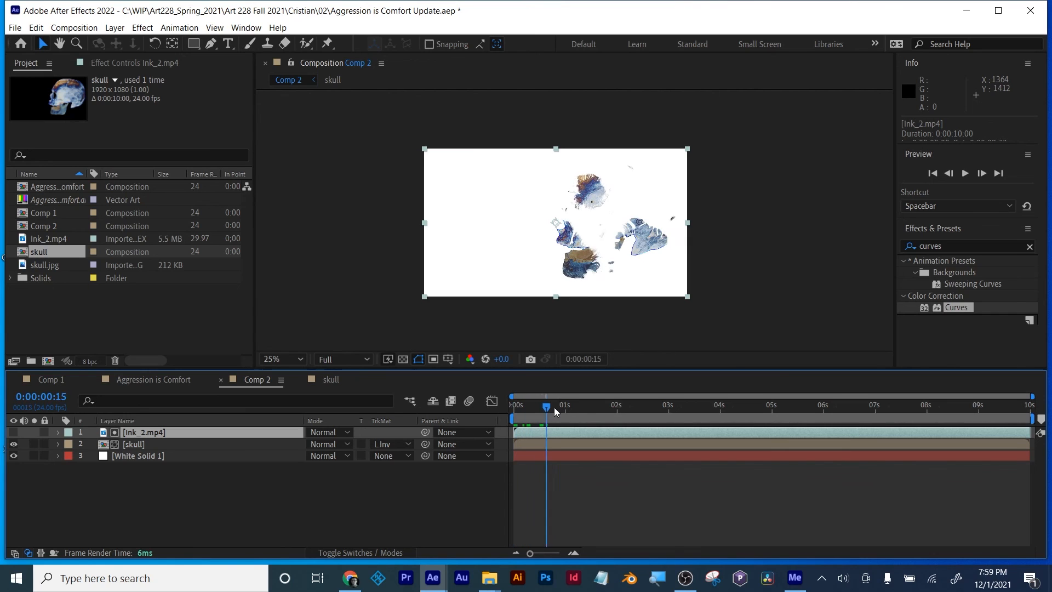
{"action": "left_click_drag", "start_coordinate": [608, 411], "coordinate": [521, 415]}
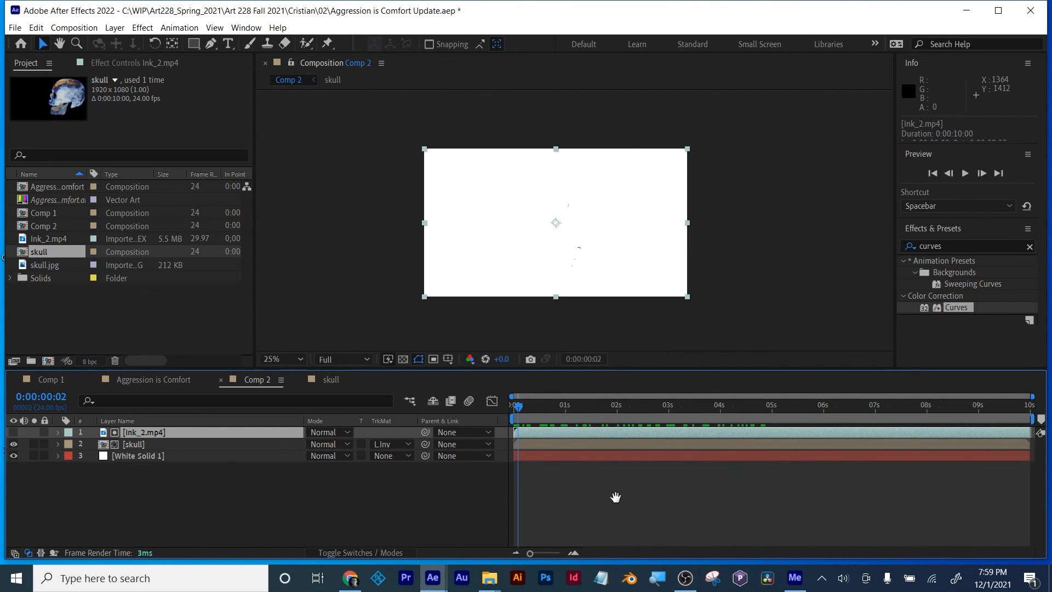
{"action": "key", "text": "space"}
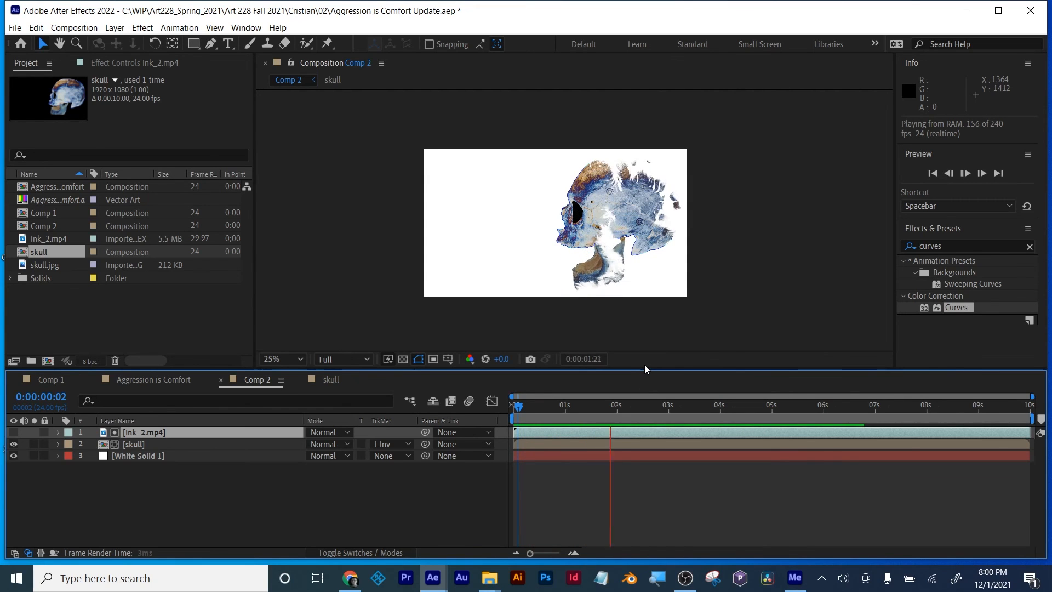
Step: Examine the revealed skull and its jaw movement up close, scrubbing Comp 2 to about 0:00:04:01
{"action": "left_click_drag", "start_coordinate": [648, 369], "coordinate": [648, 408]}
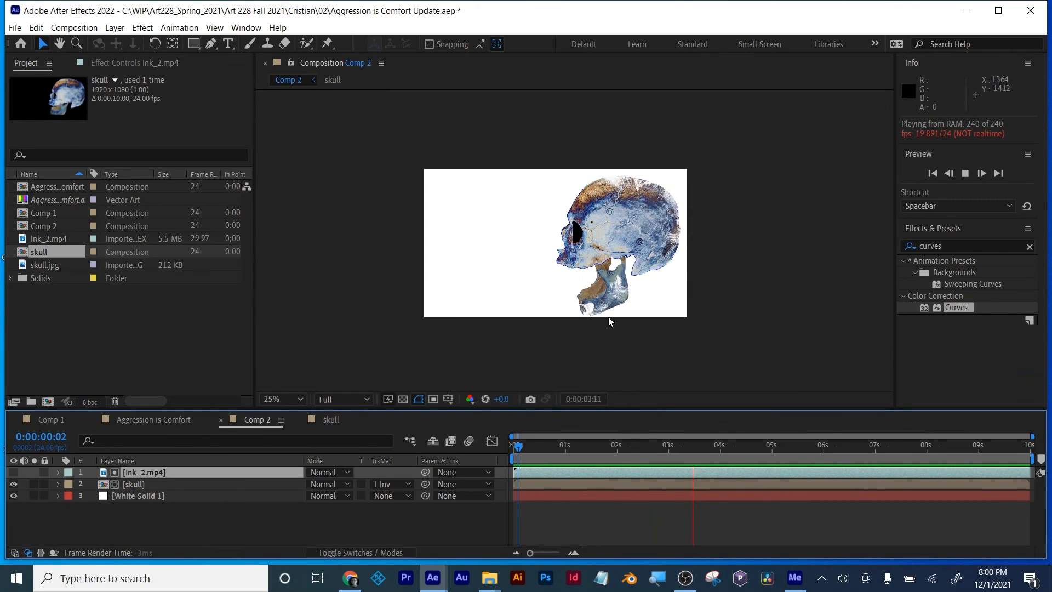
{"action": "scroll", "coordinate": [609, 318], "scroll_direction": "up", "scroll_amount": 2}
{"action": "left_click_drag", "start_coordinate": [515, 445], "coordinate": [591, 460]}
{"action": "left_click_drag", "start_coordinate": [522, 456], "coordinate": [723, 458]}
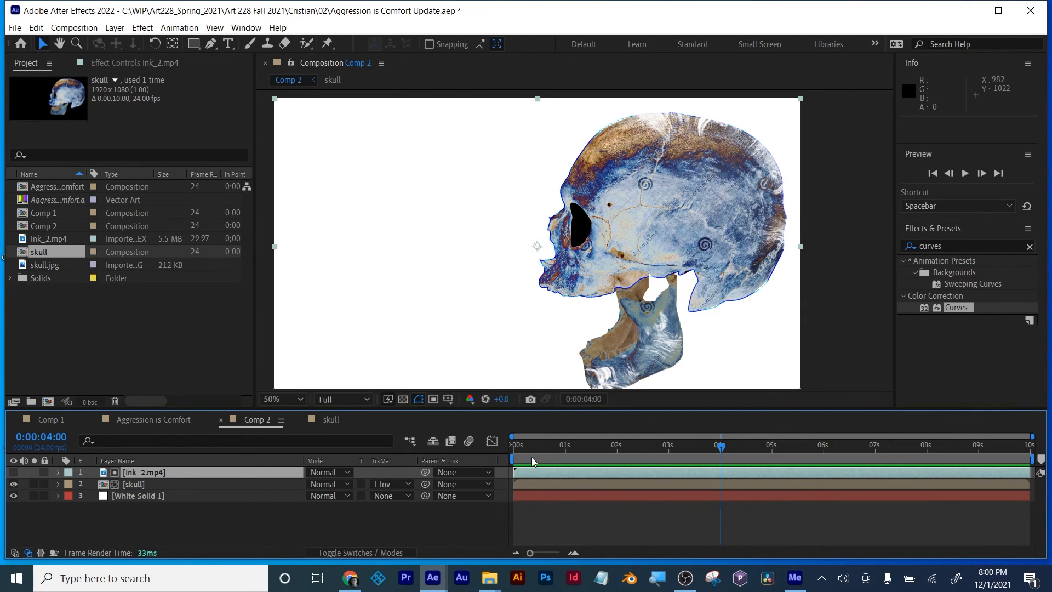
{"action": "left_click_drag", "start_coordinate": [532, 457], "coordinate": [723, 438]}
{"action": "key", "text": "comma"}
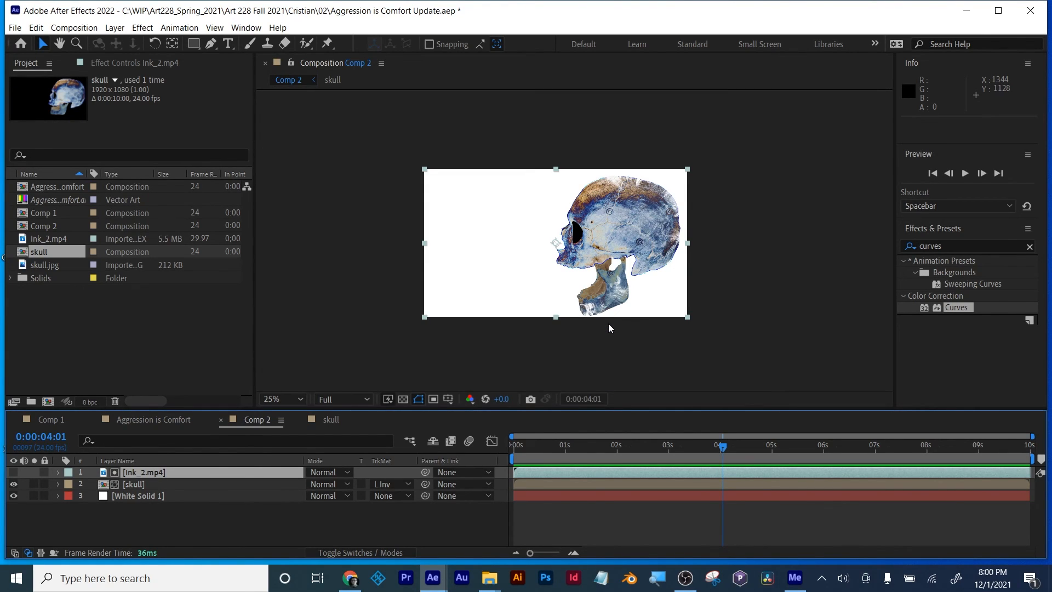
Step: Inspect the skull precomp's layers and jaw Rotation keyframes in an enlarged timeline, and return to Comp 2
{"action": "left_click", "coordinate": [130, 485]}
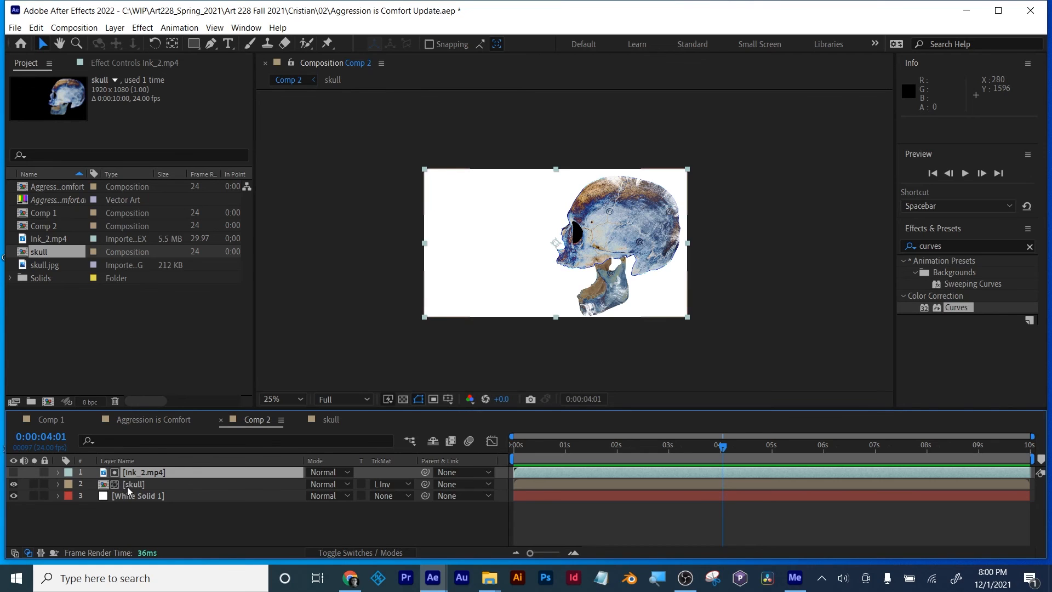
{"action": "double_click", "coordinate": [134, 483]}
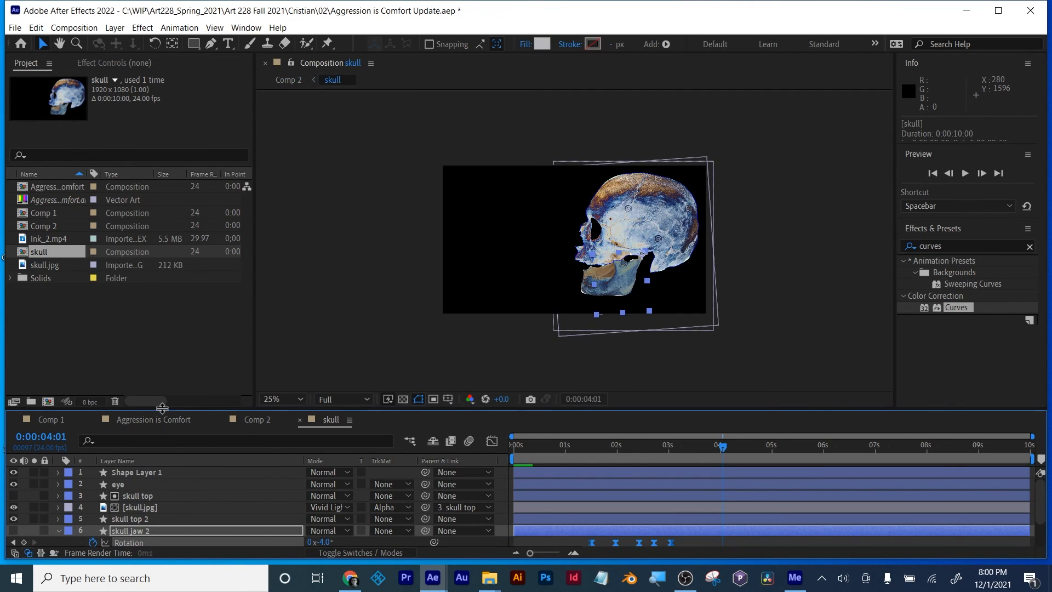
{"action": "left_click_drag", "start_coordinate": [162, 408], "coordinate": [149, 268]}
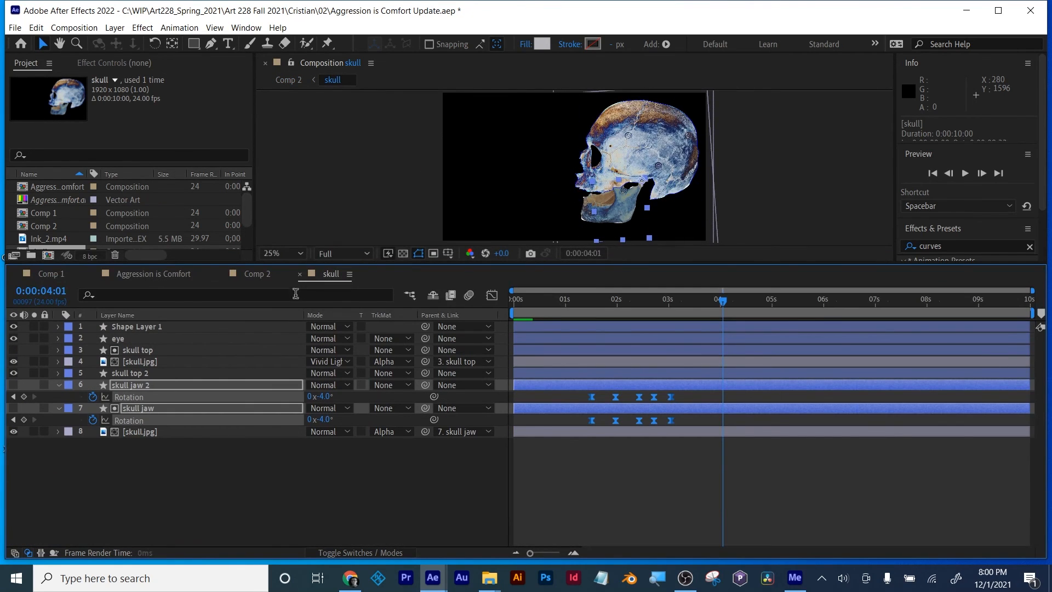
{"action": "left_click", "coordinate": [270, 275]}
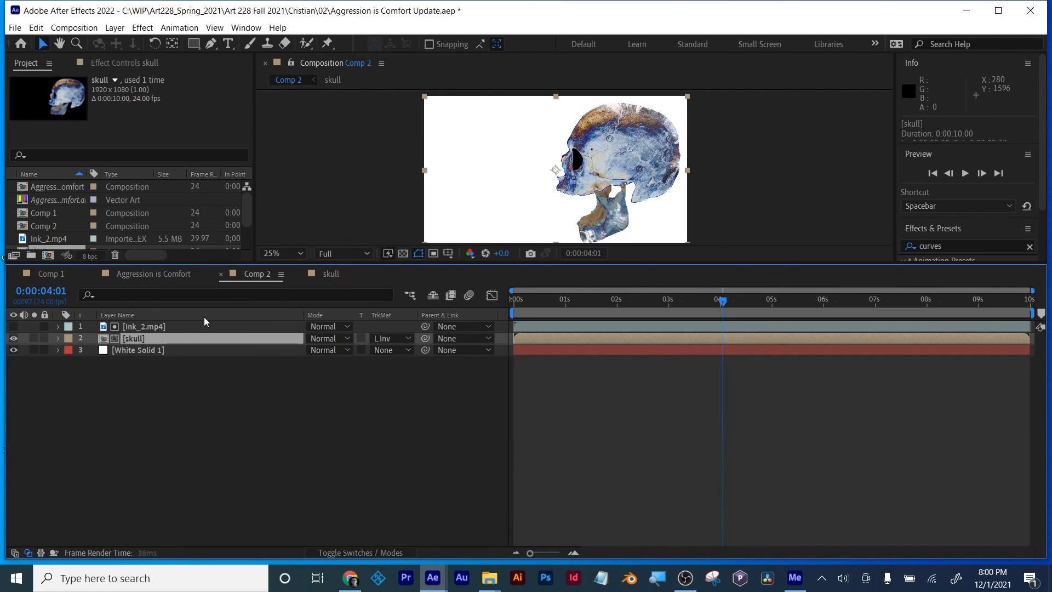
Step: Shrink the timeline to enlarge the preview, scrub Comp 2's ink reveal to 0:00:04:17, and save the project
{"action": "left_click", "coordinate": [138, 326]}
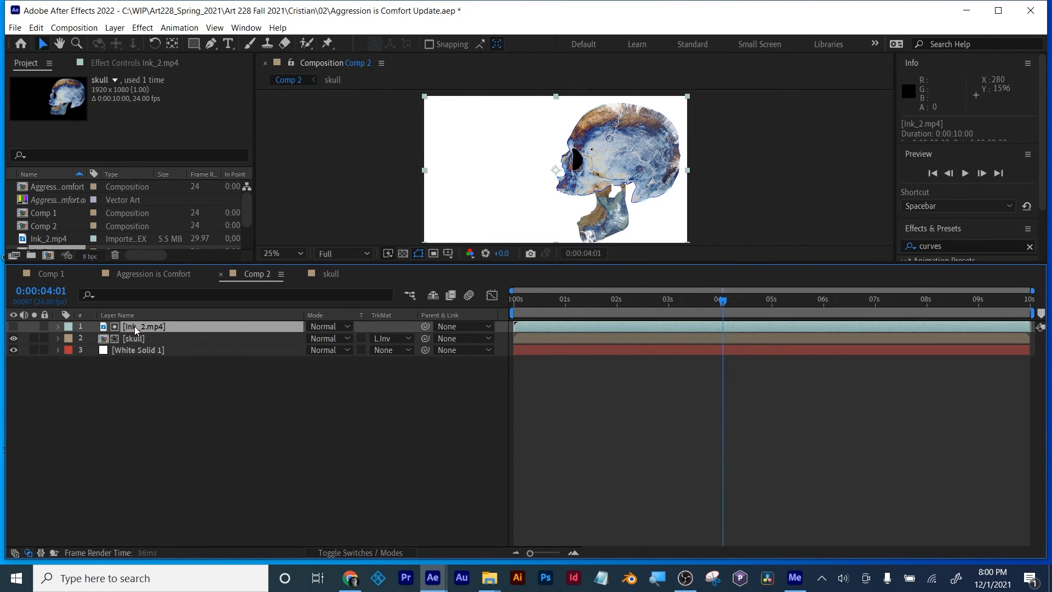
{"action": "left_click", "coordinate": [131, 338]}
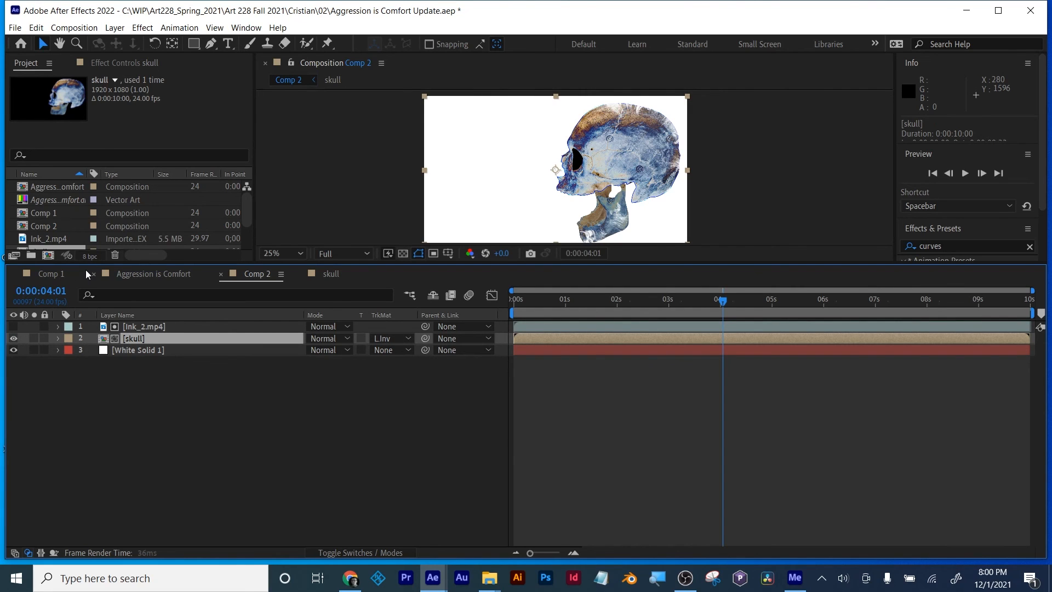
{"action": "left_click_drag", "start_coordinate": [86, 264], "coordinate": [86, 399]}
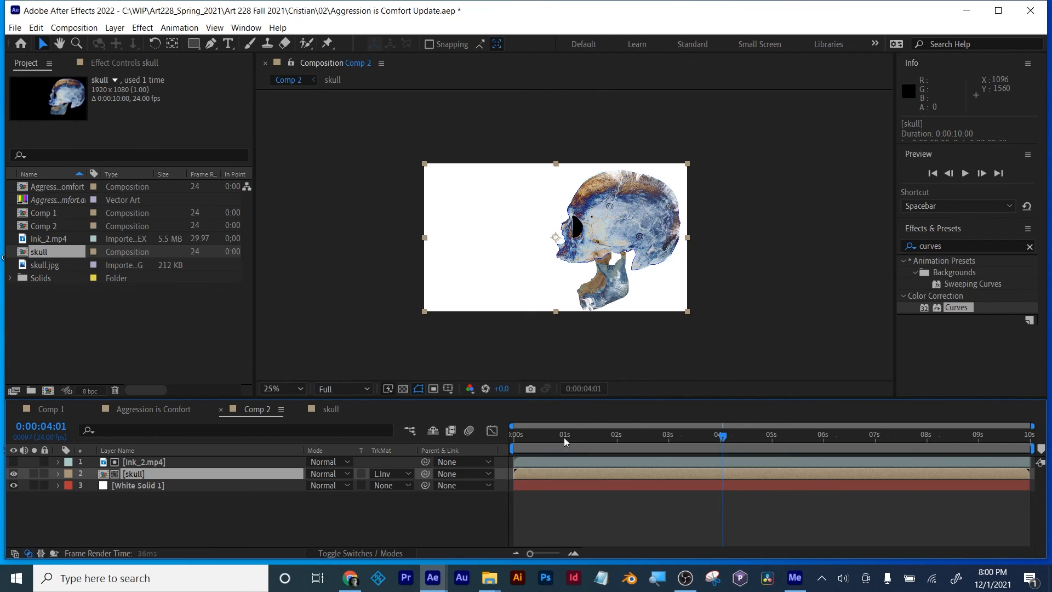
{"action": "left_click_drag", "start_coordinate": [564, 437], "coordinate": [758, 435]}
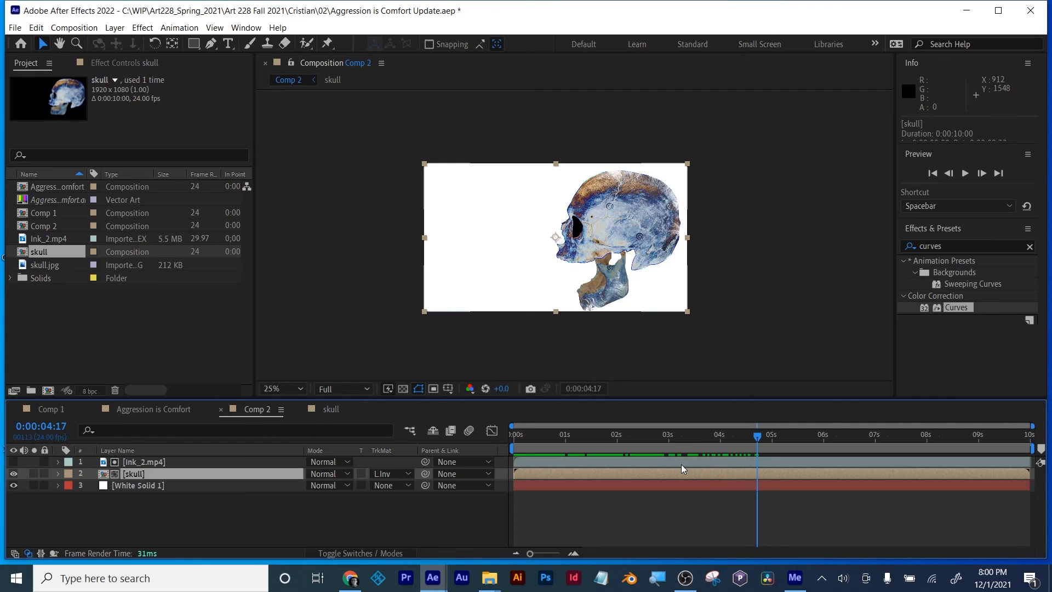
{"action": "key", "text": "ctrl+s"}
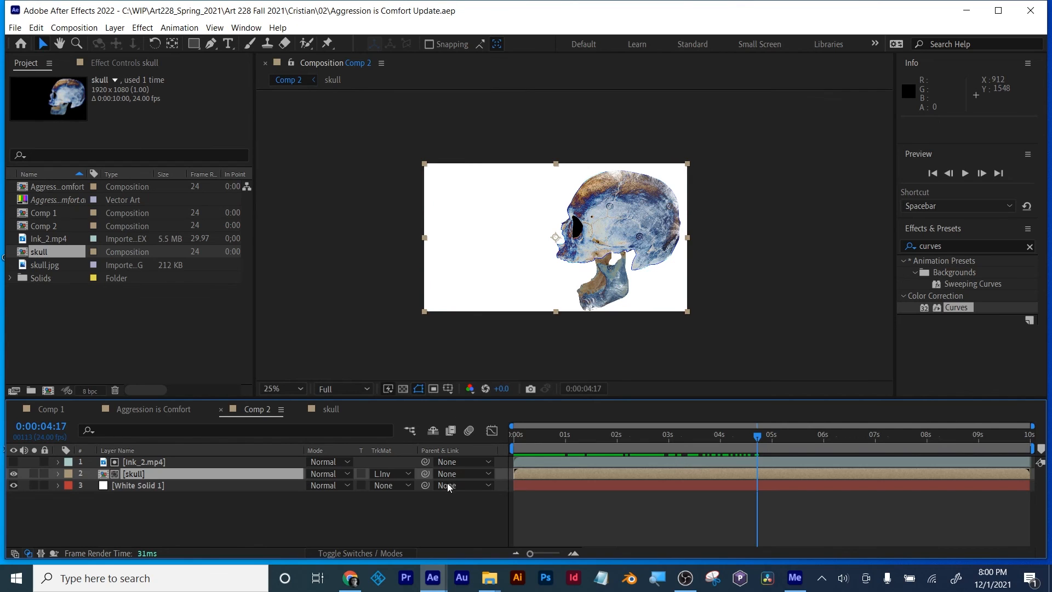
Step: Examine the skull's cut-out edge around the nose and eye socket up close in Comp 2
{"action": "scroll", "coordinate": [611, 231], "scroll_direction": "up", "scroll_amount": 2}
{"action": "scroll", "coordinate": [628, 241], "scroll_direction": "up", "scroll_amount": 2}
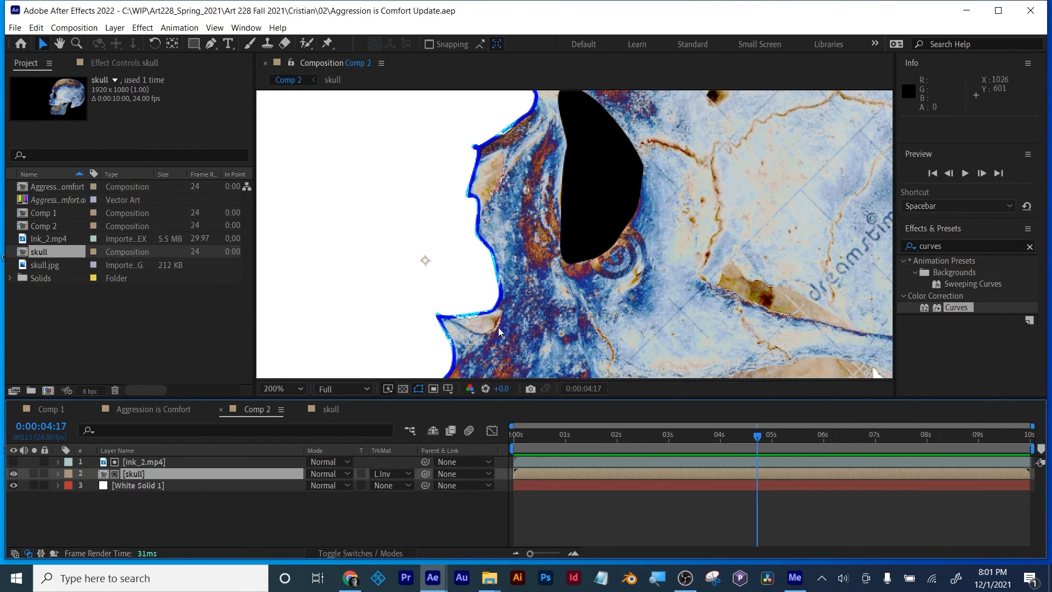
{"action": "scroll", "coordinate": [616, 282], "scroll_direction": "down", "scroll_amount": 2}
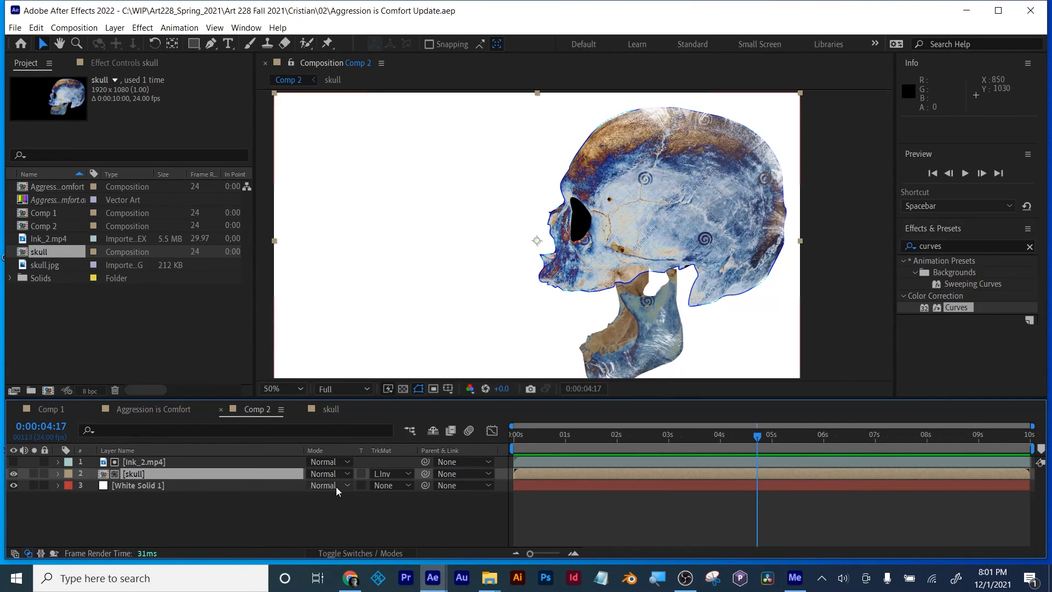
Step: Compare the Aggression is Comfort animation with Comp 2 by scrubbing both, stopping Comp 2 at 0:00:04:13
{"action": "left_click", "coordinate": [146, 410]}
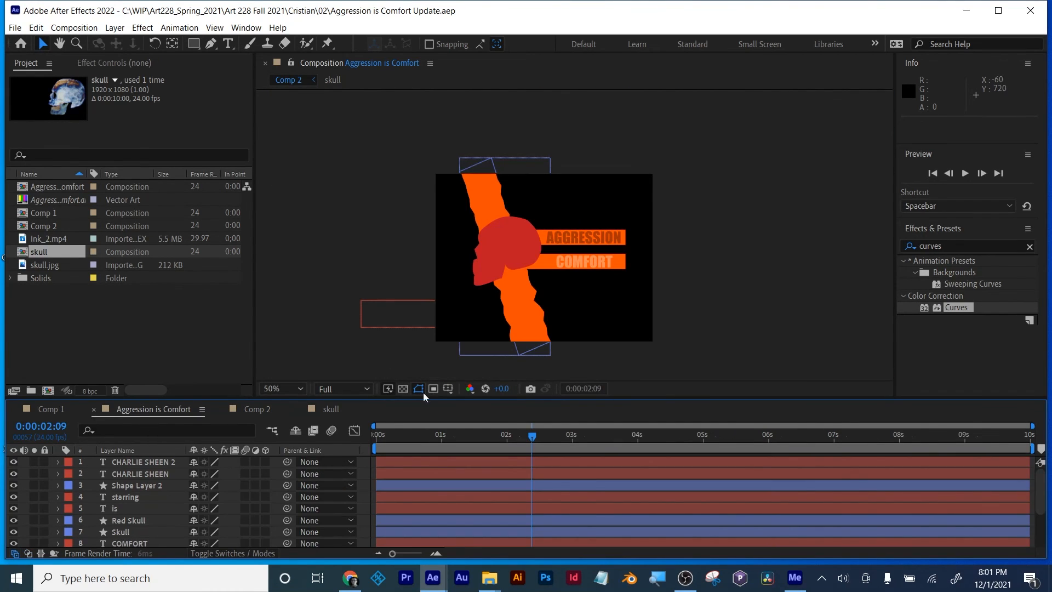
{"action": "left_click_drag", "start_coordinate": [439, 436], "coordinate": [562, 430]}
{"action": "left_click", "coordinate": [274, 409]}
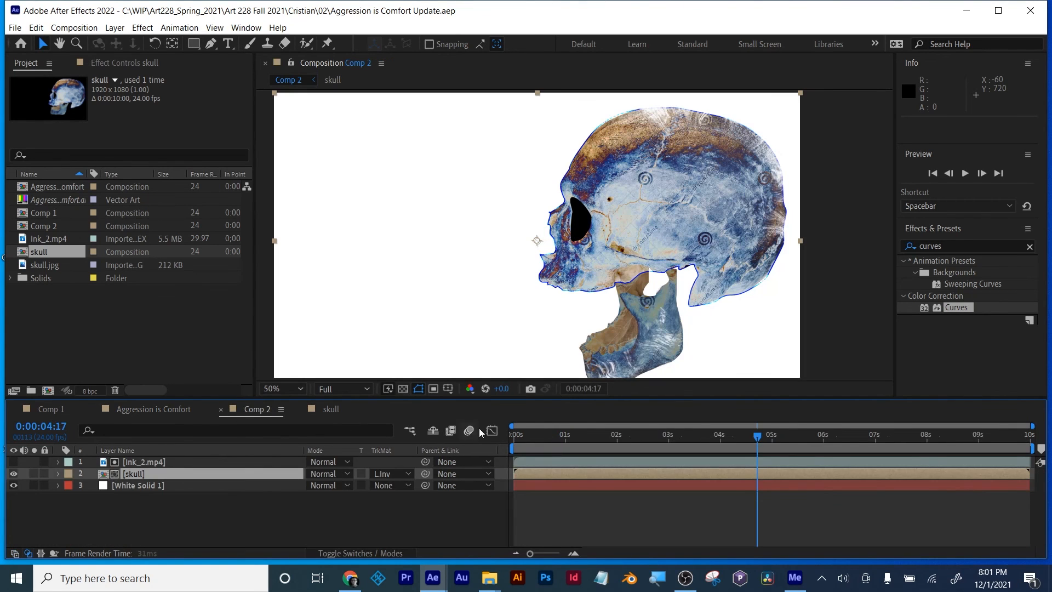
{"action": "left_click_drag", "start_coordinate": [526, 436], "coordinate": [754, 436]}
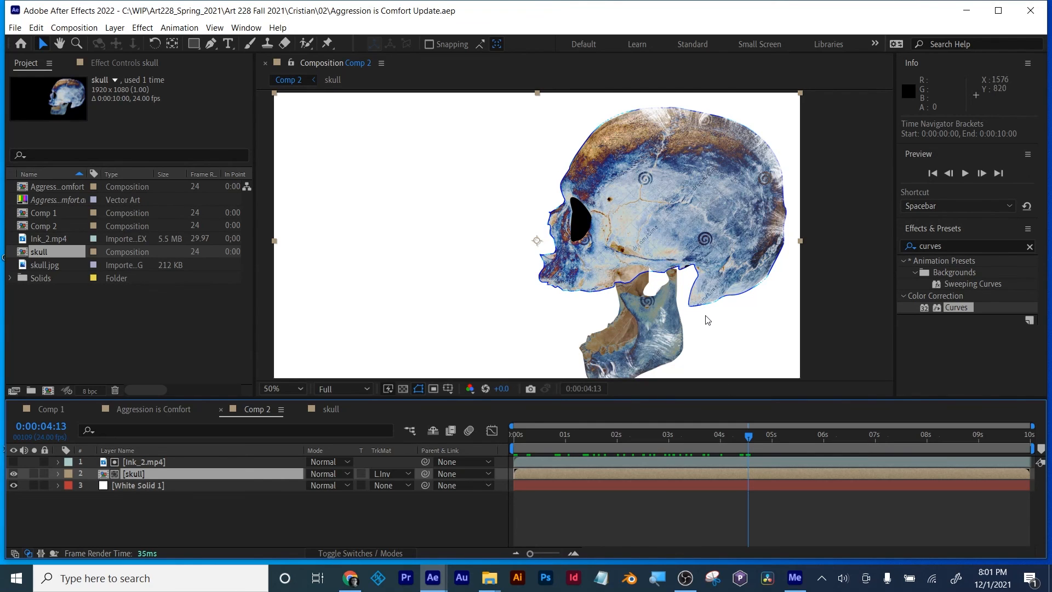
{"action": "key", "text": "comma"}
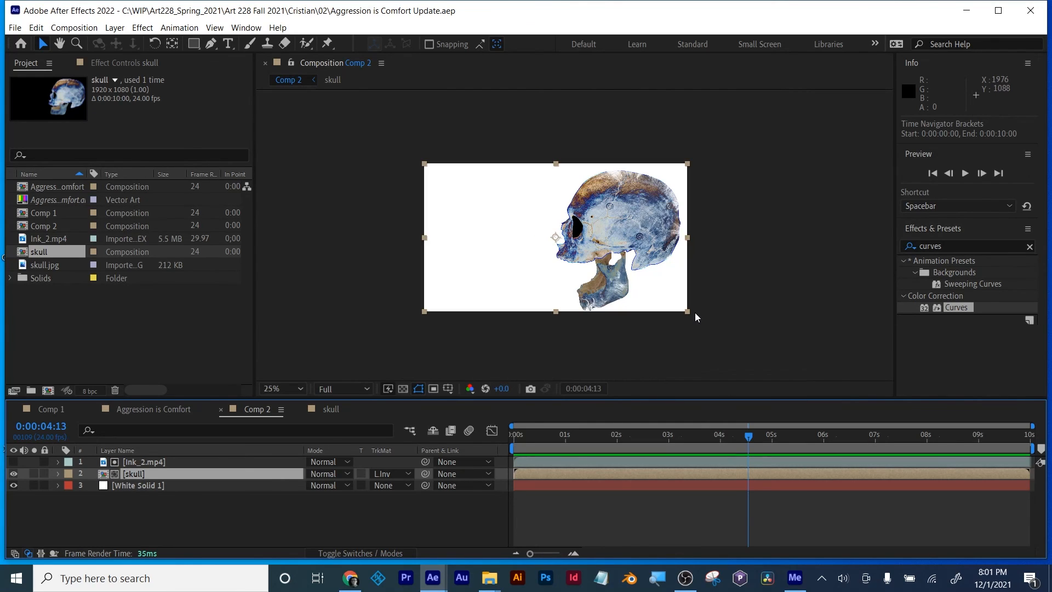